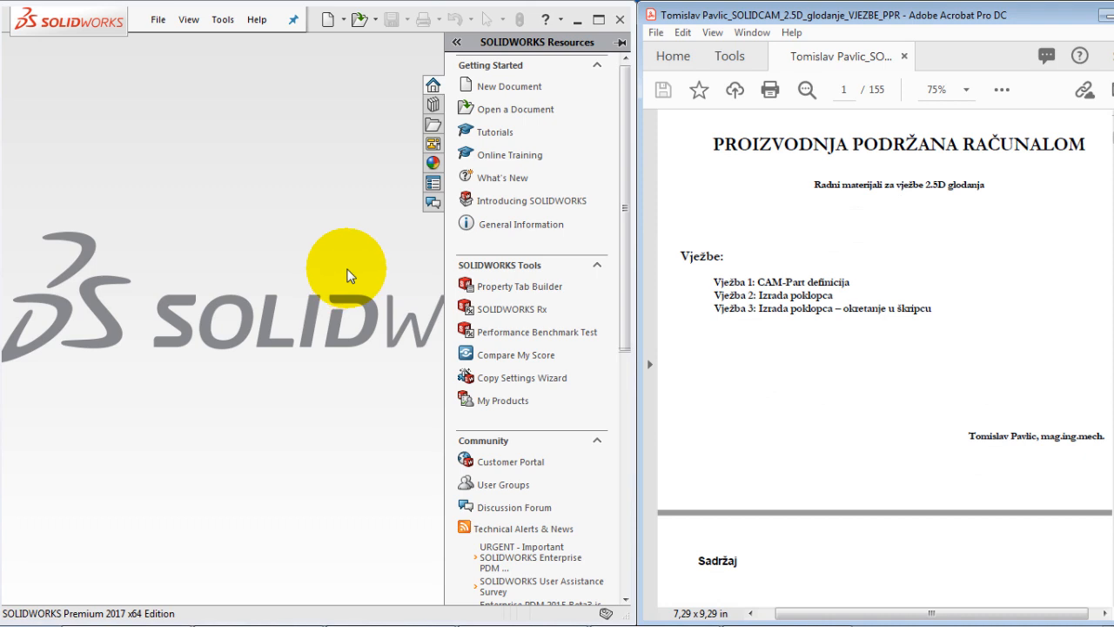
Step: Start opening a document and browse from Storage (E:) through PPR_2020 and its 2.5D milling exercises folder to SOLIDCAM_2.5D_MILLING_EASY
click(347, 275)
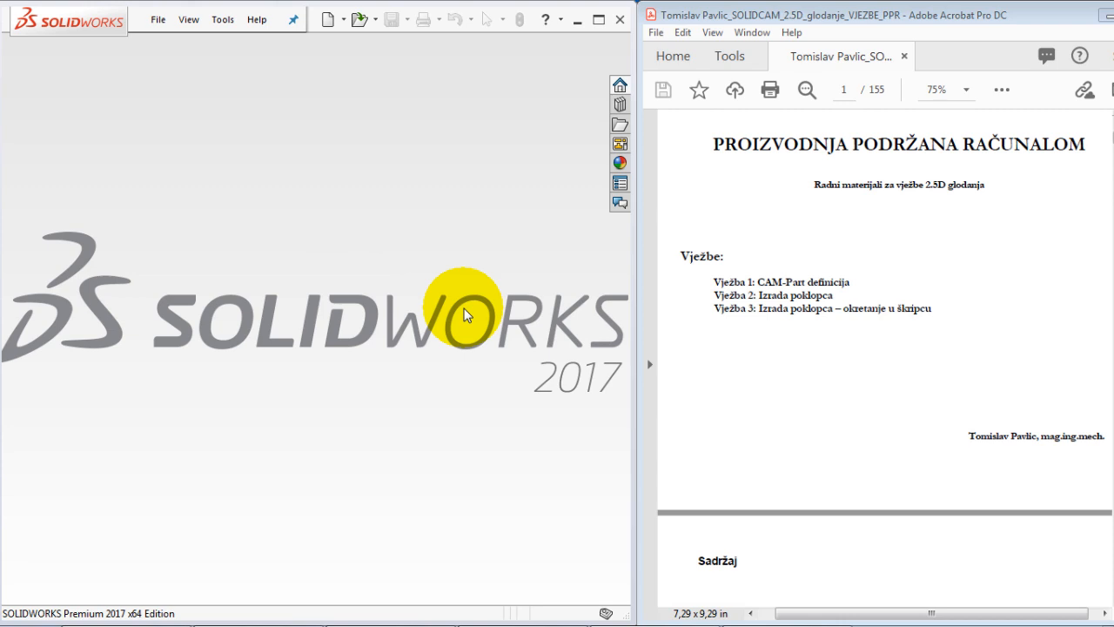
click(158, 20)
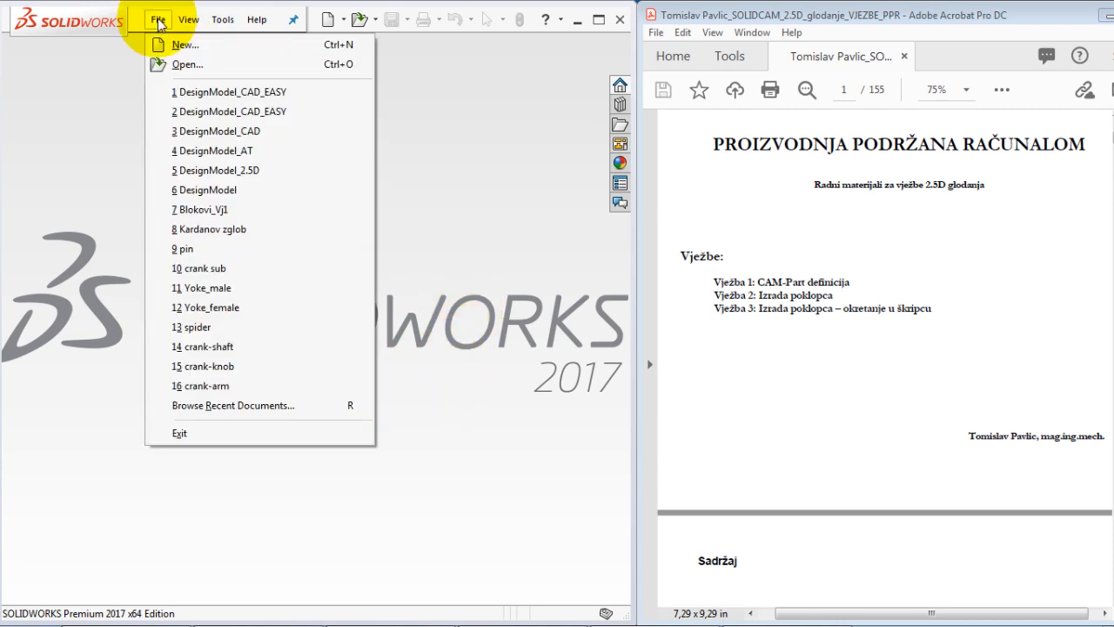
click(184, 65)
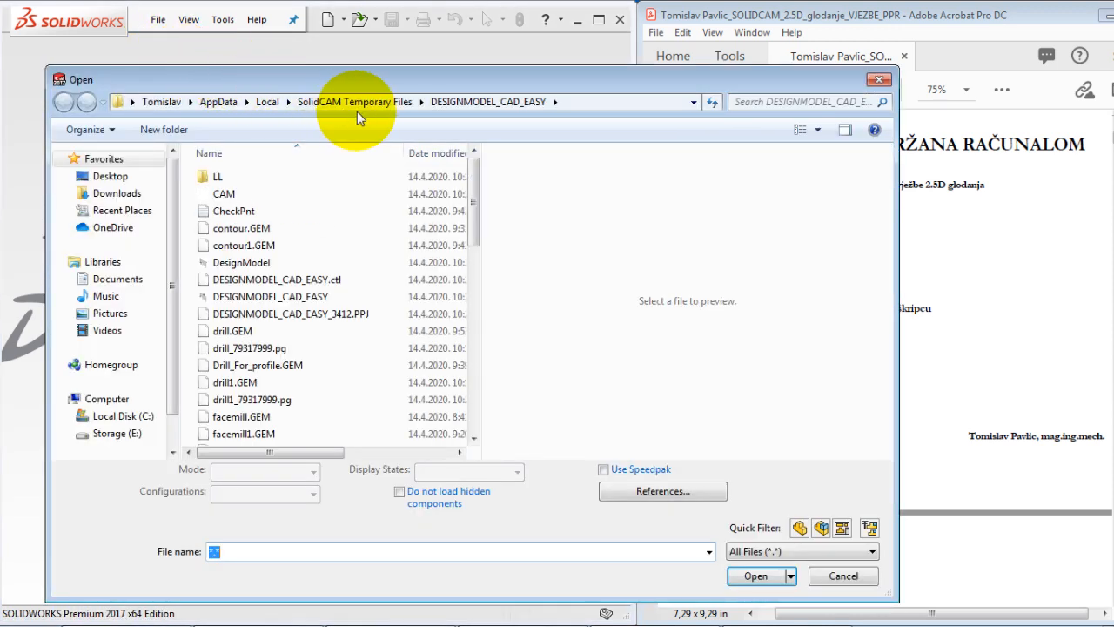
click(127, 436)
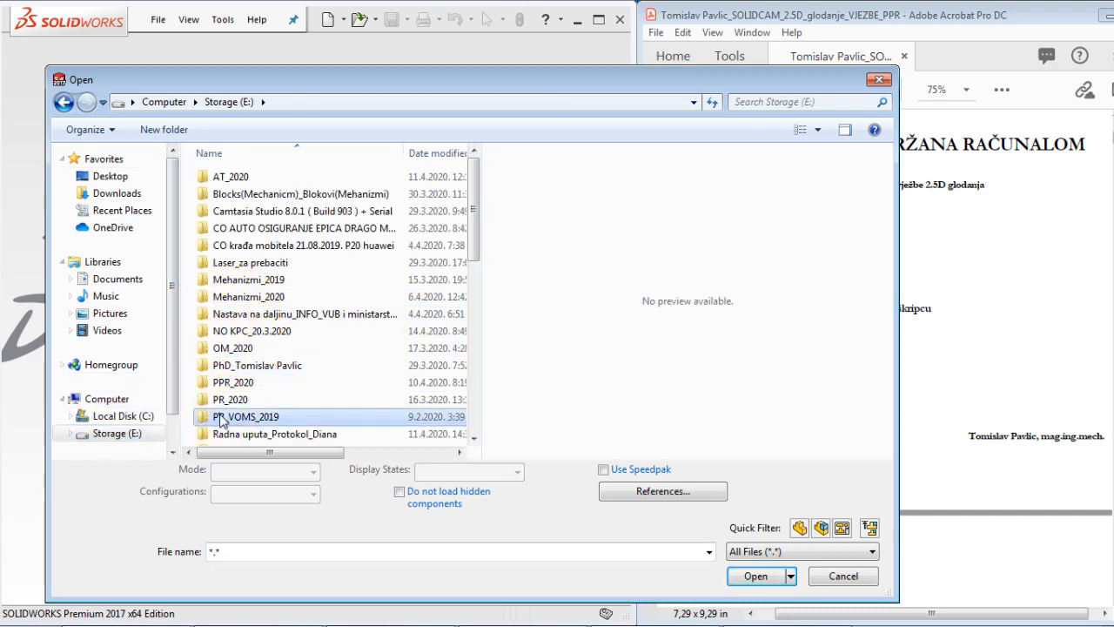
scroll(222, 425, down, 2)
double_click(226, 283)
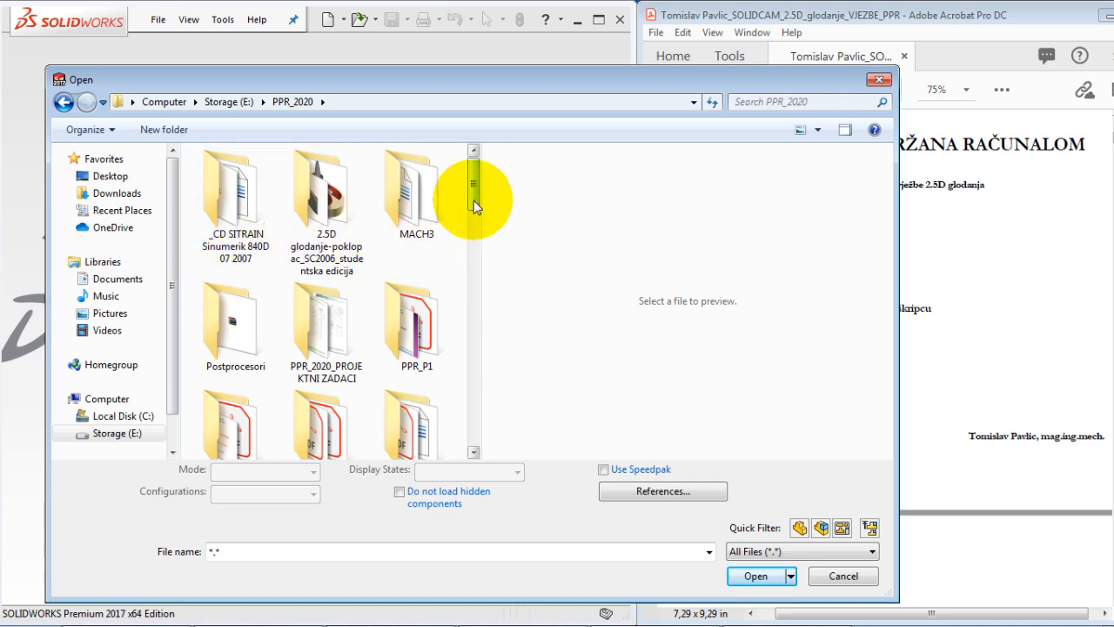
drag(473, 201, 477, 270)
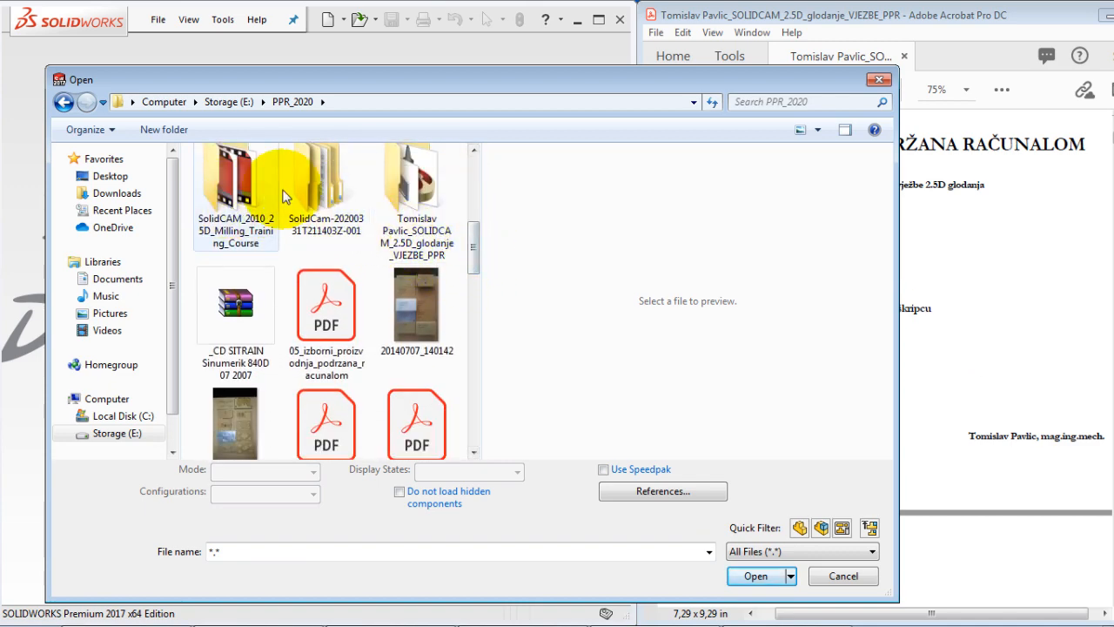
click(416, 183)
double_click(416, 183)
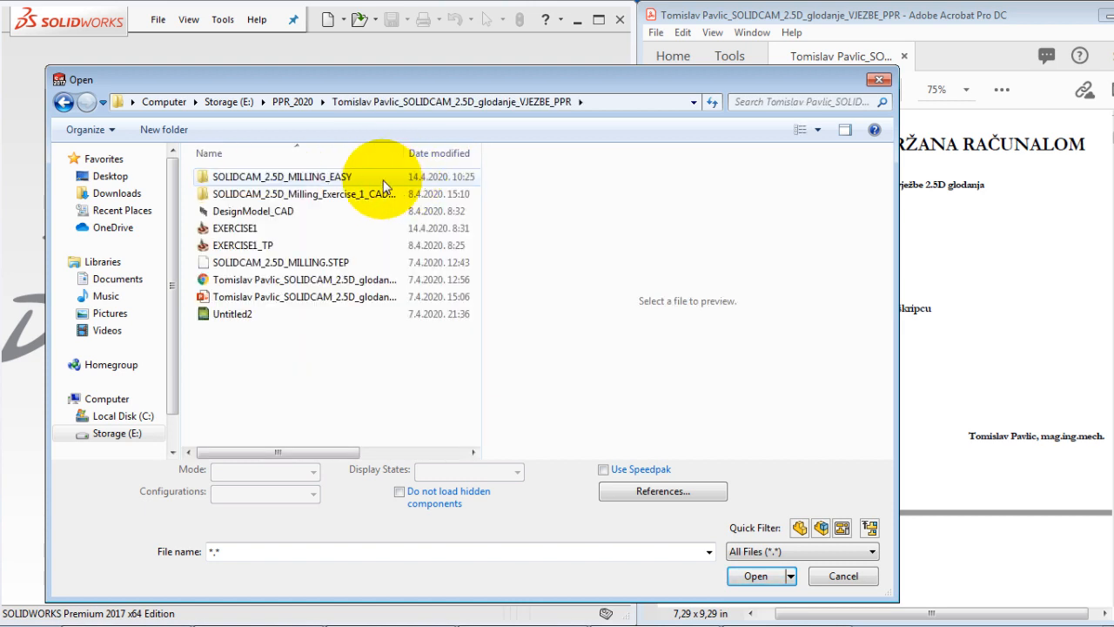
double_click(330, 177)
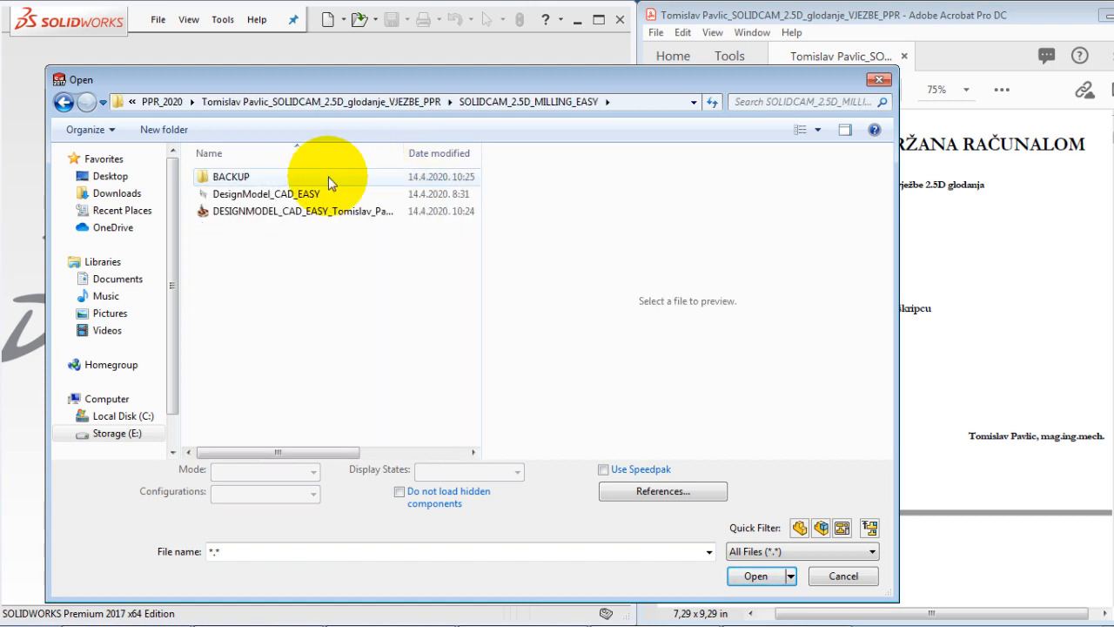
Step: Open the DesignModel_CAD_EASY SOLIDWORKS part from the SOLIDCAM_2.5D_MILLING_EASY folder
click(291, 194)
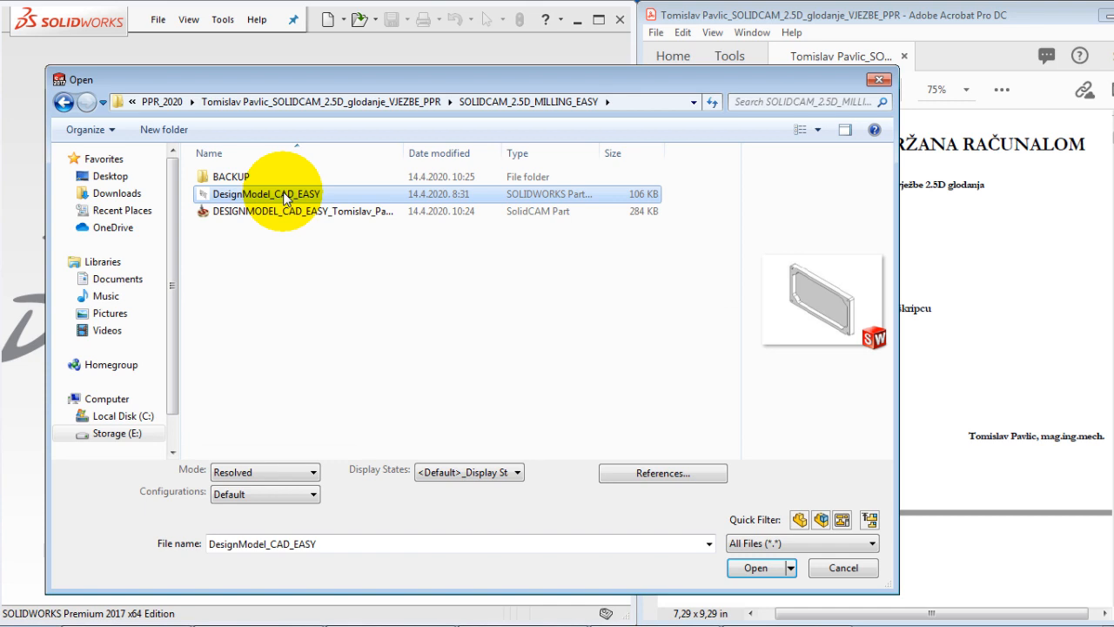
click(752, 566)
click(741, 561)
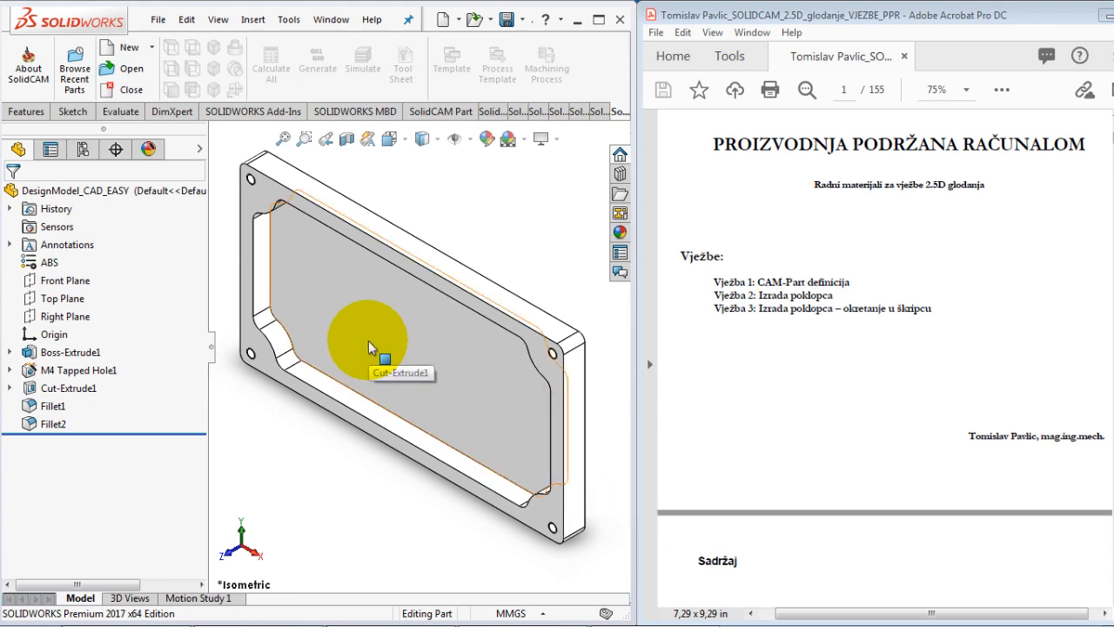
Step: Remove the assigned ABS material from the cover part
click(407, 337)
key(Escape)
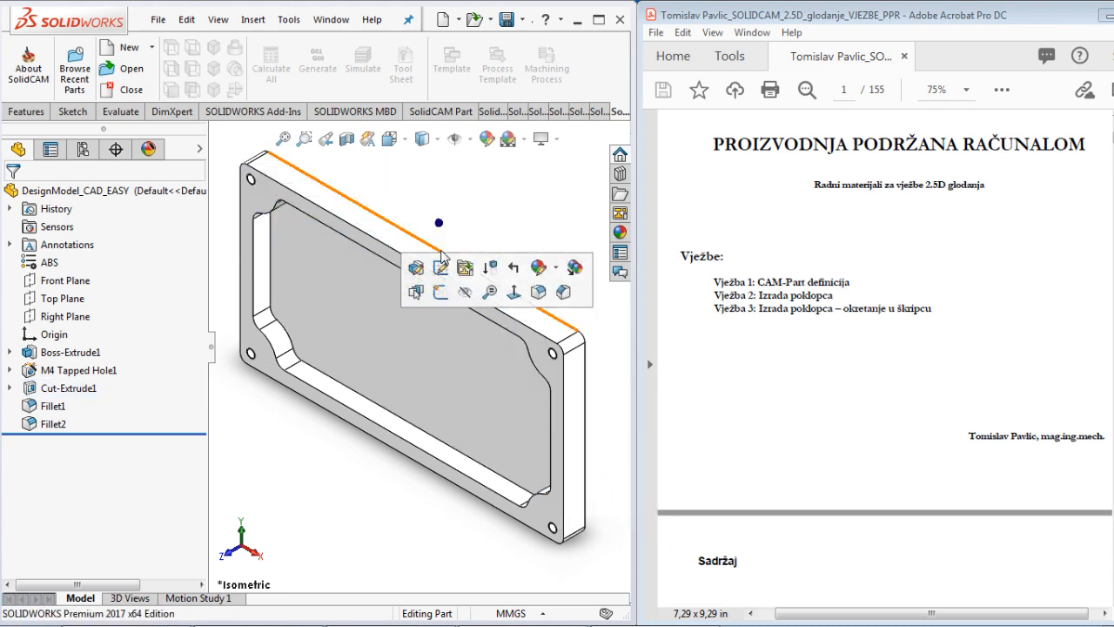
middle_drag(442, 255, 386, 228)
click(48, 263)
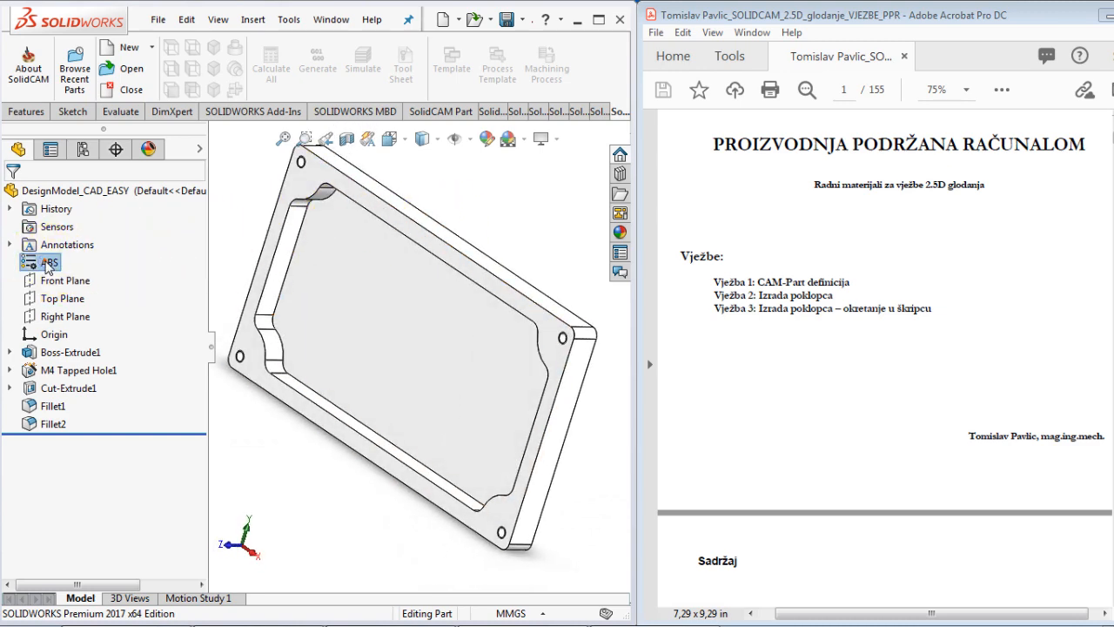
right_click(48, 262)
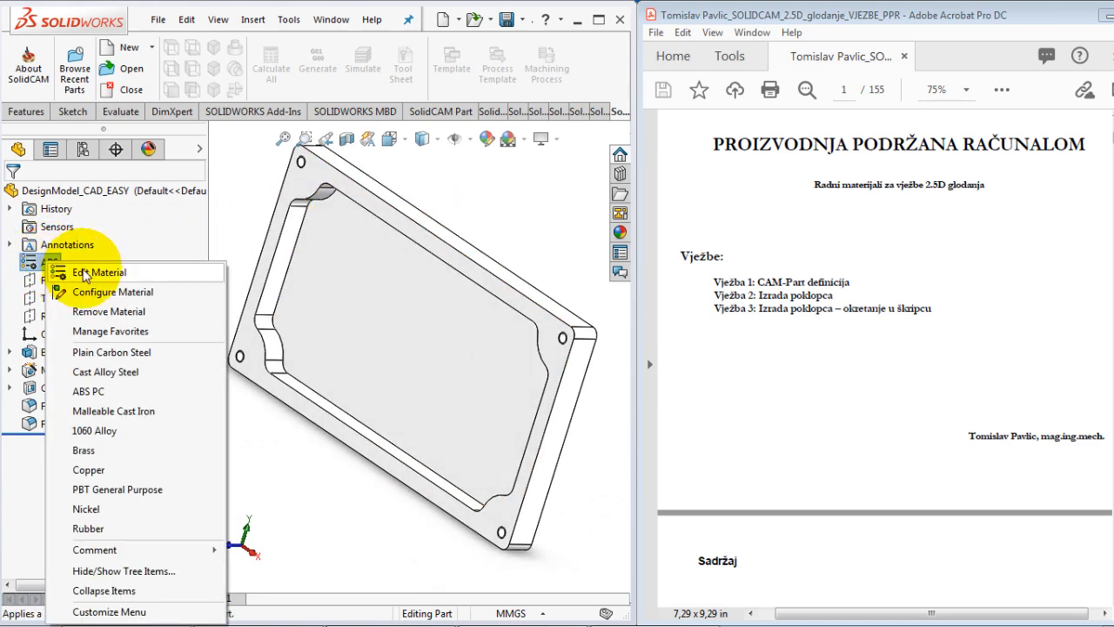
click(108, 311)
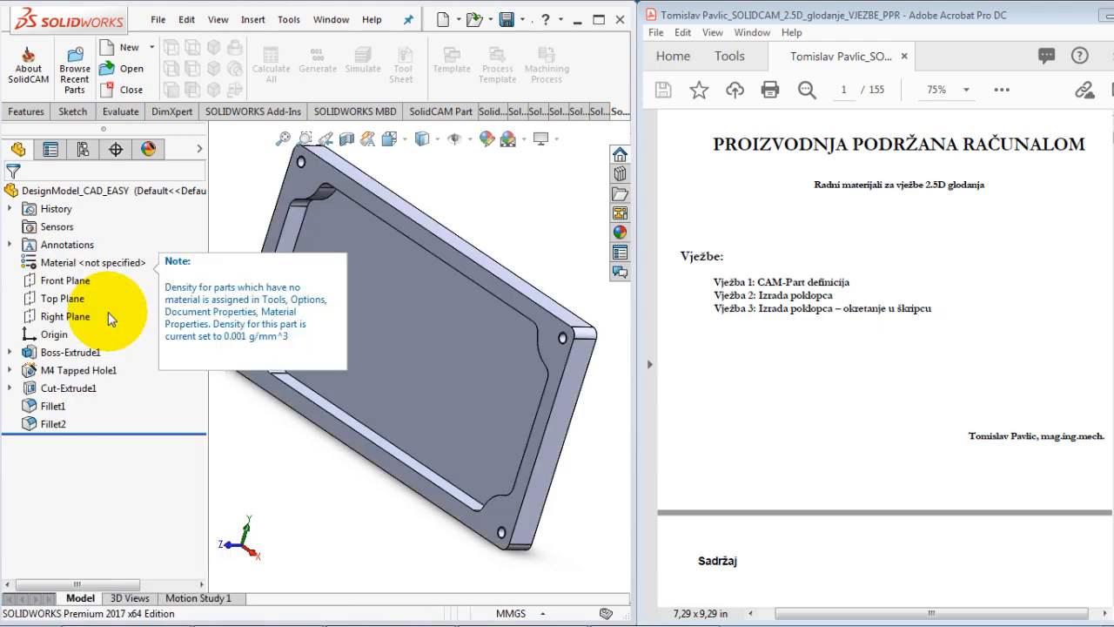
click(489, 479)
Step: Start a new SolidCAM Milling part from the cover model, declining the Getting Started guide and saving the model
middle_drag(413, 462, 423, 237)
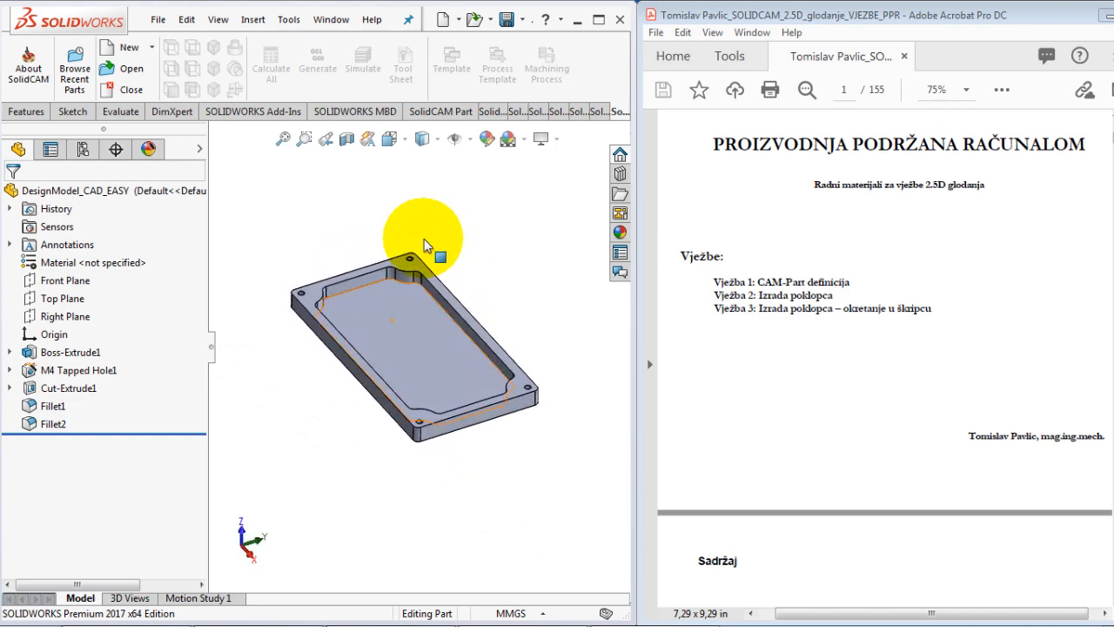
click(290, 21)
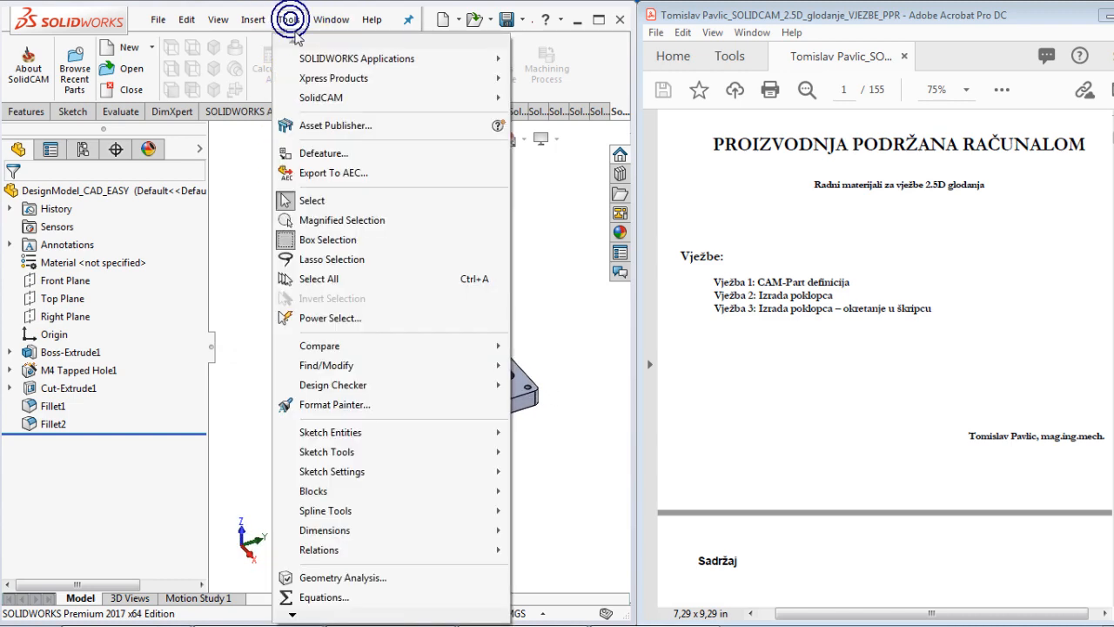
mouse_move(348, 98)
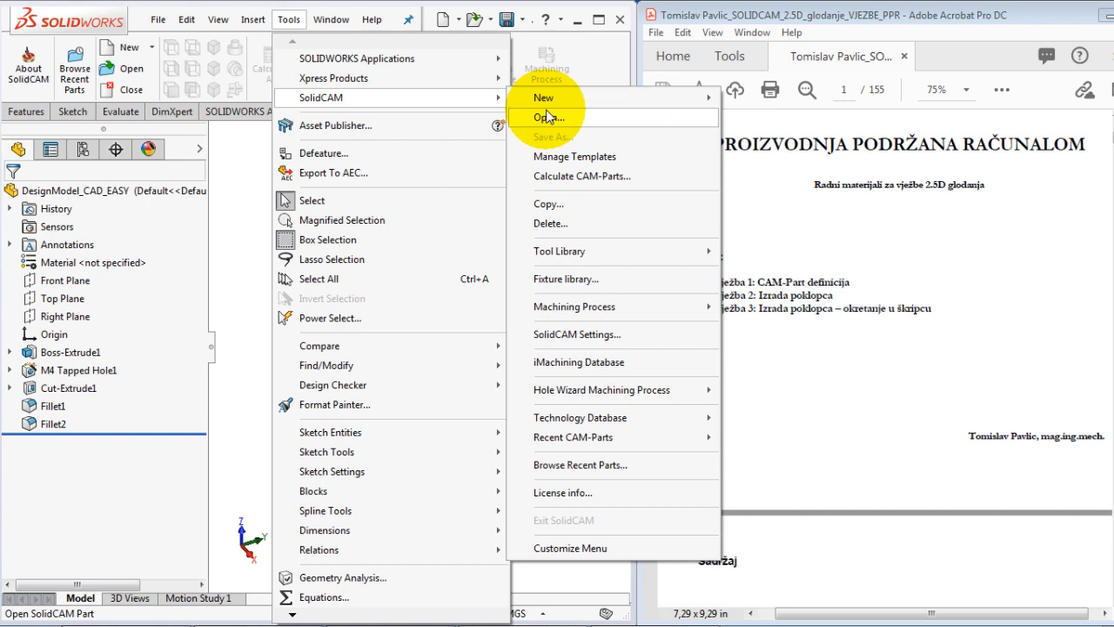
mouse_move(566, 101)
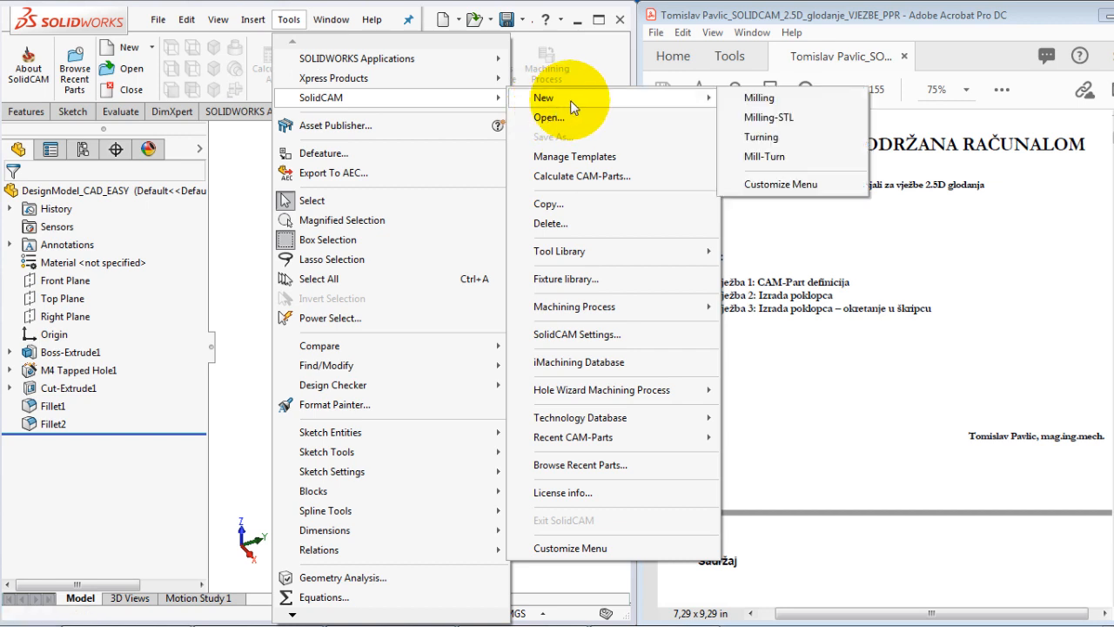
click(800, 97)
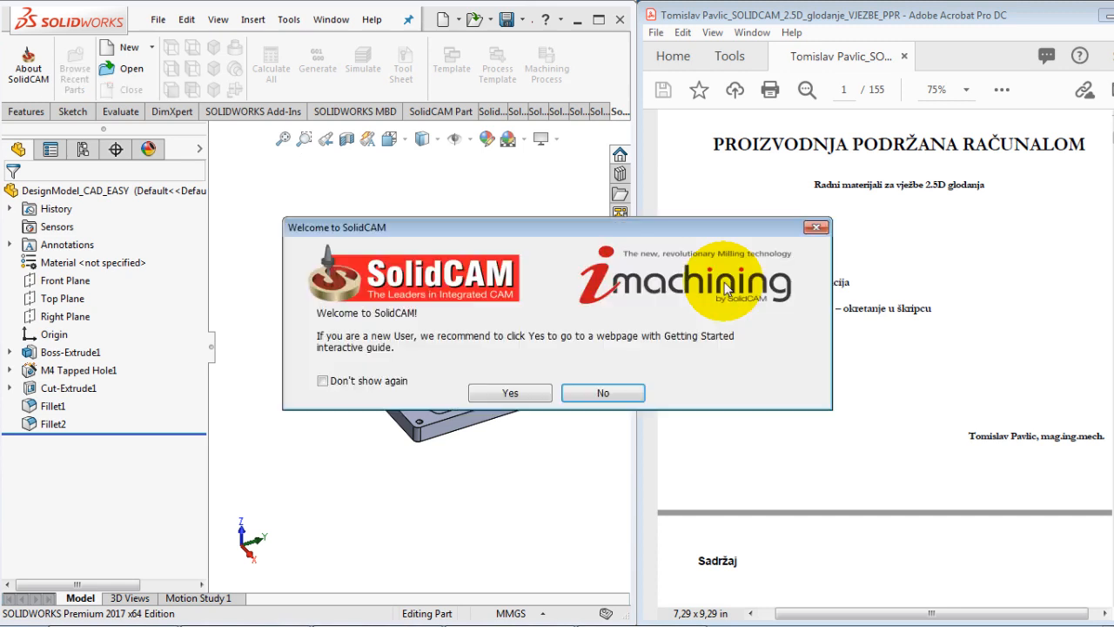
click(599, 393)
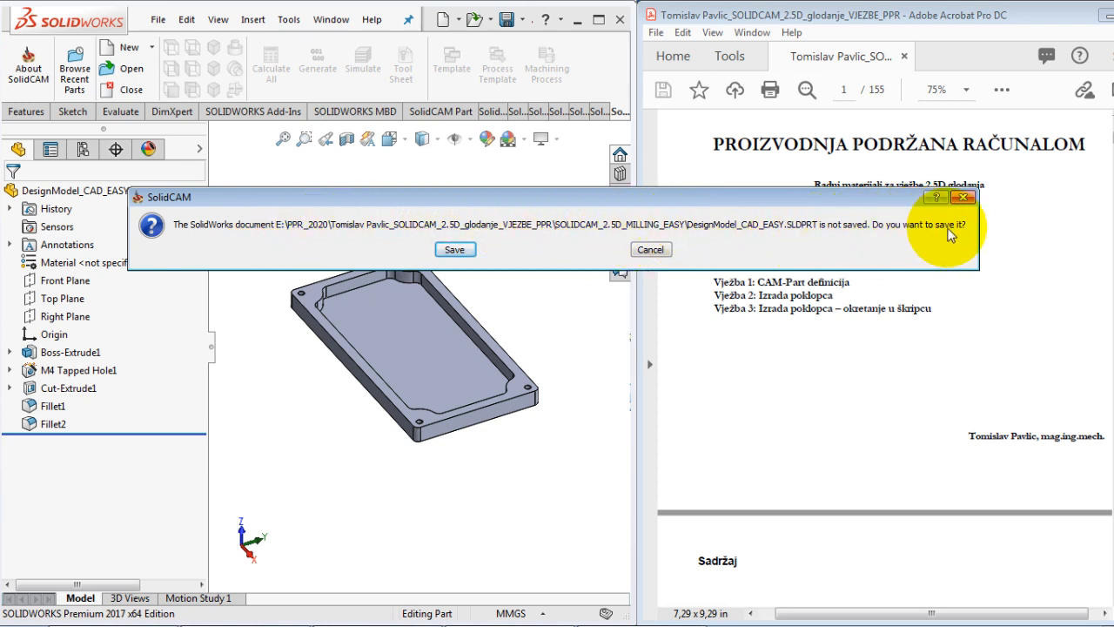
click(454, 249)
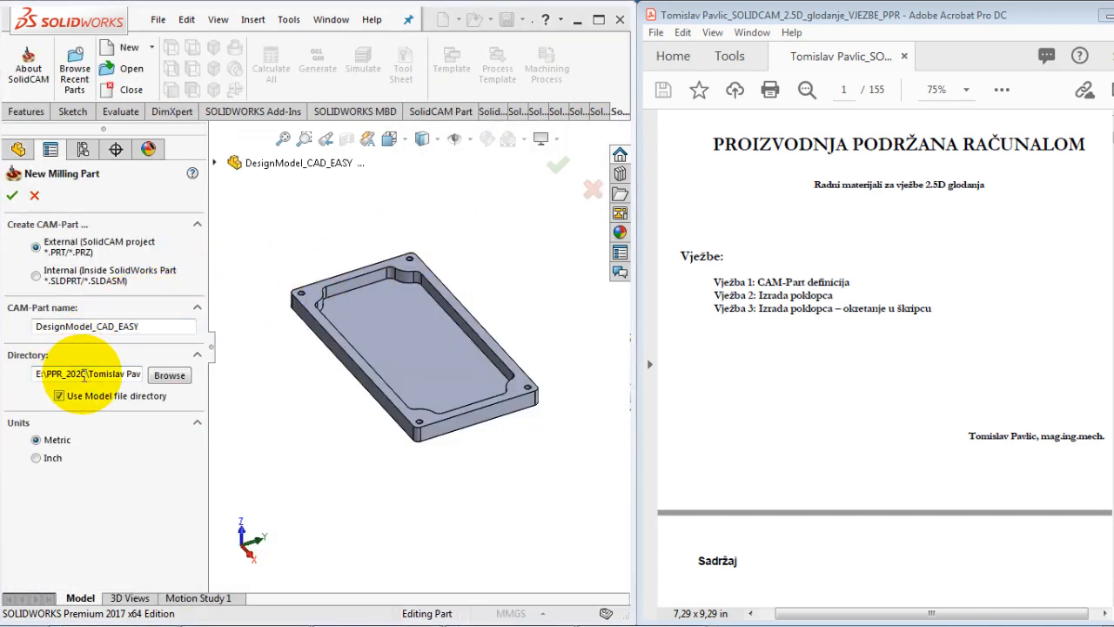
Step: Set the CAM-Part directory to the SOLIDCAM_2.5D_MILLING_EASY folder and keep Use Model file directory enabled
click(163, 376)
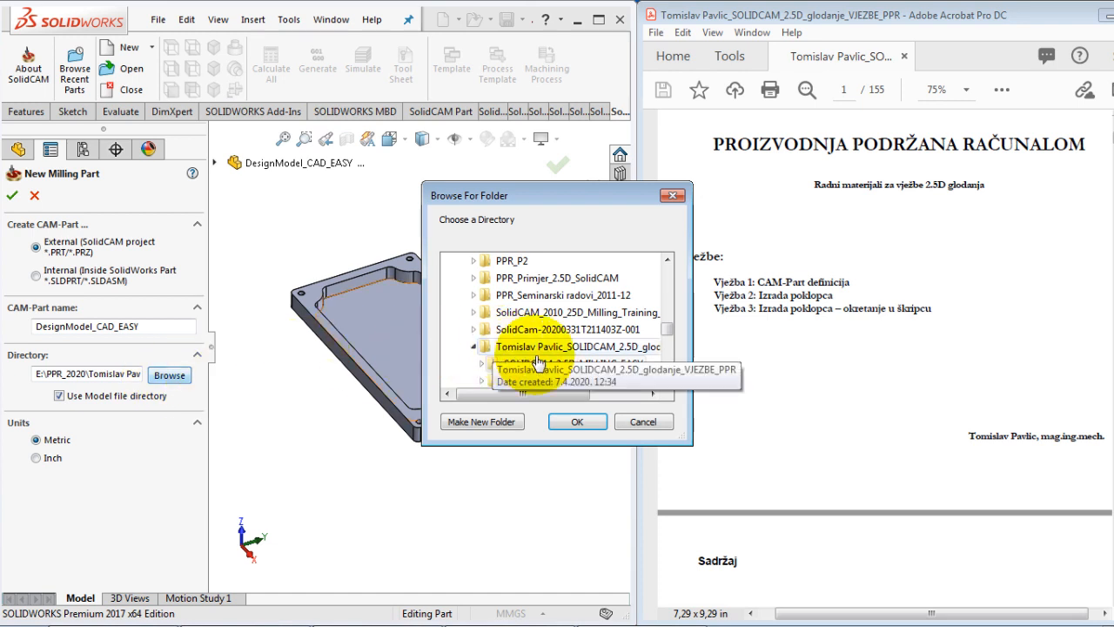
click(538, 363)
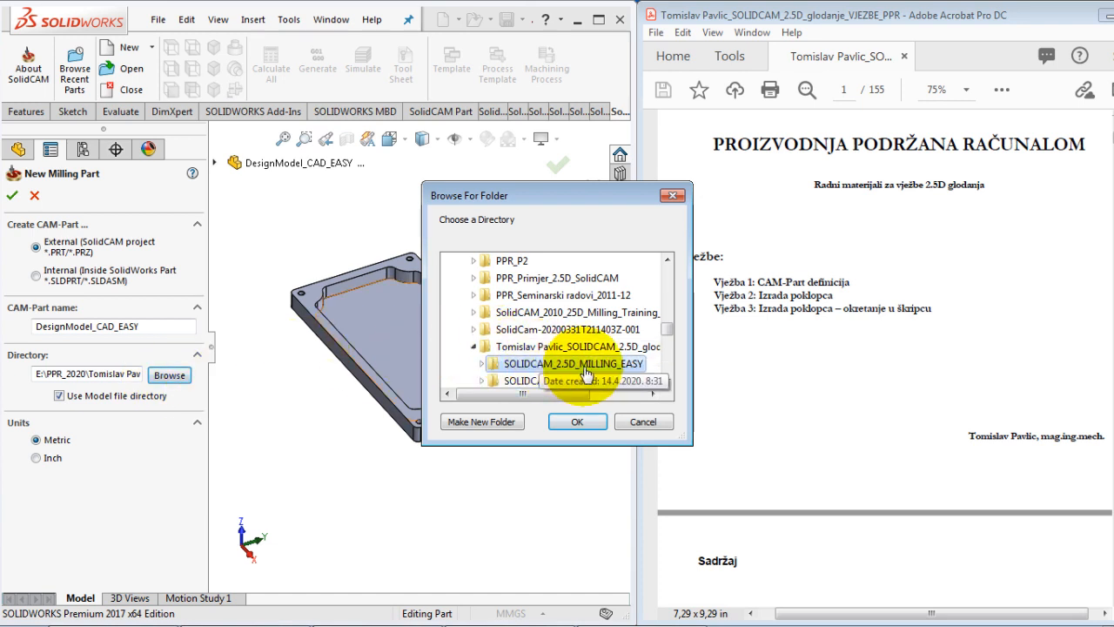
click(563, 421)
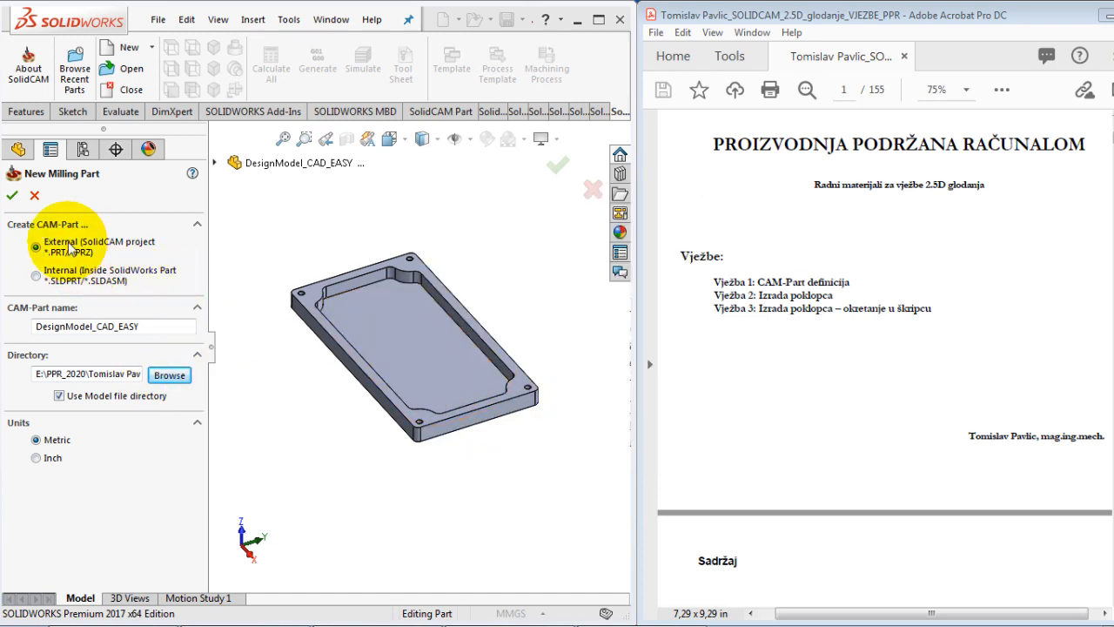
click(60, 396)
click(59, 396)
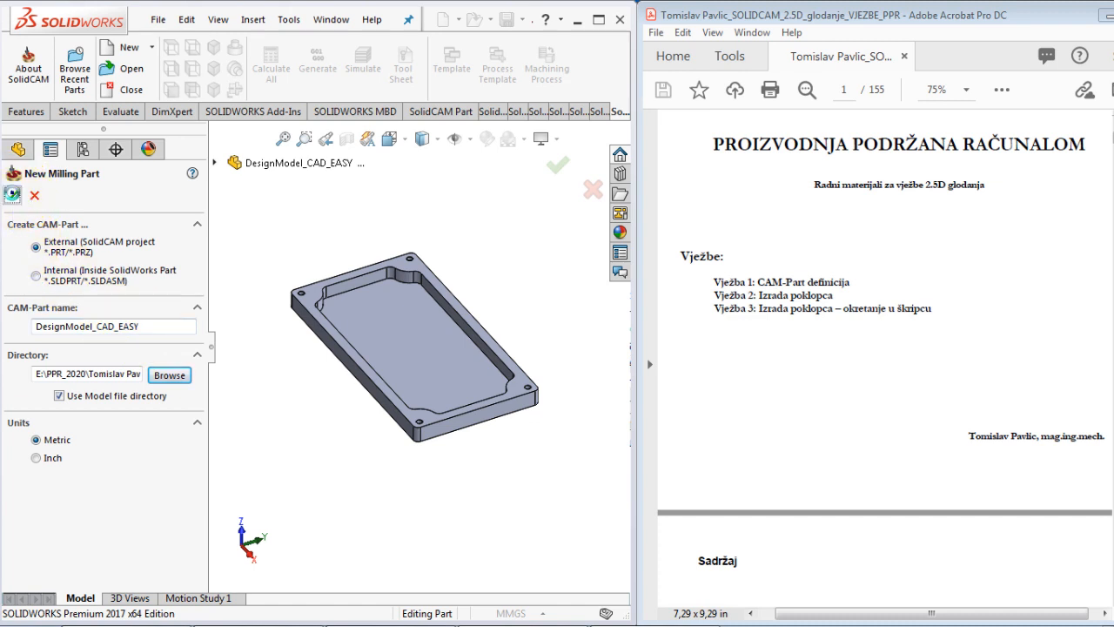
Step: Name the external metric CAM-Part DesignModel_CAD_EASY_2 and create it
click(12, 193)
click(206, 255)
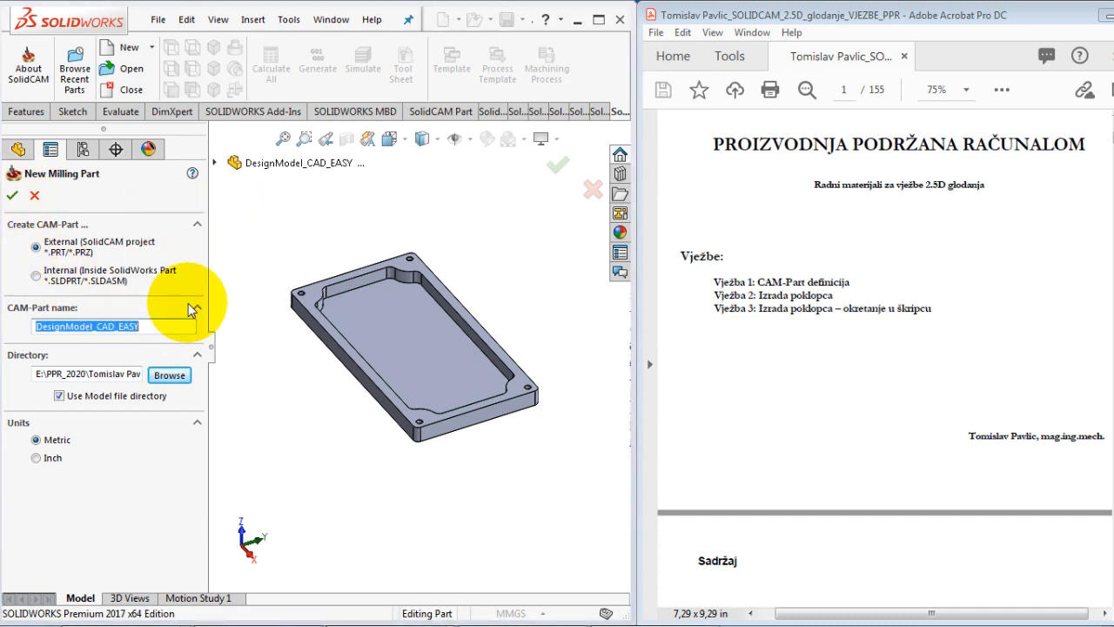
click(169, 324)
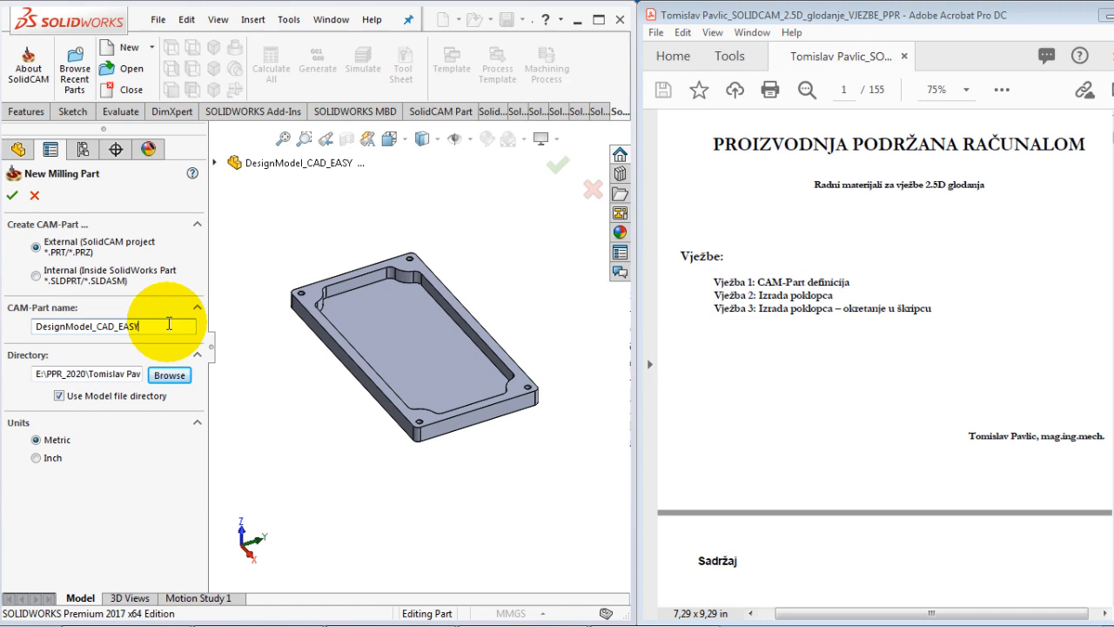
text(_2)
click(13, 197)
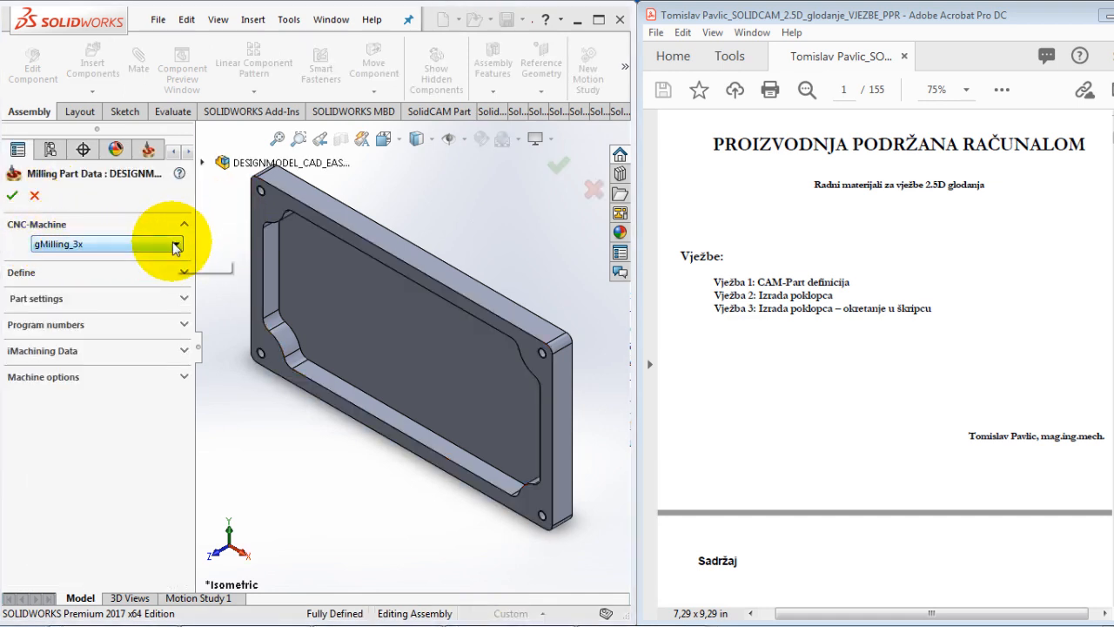
Step: Review the available CNC machines and compare the cover model with the manual's CAM-Part definition exercise on pages 7 to 10
click(176, 246)
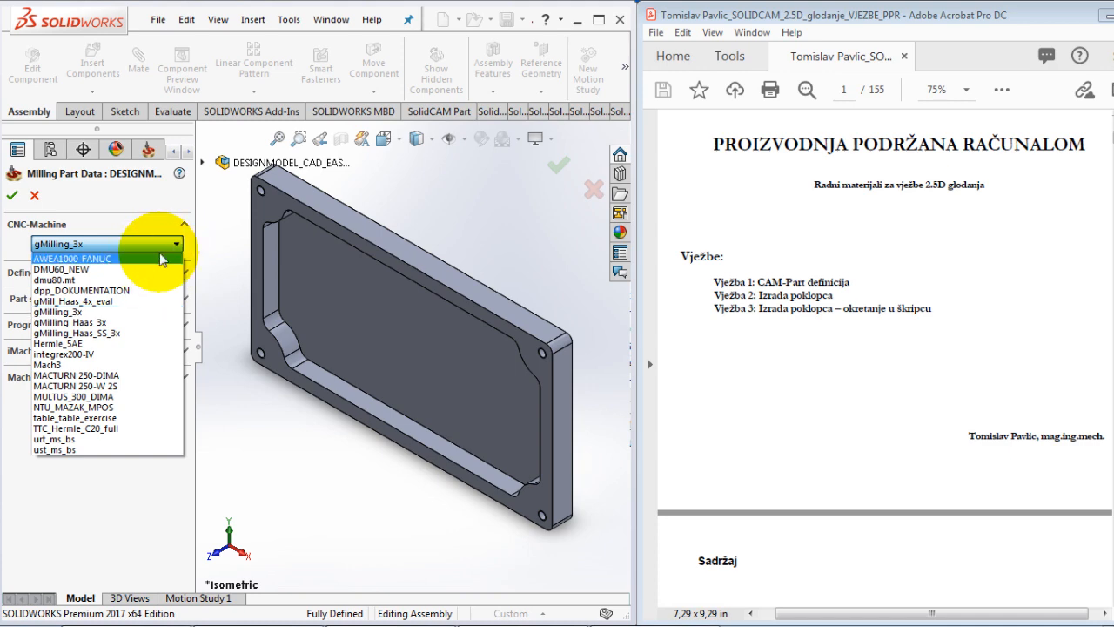
scroll(835, 339, down, 6)
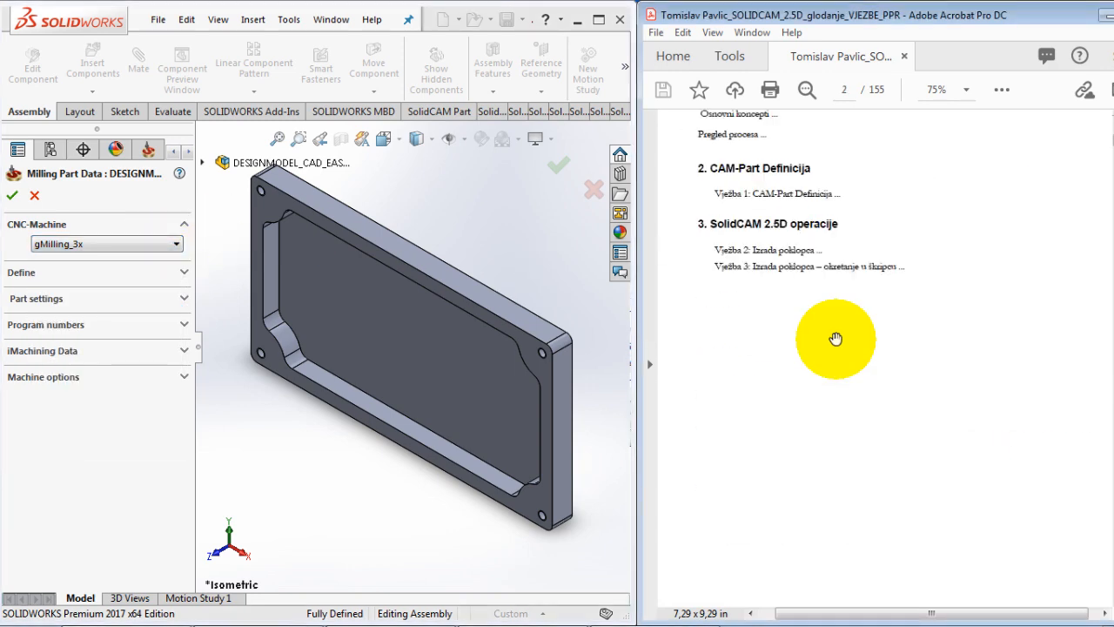
scroll(835, 339, down, 20)
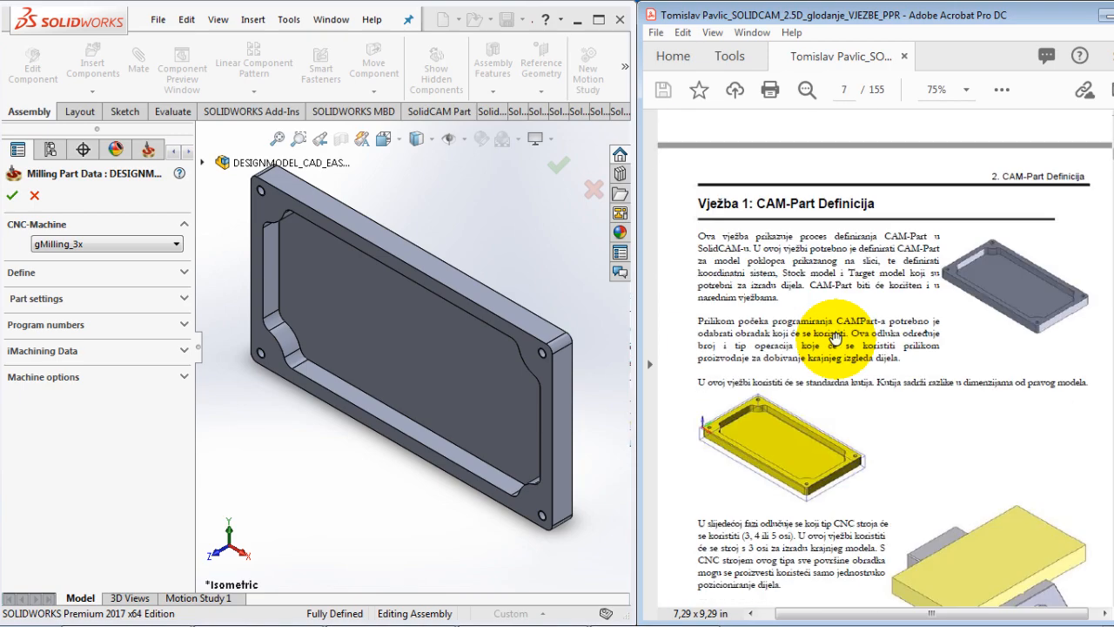
scroll(836, 338, down, 12)
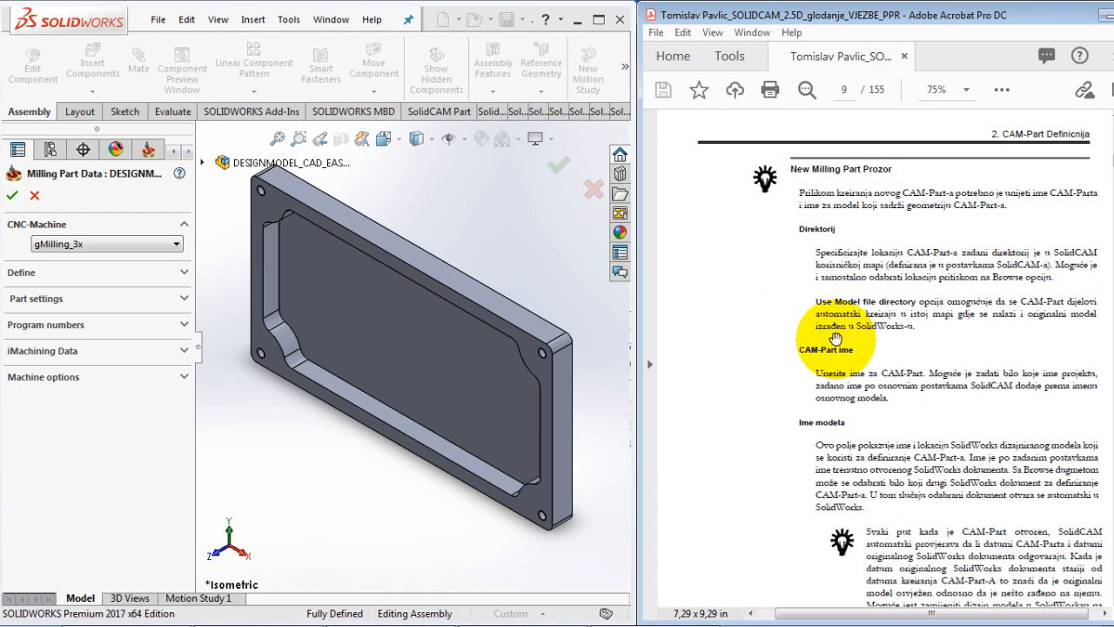
scroll(835, 339, down, 6)
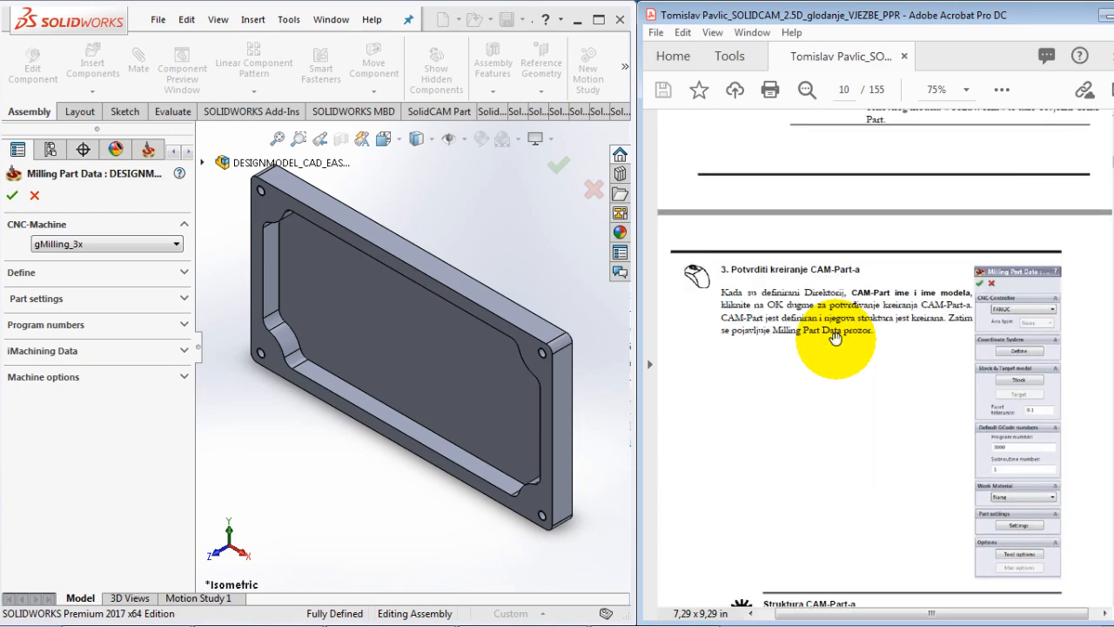
scroll(835, 338, up, 12)
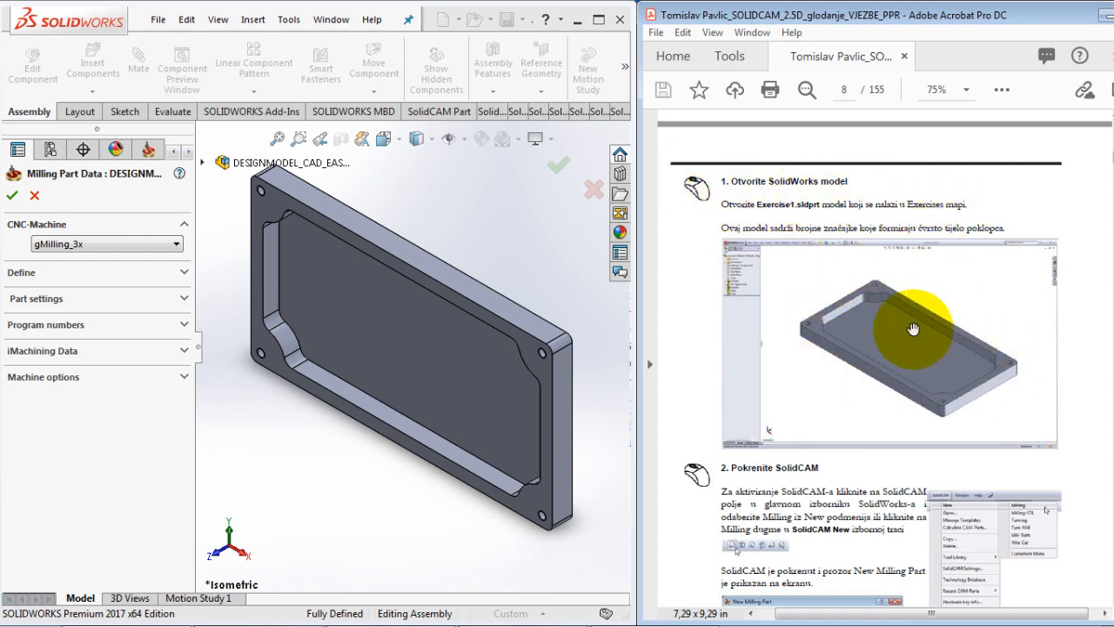
middle_drag(375, 325, 406, 241)
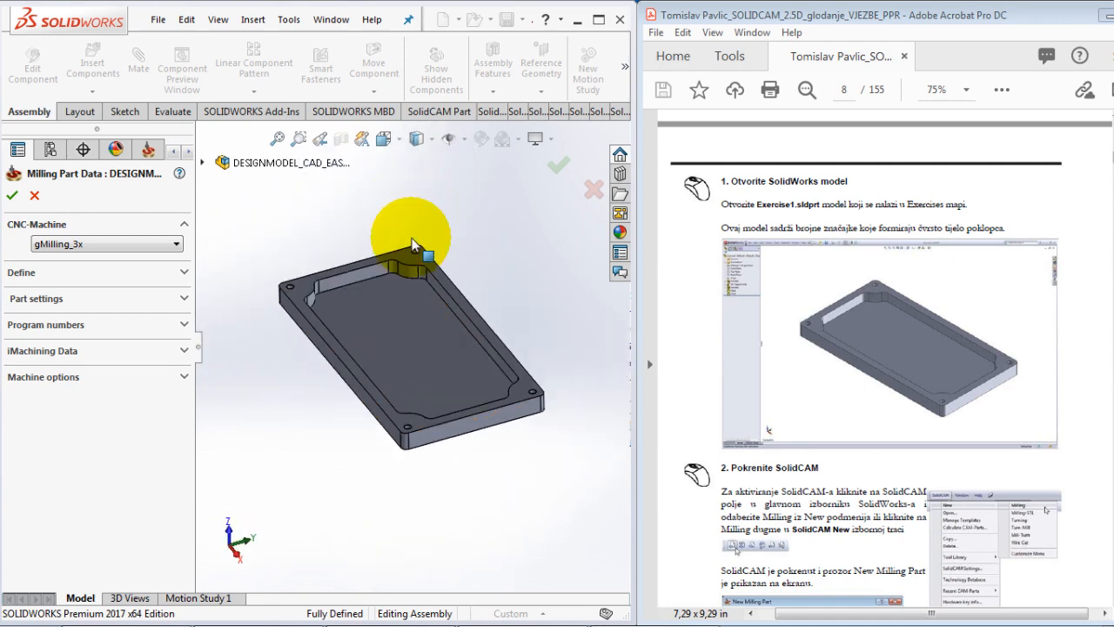
Step: Read the manual's CAM-Part creation and structure instructions from page 8 through the CNC controller selection on page 11
drag(795, 478, 712, 277)
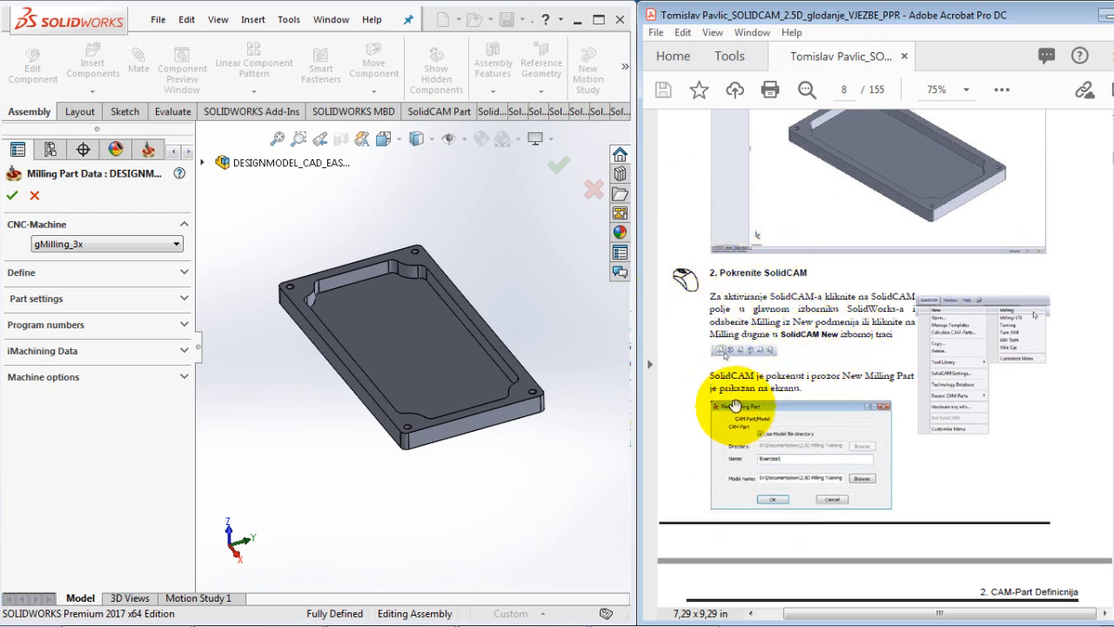
scroll(832, 466, down, 3)
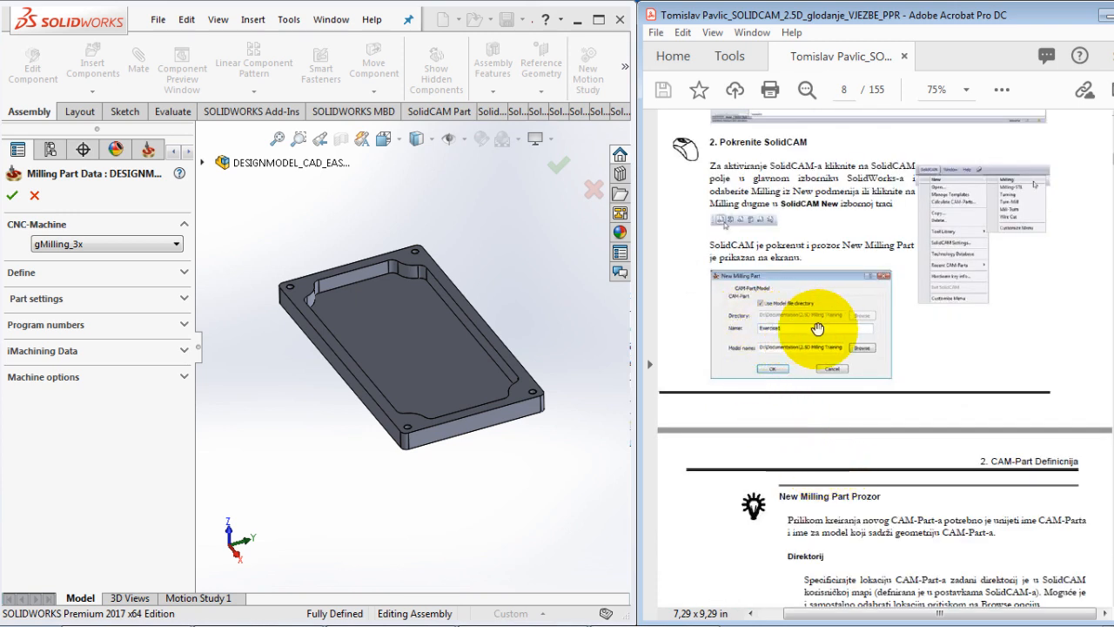
scroll(822, 411, down, 3)
scroll(826, 412, down, 3)
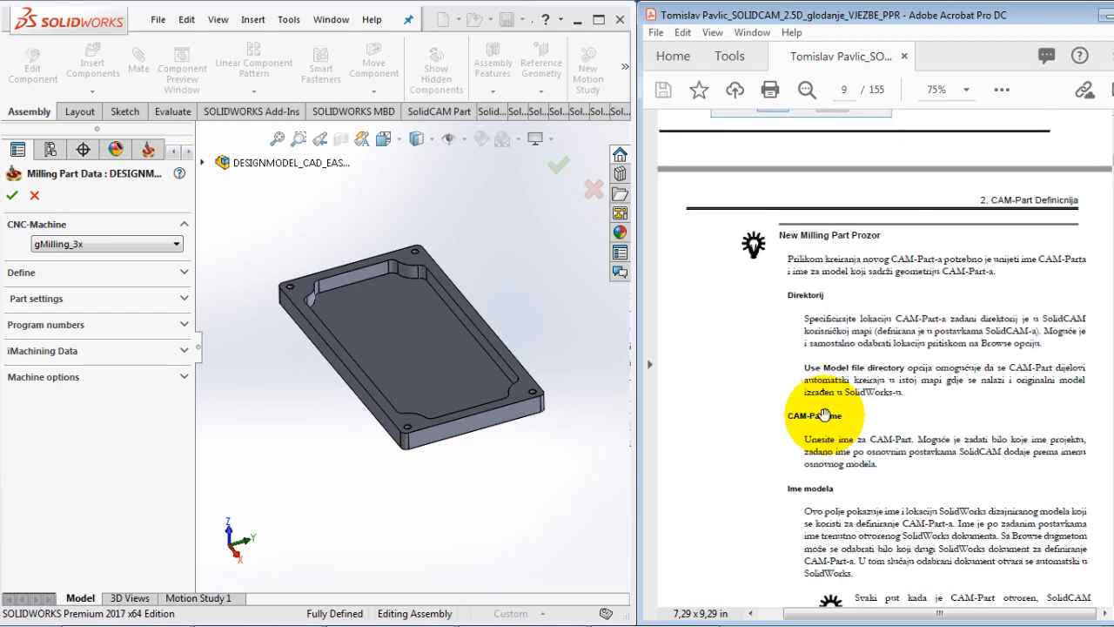
scroll(824, 414, down, 6)
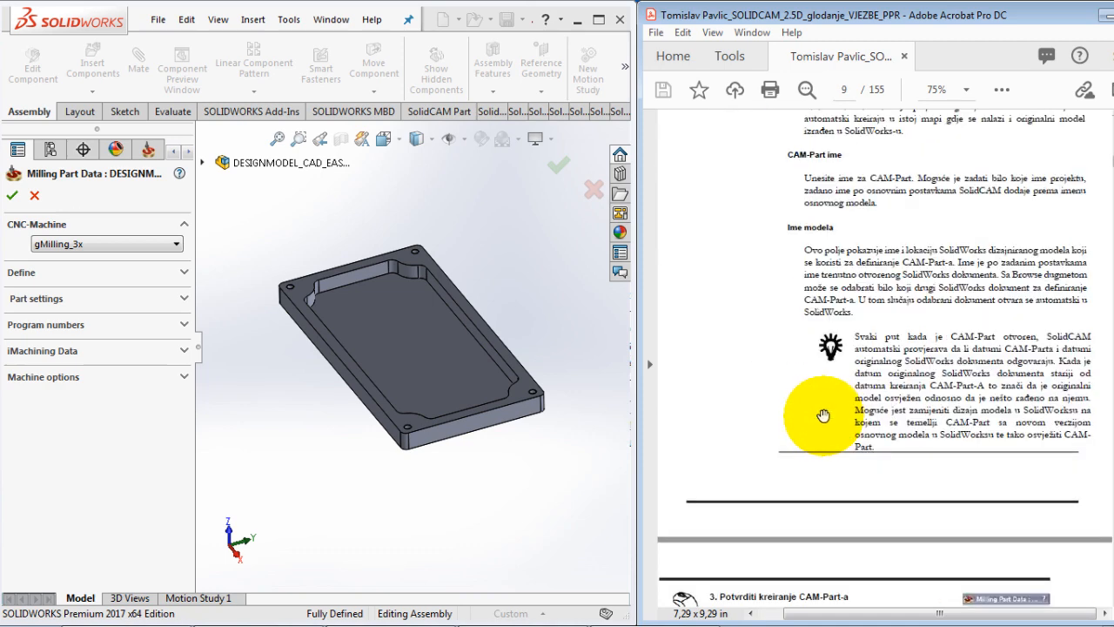
scroll(823, 415, down, 6)
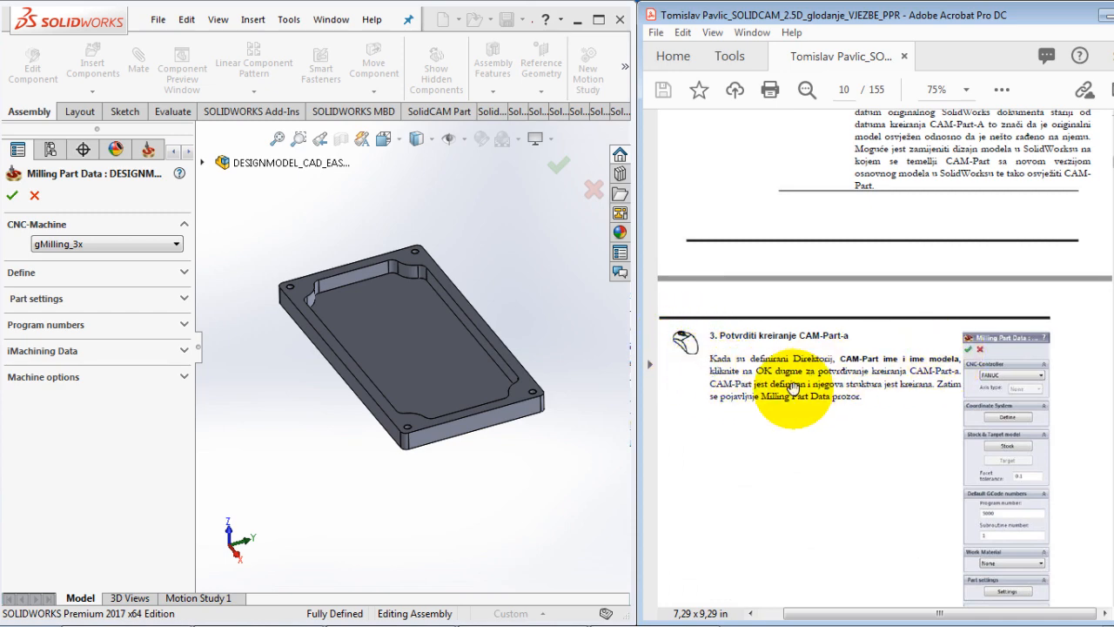
scroll(837, 380, down, 9)
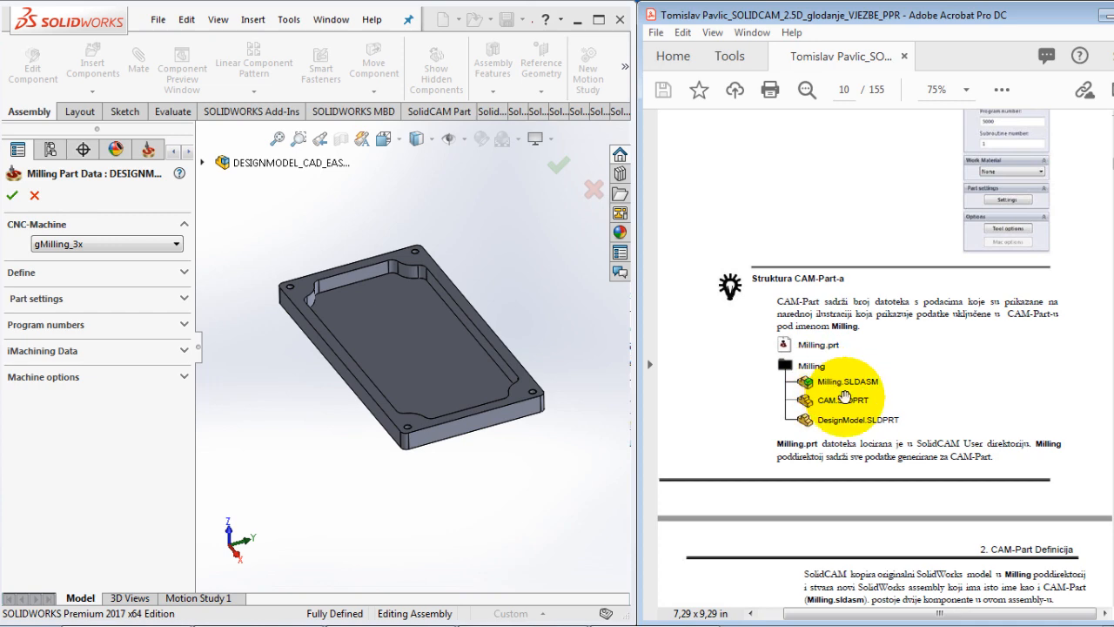
scroll(846, 423, down, 6)
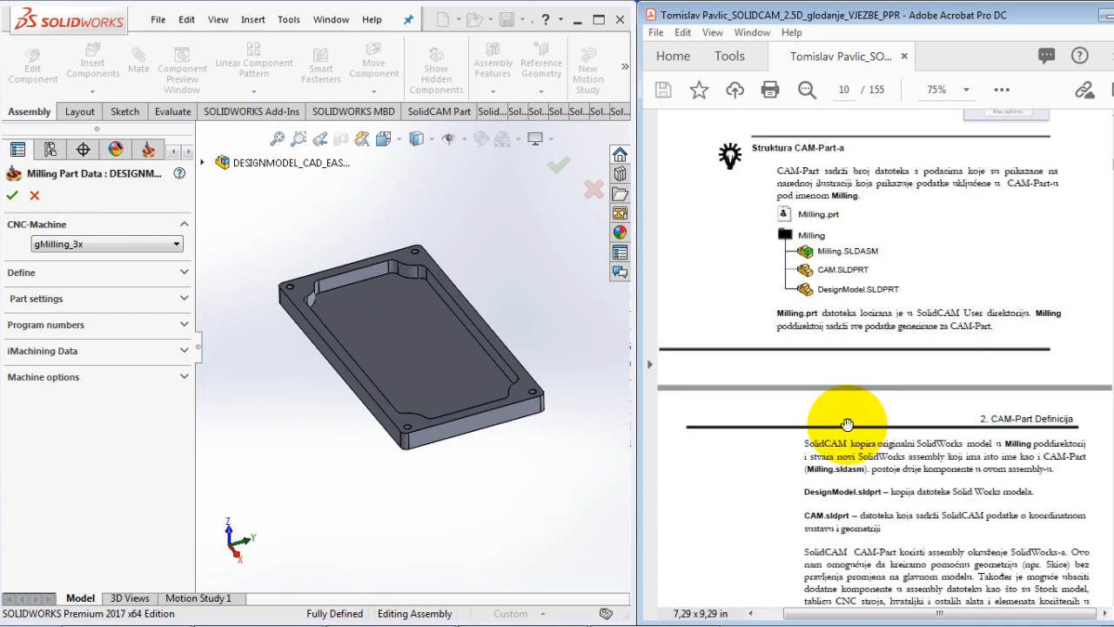
scroll(846, 424, down, 3)
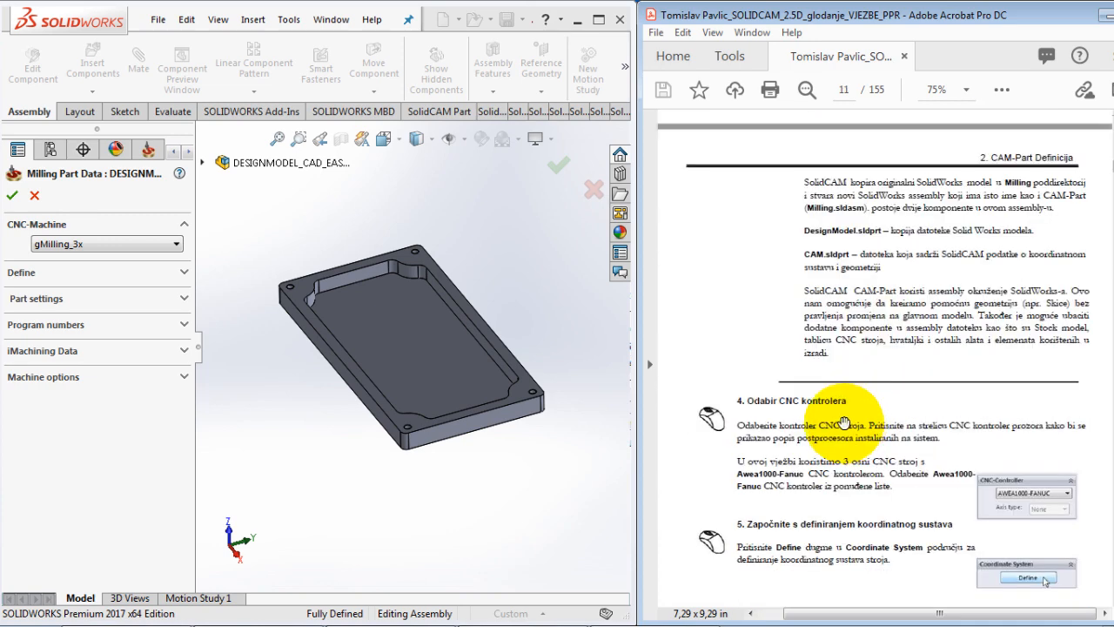
drag(740, 423, 706, 228)
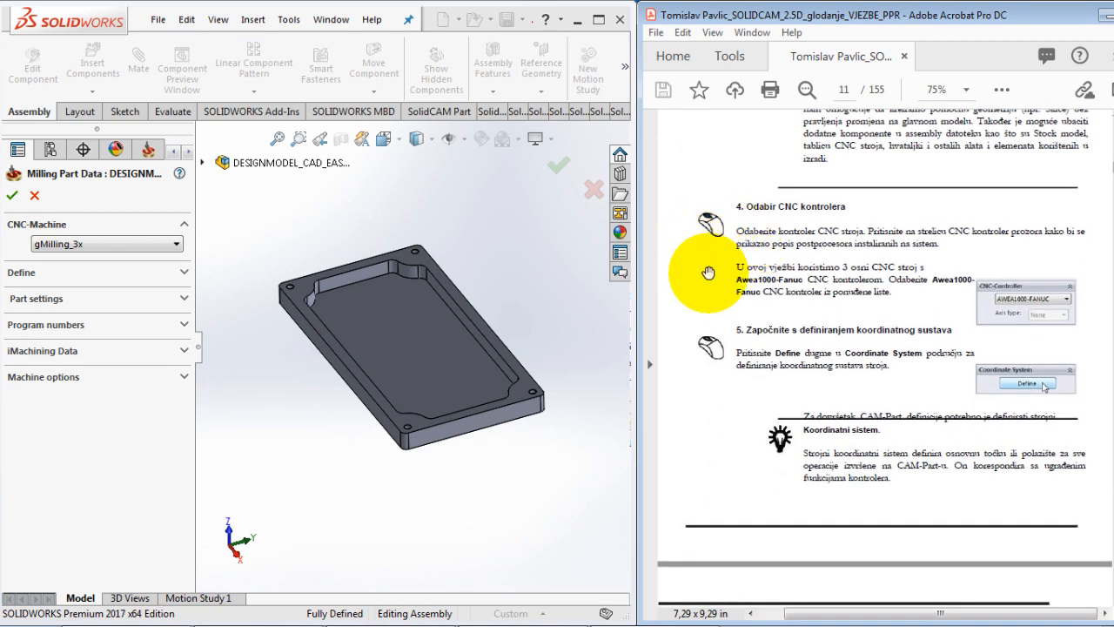
Step: Choose AWEA1000-FANUC as the CNC machine for the milling part
click(170, 247)
click(150, 254)
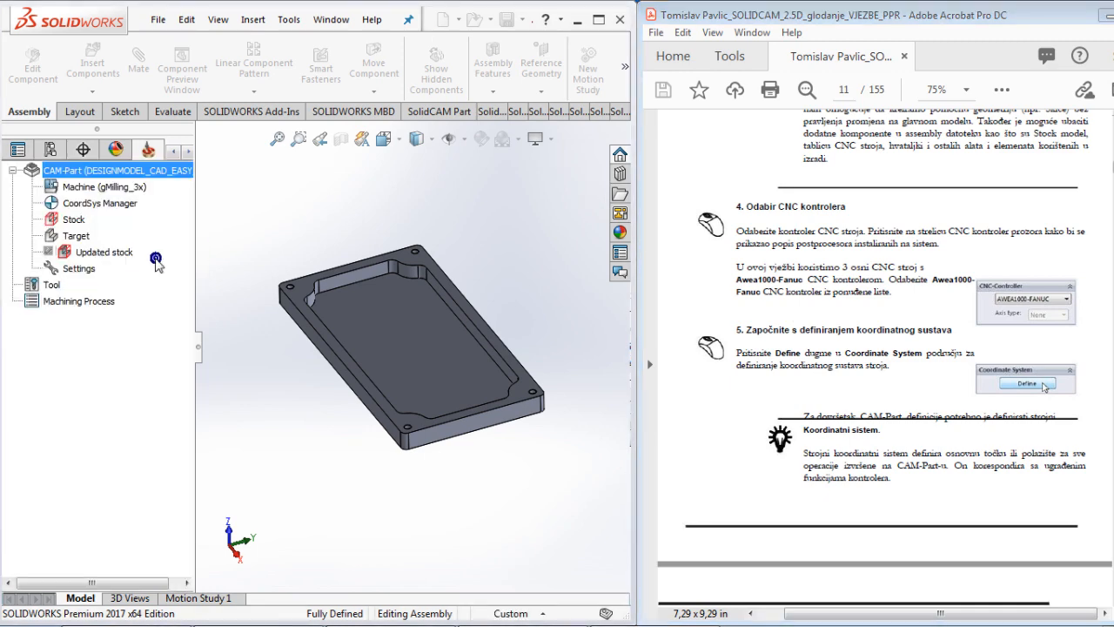
scroll(771, 236, down, 3)
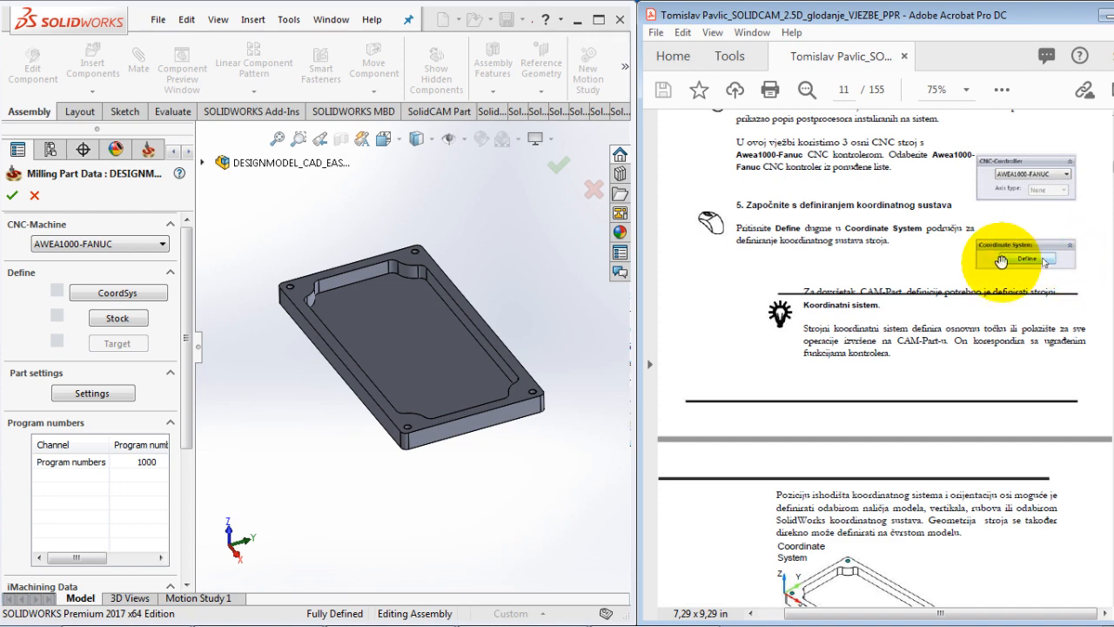
Step: Define machine coordinate system 1 with Select face on the cover's top face, placing its origin at the top corner of the model box
click(128, 294)
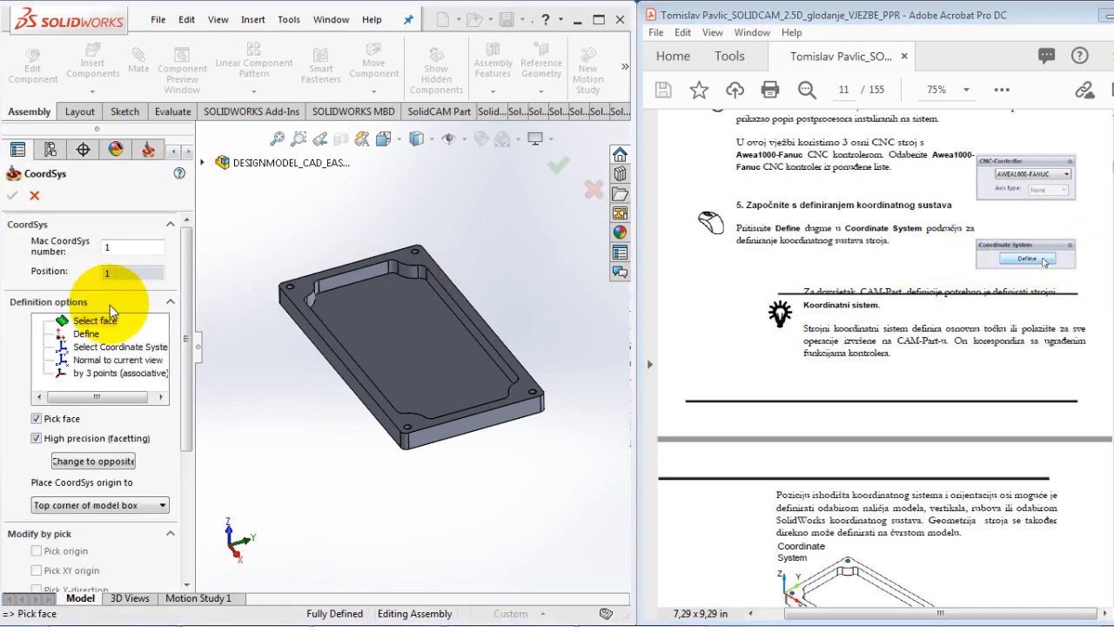
click(96, 322)
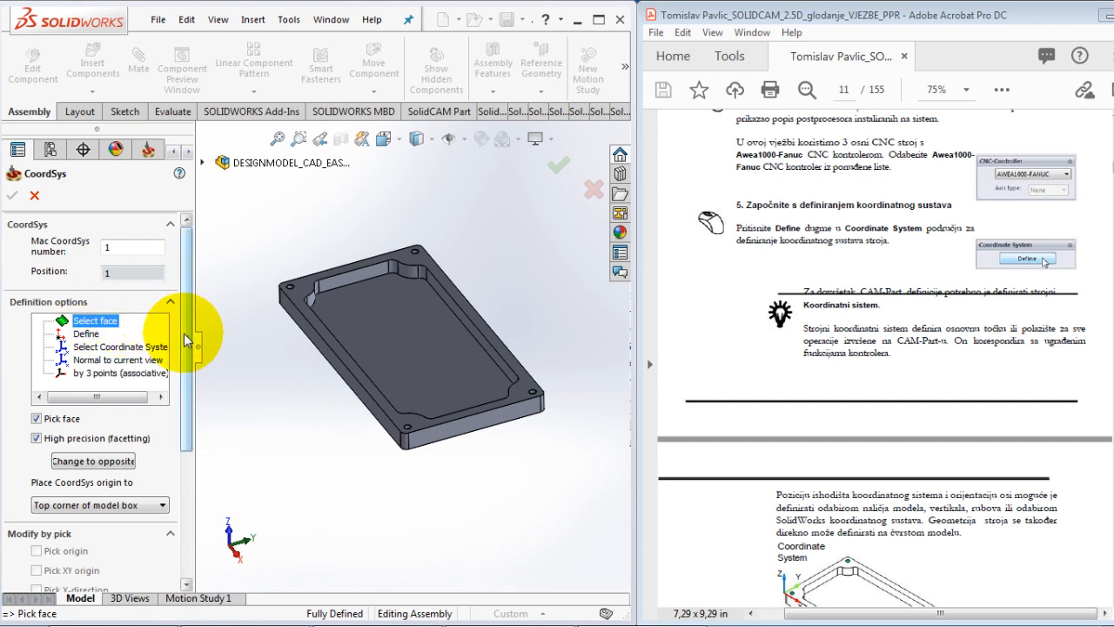
click(304, 292)
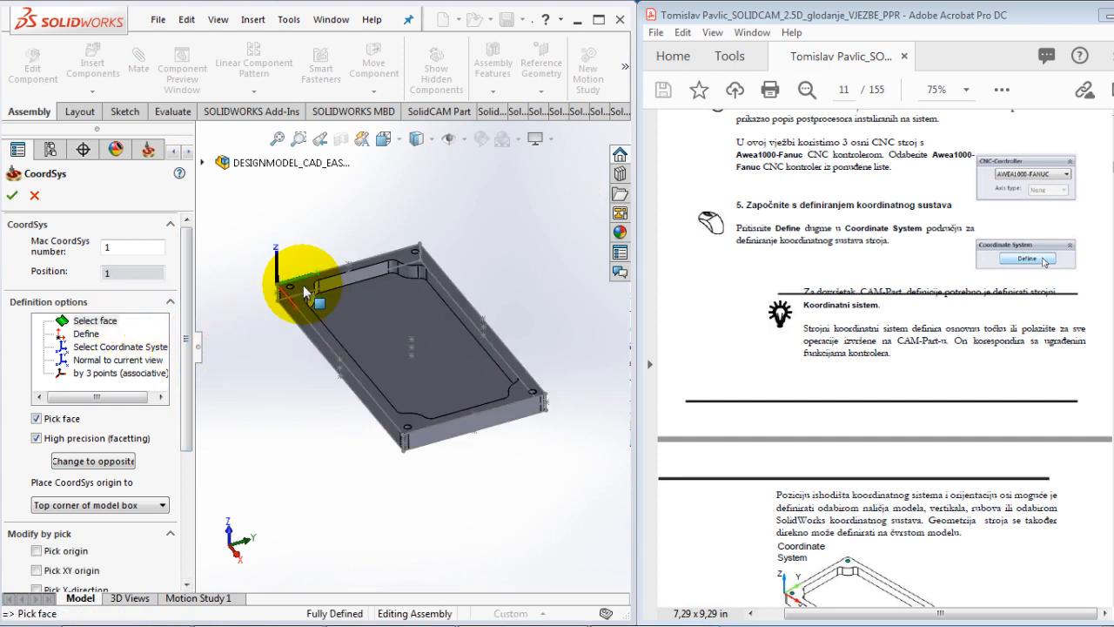
scroll(276, 327, down, 5)
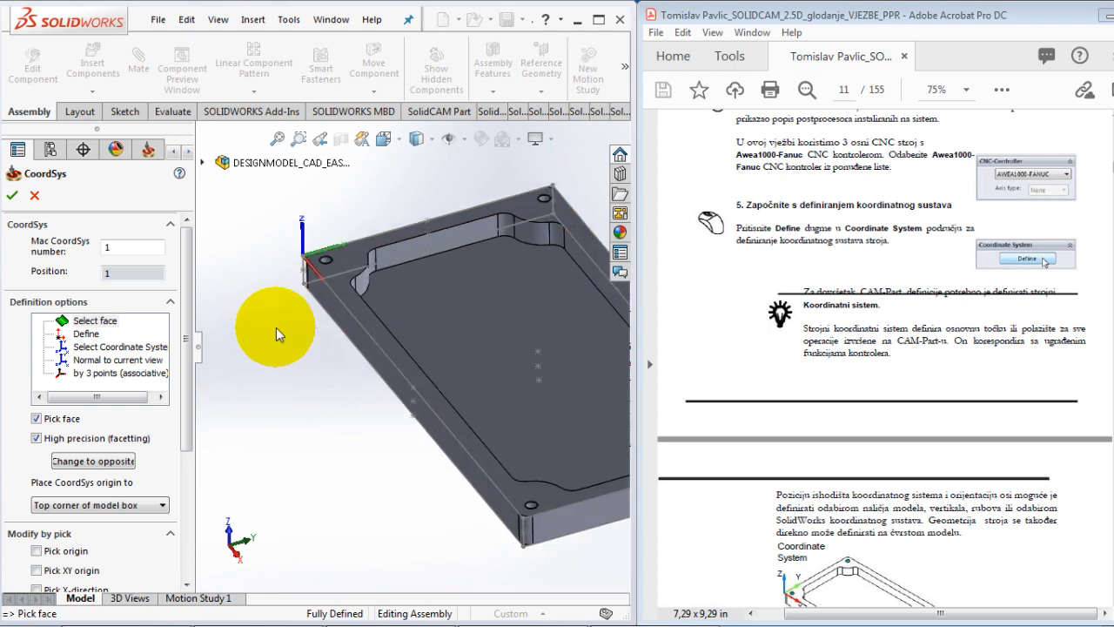
scroll(340, 381, up, 2)
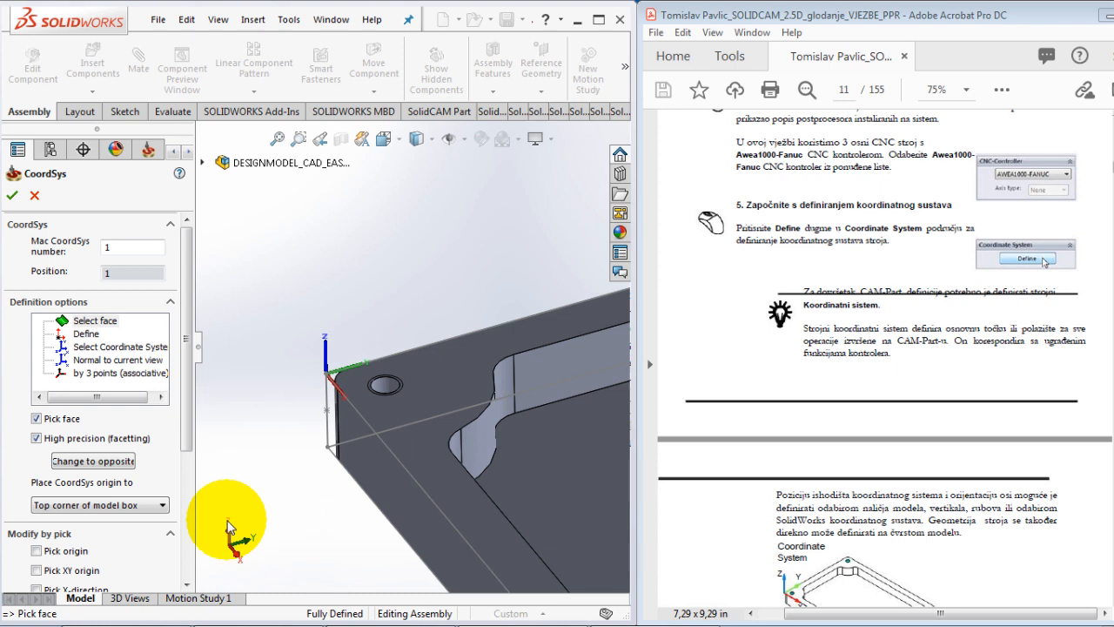
click(12, 196)
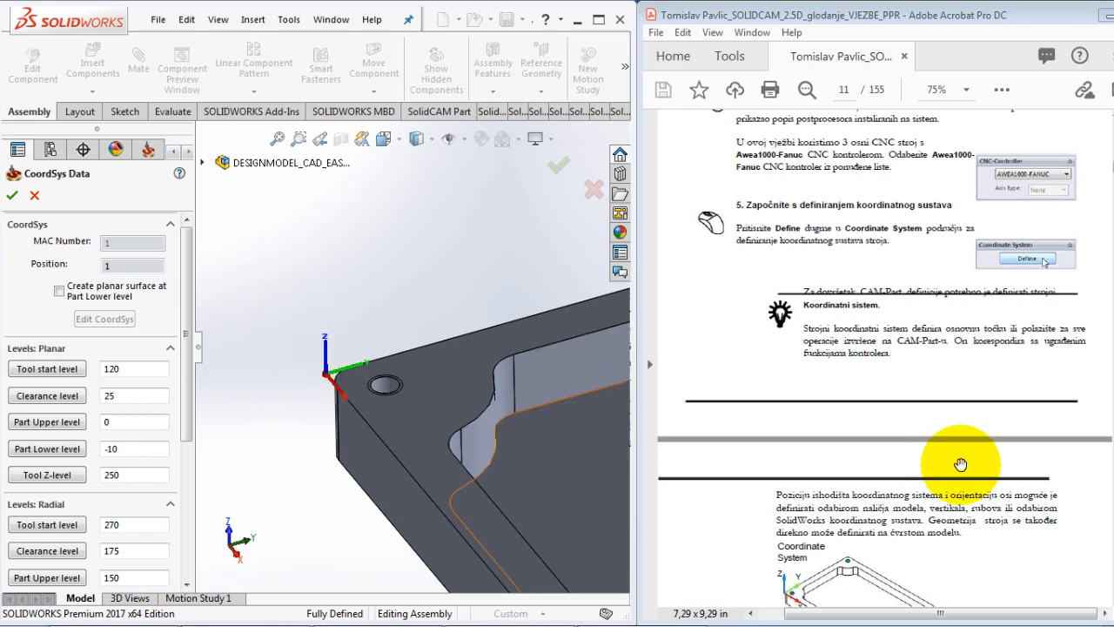
Step: Read the manual's coordinate system explanation on pages 12 to 15, up to the CoordSys Data exercise
scroll(888, 459, down, 5)
scroll(947, 383, down, 4)
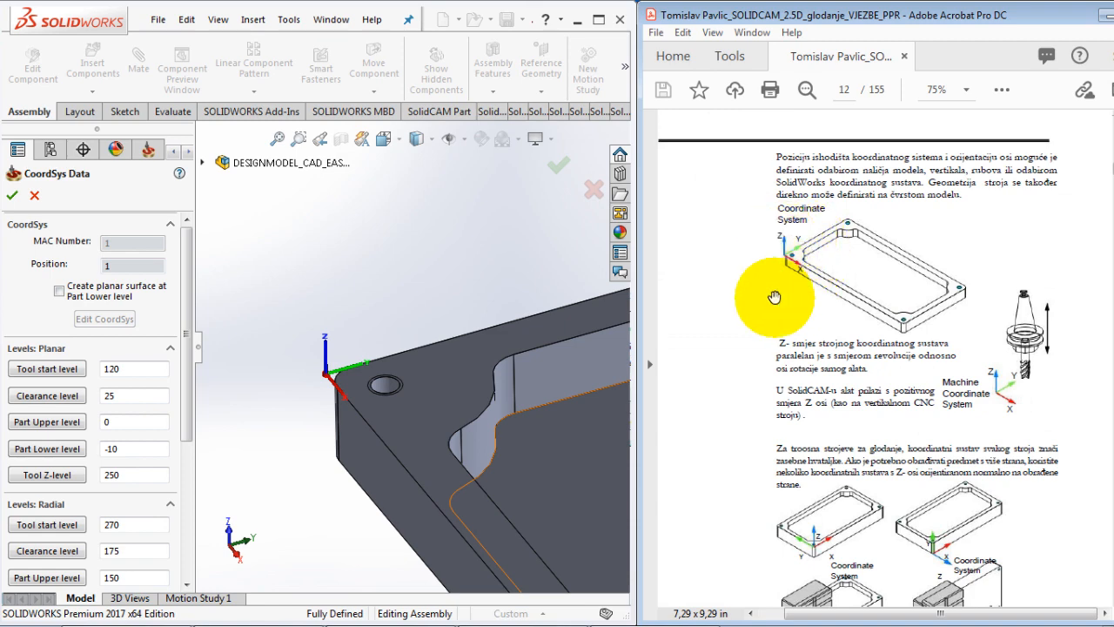
scroll(818, 362, down, 4)
scroll(818, 362, down, 4)
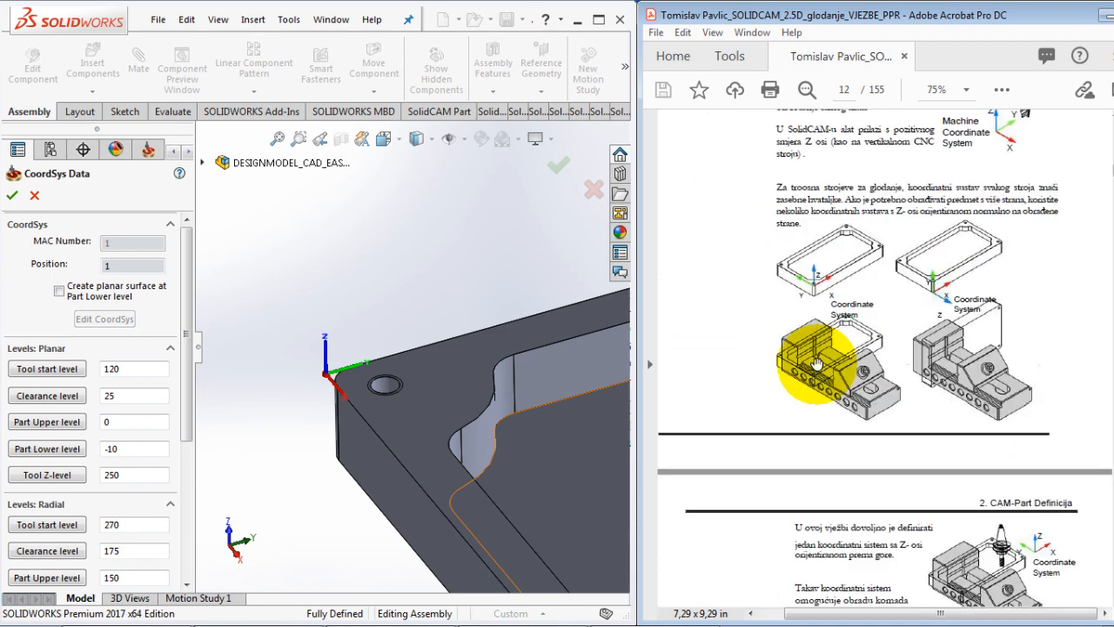
scroll(816, 362, down, 12)
scroll(812, 364, down, 4)
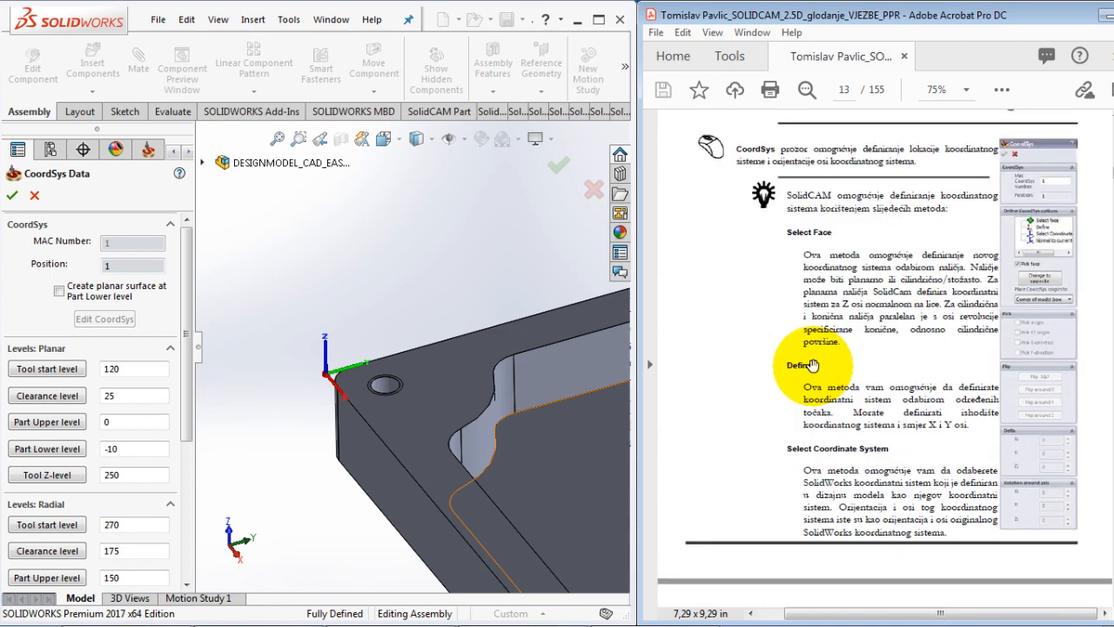
scroll(811, 364, down, 12)
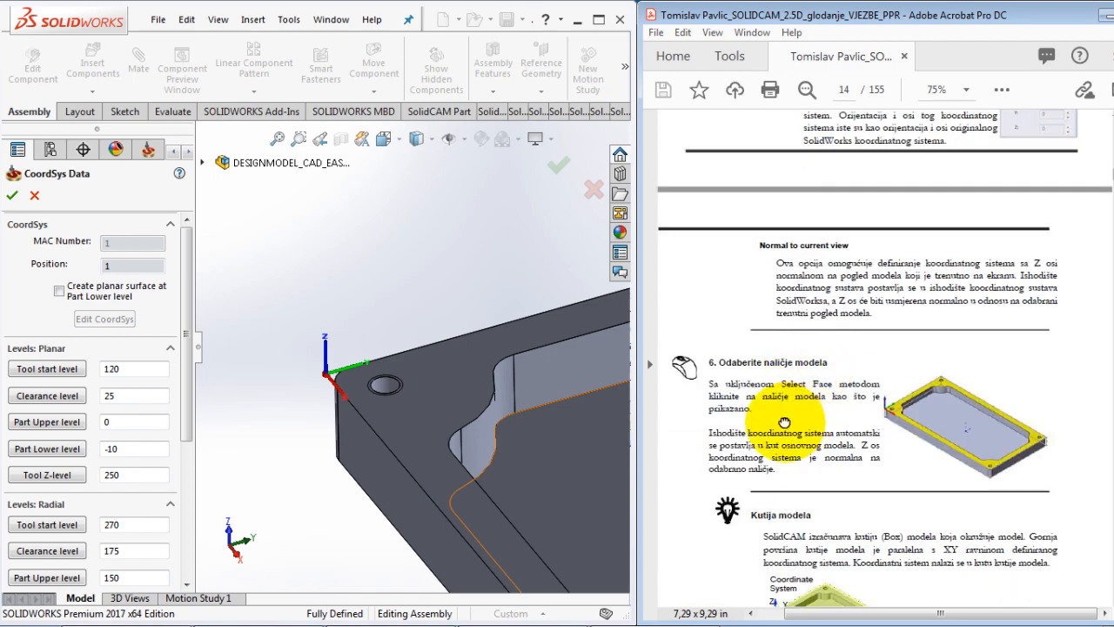
scroll(723, 287, down, 5)
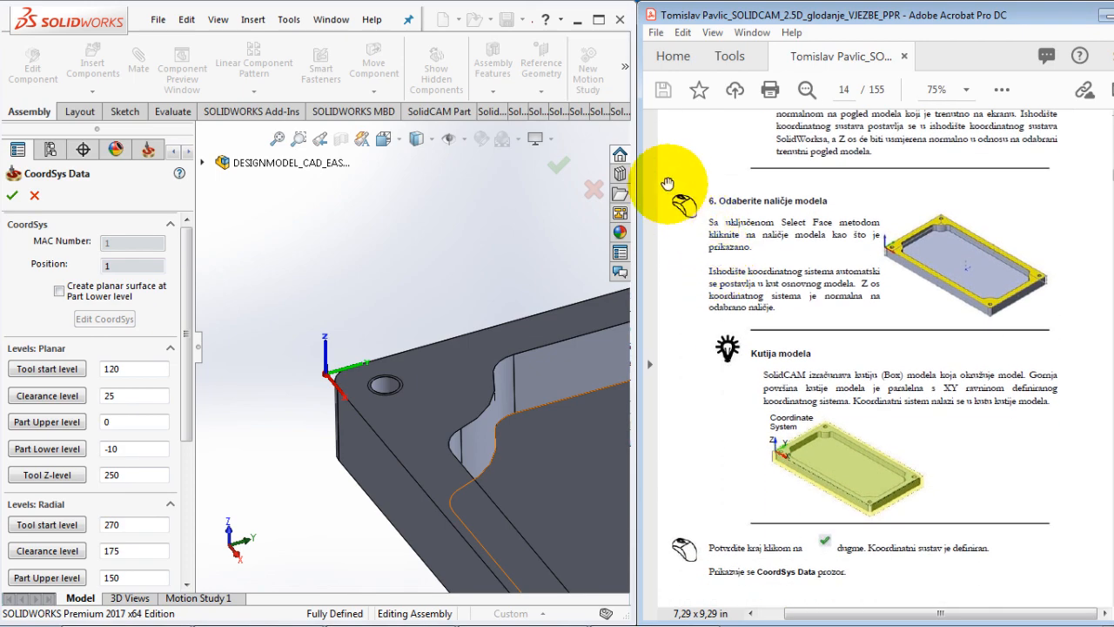
scroll(892, 387, down, 5)
scroll(892, 388, down, 2)
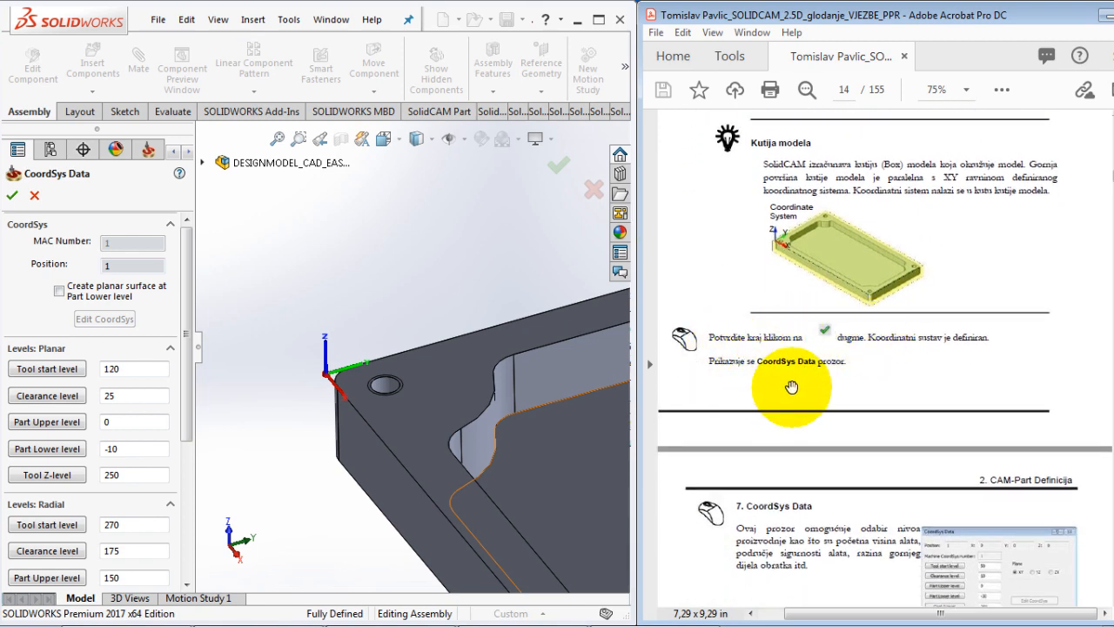
scroll(787, 391, down, 4)
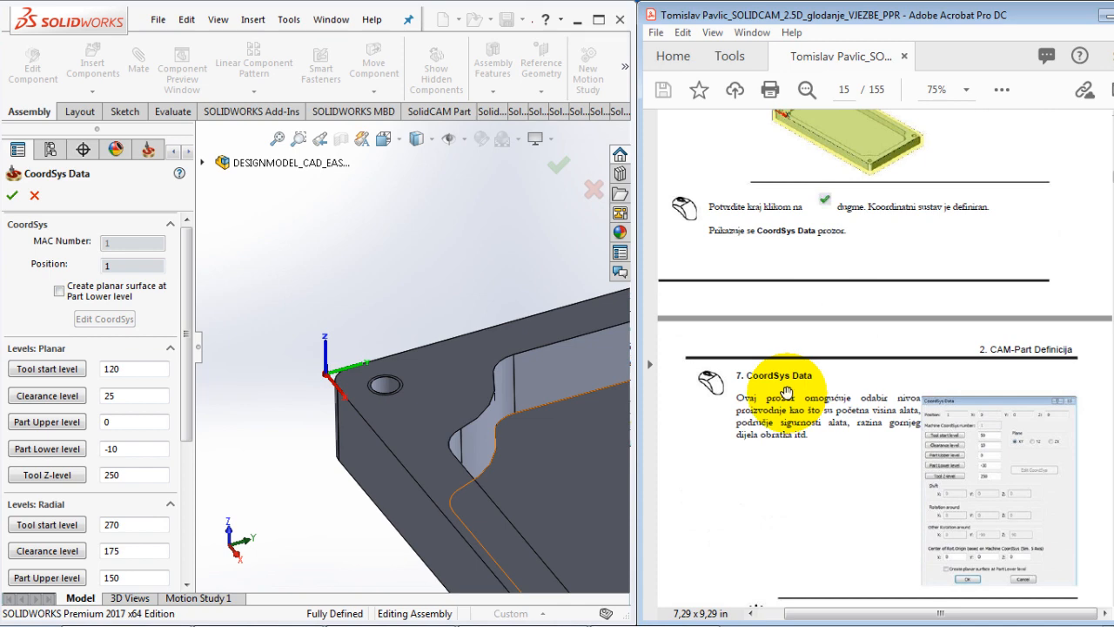
scroll(792, 396, down, 5)
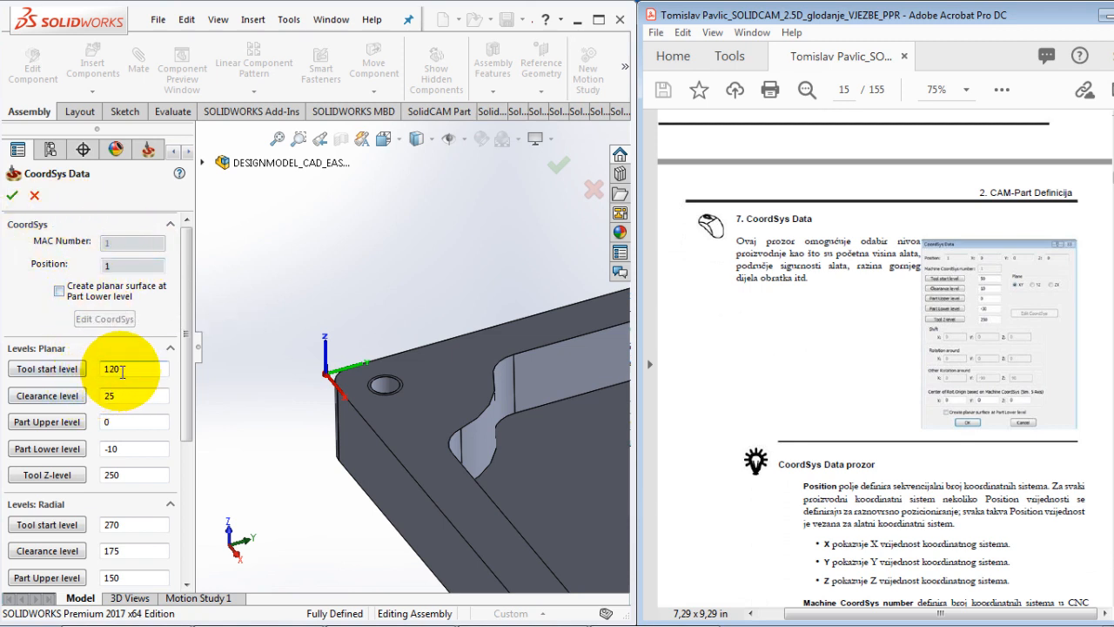
Step: Set the planar Tool start level to 50 and the Clearance level to 10, following the manual's CoordSys Data figure
drag(982, 516, 980, 505)
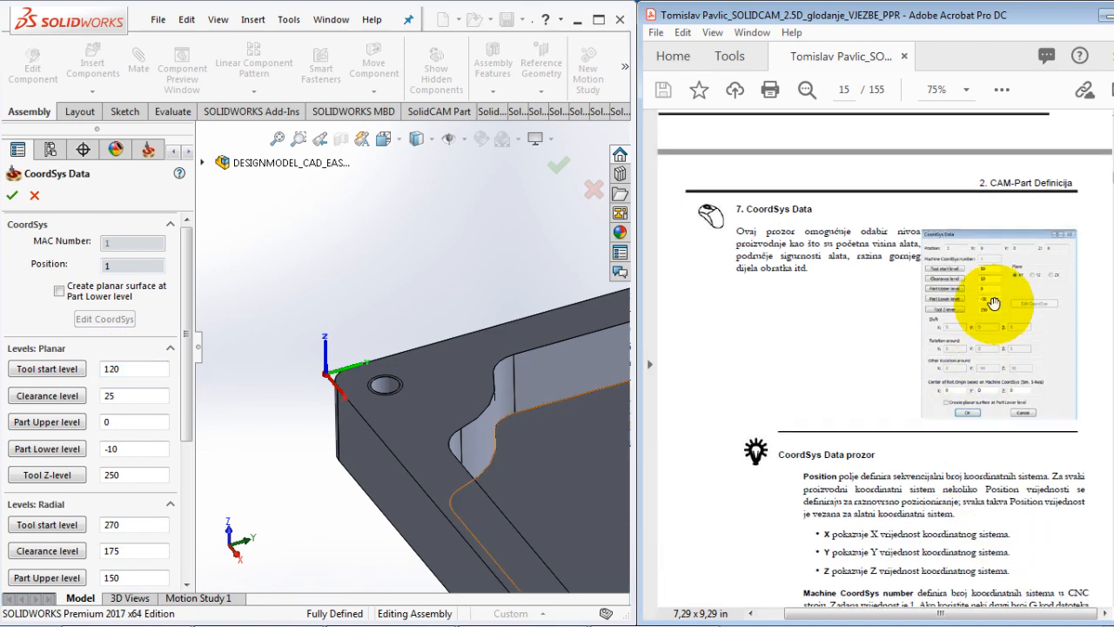
ctrl+scroll(994, 302, up, 5)
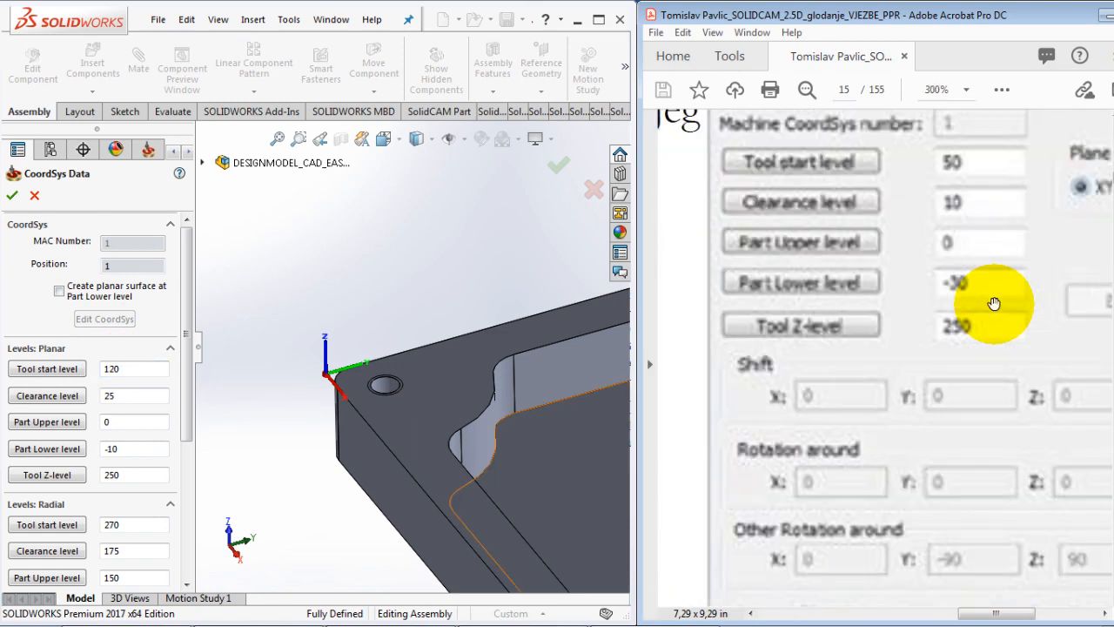
drag(994, 302, 989, 328)
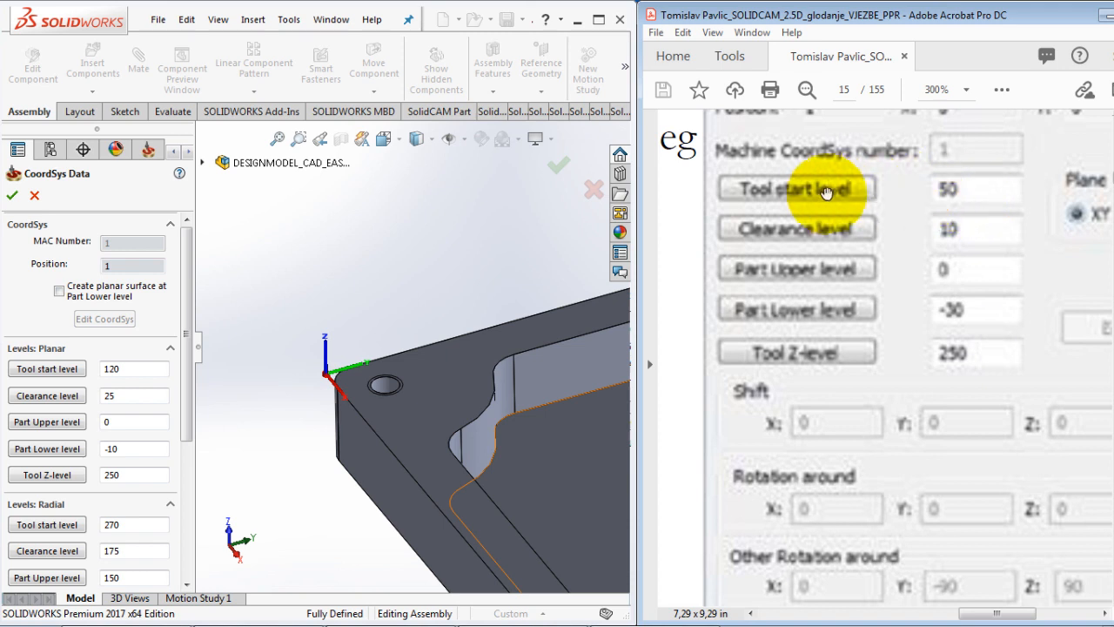
drag(155, 369, 101, 371)
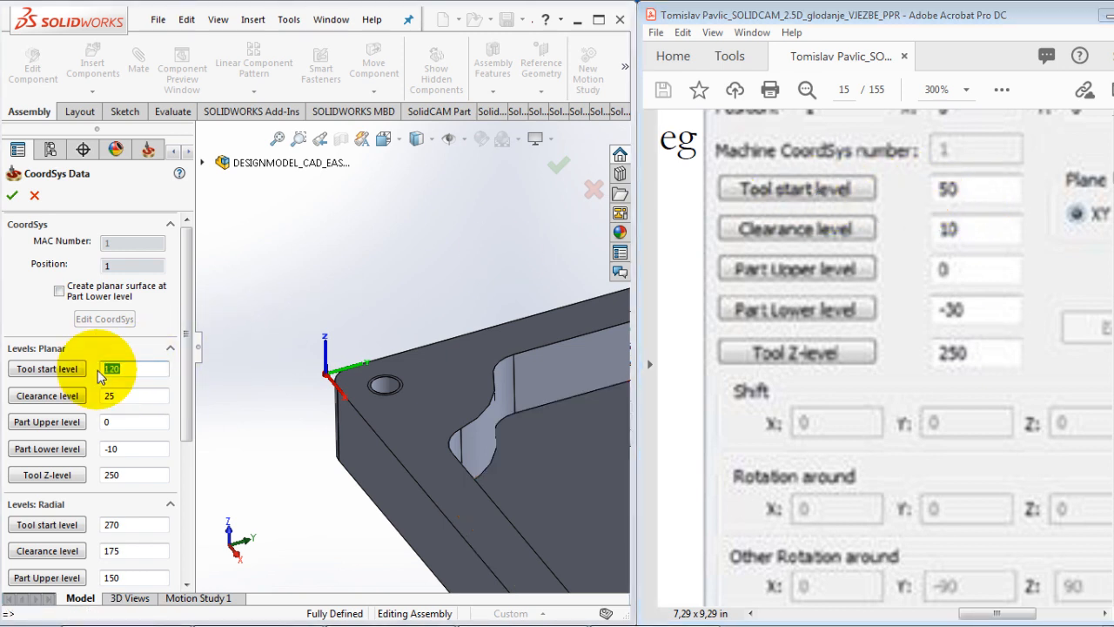
text(50)
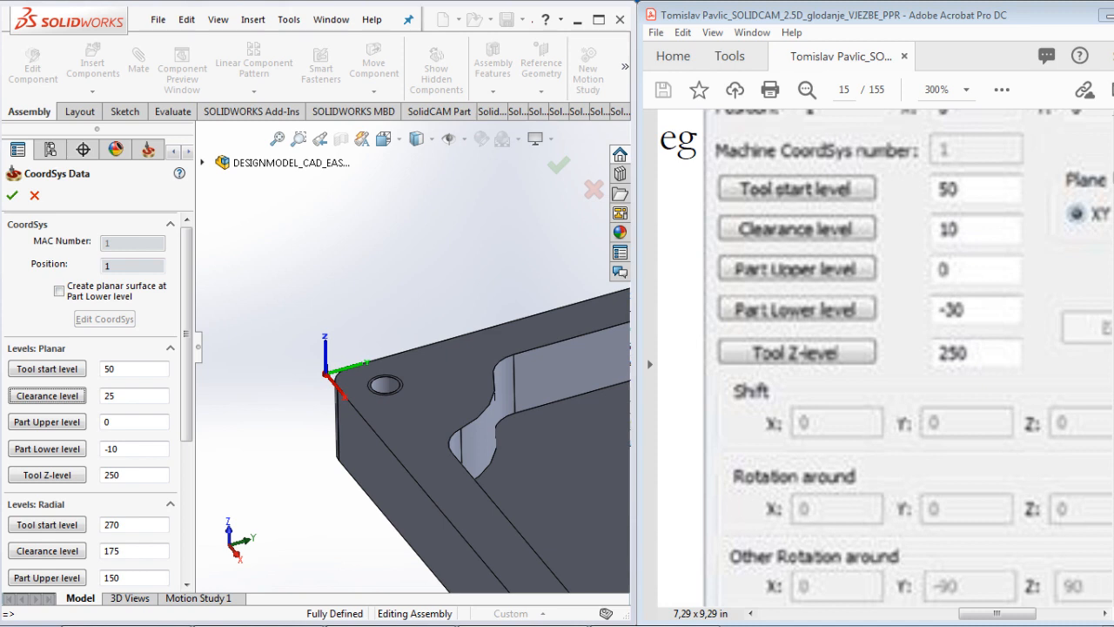
drag(149, 395, 103, 396)
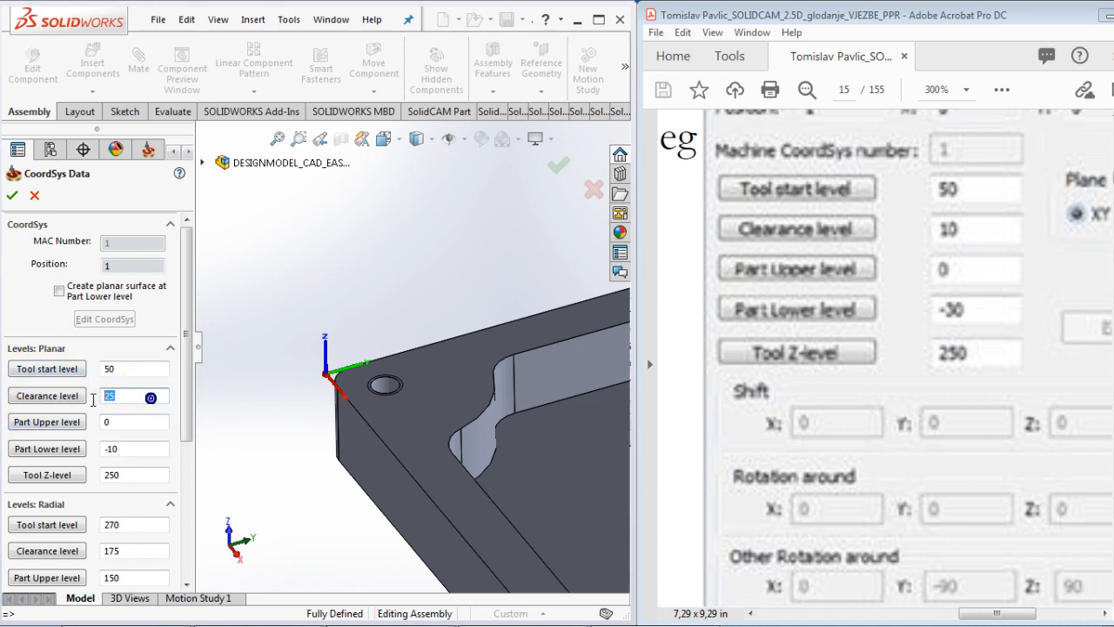
text(10)
Step: Set the planar Part Lower level to -30 and check the Tool Z-level against the manual
drag(138, 450, 109, 456)
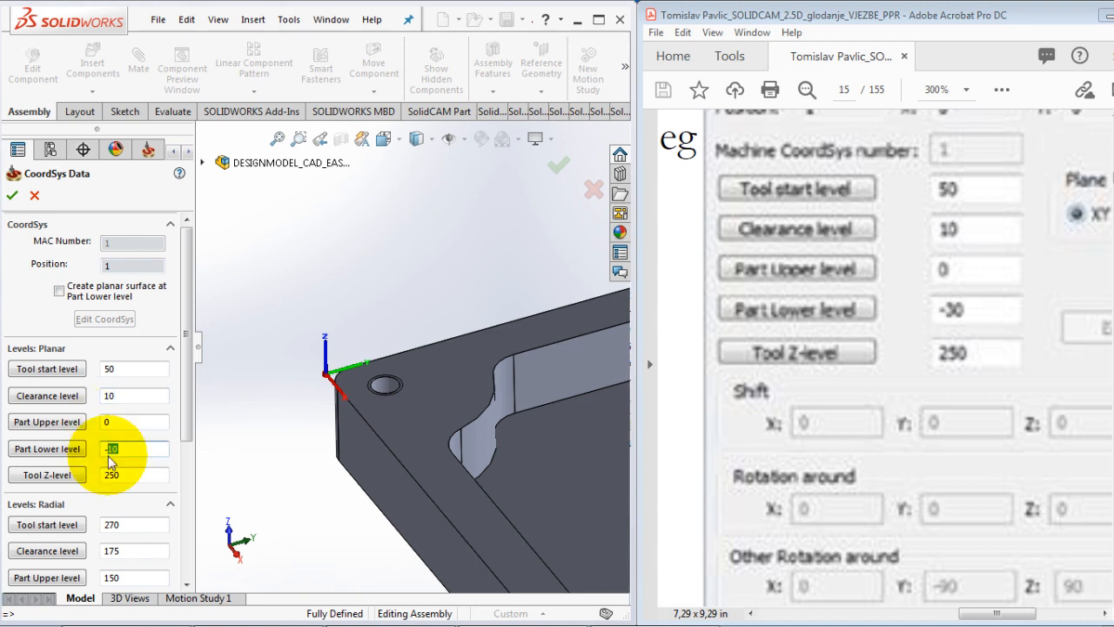
text(-30)
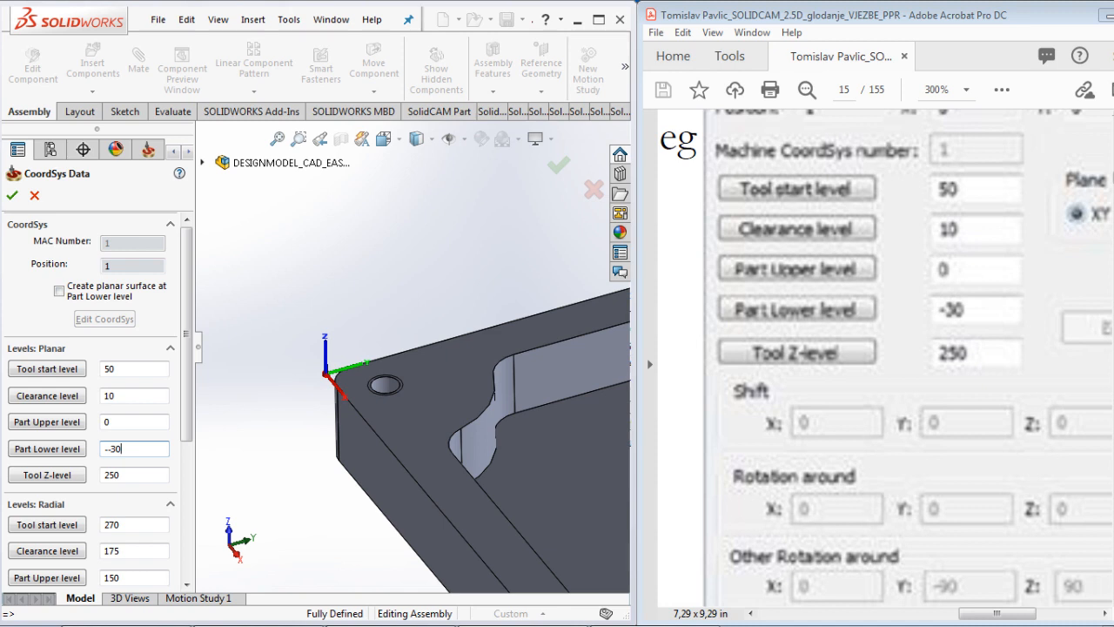
click(108, 449)
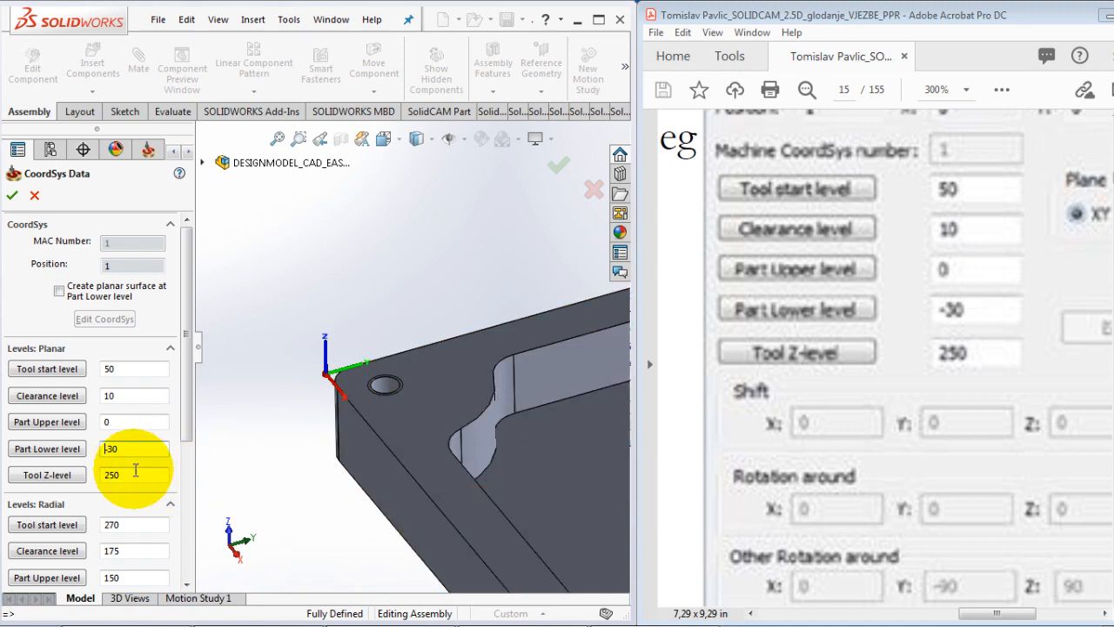
drag(121, 474, 103, 475)
click(129, 475)
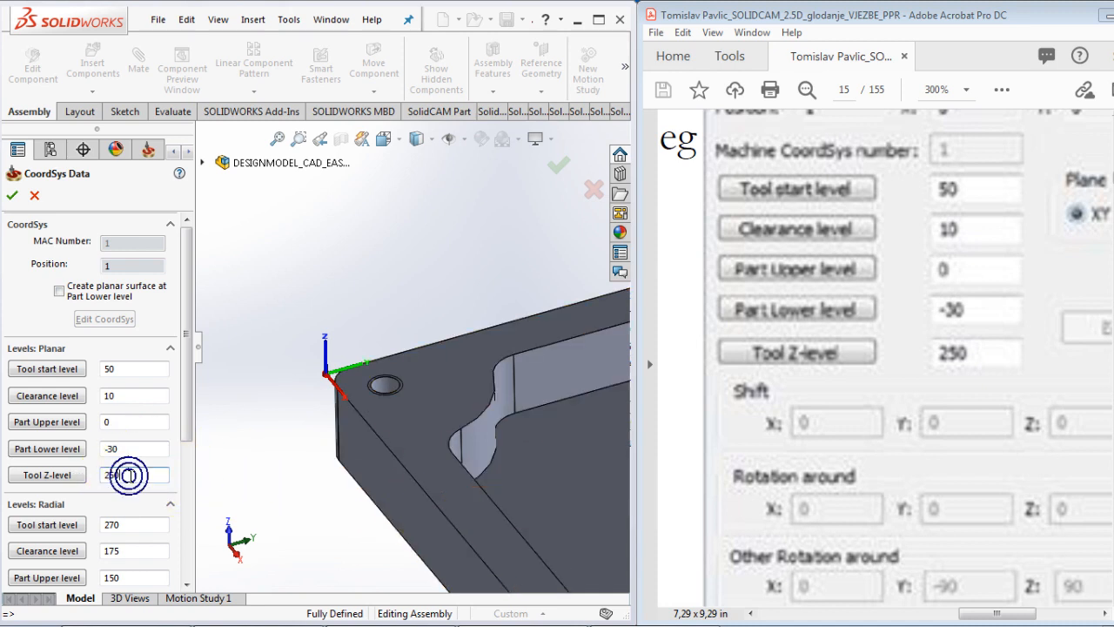
Step: Review the CoordSys Data levels and read the manual's explanation of them on pages 15 and 16, up to the facet tolerance section
scroll(165, 474, down, 5)
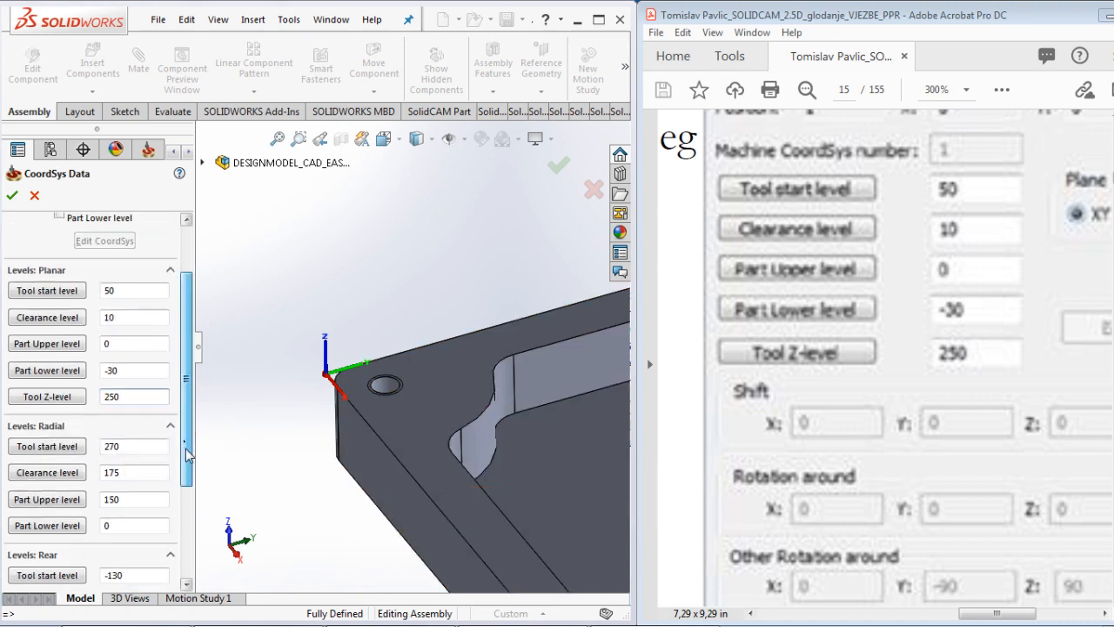
scroll(164, 470, up, 5)
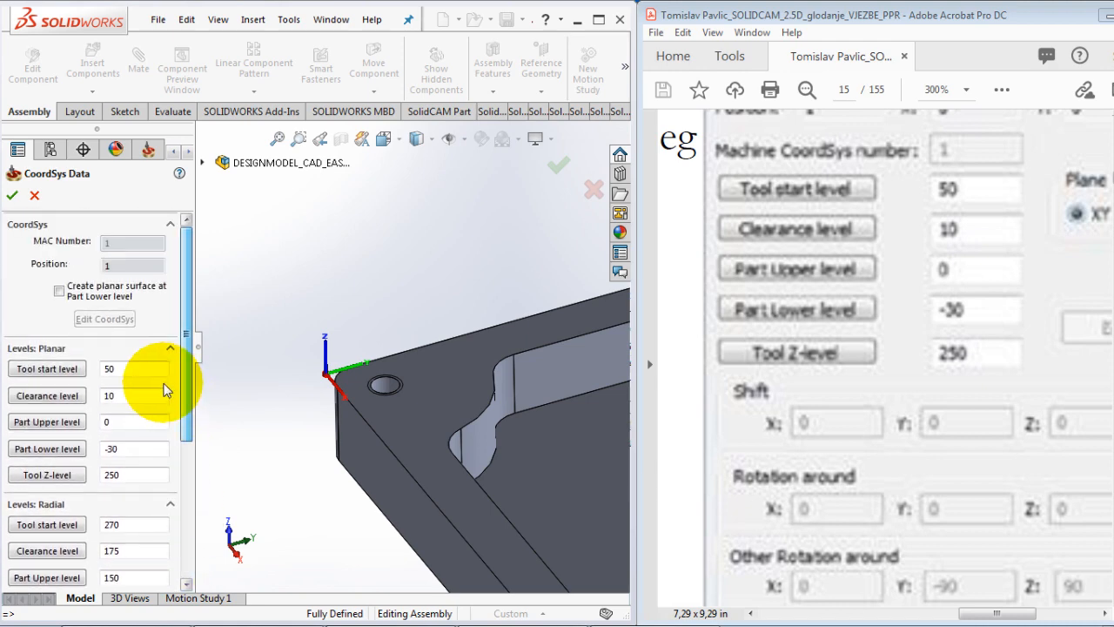
ctrl+scroll(777, 392, down, 3)
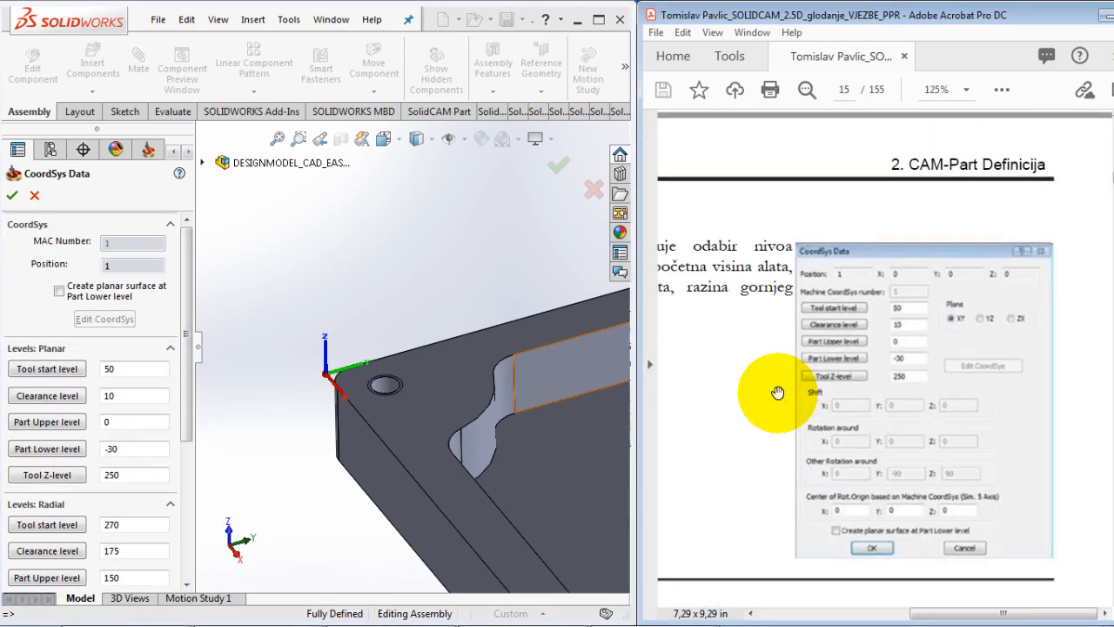
drag(780, 397, 824, 380)
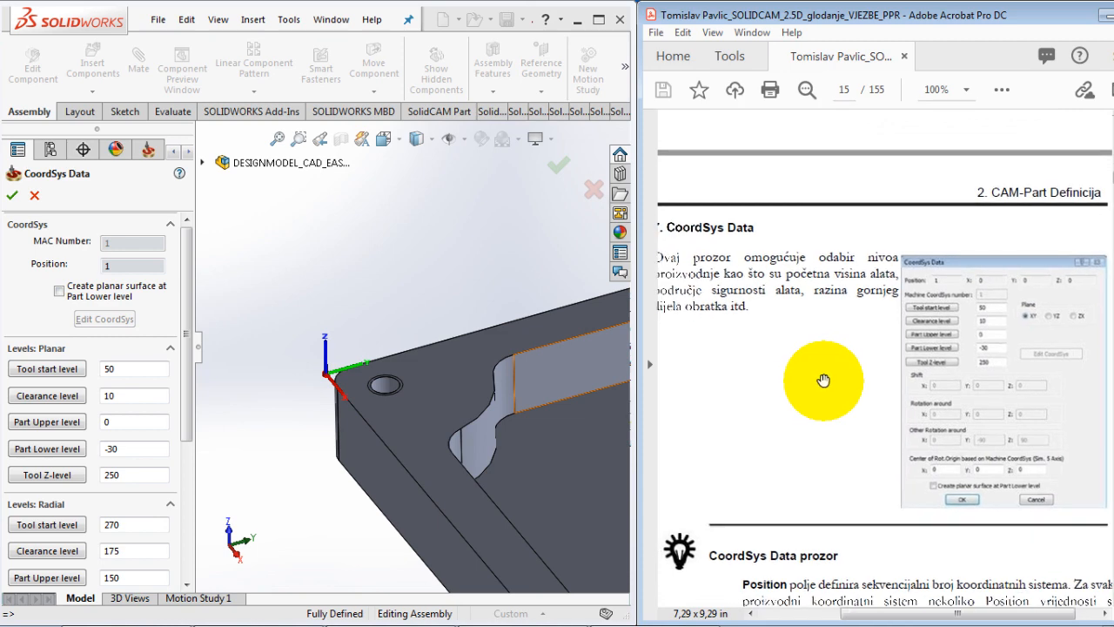
ctrl+scroll(823, 380, down, 1)
scroll(814, 370, down, 3)
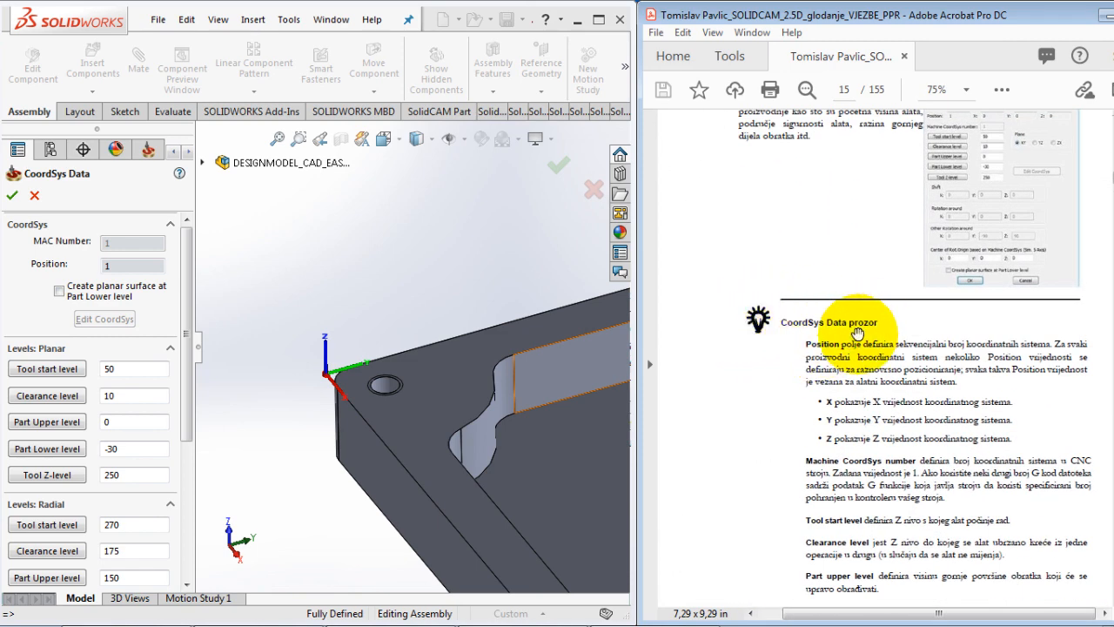
scroll(853, 348, down, 10)
scroll(849, 357, down, 3)
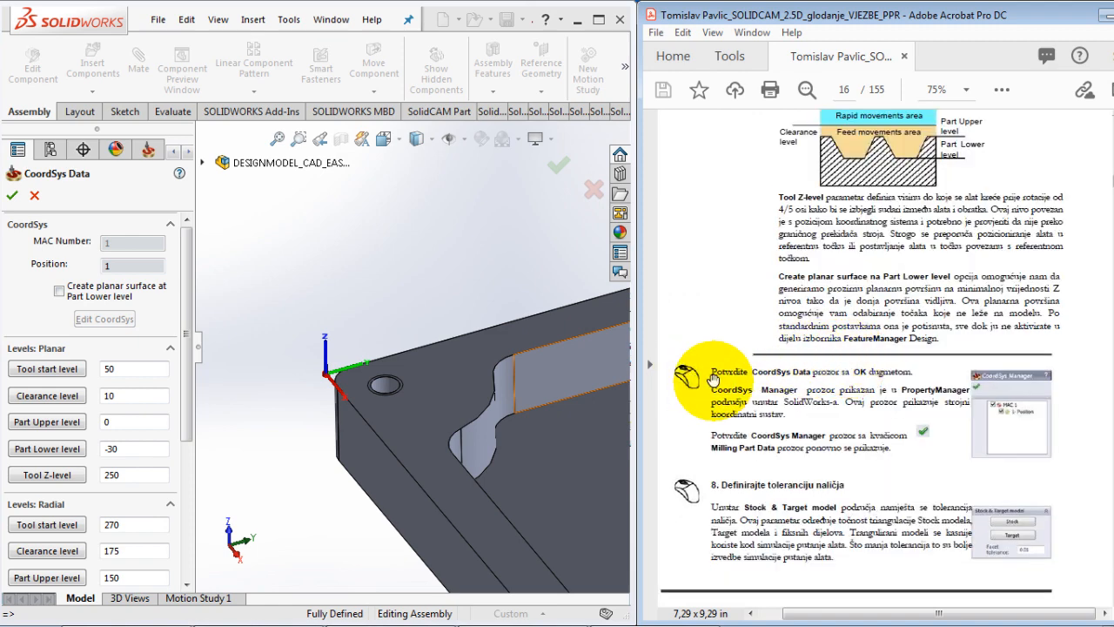
ctrl+scroll(712, 379, up, 1)
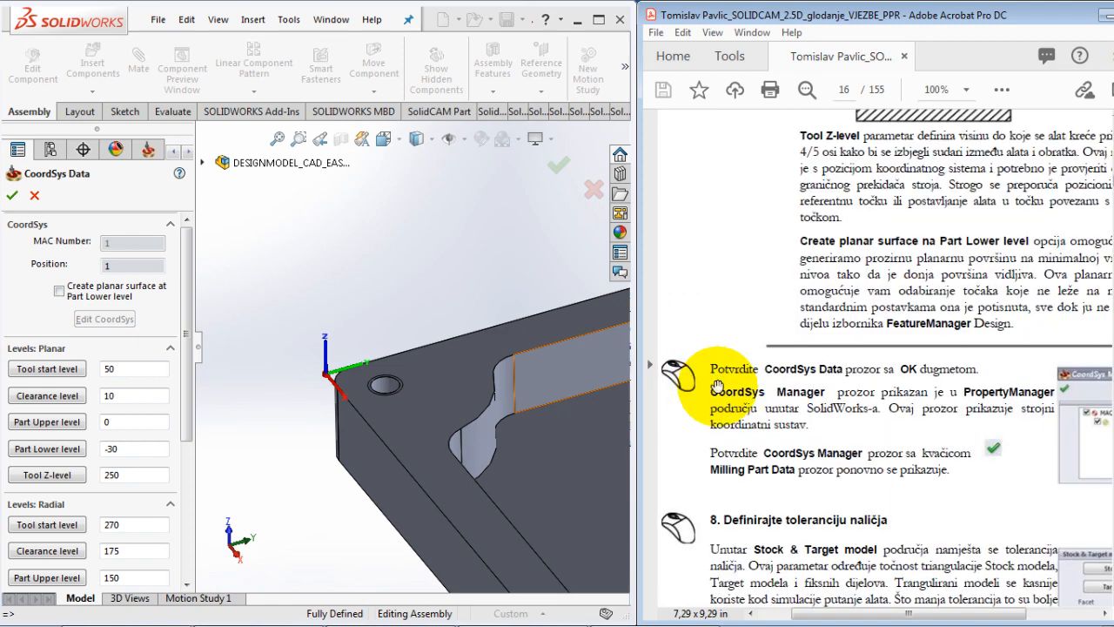
ctrl+scroll(712, 378, down, 1)
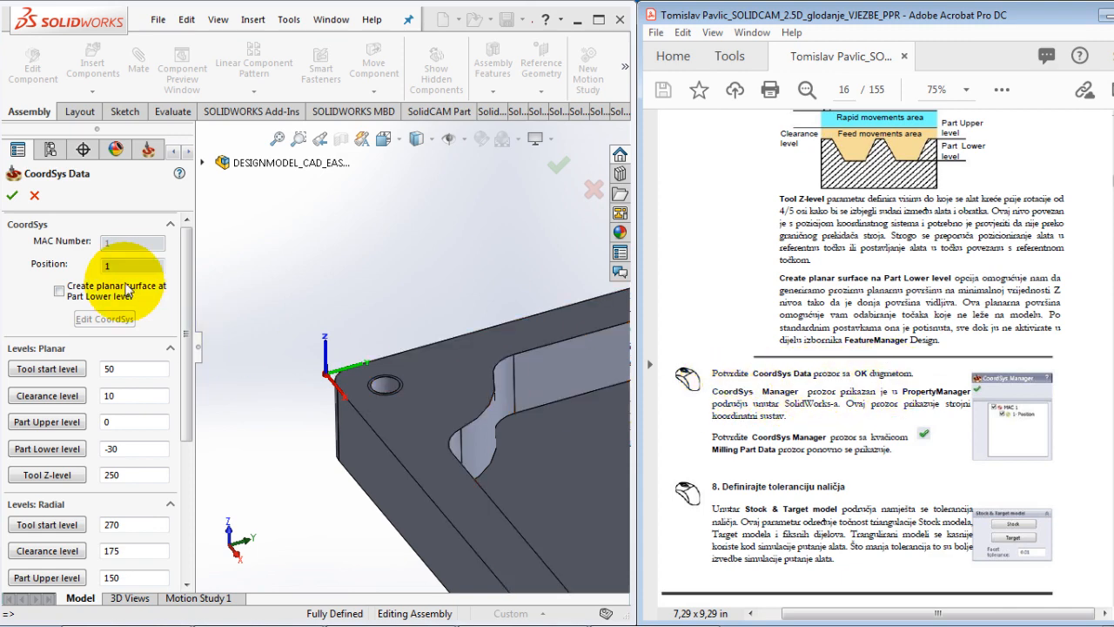
Step: Confirm the coordinate system data and the CoordSys Manager to return to the Milling Part Data, checking the manual's section 8
click(12, 195)
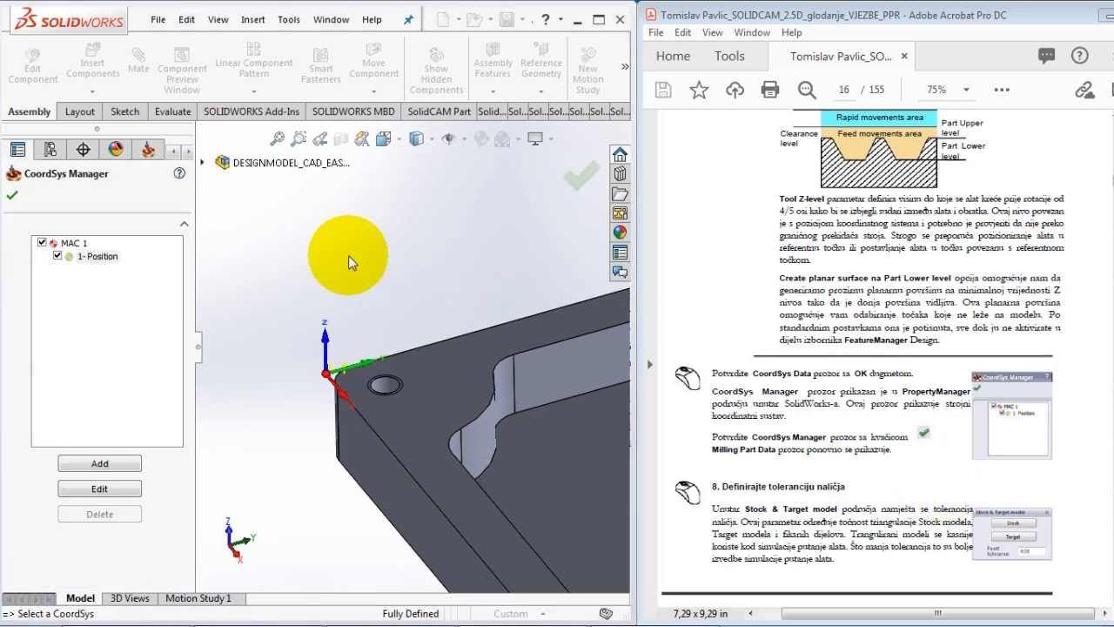
key(f)
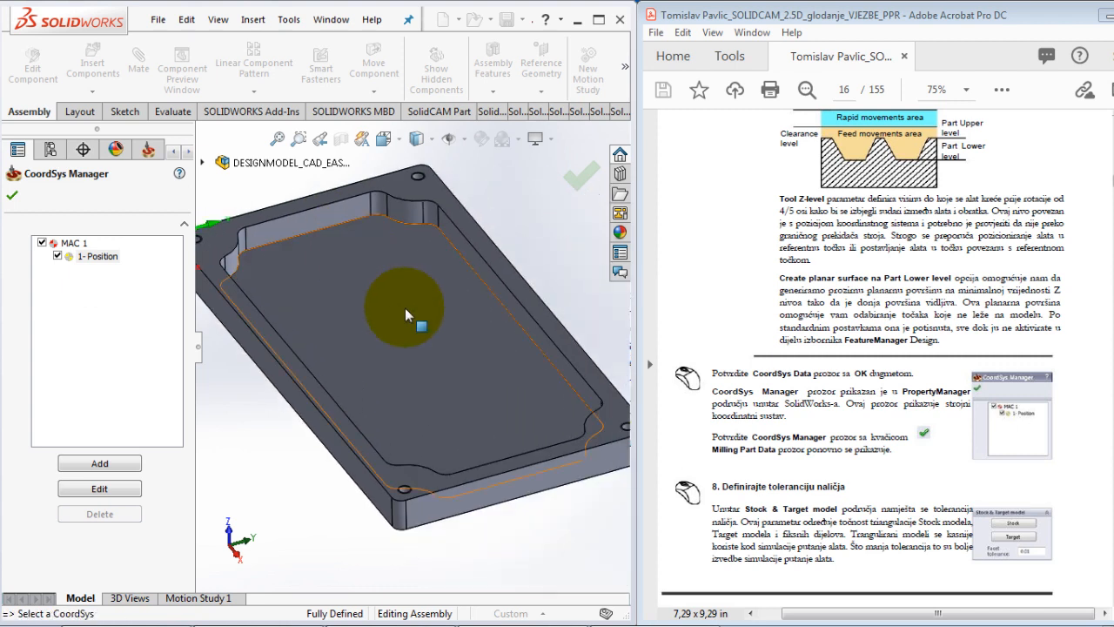
scroll(424, 320, up, 2)
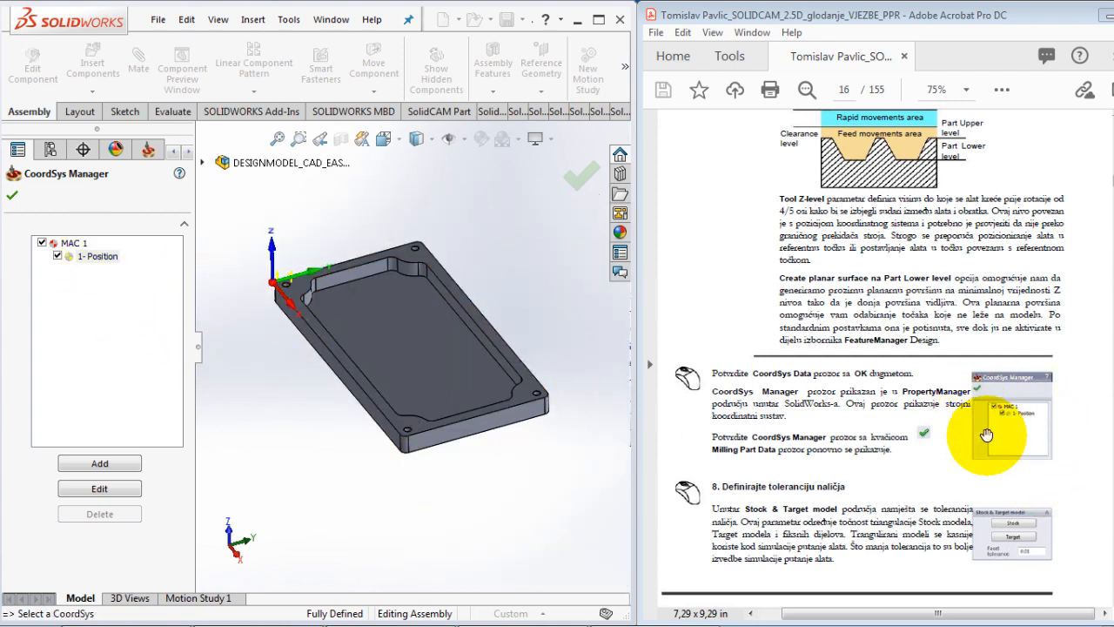
scroll(821, 294, down, 5)
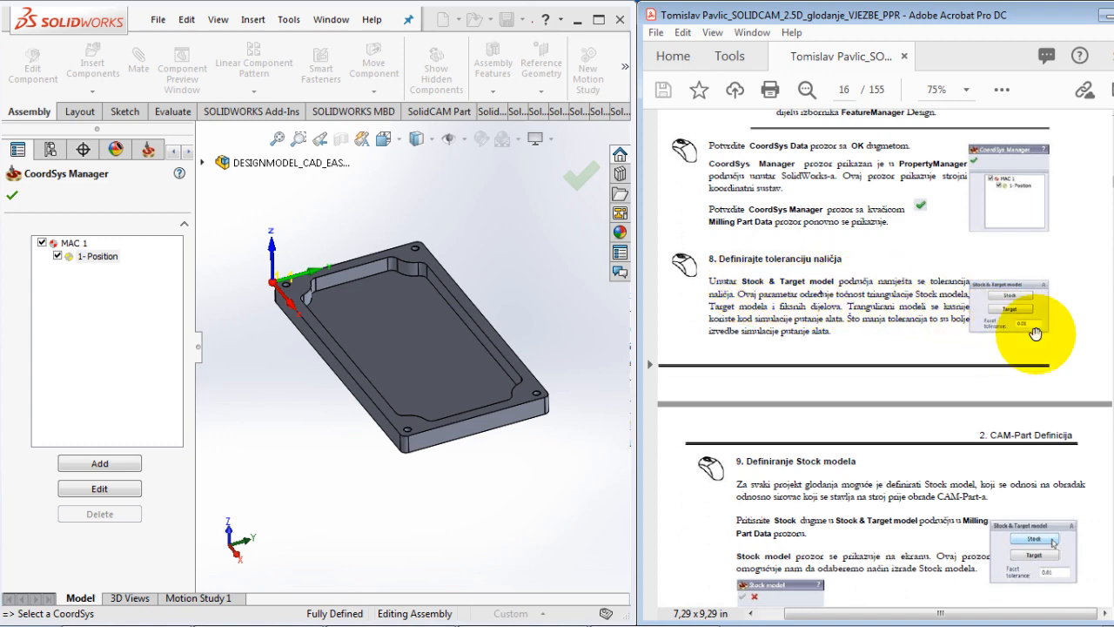
ctrl+scroll(1034, 333, up, 2)
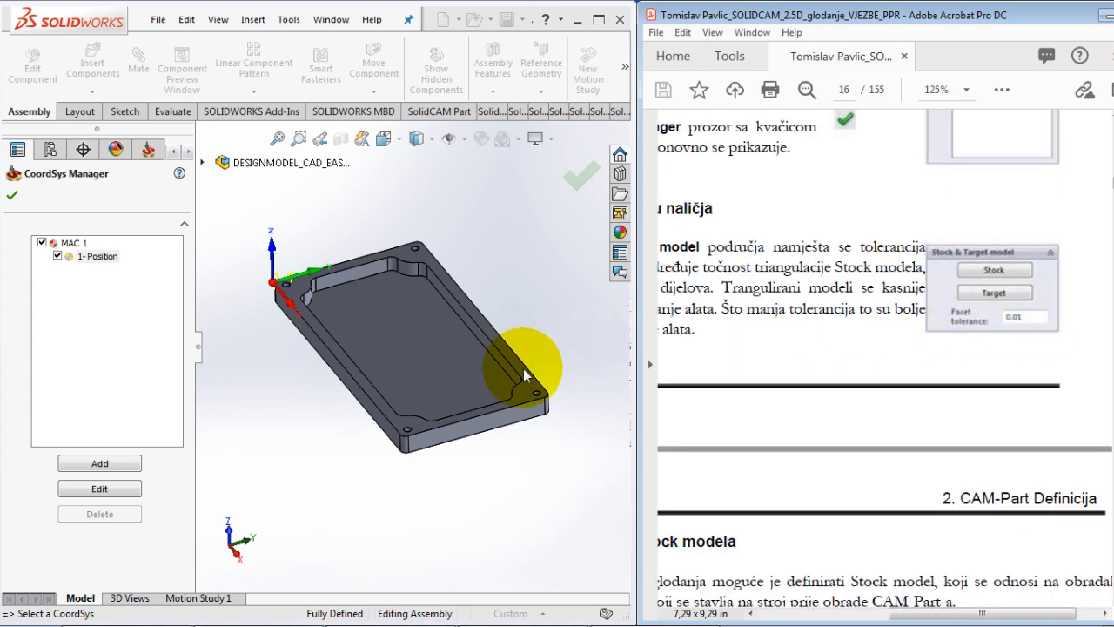
click(12, 199)
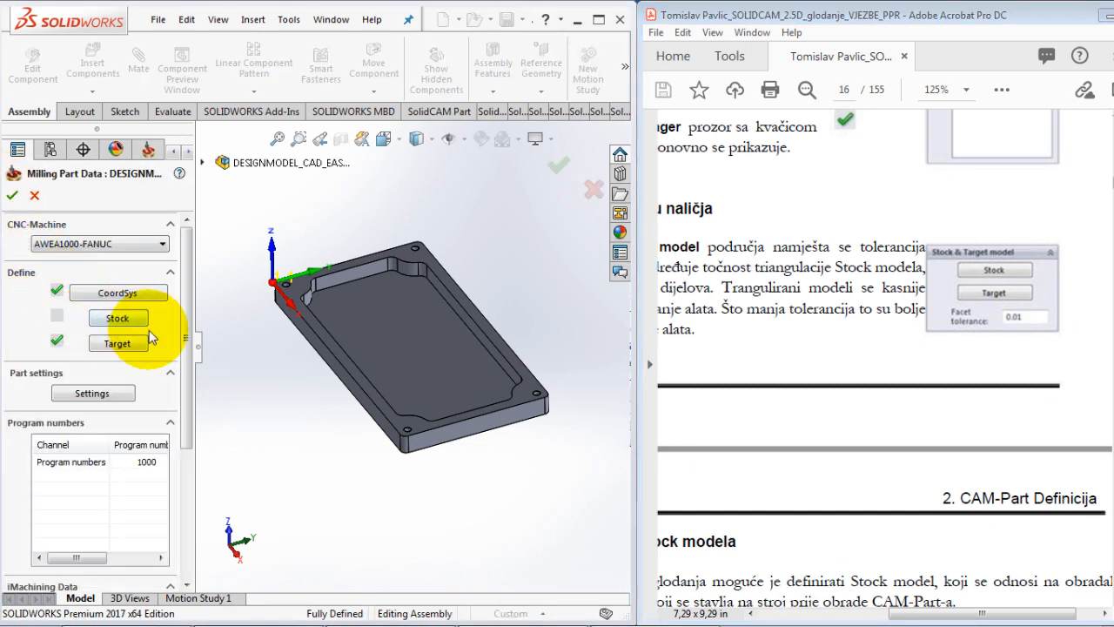
Step: Look through the Milling Part Data and its Part Settings for the facet tolerance option
mouse_move(187, 306)
mouse_down()
mouse_move(187, 447)
mouse_move(174, 292)
mouse_up()
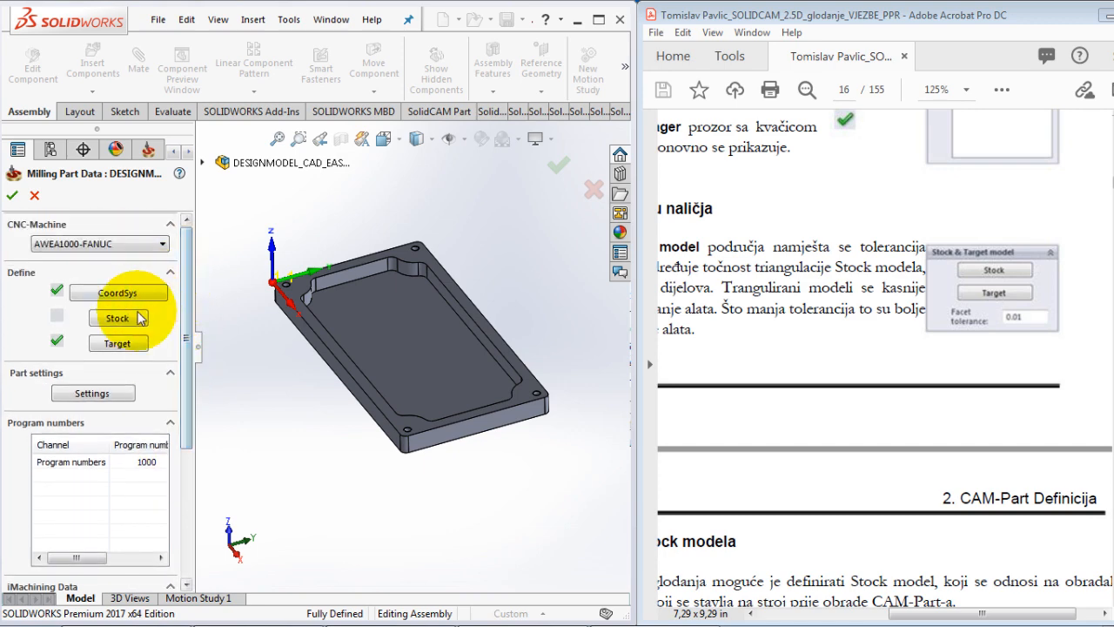
click(106, 394)
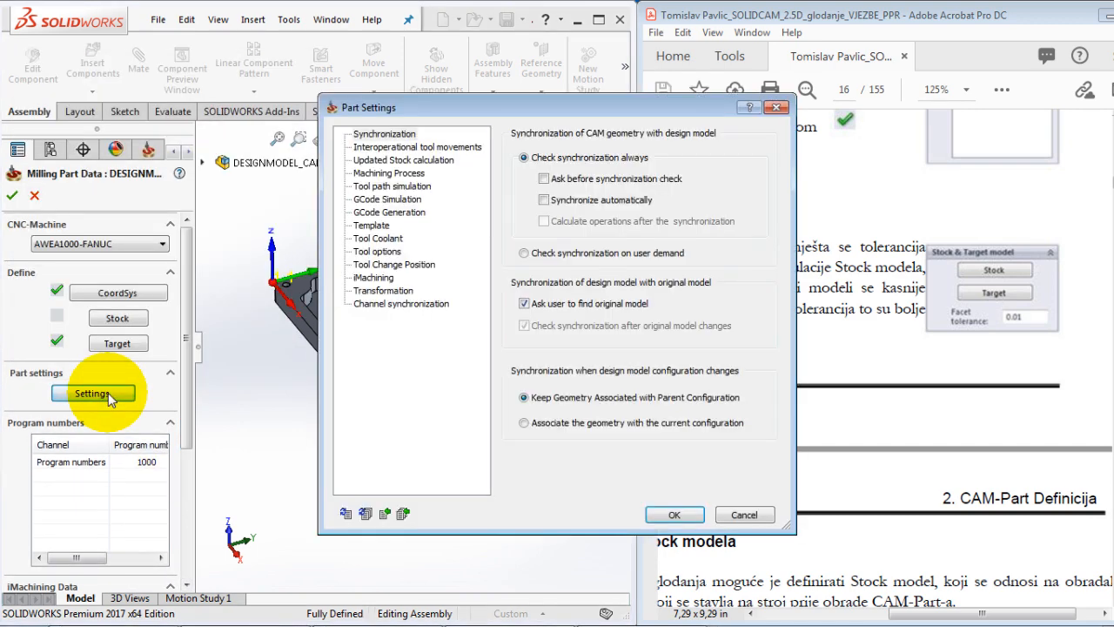
click(674, 514)
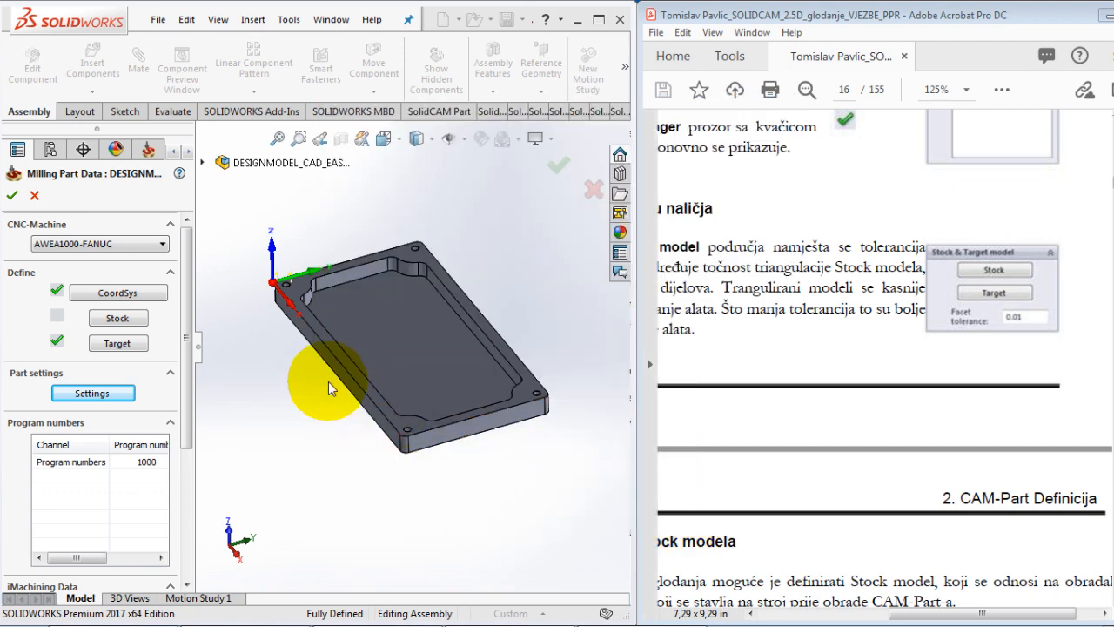
Step: Reopen the data of Position 1 under MAC 1, check its planar Tool Z-level and return to the Milling Part Data
click(133, 294)
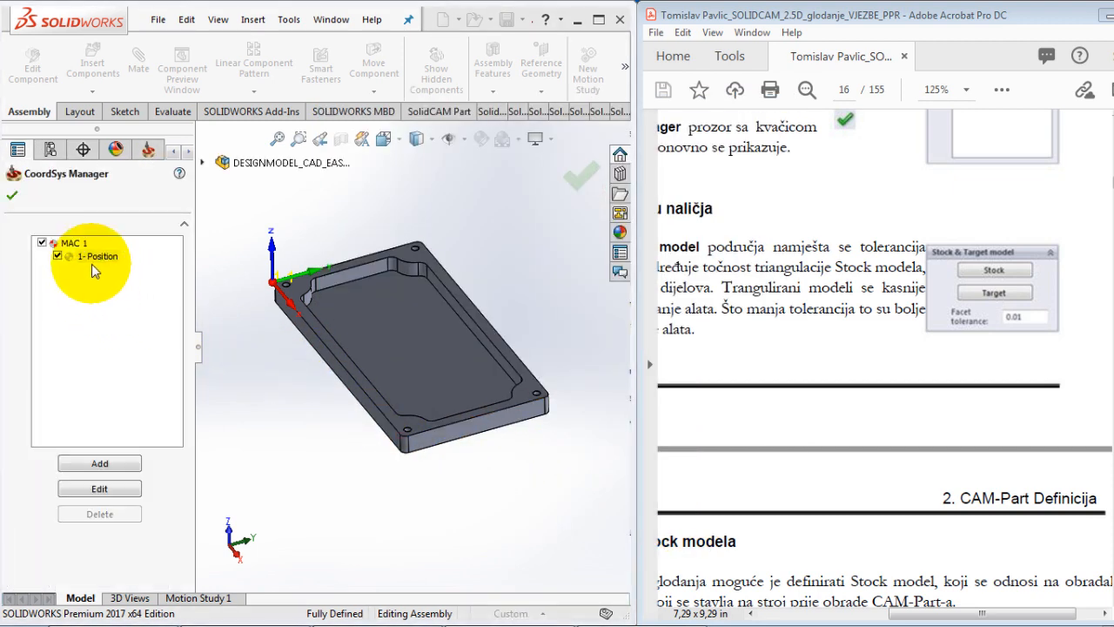
right_click(82, 261)
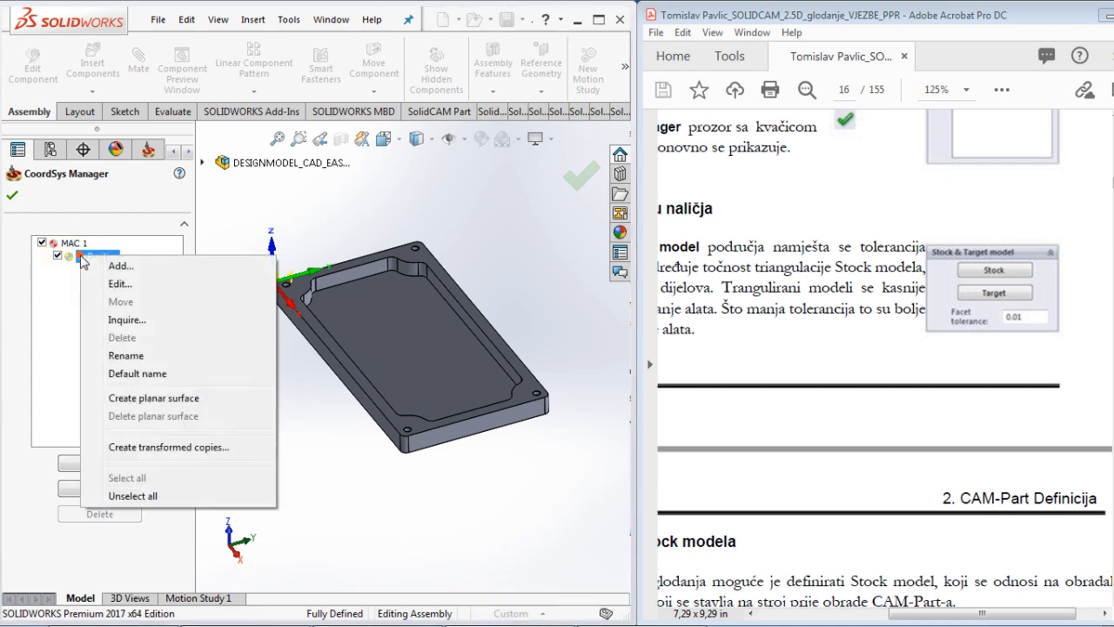
click(118, 283)
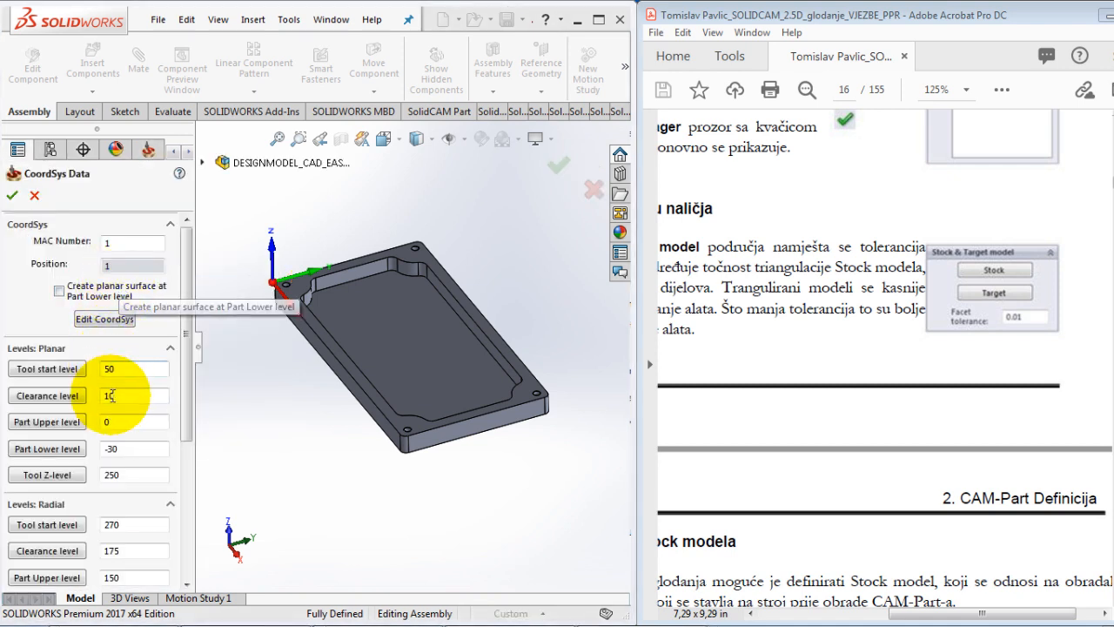
click(122, 474)
double_click(122, 475)
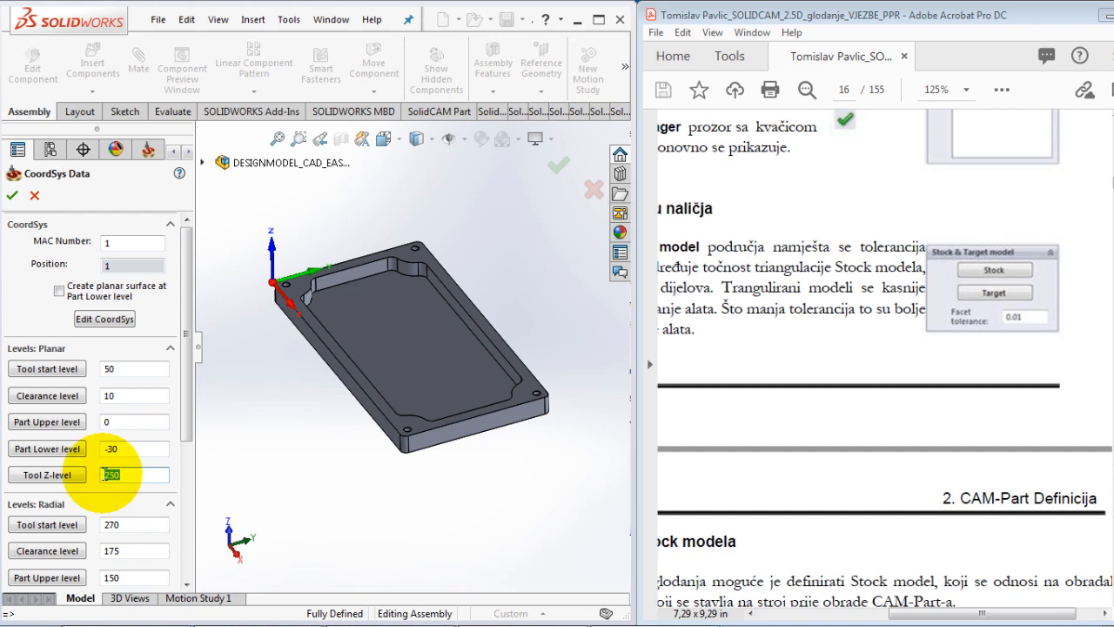
click(12, 198)
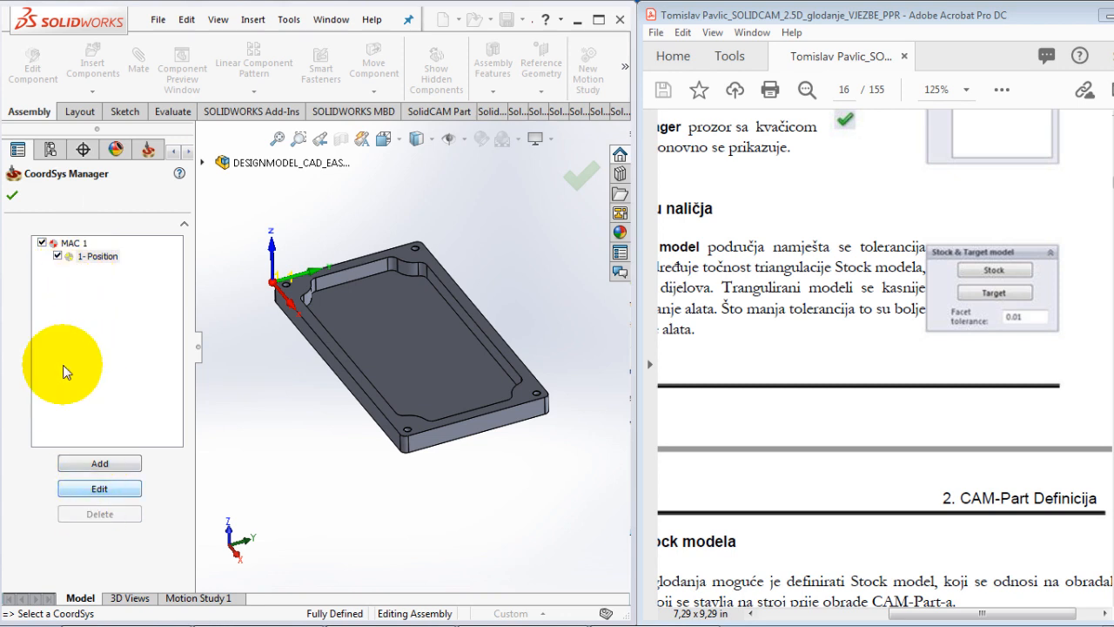
click(12, 196)
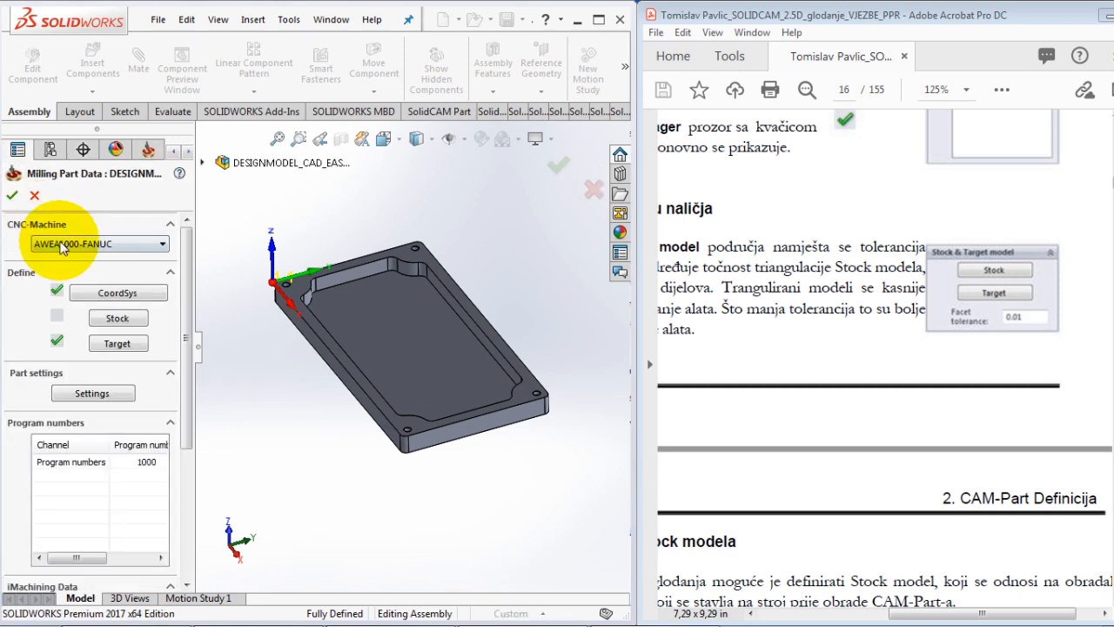
Step: Start the Stock definition and set its facet tolerance to 0.01, following sections 8 and 9 of the manual
click(114, 318)
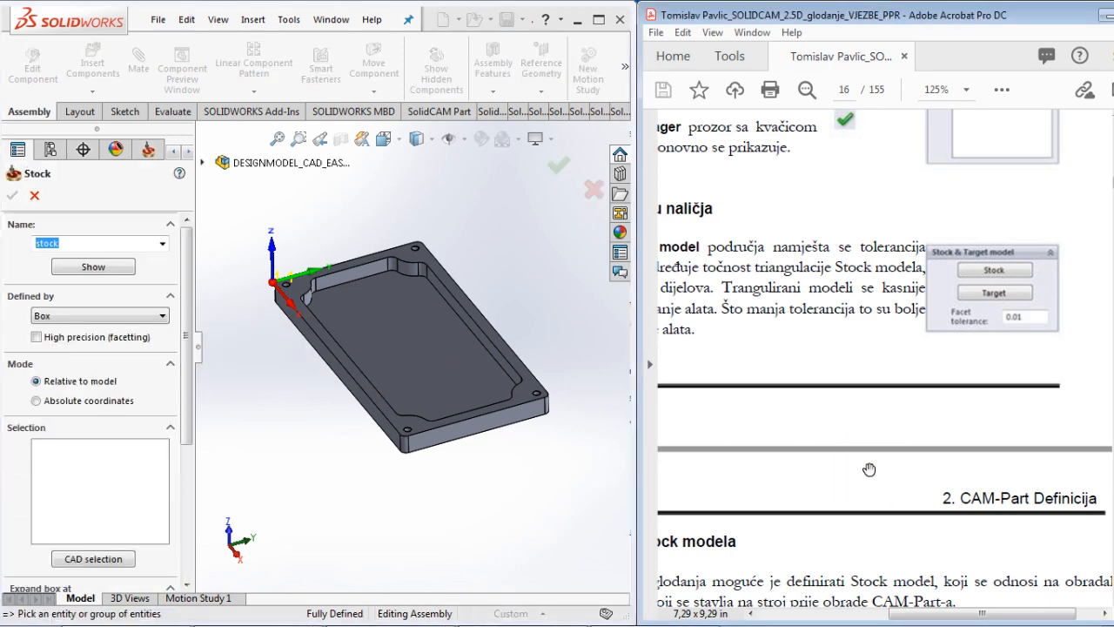
ctrl+scroll(869, 470, down, 2)
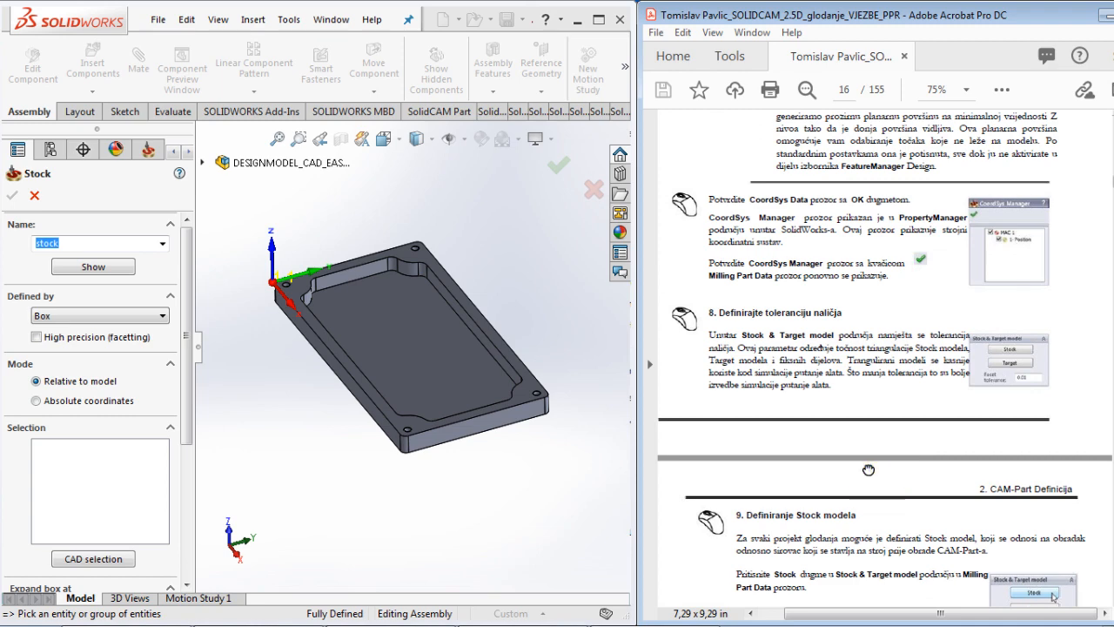
drag(868, 470, 857, 264)
drag(854, 449, 825, 330)
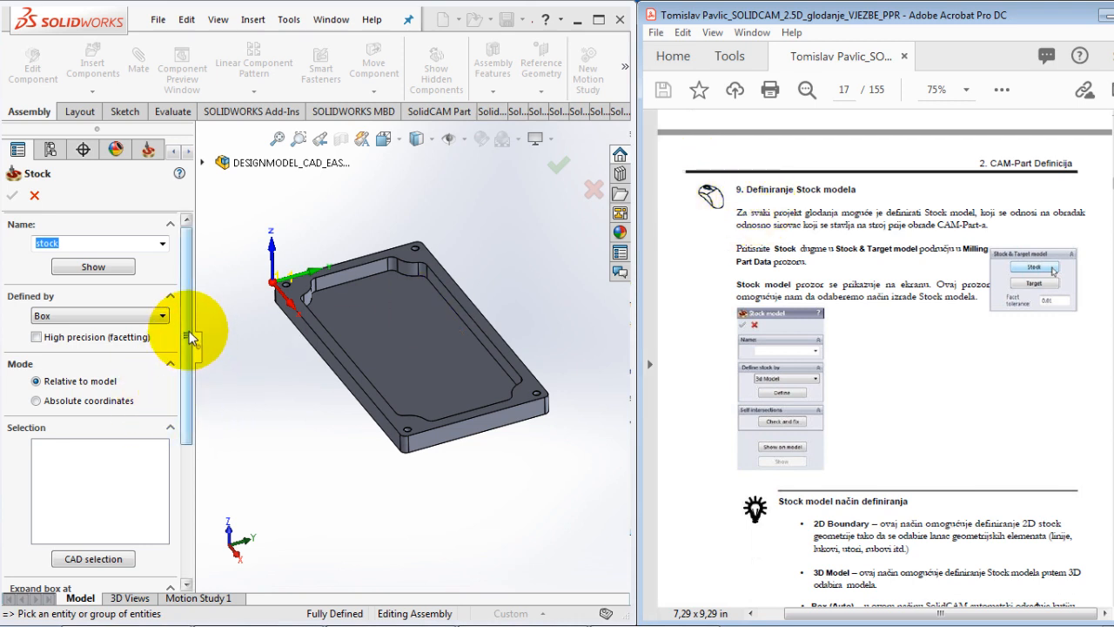
drag(190, 338, 192, 482)
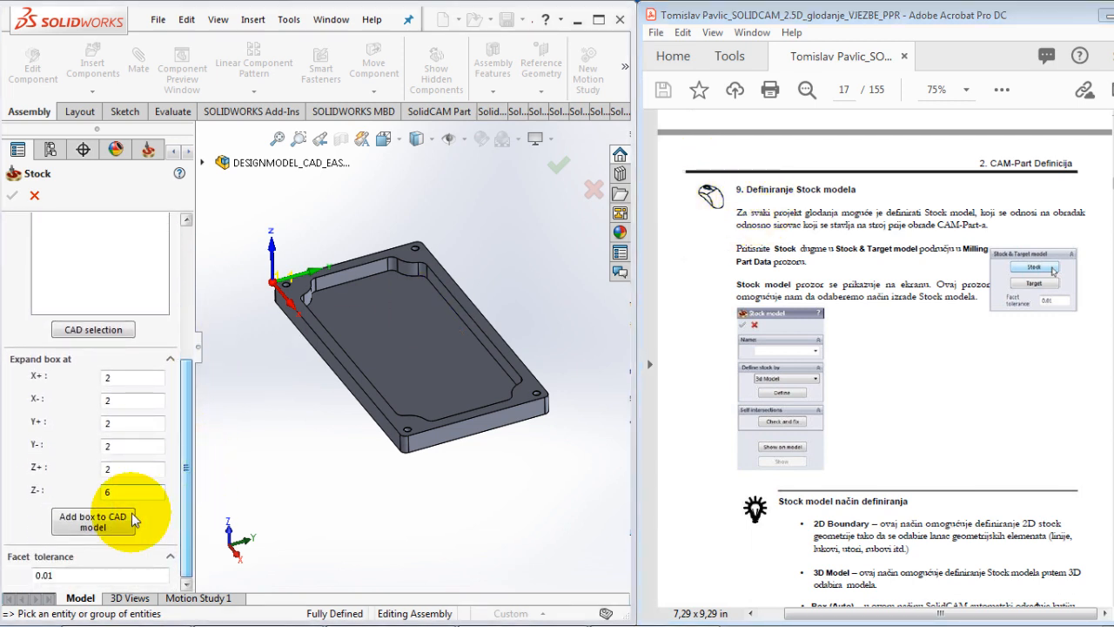
click(60, 571)
text(0.01)
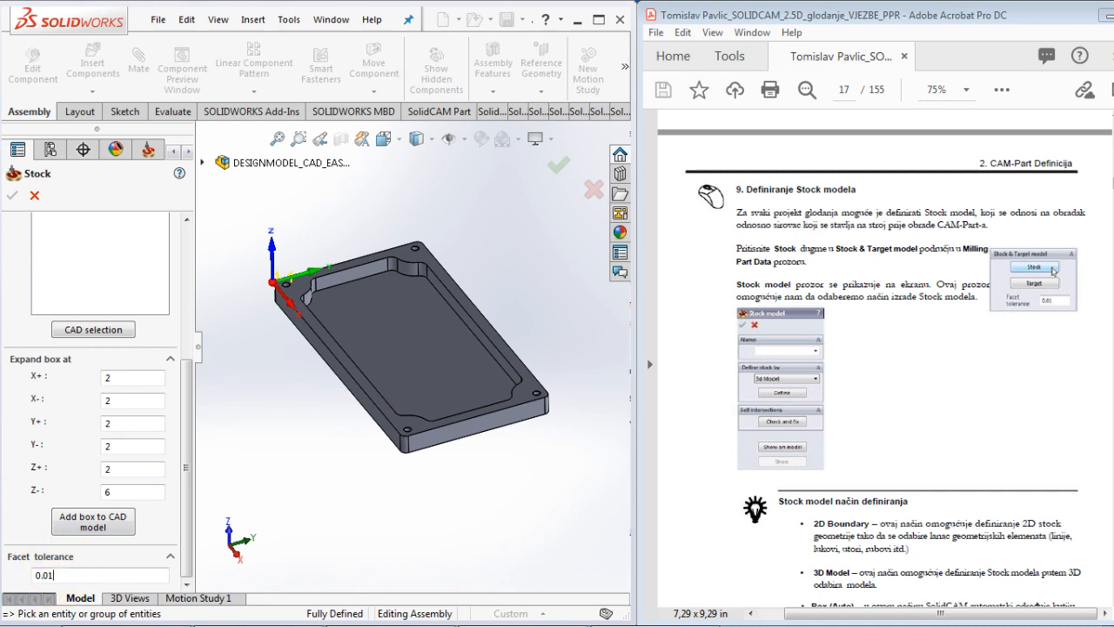
scroll(727, 491, up, 5)
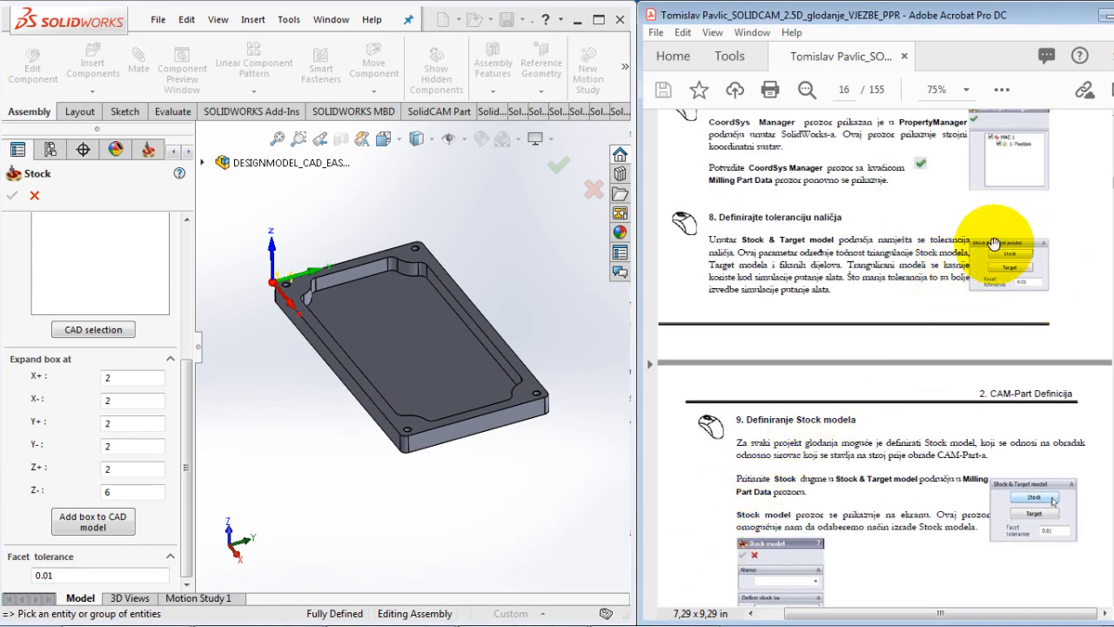
scroll(783, 497, down, 3)
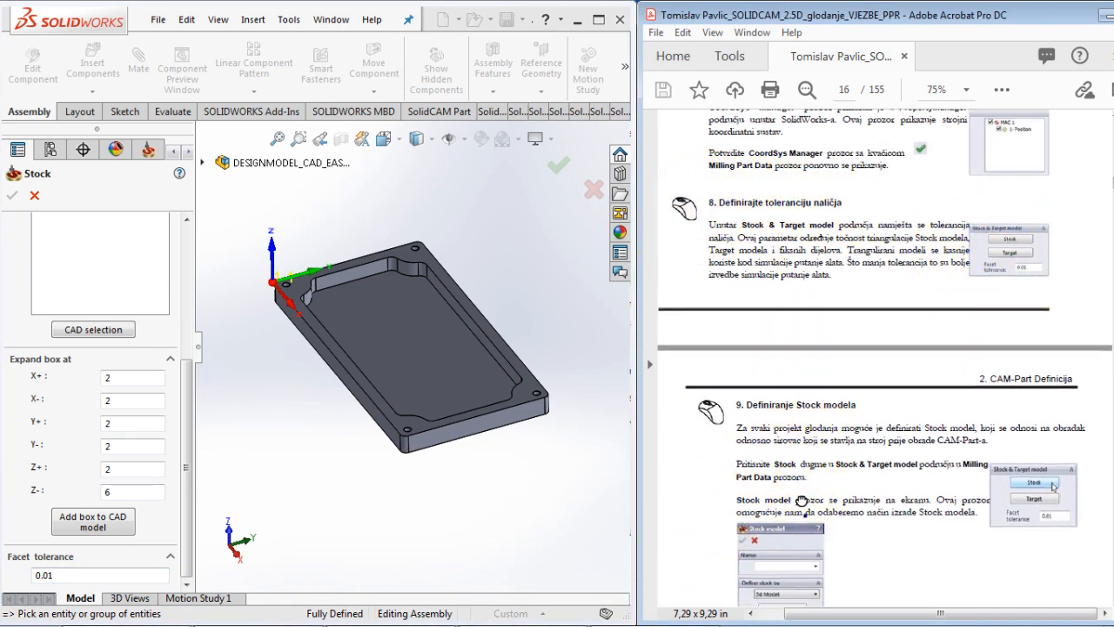
scroll(783, 368, down, 1)
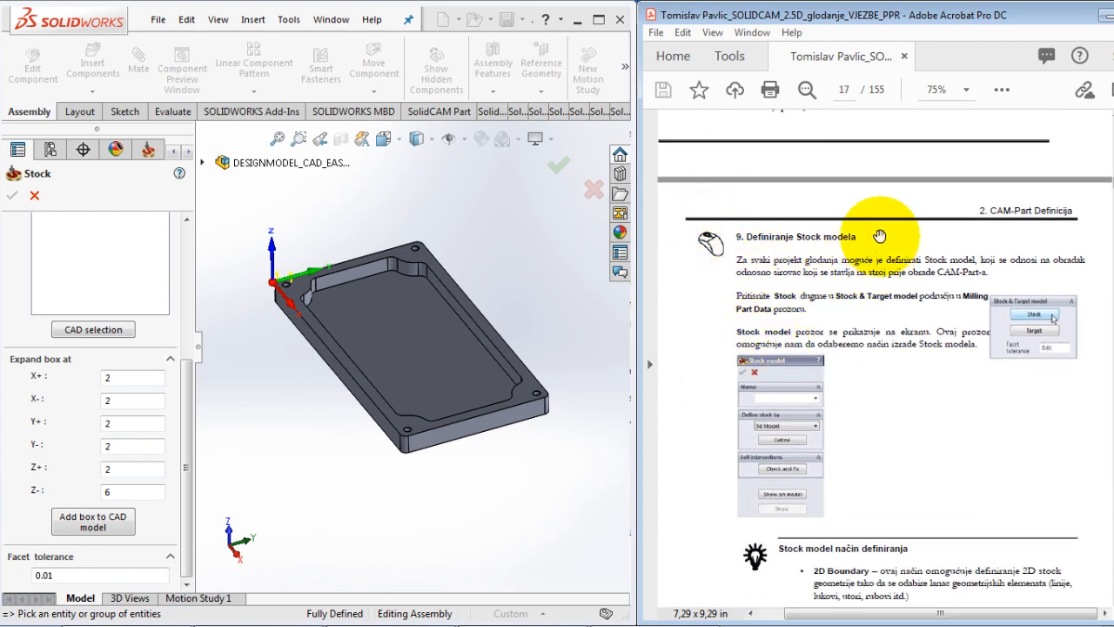
Step: Define the stock by Box and select the cover as the solid it encloses
drag(186, 383, 184, 252)
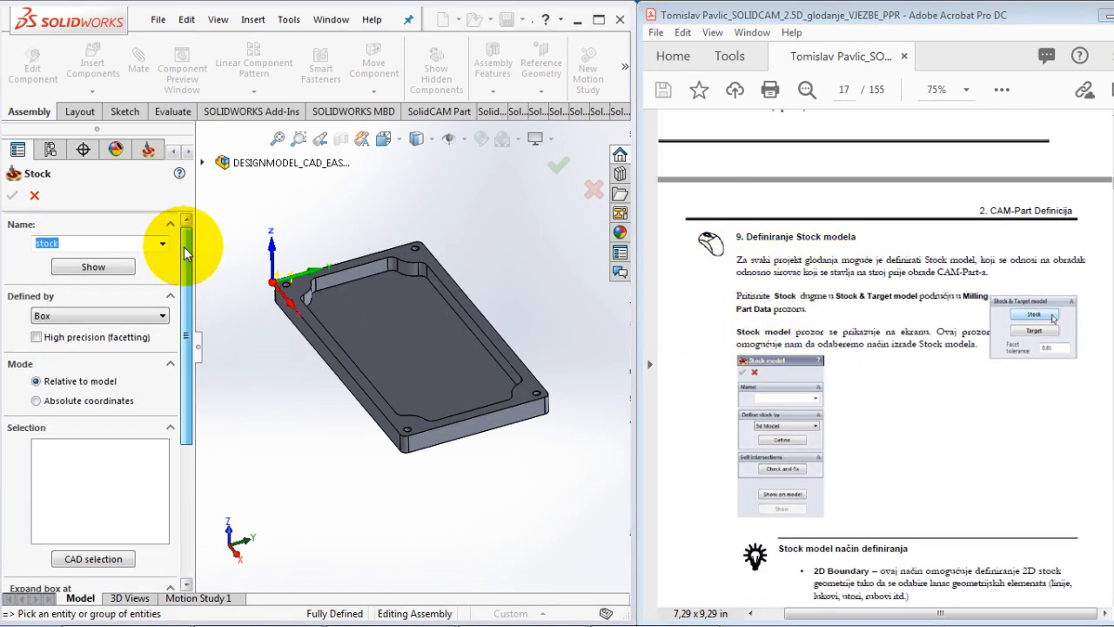
click(64, 318)
click(70, 335)
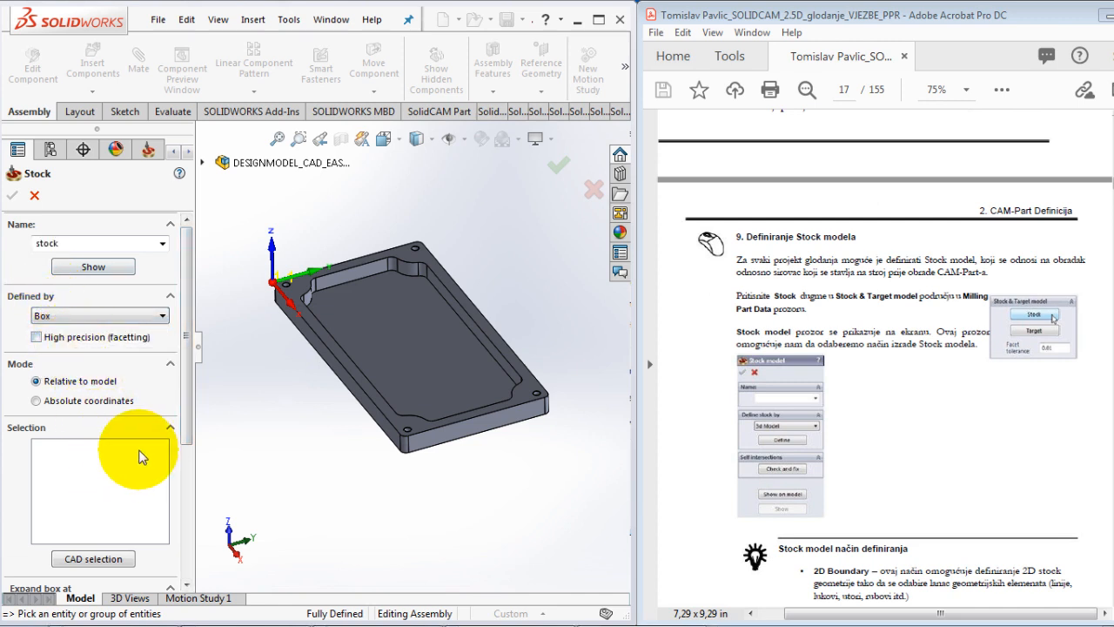
click(404, 341)
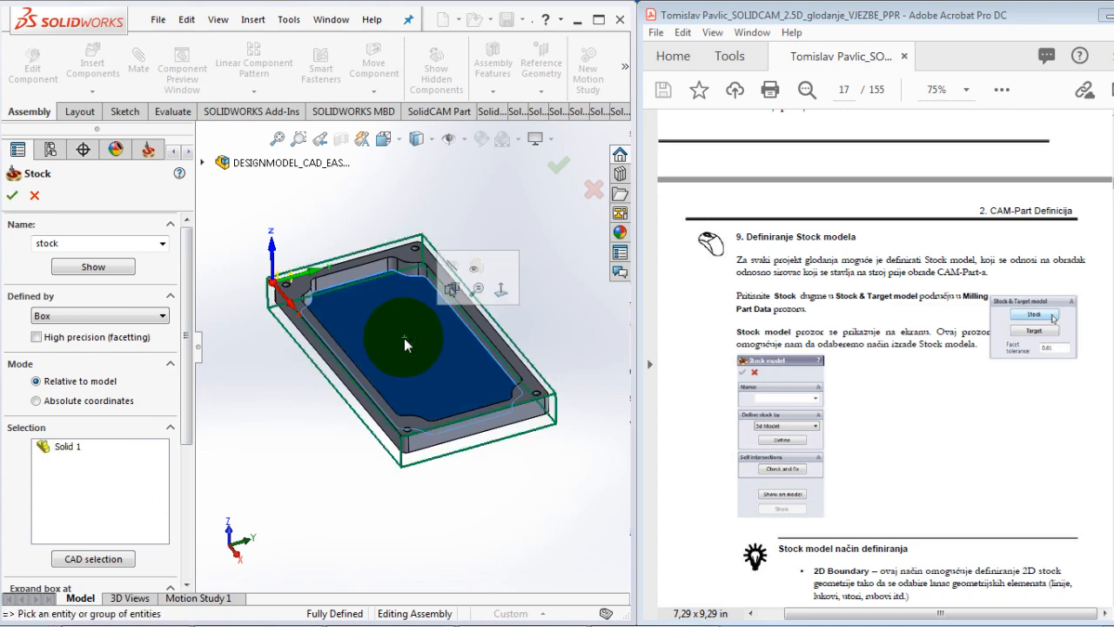
click(304, 468)
mouse_move(303, 470)
middle_down()
mouse_move(301, 427)
mouse_move(331, 470)
mouse_move(314, 451)
middle_up()
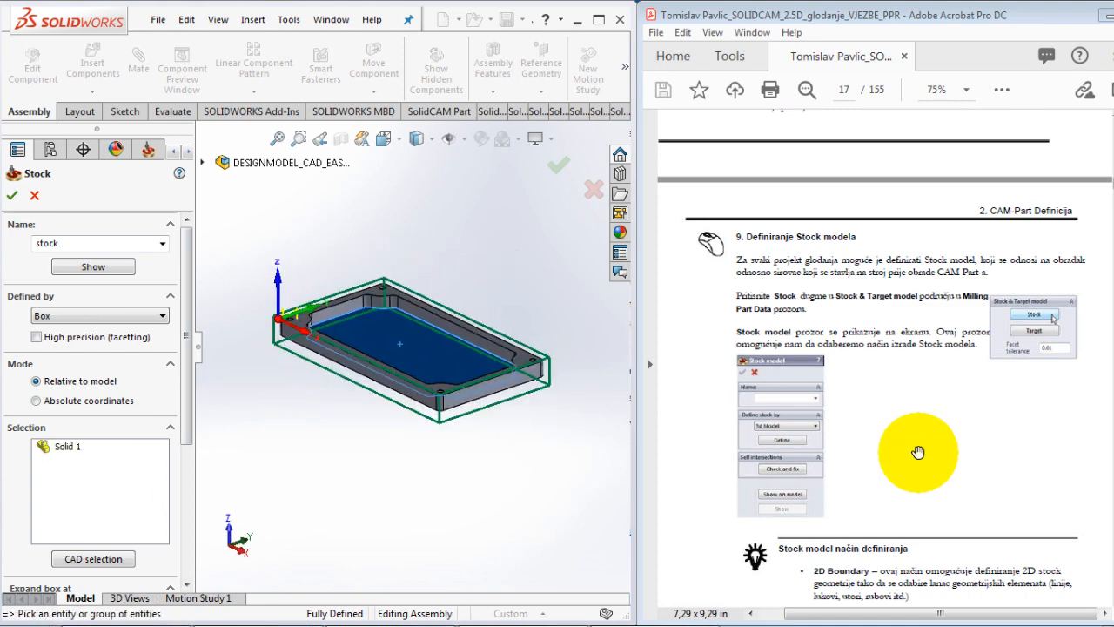
Step: Read the manual's Box (Auto) section and compare its expansion values with the stock's X, Y and Z expansion settings
scroll(913, 457, down, 5)
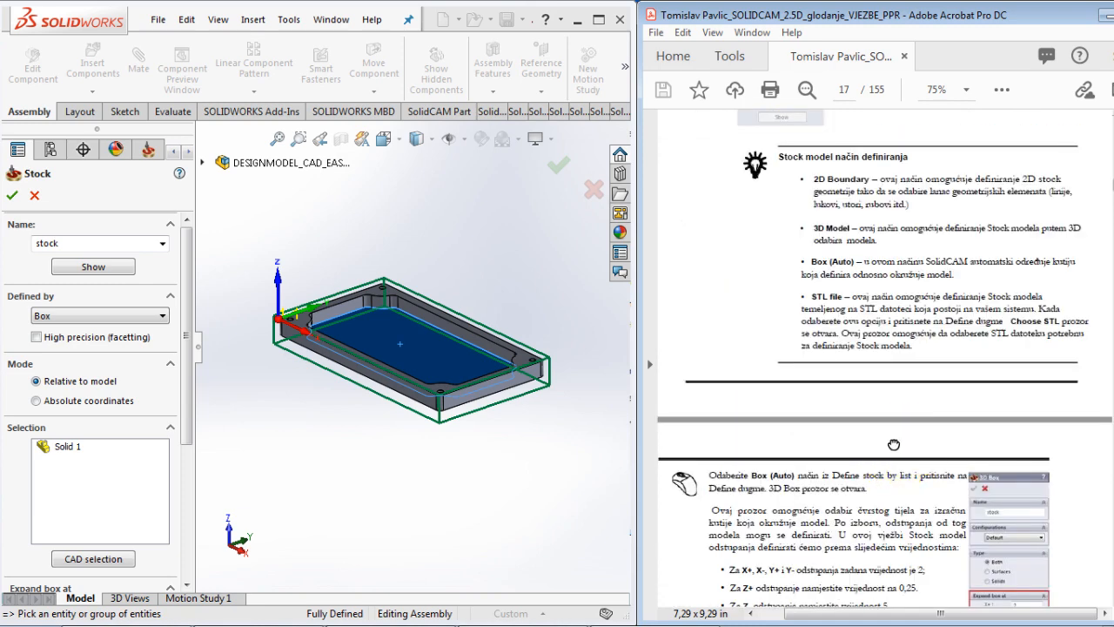
scroll(899, 453, down, 4)
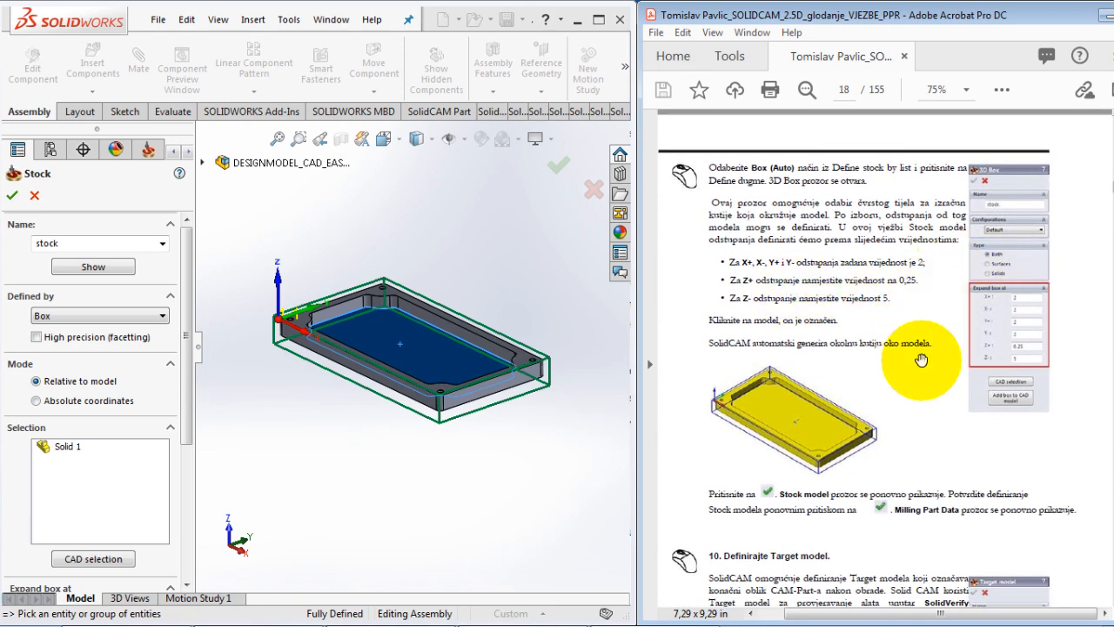
scroll(877, 370, down, 1)
drag(877, 370, 862, 341)
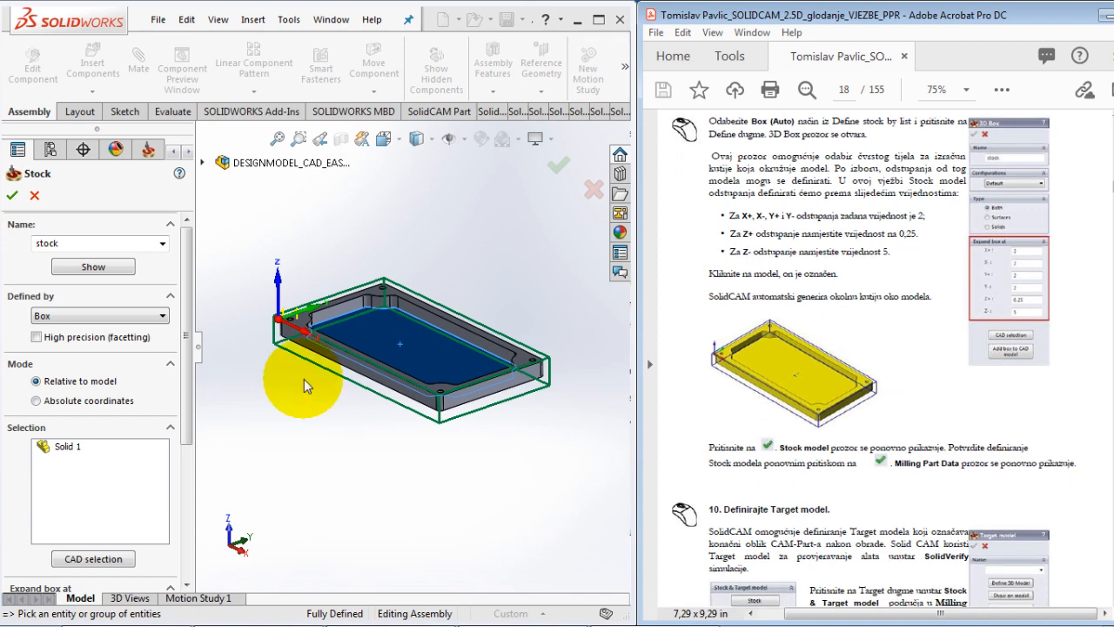
drag(188, 392, 181, 514)
scroll(155, 519, down, 1)
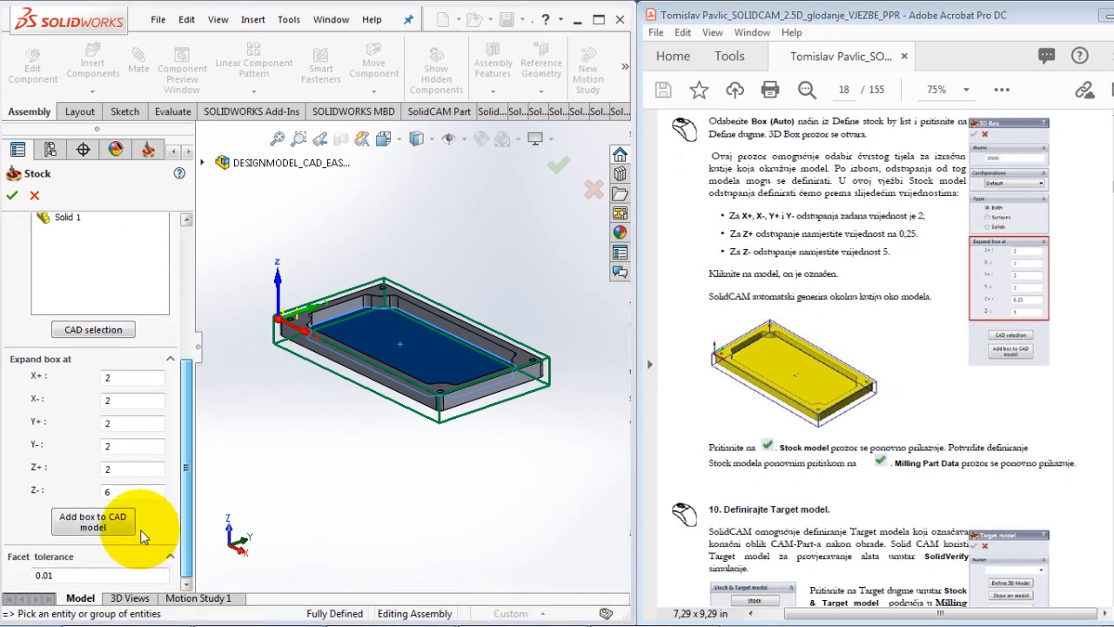
click(122, 400)
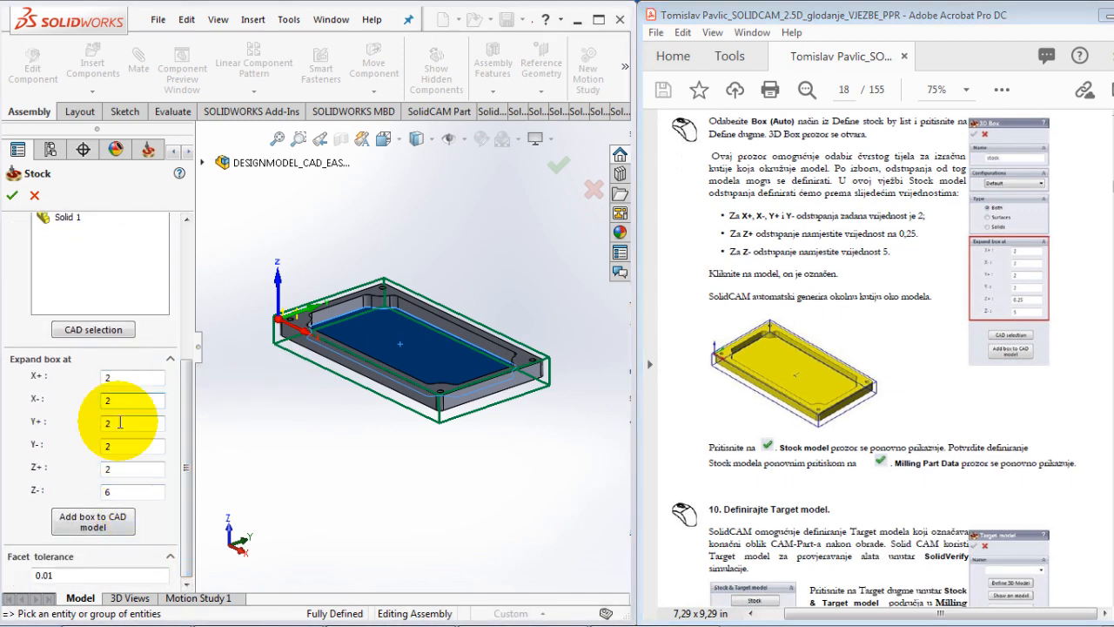
click(120, 422)
click(119, 446)
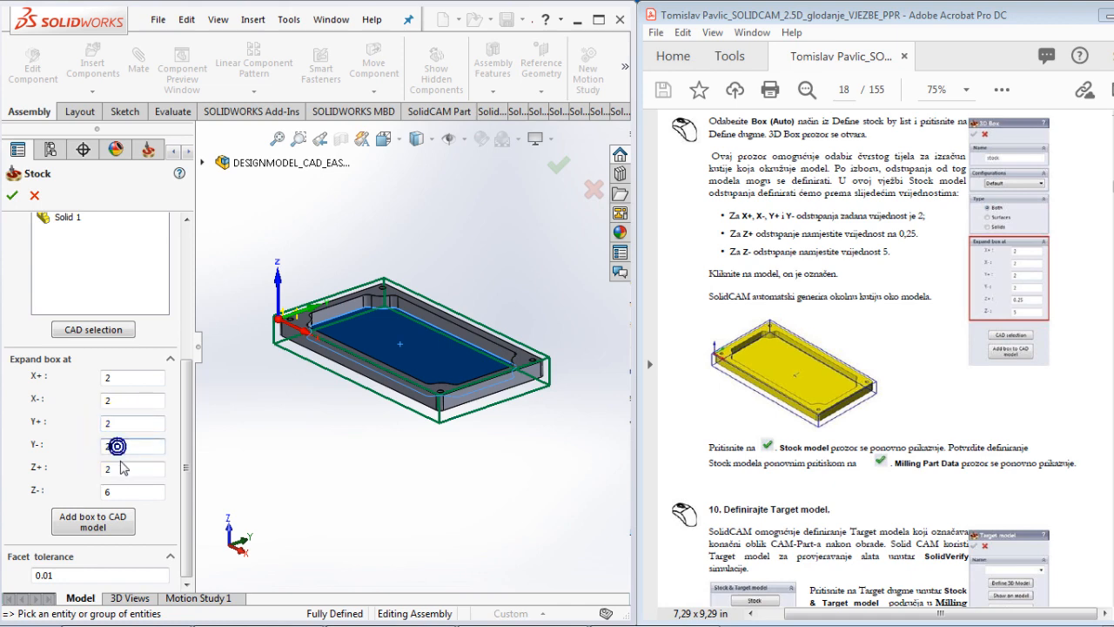
click(121, 467)
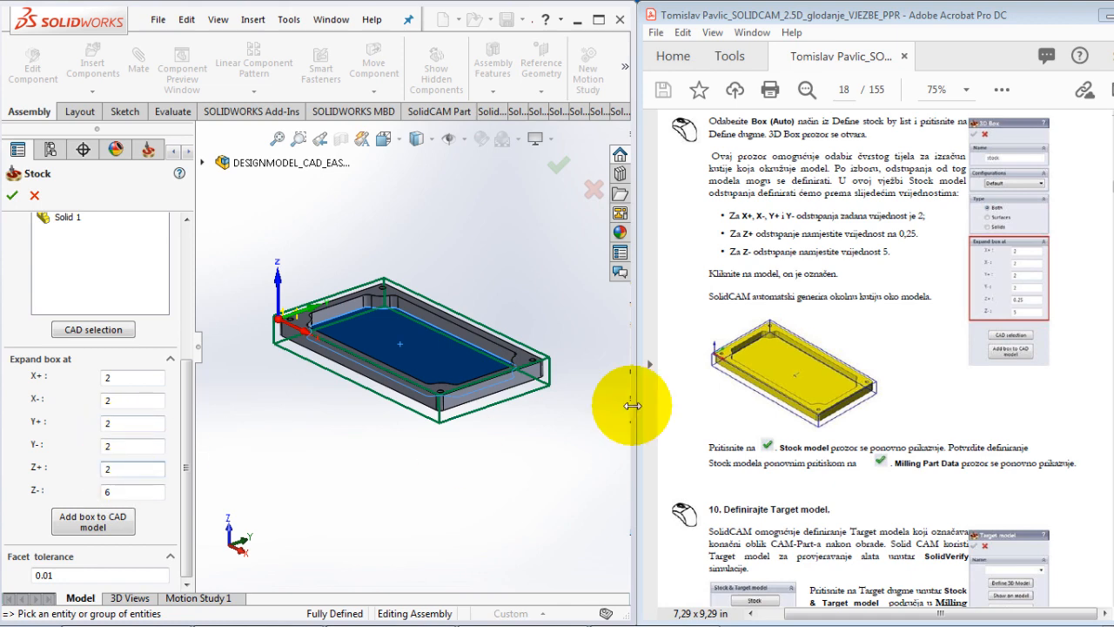
Step: Set the stock box's expansion to 0.25 at Z+ and 5 at Z-, and add the box to the CAD model
ctrl+scroll(1022, 302, up, 3)
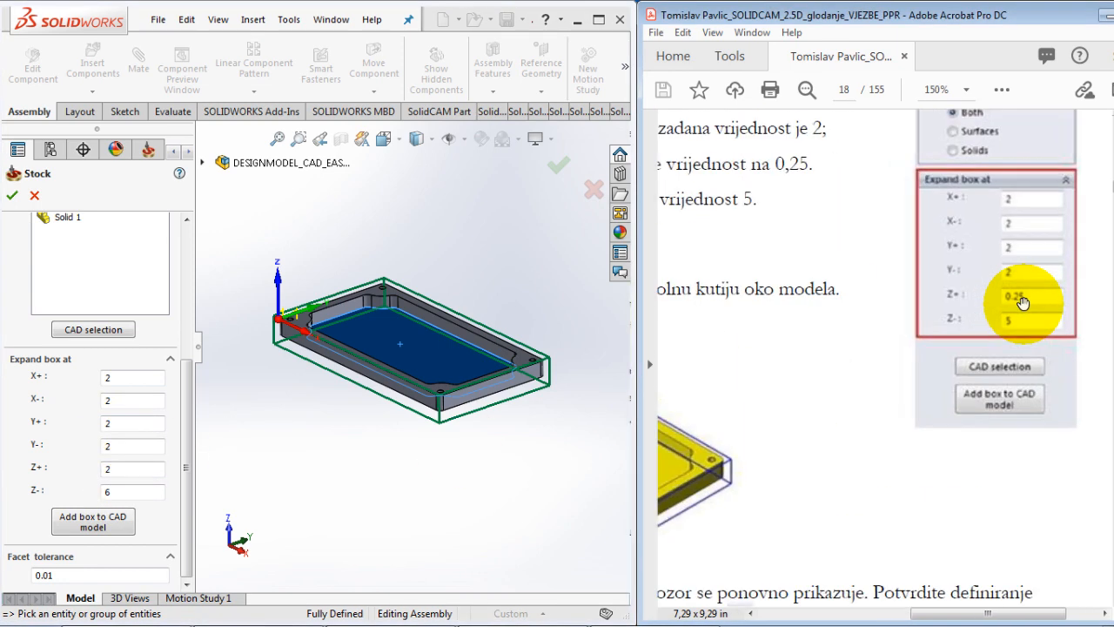
double_click(122, 469)
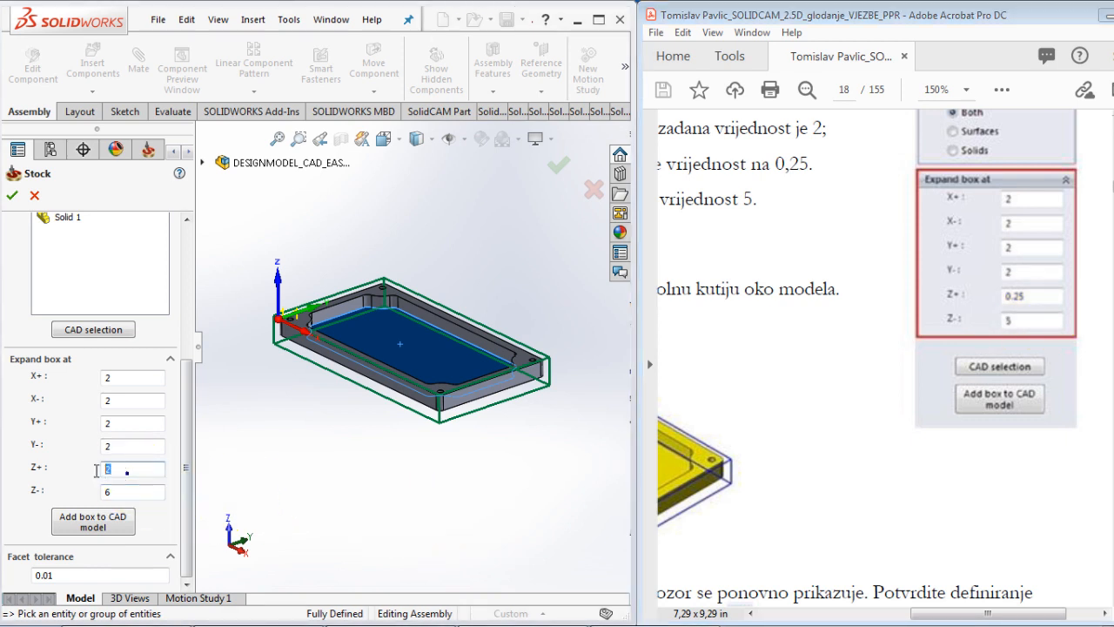
text(0.25)
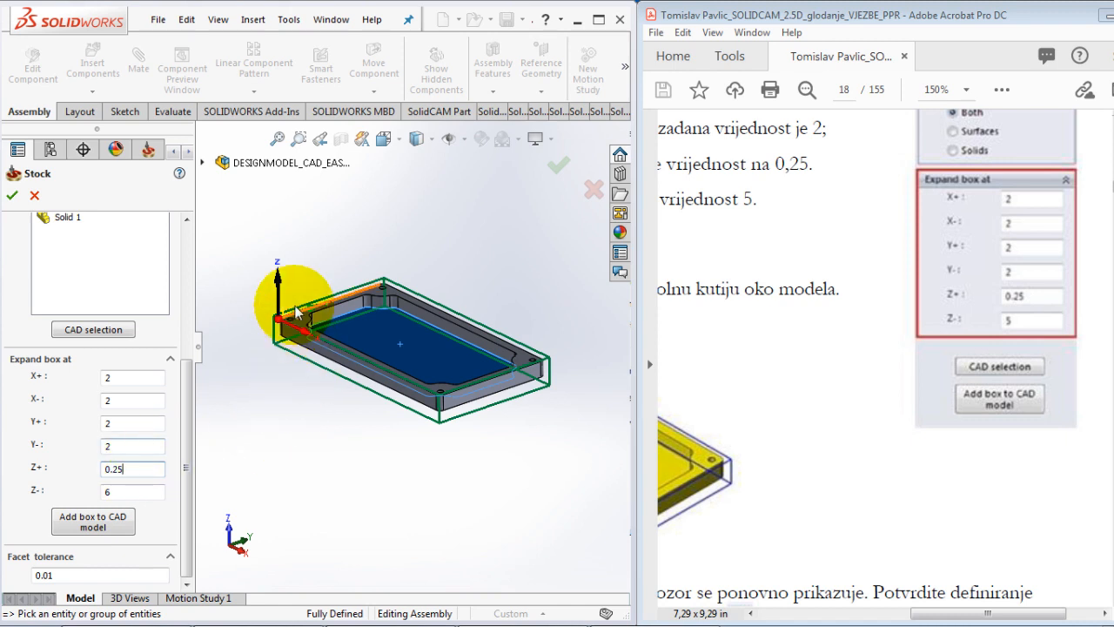
click(124, 493)
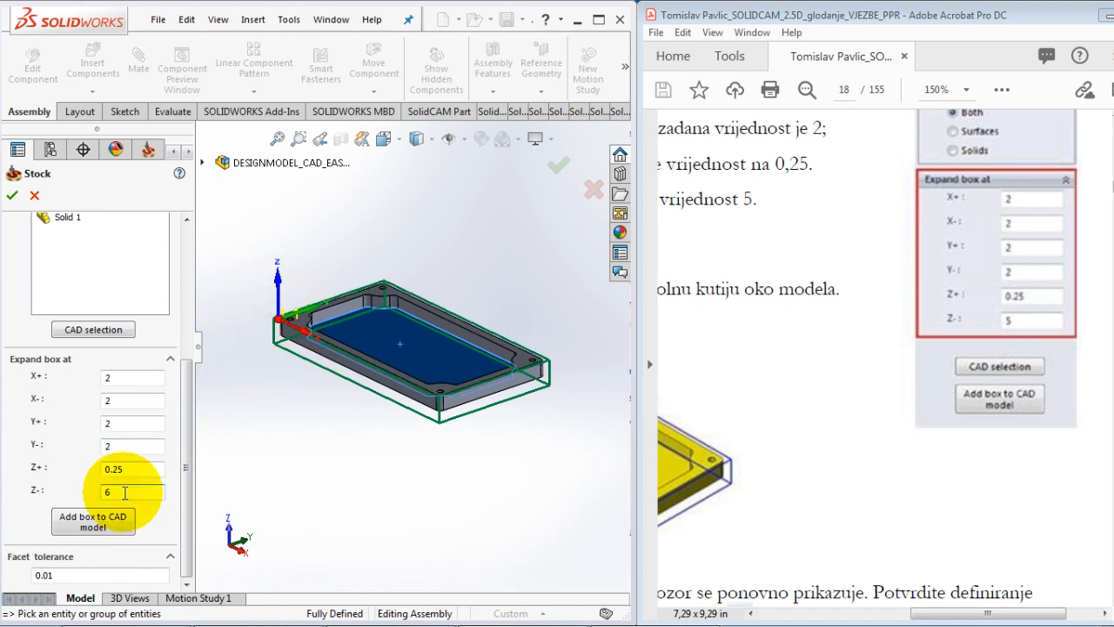
drag(124, 492, 90, 492)
text(5)
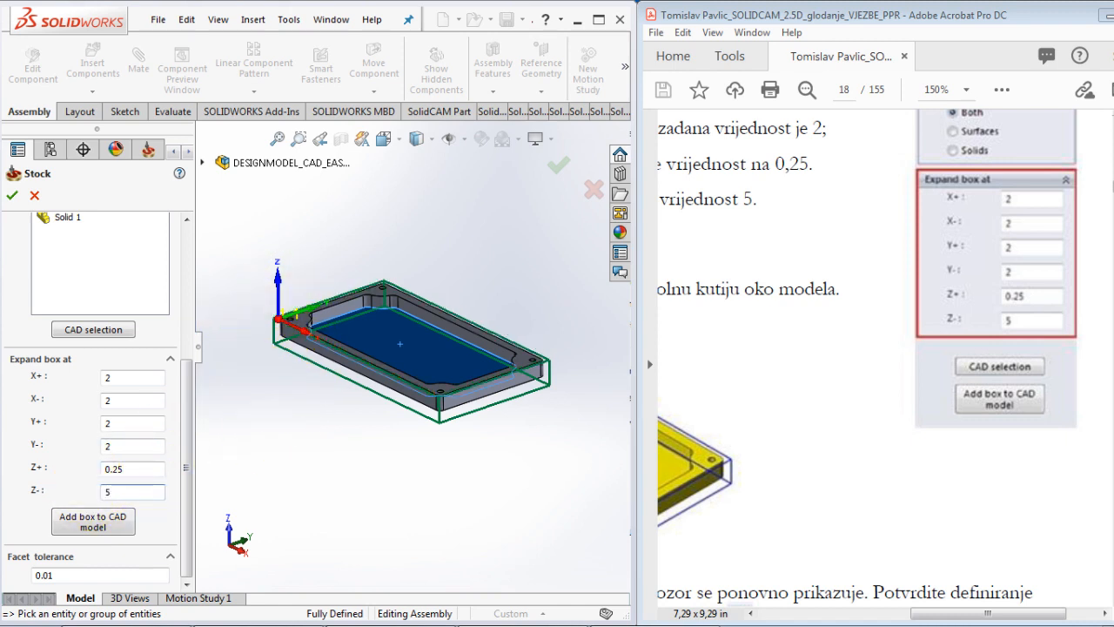
click(84, 529)
drag(186, 459, 224, 335)
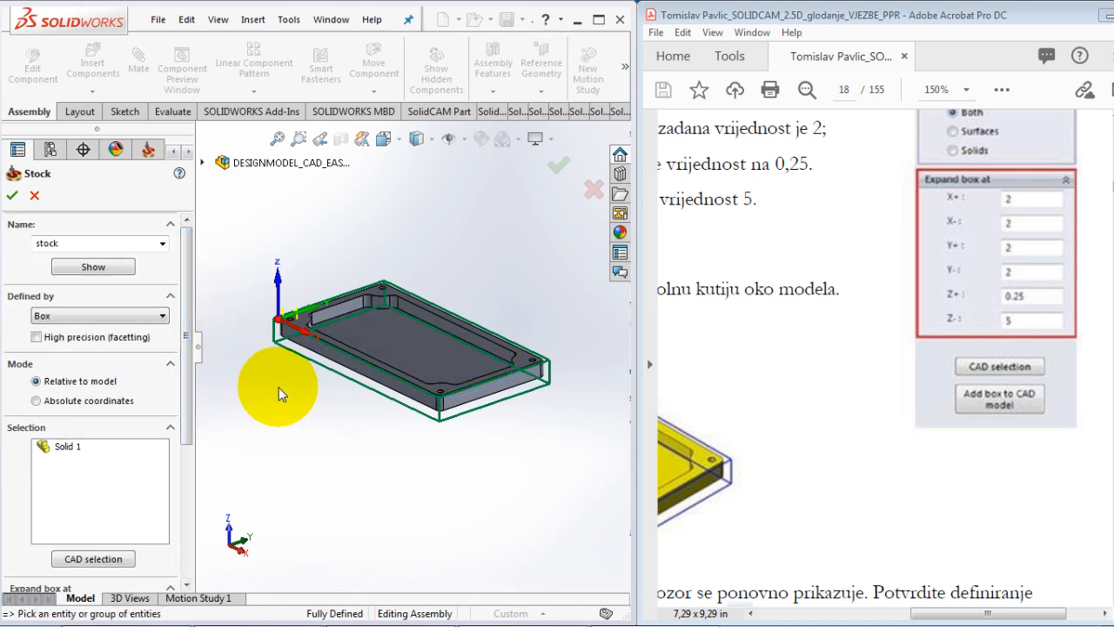
Step: Check the stock box around the cover in all standard views from front to isometric and confirm the stock definition
key(ctrl+1)
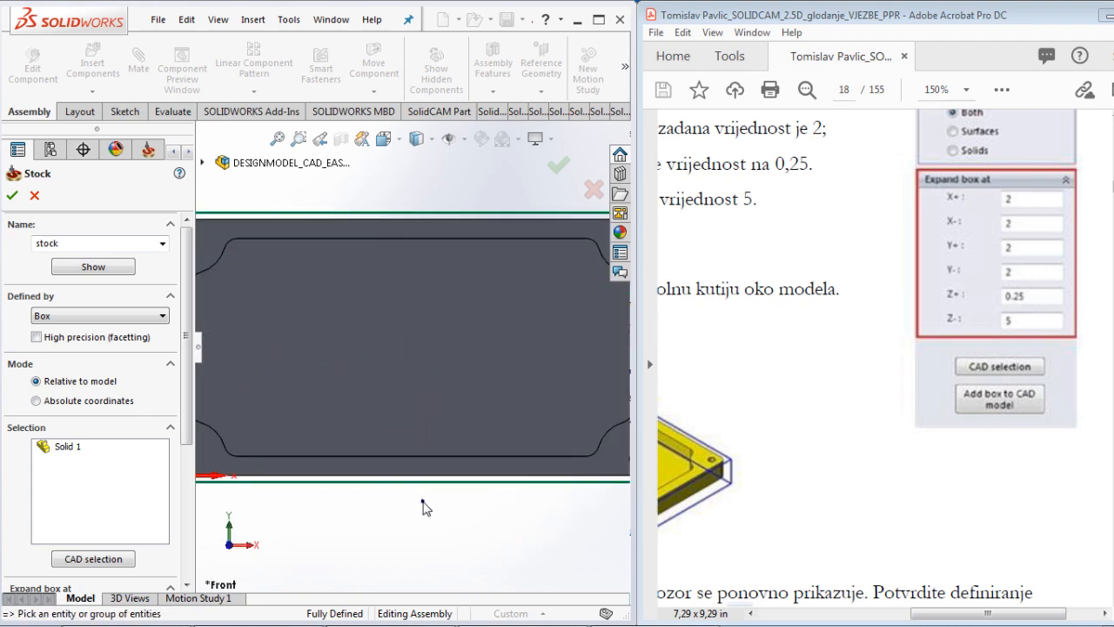
scroll(423, 502, down, 3)
scroll(422, 502, up, 3)
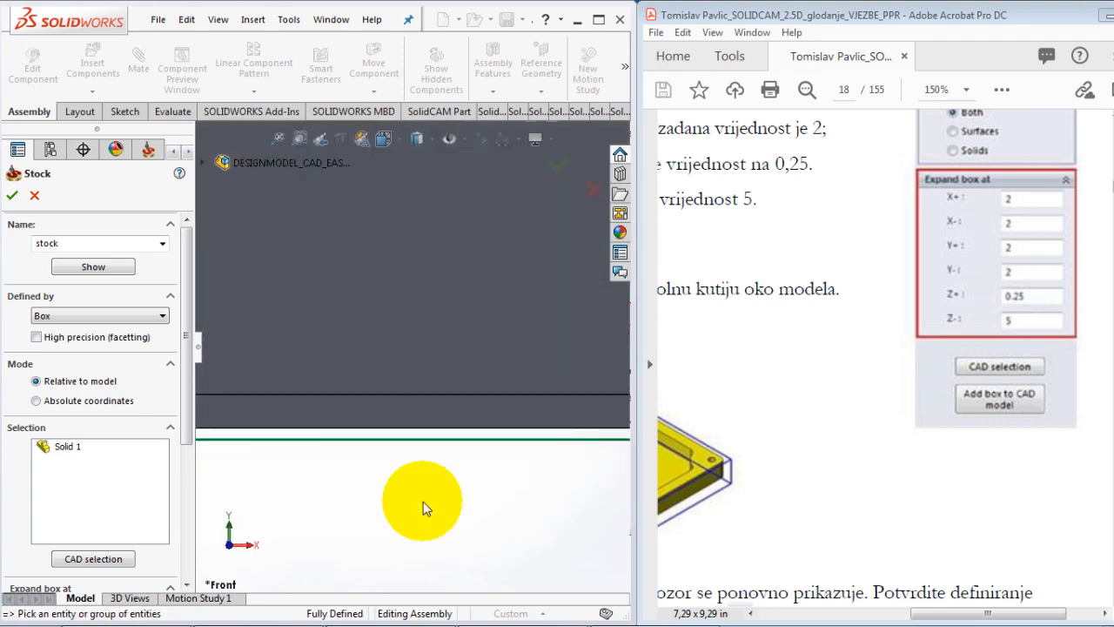
scroll(423, 501, up, 5)
scroll(404, 312, down, 6)
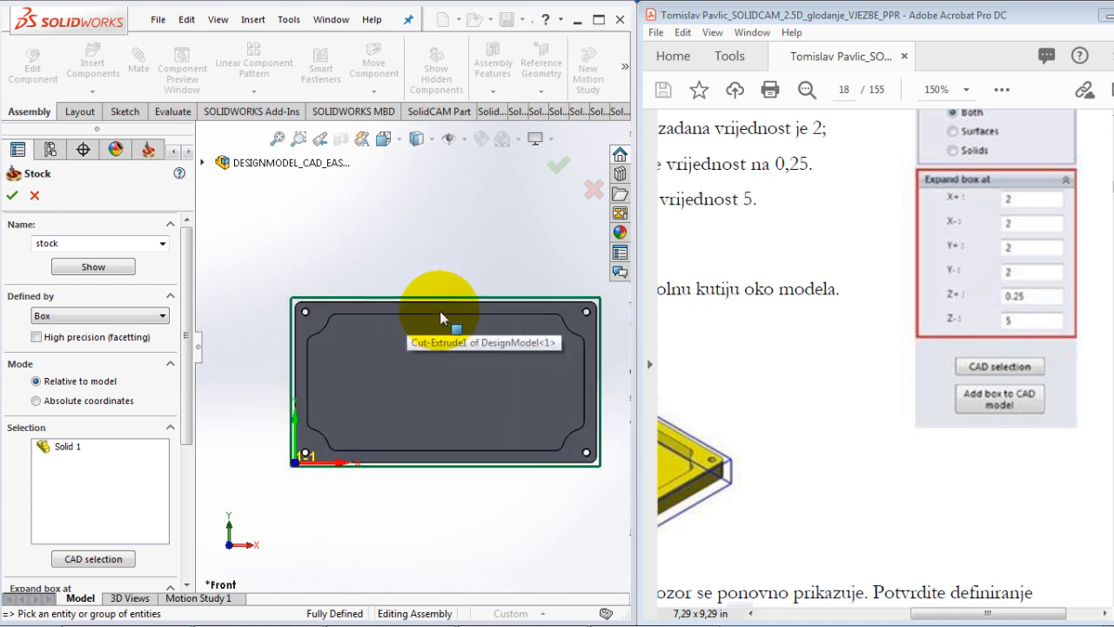
key(ctrl+2)
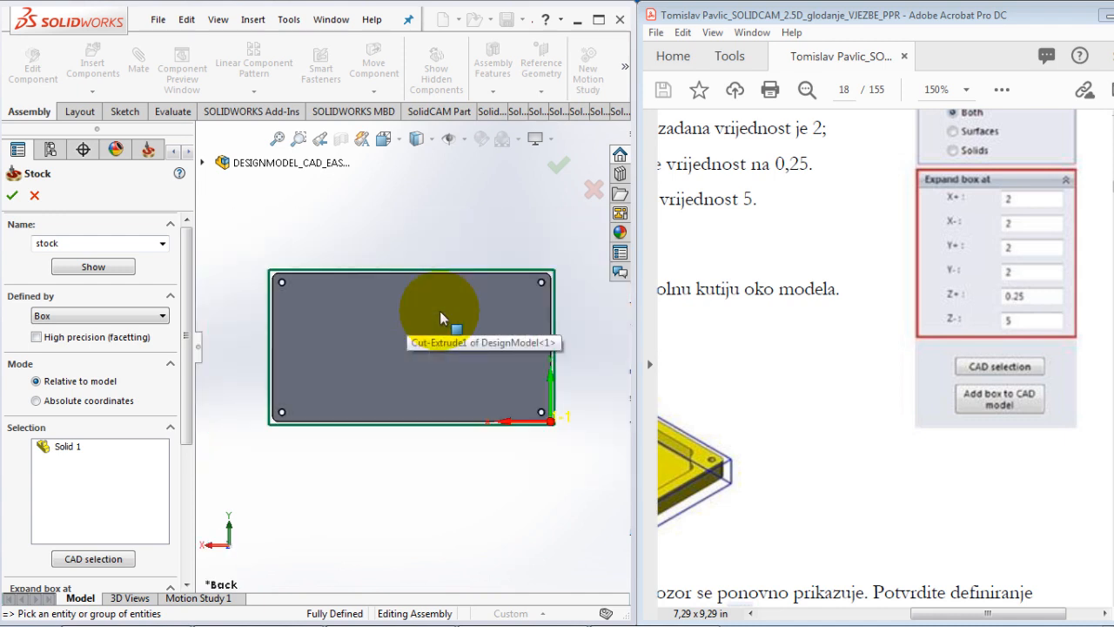
key(ctrl+3)
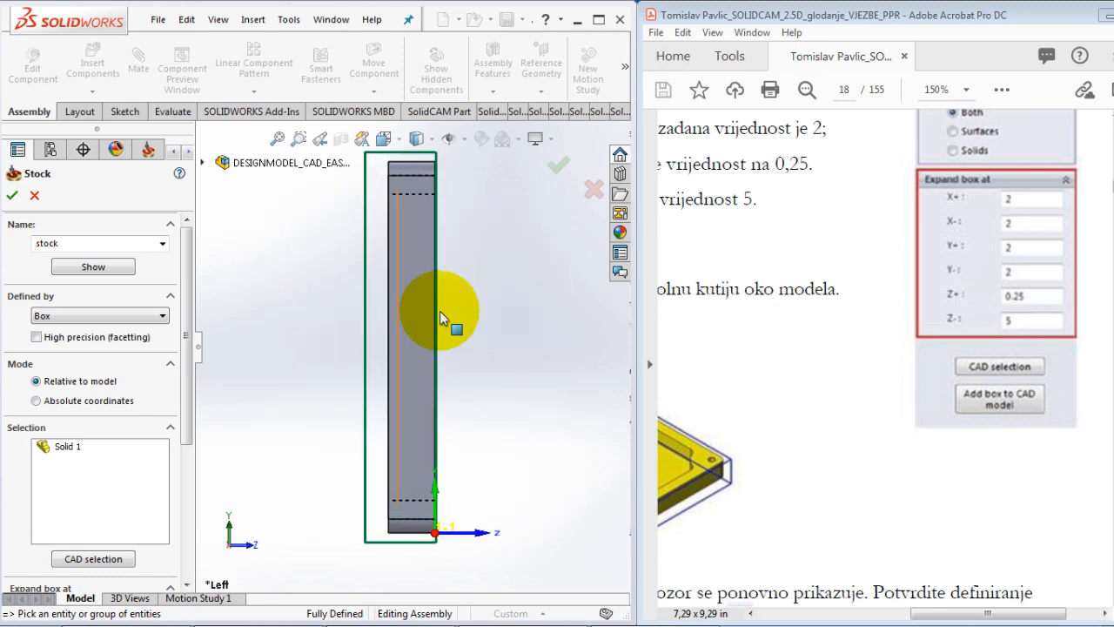
key(ctrl+4)
key(ctrl+5)
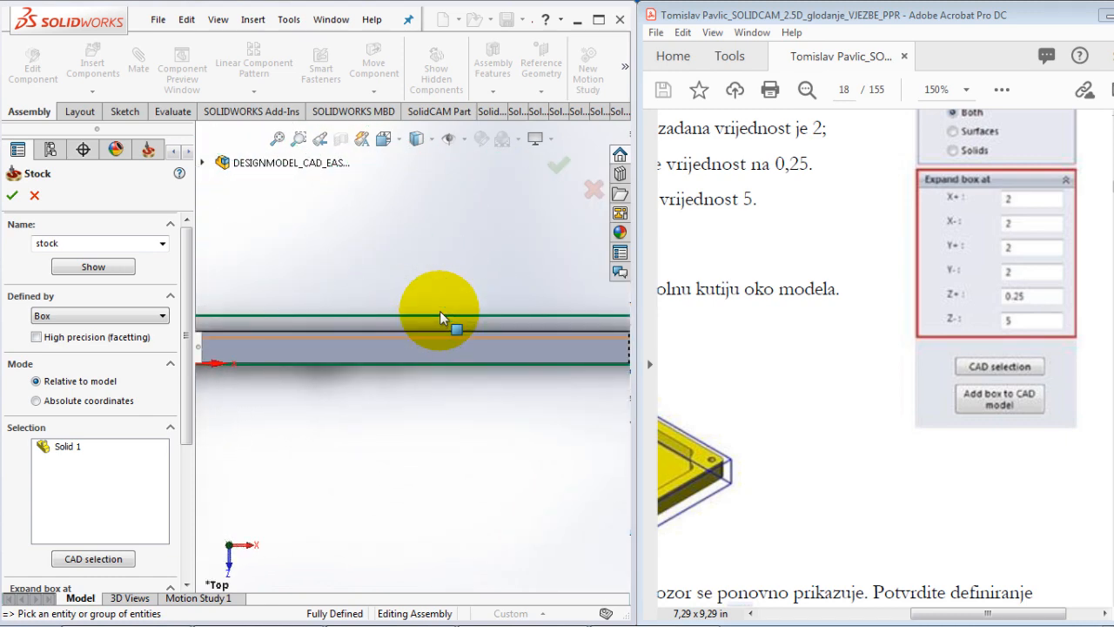
key(ctrl+6)
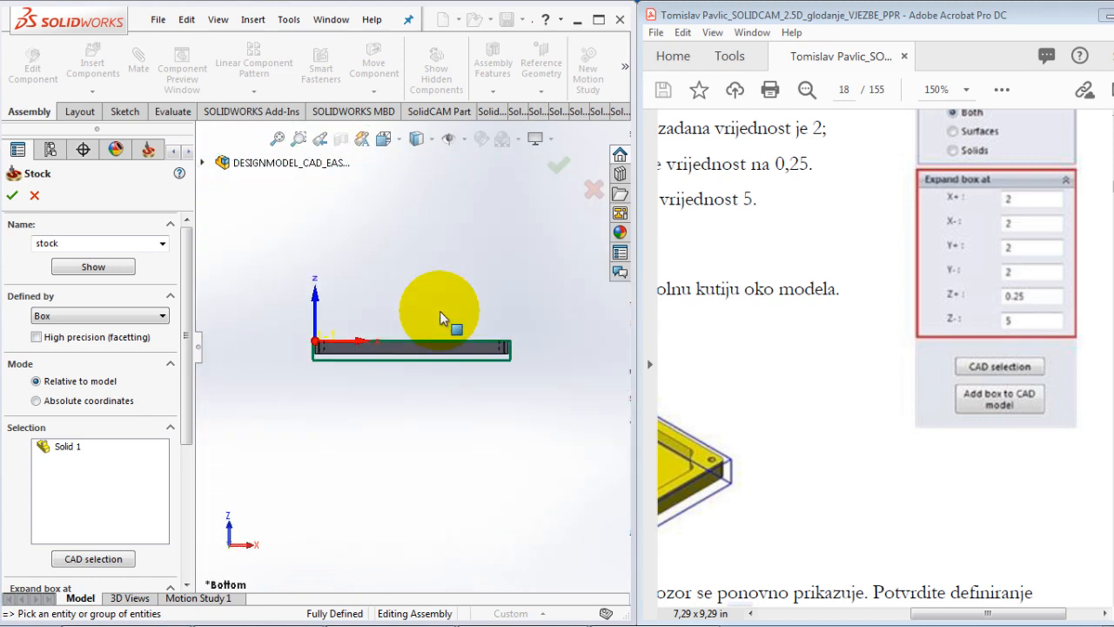
key(ctrl+7)
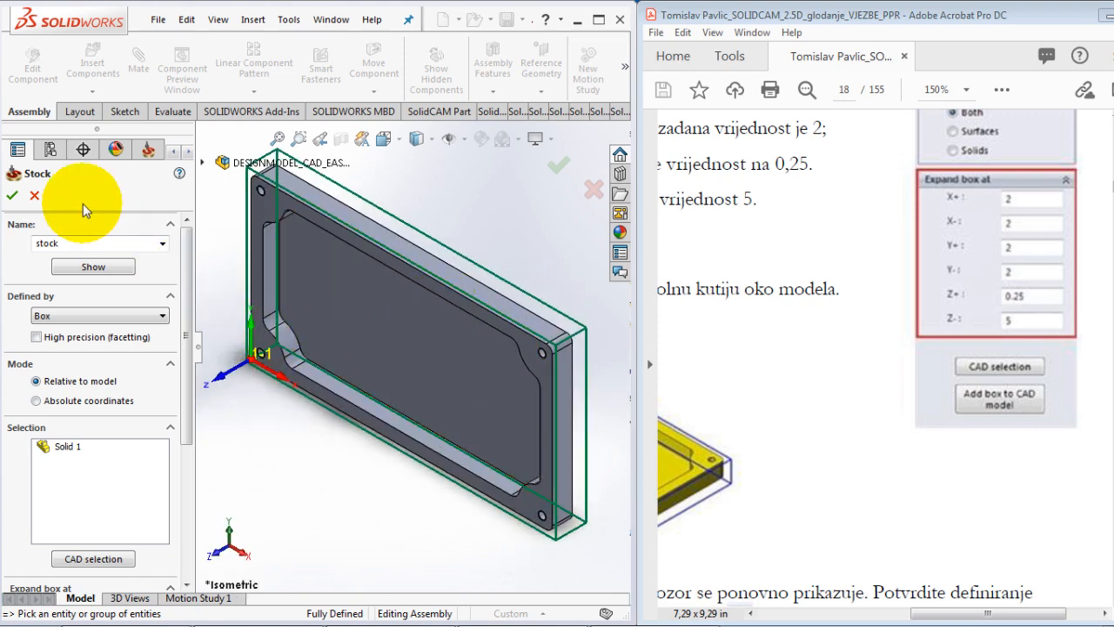
click(11, 195)
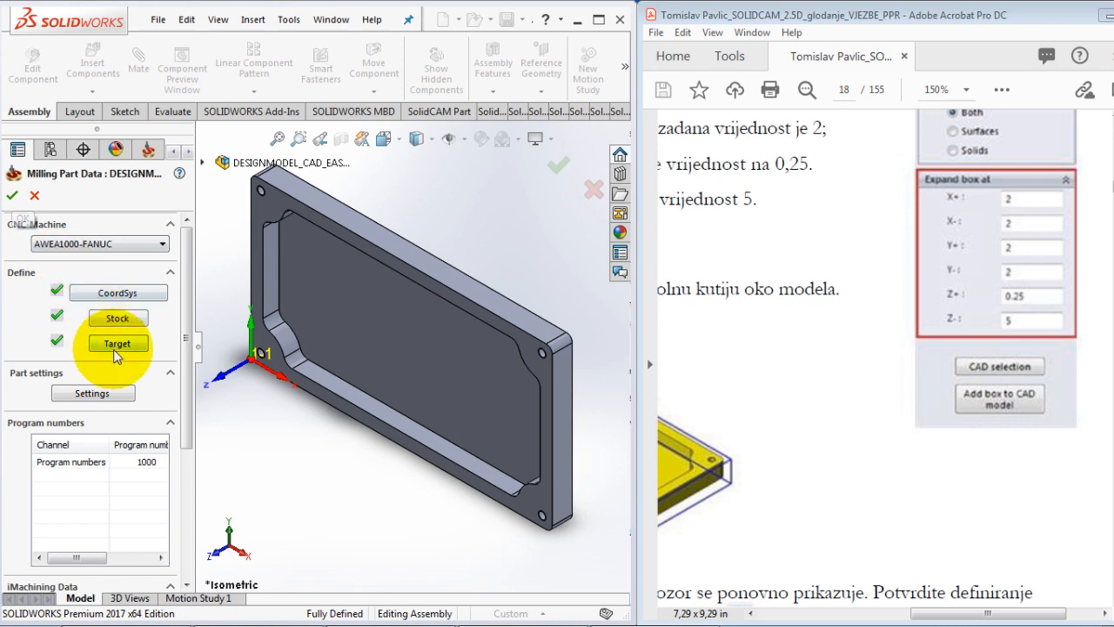
Step: Start the Target definition and unselect the solid already listed in its selection
click(116, 345)
click(325, 433)
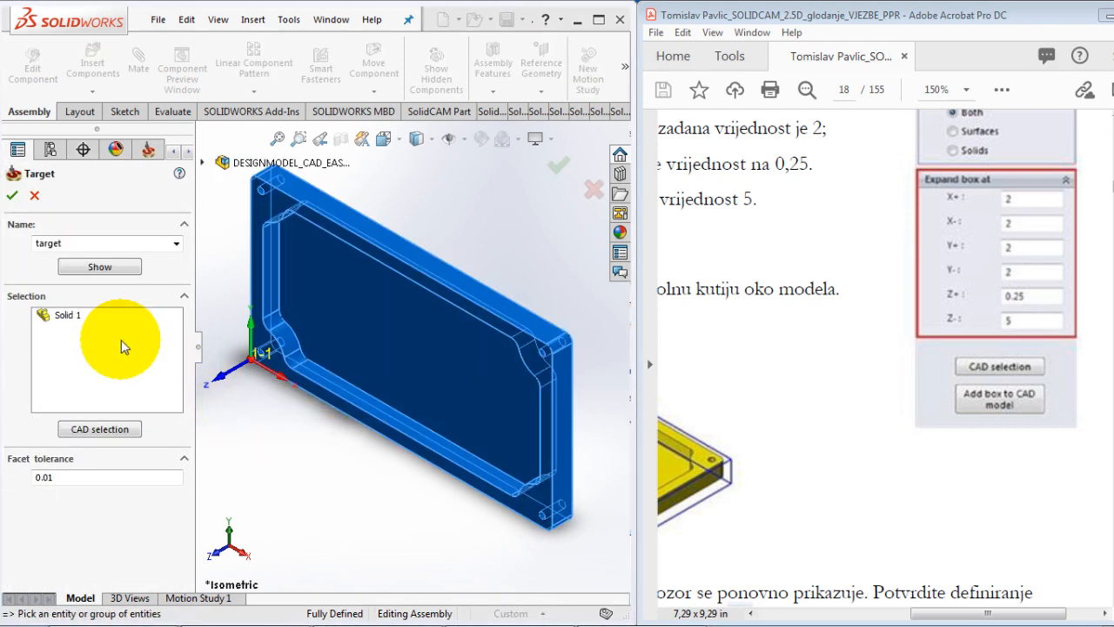
right_click(63, 320)
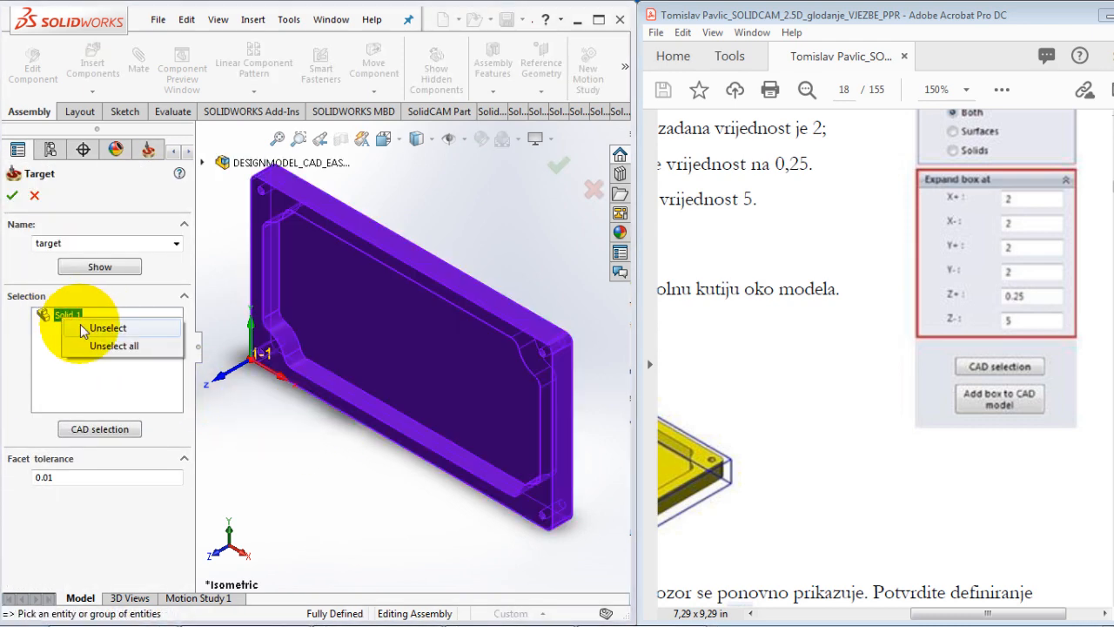
click(88, 329)
click(87, 329)
Step: Select the cover as the target solid from the CAD model and confirm the Target definition
click(100, 429)
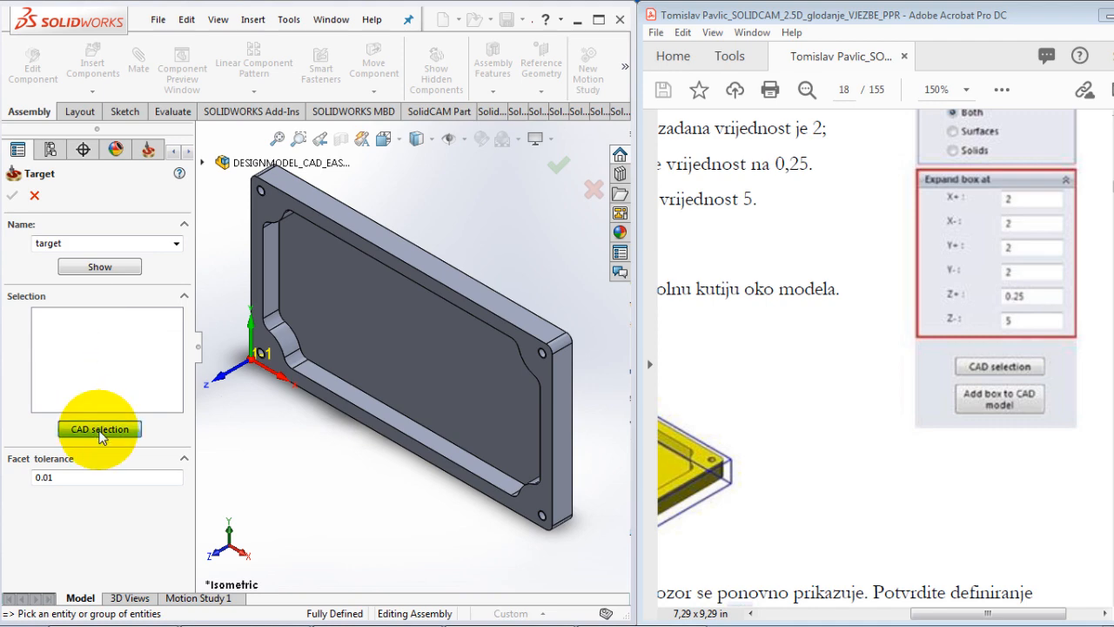
click(377, 335)
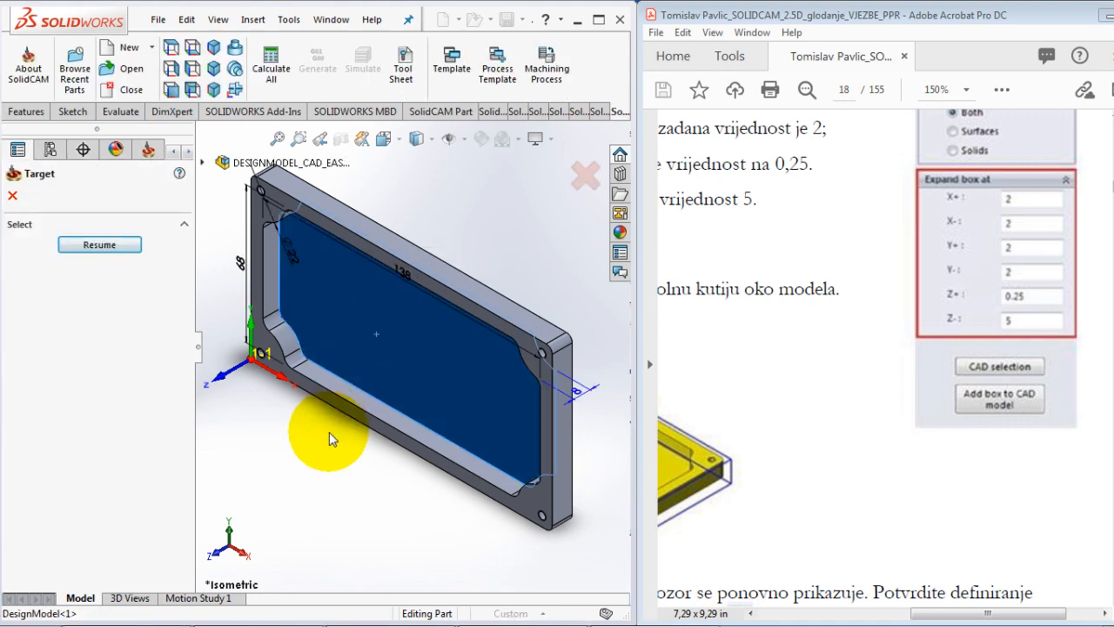
scroll(320, 421, up, 5)
click(99, 244)
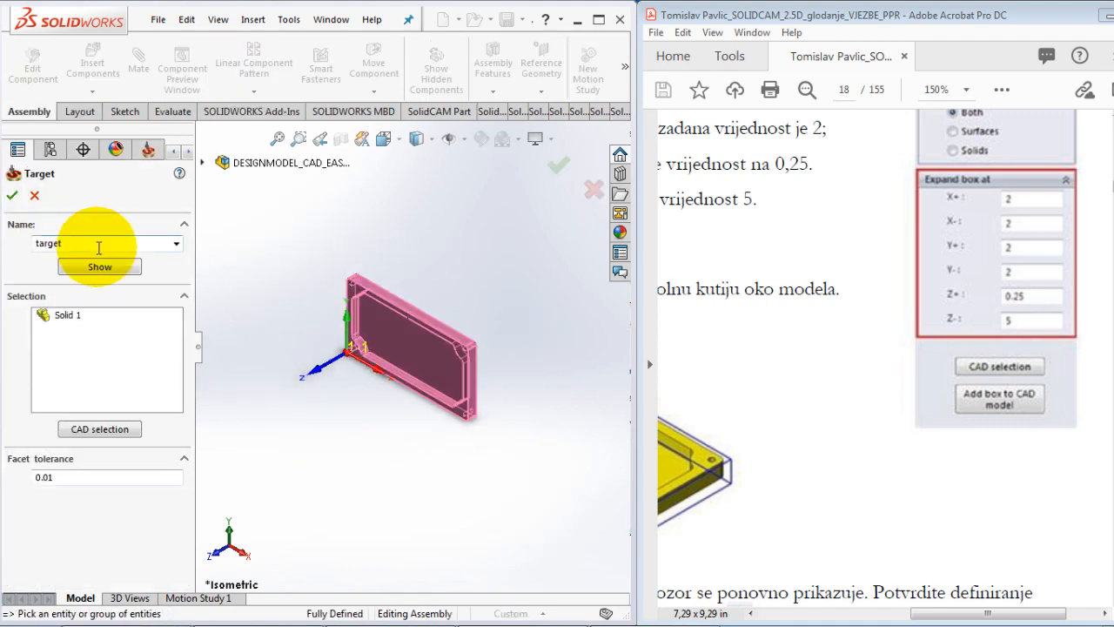
click(12, 195)
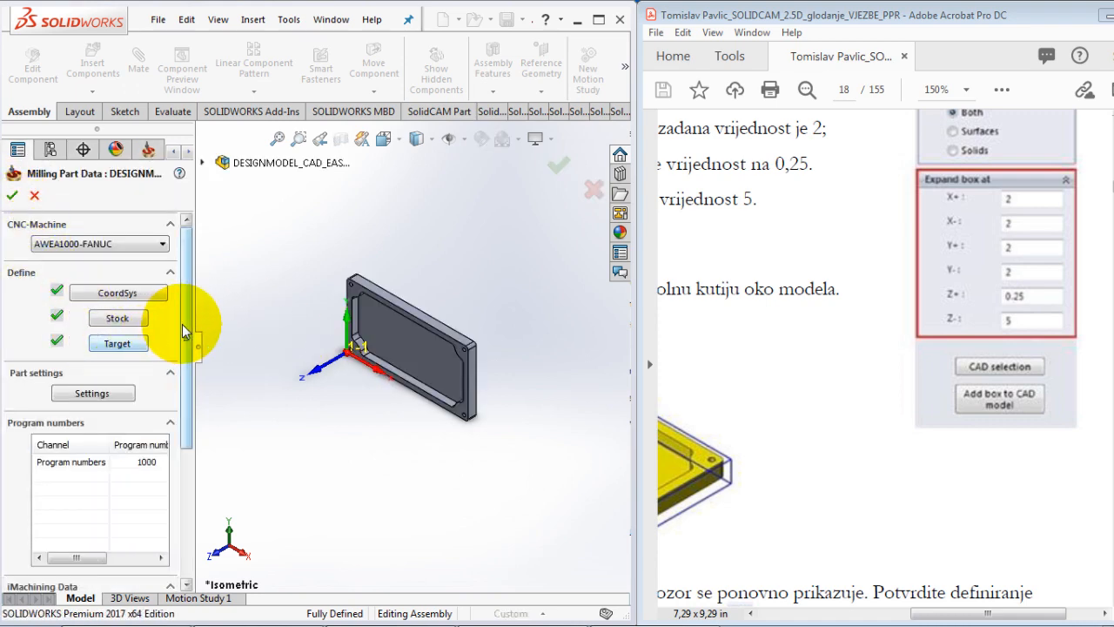
Step: Read sections 10 and 11 of the manual on defining the Target model and saving the CAM-Part data
mouse_move(191, 322)
mouse_down()
mouse_move(193, 461)
mouse_move(187, 311)
mouse_up()
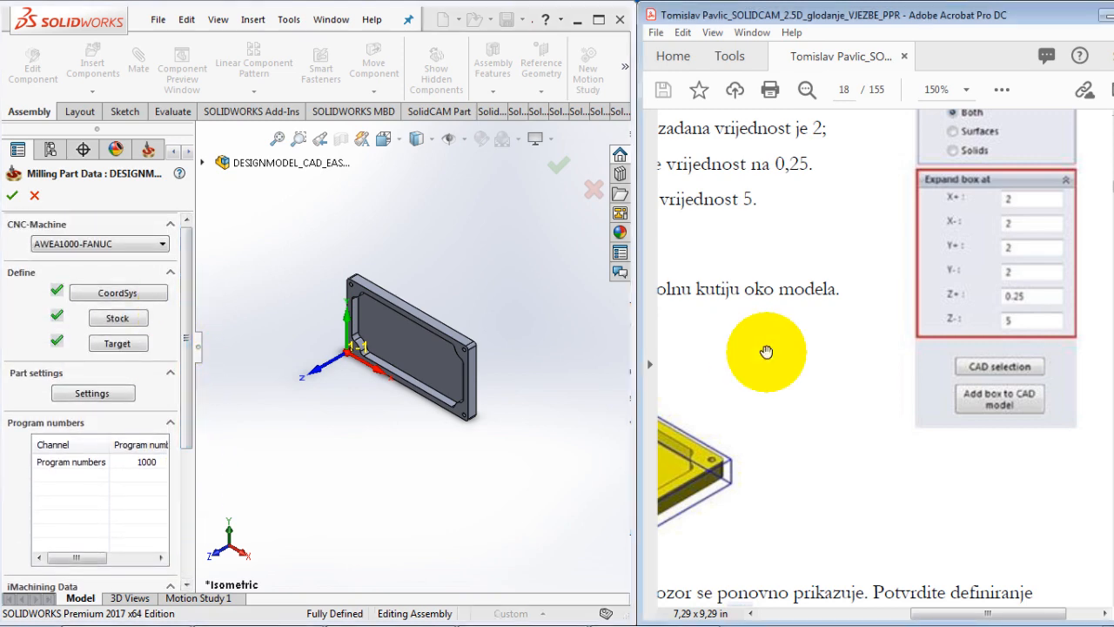
ctrl+scroll(766, 350, down, 2)
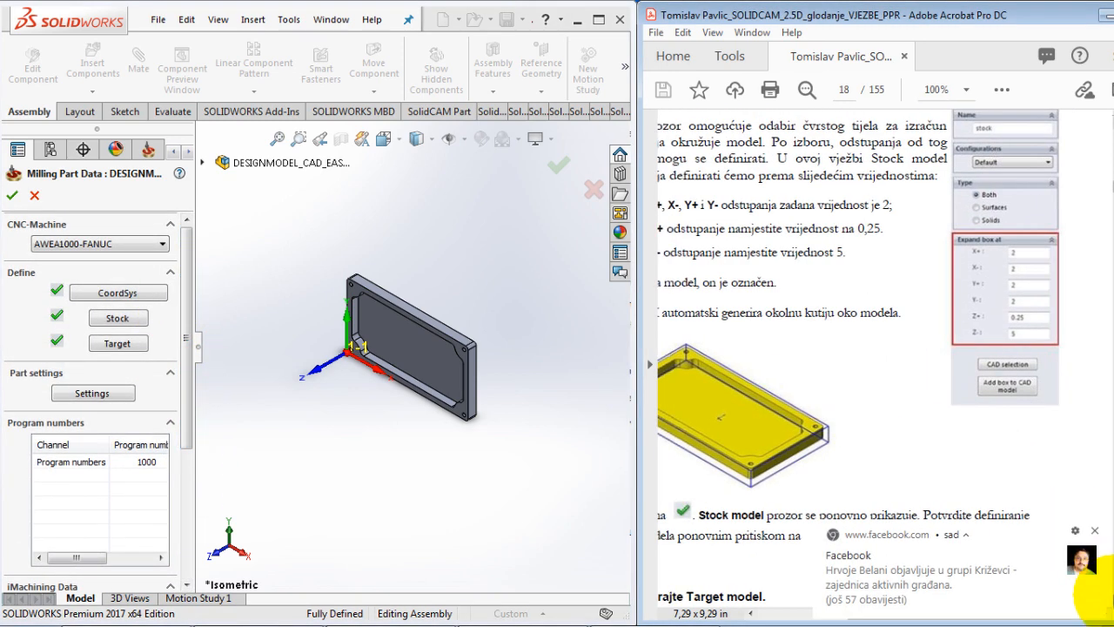
scroll(858, 472, down, 3)
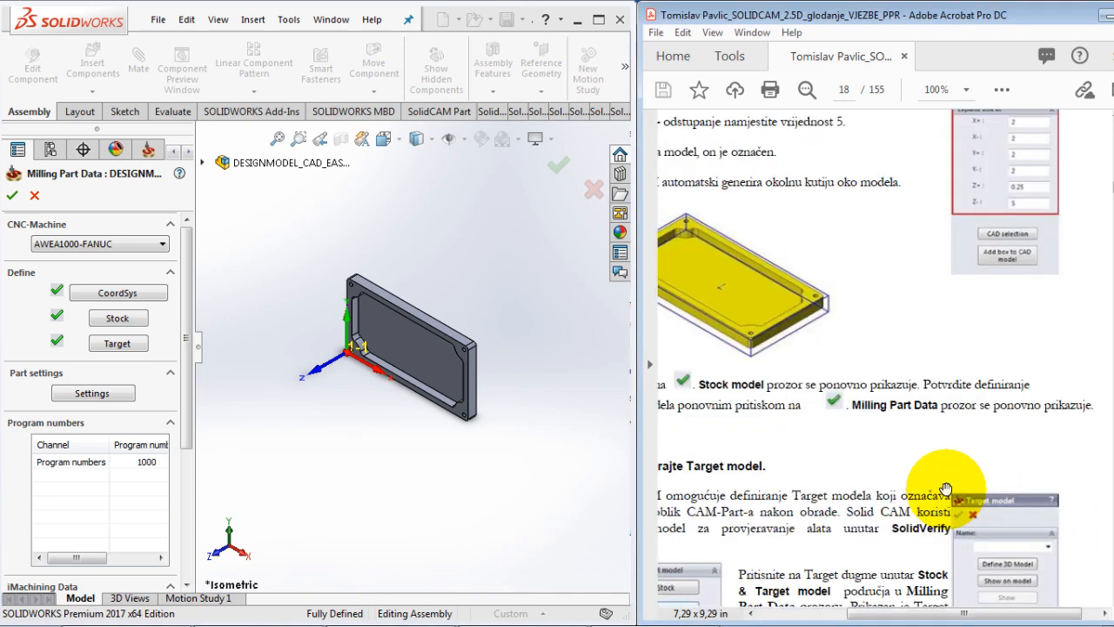
ctrl+scroll(913, 493, down, 2)
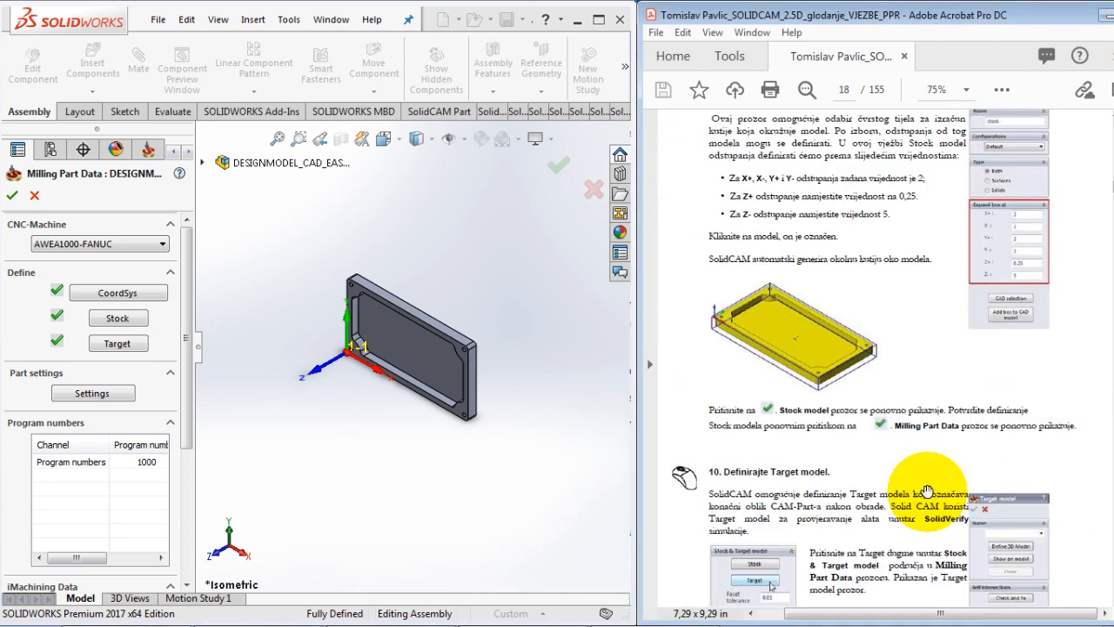
scroll(925, 492, down, 3)
scroll(920, 494, down, 9)
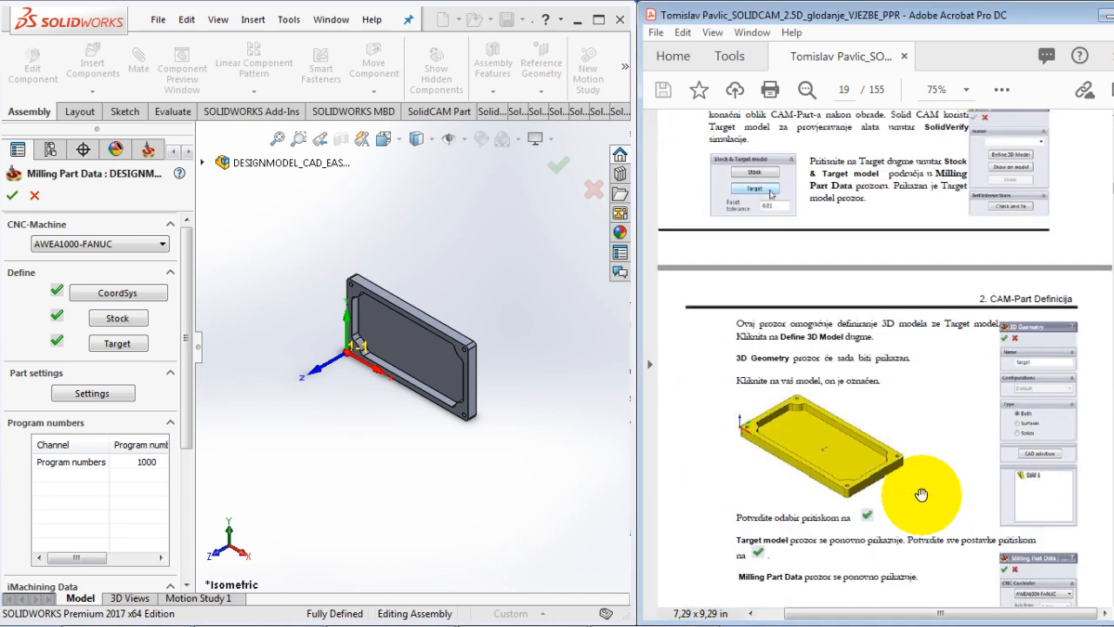
scroll(920, 494, down, 3)
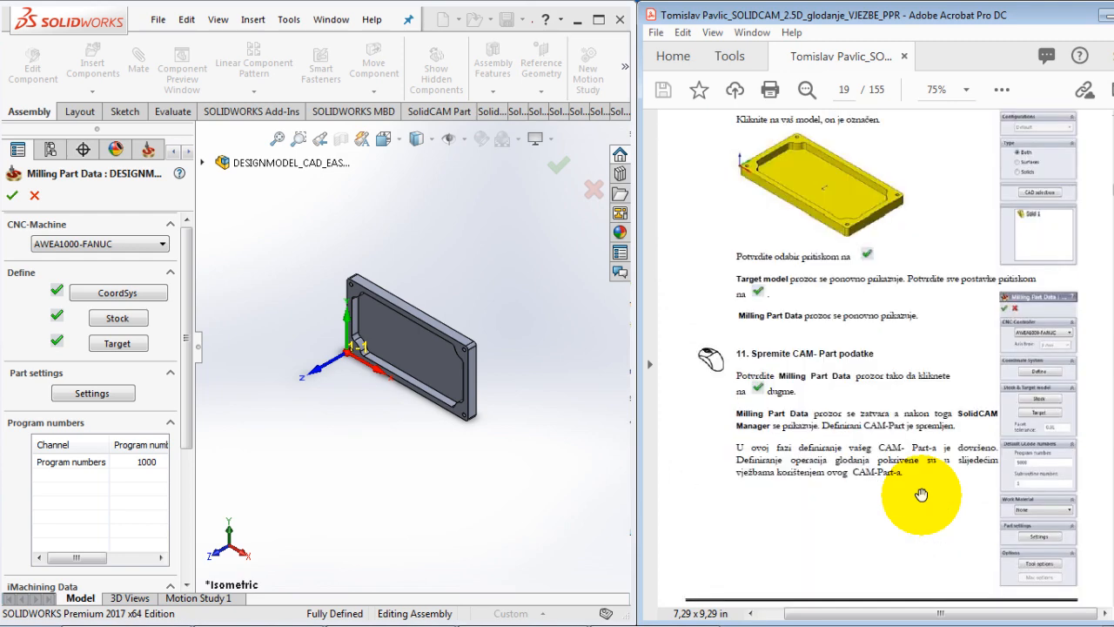
drag(914, 500, 914, 316)
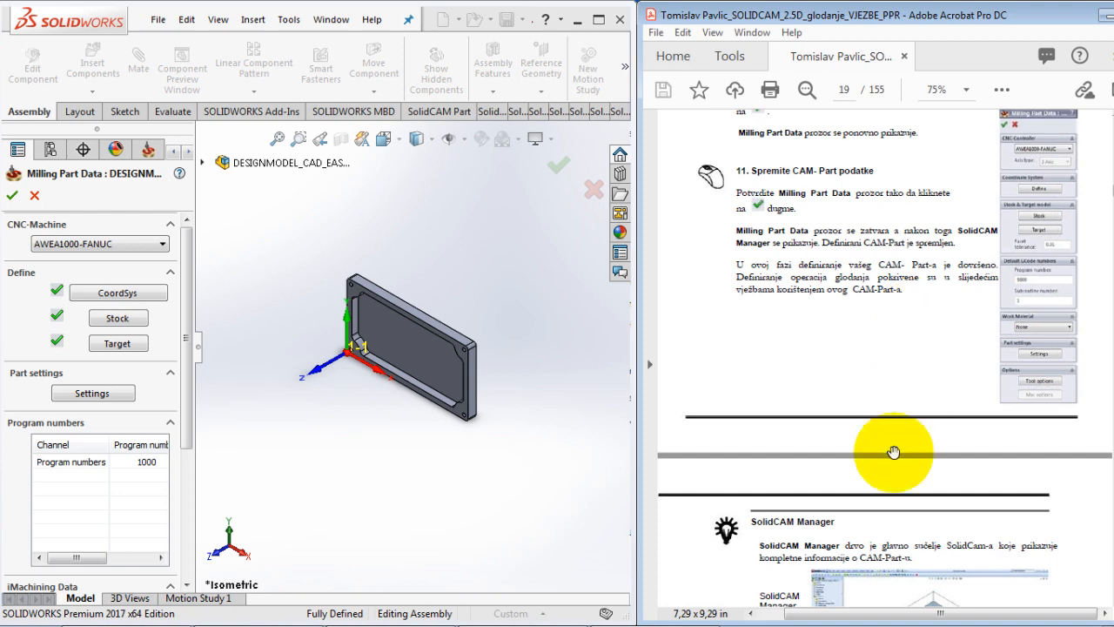
Step: Confirm the Milling Part Data to save the CAM-Part and change the graphics area background to plain white
drag(890, 447, 888, 415)
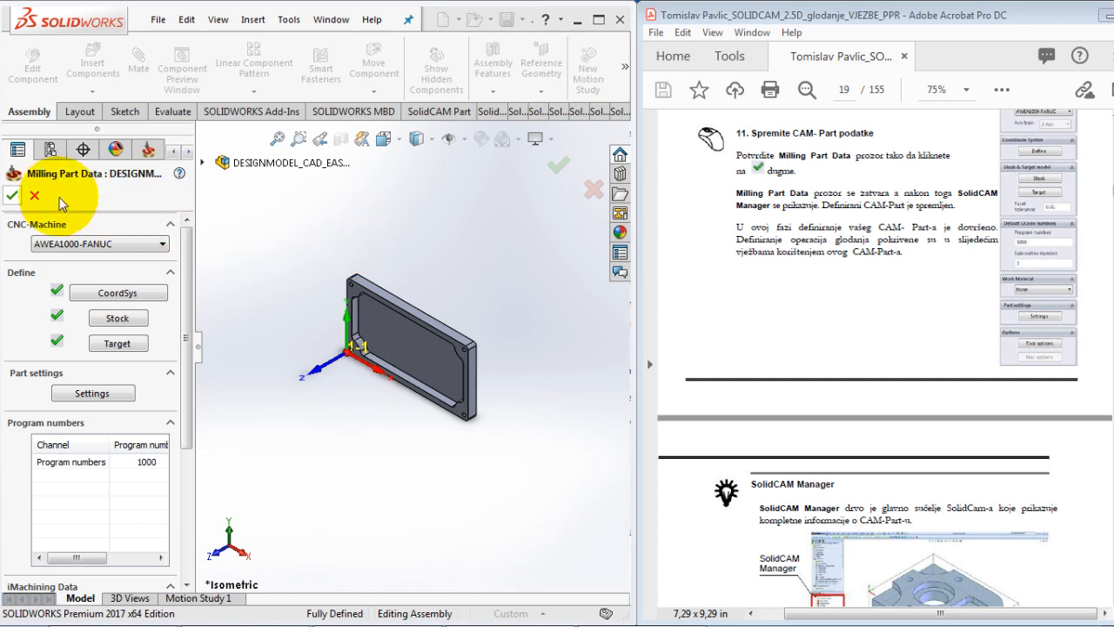
click(11, 198)
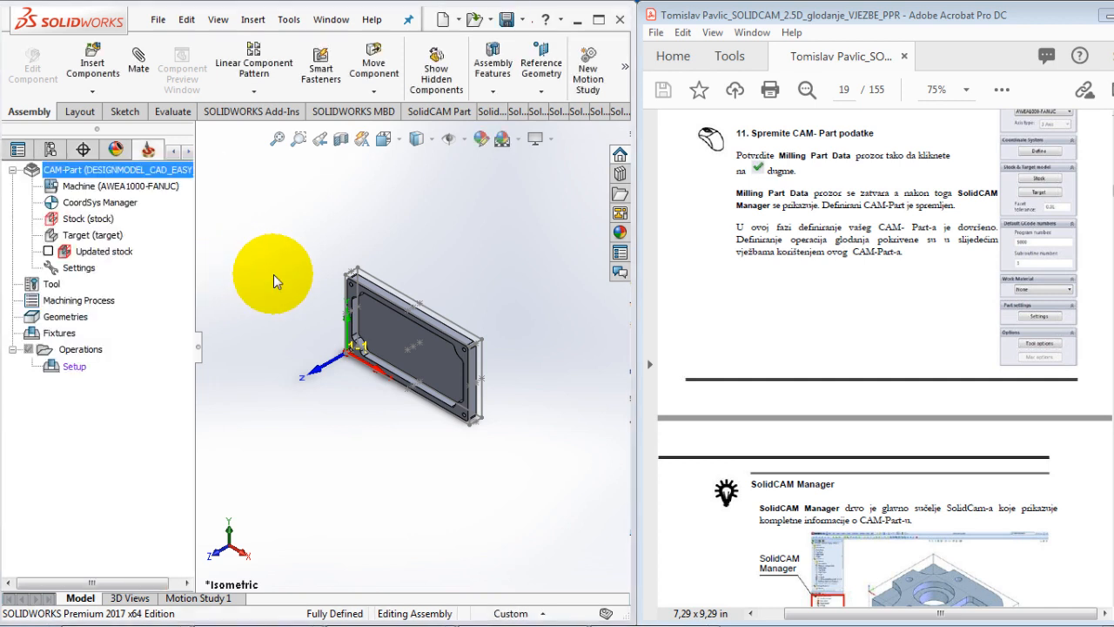
click(521, 140)
click(517, 182)
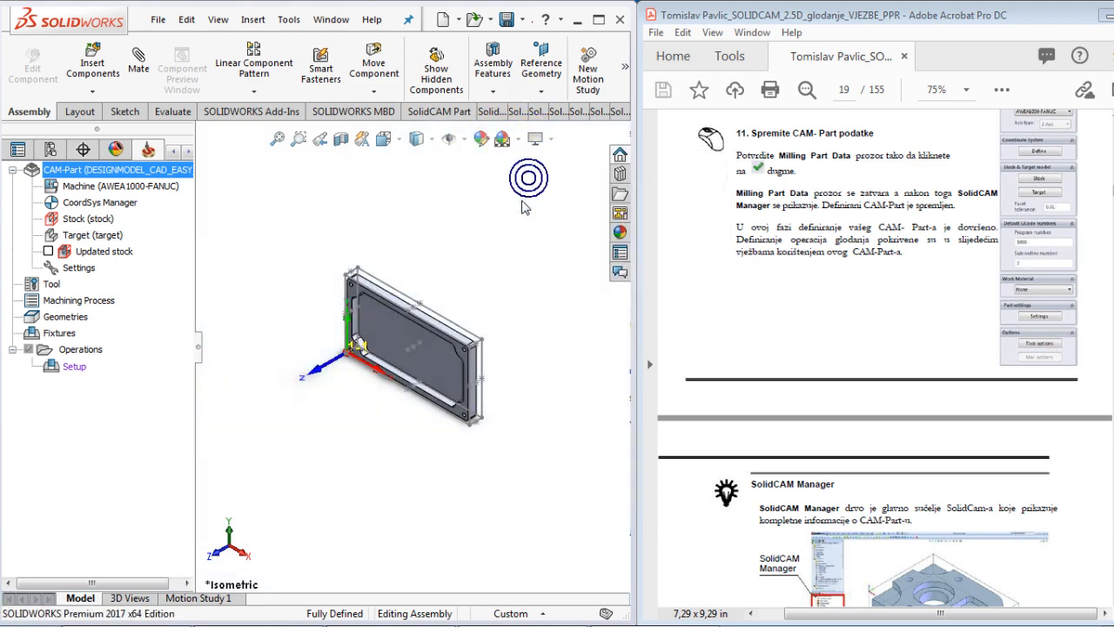
scroll(433, 357, down, 5)
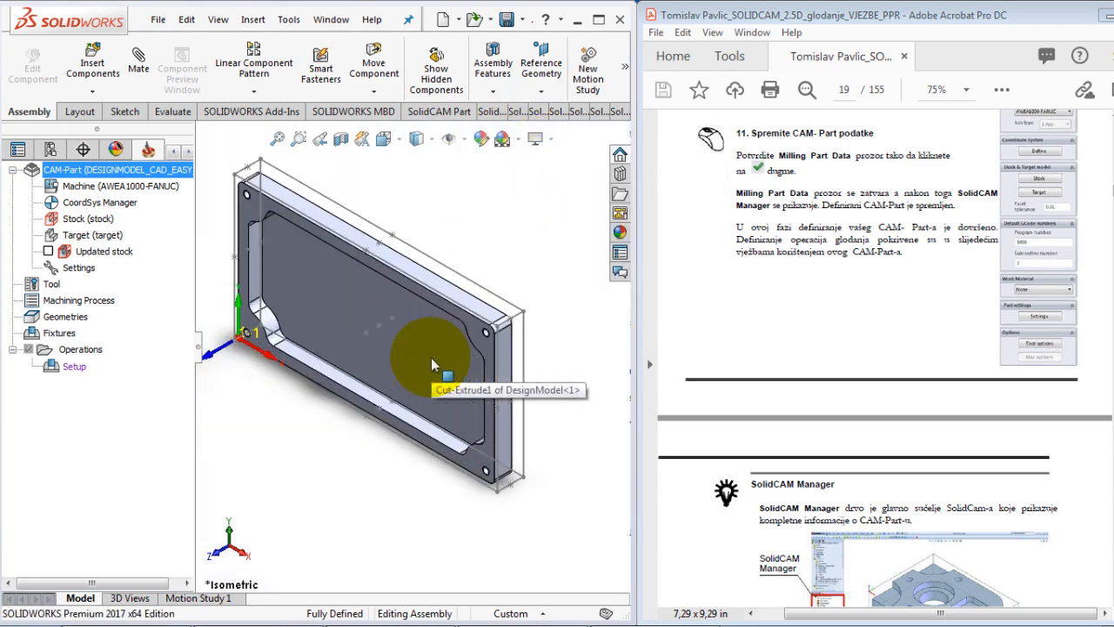
middle_drag(365, 305, 380, 209)
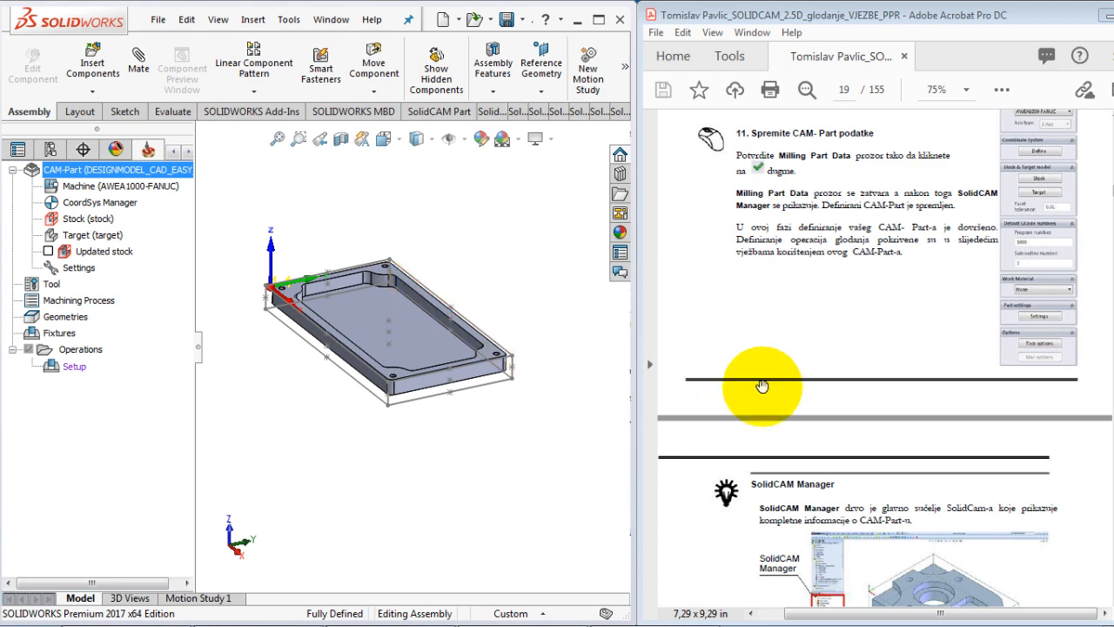
Step: Read the manual's overview of the SolidCAM Manager tree and section 12 on closing the CAM-Part
scroll(858, 398, down, 3)
scroll(858, 404, down, 10)
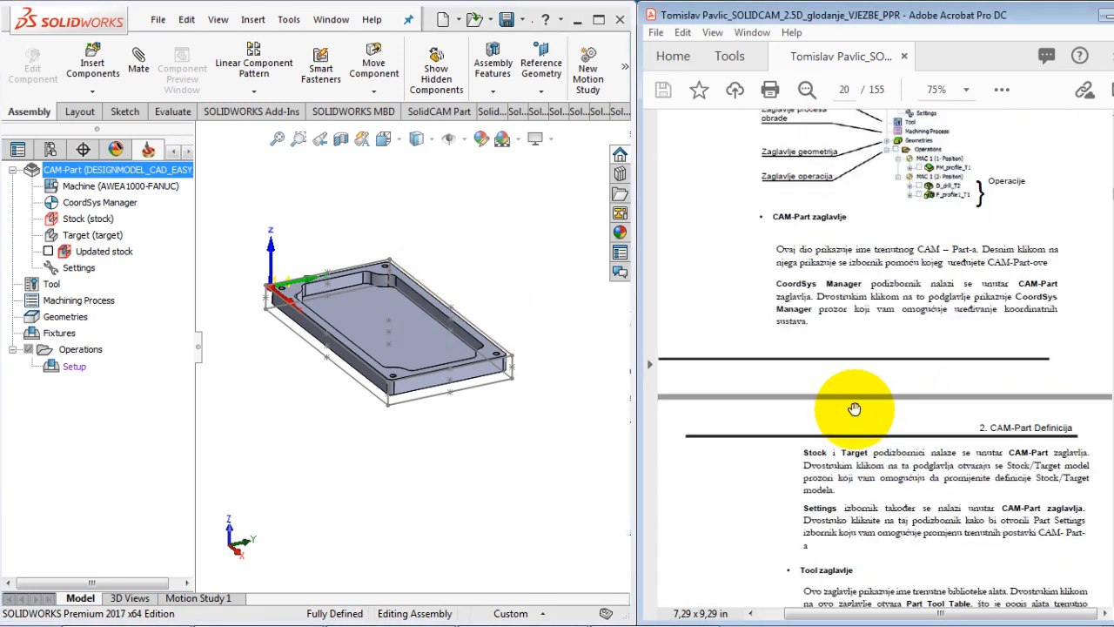
scroll(907, 261, up, 2)
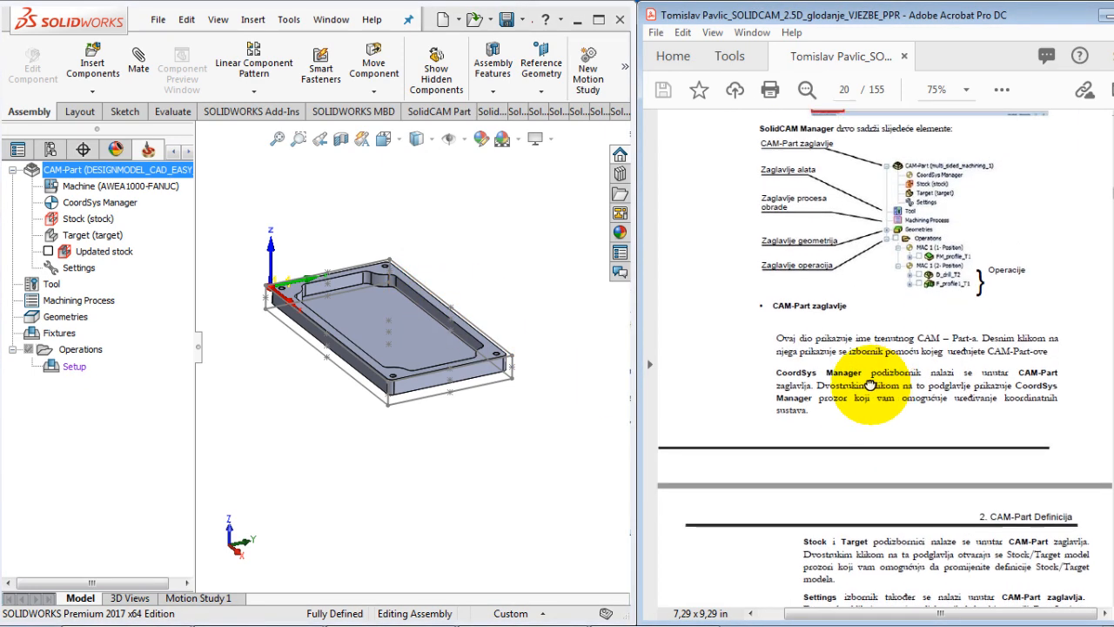
scroll(868, 388, down, 10)
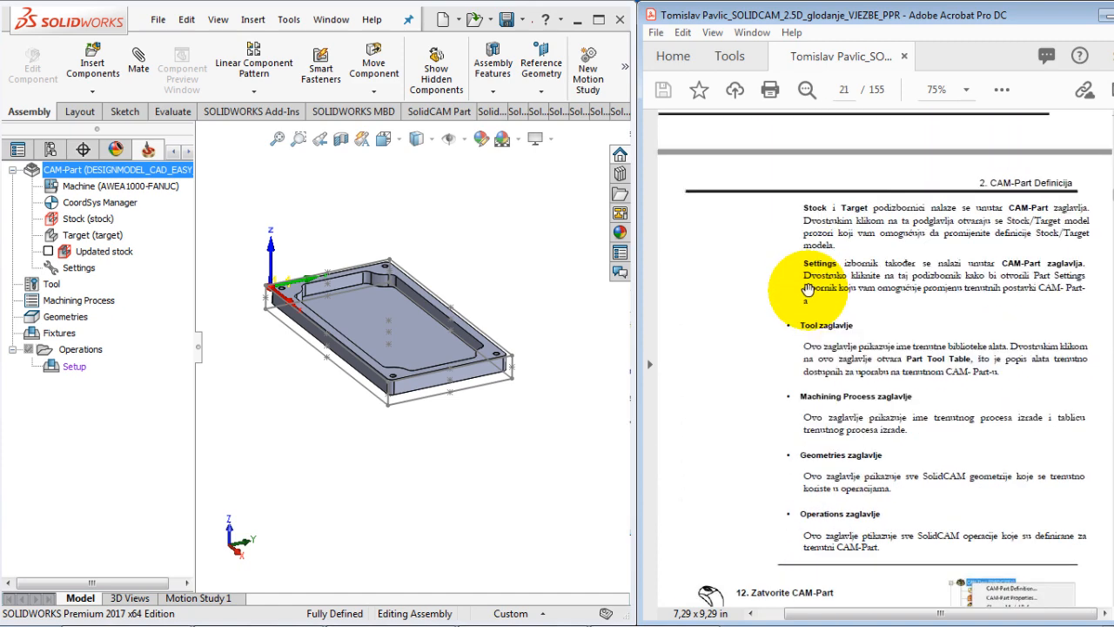
scroll(801, 302, down, 6)
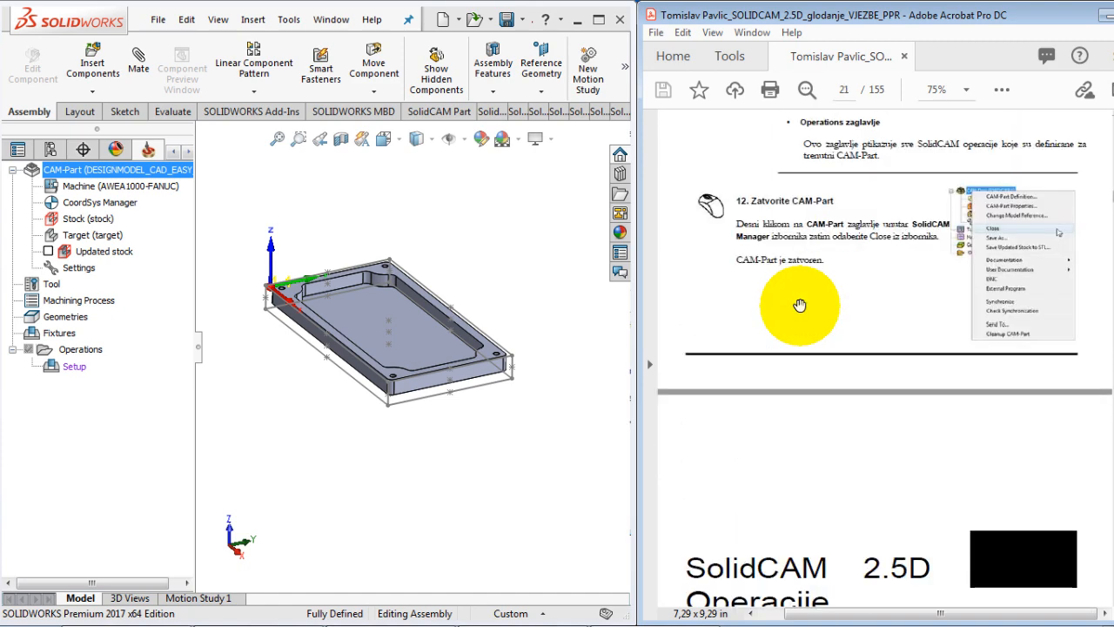
Step: Show the CAM-Part's stock model in 3D, inspect it and close its preview window
click(312, 232)
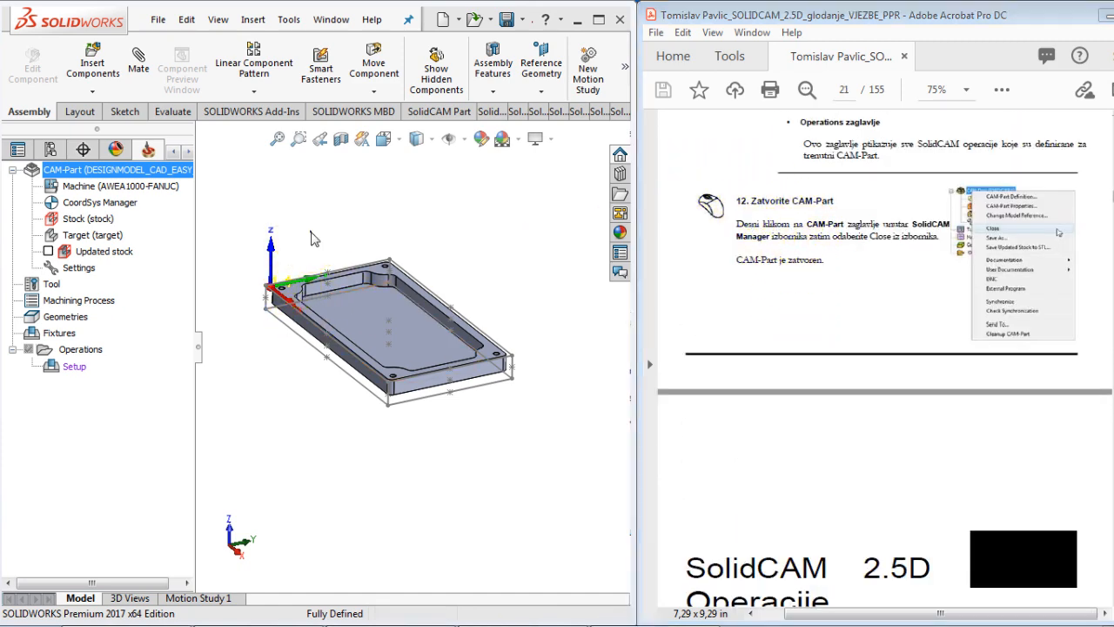
scroll(312, 233, up, 3)
scroll(312, 232, down, 3)
scroll(597, 484, down, 3)
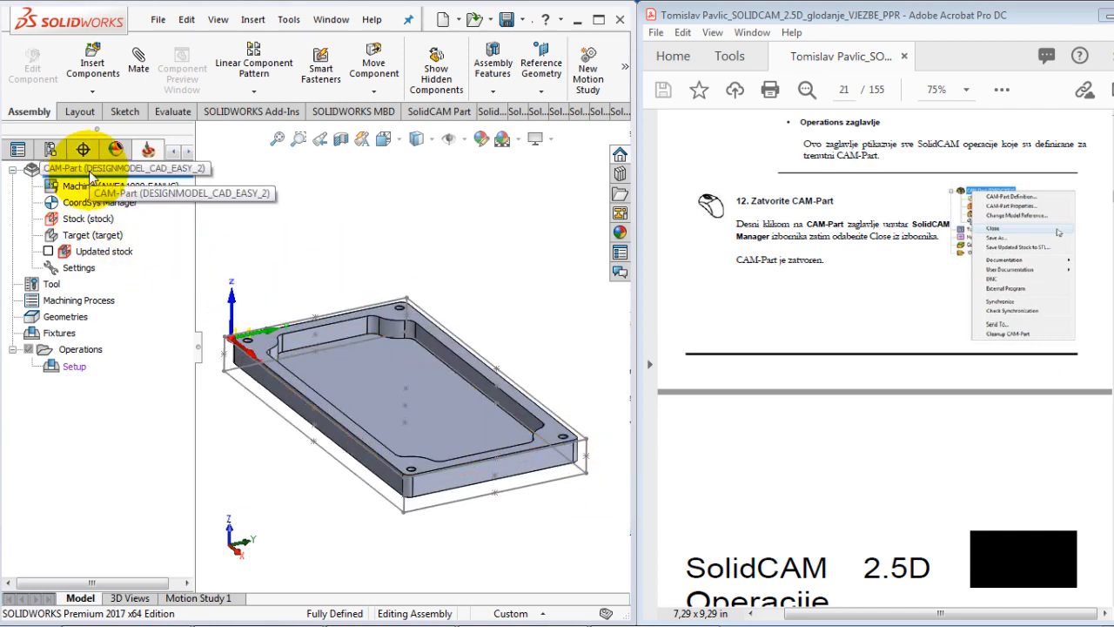
click(91, 173)
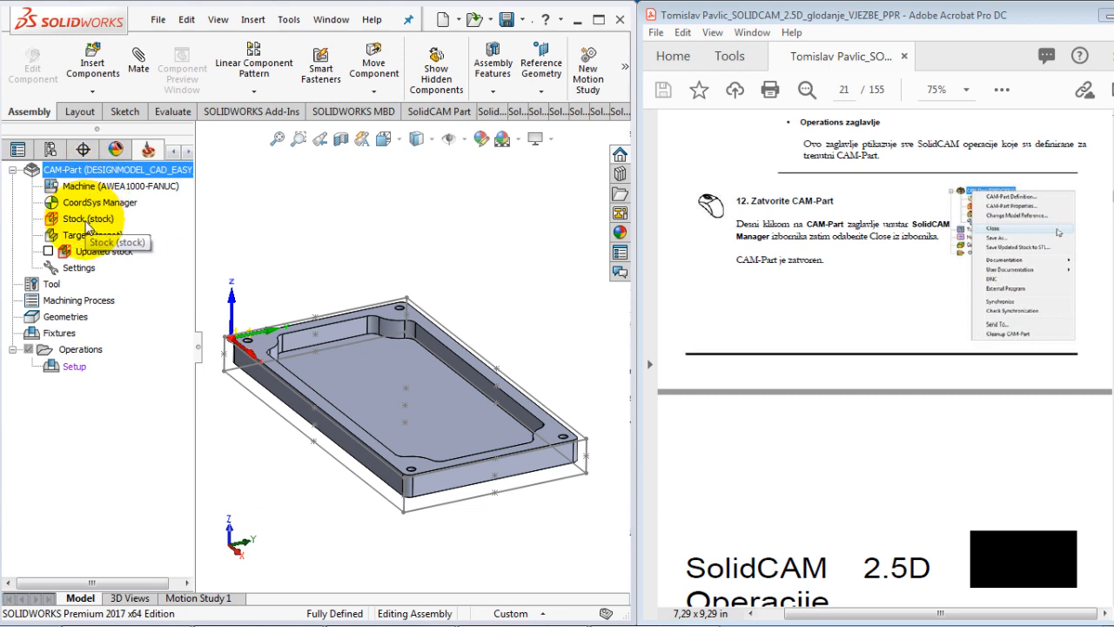
right_click(87, 222)
click(127, 248)
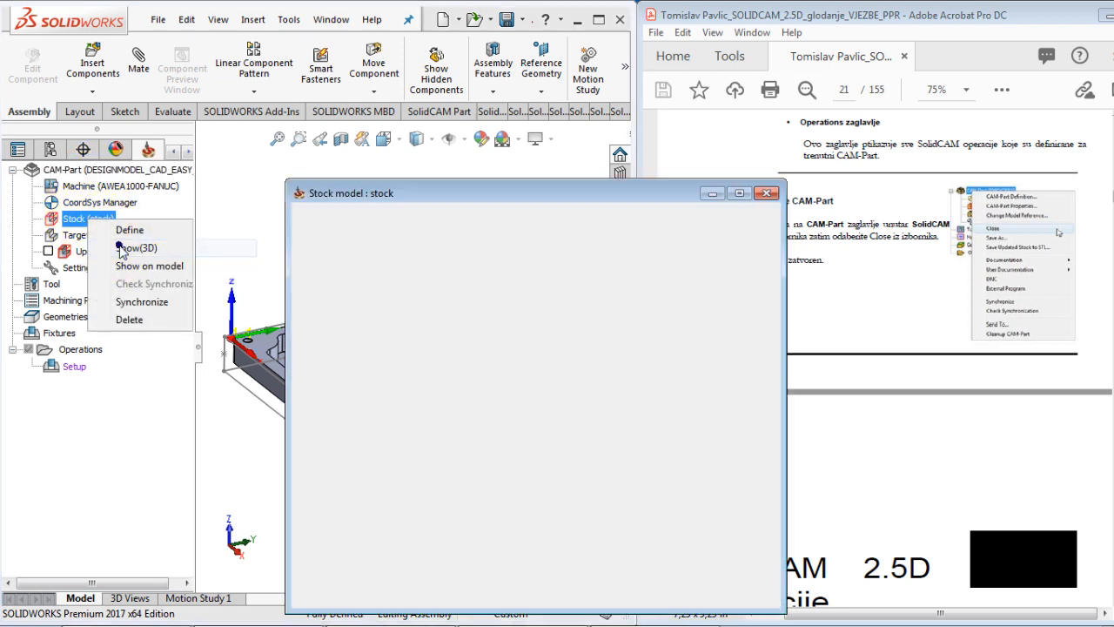
mouse_move(577, 406)
mouse_down()
mouse_move(517, 392)
mouse_move(573, 405)
mouse_up()
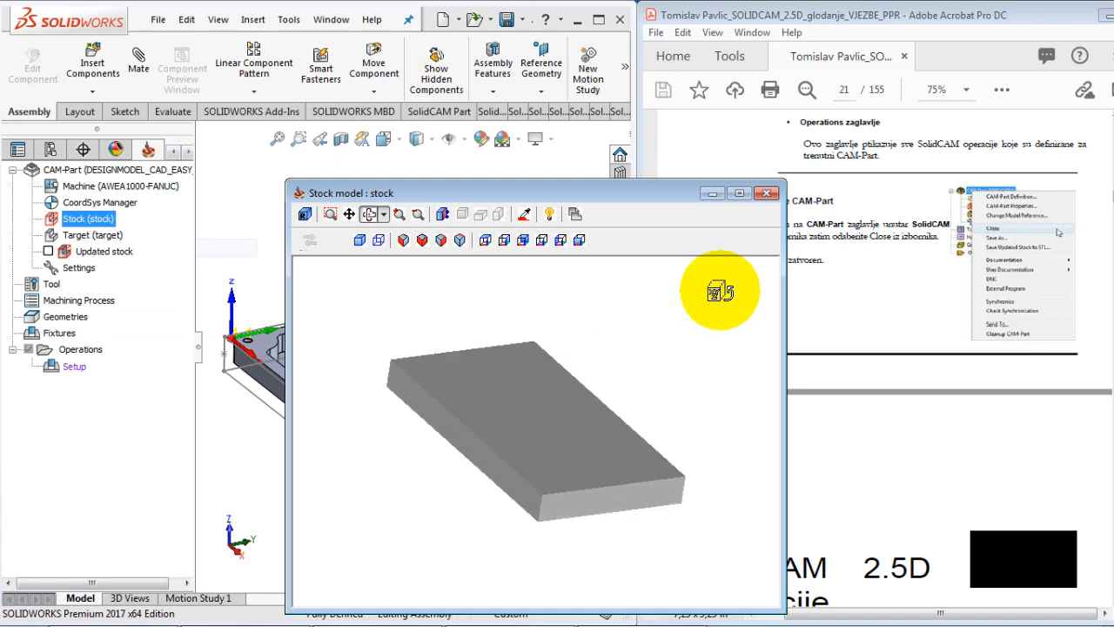
click(767, 192)
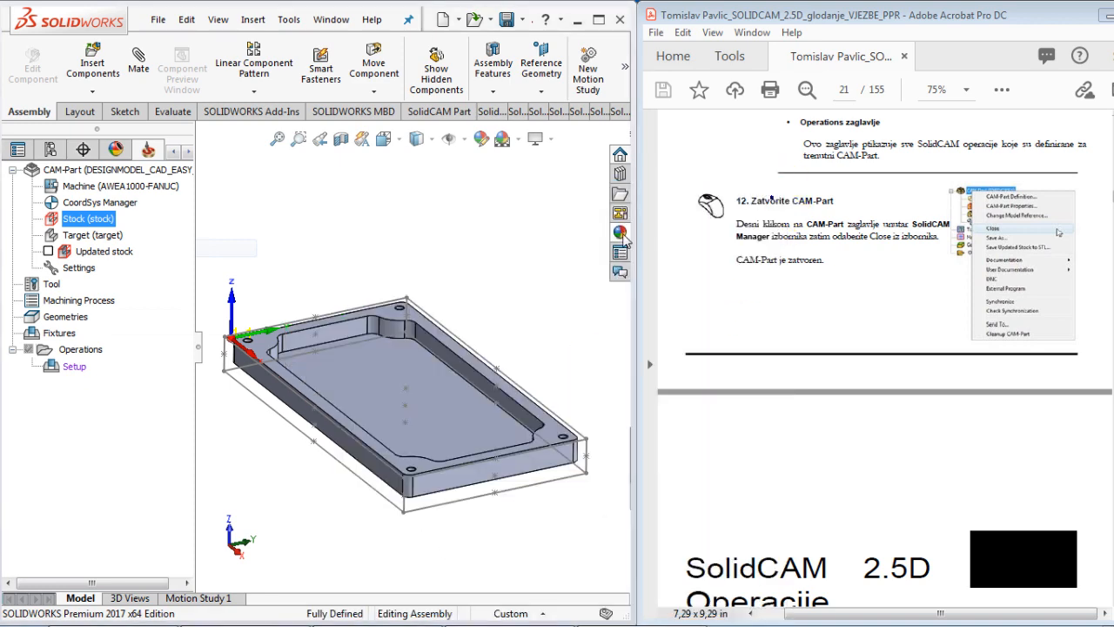
Step: Show the target model in 3D, rotate it to inspect the pocket and holes, and close its preview
right_click(68, 235)
click(111, 263)
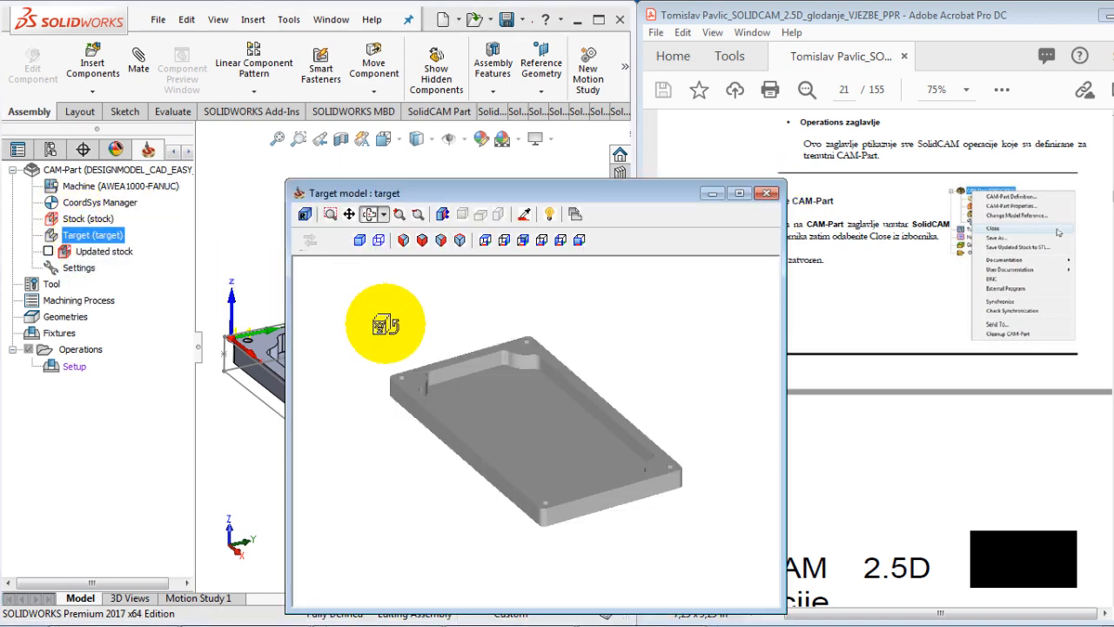
drag(386, 318, 479, 403)
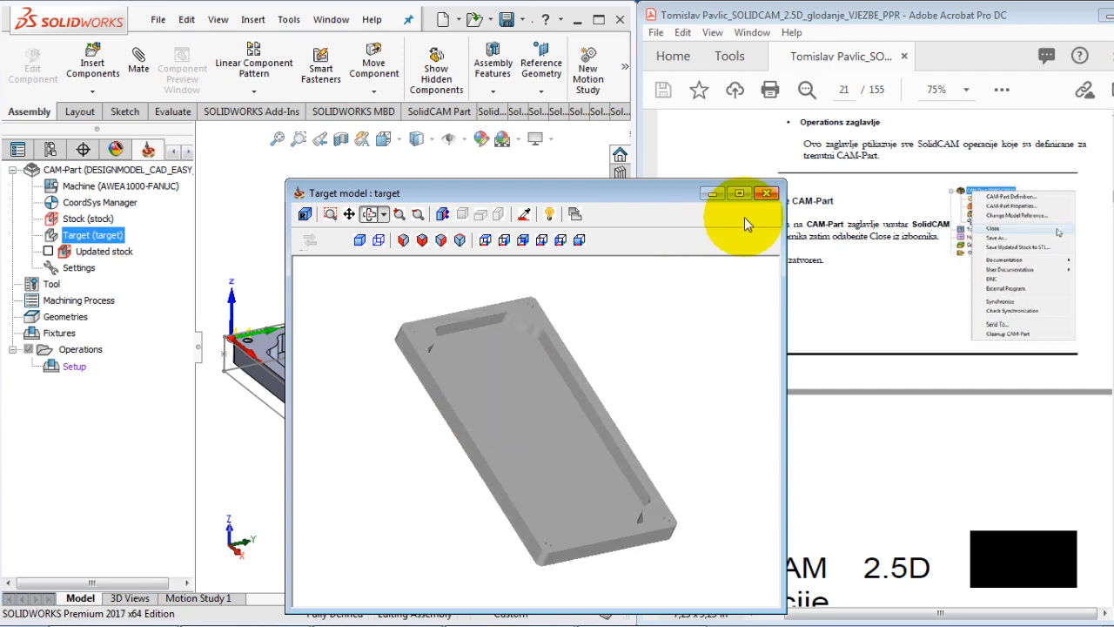
click(766, 195)
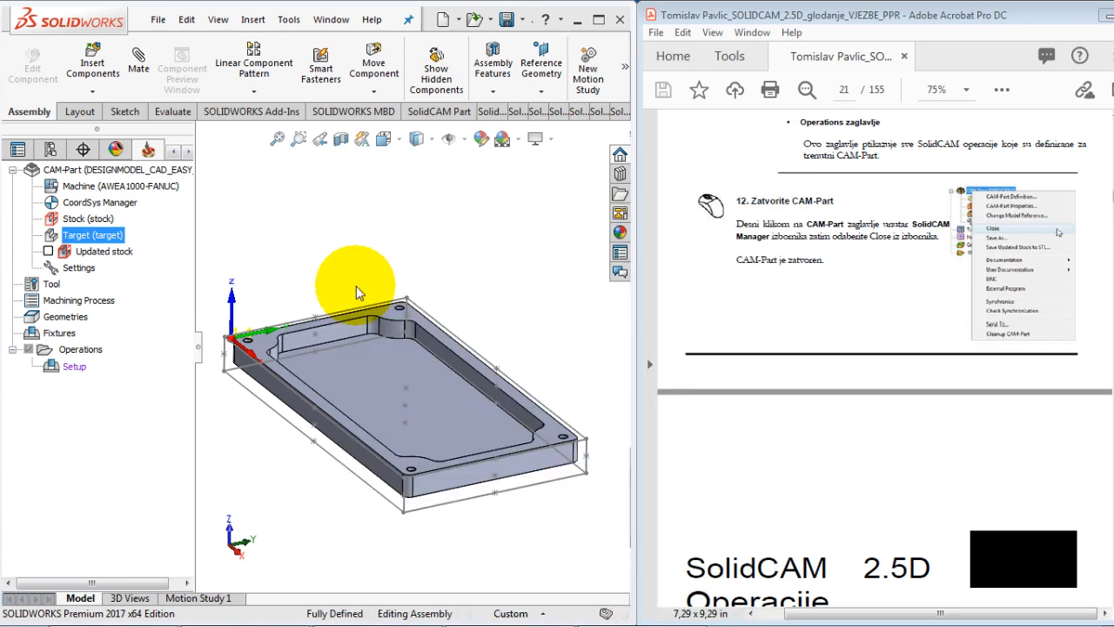
click(74, 366)
click(77, 349)
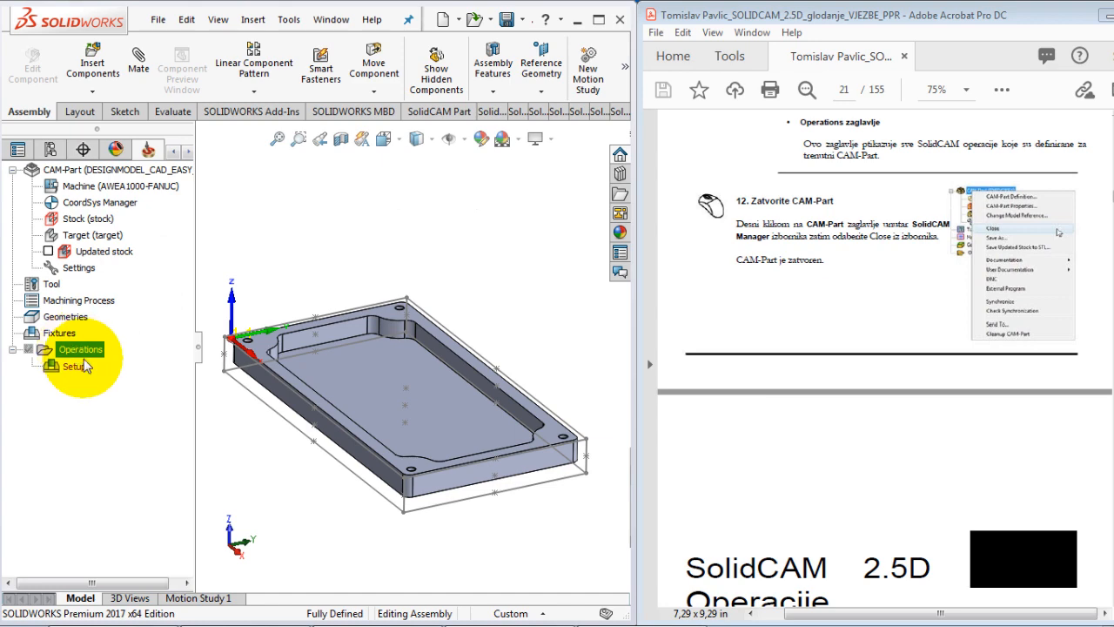
Step: Save the CAM-Part as DESIGNMODEL_CAD_EASY_2 in the SOLIDCAM_2.5D_MILLING_EASY folder as a compressed CAM-Part (*.prz)
click(287, 21)
mouse_move(427, 98)
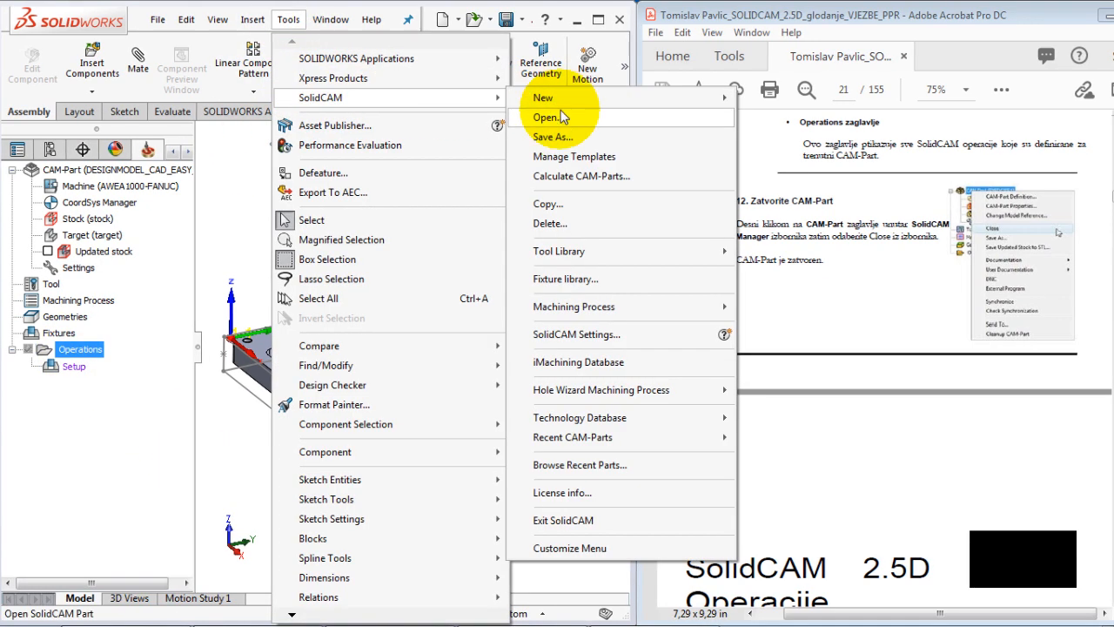
click(564, 139)
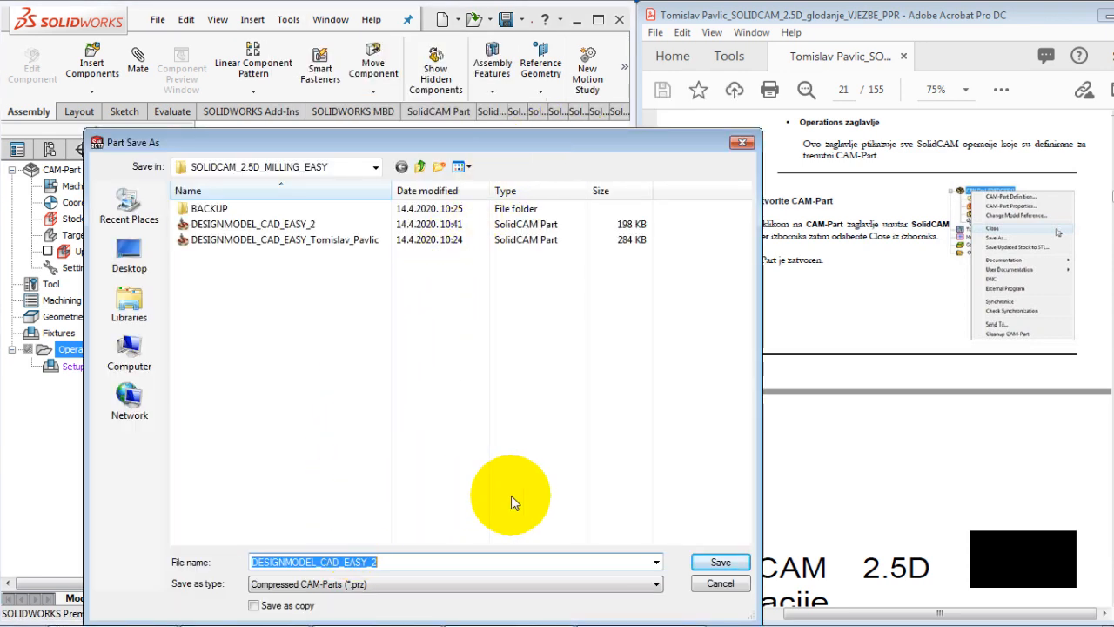
click(720, 563)
click(607, 326)
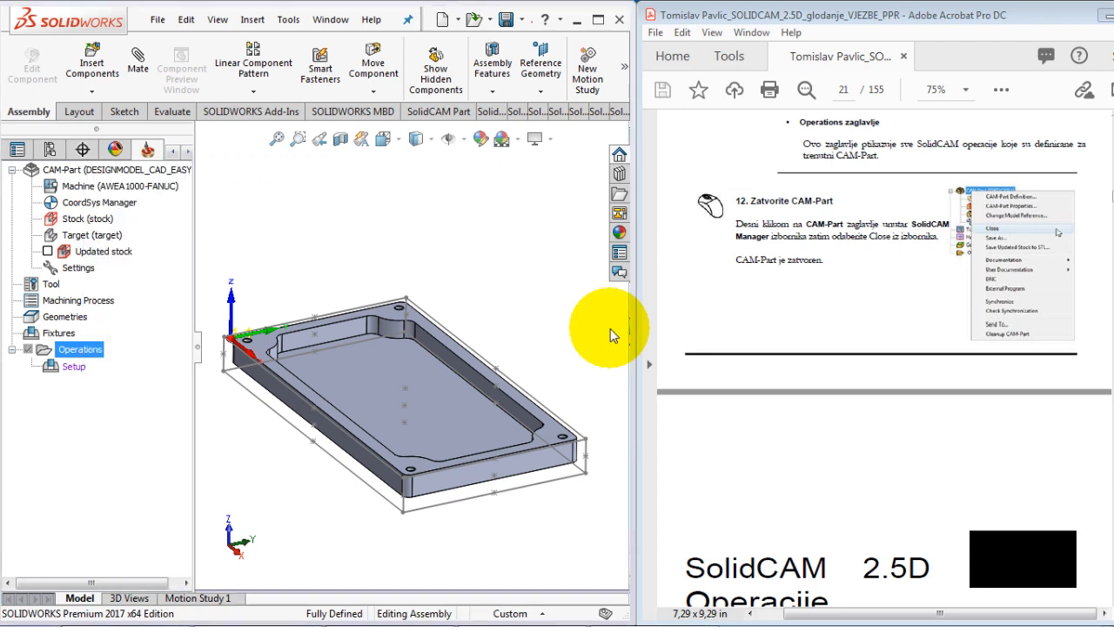
Step: Read the manual's chapter on SolidCAM 2.5D operation types and the start of Exercise 2 on opening the CAM-Part
click(778, 450)
scroll(829, 441, down, 2)
drag(830, 441, 789, 249)
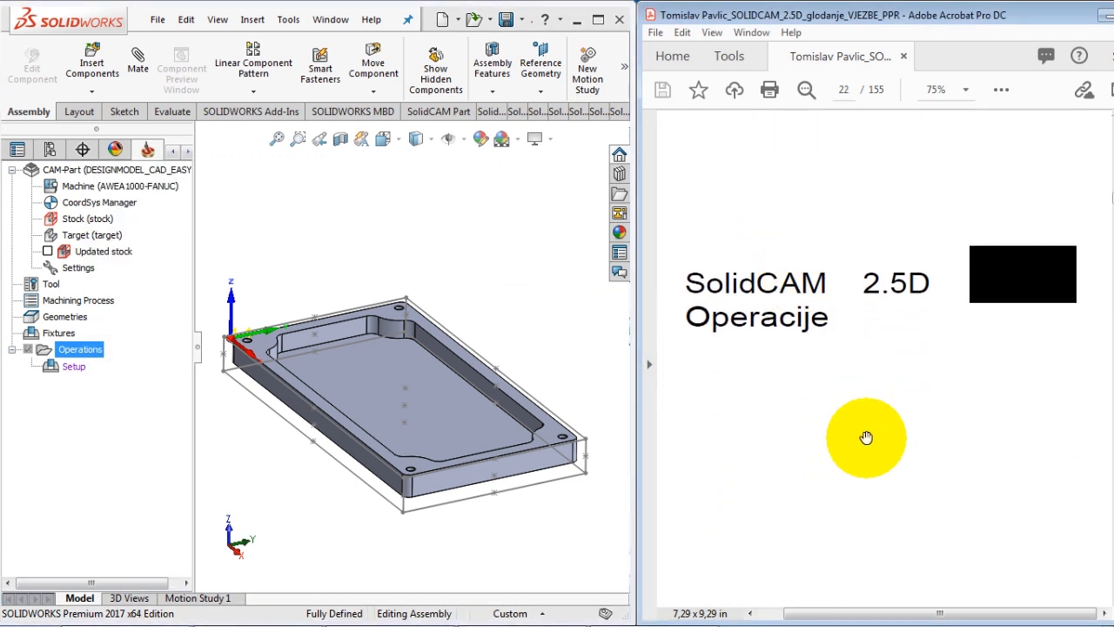
drag(867, 438, 820, 333)
scroll(829, 303, down, 10)
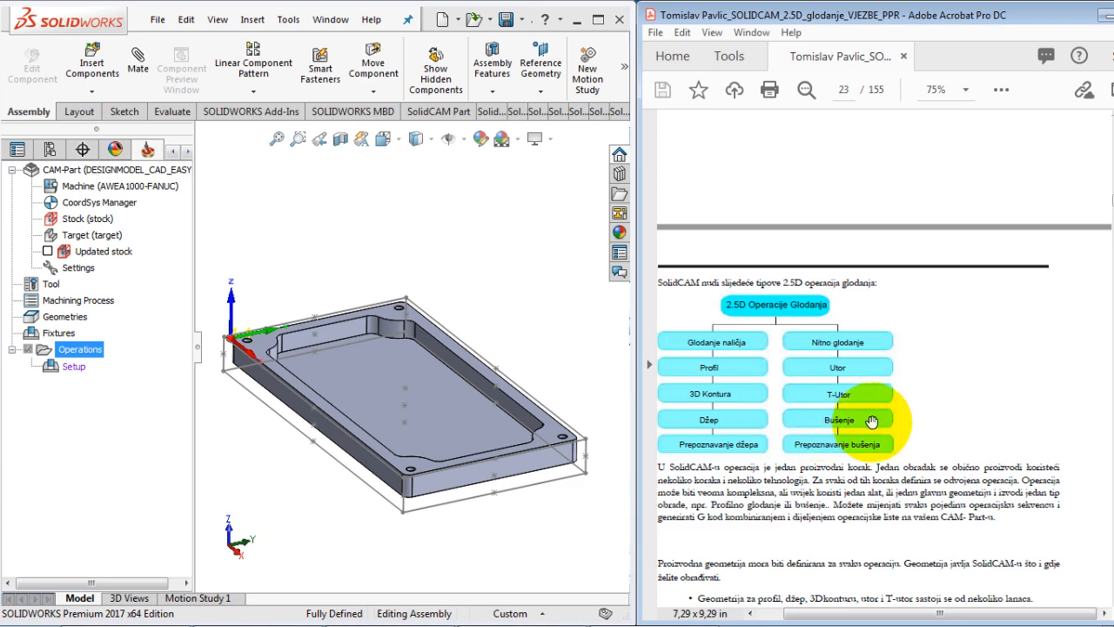
scroll(1045, 423, down, 10)
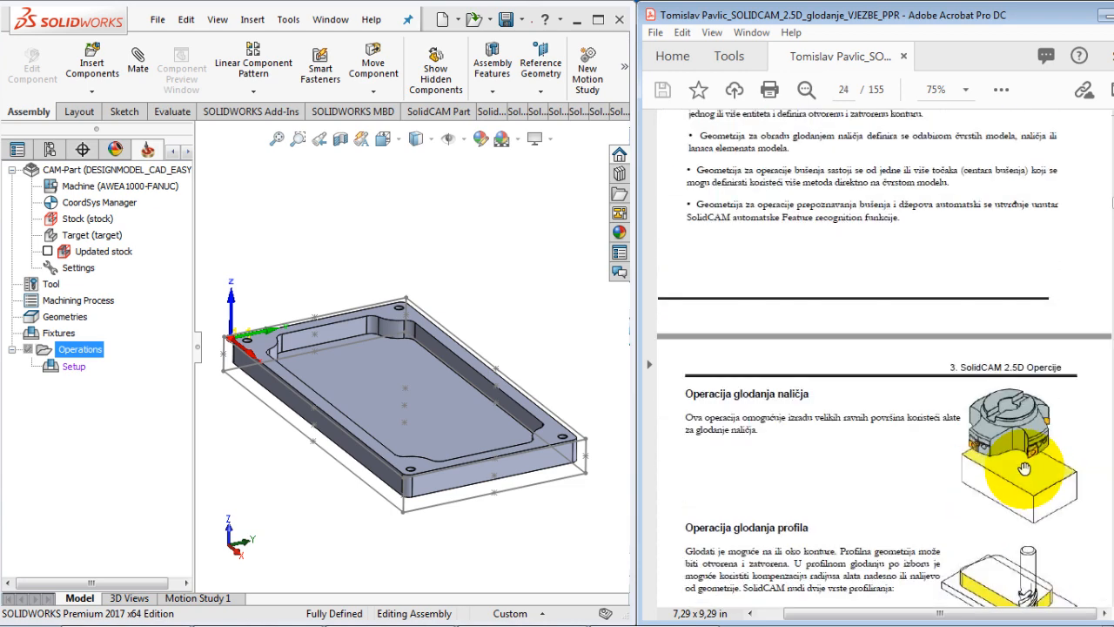
scroll(1024, 469, down, 3)
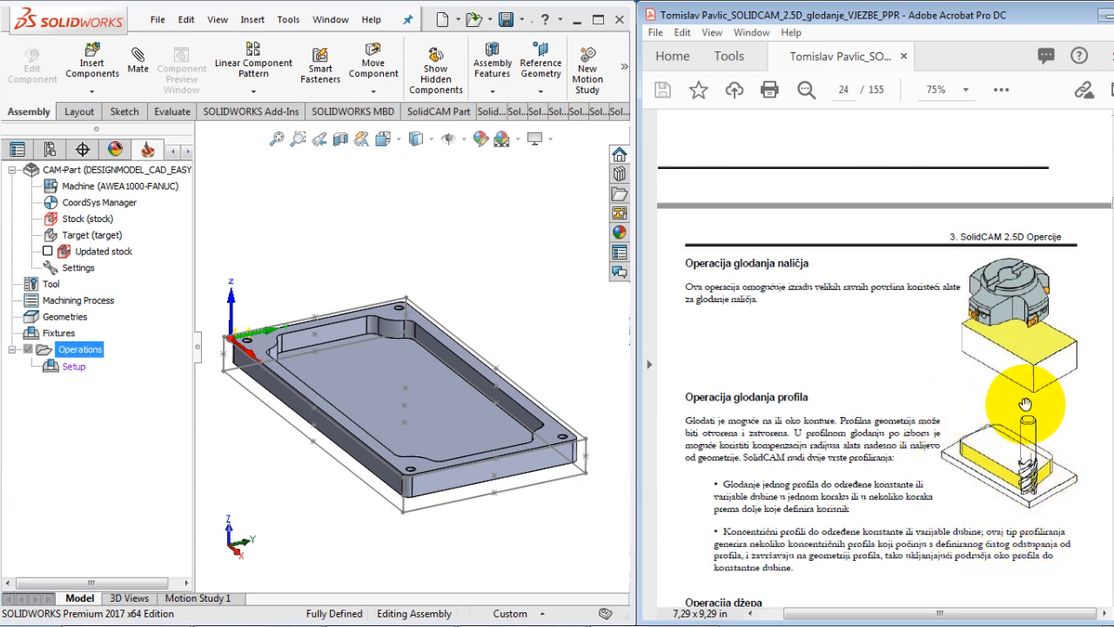
scroll(942, 453, down, 3)
drag(894, 531, 828, 365)
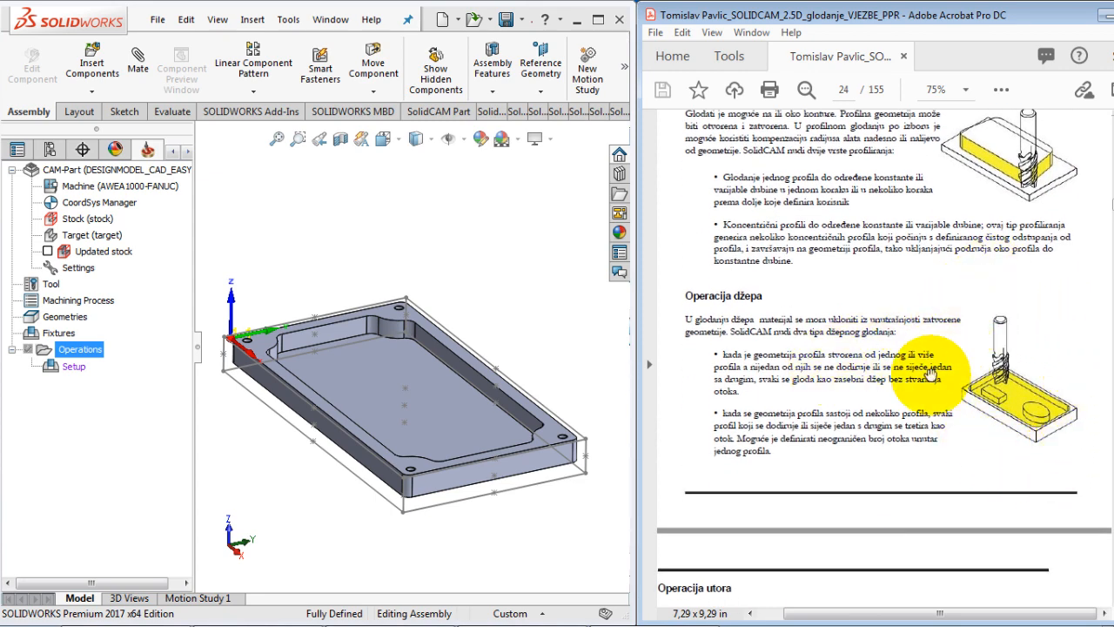
scroll(925, 392, down, 5)
scroll(911, 399, down, 5)
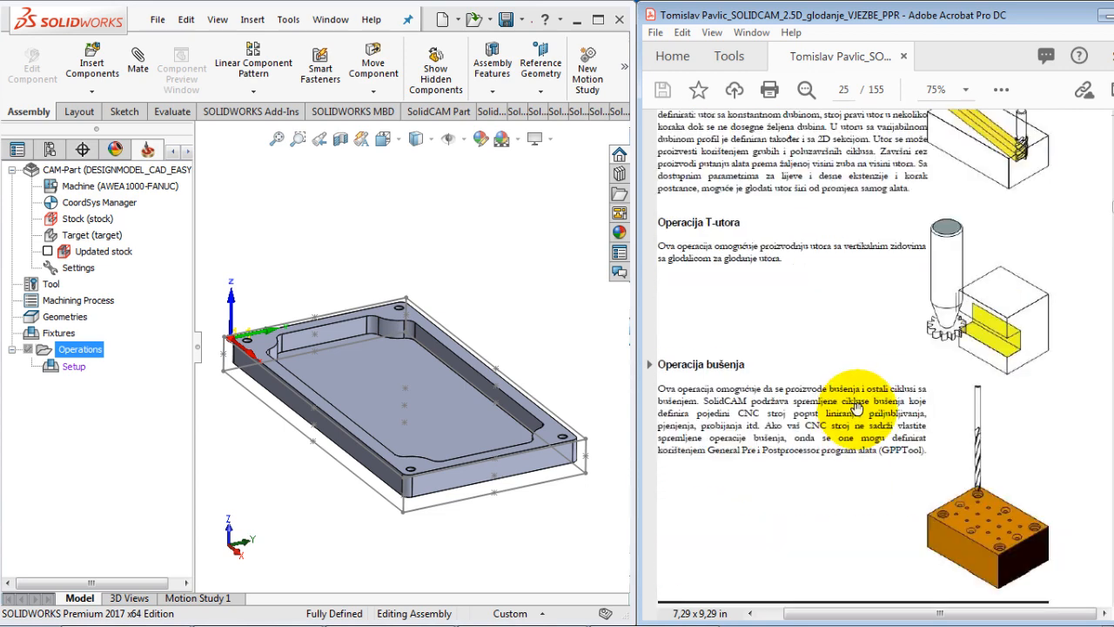
scroll(868, 414, down, 3)
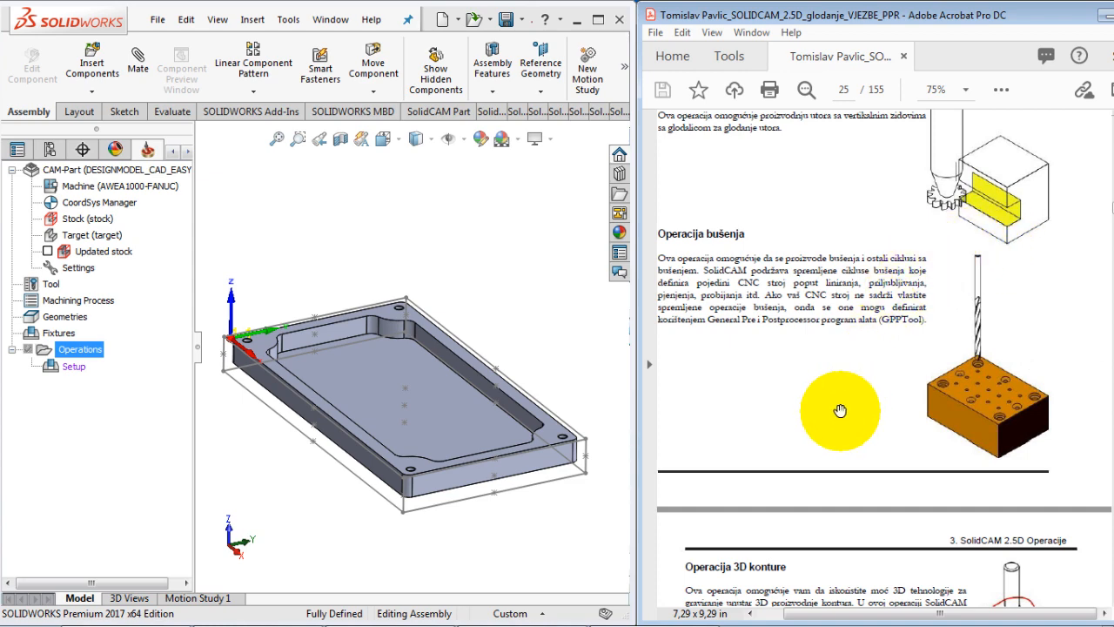
scroll(827, 397, down, 3)
scroll(801, 365, down, 13)
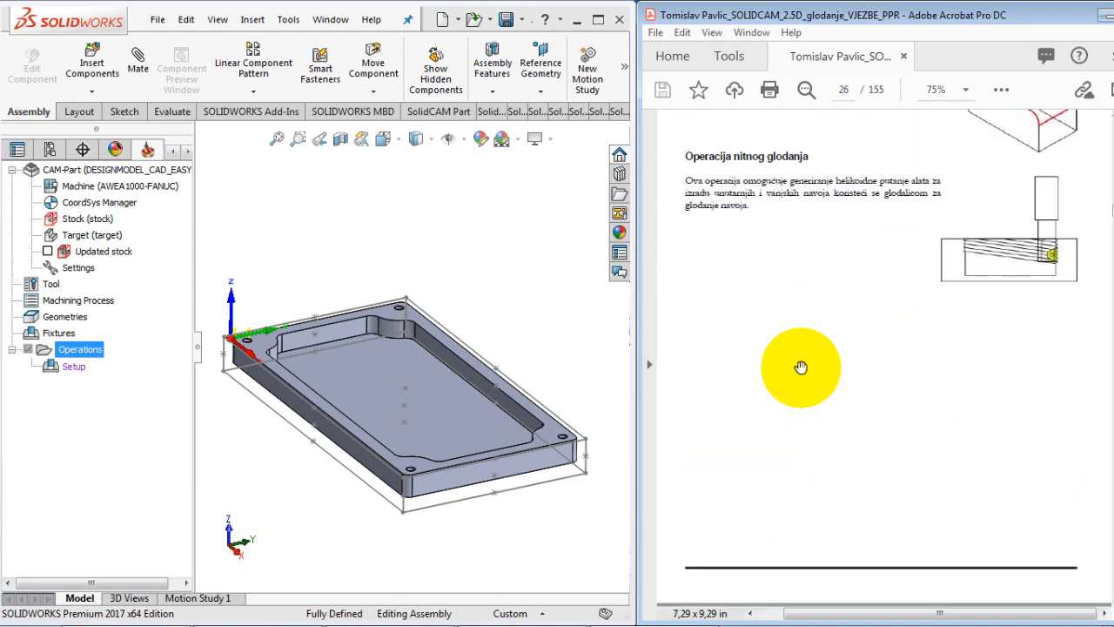
scroll(798, 368, down, 9)
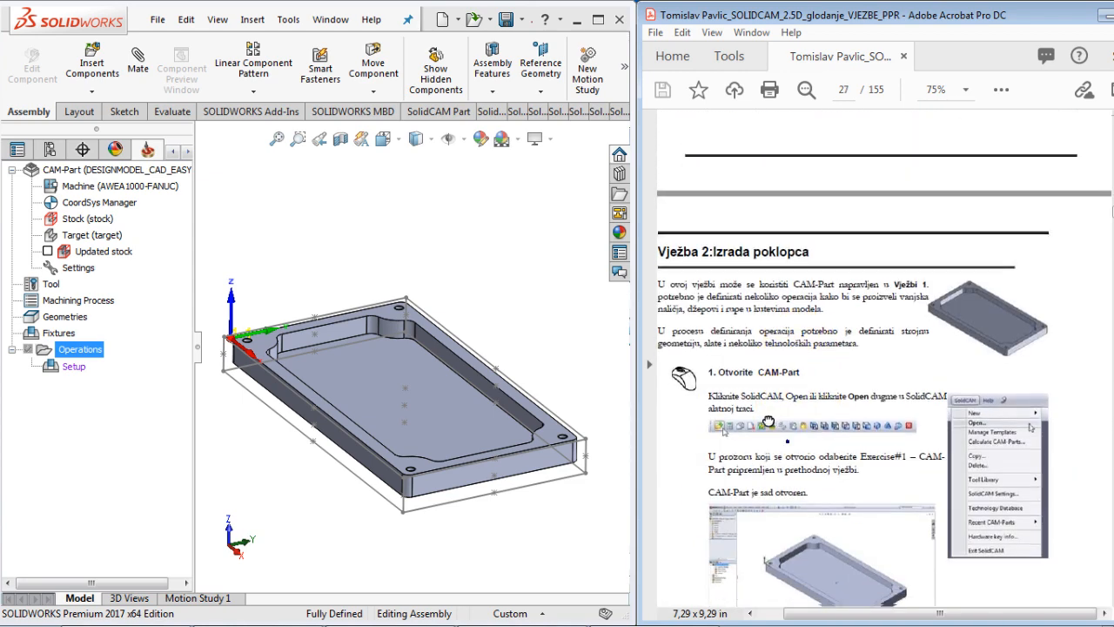
scroll(736, 315, down, 1)
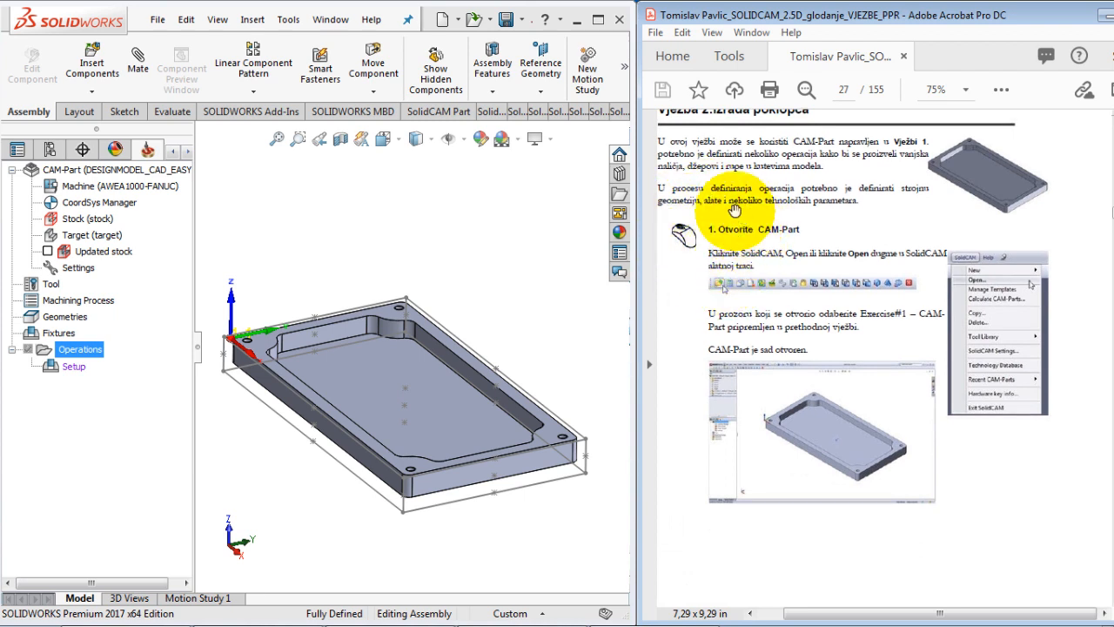
Step: Close the current CAM-Part and open DESIGNMODEL_CAD_EASY_2 from the SOLIDCAM_2.5D_MILLING_EASY folder in SolidCAM
click(155, 17)
click(174, 105)
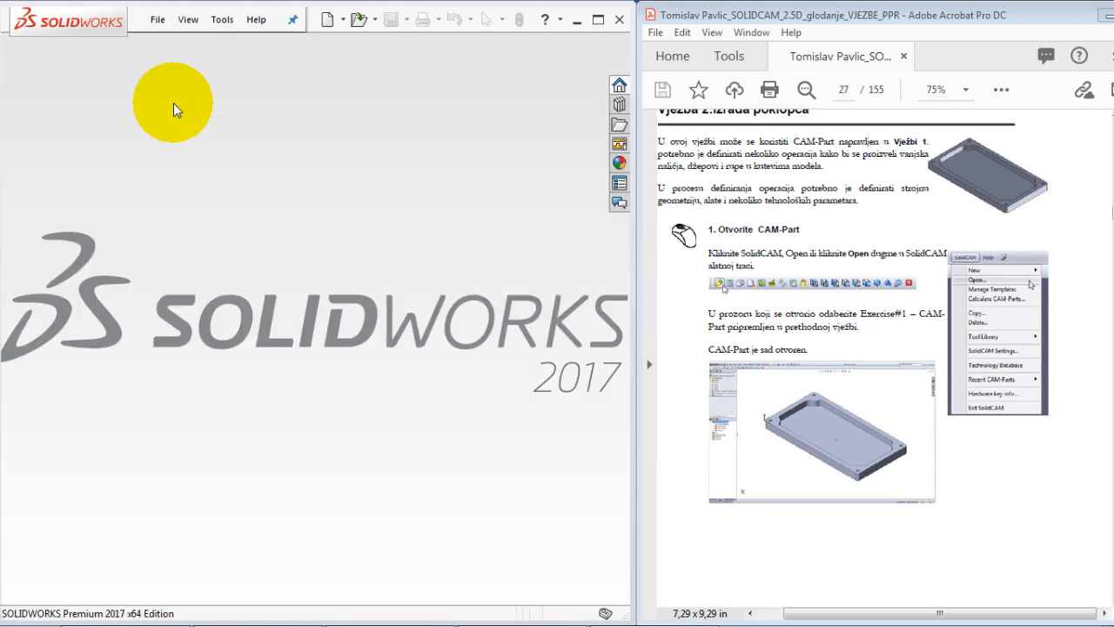
click(222, 19)
mouse_move(250, 83)
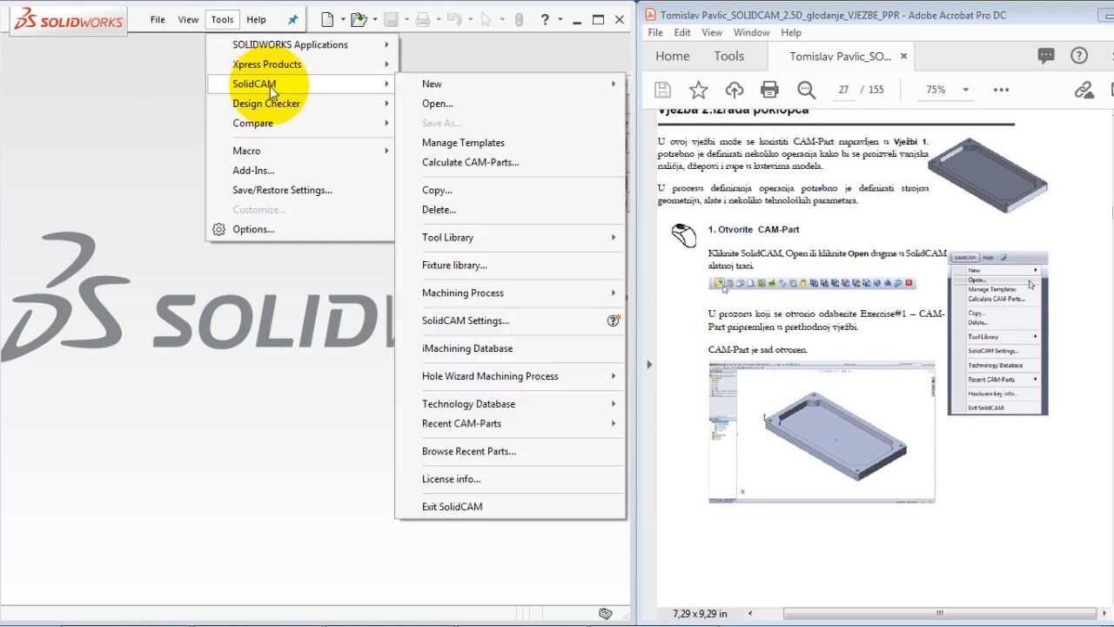
click(438, 104)
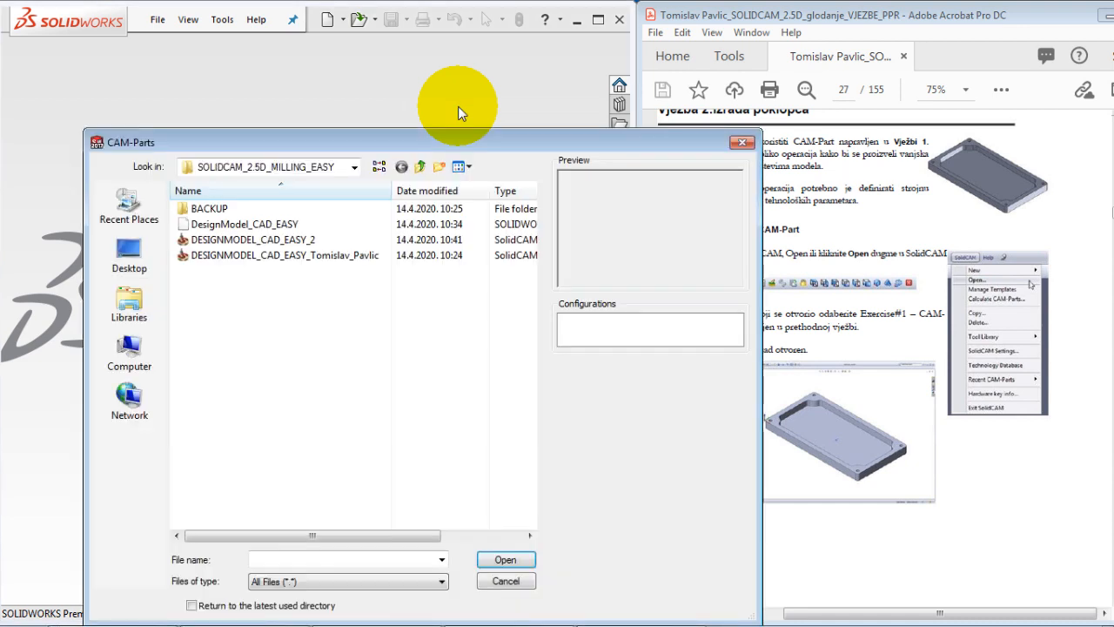
click(302, 239)
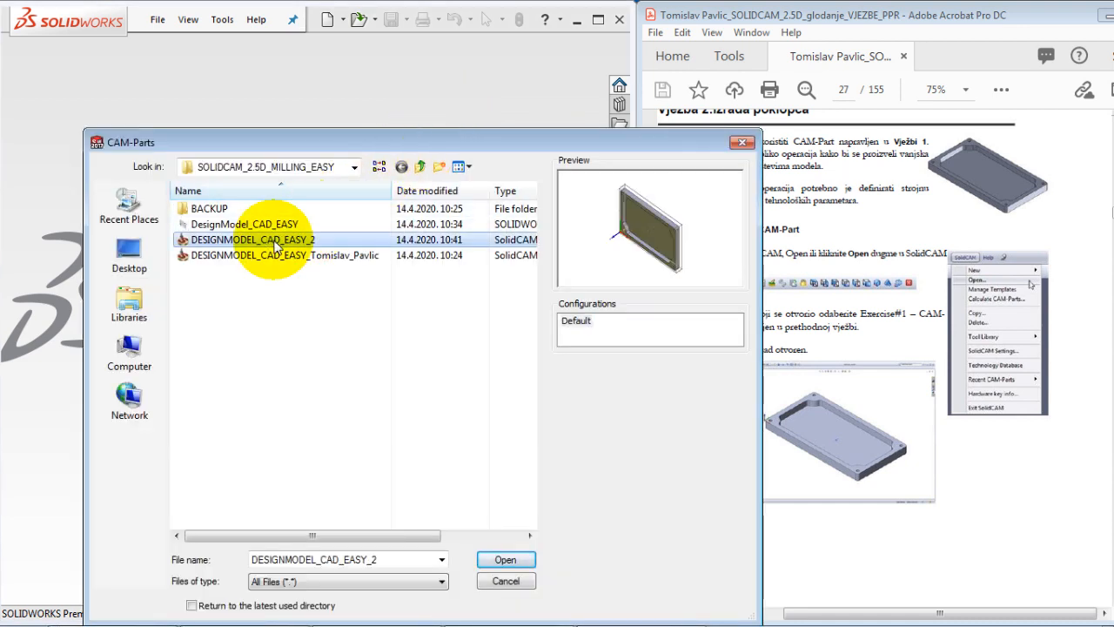
click(501, 560)
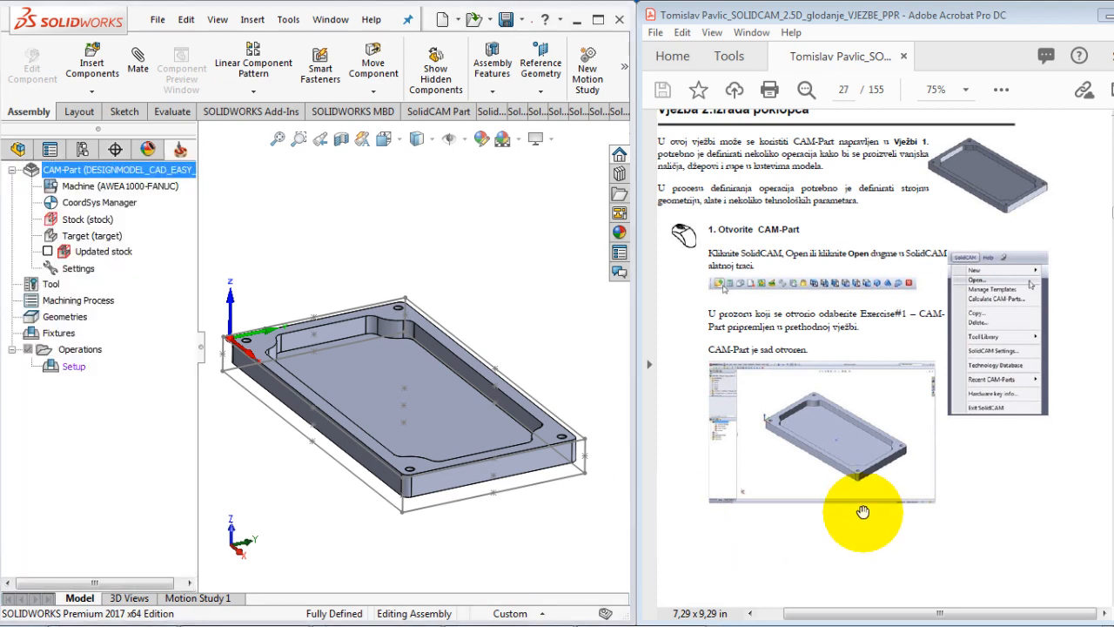
Step: Consult the manual's face milling section and add a Face milling operation to the CAM-Part's operations
scroll(857, 514, down, 10)
scroll(853, 514, down, 3)
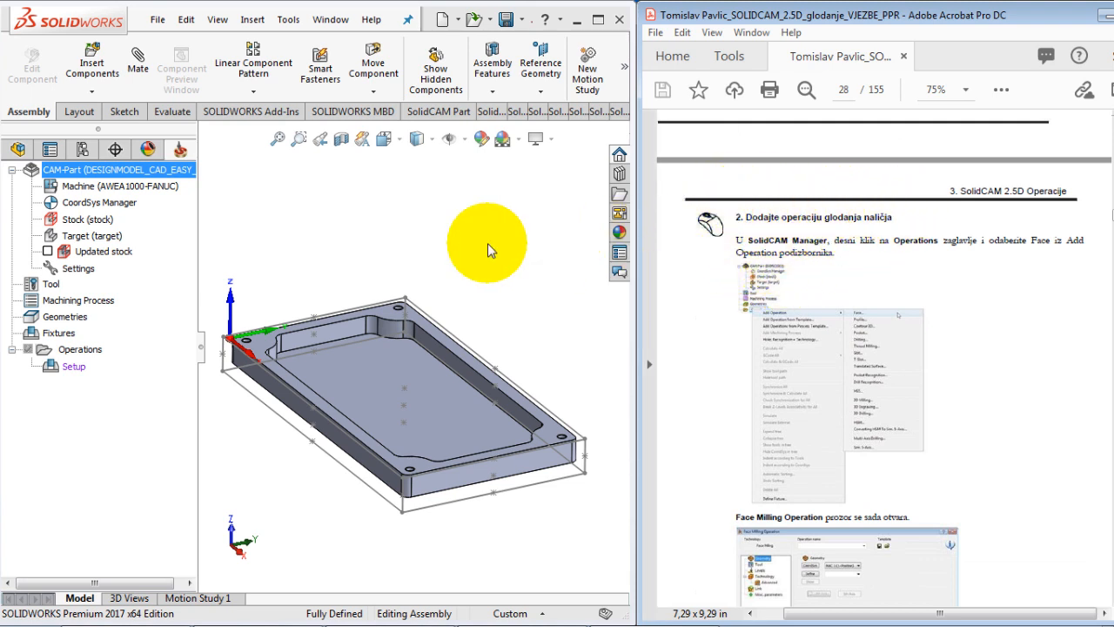
click(64, 351)
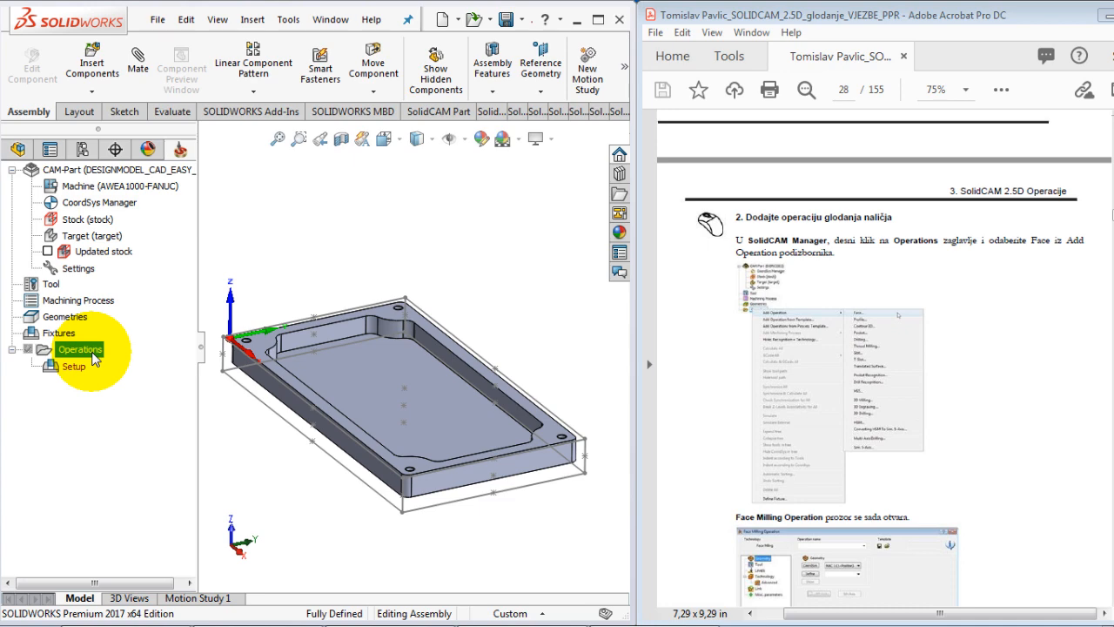
right_click(94, 359)
mouse_move(252, 215)
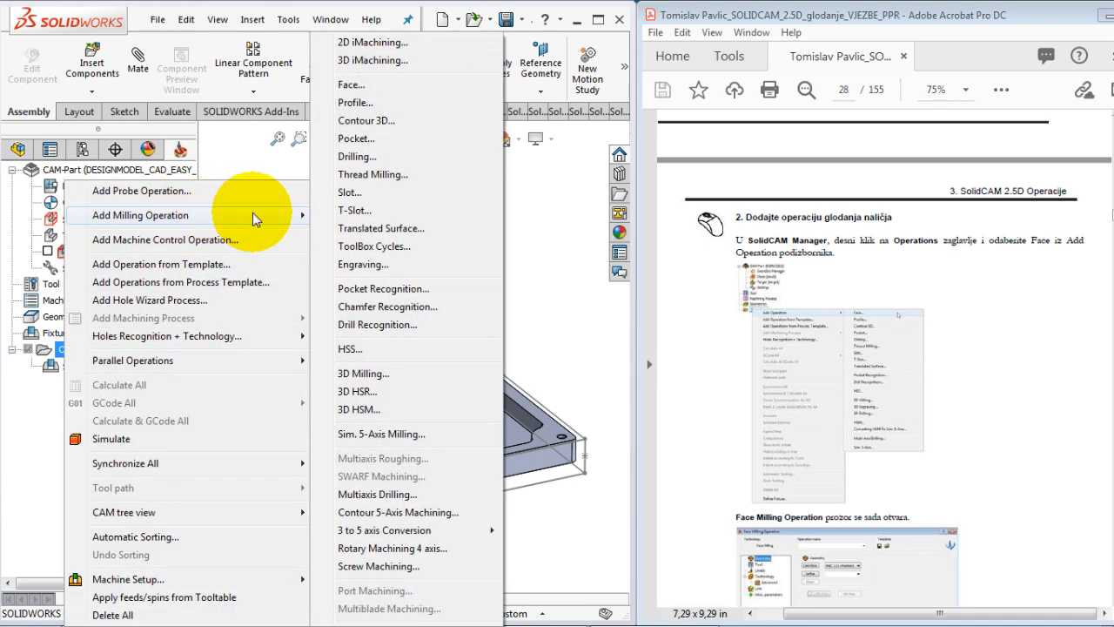
click(407, 84)
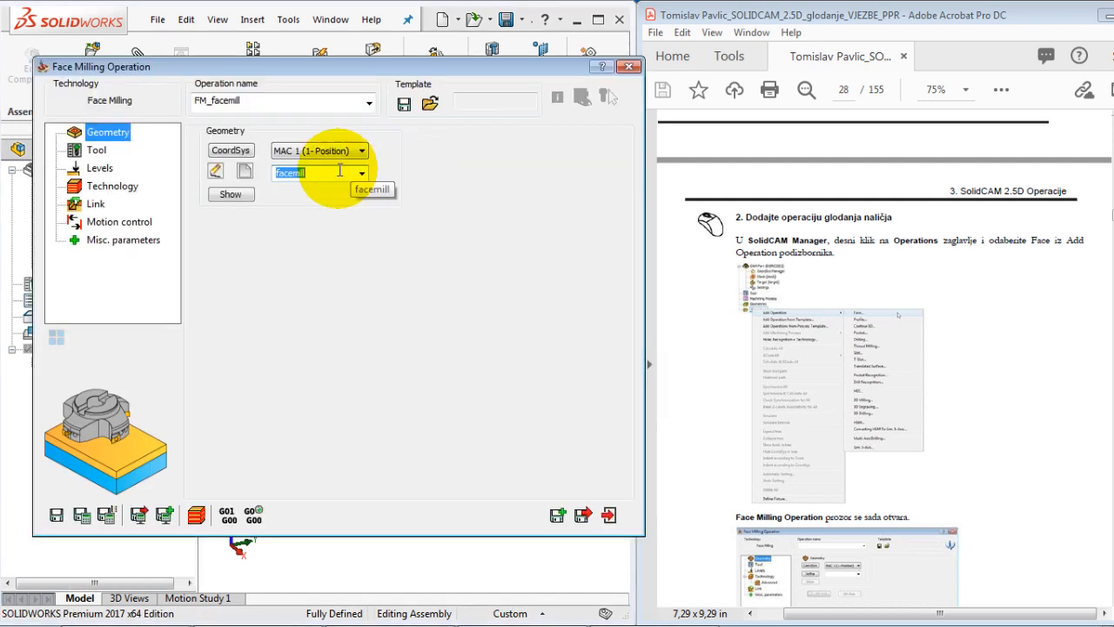
Step: Rename the face milling operation as OPERACIJA_facemill
drag(242, 103, 174, 105)
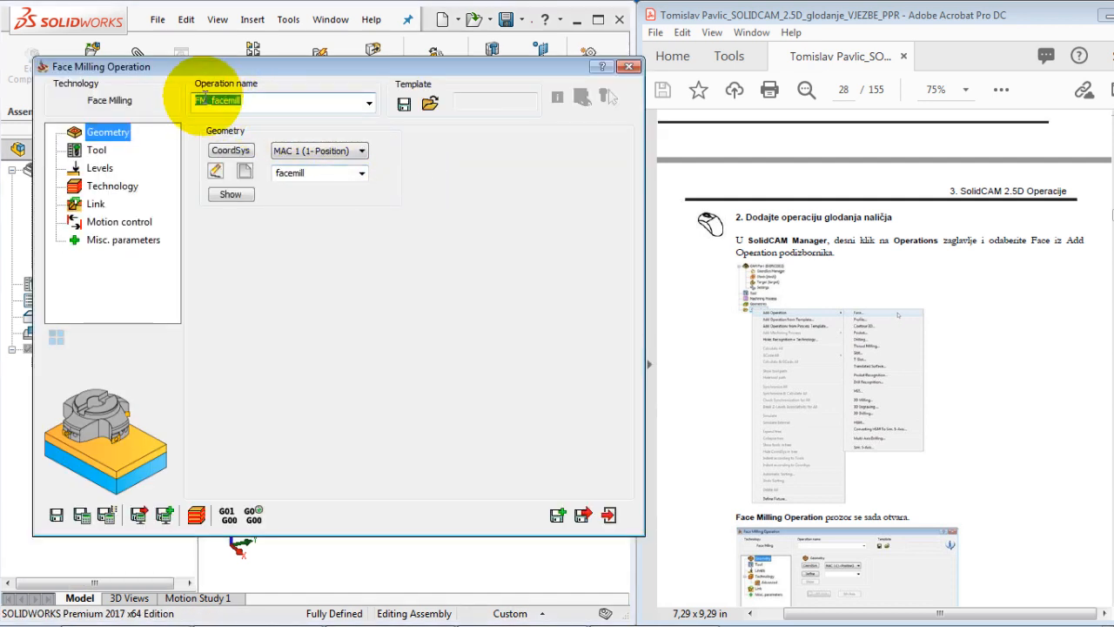
click(211, 101)
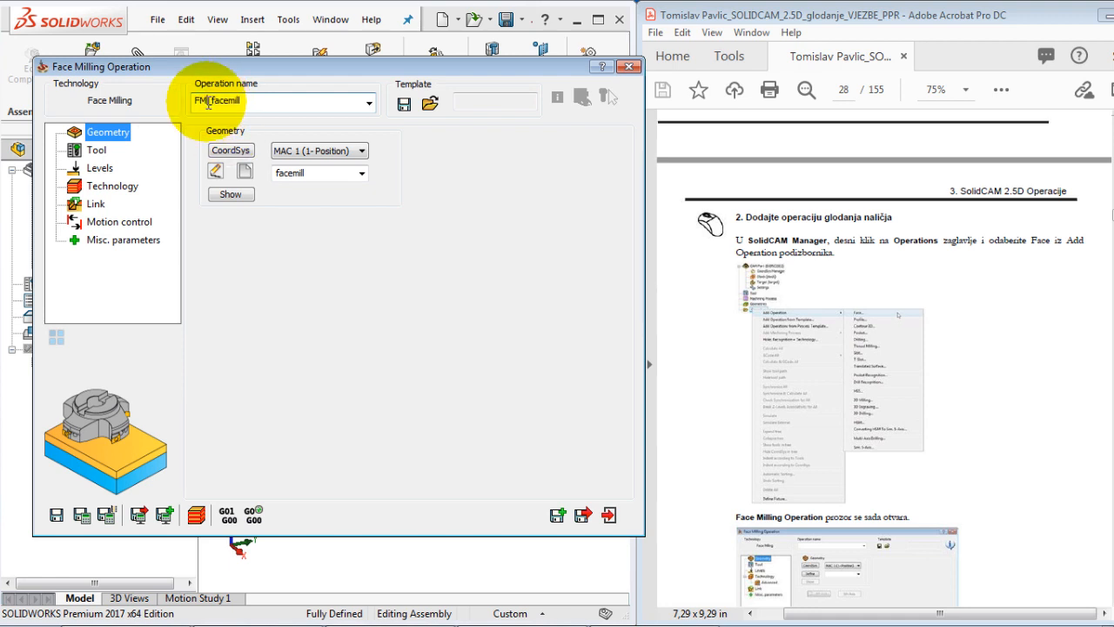
click(207, 102)
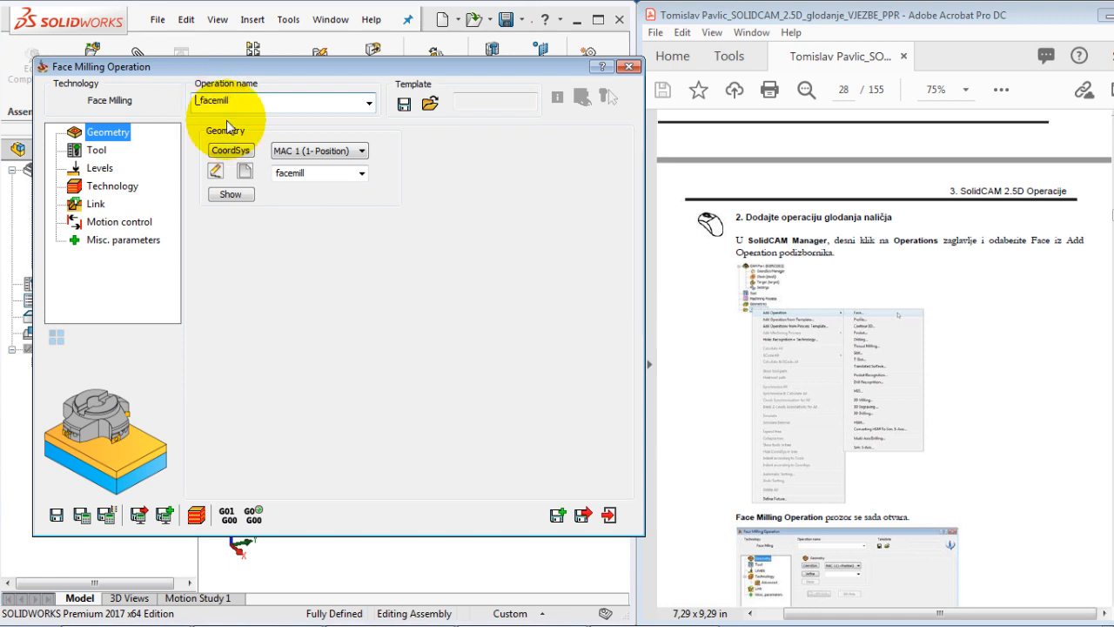
text(OPERACIJA_)
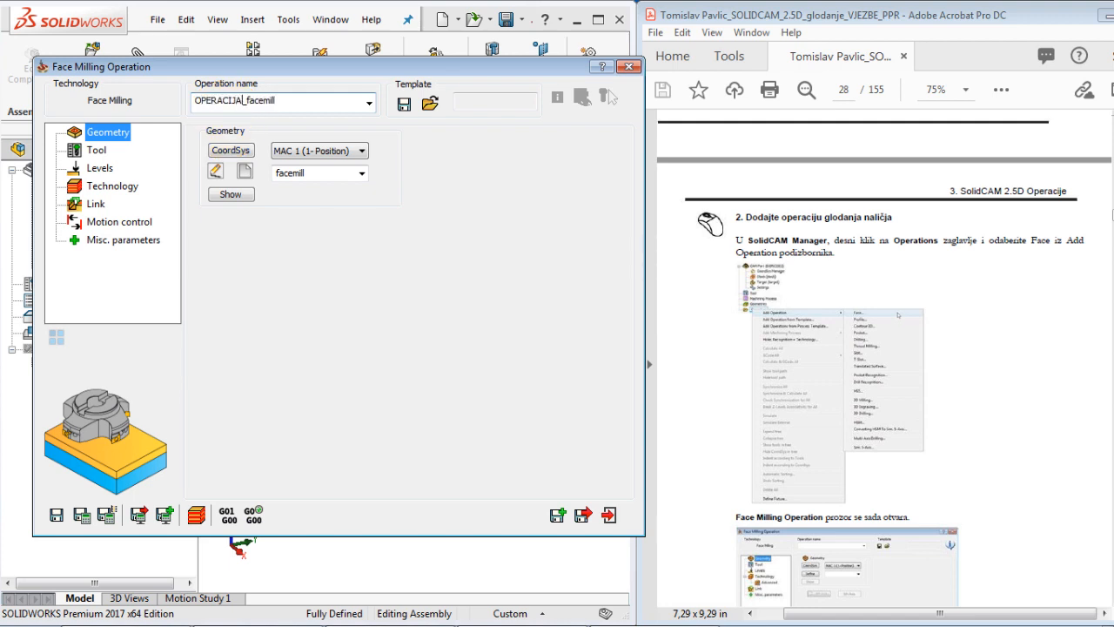
Step: Create a new face milling geometry named facemill and set its type to Faces
click(247, 174)
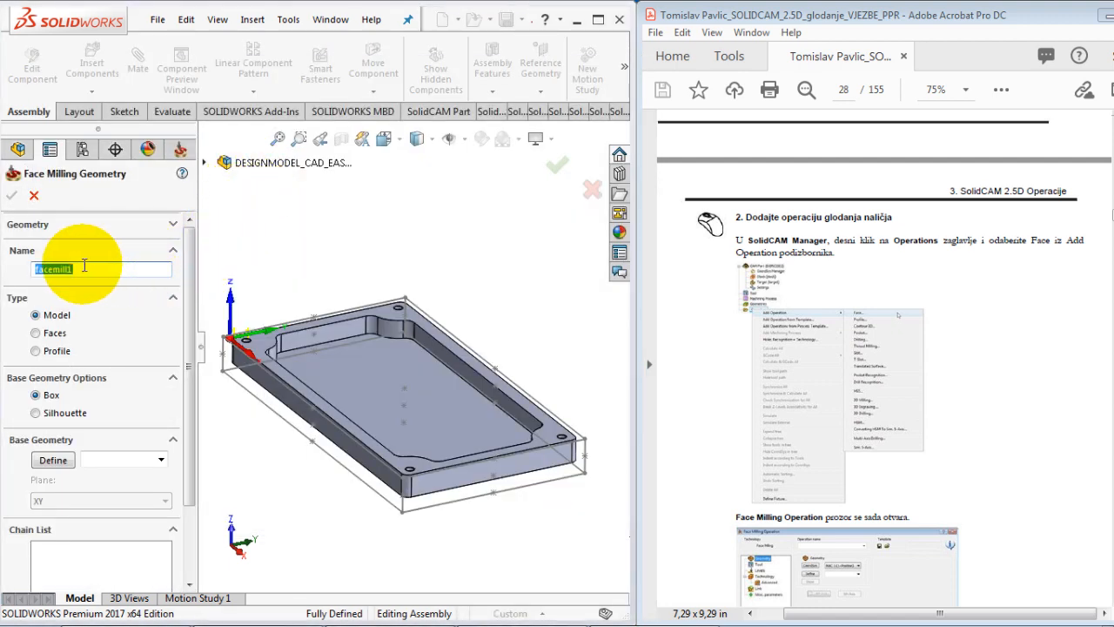
click(84, 269)
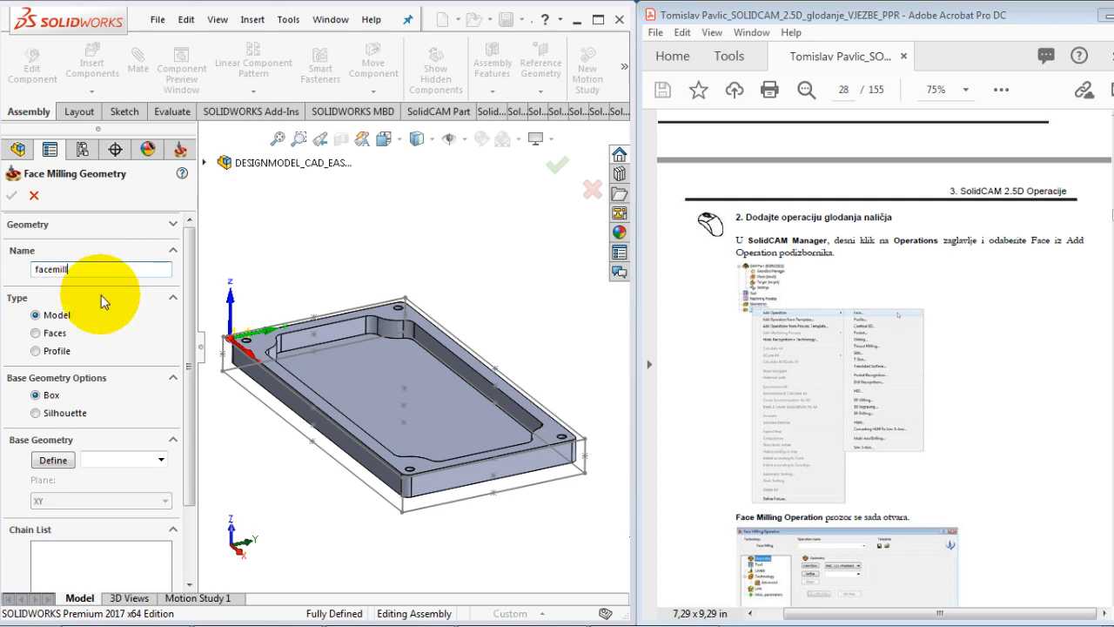
click(46, 336)
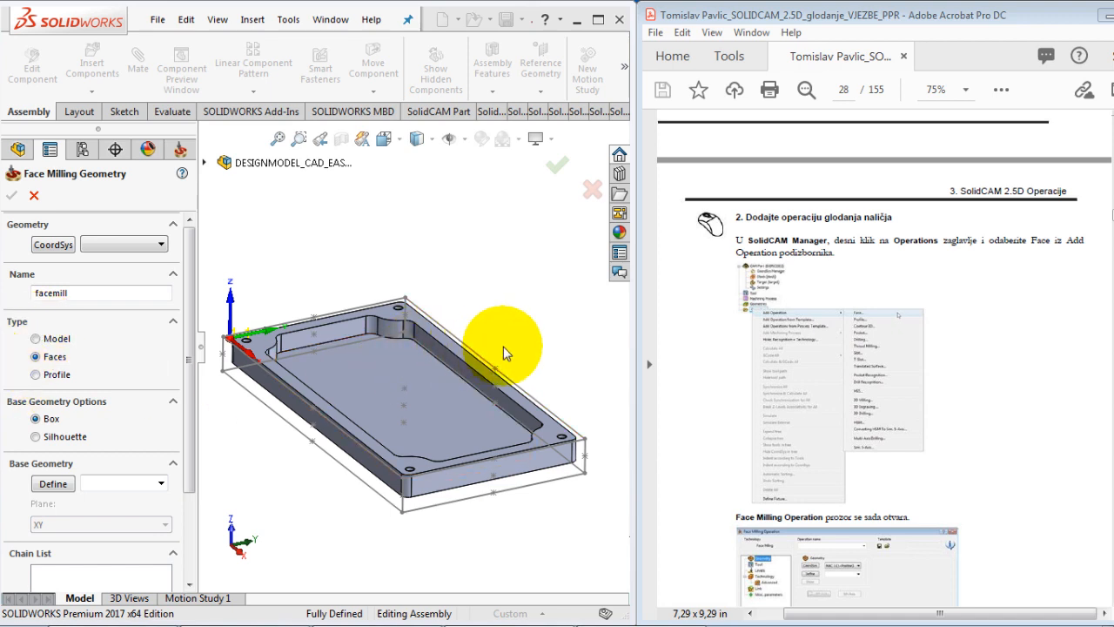
Step: Define the base geometry by selecting the cover's top face and accept the face selection
click(268, 346)
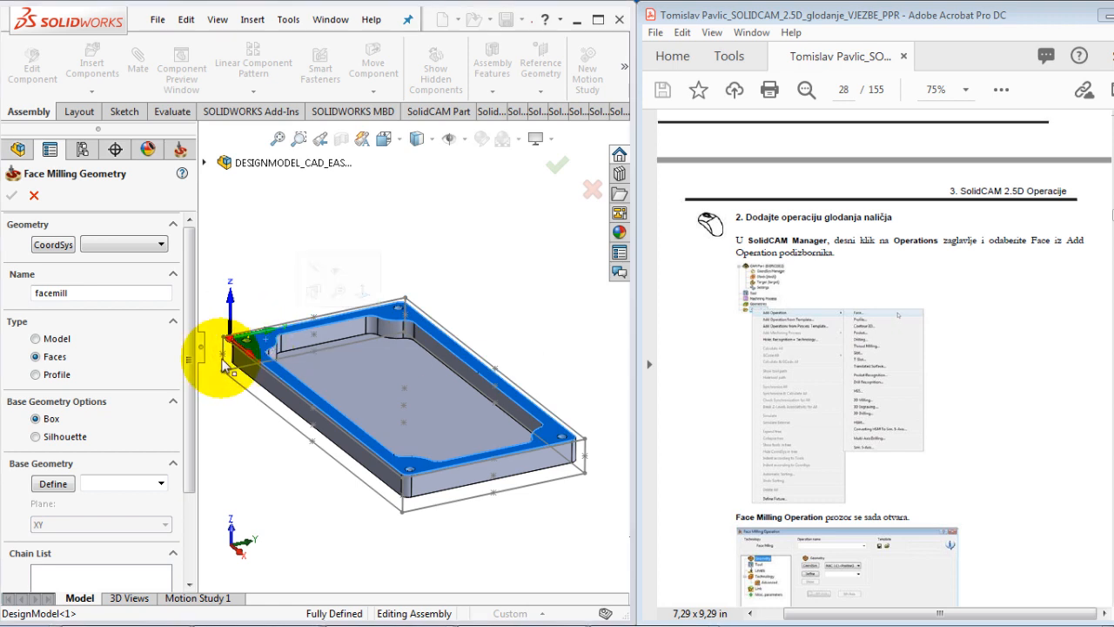
drag(191, 348, 190, 446)
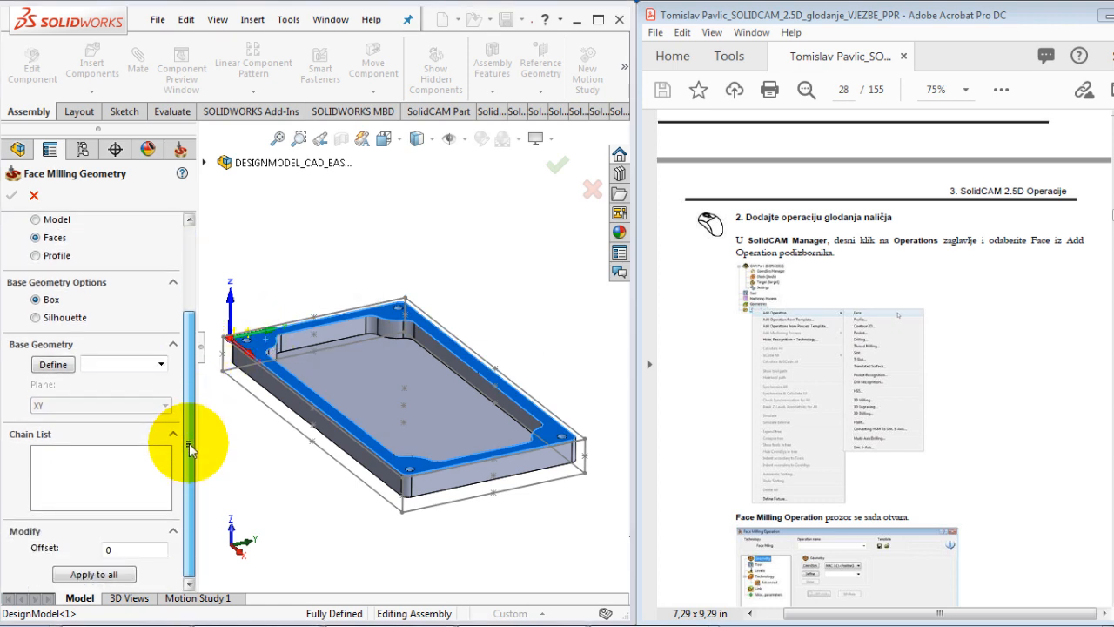
click(54, 365)
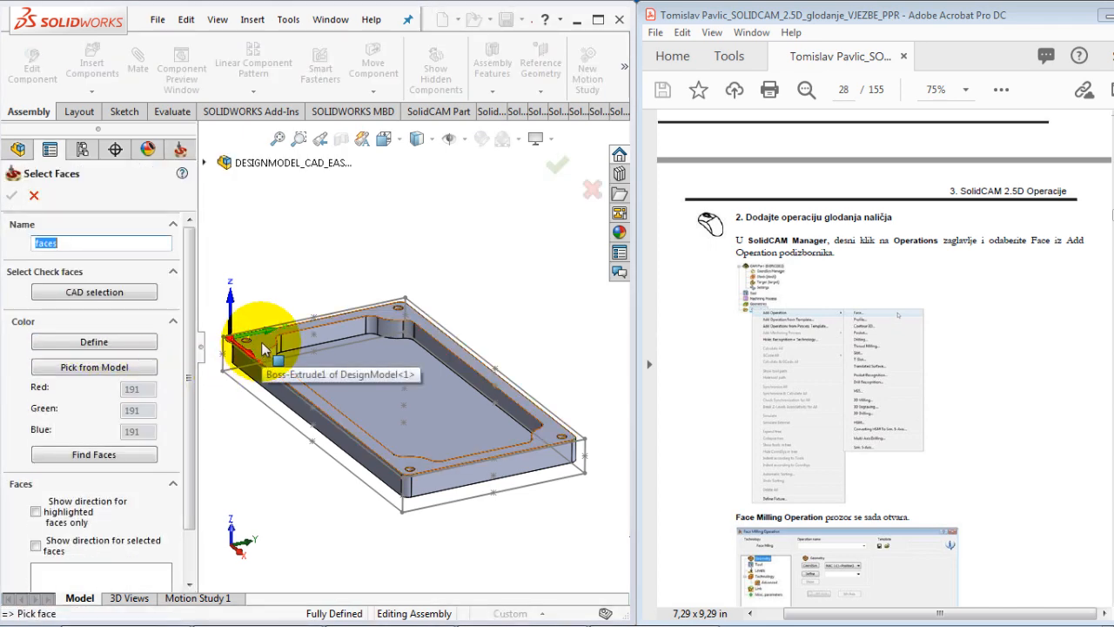
click(262, 345)
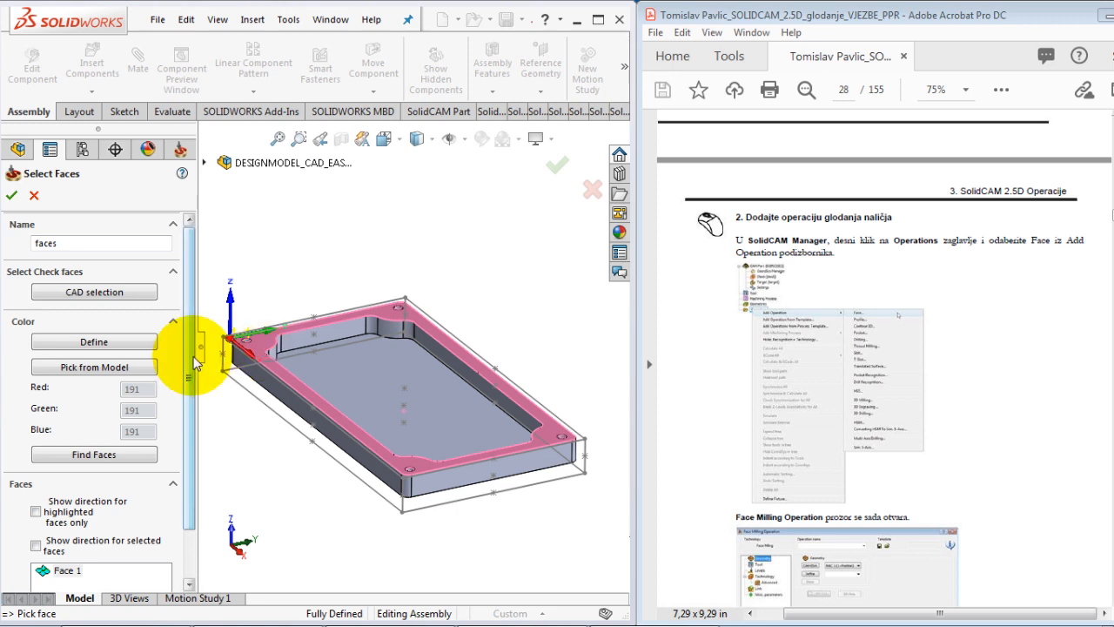
scroll(190, 383, down, 2)
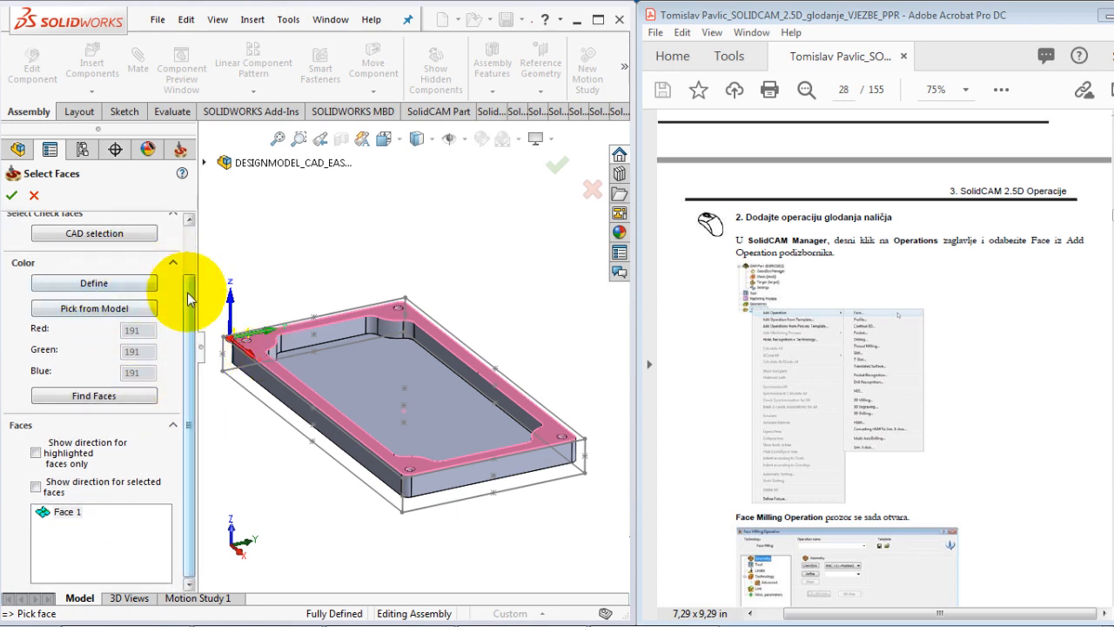
scroll(190, 297, up, 2)
click(11, 195)
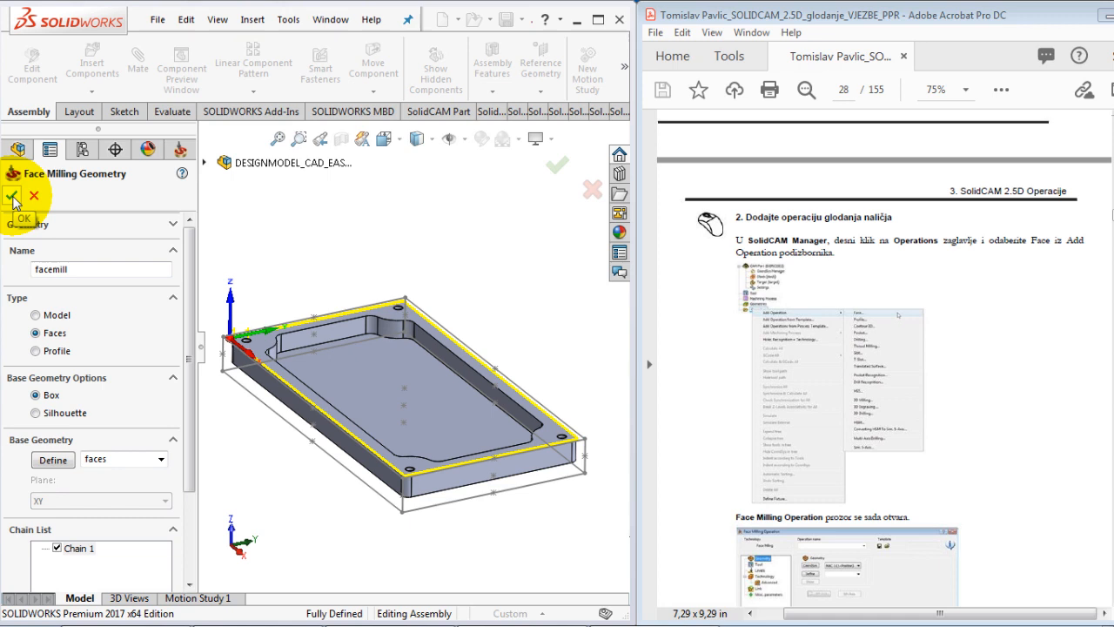
Step: Try to confirm the facemill geometry, review its chain and offset settings, and retry the confirmation
click(11, 195)
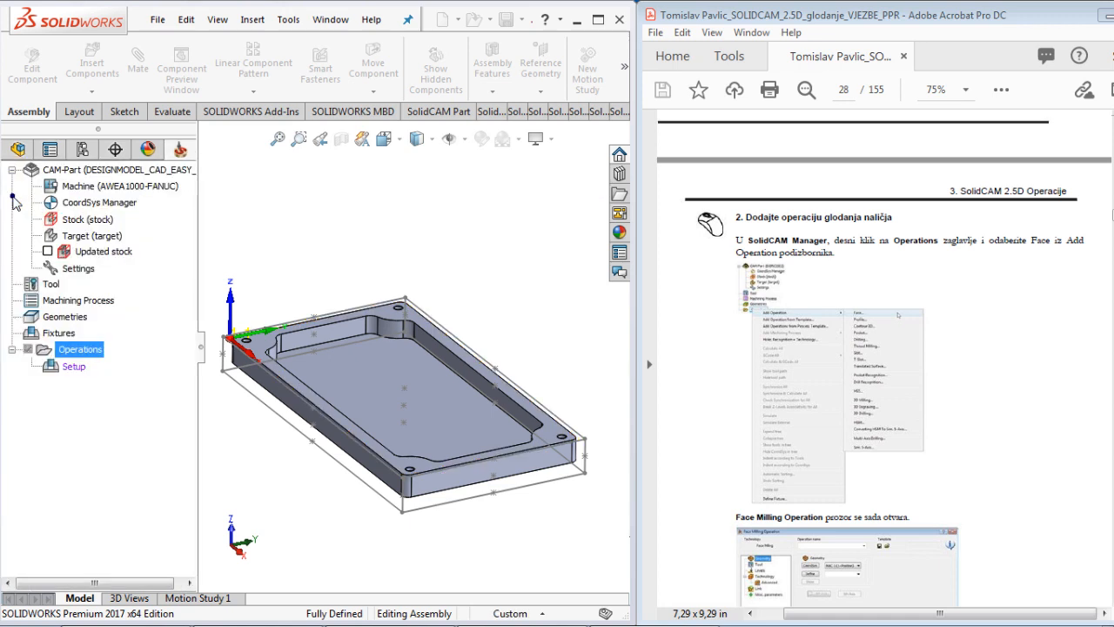
click(204, 256)
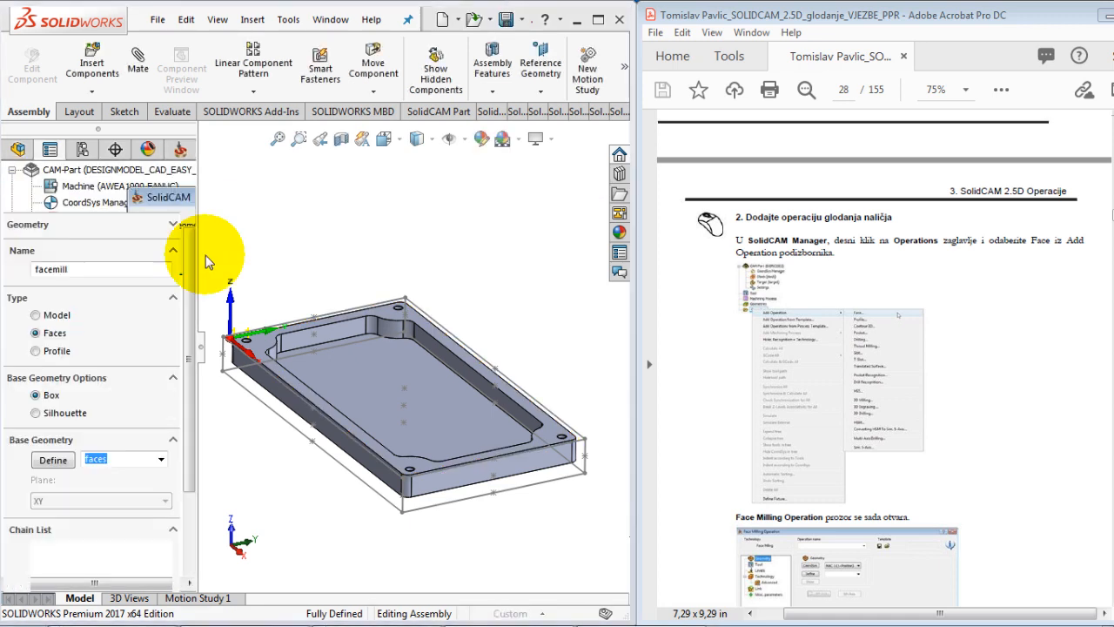
scroll(181, 329, down, 3)
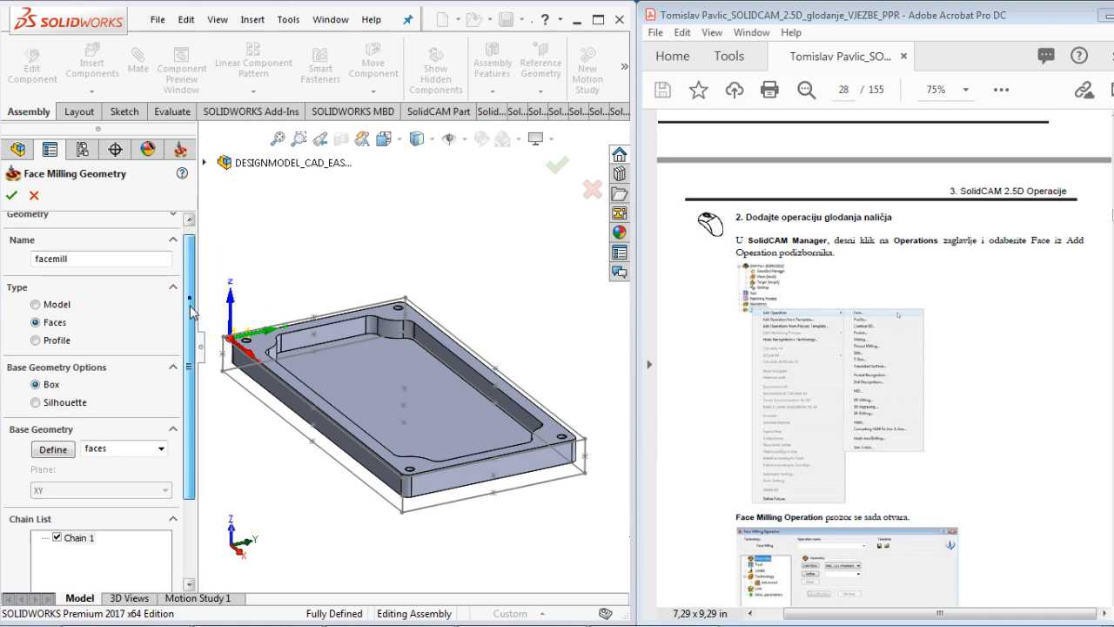
drag(190, 343, 191, 399)
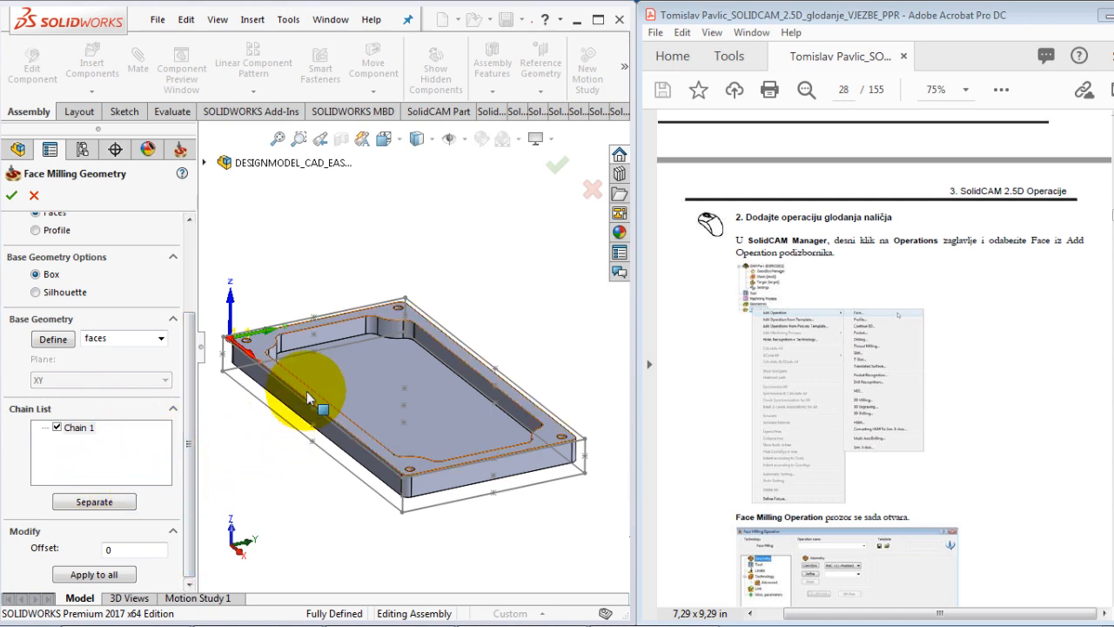
mouse_move(503, 341)
middle_down()
mouse_move(492, 330)
mouse_move(511, 342)
middle_up()
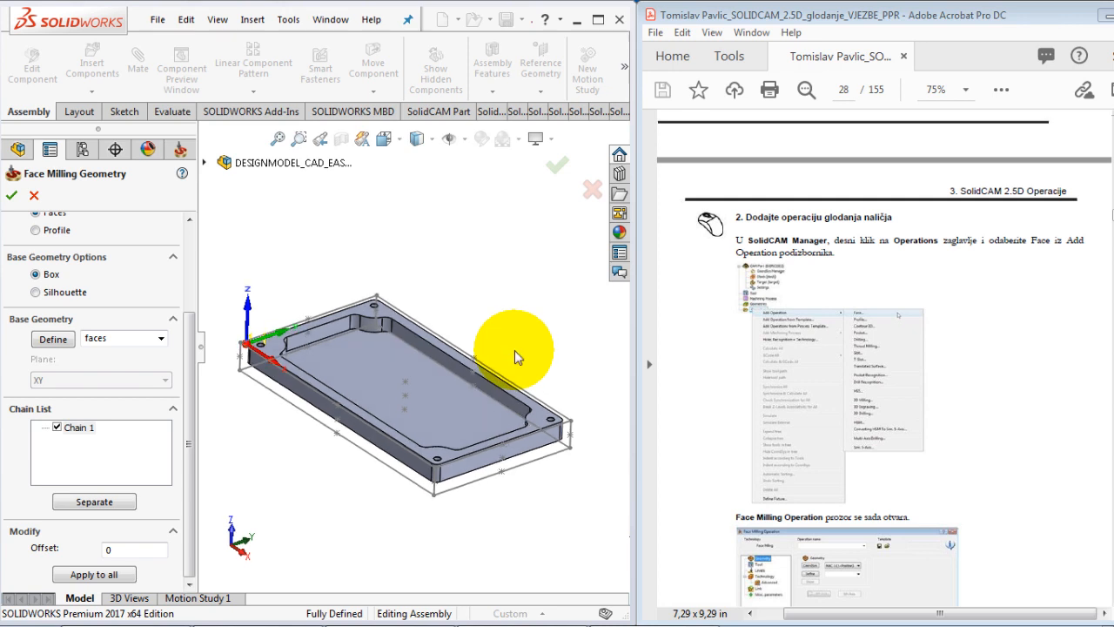
click(12, 197)
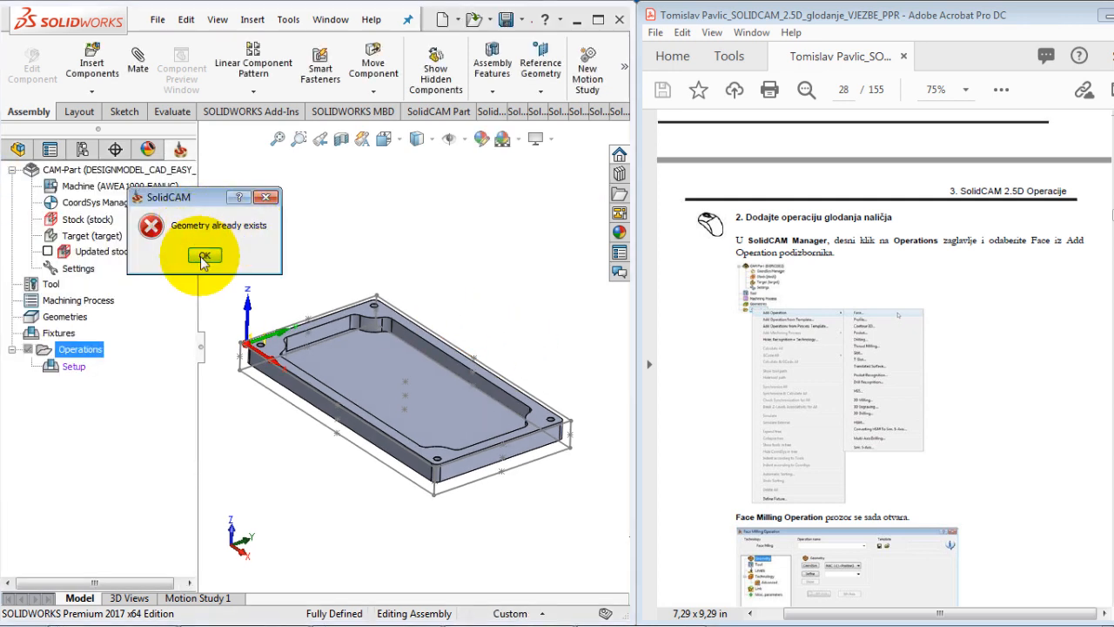
click(205, 254)
Step: Uncheck all chains in the face milling geometry's chain list
drag(188, 299, 187, 386)
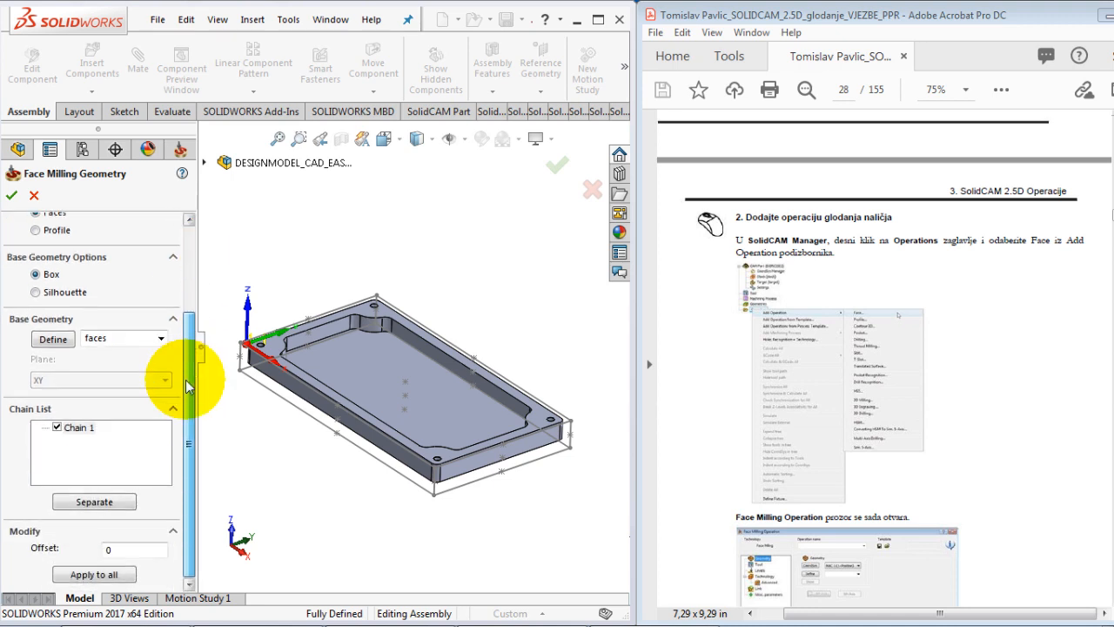
right_click(76, 429)
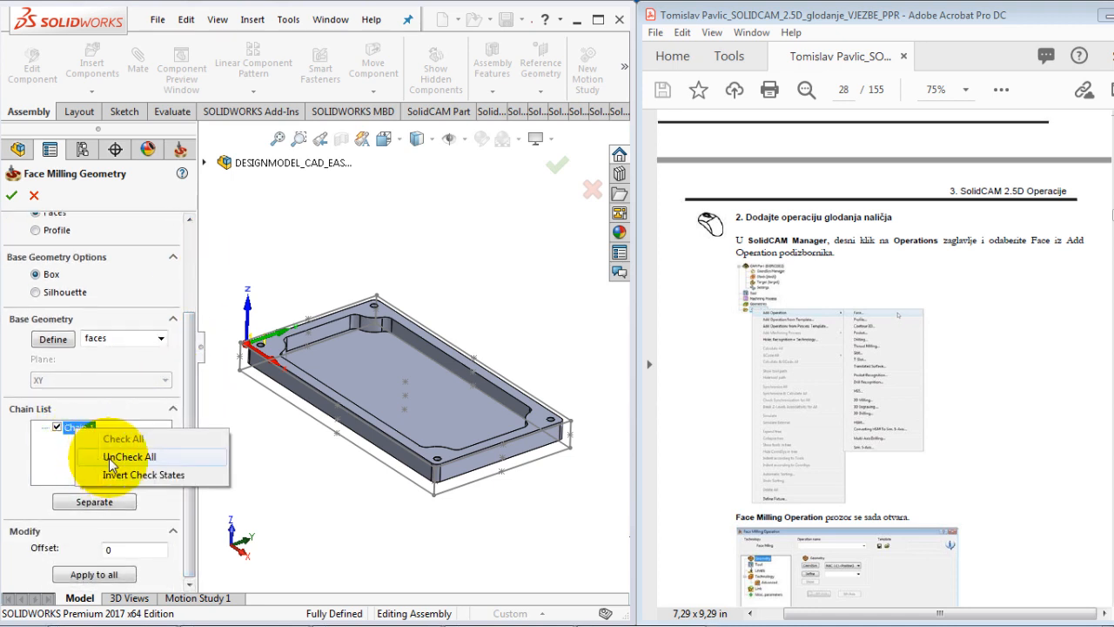
click(111, 456)
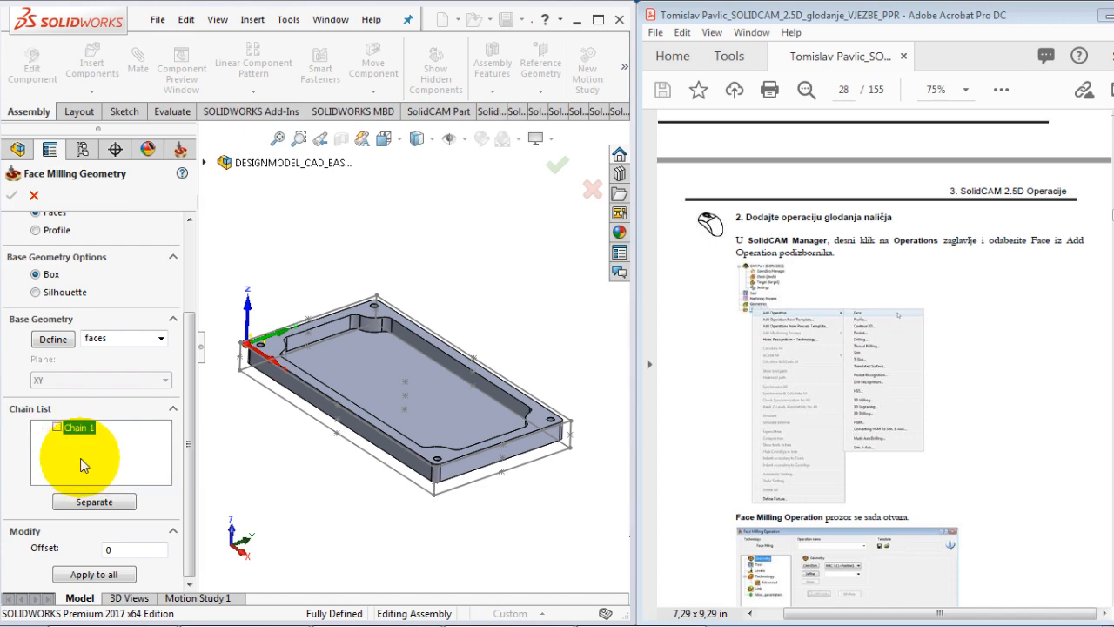
Step: Add the cover's pocket floor to the faces defining the face milling base geometry and accept the selection
click(54, 338)
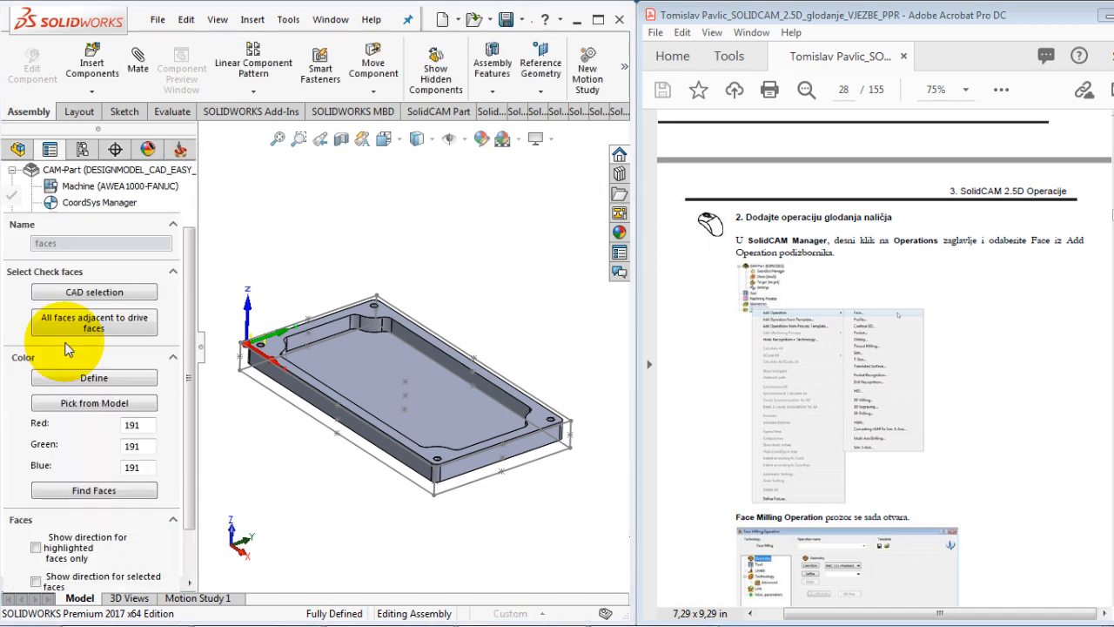
click(69, 348)
click(100, 293)
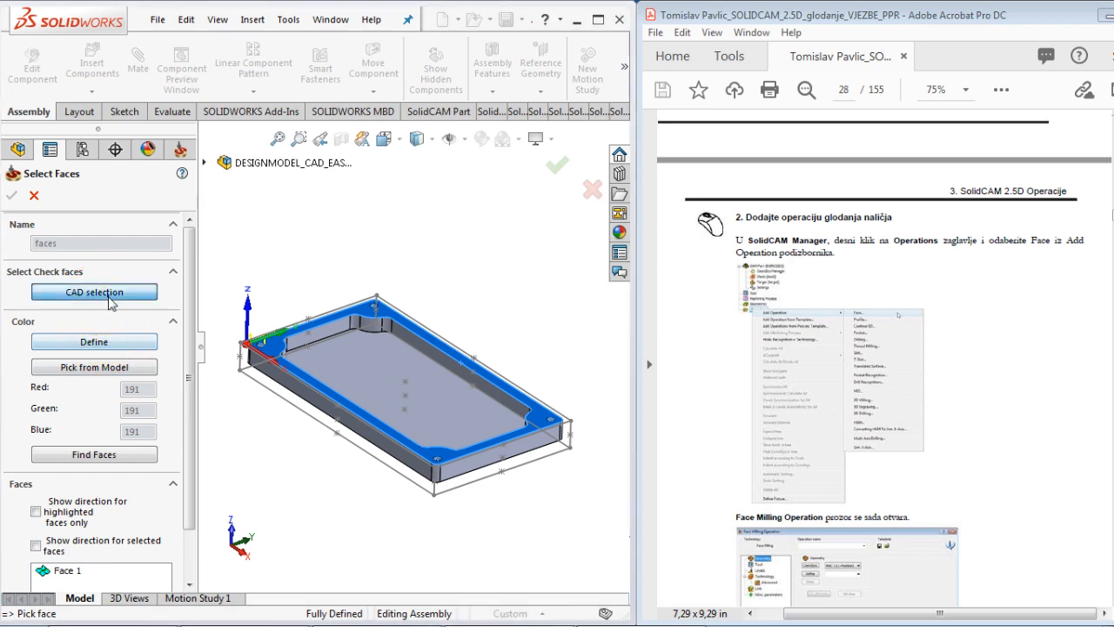
click(326, 364)
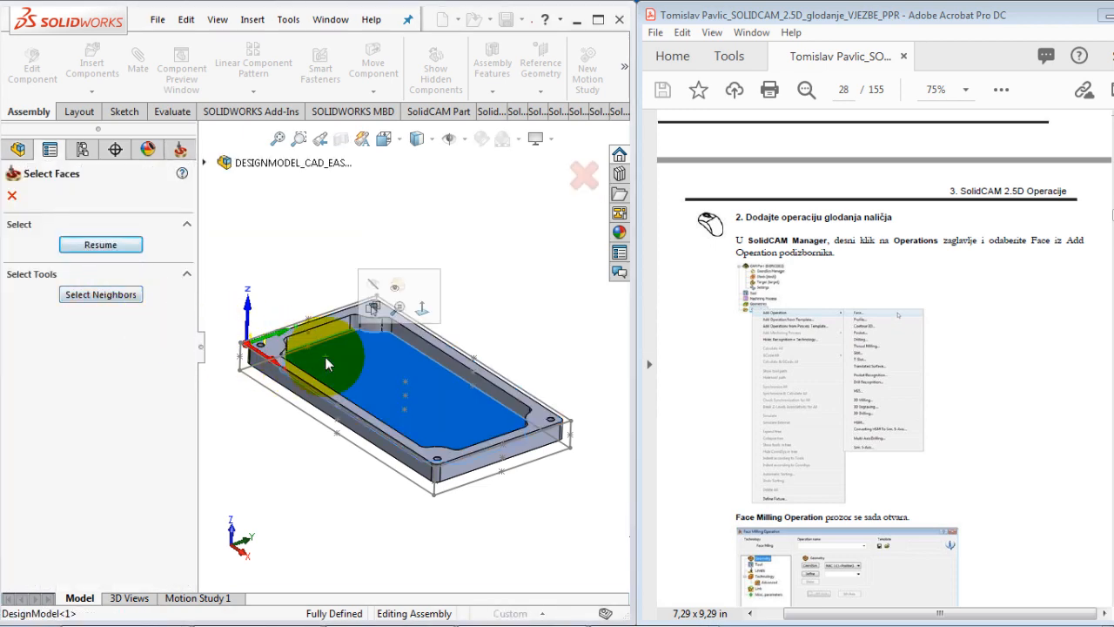
click(102, 245)
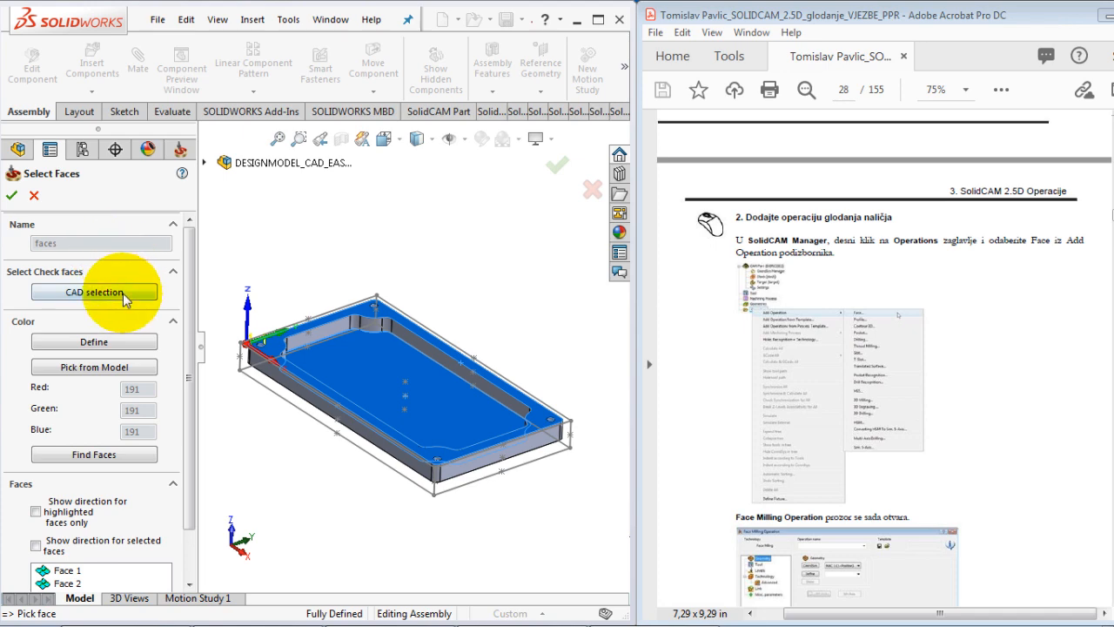
click(12, 196)
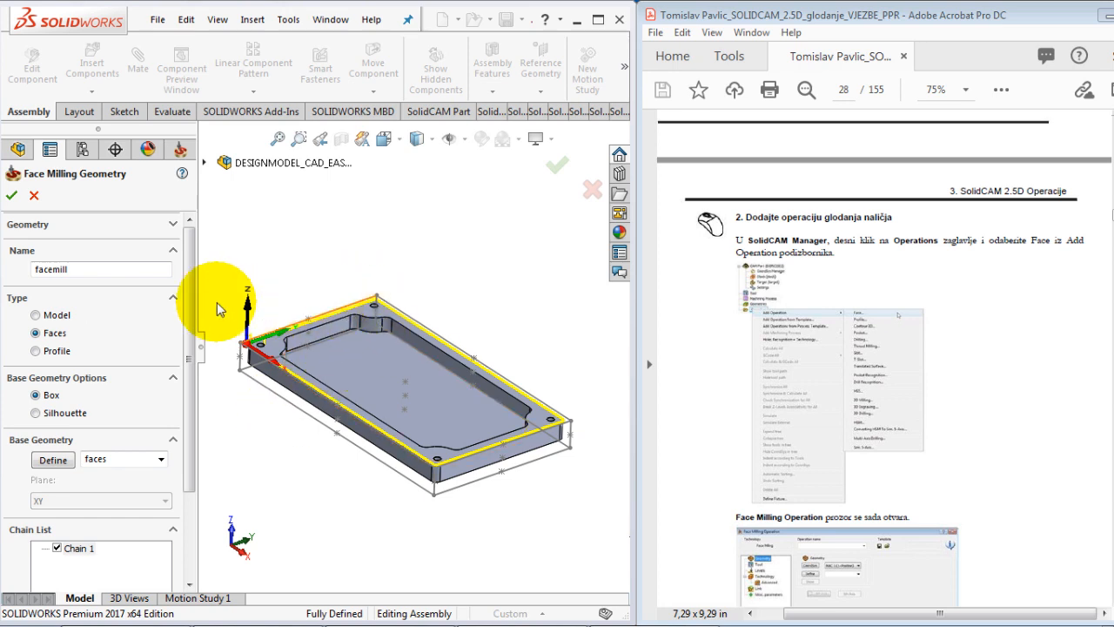
Step: Switch the face milling geometry type to Model and define its base geometry with the cover's solid body
click(68, 315)
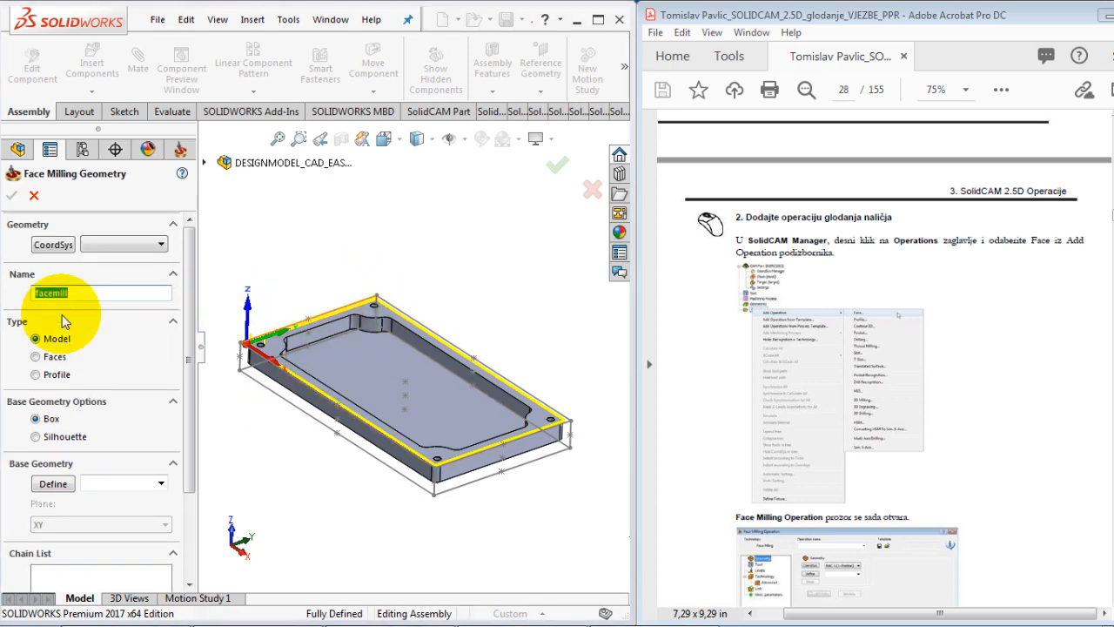
click(271, 379)
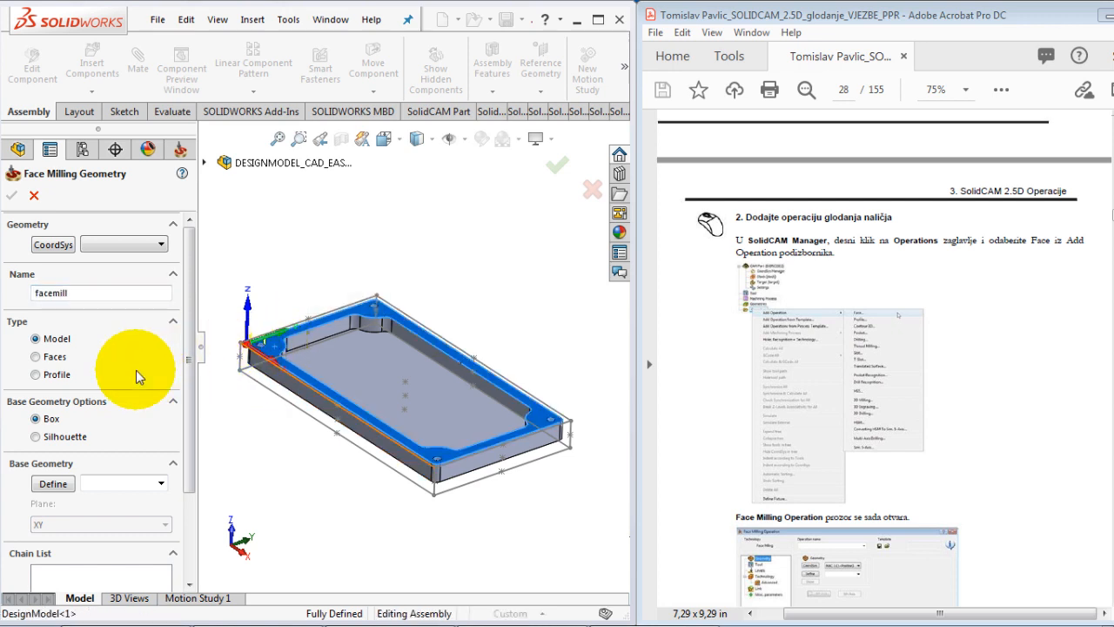
click(12, 195)
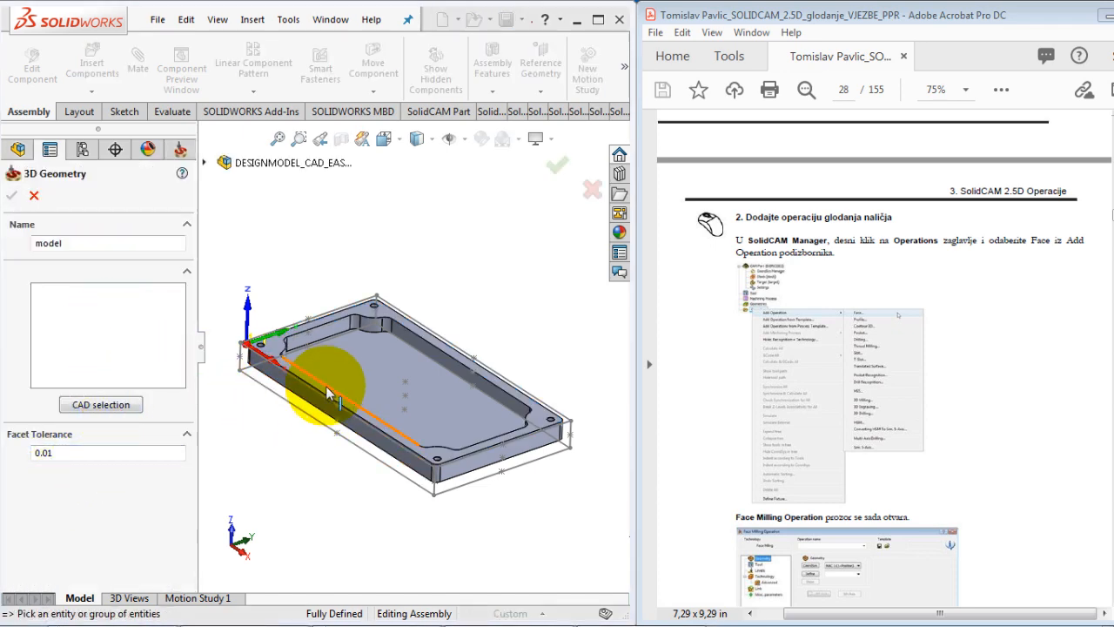
click(298, 393)
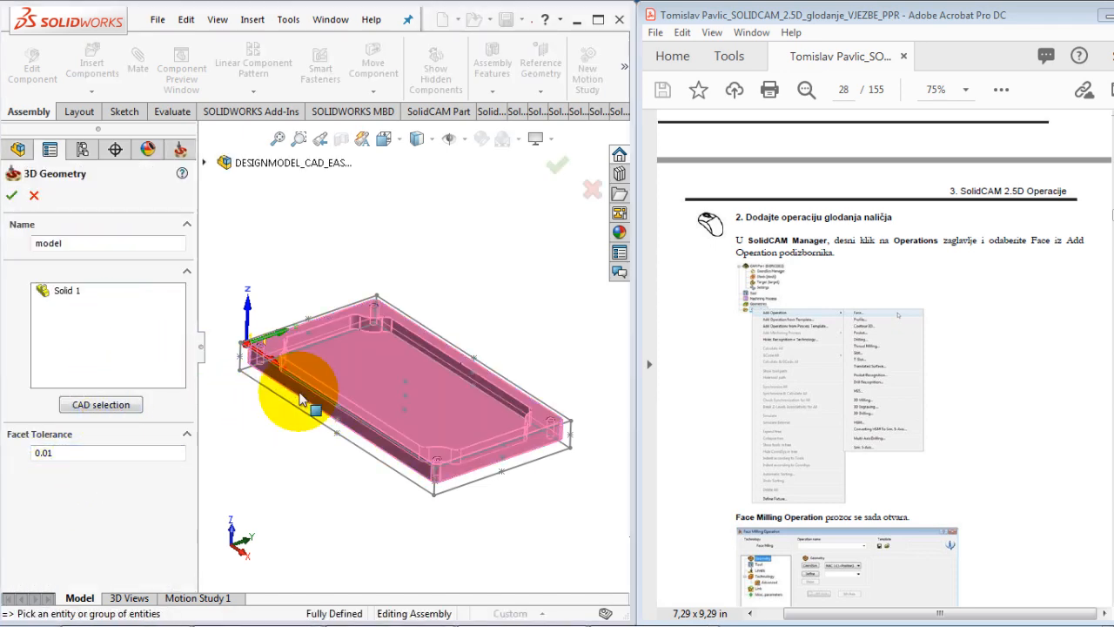
click(12, 196)
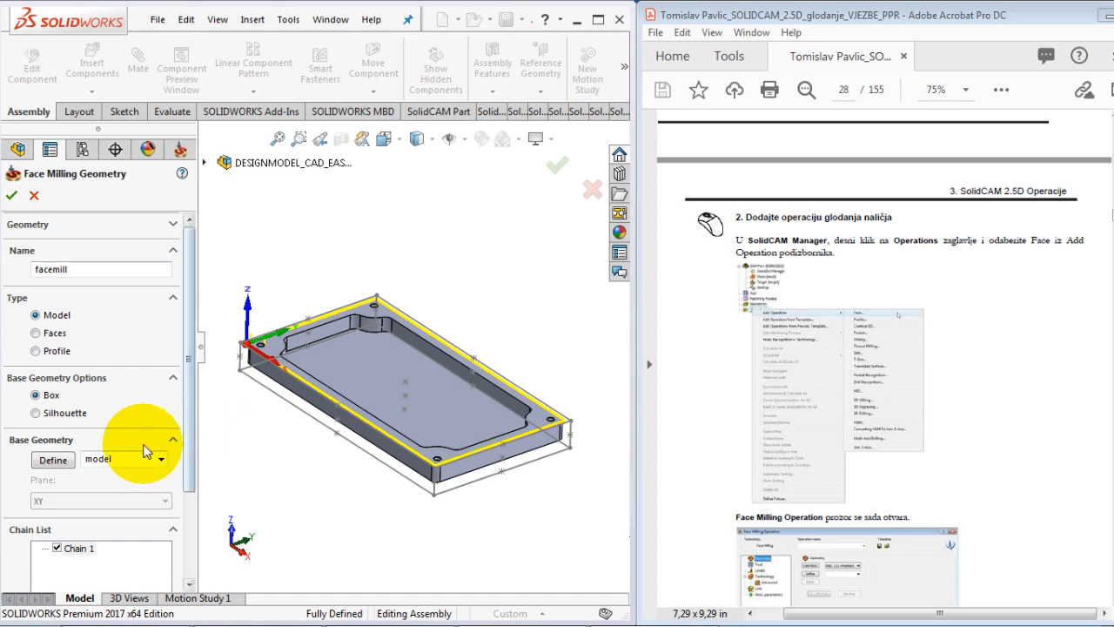
Step: Set the geometry type to Profile and try to define the contour from the cover's underside face
click(35, 351)
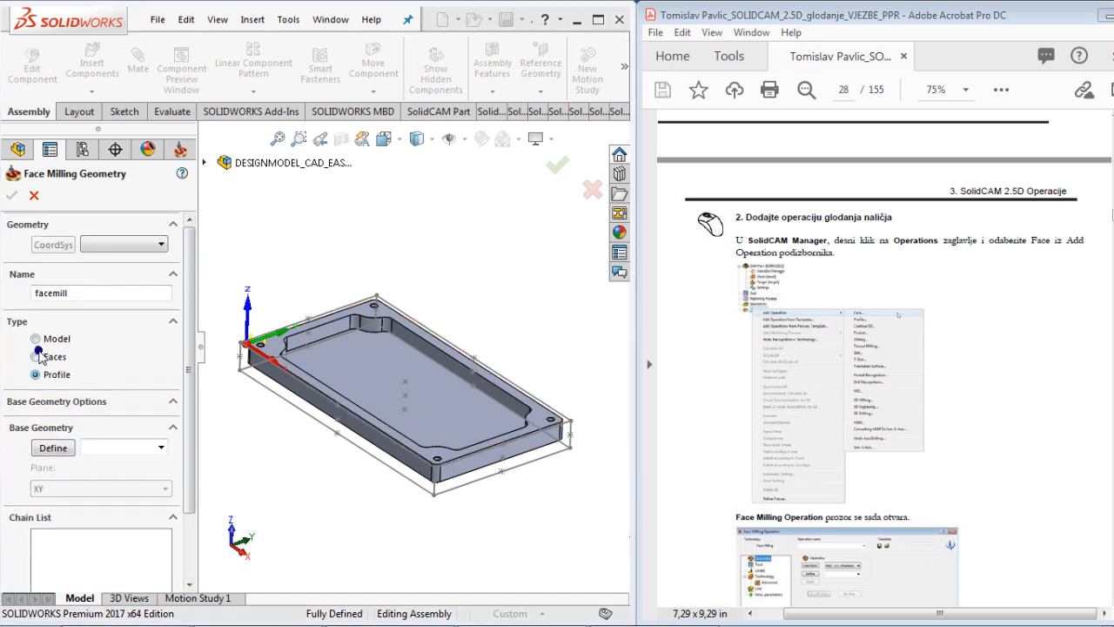
click(329, 416)
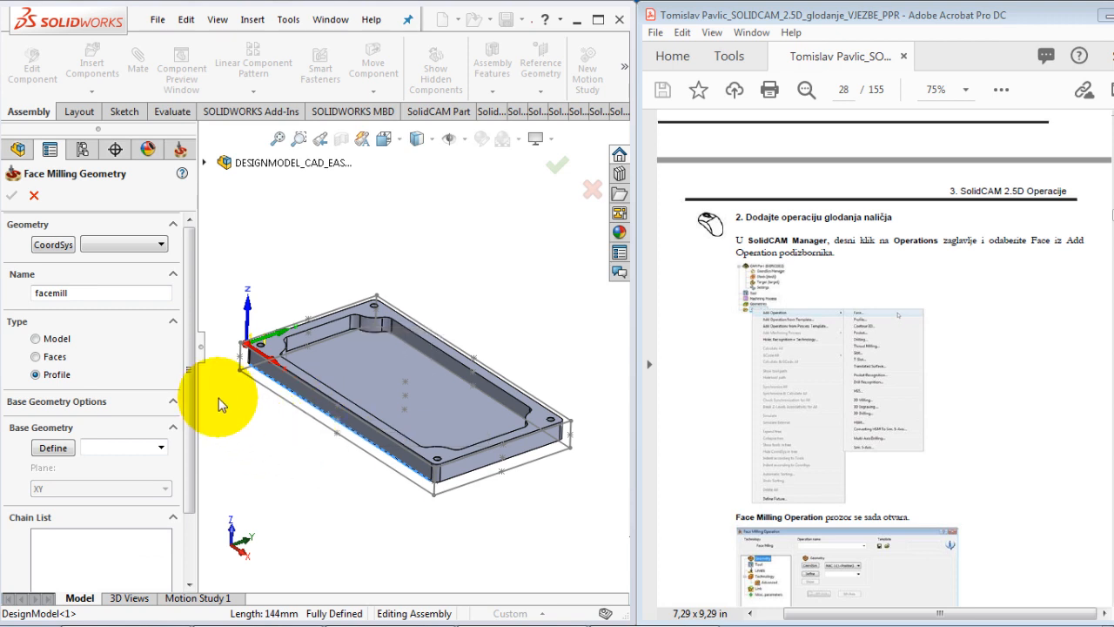
drag(189, 401, 188, 464)
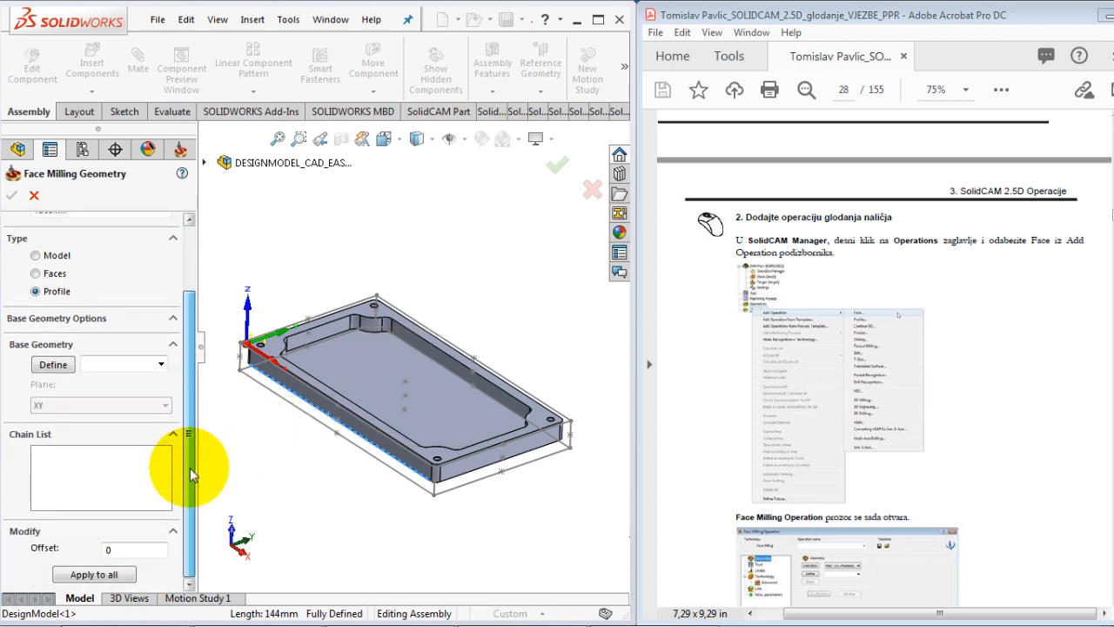
click(54, 365)
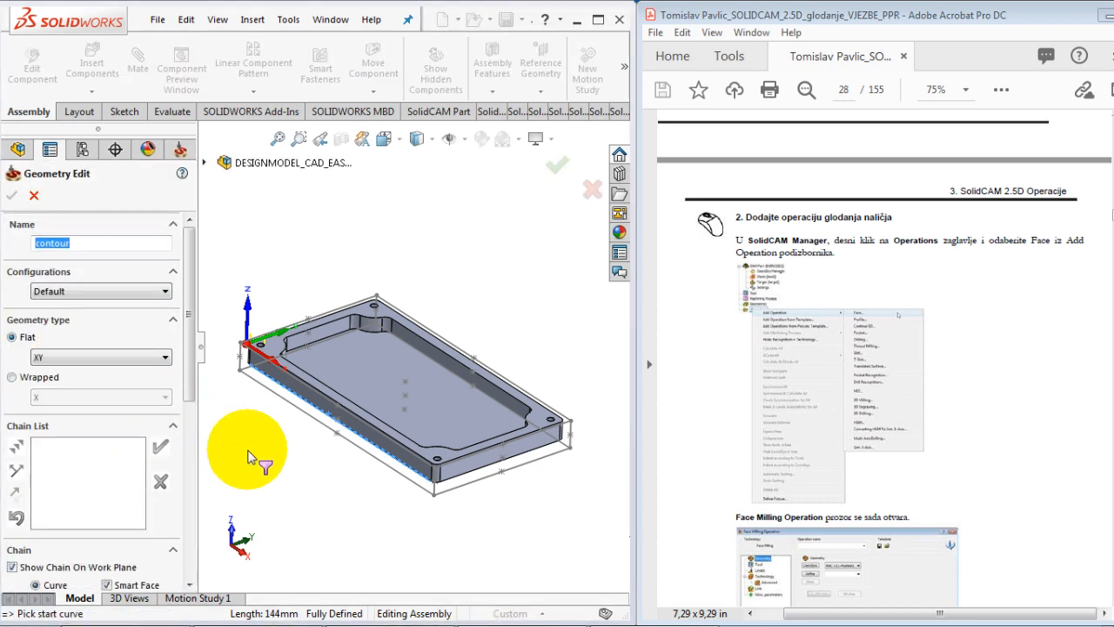
scroll(250, 454, down, 2)
middle_drag(249, 455, 261, 367)
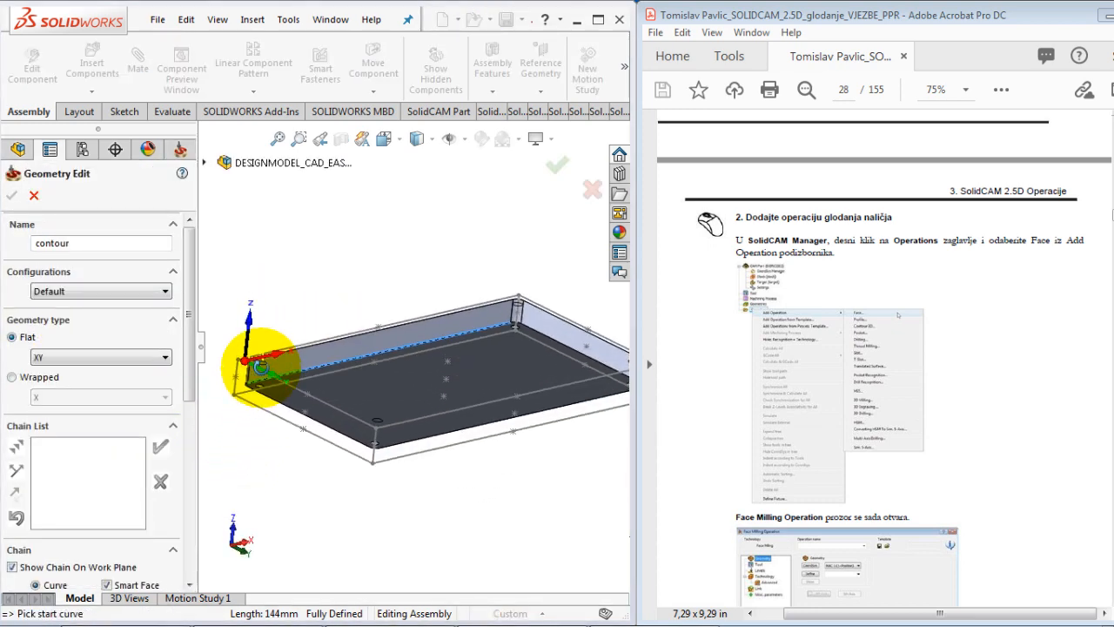
click(360, 393)
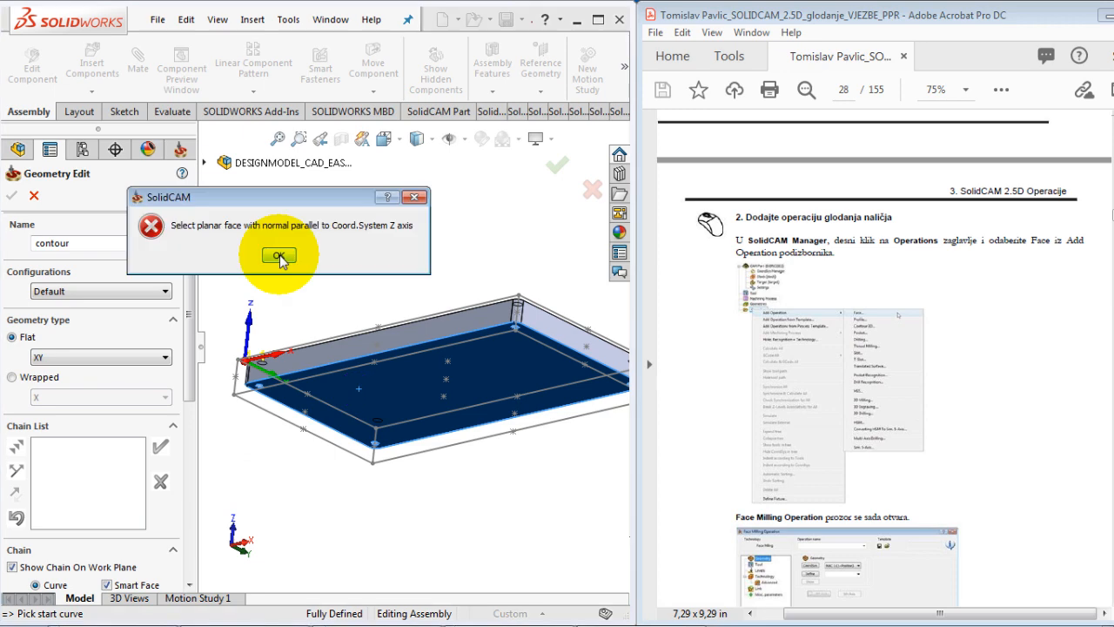
click(278, 256)
middle_drag(385, 273, 391, 380)
click(70, 476)
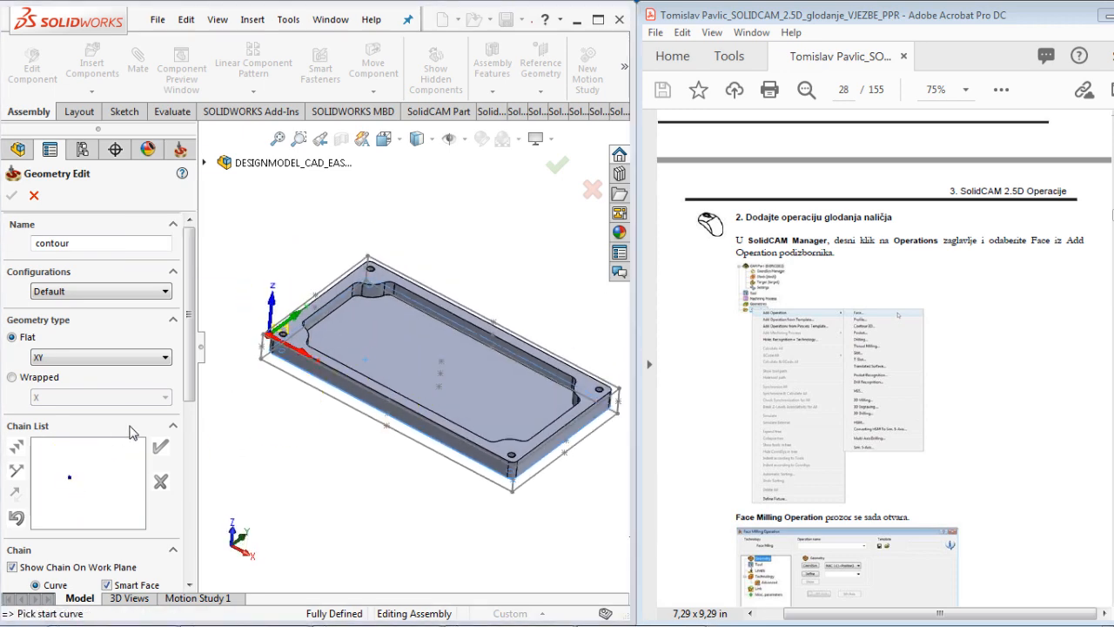
Step: Define the contour as a closed chain along the cover's lower outer edges and accept it
click(302, 392)
click(327, 385)
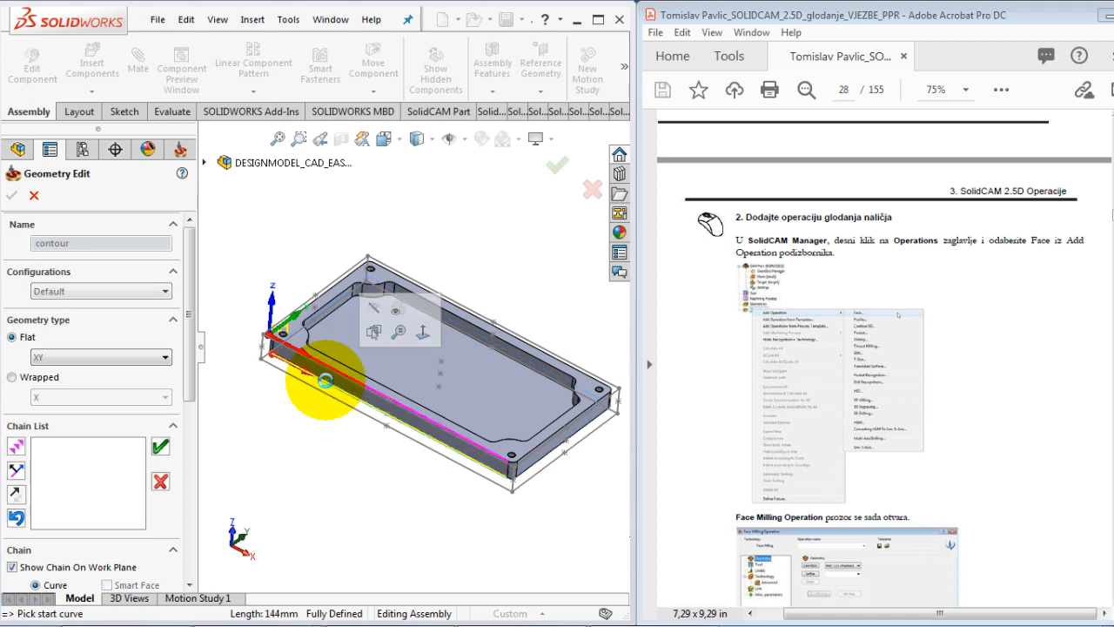
click(161, 252)
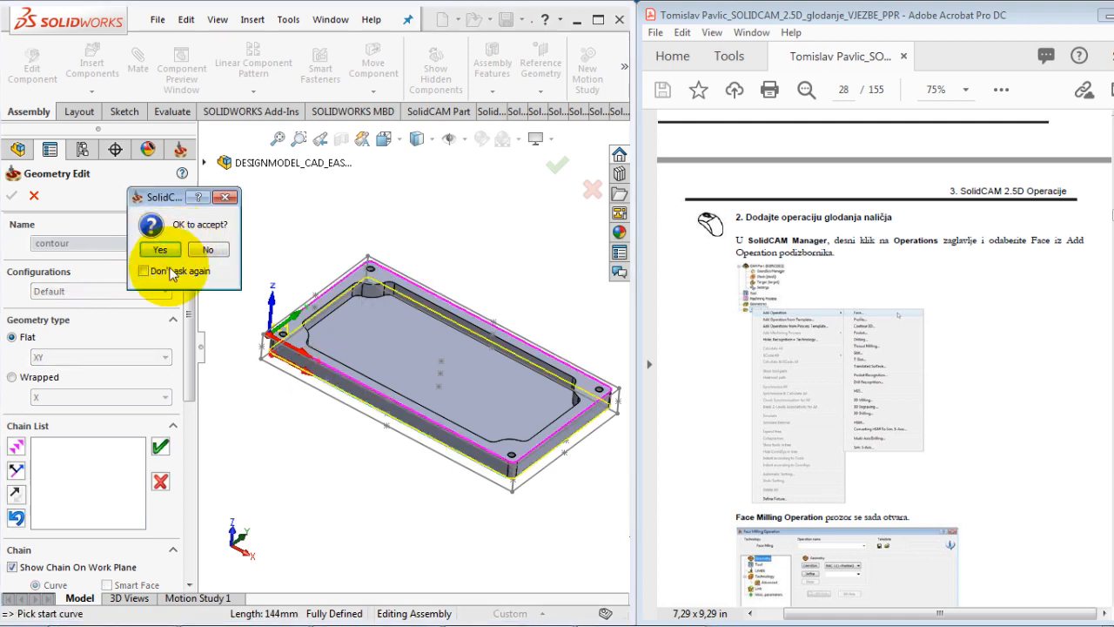
click(161, 250)
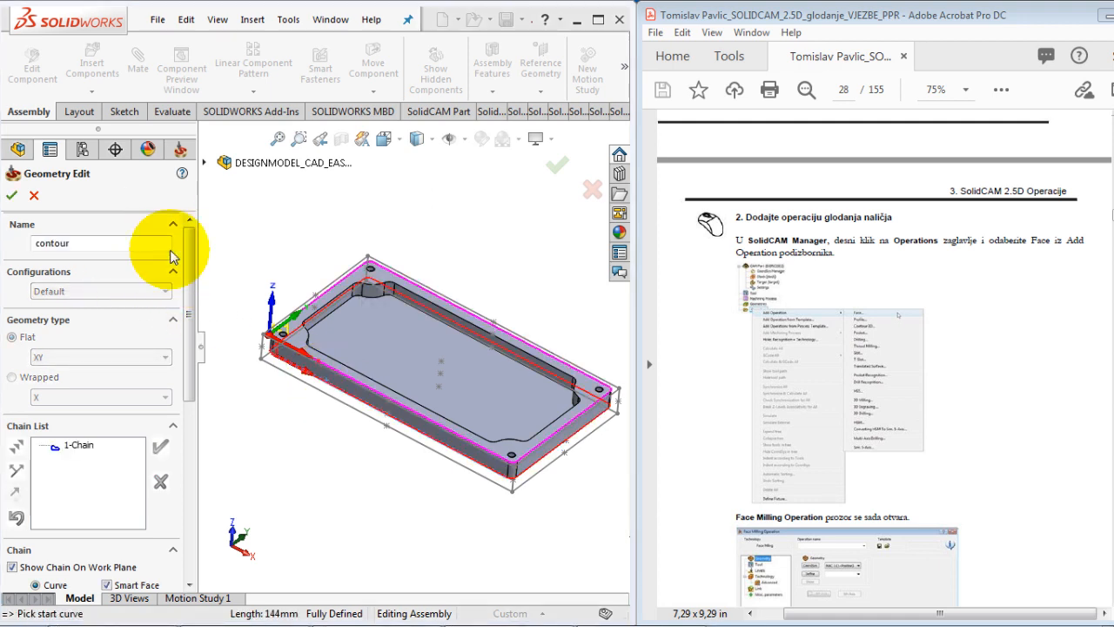
click(11, 195)
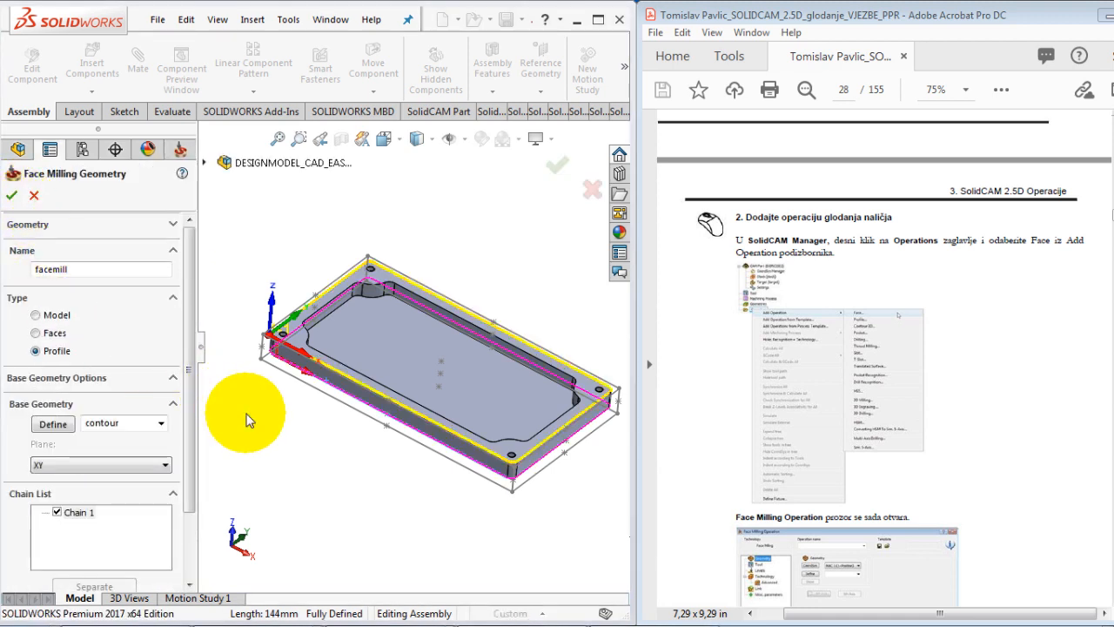
Step: Try to confirm the profile-based facemill geometry and cancel its editing
click(11, 198)
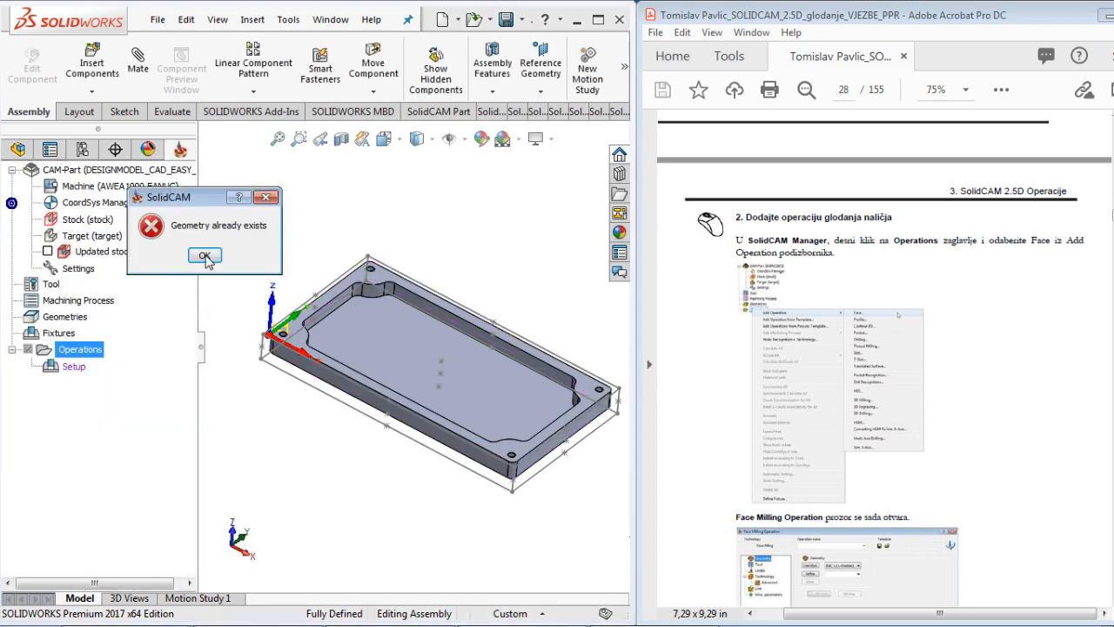
click(217, 261)
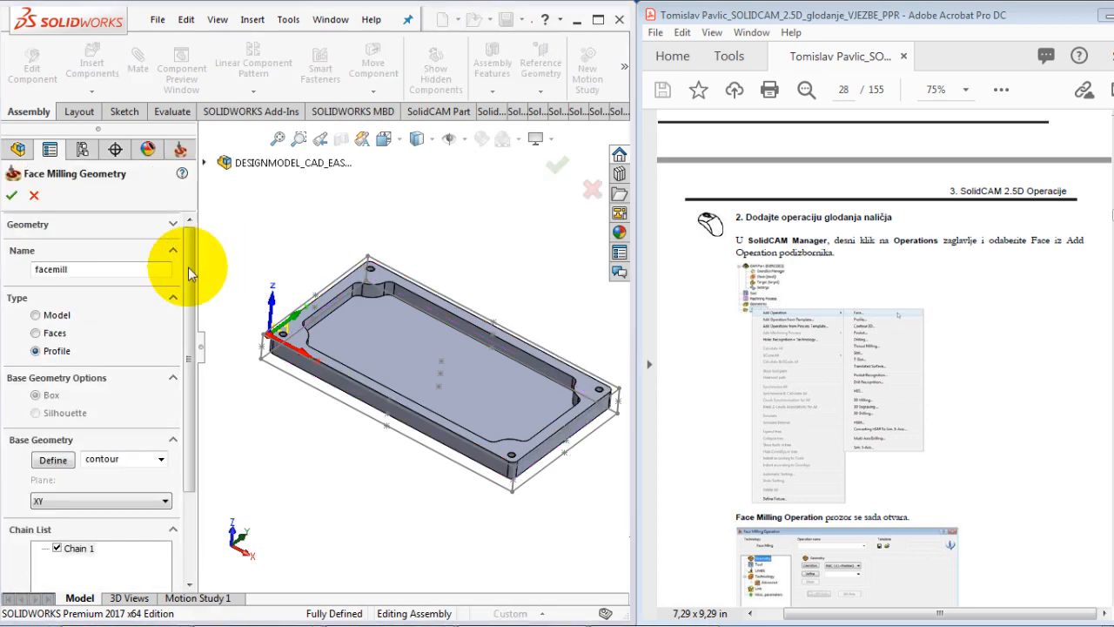
click(37, 201)
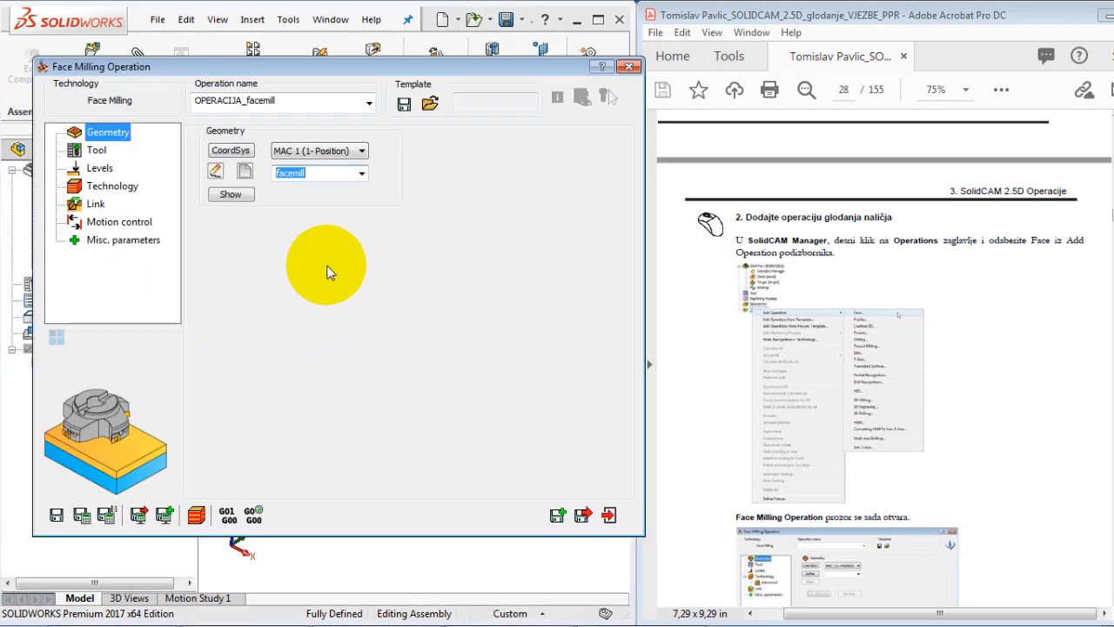
Step: Show the facemill geometry on the cover model and return to the face milling operation
click(232, 195)
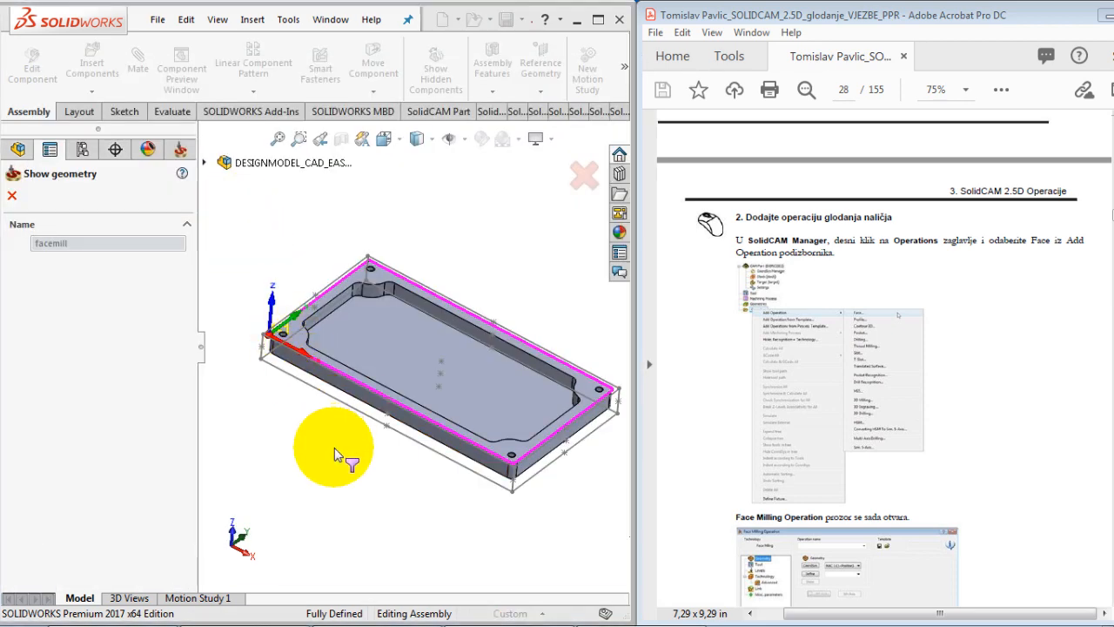
middle_drag(363, 474, 135, 281)
click(13, 195)
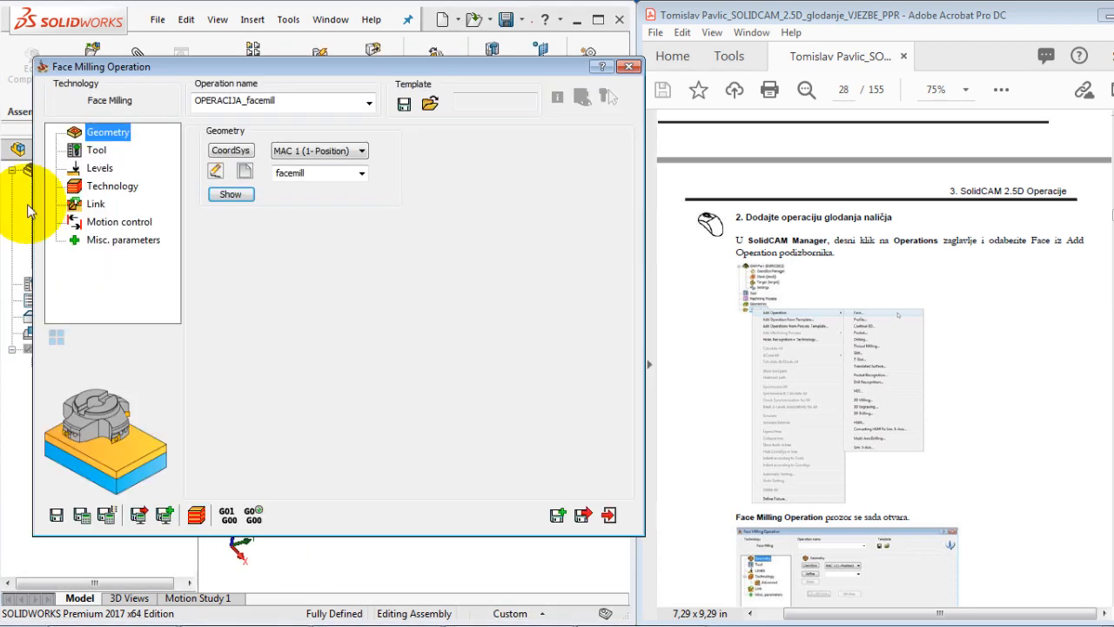
Step: Open the operation's tool settings and read the exercise PDF in Adobe Acrobat through section 4, Definiranje alata
click(82, 157)
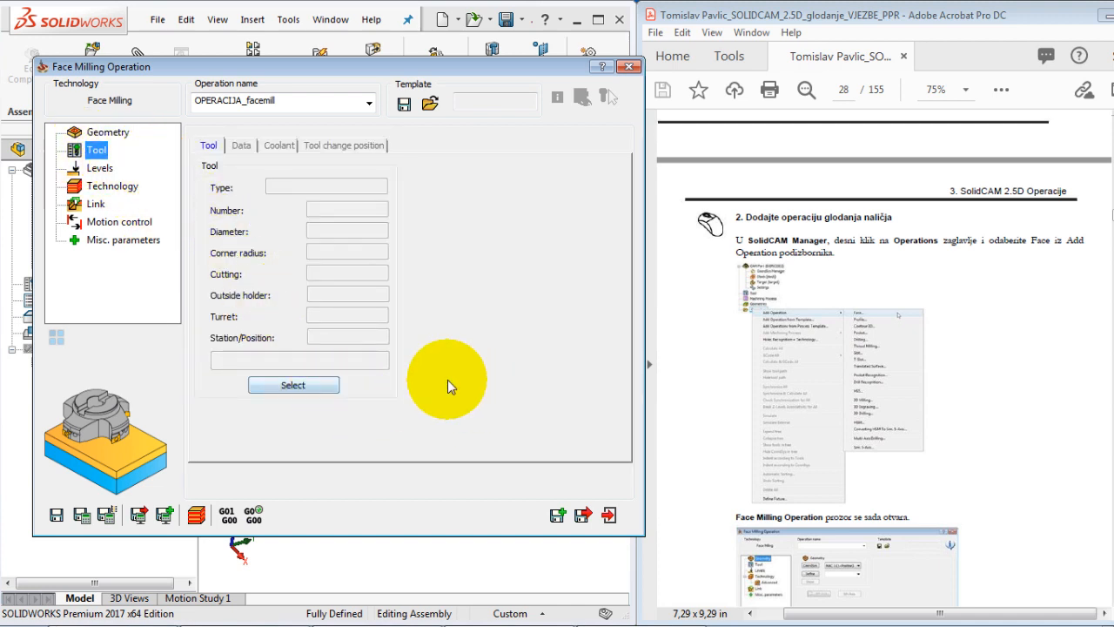
click(937, 512)
scroll(931, 516, down, 8)
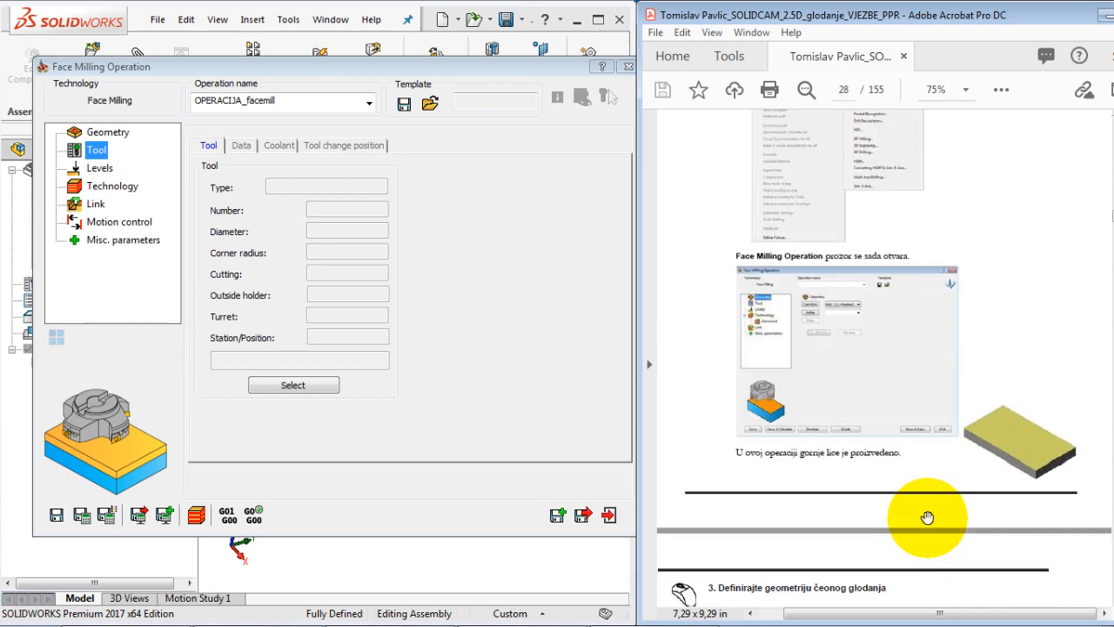
scroll(870, 375, up, 4)
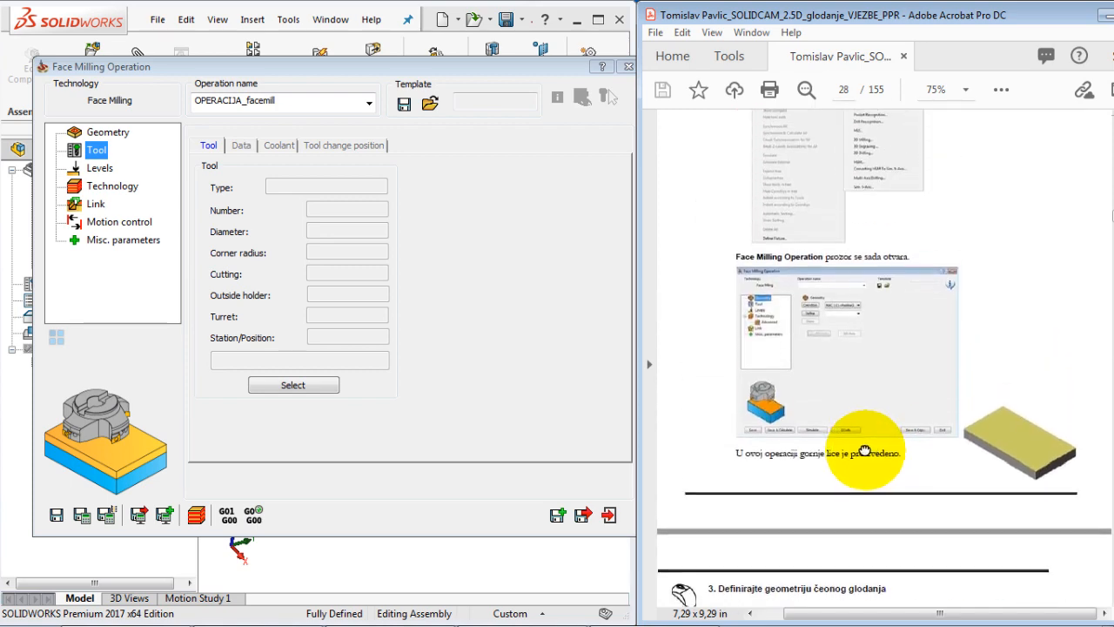
scroll(835, 470, down, 8)
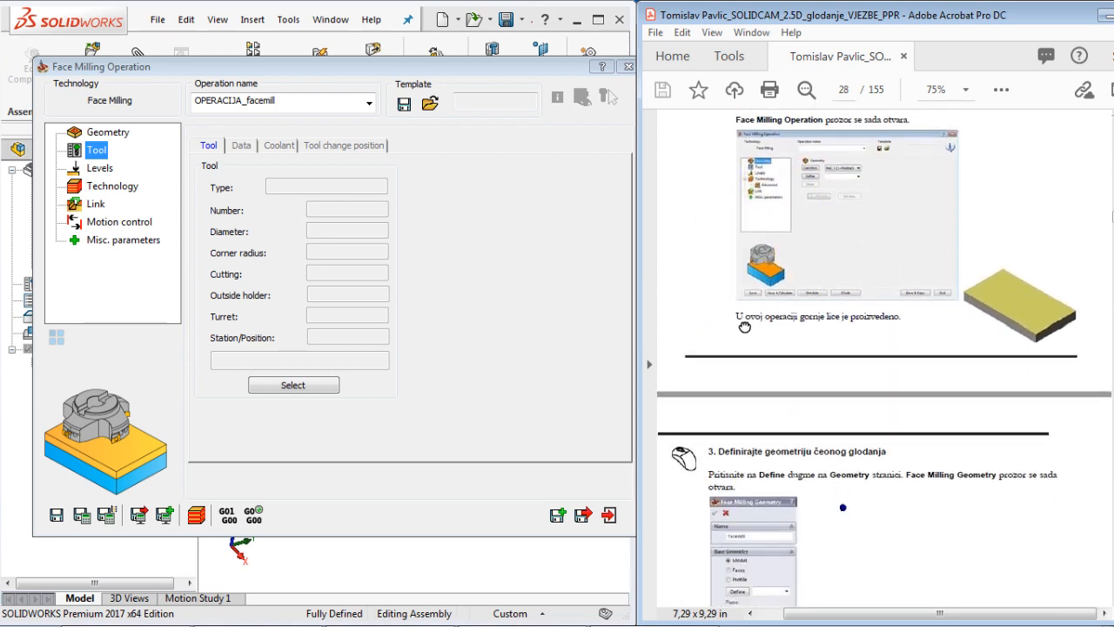
scroll(797, 425, down, 10)
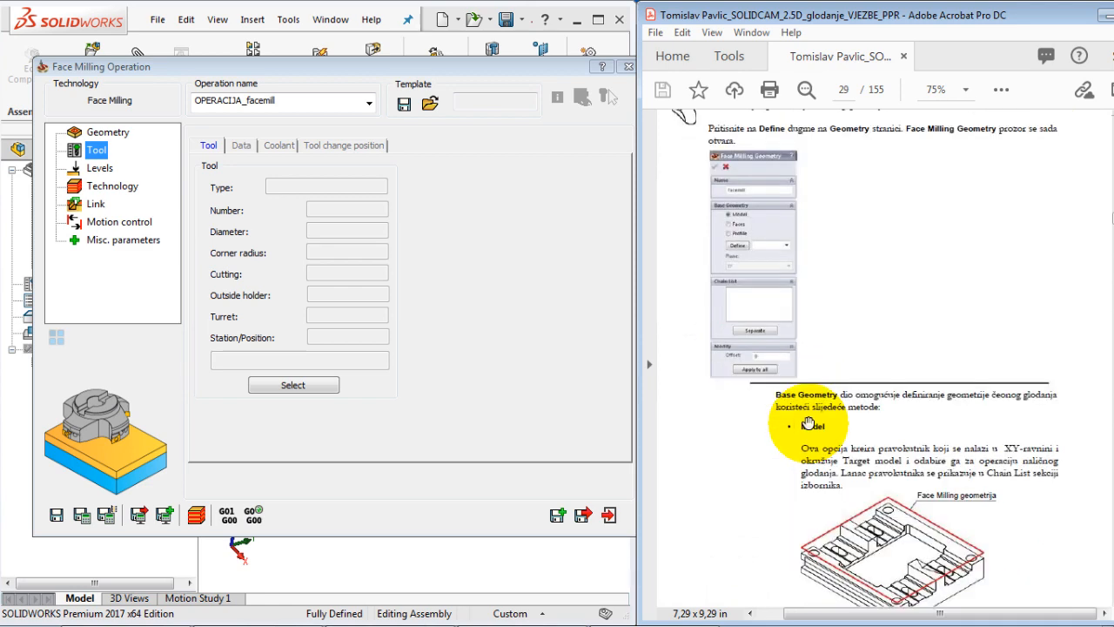
scroll(798, 425, down, 10)
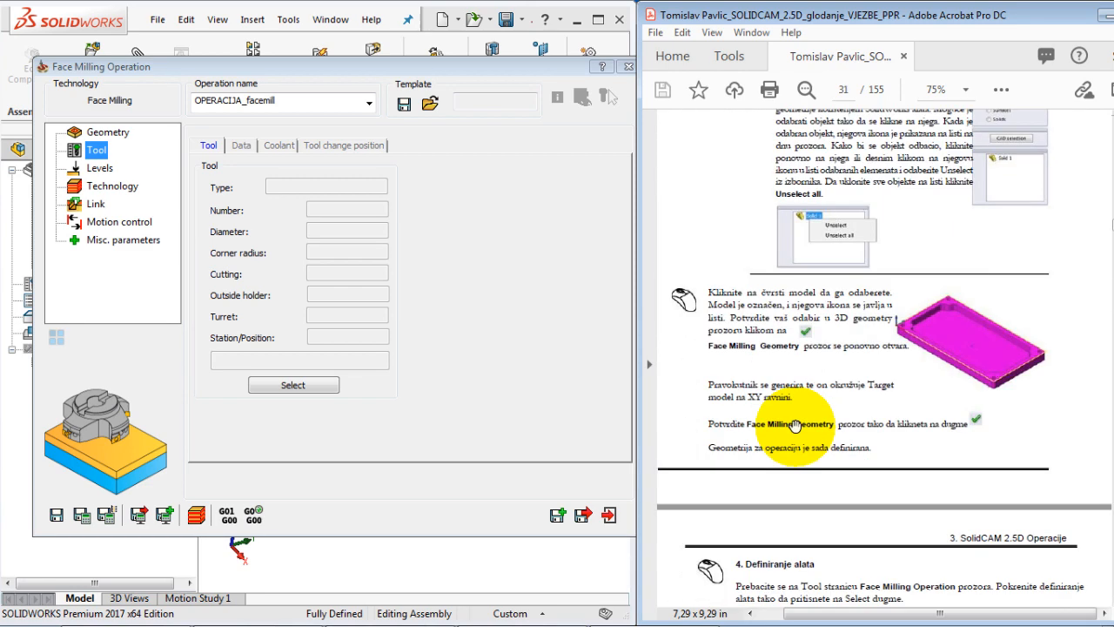
scroll(795, 425, down, 4)
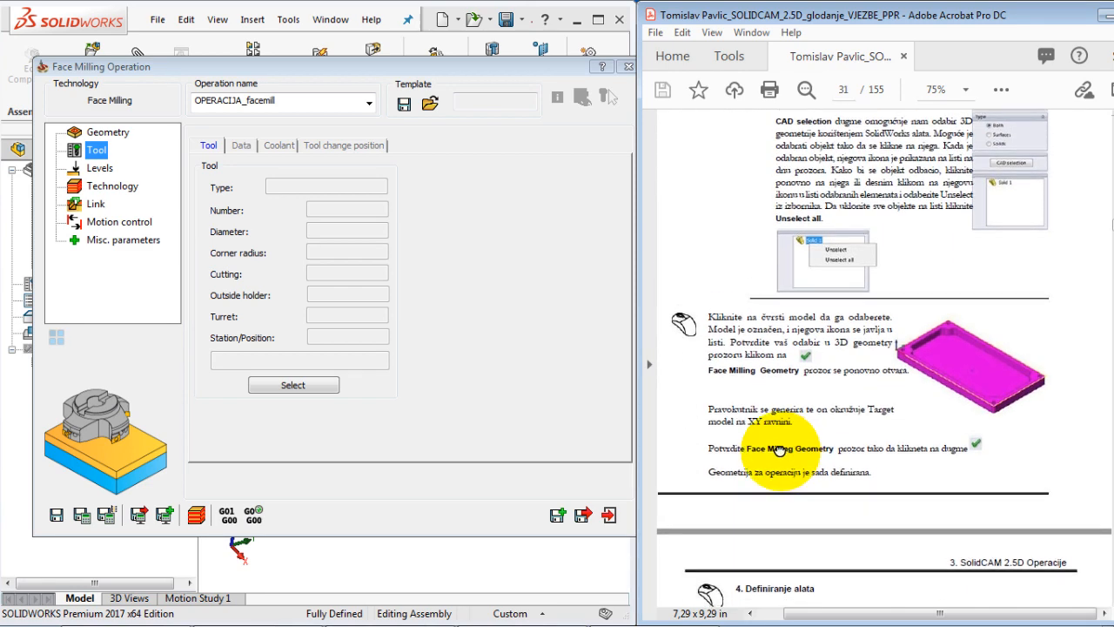
scroll(760, 362, down, 7)
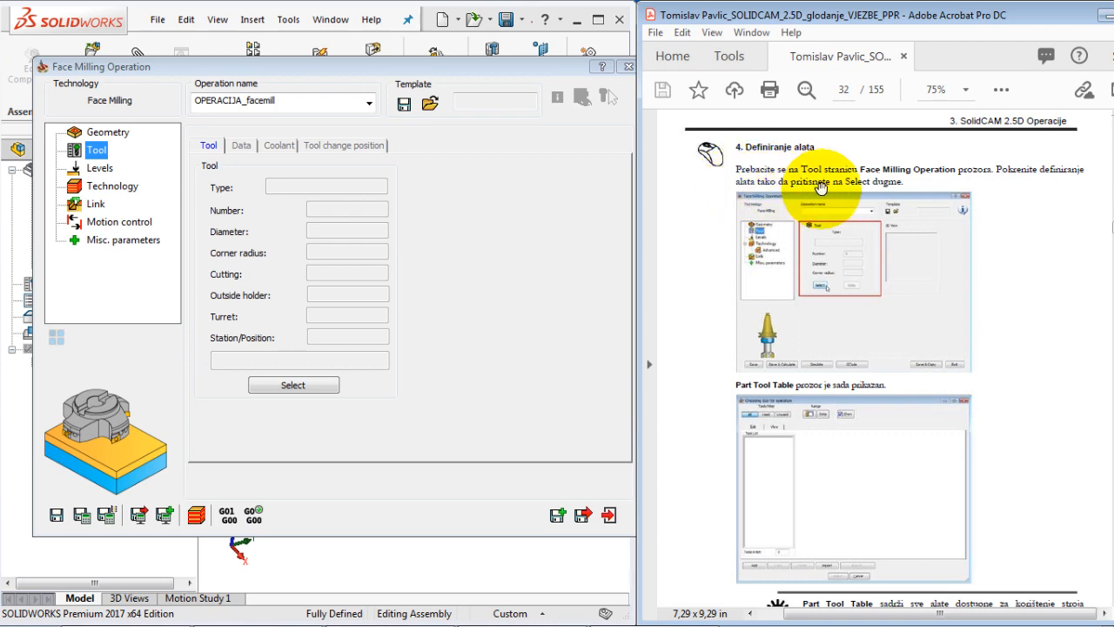
Step: Add a new face mill to the operation's tool table and set its diameter to 100 mm
click(293, 384)
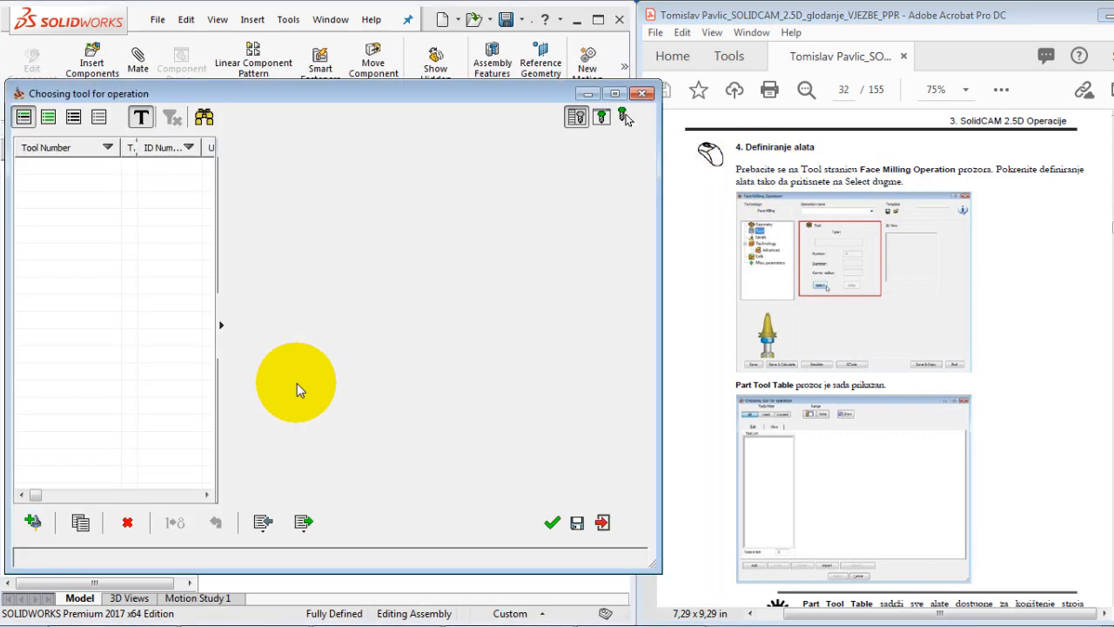
click(33, 522)
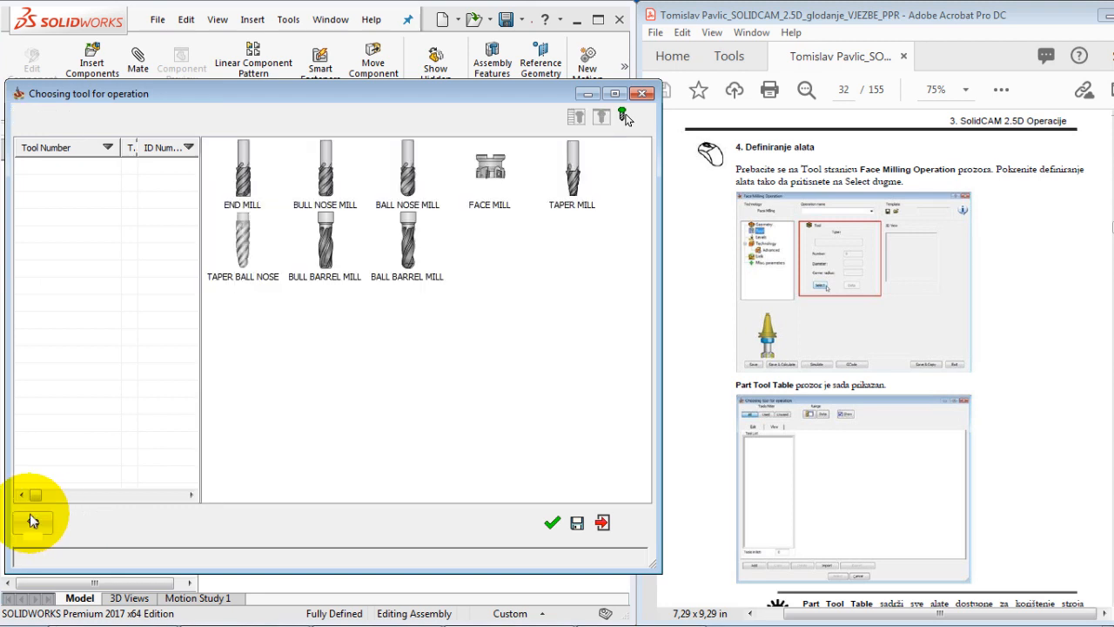
click(492, 167)
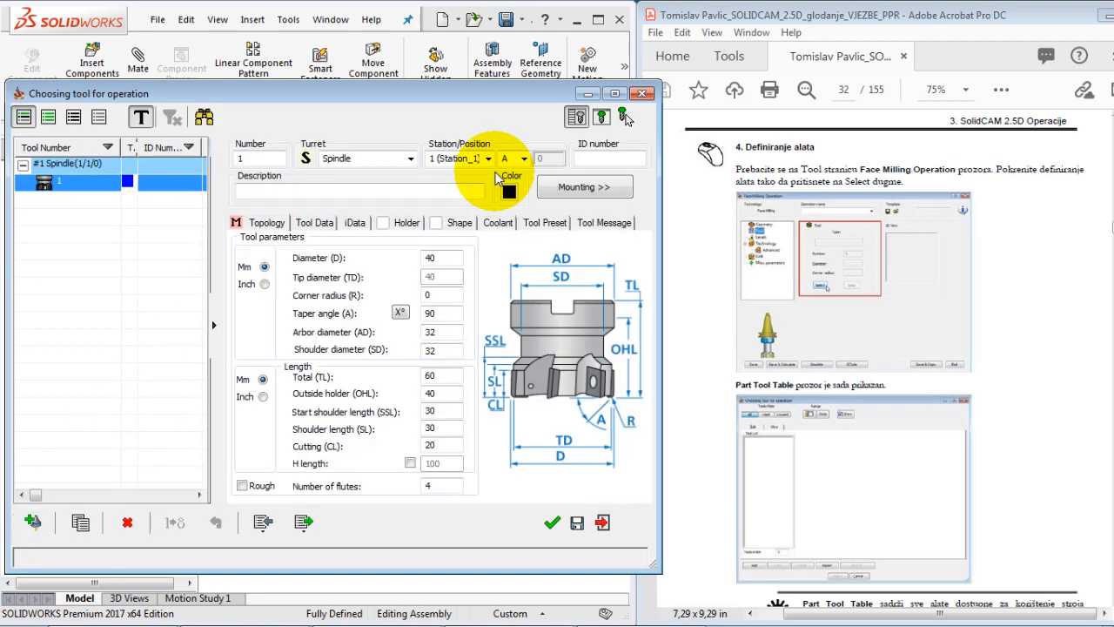
click(438, 256)
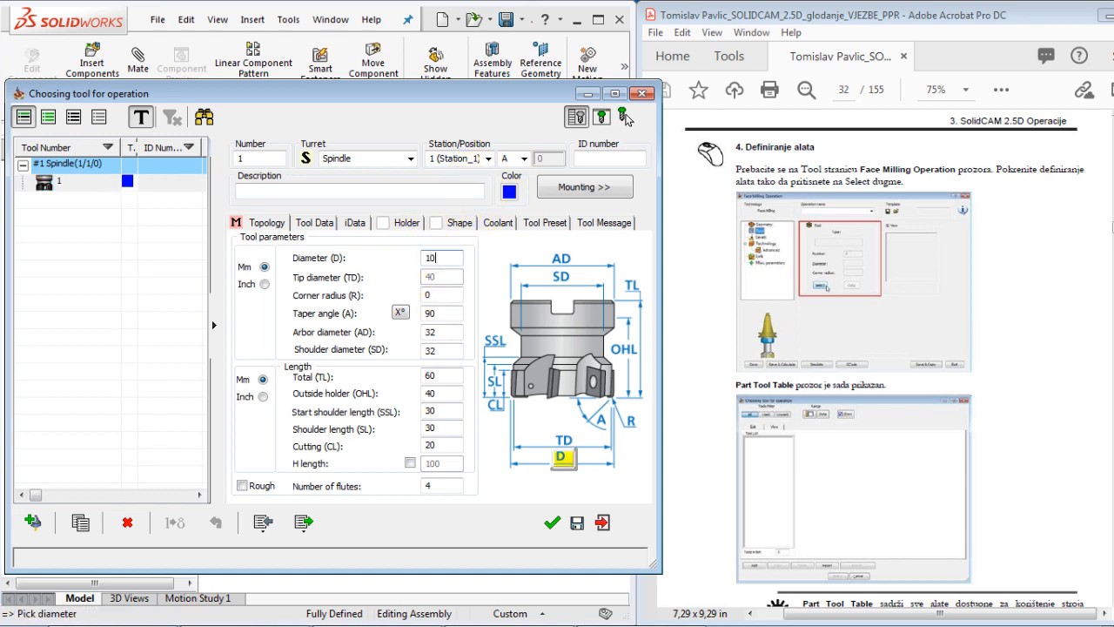
Step: Read the face mill parameters in the exercise PDF in Adobe Acrobat, set the tool's arbor diameter to 100 mm and accept the tool
click(989, 331)
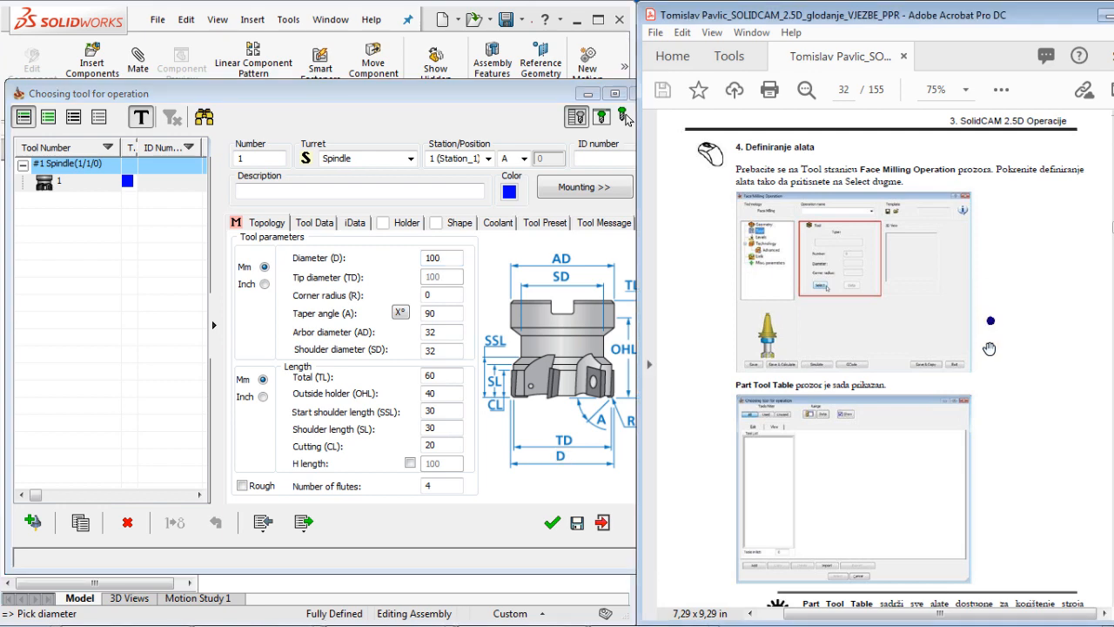
scroll(987, 418, down, 3)
scroll(971, 423, down, 3)
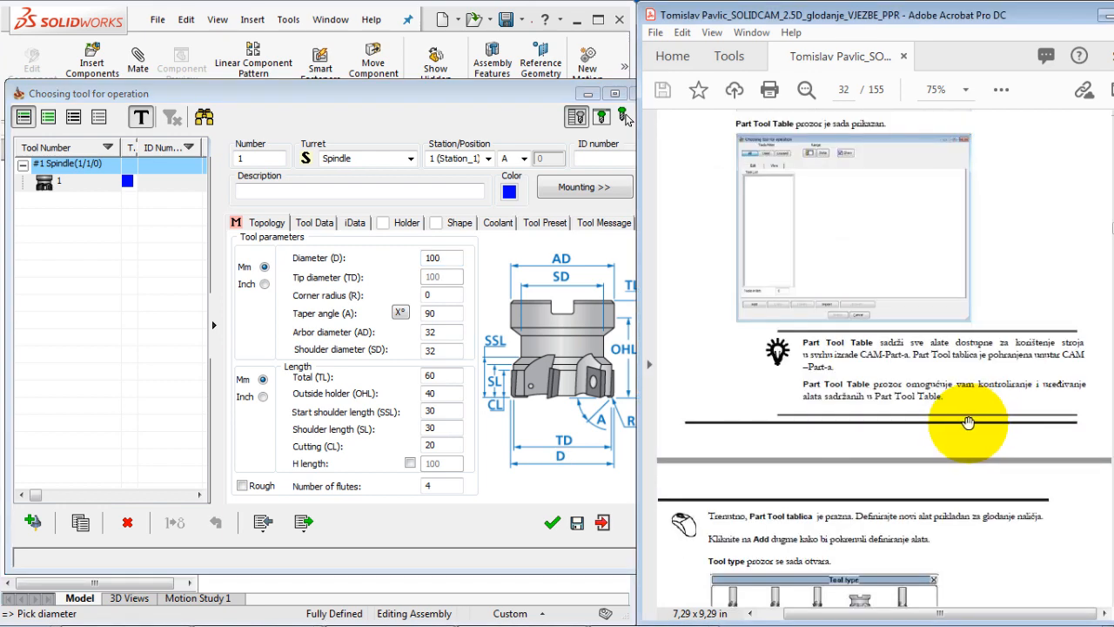
scroll(942, 441, down, 10)
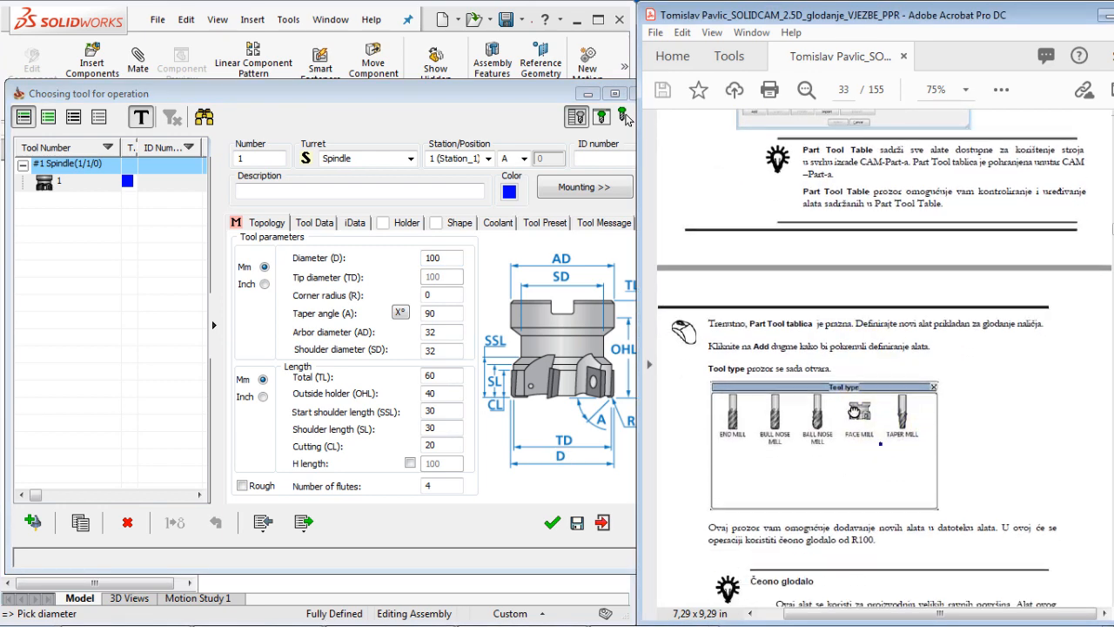
scroll(740, 409, down, 5)
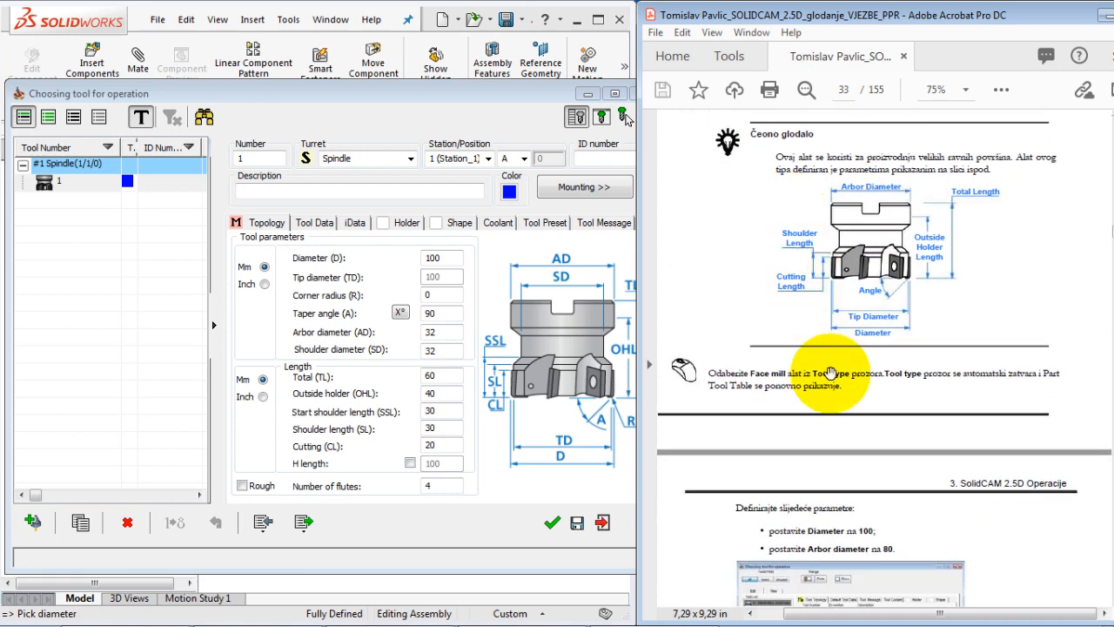
scroll(845, 452, down, 3)
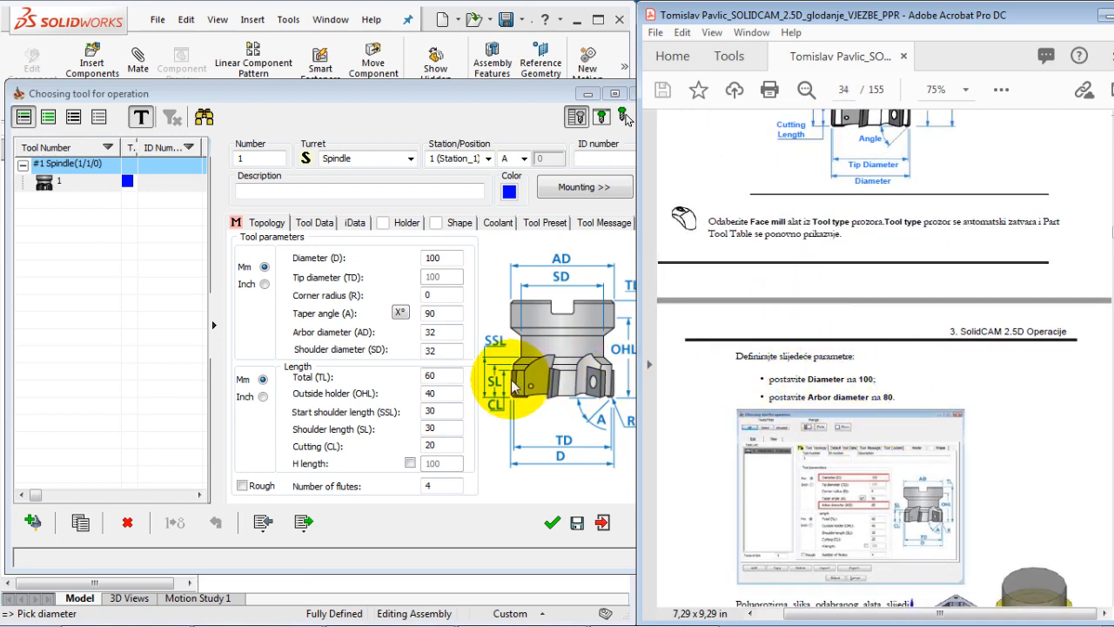
click(448, 331)
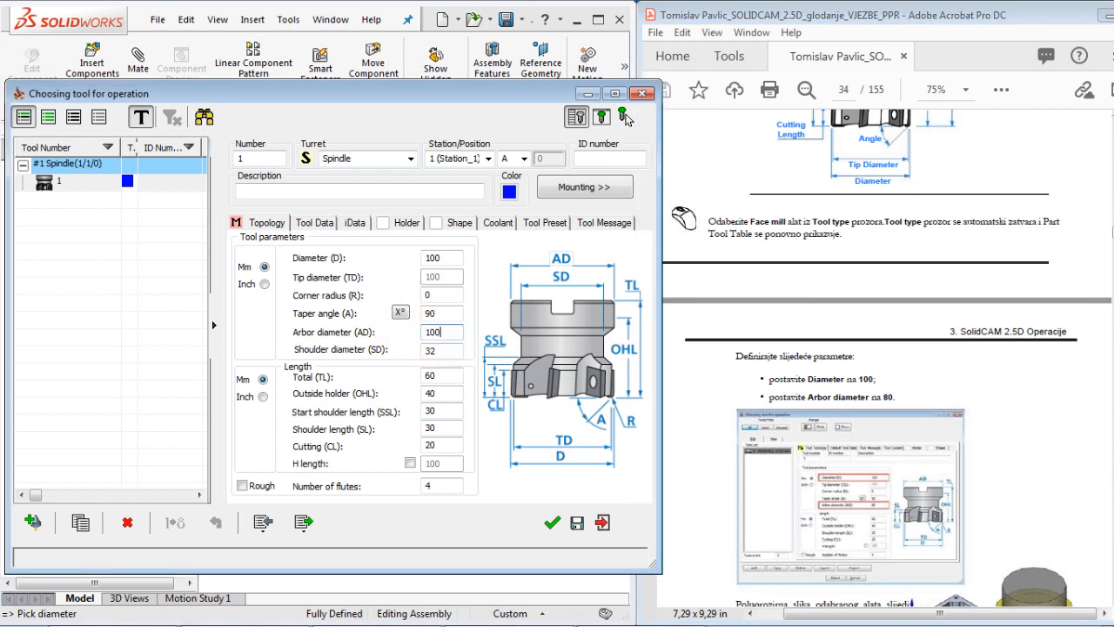
click(552, 523)
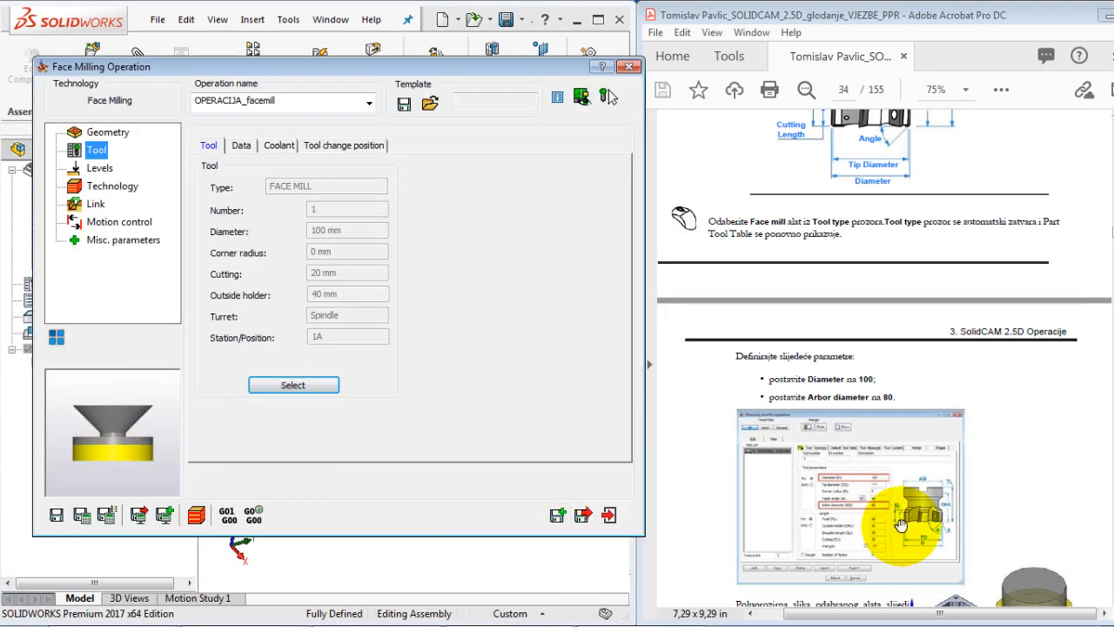
Step: Reopen the face mill's parameters, set the shoulder diameter to 100 mm, accept the tool and inspect its 3D preview
click(945, 535)
scroll(1001, 444, down, 3)
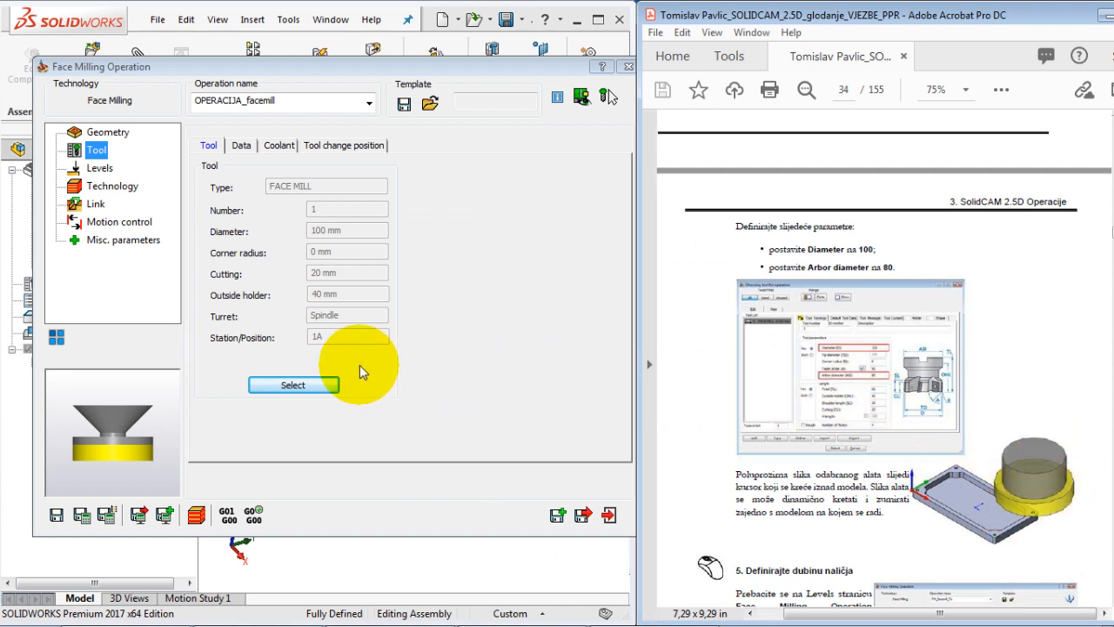
click(292, 385)
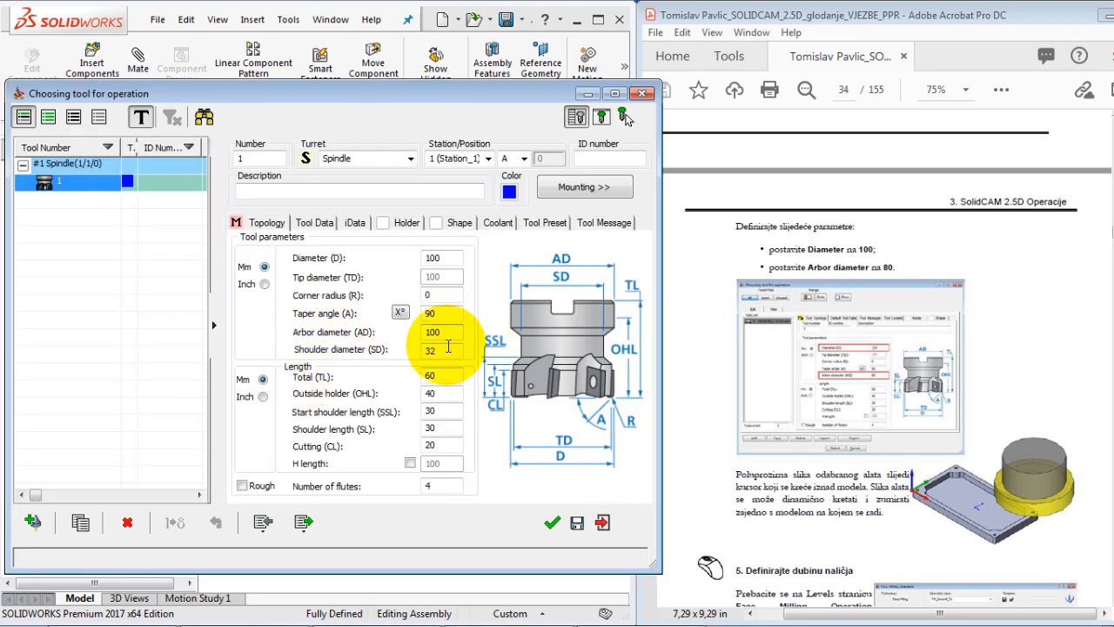
click(441, 334)
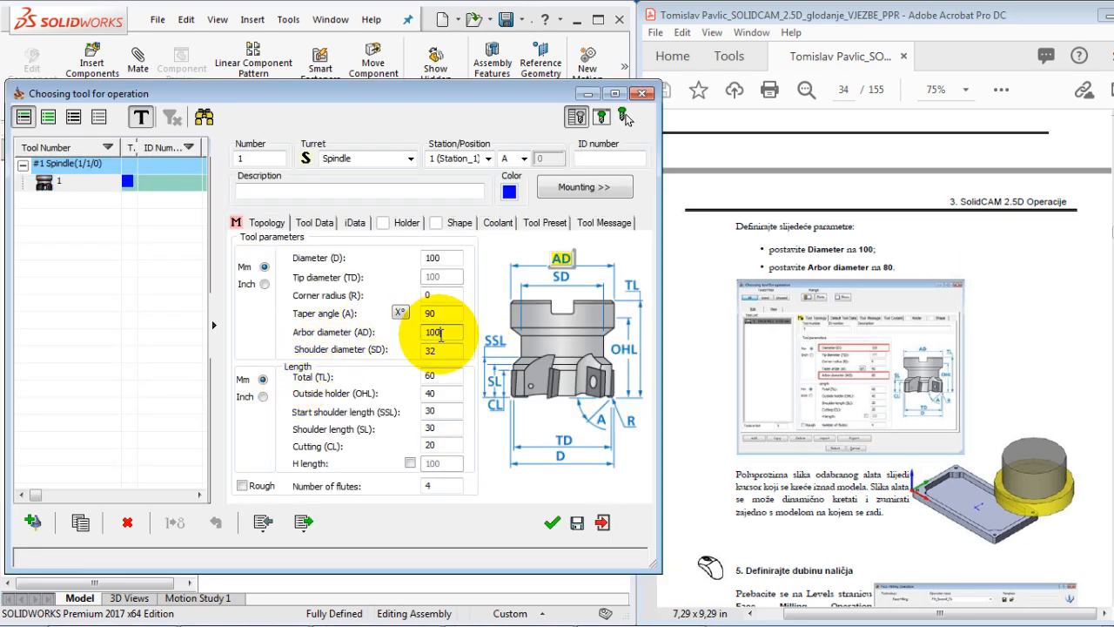
click(442, 352)
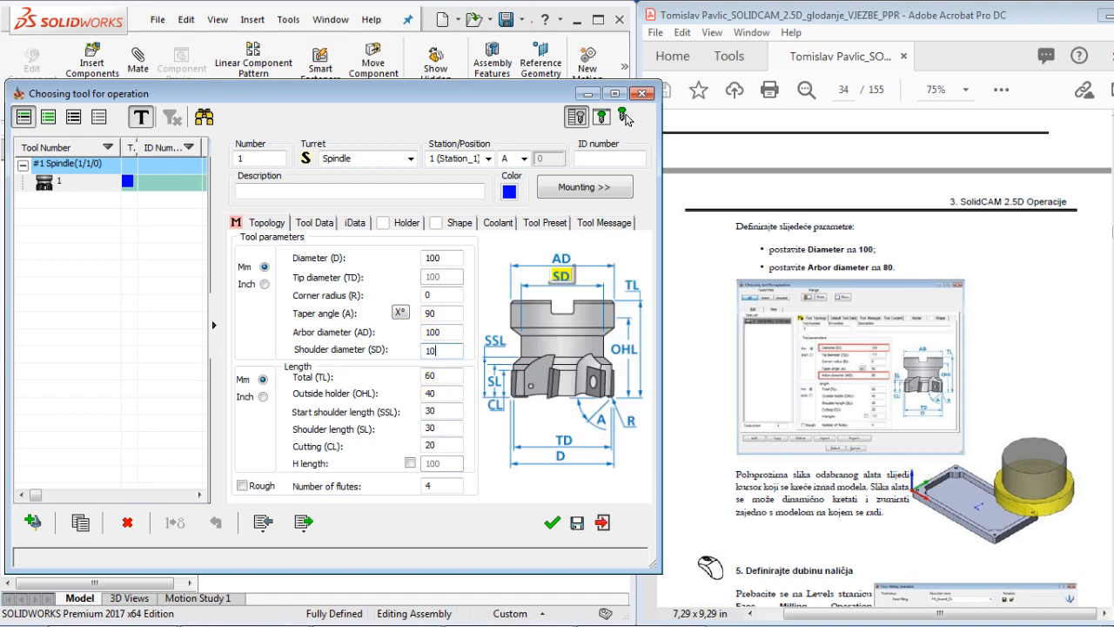
click(442, 257)
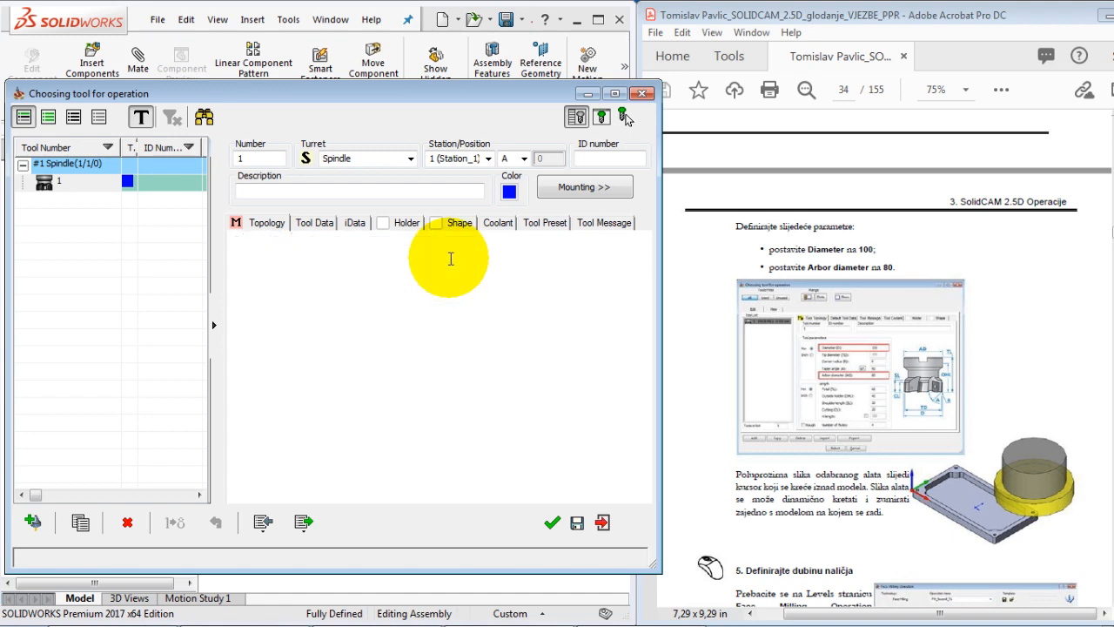
click(557, 466)
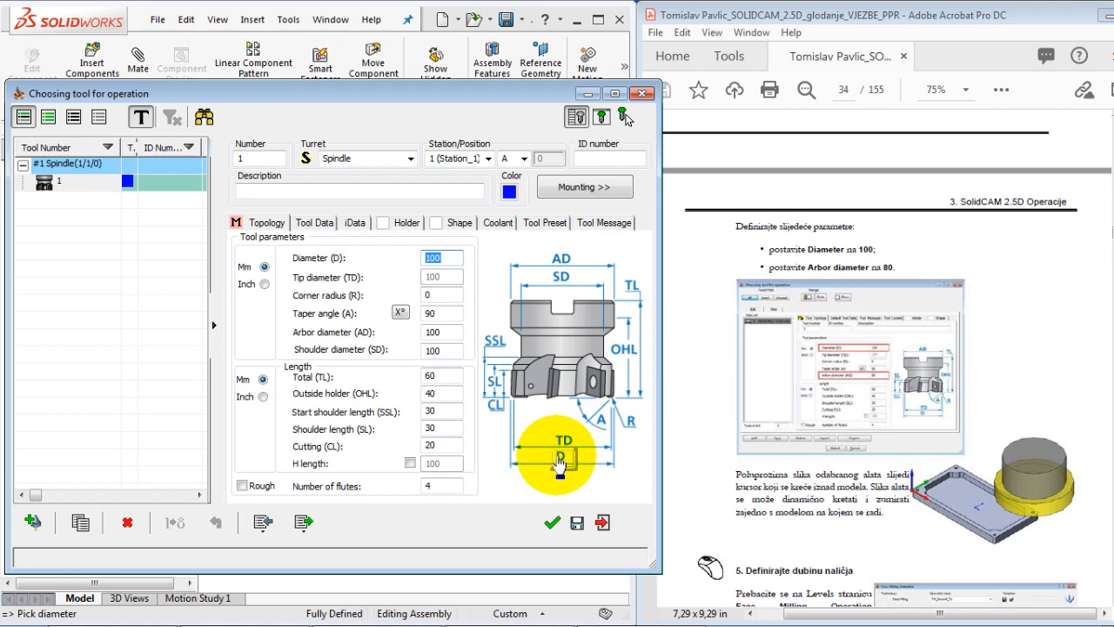
click(561, 260)
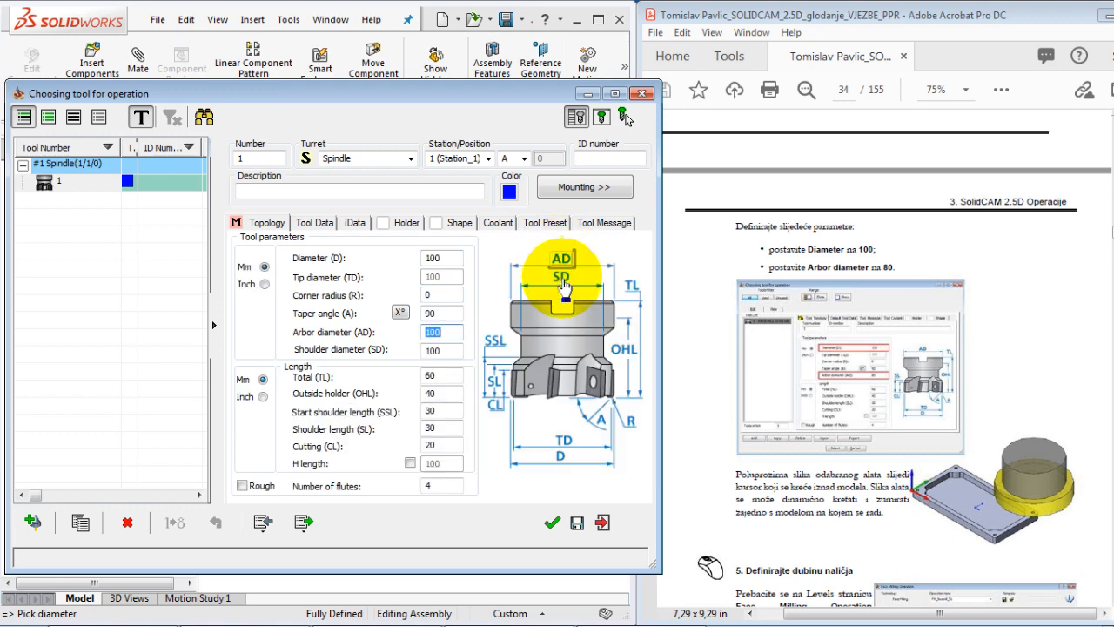
click(561, 277)
click(552, 522)
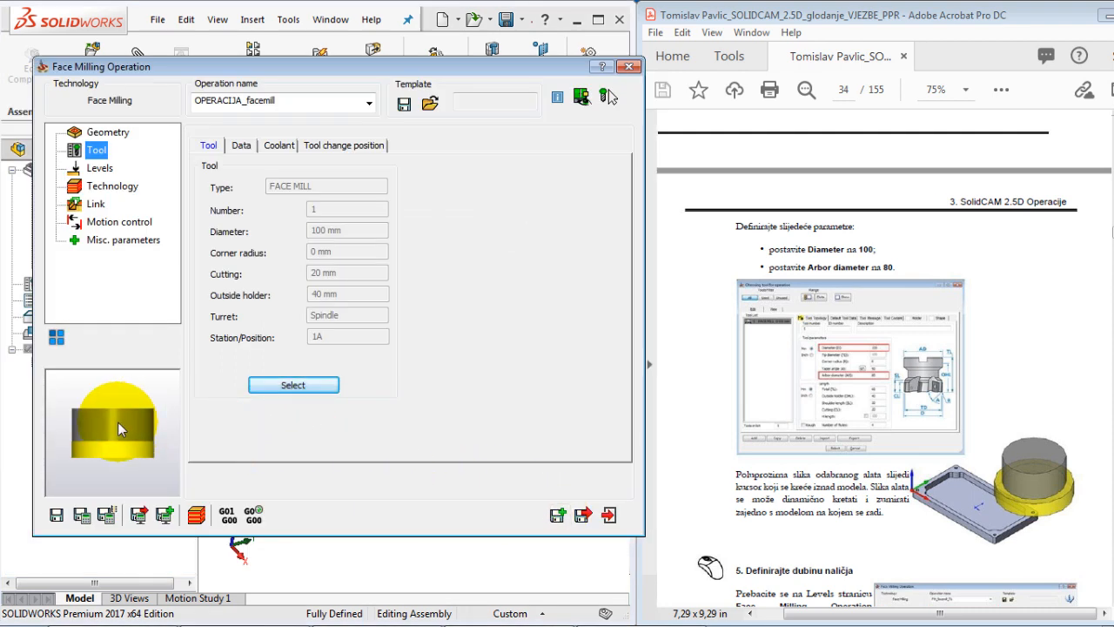
drag(118, 421, 108, 439)
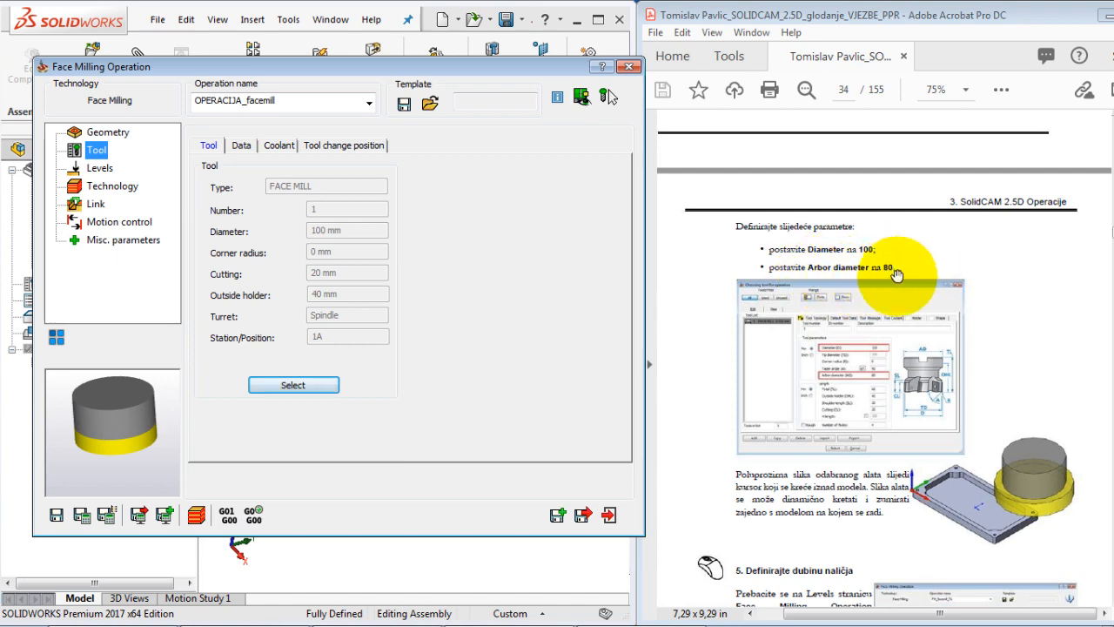
Step: Set the face mill's arbor diameter and shoulder diameter to 80 mm, accept the tool and inspect its 3D preview
click(294, 384)
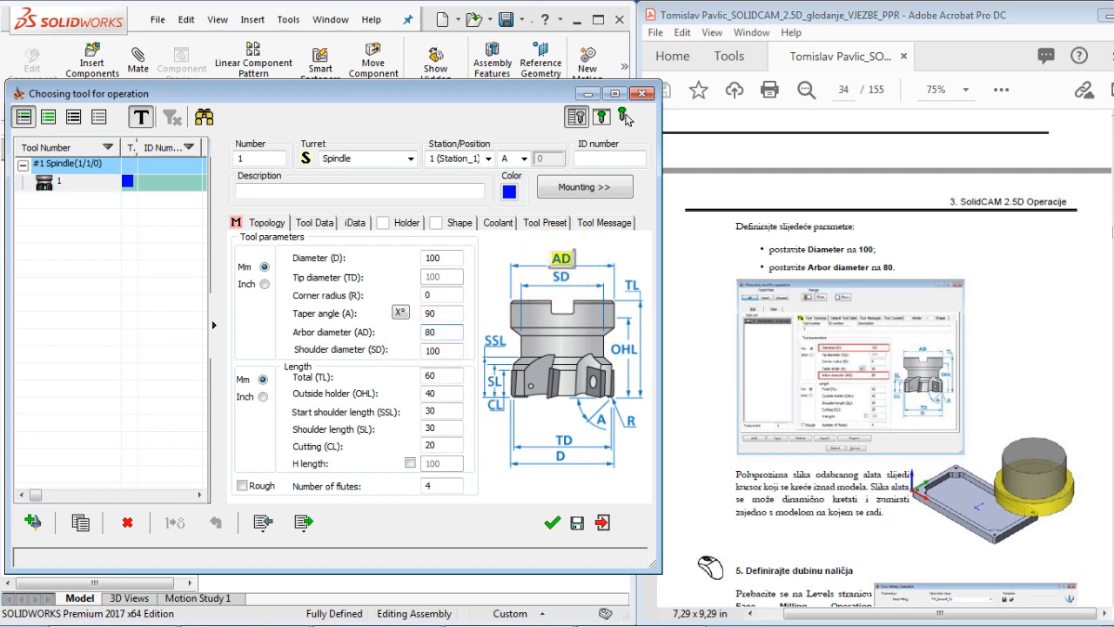
click(453, 350)
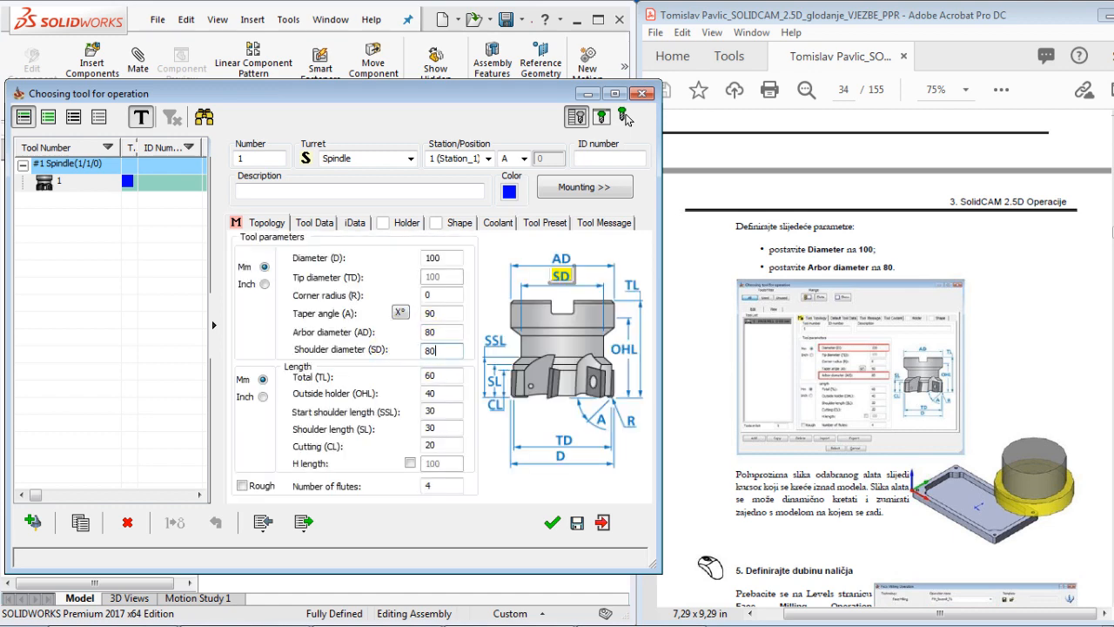
click(552, 523)
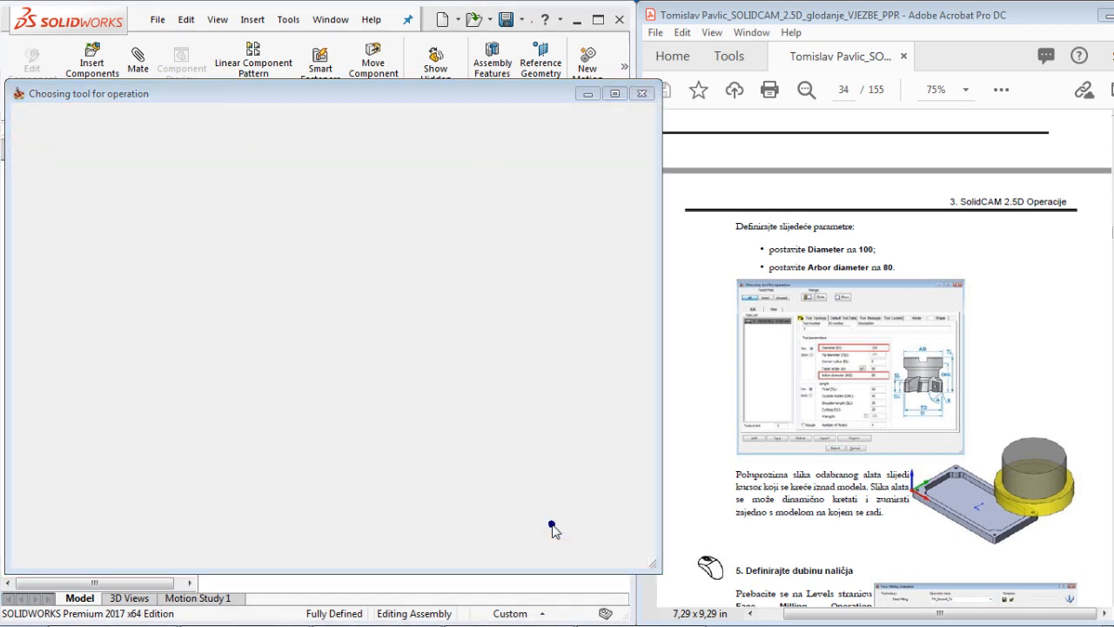
drag(81, 447, 147, 453)
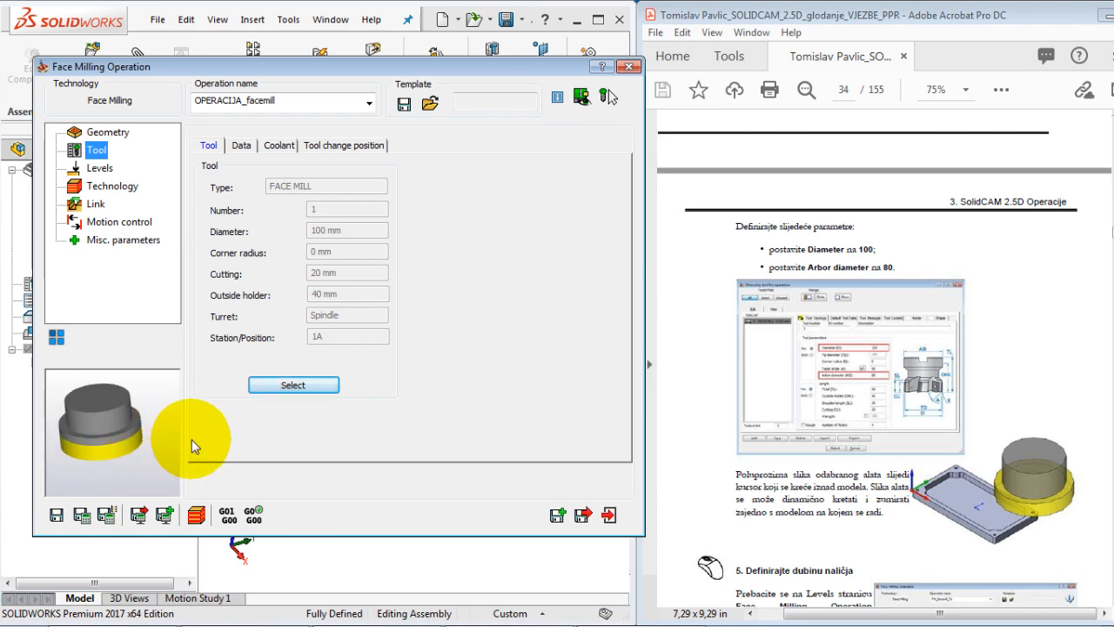
Step: Read section 5, Definirajte dubinu naličja, in the exercise PDF in Adobe Acrobat and recheck the face mill's parameters
scroll(809, 409, down, 5)
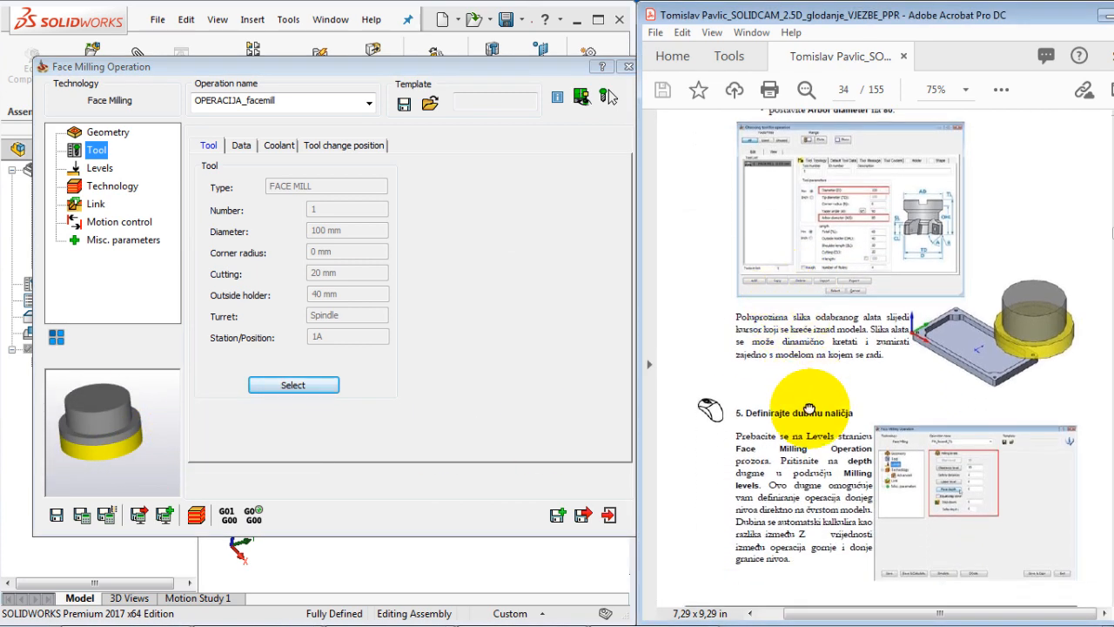
scroll(763, 305, down, 3)
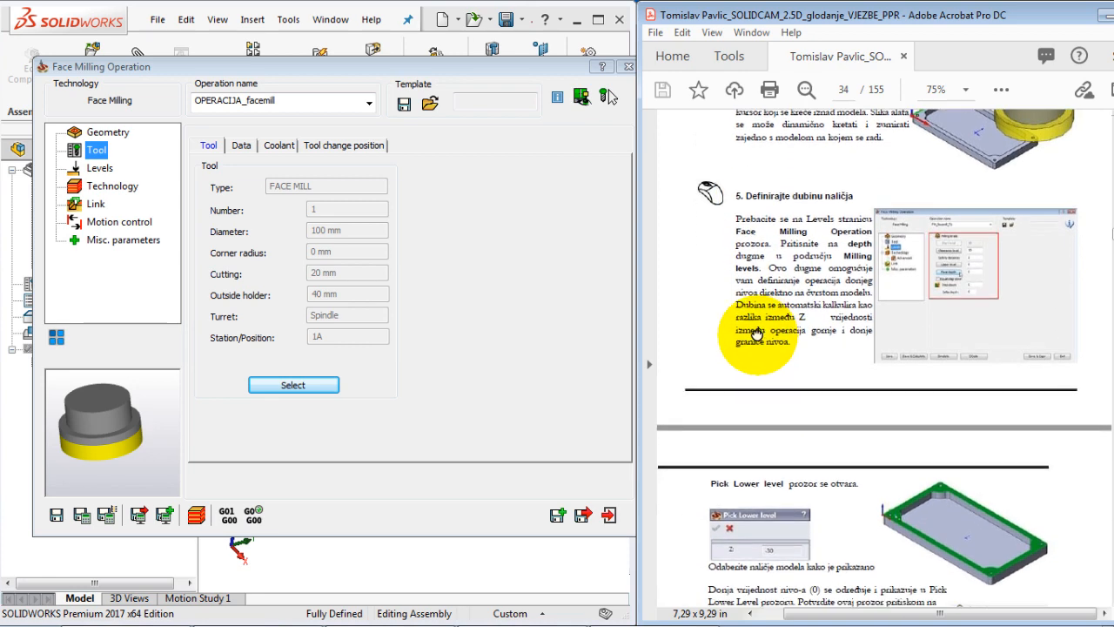
drag(755, 332, 722, 279)
drag(801, 359, 773, 339)
click(420, 367)
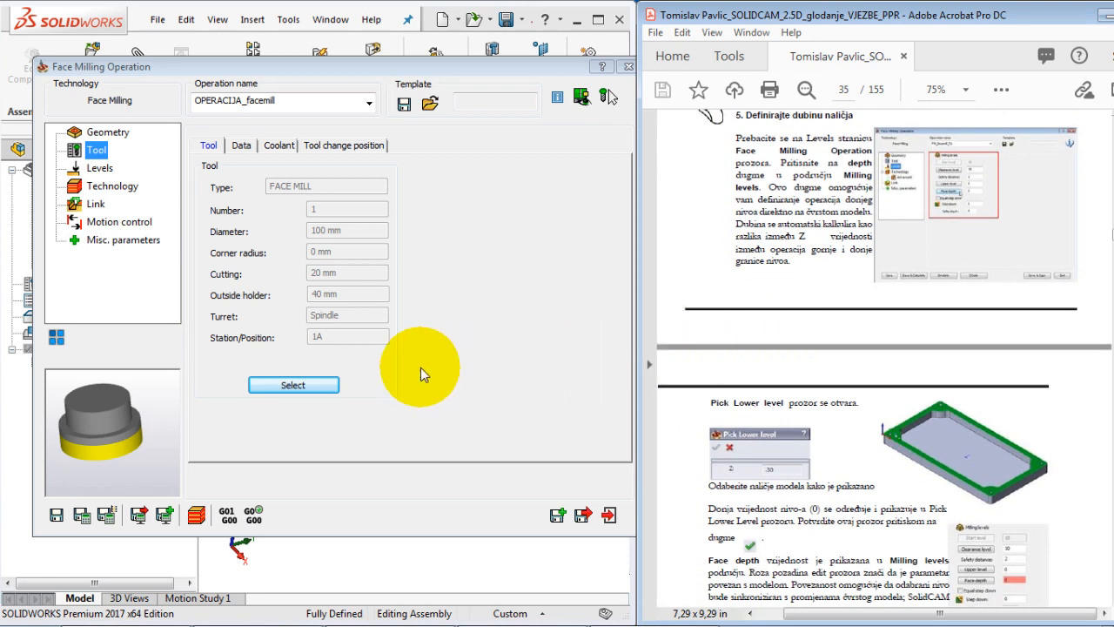
click(311, 384)
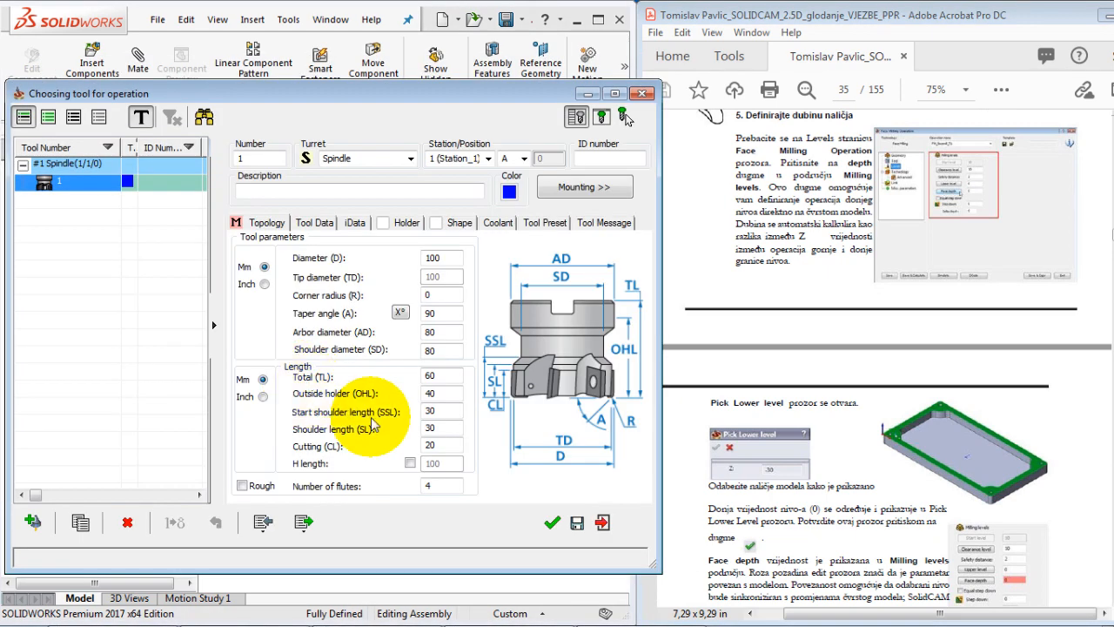
click(552, 522)
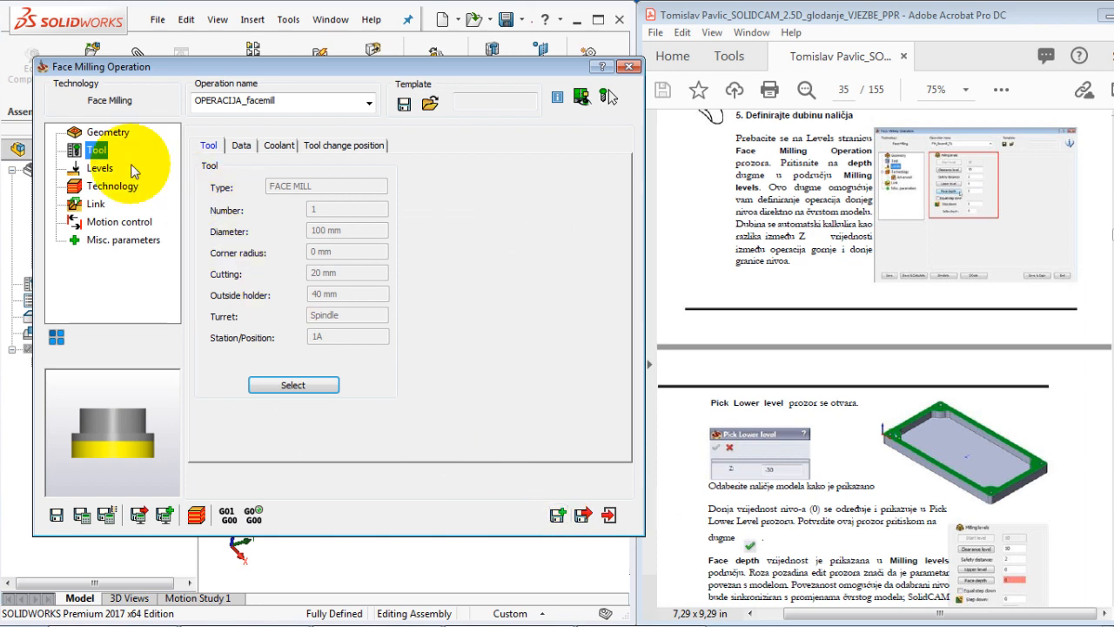
Step: Look over the operation's levels, show the tool's feed and spin data, and return to the exercise PDF in Adobe Acrobat
click(100, 168)
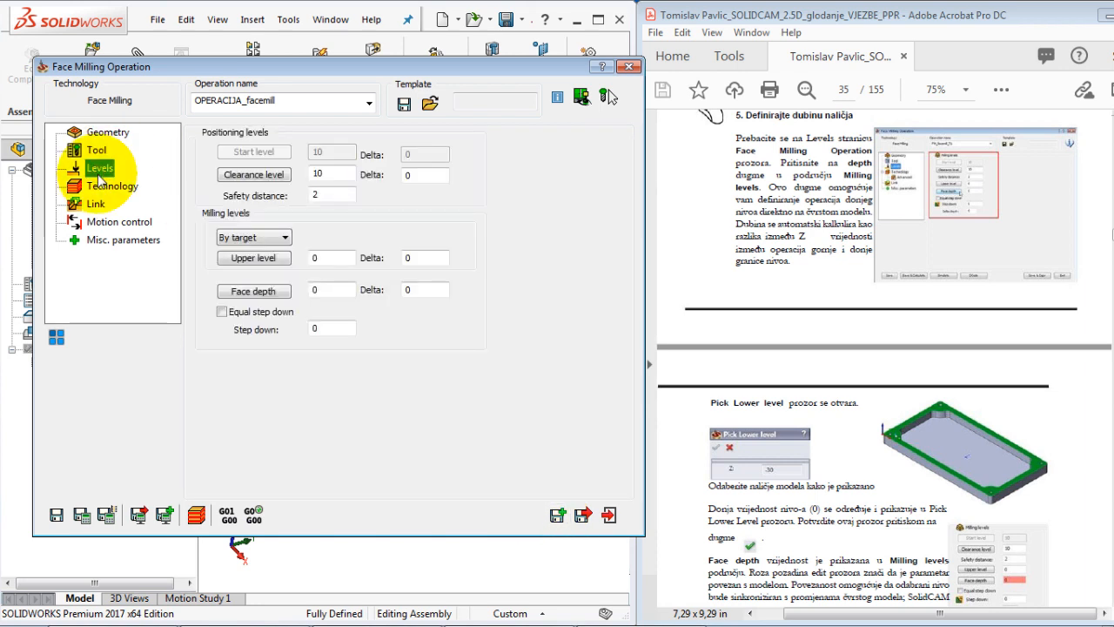
click(97, 152)
click(241, 146)
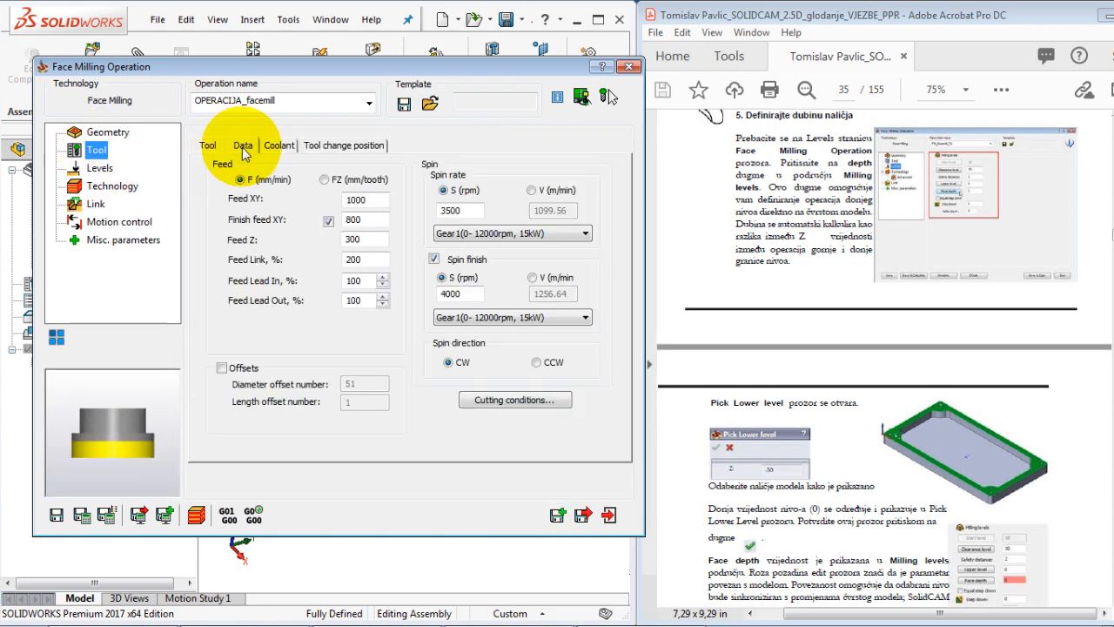
click(807, 411)
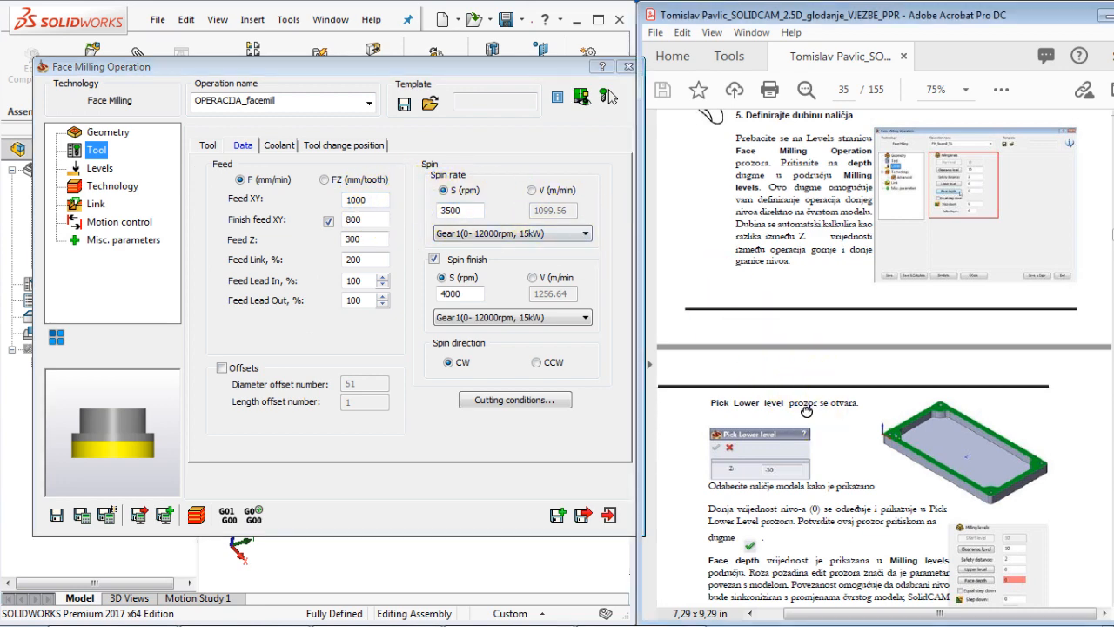
Step: Open the face milling operation's Levels settings and examine the manual's milling levels example in section 5
scroll(797, 411, down, 2)
click(515, 299)
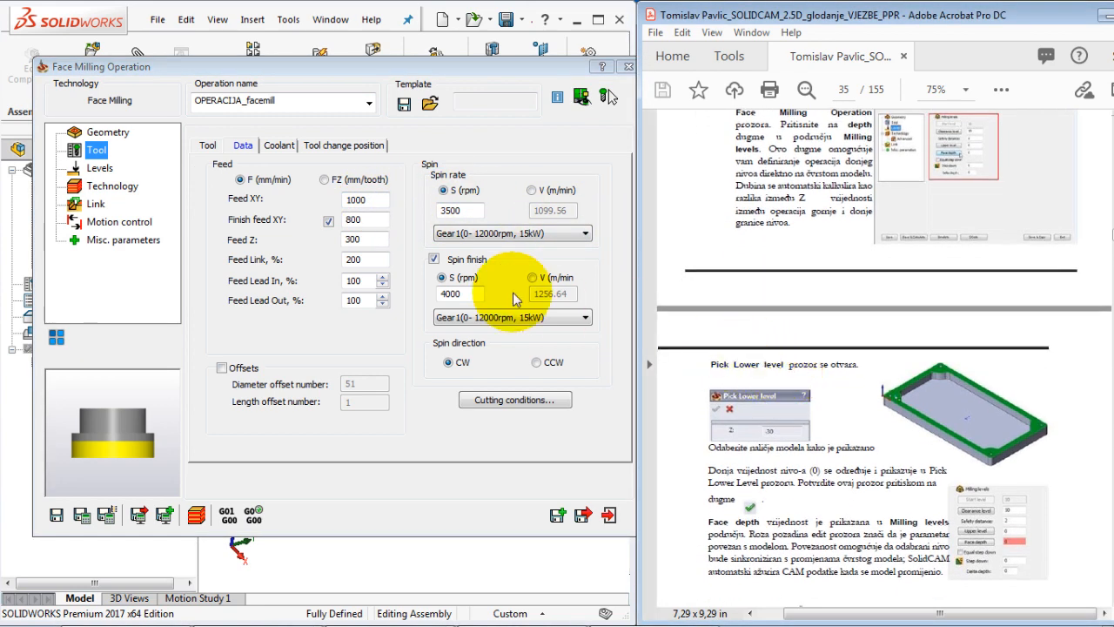
click(109, 171)
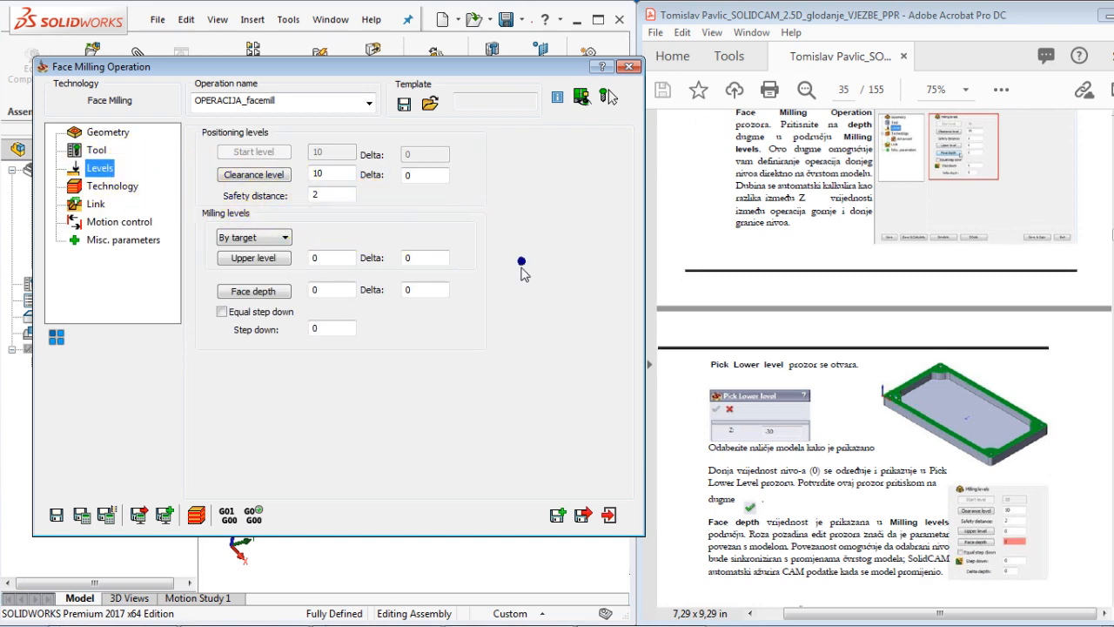
click(770, 487)
scroll(765, 505, up, 1)
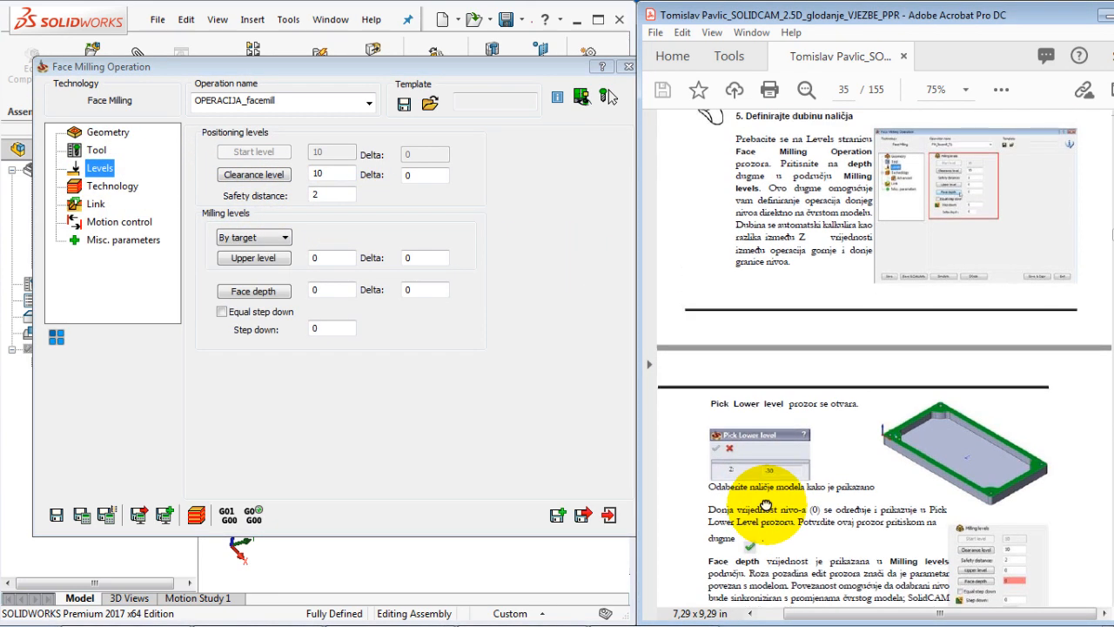
scroll(766, 505, up, 1)
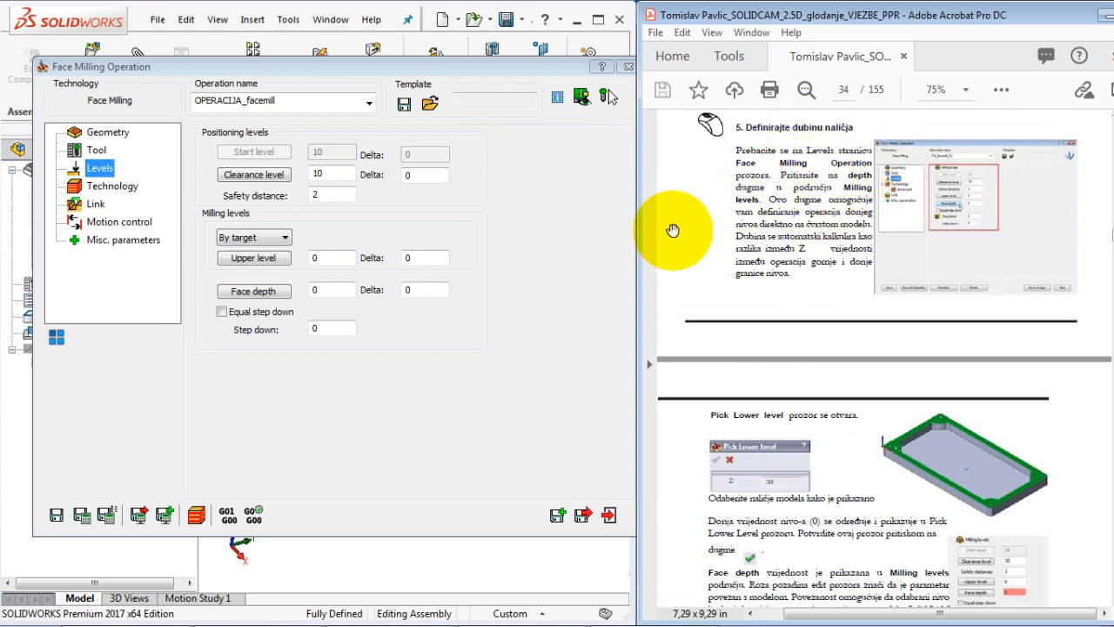
scroll(738, 257, up, 1)
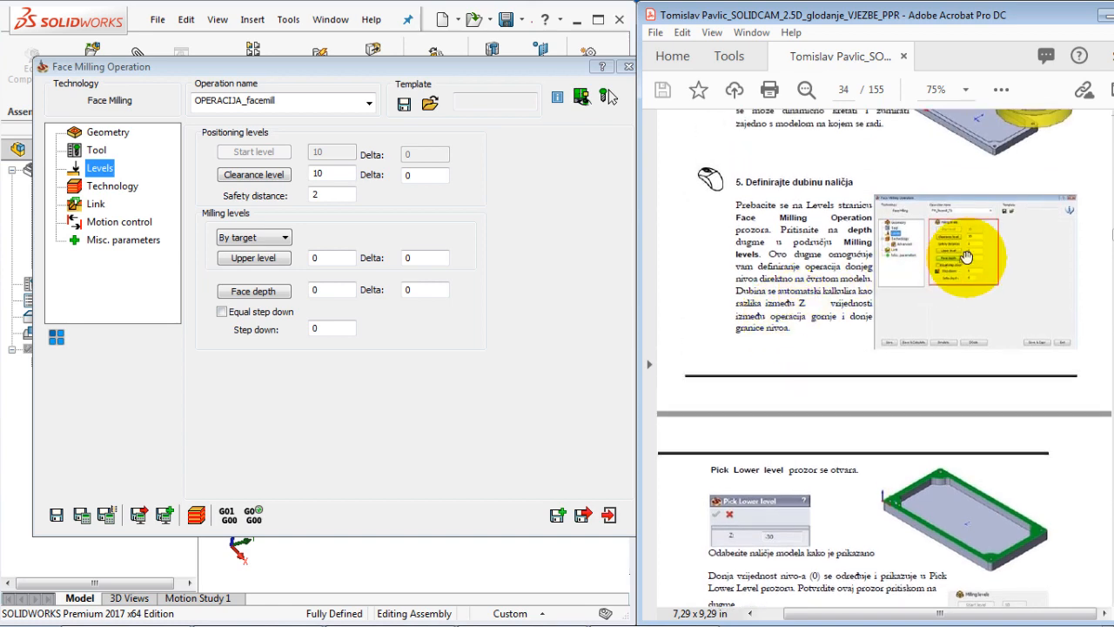
ctrl+scroll(963, 244, up, 5)
drag(951, 252, 890, 319)
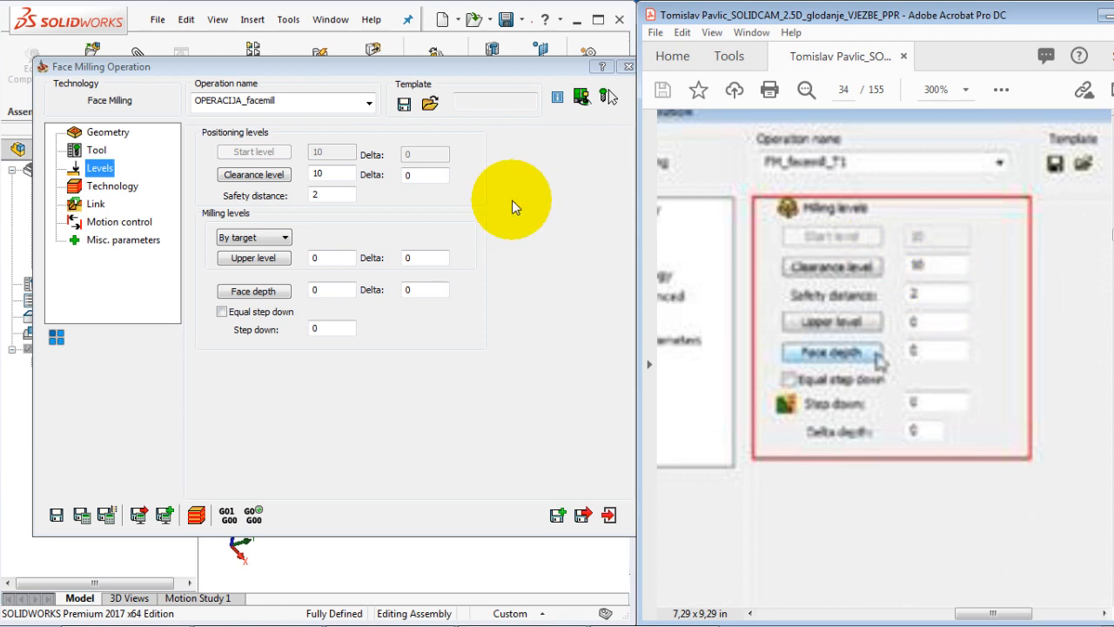
Step: Define the face depth by picking the model's top rim face as the lower level
click(329, 174)
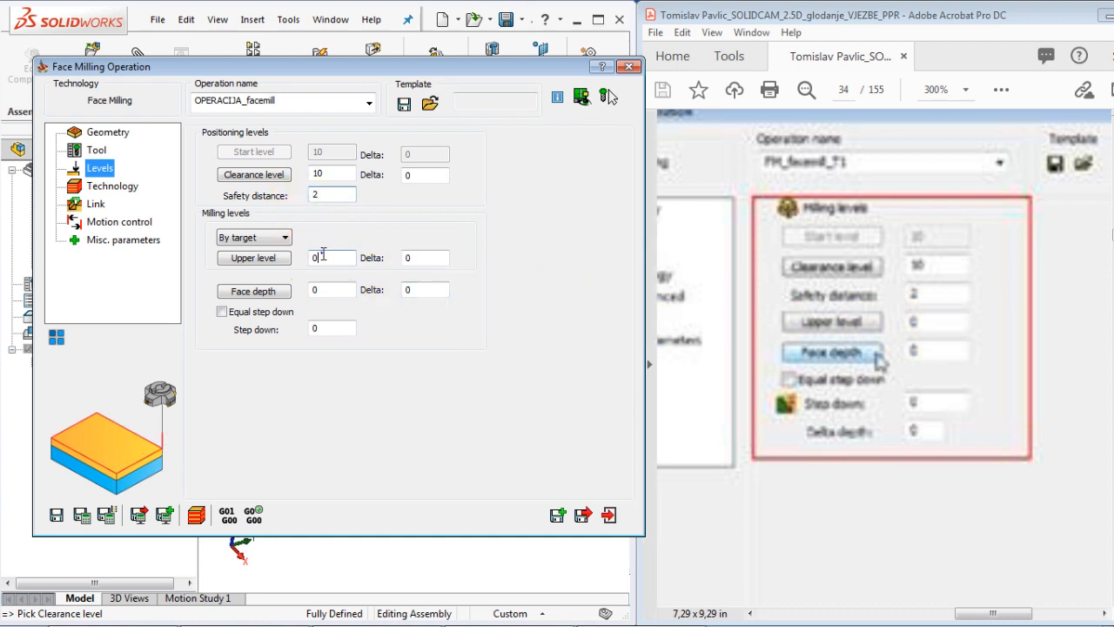
click(275, 298)
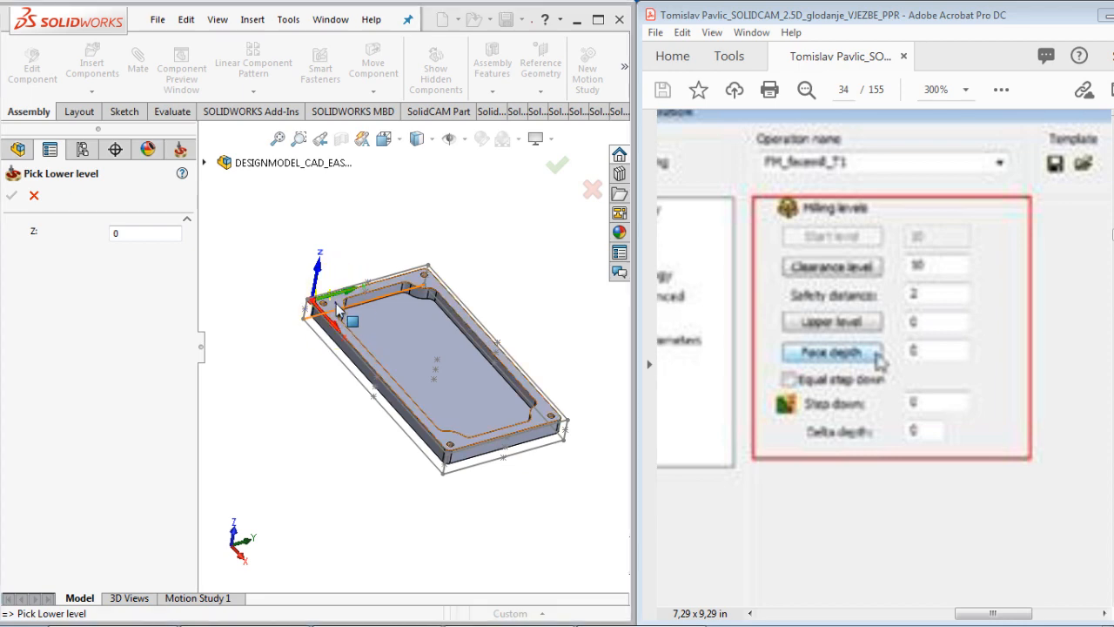
click(338, 309)
click(12, 197)
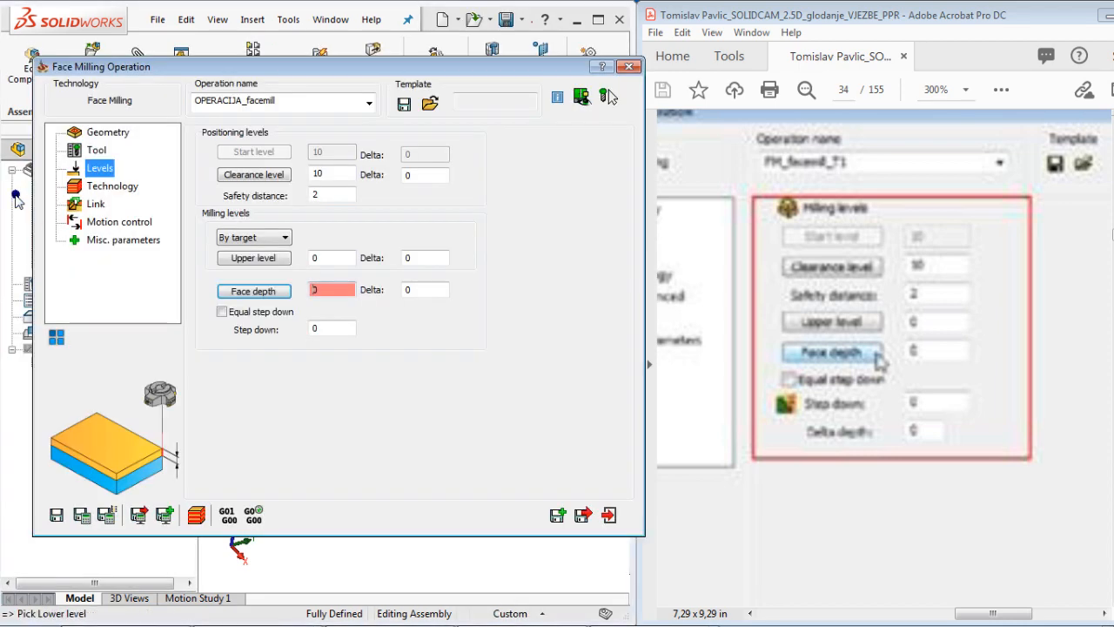
Step: Read the manual's explanation of the lower level and face depth, and its section 6 on technology parameters
drag(923, 485, 954, 394)
ctrl+scroll(954, 394, down, 2)
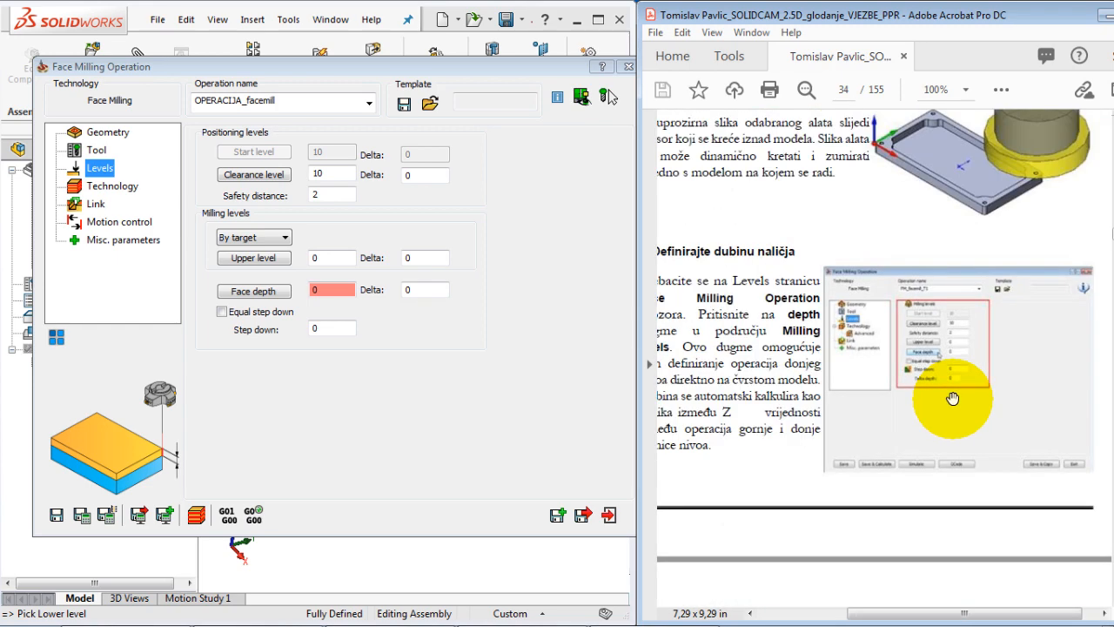
ctrl+scroll(953, 397, down, 1)
scroll(833, 272, down, 2)
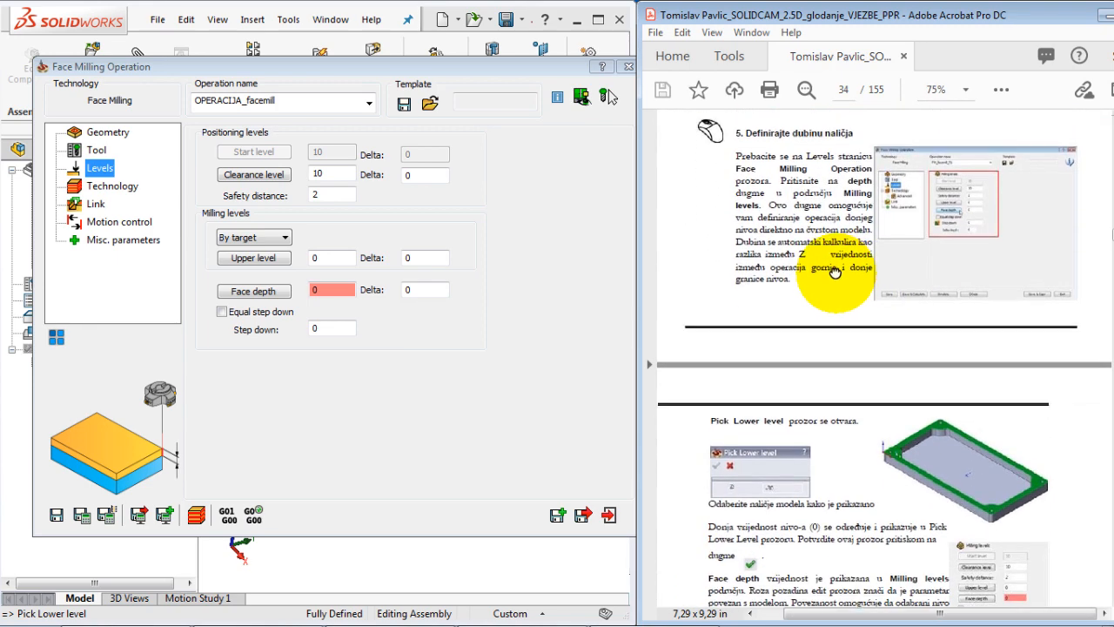
scroll(833, 272, down, 2)
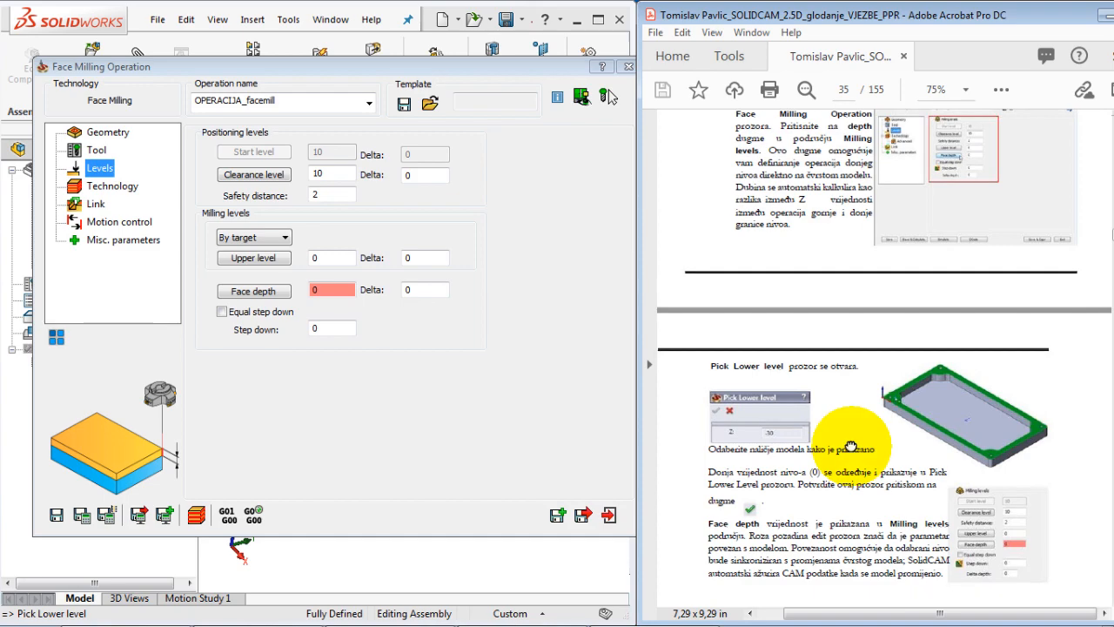
scroll(844, 431, down, 2)
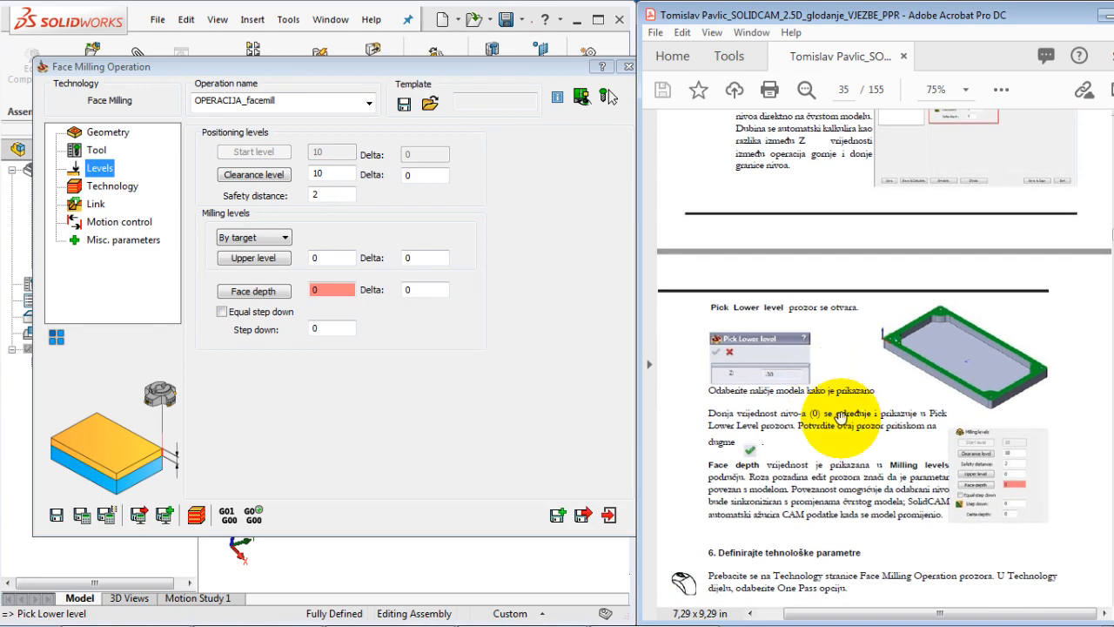
scroll(840, 418, down, 3)
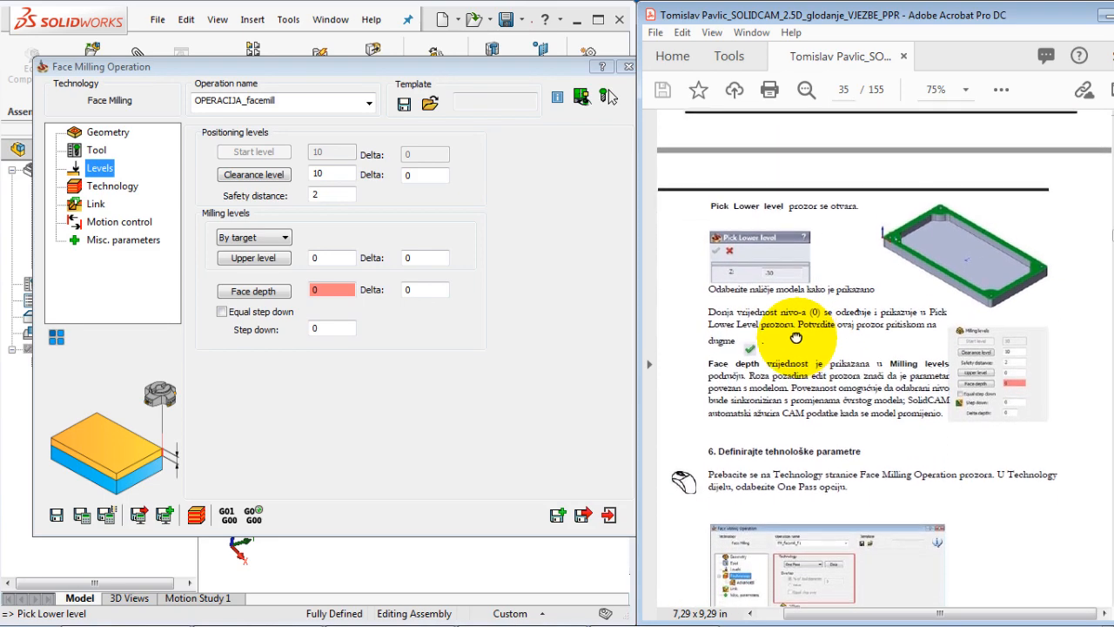
scroll(795, 338, down, 3)
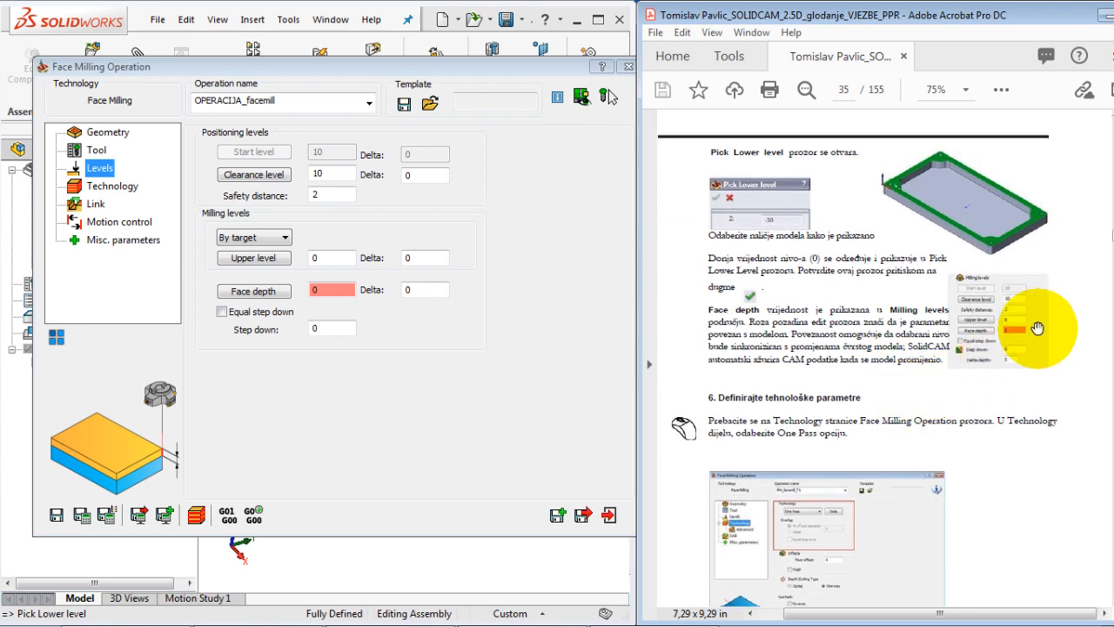
ctrl+scroll(1038, 328, up, 2)
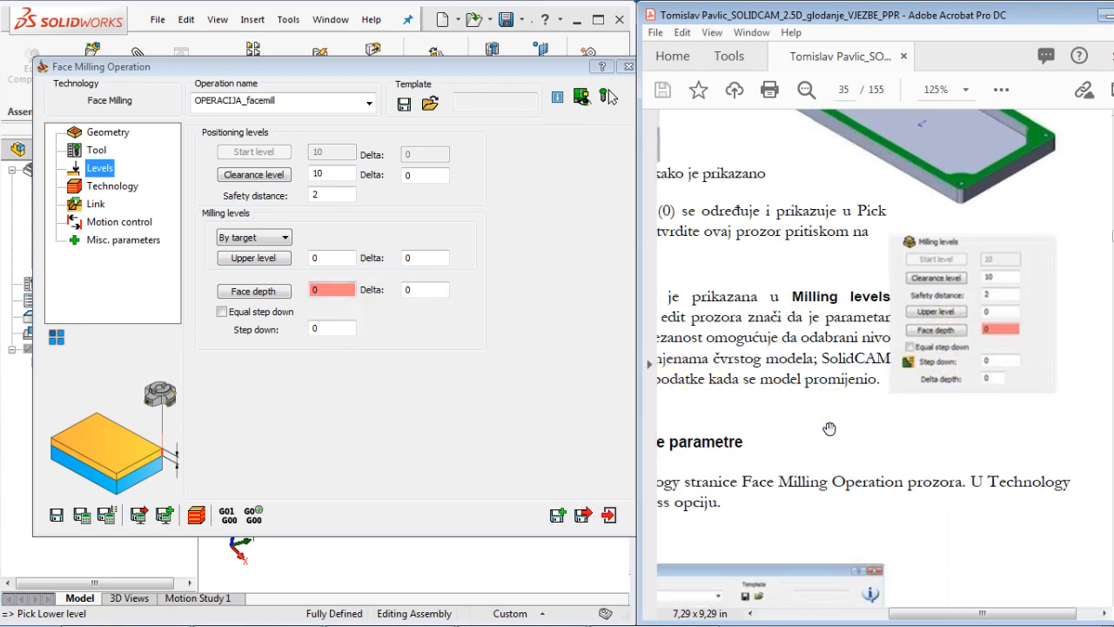
ctrl+scroll(823, 428, down, 2)
scroll(822, 459, down, 3)
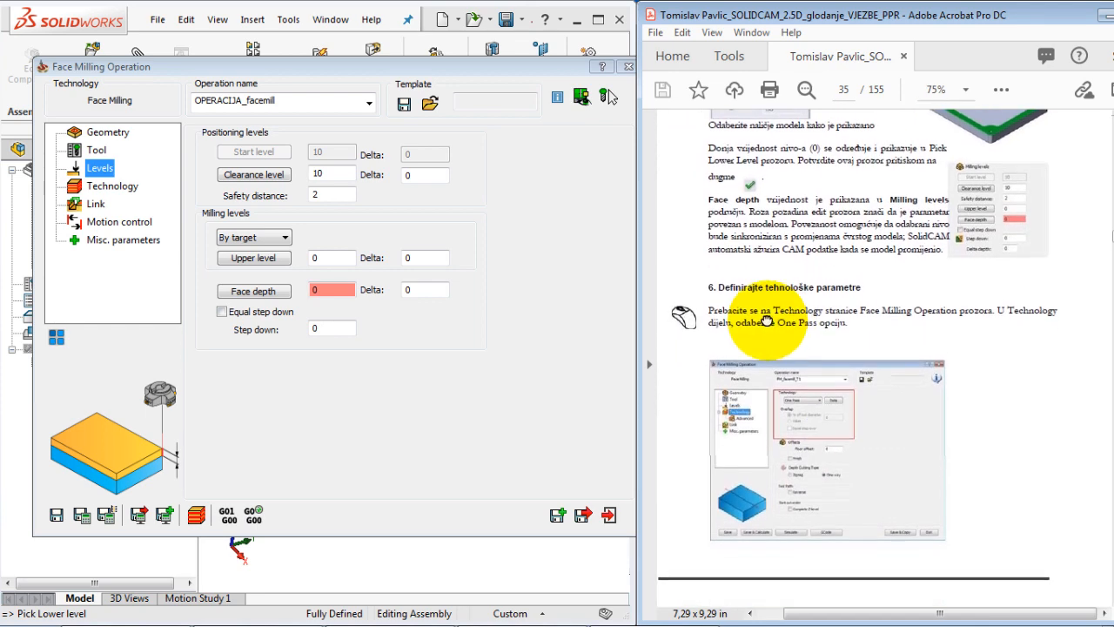
scroll(799, 435, down, 1)
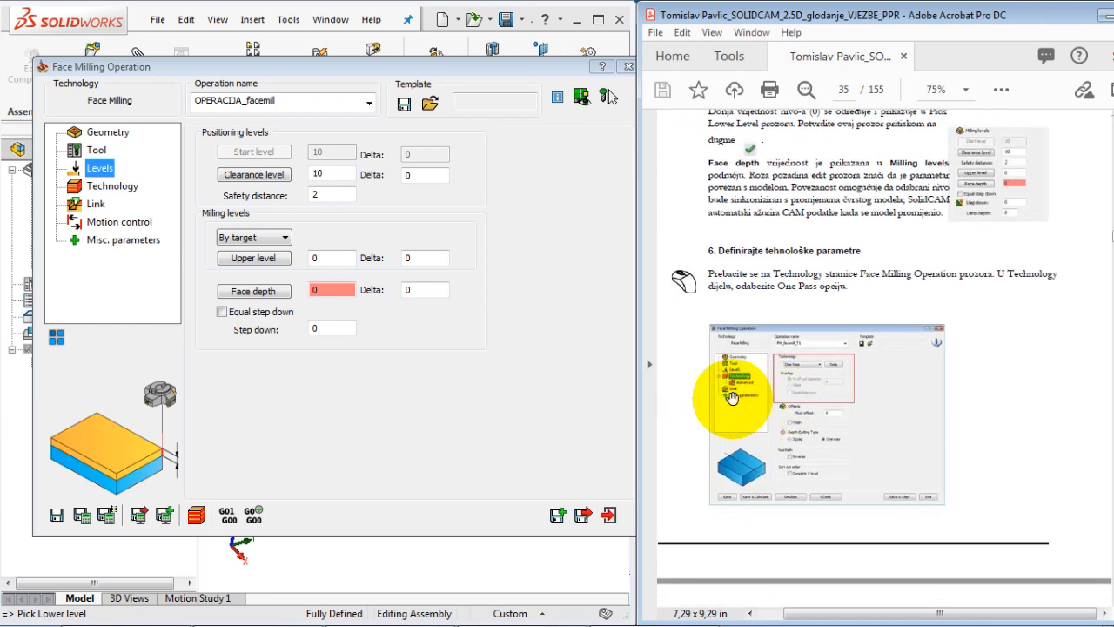
Step: Set the face milling technology to One pass
click(112, 186)
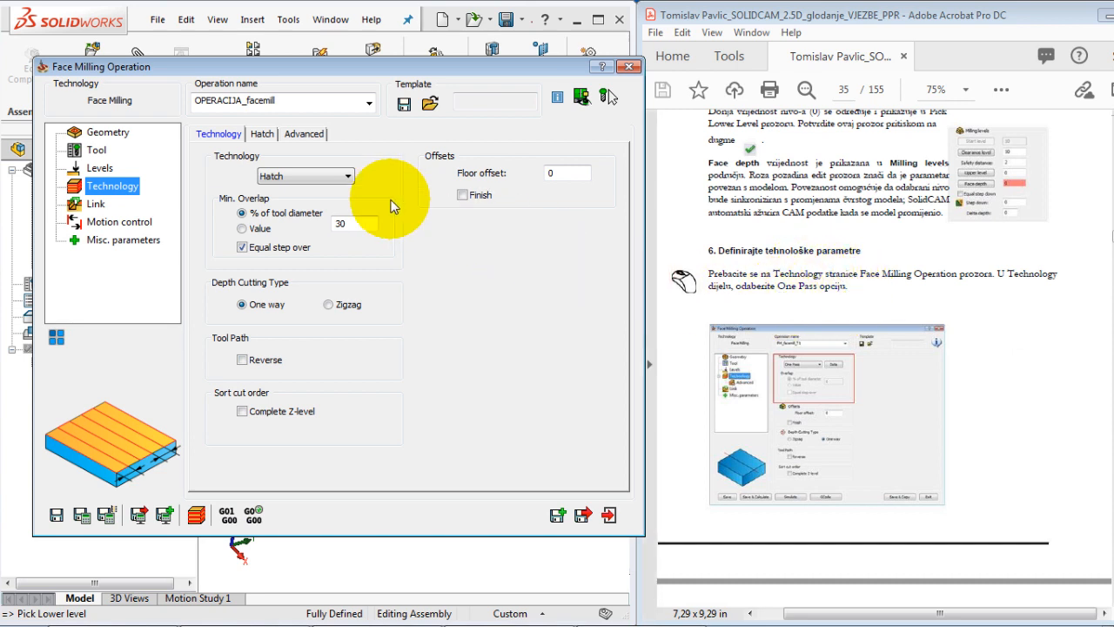
click(309, 177)
click(308, 213)
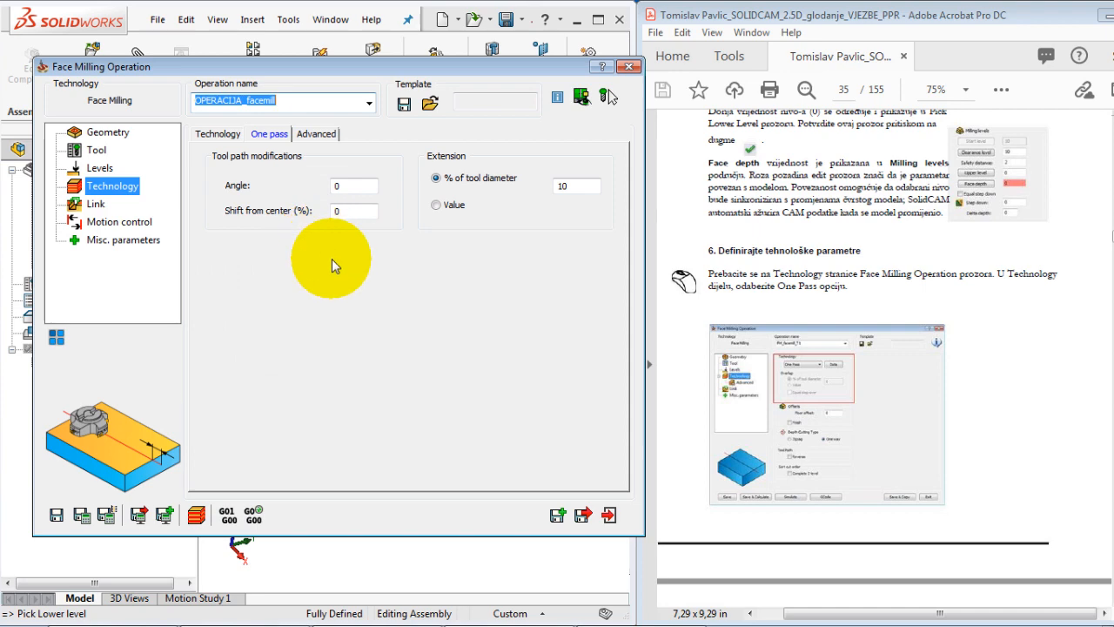
Step: Consult the manual's One Pass section and set the extension to 110 % of tool diameter
click(1063, 475)
scroll(1062, 474, down, 5)
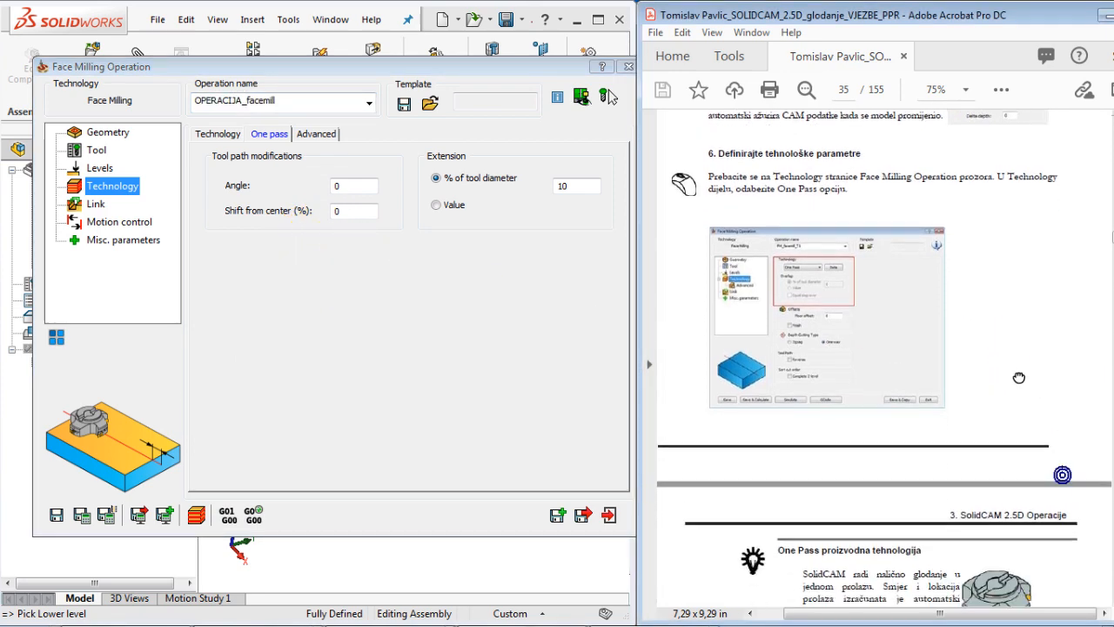
scroll(902, 389, down, 3)
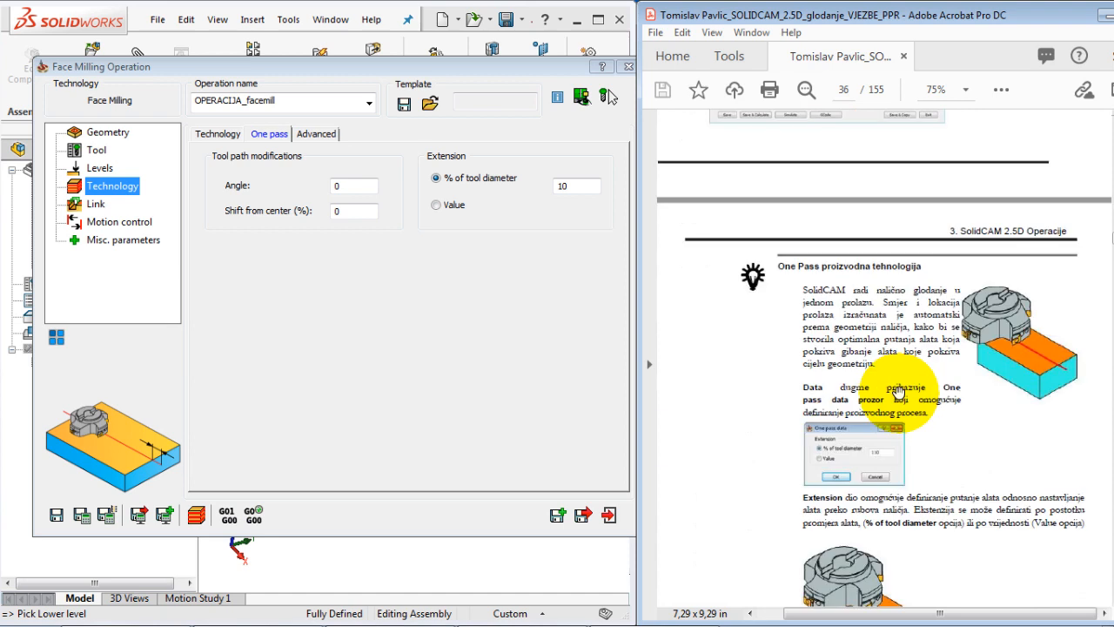
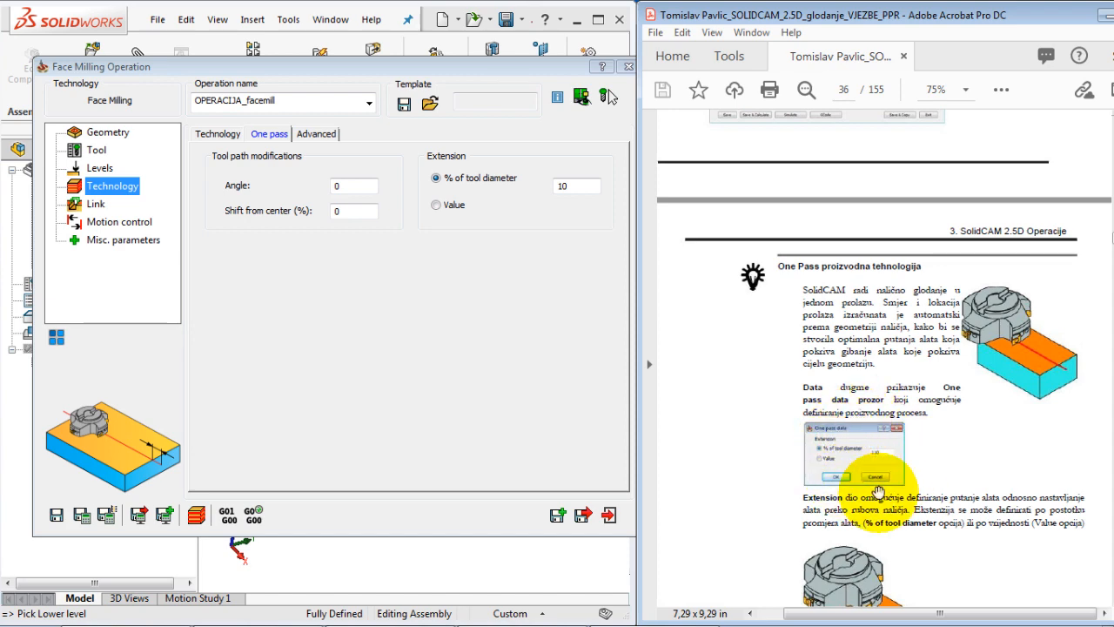
ctrl+scroll(879, 491, up, 2)
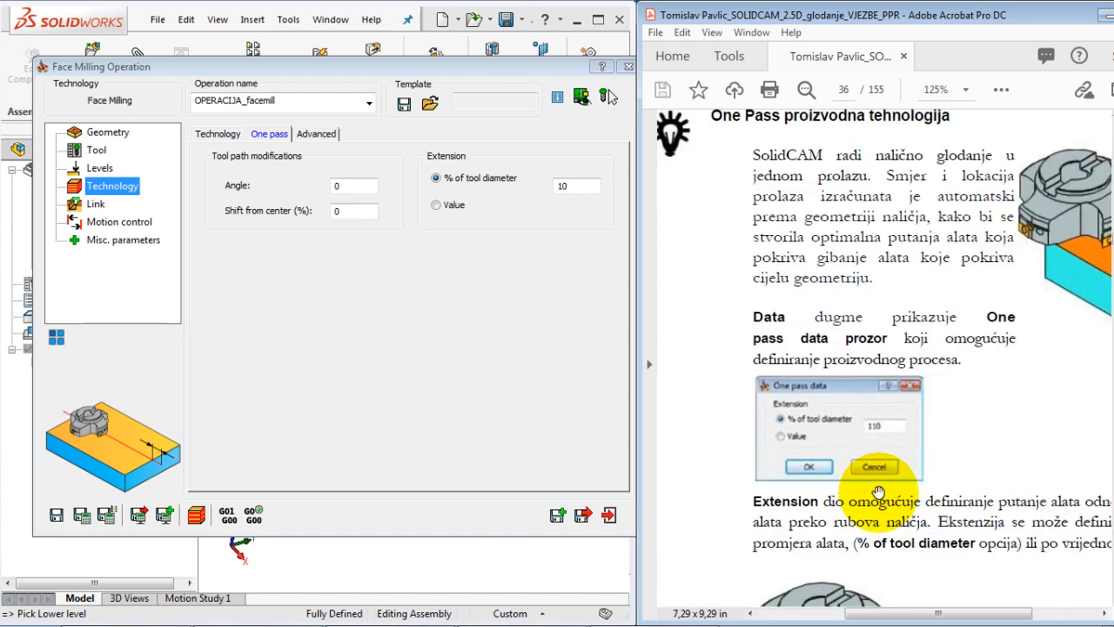
ctrl+scroll(877, 490, up, 1)
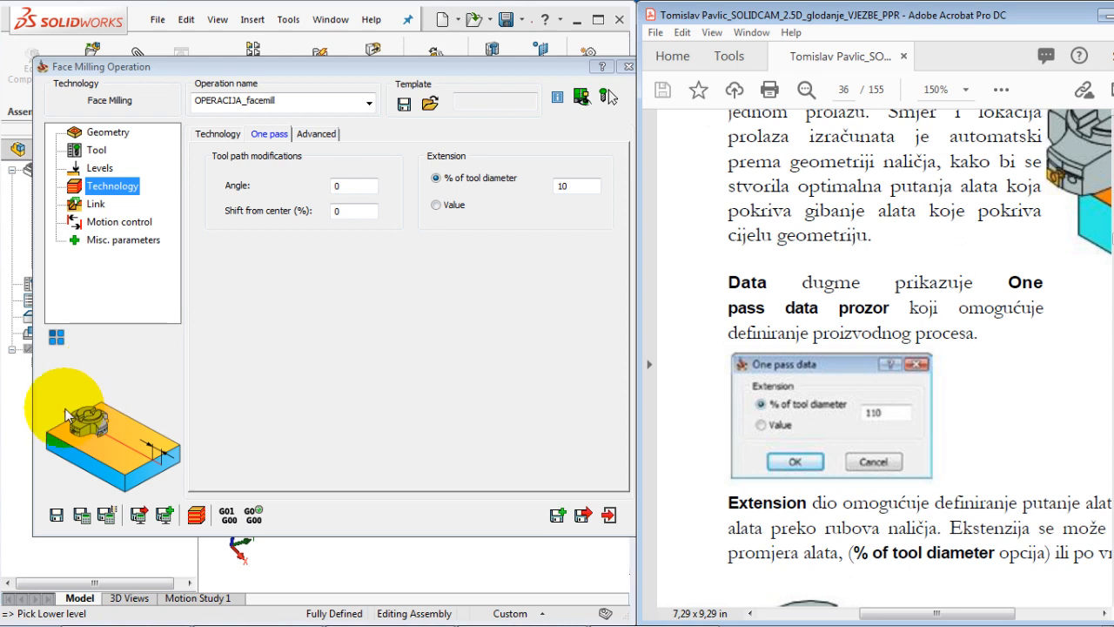
drag(575, 189, 529, 192)
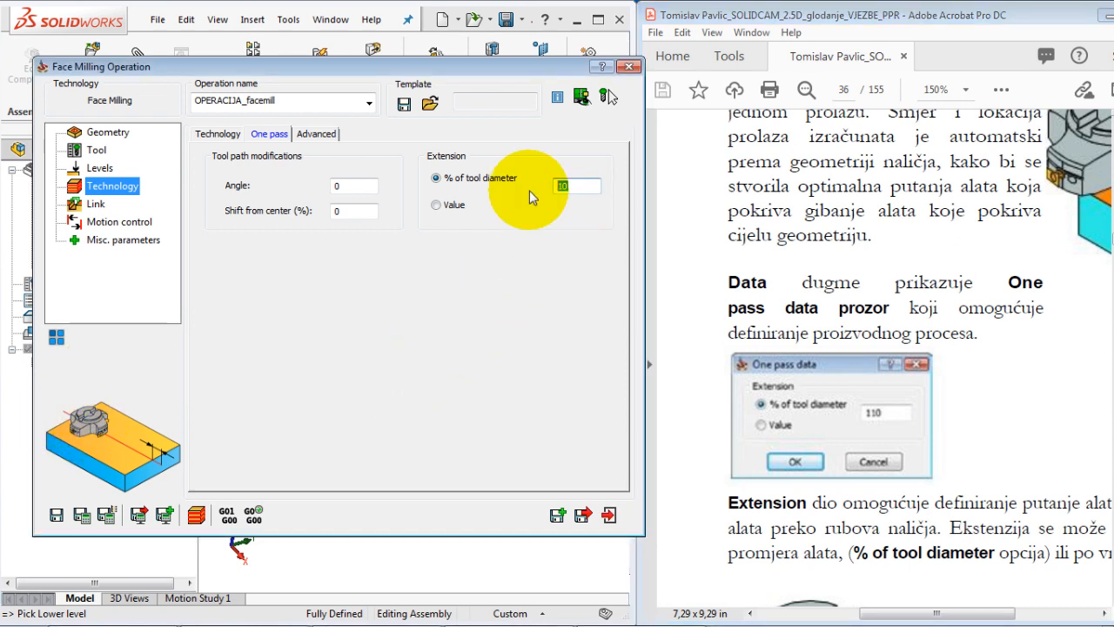
text(1)
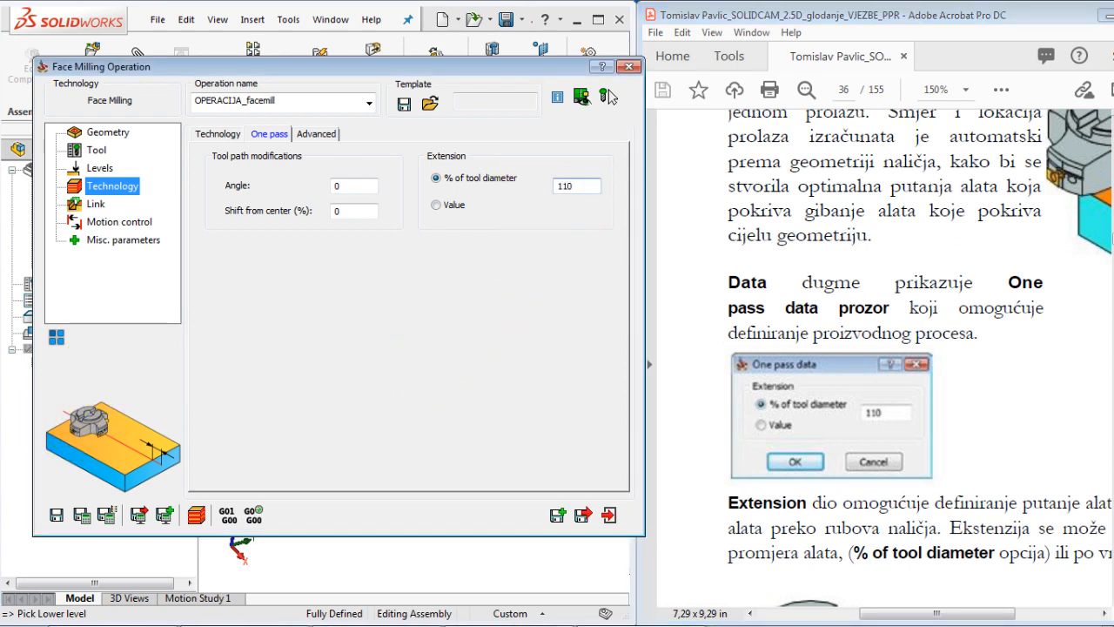
click(549, 327)
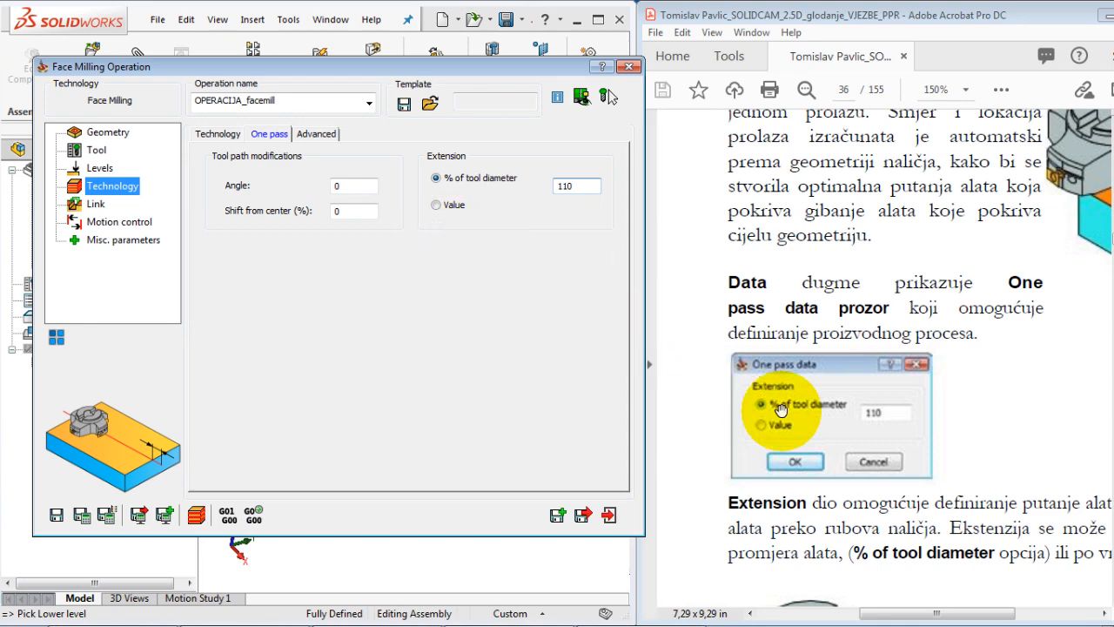
Step: Read the manual's Save & Calculate and simulation sections, and review the operation's Link and Motion control settings
click(821, 448)
ctrl+scroll(836, 451, down, 2)
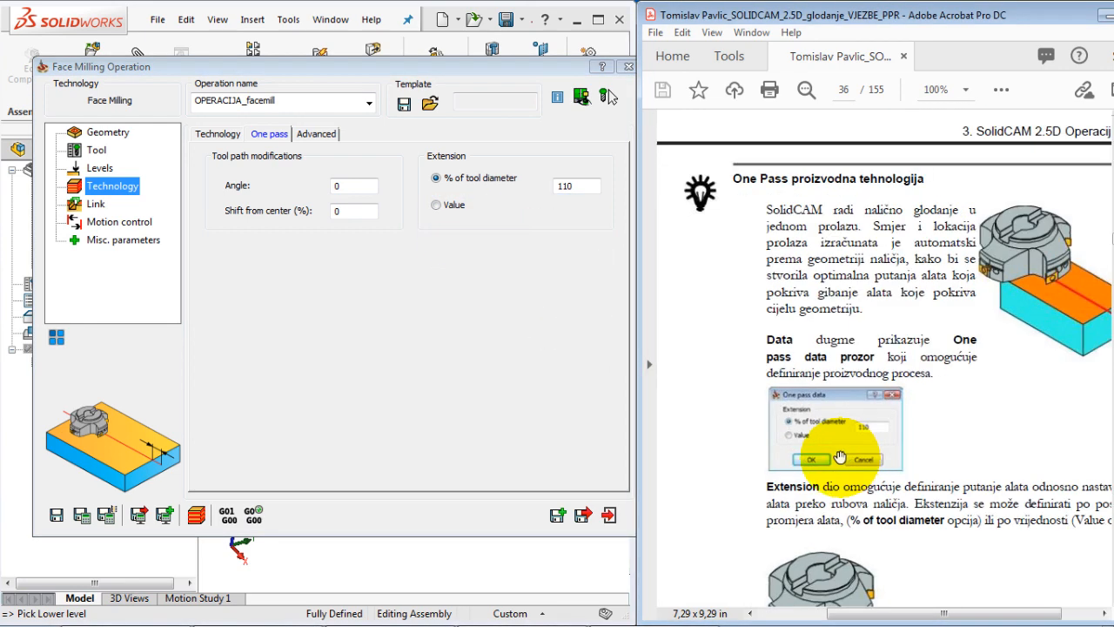
ctrl+scroll(840, 457, down, 1)
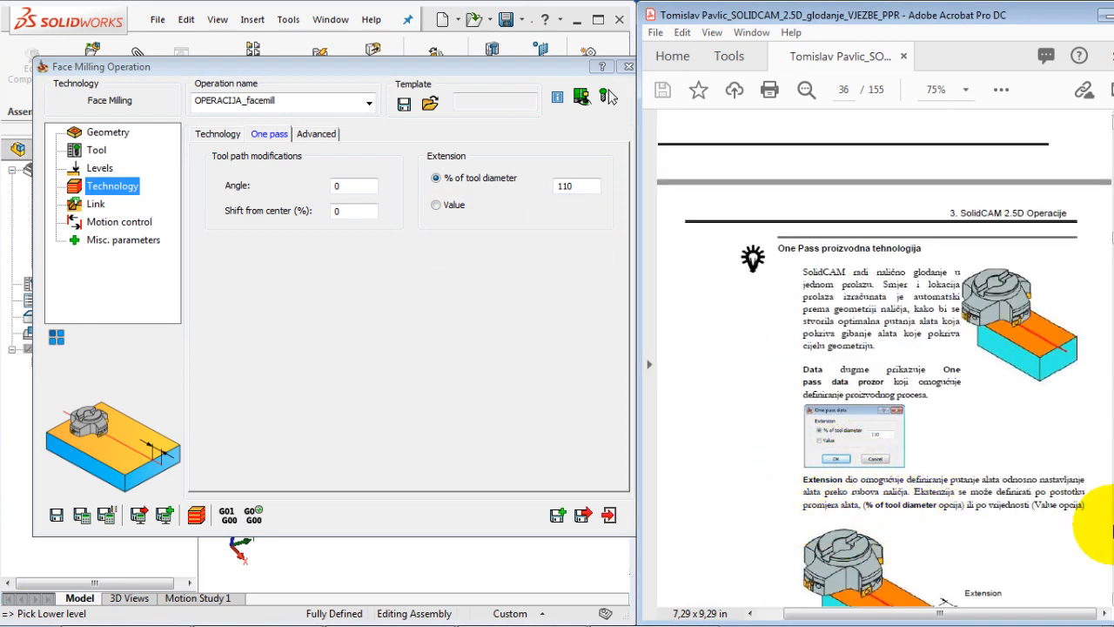
scroll(831, 426, down, 5)
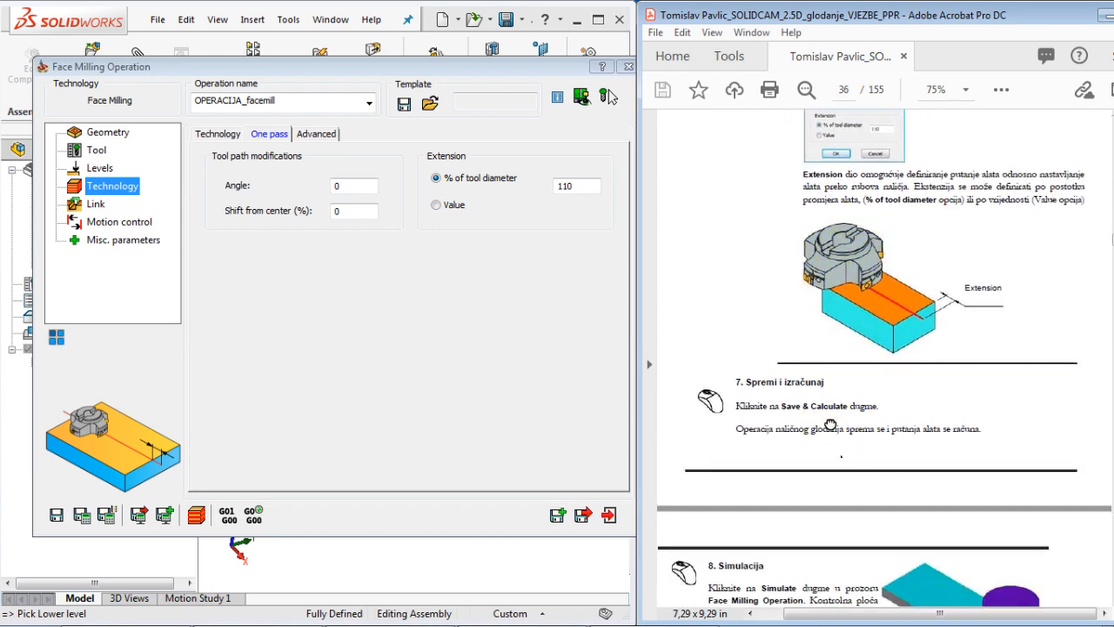
scroll(827, 418, down, 5)
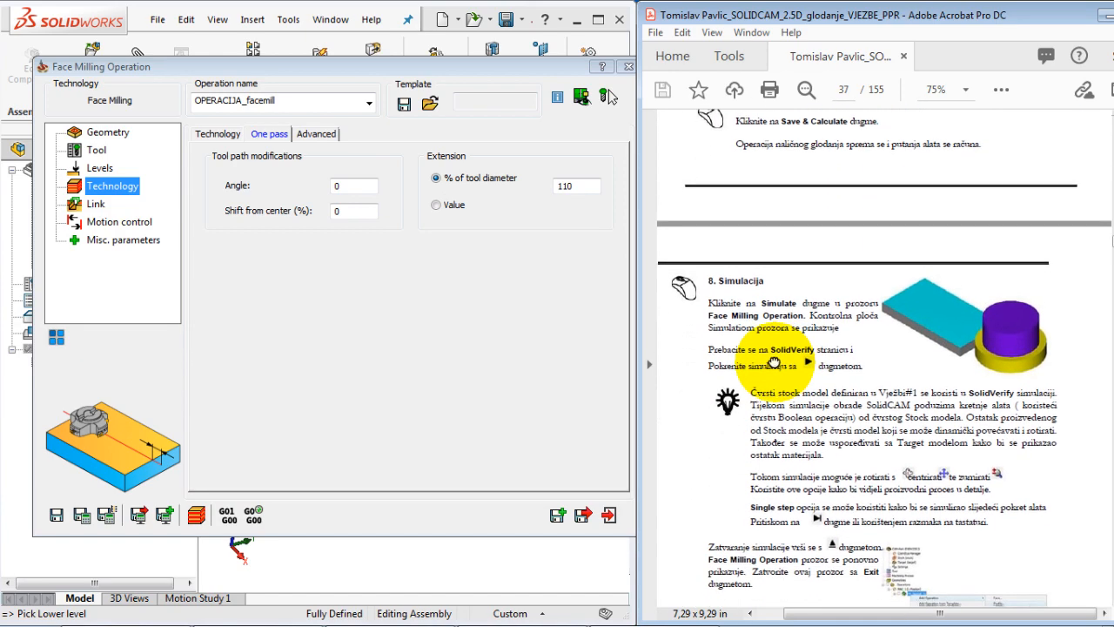
scroll(773, 362, down, 2)
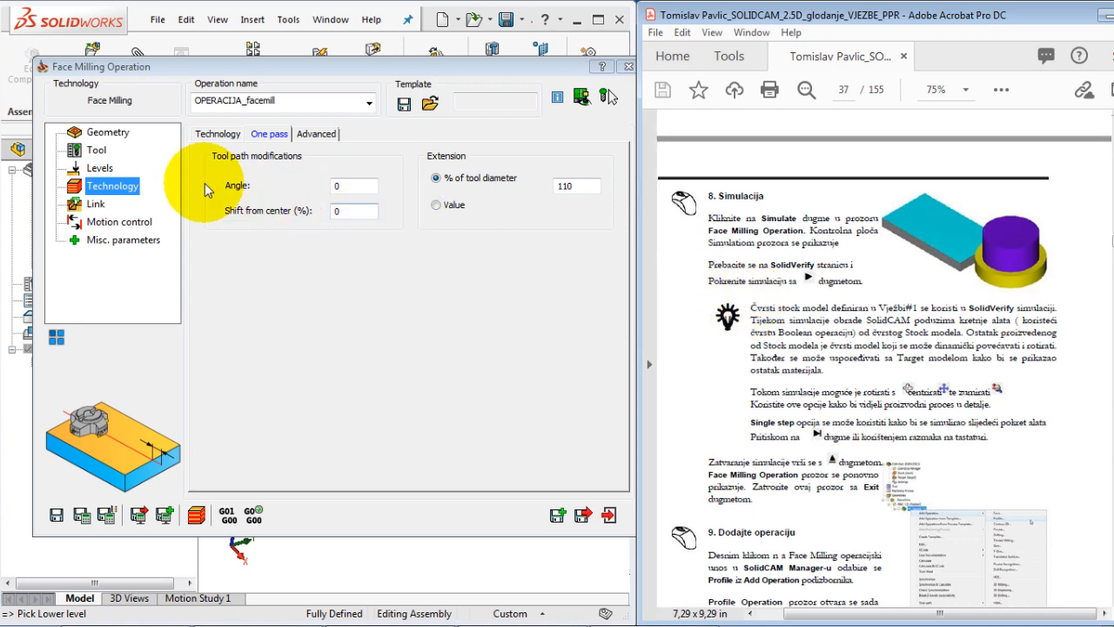
click(94, 205)
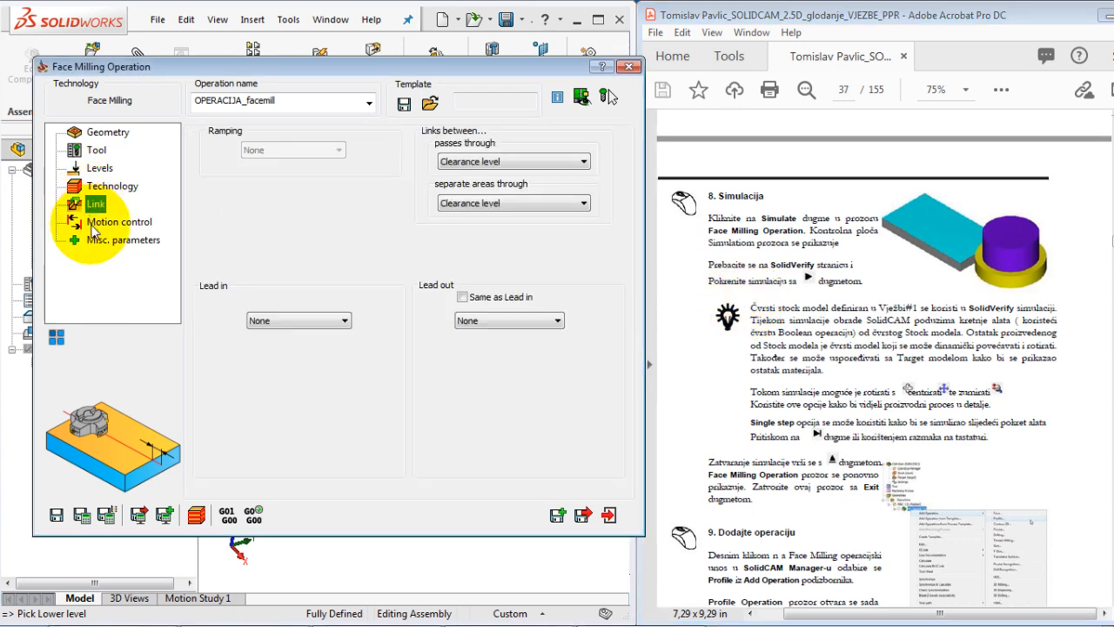
click(92, 227)
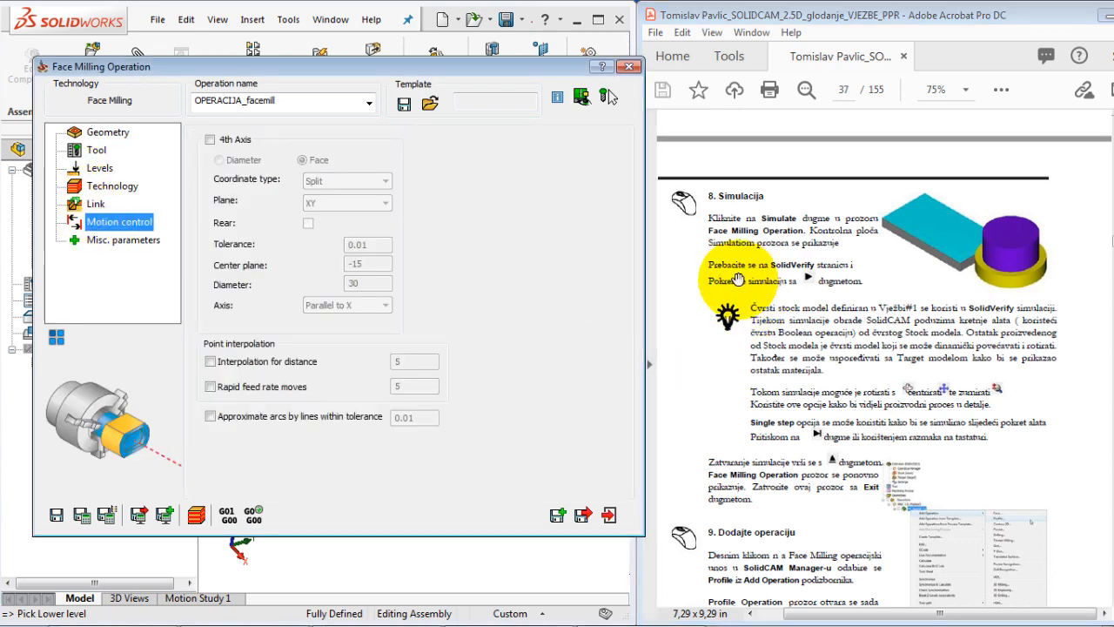
Step: Recheck the manual's One Pass section, and save and calculate the face milling operation
scroll(744, 261, up, 4)
scroll(808, 278, up, 6)
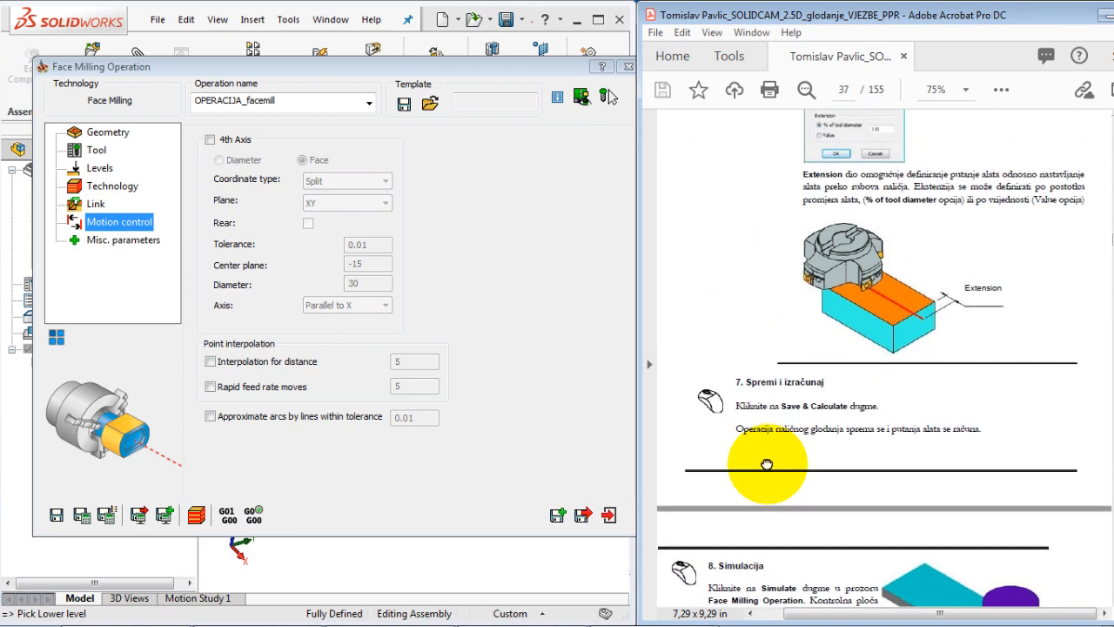
scroll(778, 427, up, 3)
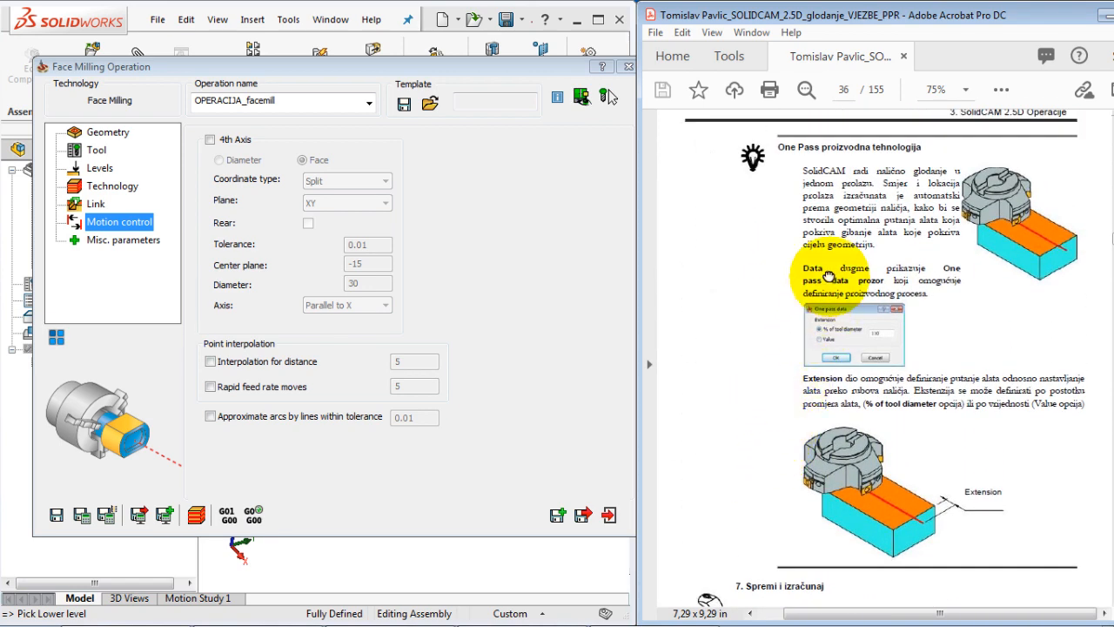
scroll(771, 292, up, 1)
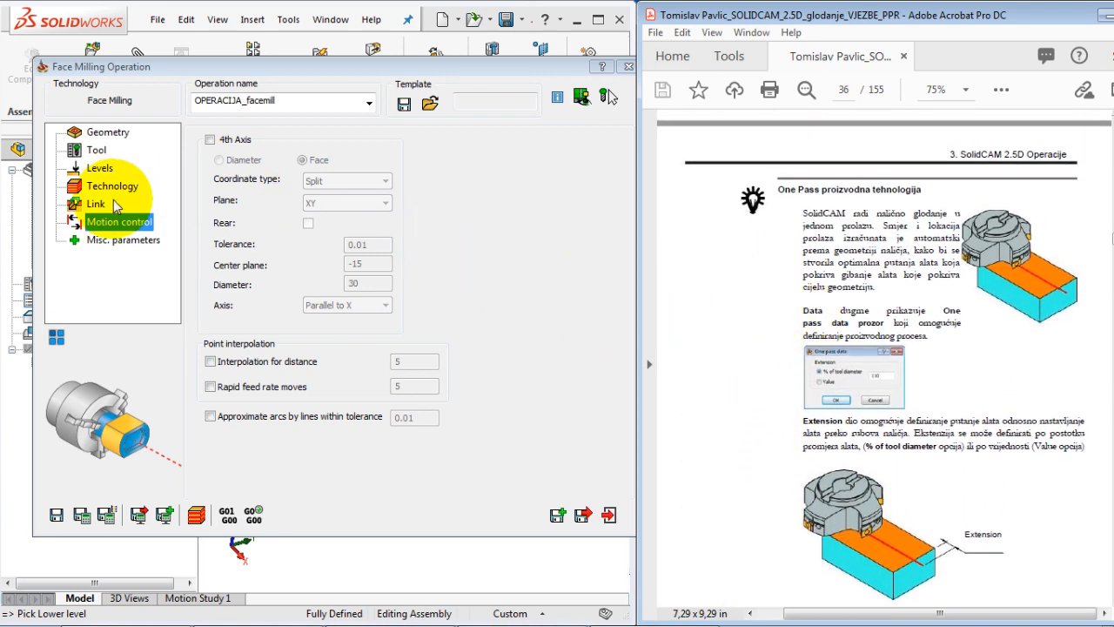
click(93, 205)
click(90, 222)
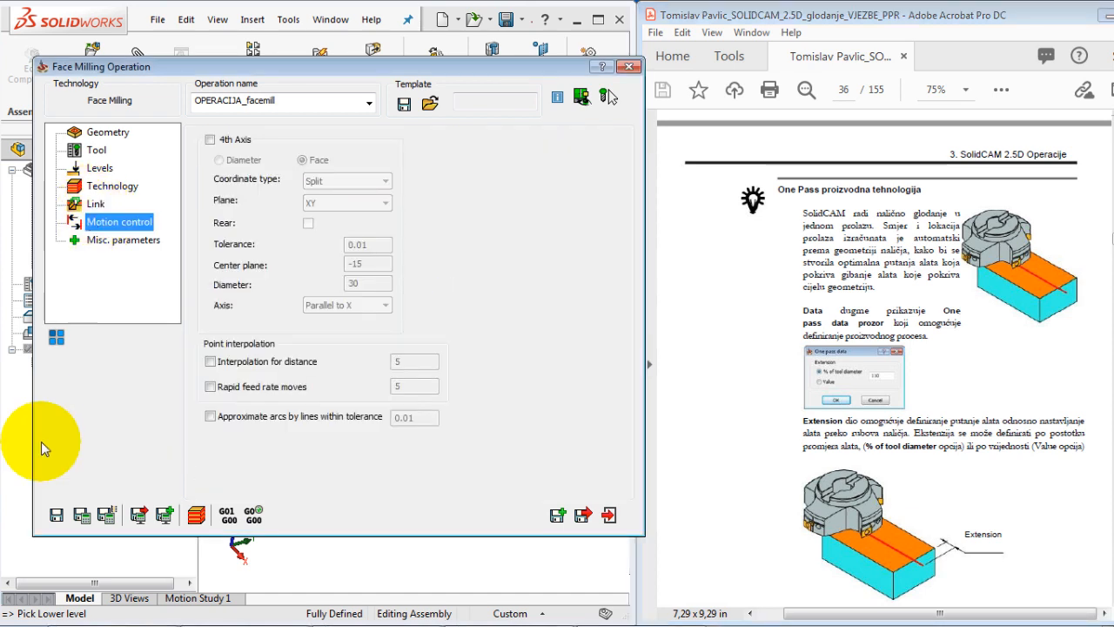
click(56, 517)
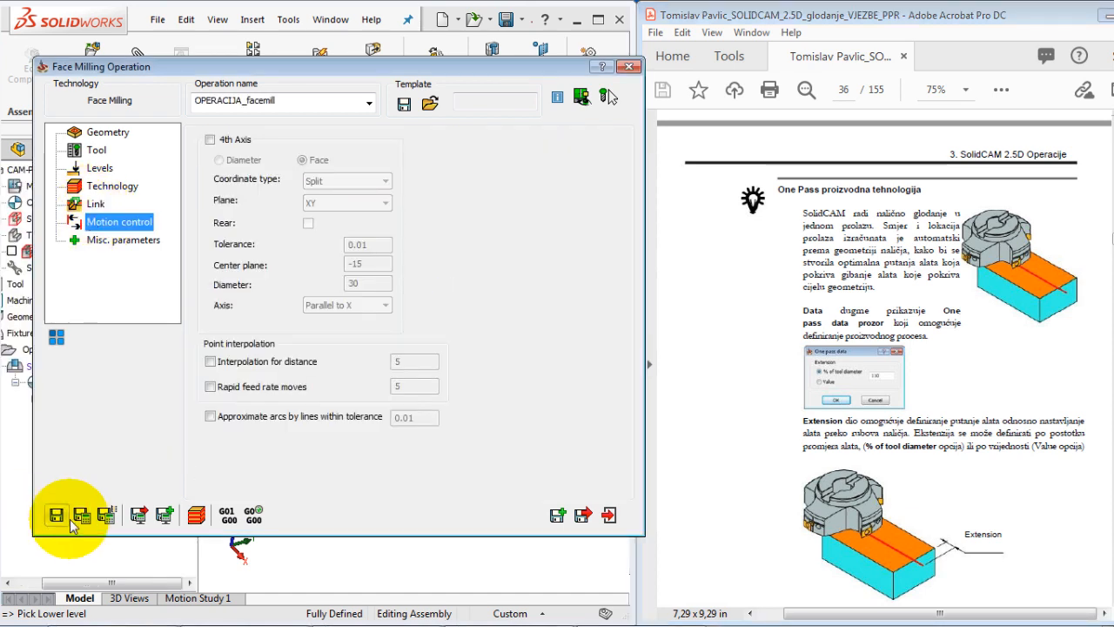
click(80, 517)
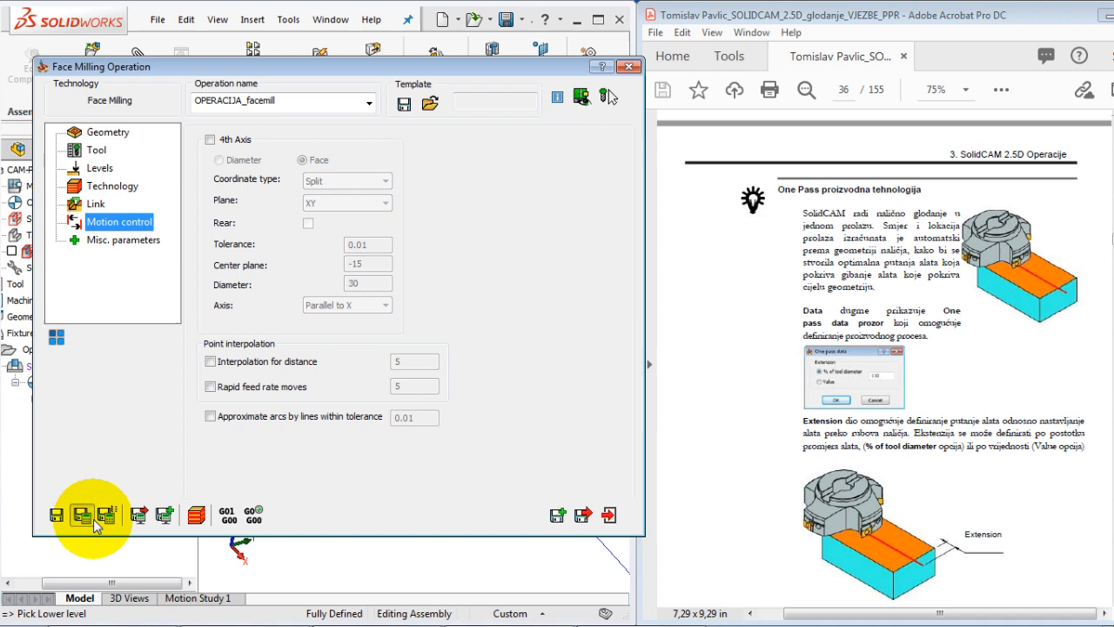
Step: Simulate the face milling operation in Host CAD mode, advancing the tool path in single steps over the part
click(197, 517)
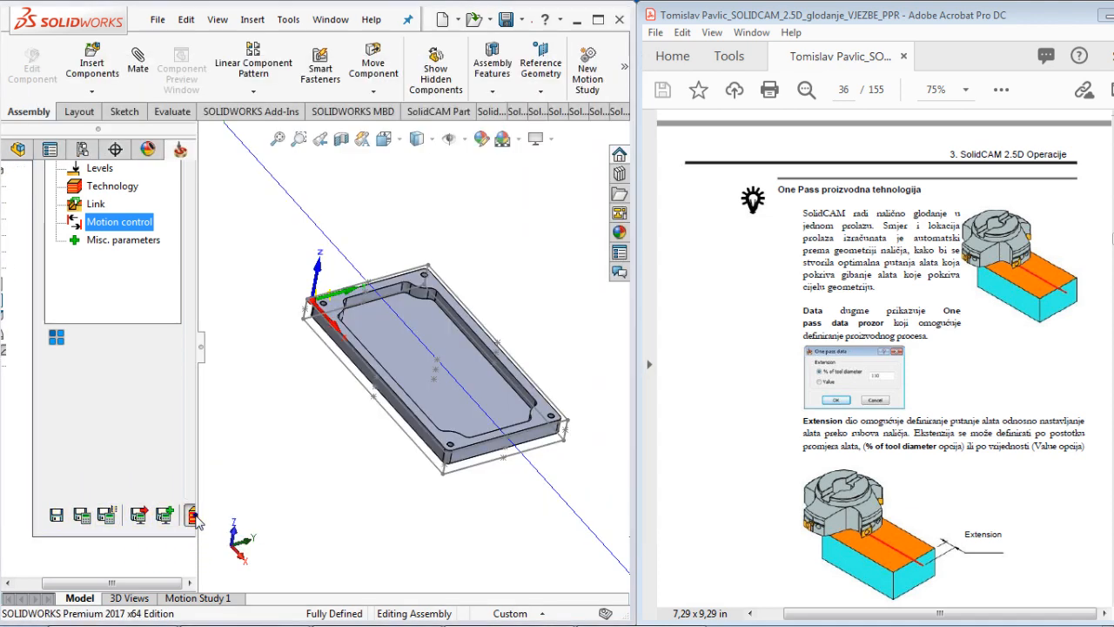
scroll(333, 475, up, 8)
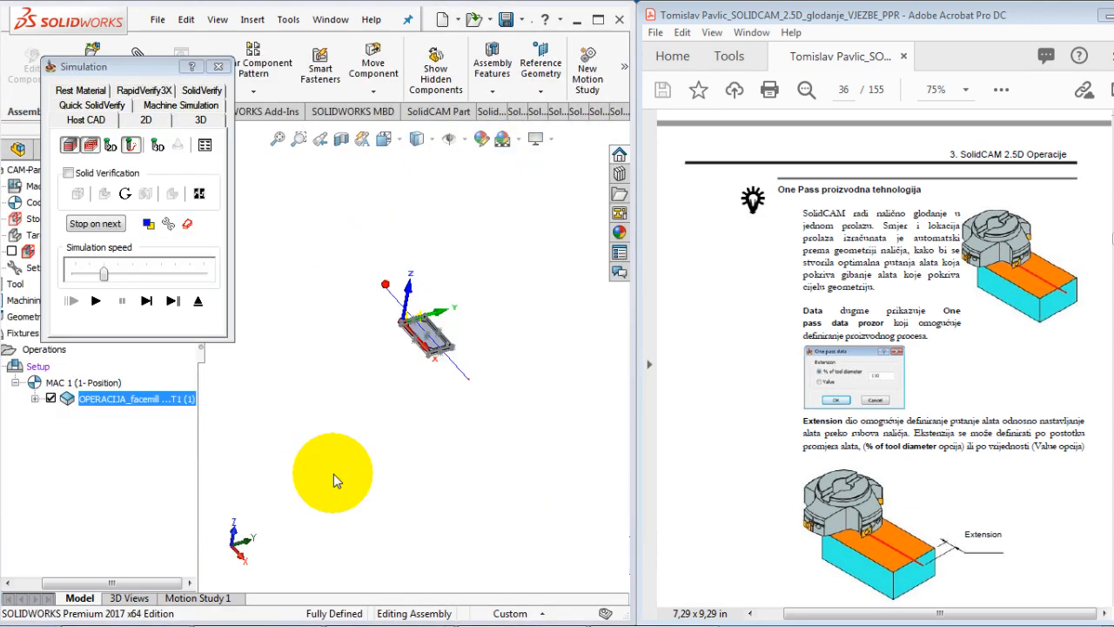
middle_drag(478, 378, 460, 364)
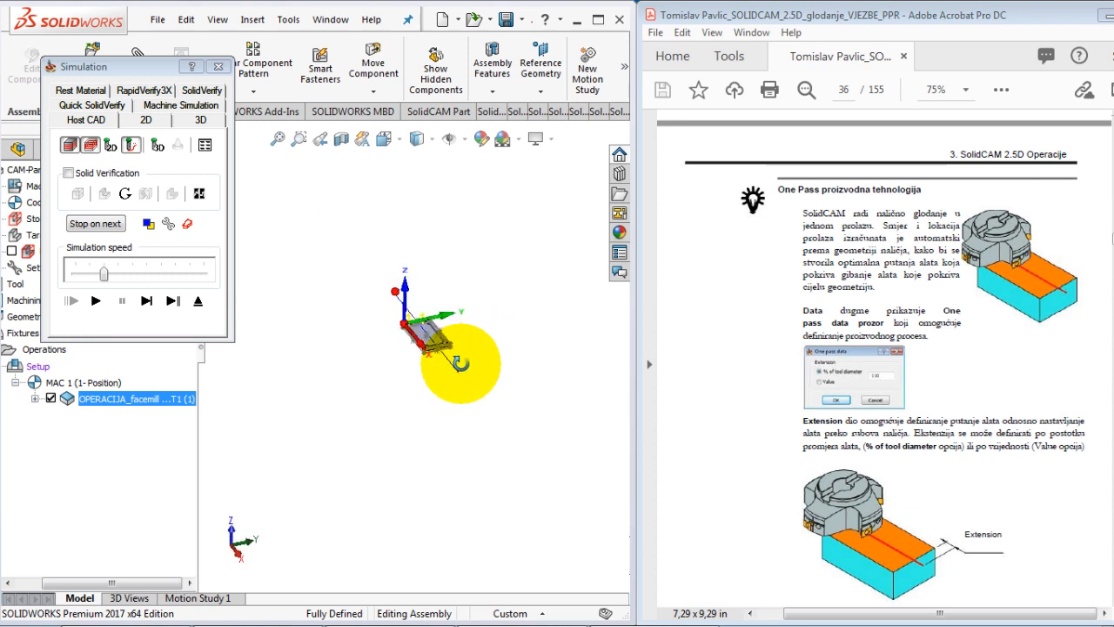
scroll(421, 333, down, 4)
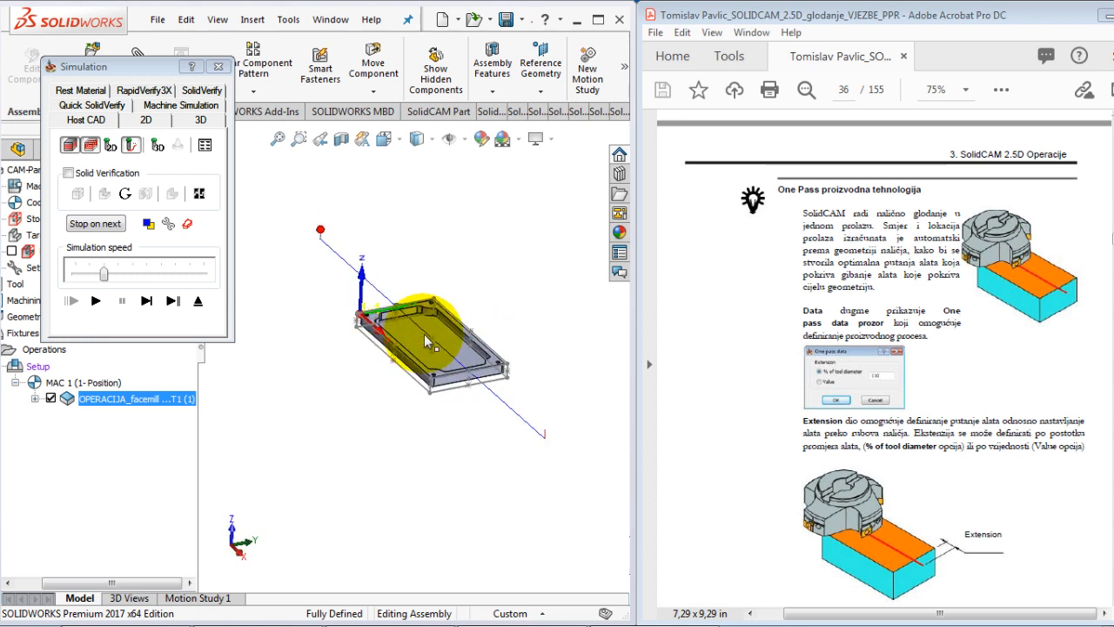
click(146, 300)
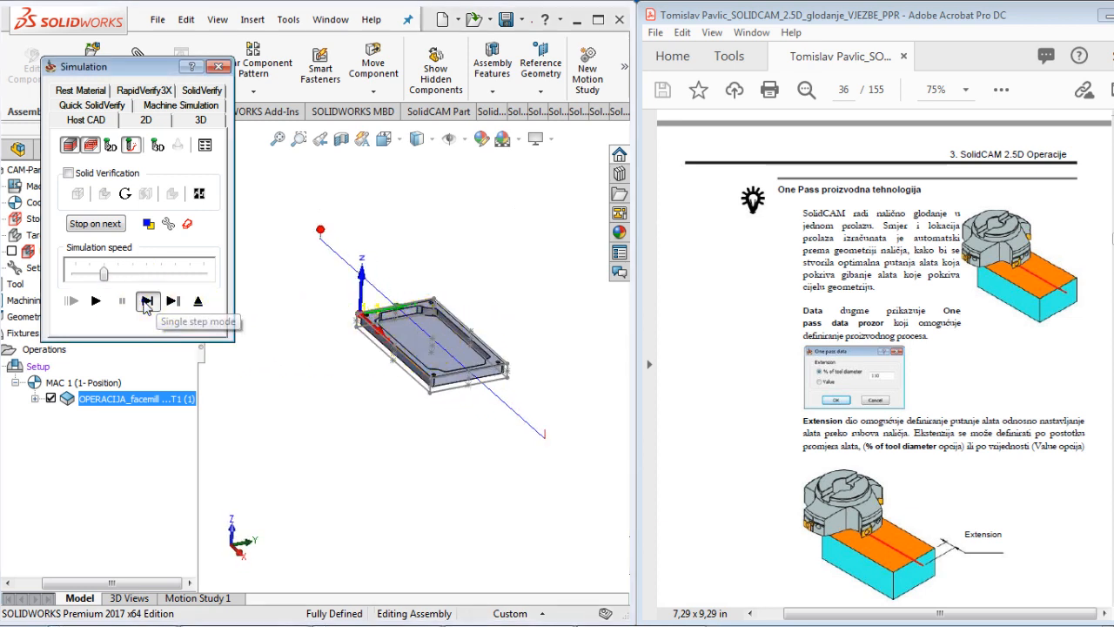
click(146, 300)
click(144, 300)
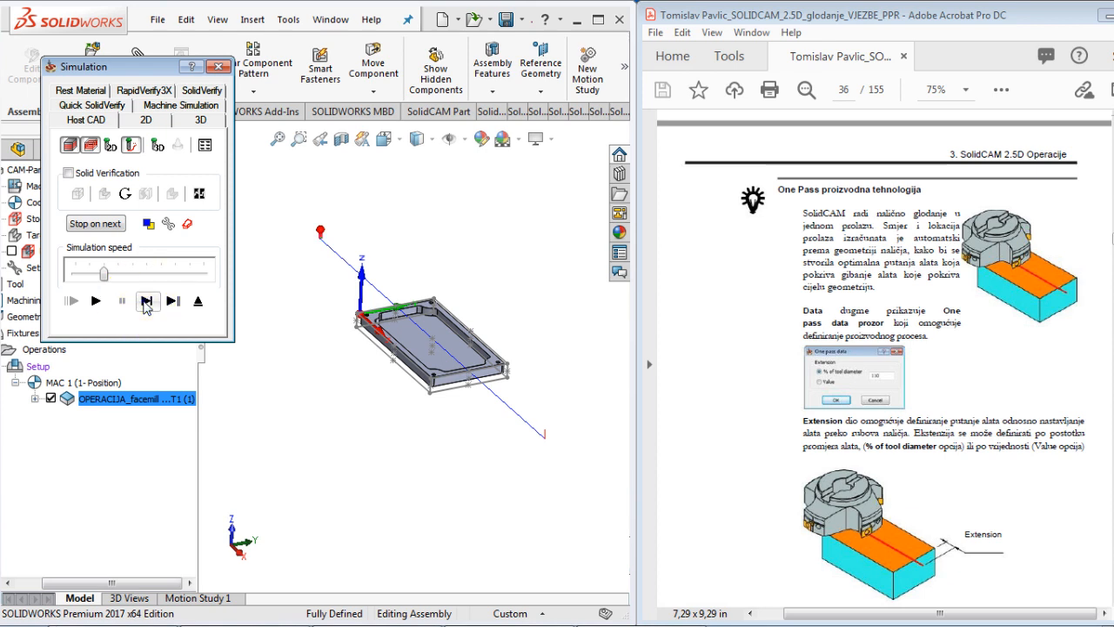
click(145, 301)
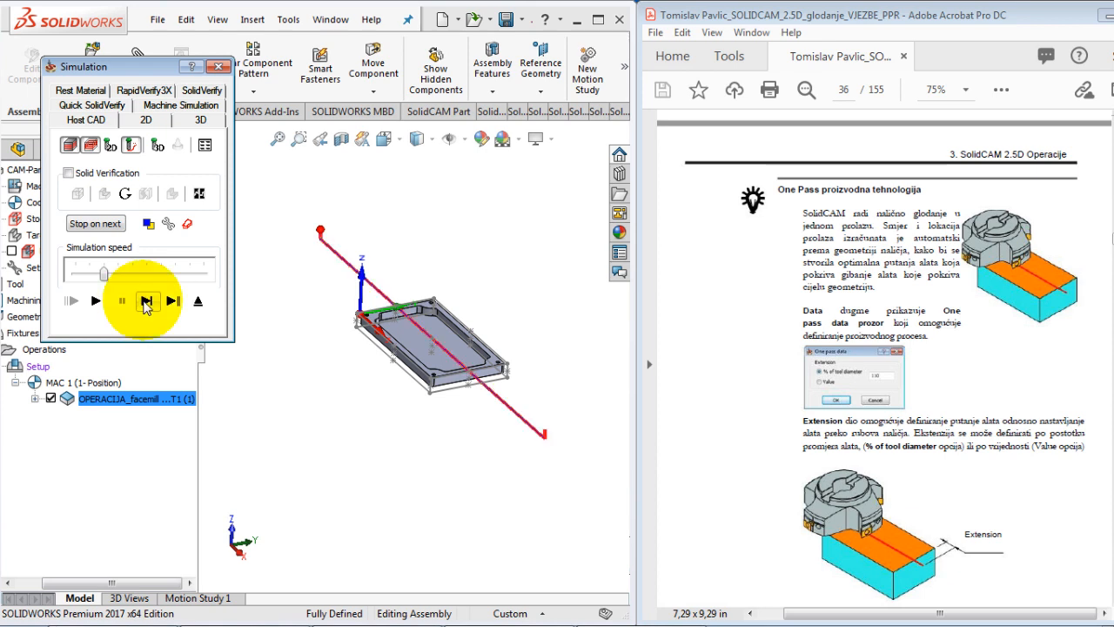
Step: Switch the simulation to SolidVerify and single-step the face mill across the solid stock
click(203, 90)
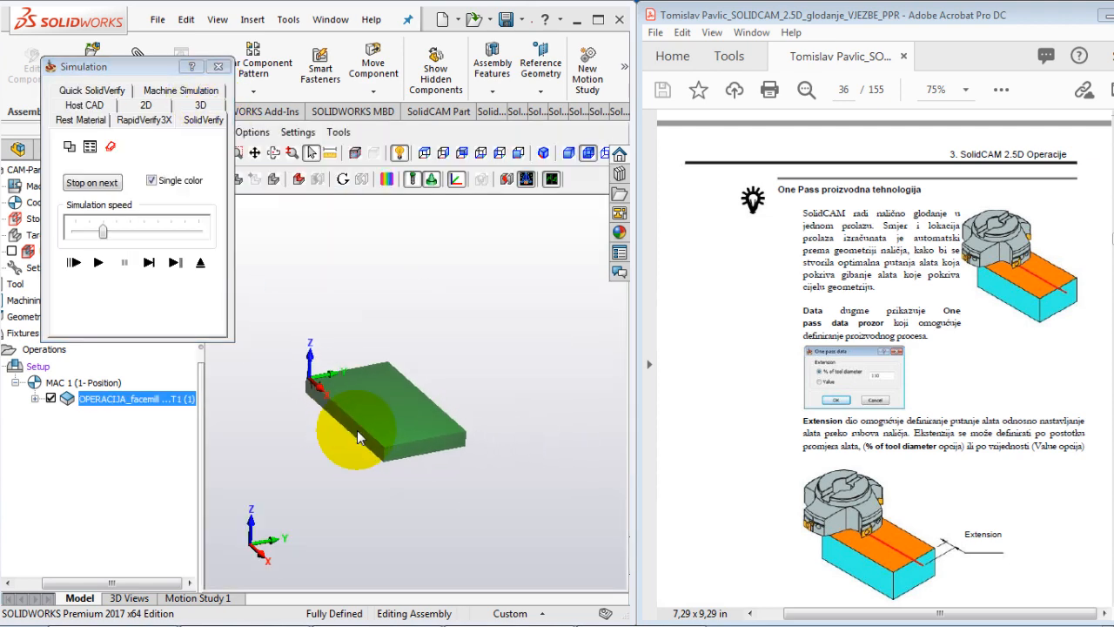
click(149, 262)
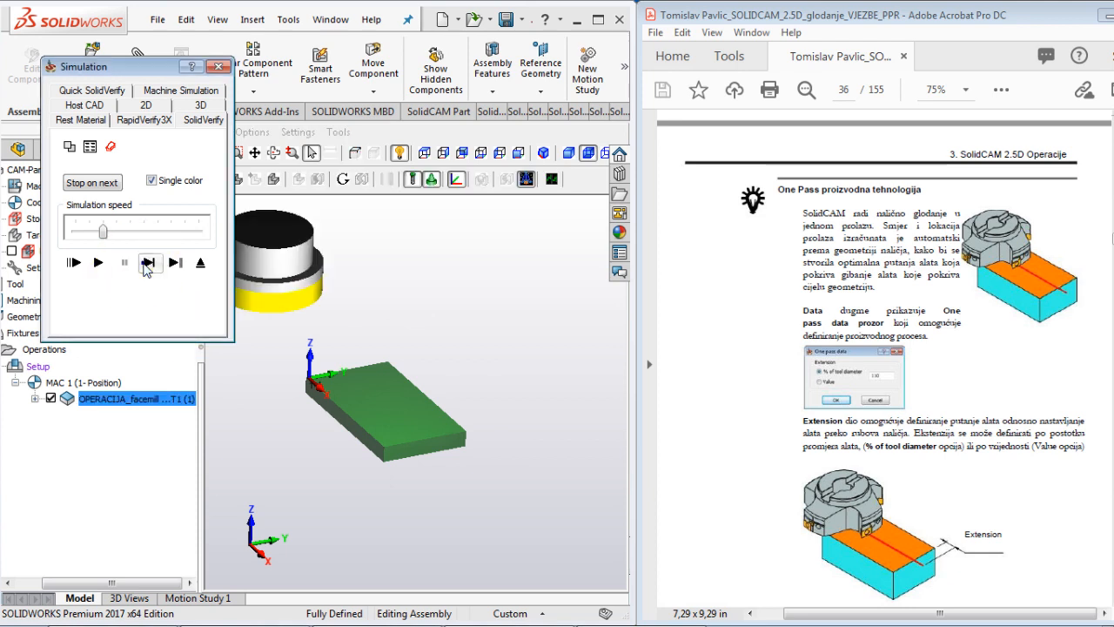
click(147, 264)
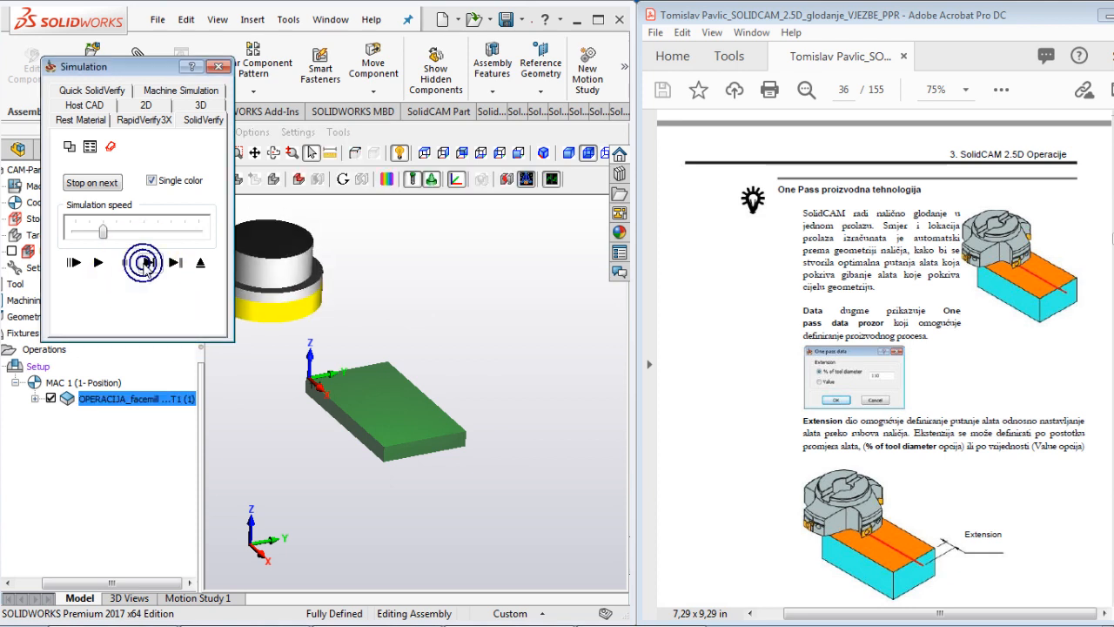
click(147, 265)
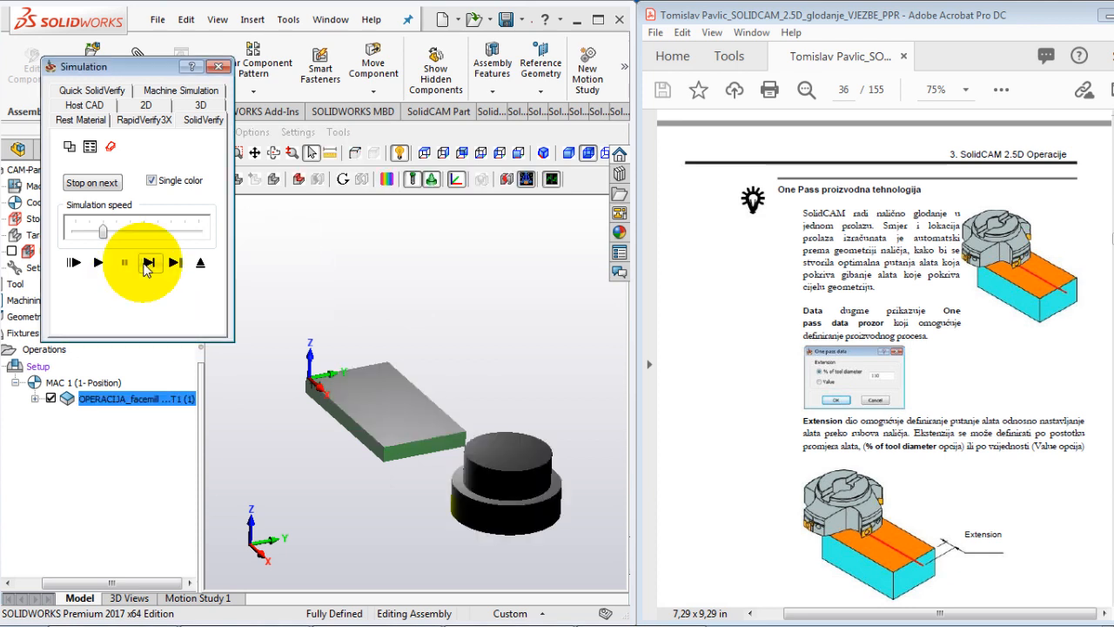
click(147, 263)
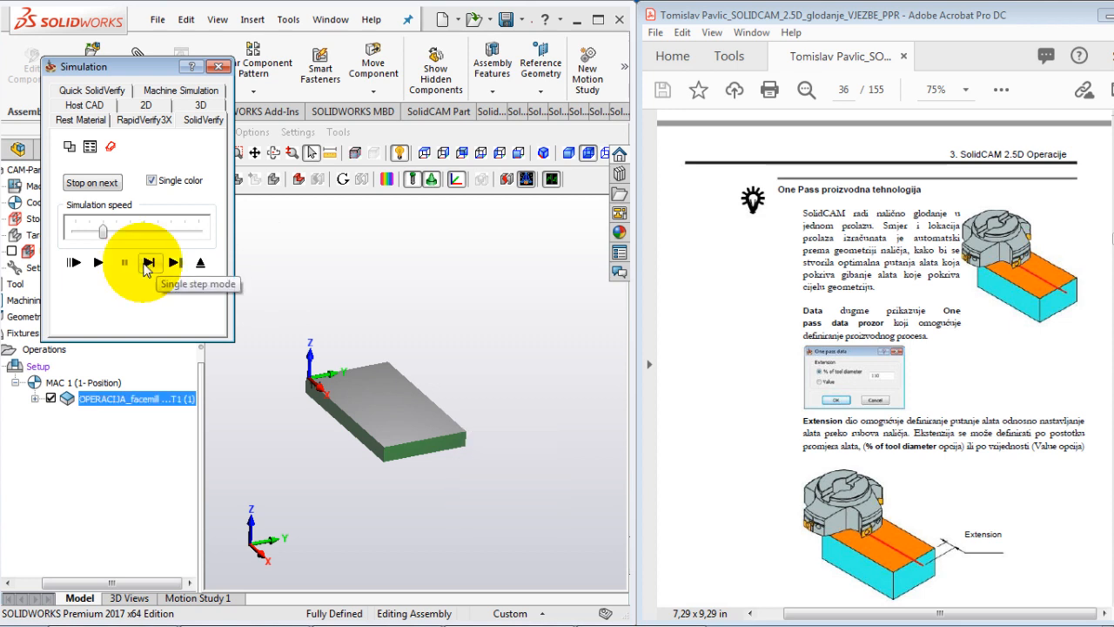
Step: Replay the SolidVerify face milling simulation in single steps, exit the simulation and close the Face Milling Operation
click(148, 263)
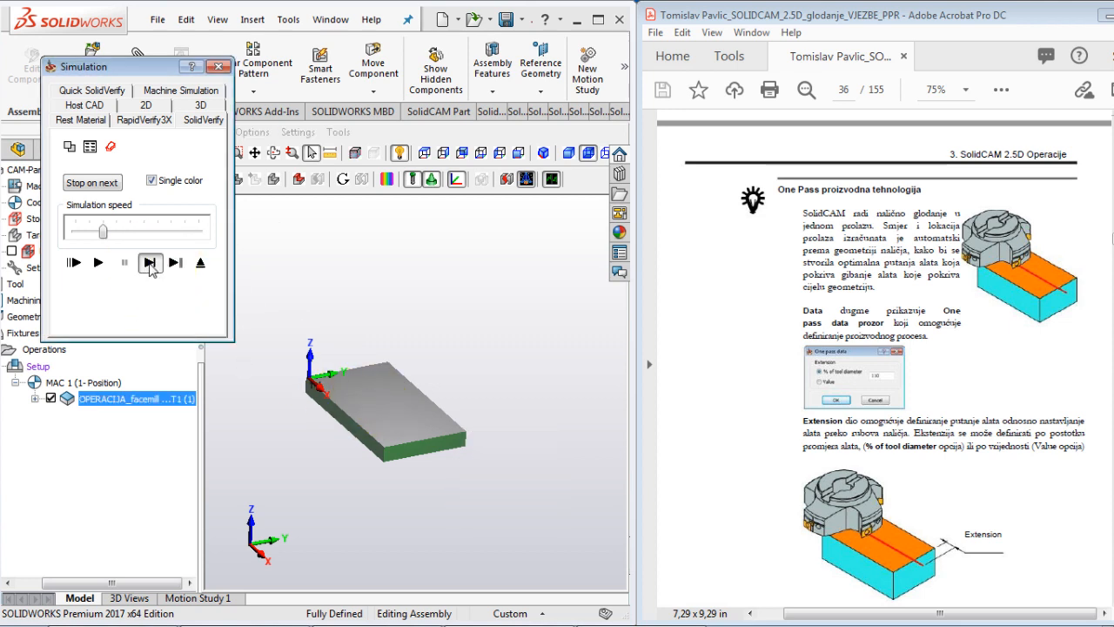
click(148, 263)
click(152, 290)
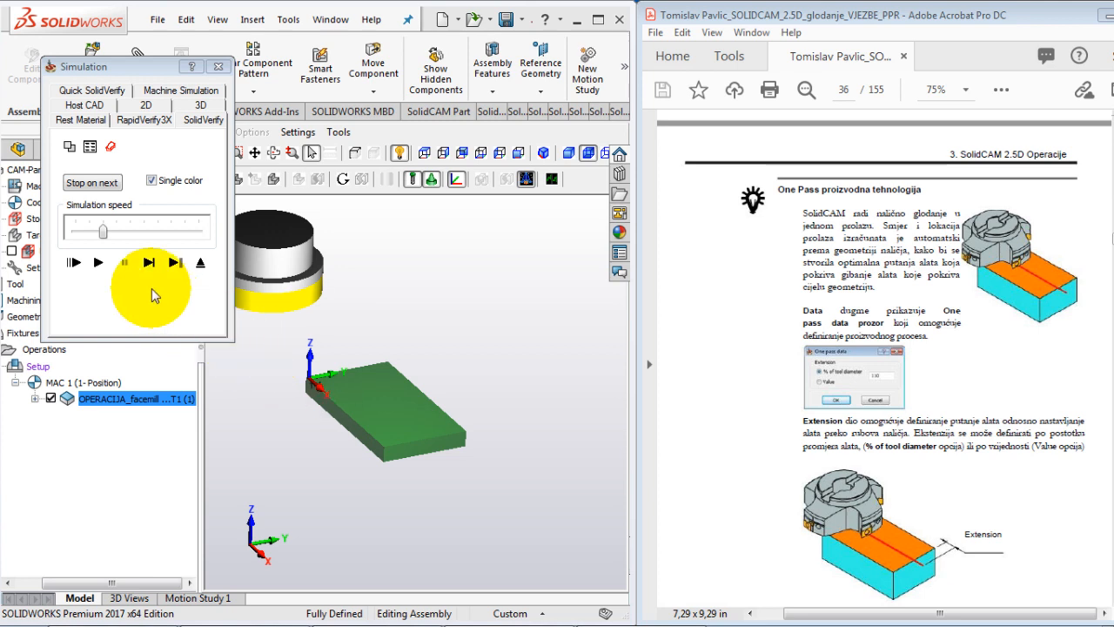
click(148, 264)
click(148, 262)
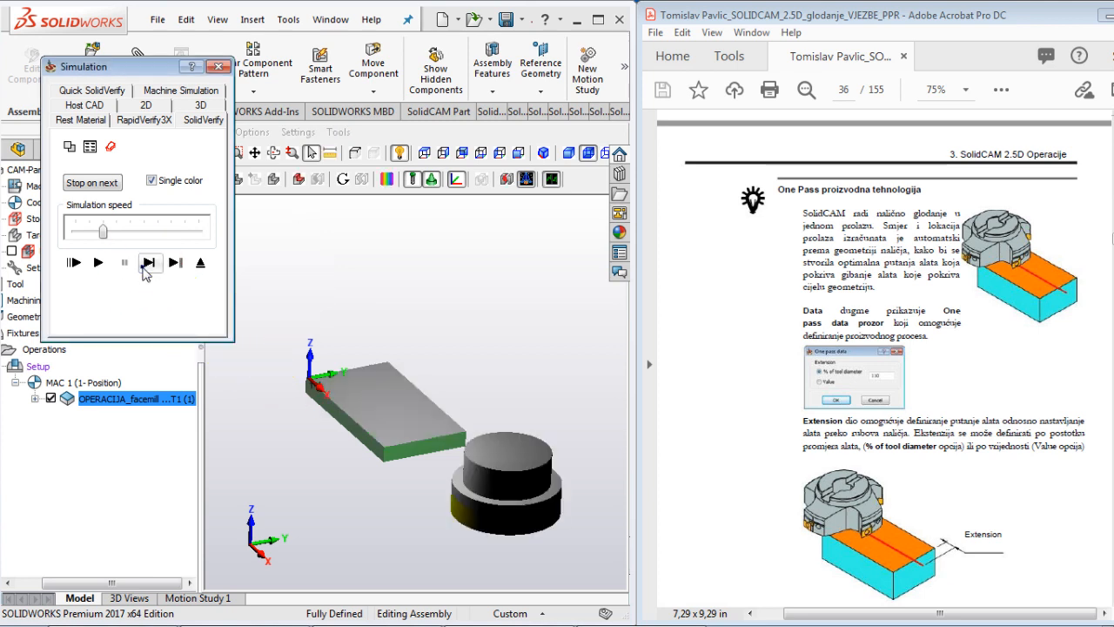
click(148, 264)
click(180, 267)
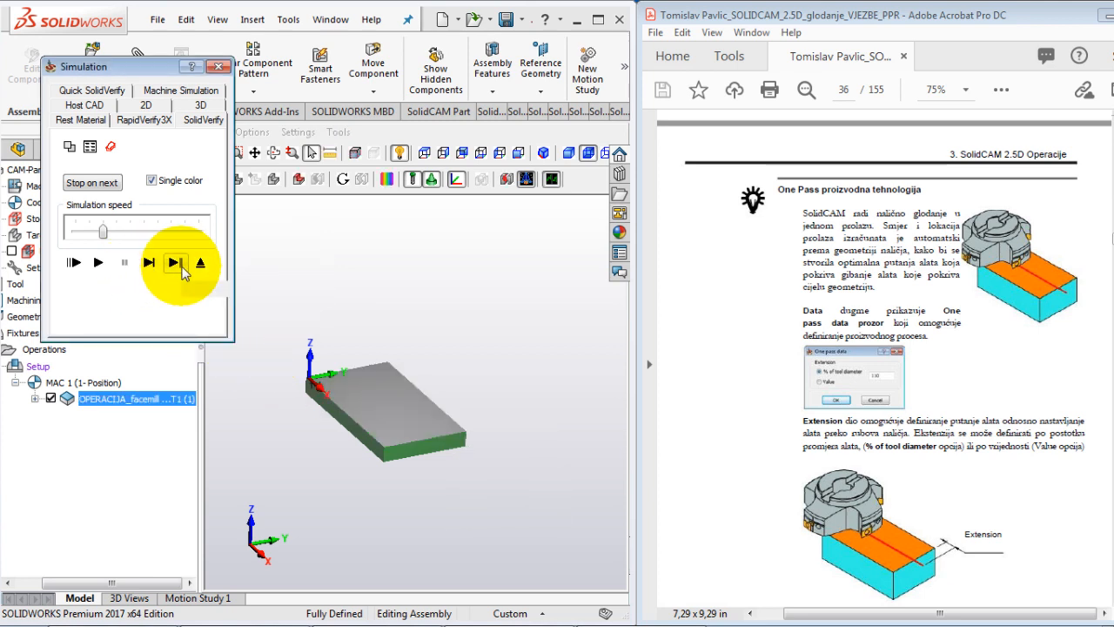
click(199, 266)
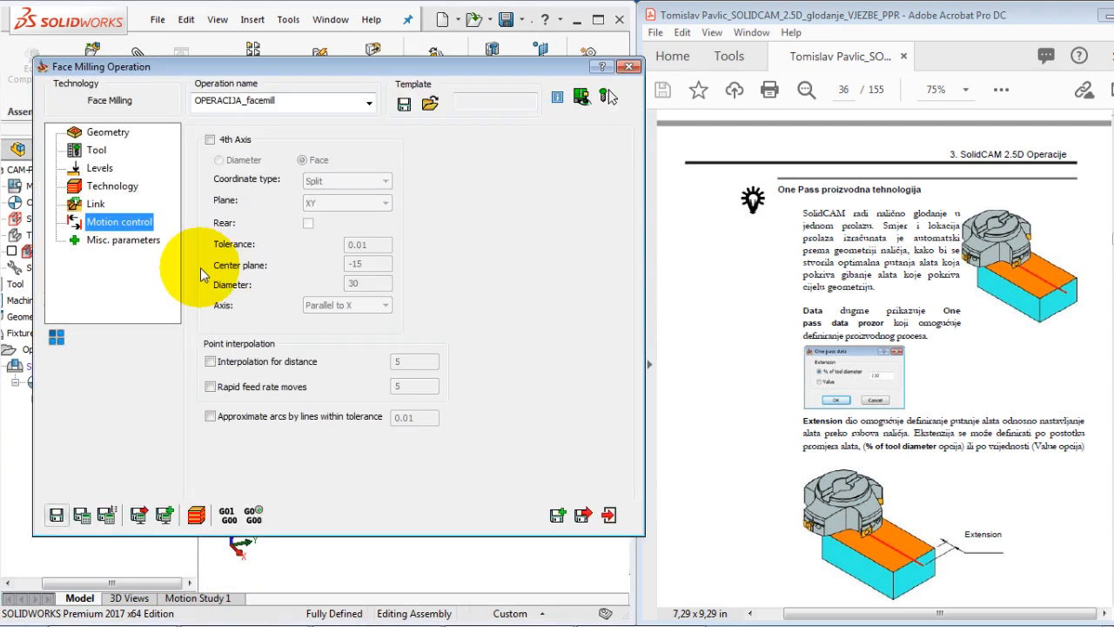
click(629, 67)
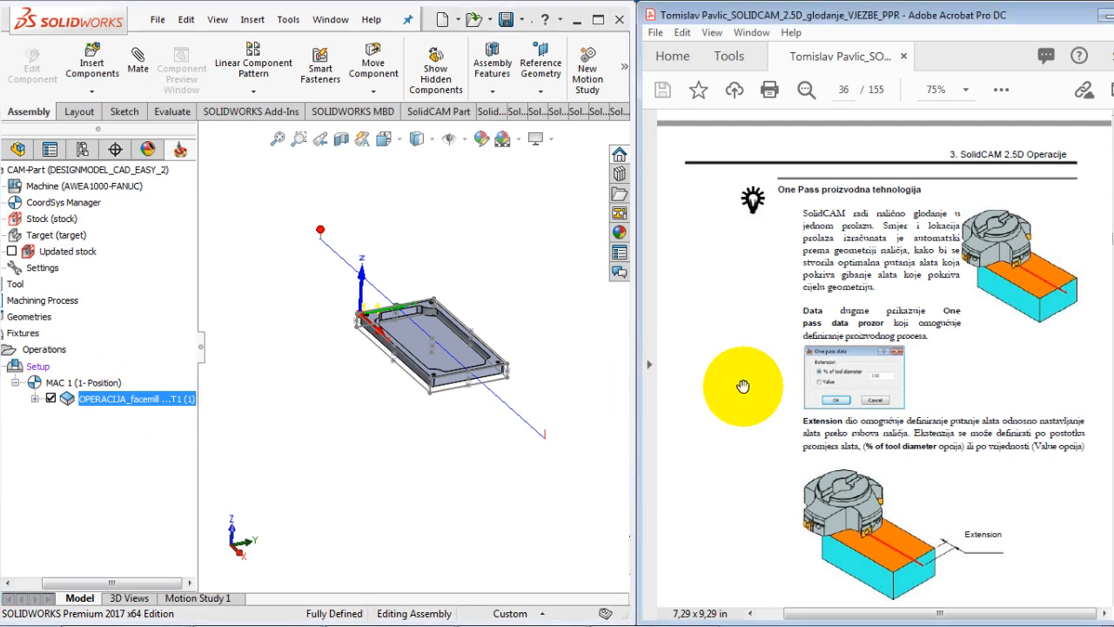
Step: Read the manual's simulation section and section 9 on adding a Profile operation
scroll(742, 386, down, 3)
scroll(742, 386, down, 3)
scroll(740, 385, down, 6)
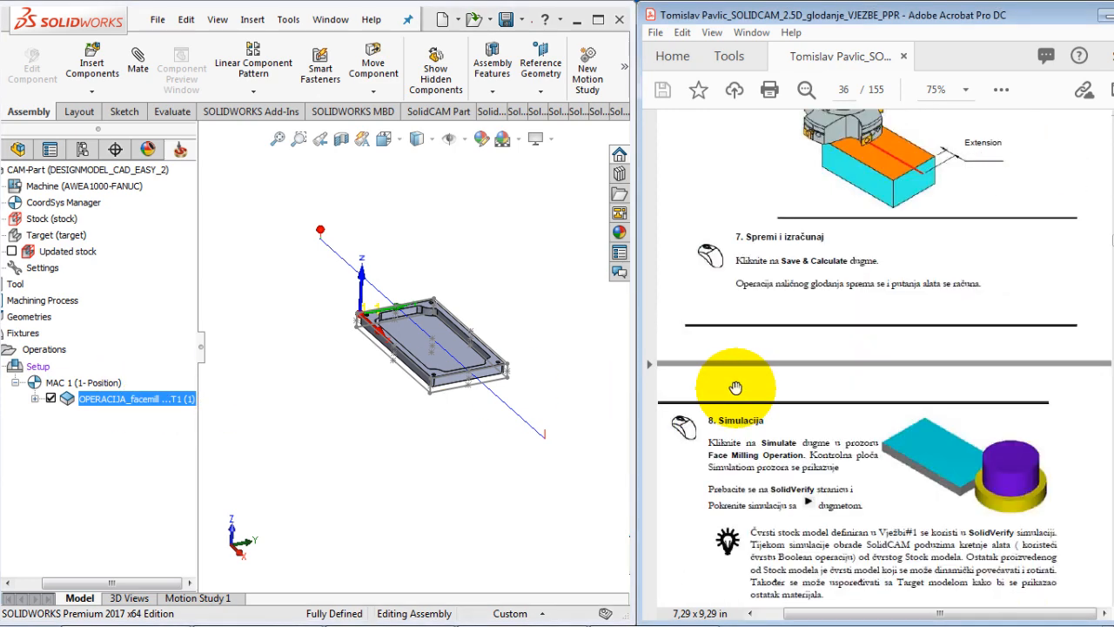
scroll(735, 386, down, 3)
scroll(730, 388, down, 3)
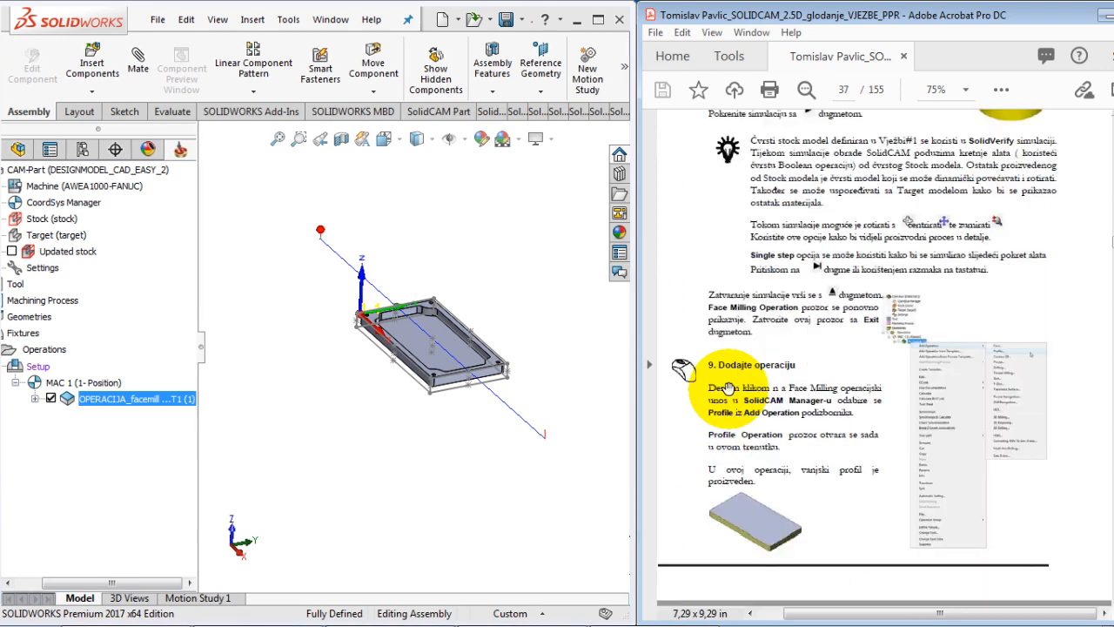
scroll(721, 440, down, 1)
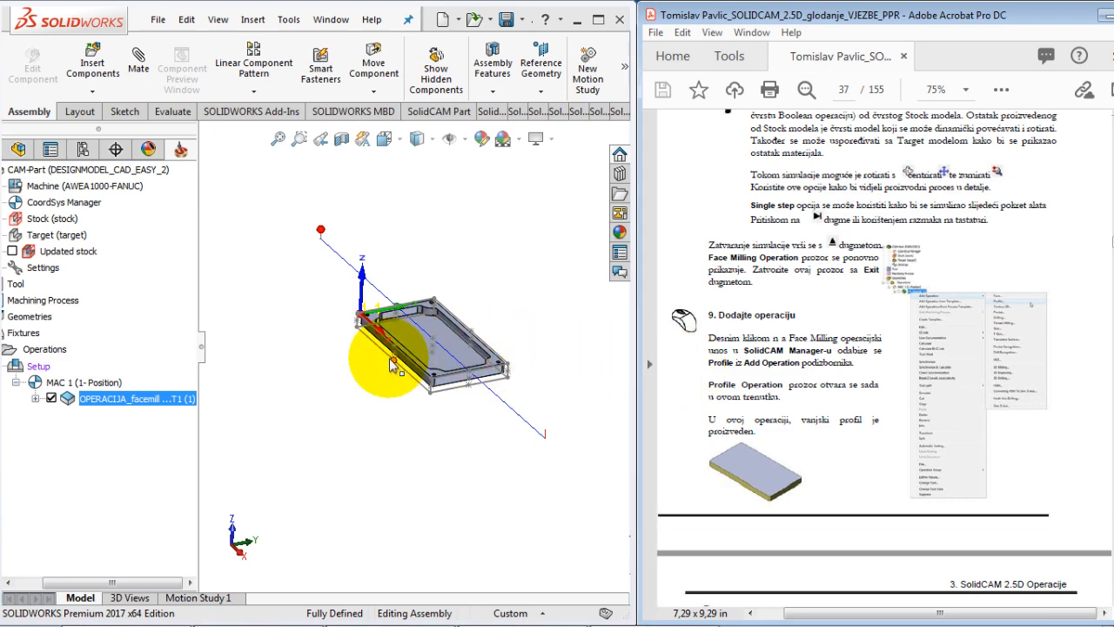
Step: Hide the stock sketch that outlines the box around the tray-shaped part
middle_drag(394, 366, 390, 375)
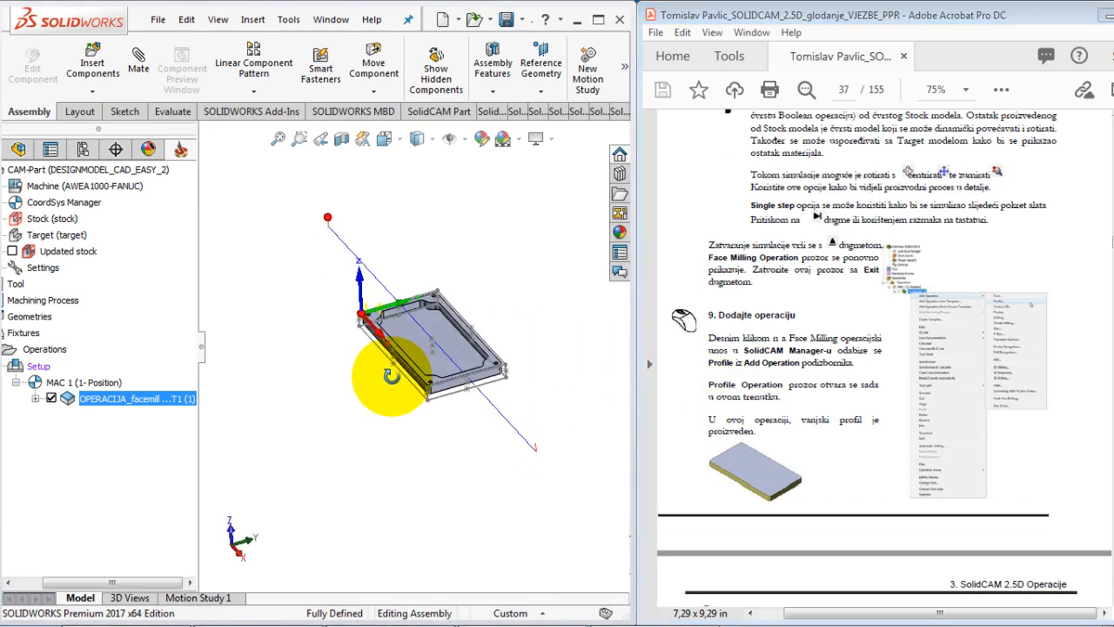
scroll(389, 375, up, 2)
scroll(439, 338, up, 2)
scroll(357, 363, down, 4)
scroll(454, 374, down, 3)
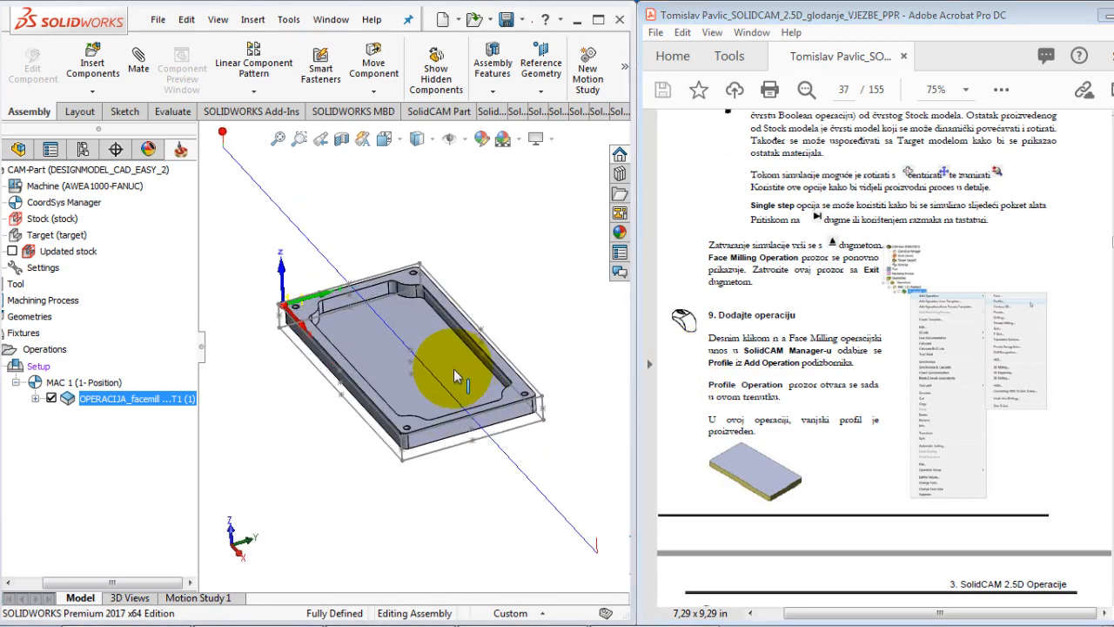
scroll(422, 367, down, 2)
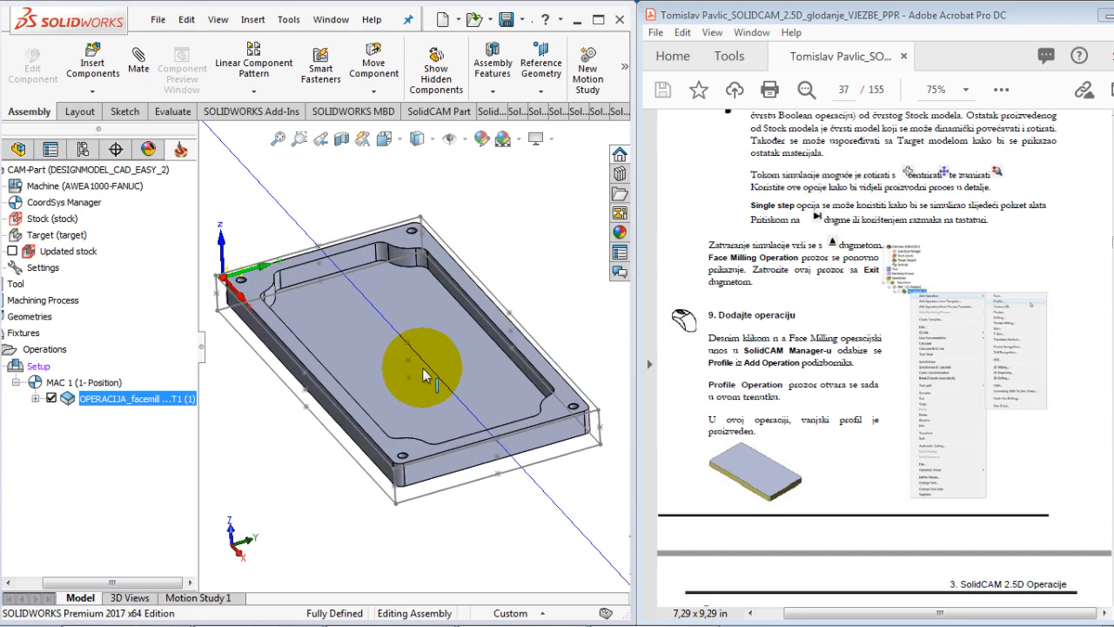
click(441, 496)
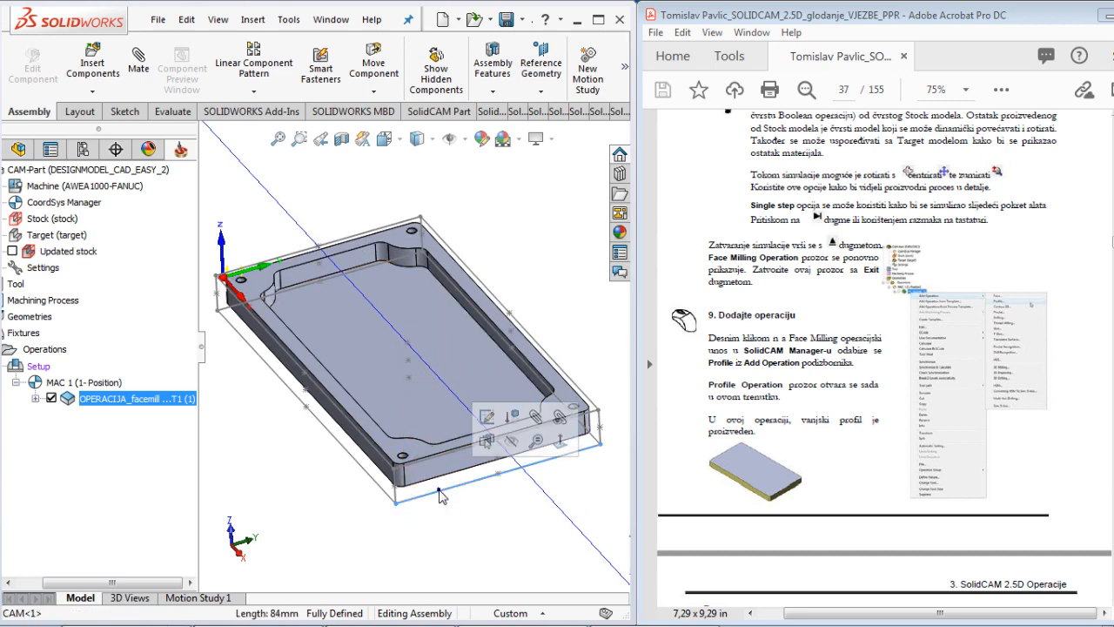
click(54, 219)
right_click(54, 221)
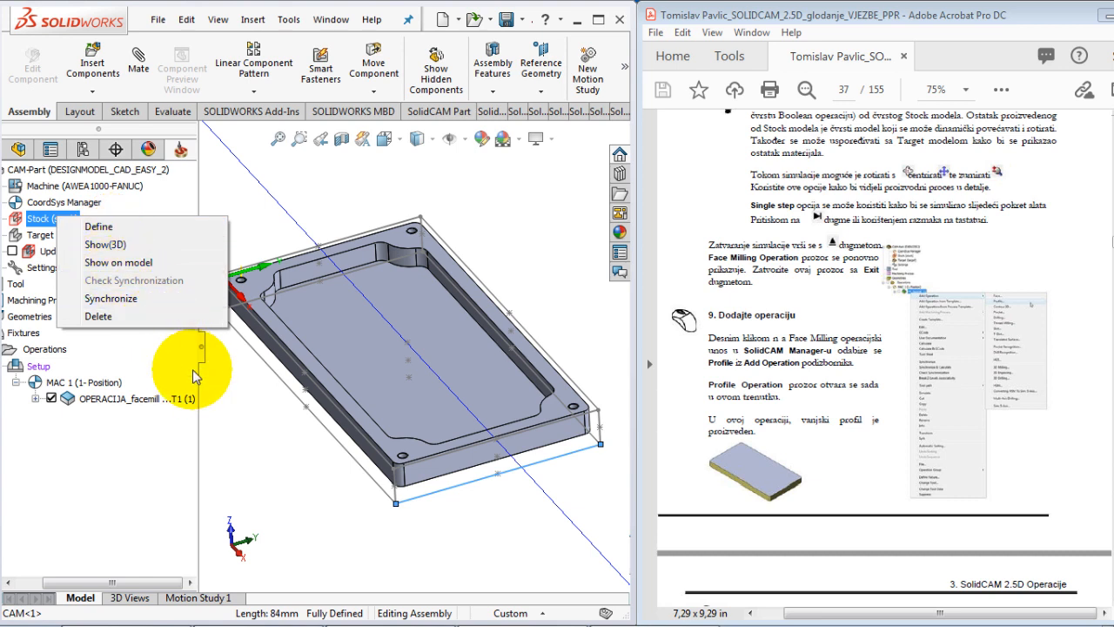
click(230, 421)
click(273, 369)
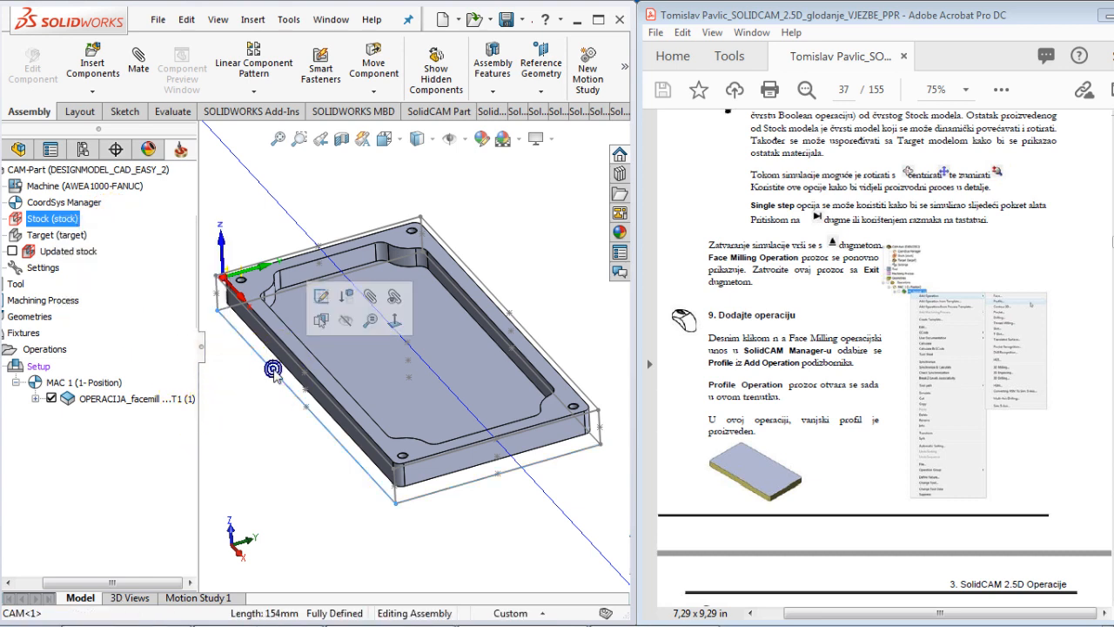
right_click(273, 368)
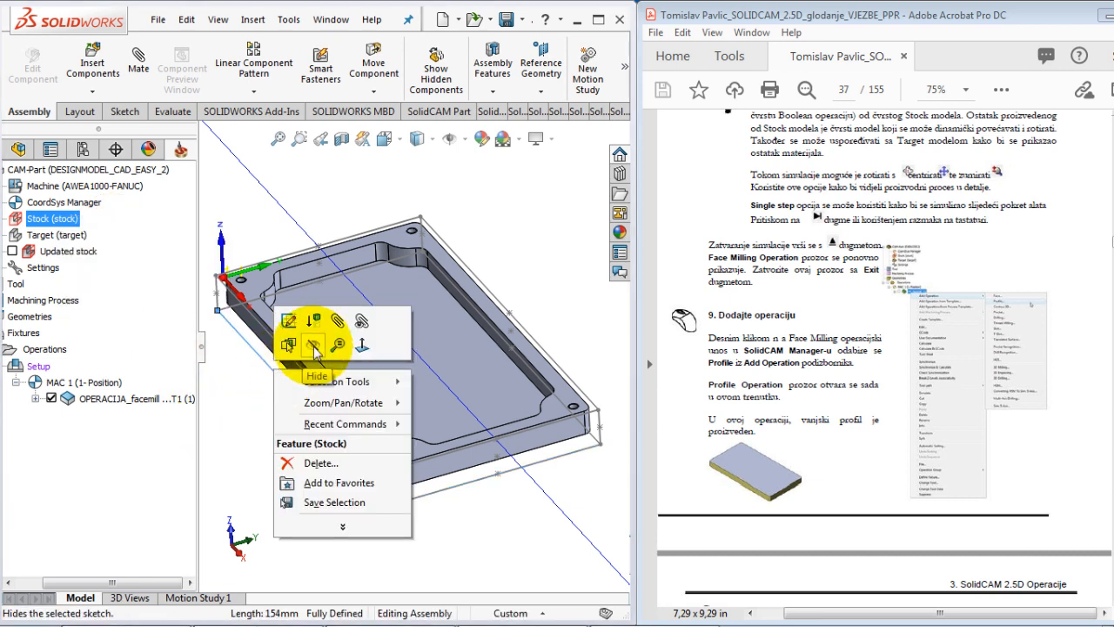
click(313, 345)
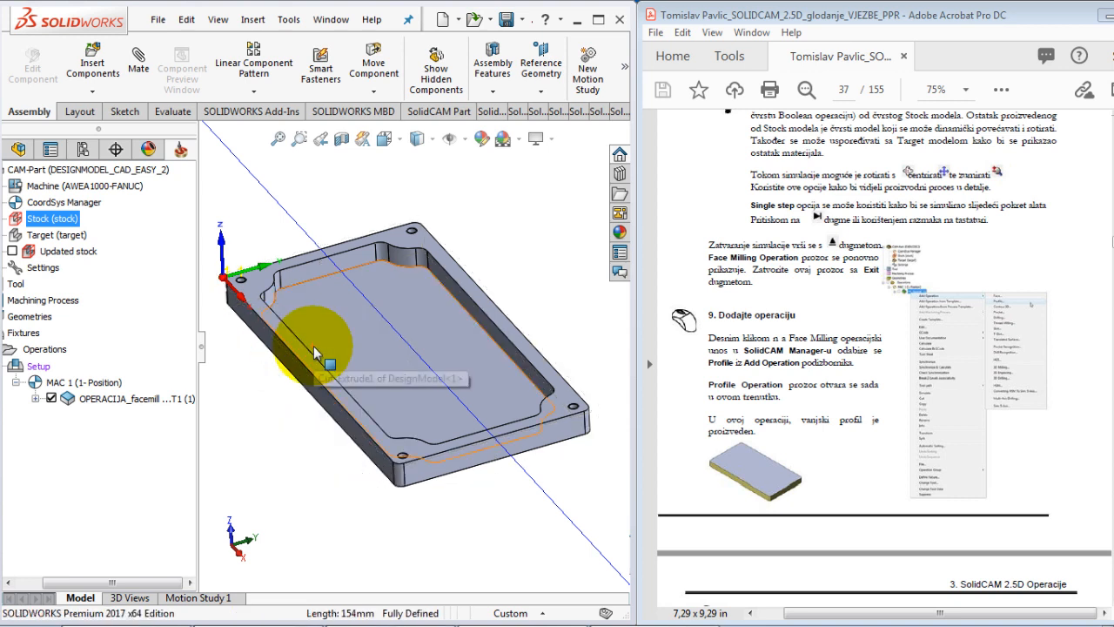
Step: Turn off the toolpath display of the OPERACIJA_facemill operation on the model
key(f)
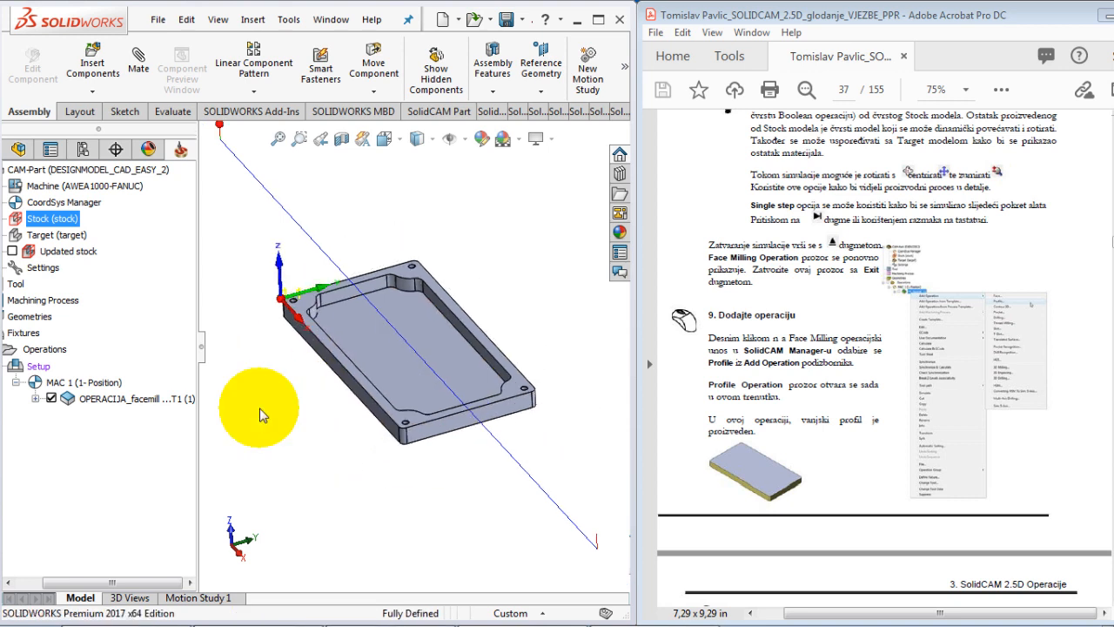
click(55, 400)
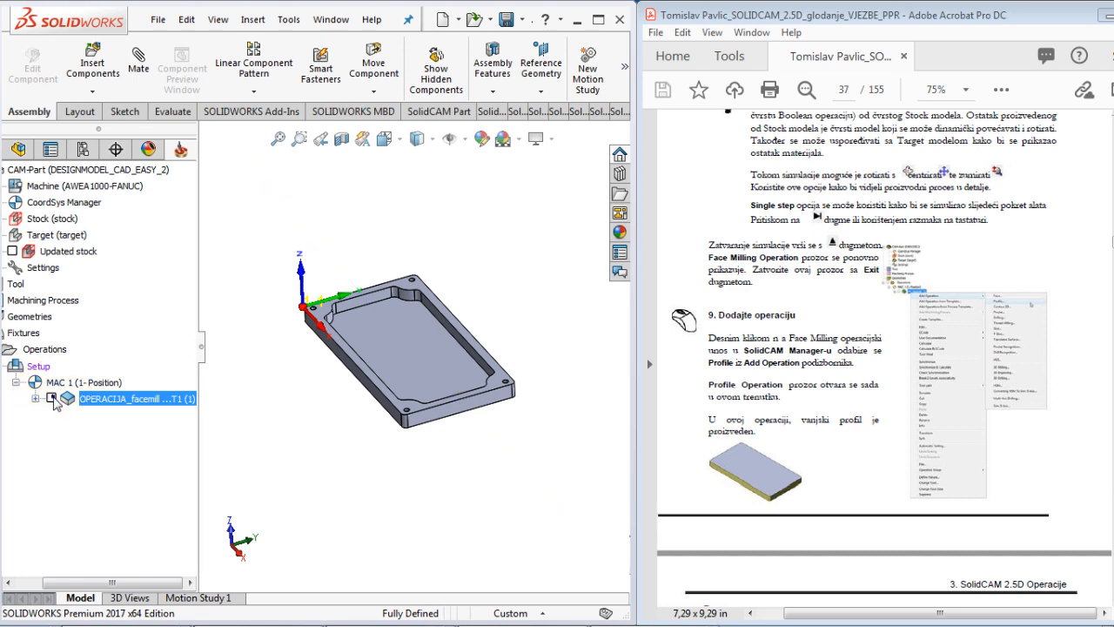
click(54, 398)
click(53, 398)
click(52, 398)
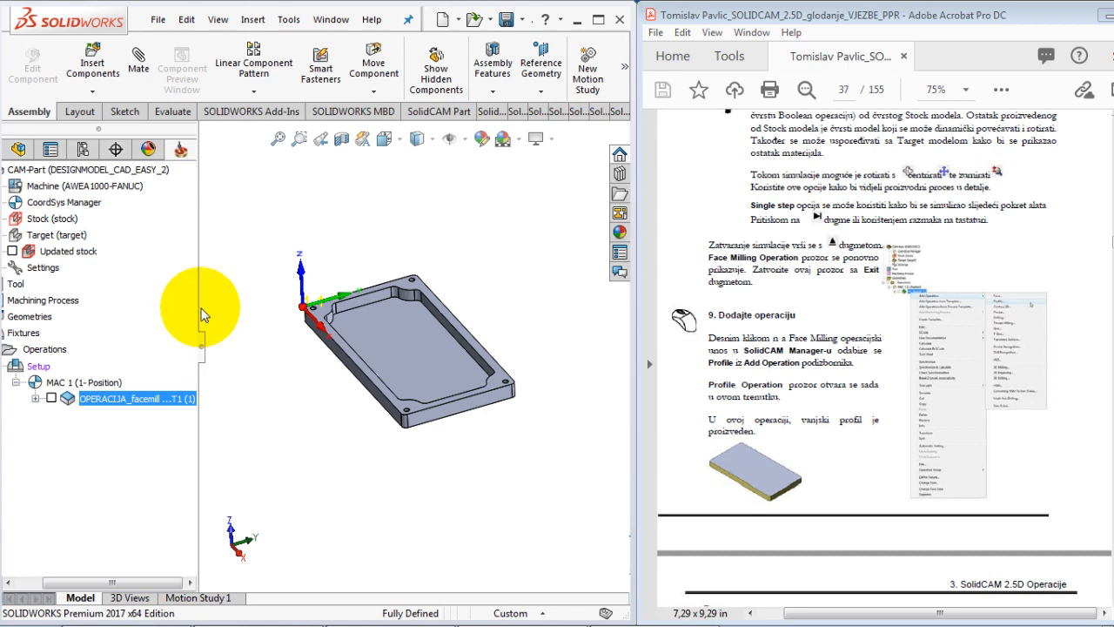
Step: Widen the CAM tree and add a new Profile milling operation to the Operations
drag(198, 305, 224, 305)
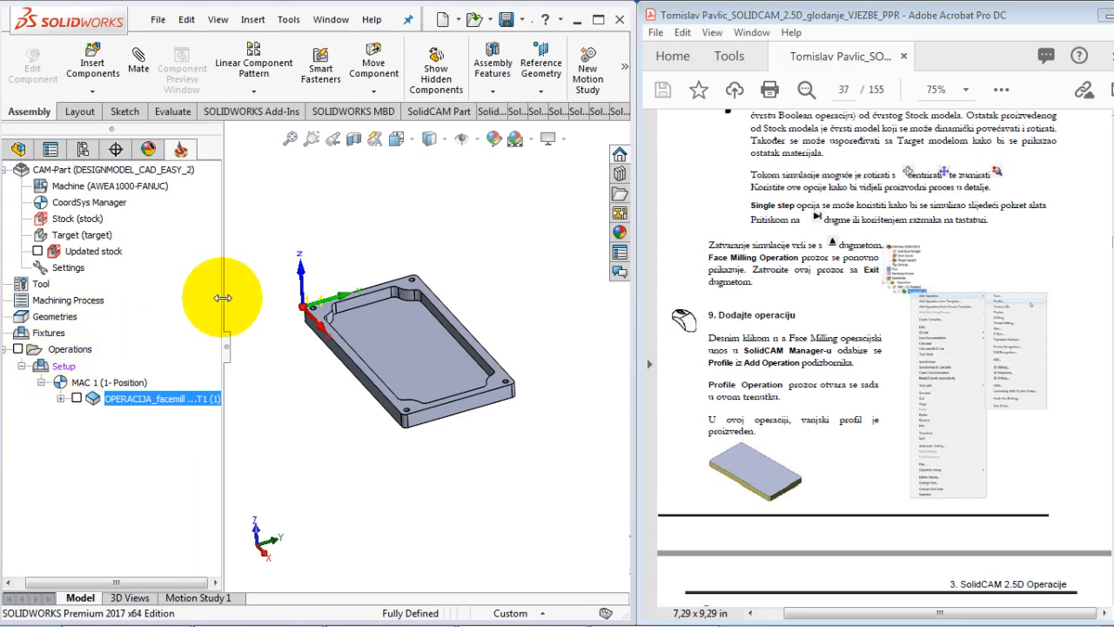
drag(226, 300, 235, 300)
right_click(74, 348)
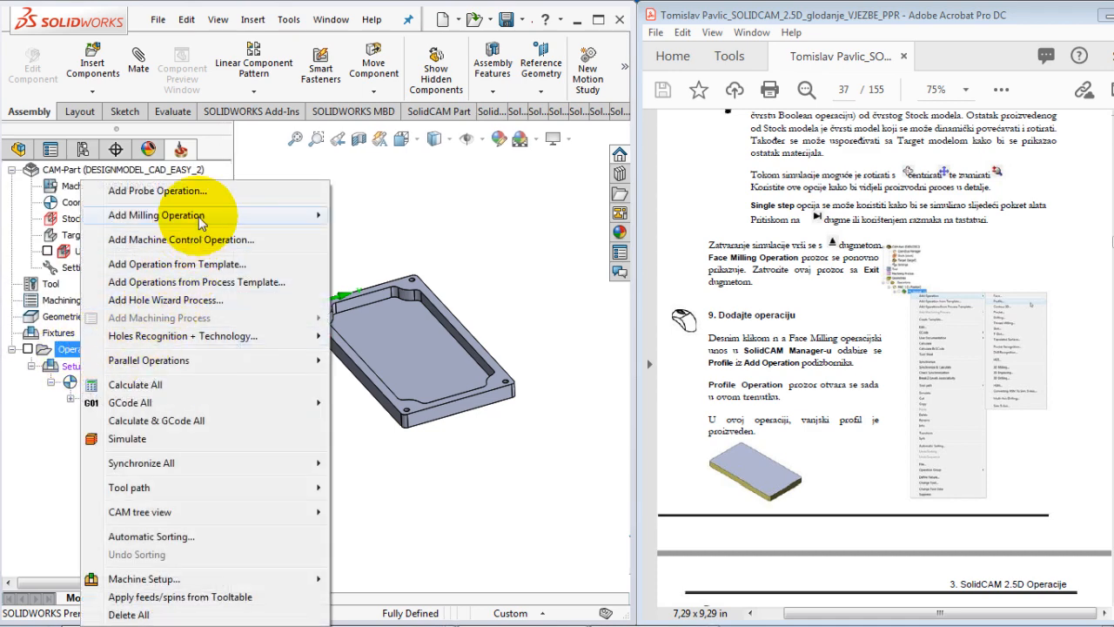
mouse_move(201, 223)
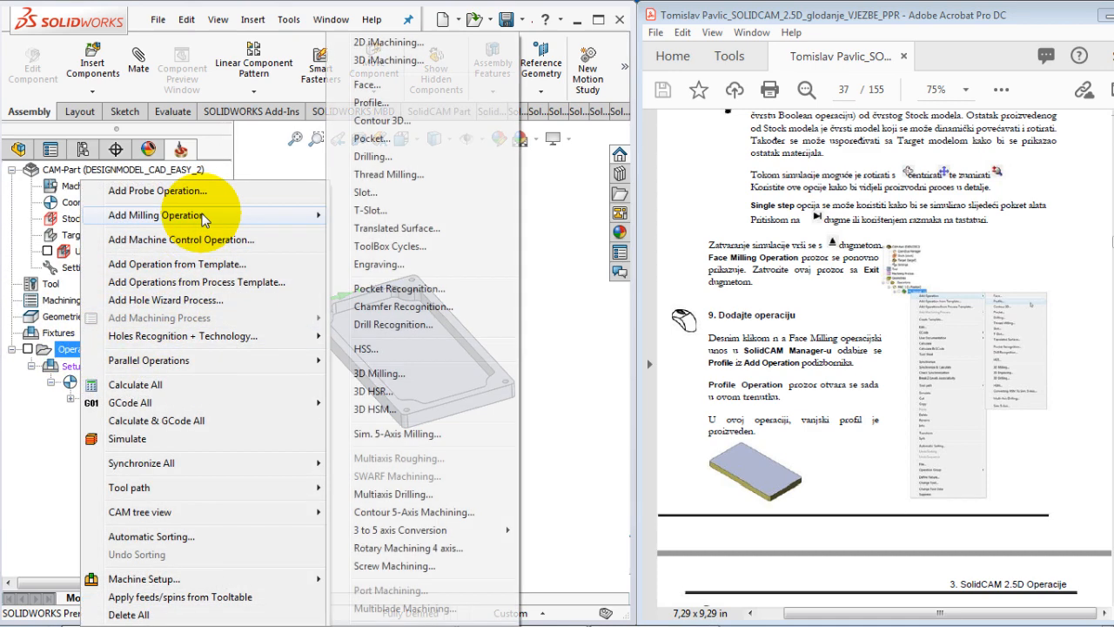
click(396, 105)
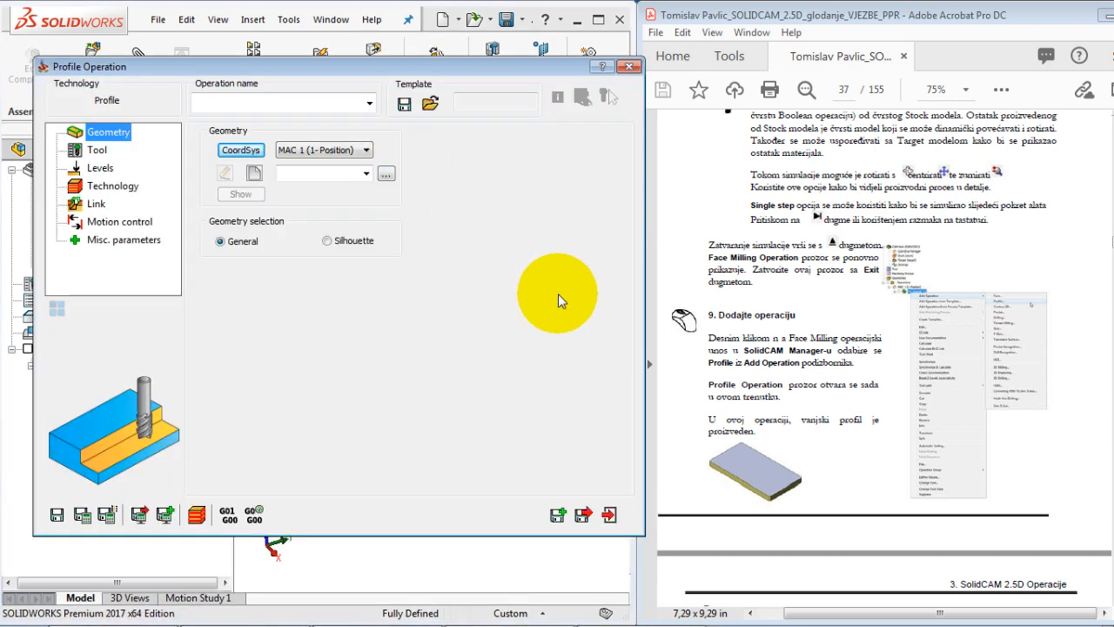
Step: Name the new profile operation OPERACIJA_profile, consulting the manual's sections 9 and 10
click(774, 419)
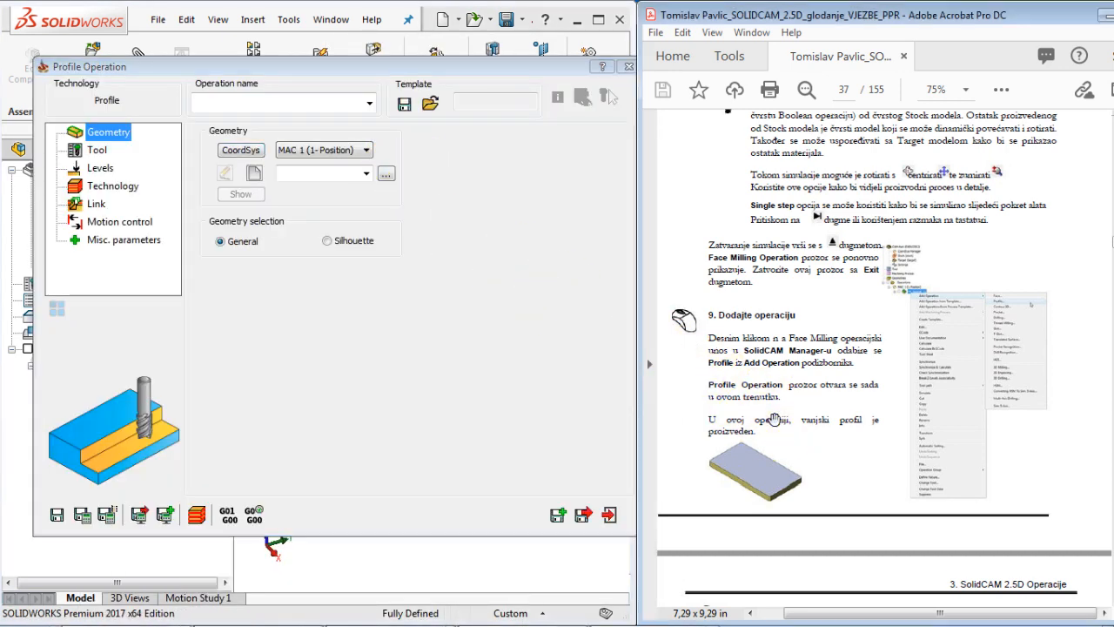
scroll(773, 418, down, 5)
scroll(773, 418, down, 3)
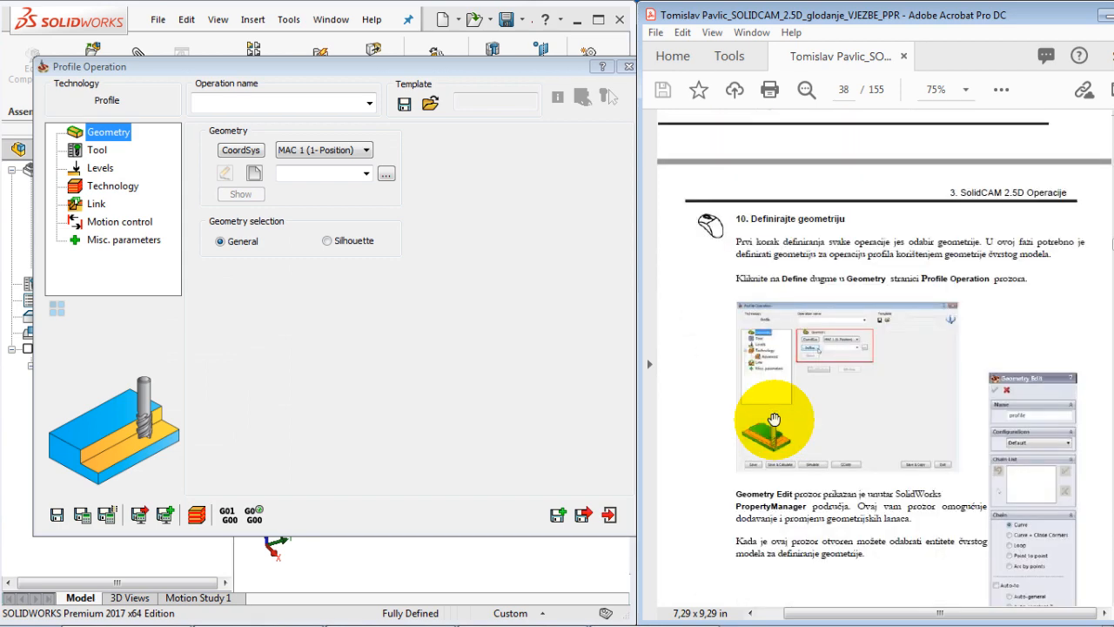
click(264, 103)
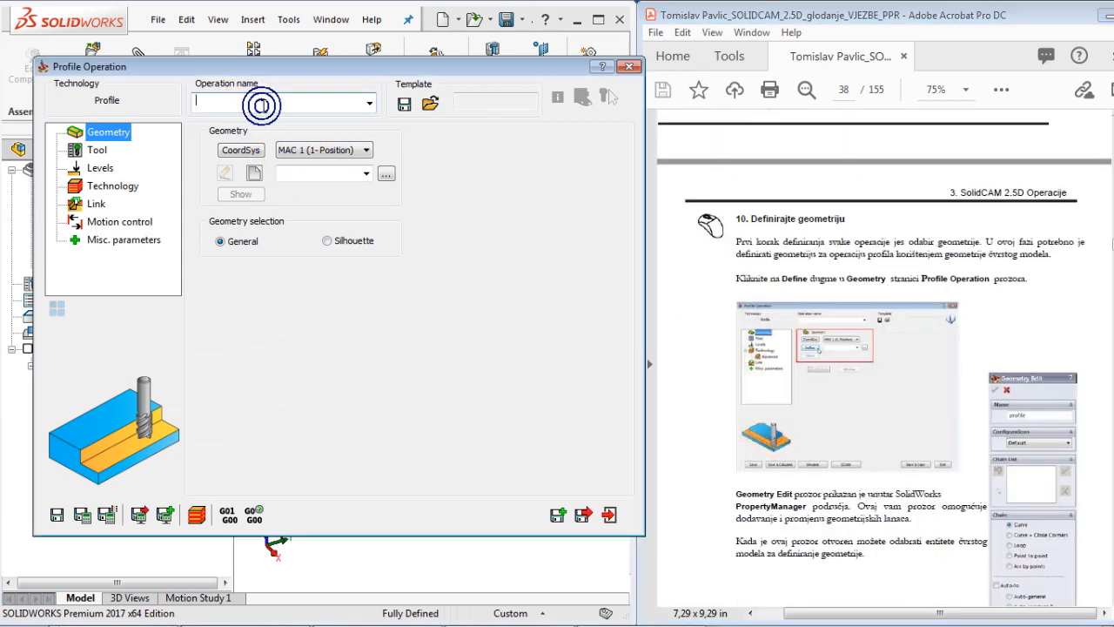
text(OPERACIJA_pro)
click(820, 348)
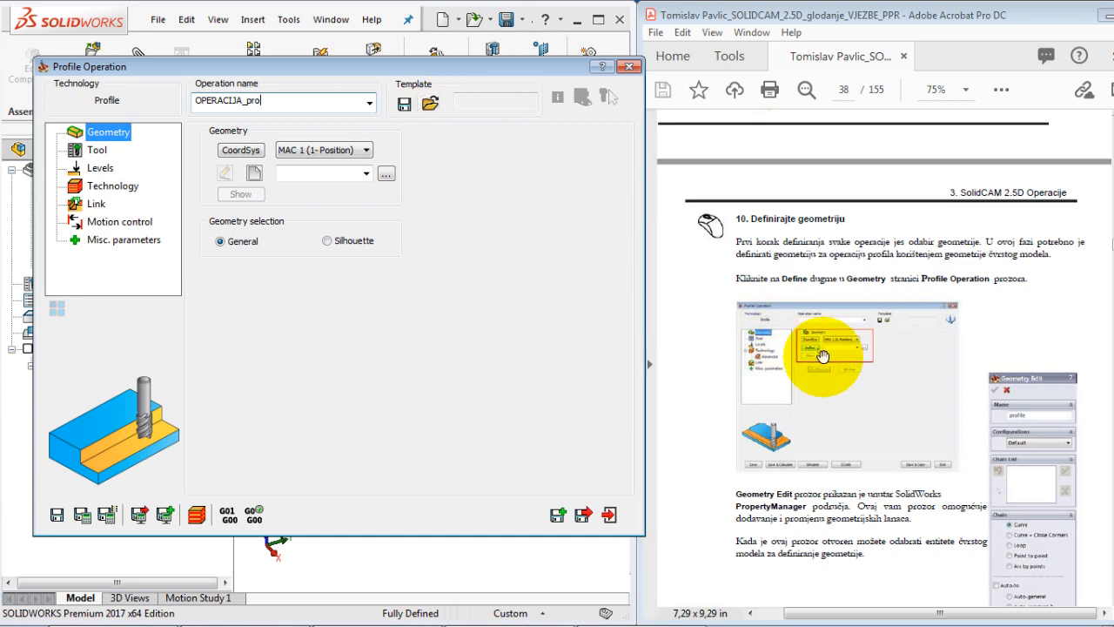
scroll(809, 500, up, 5)
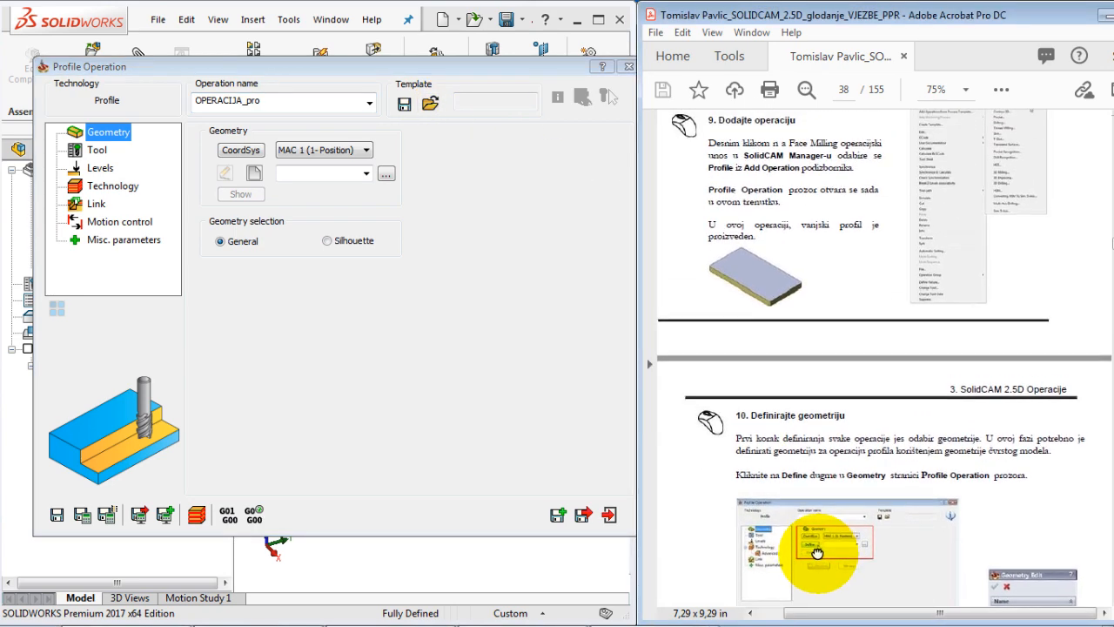
click(276, 101)
text(f)
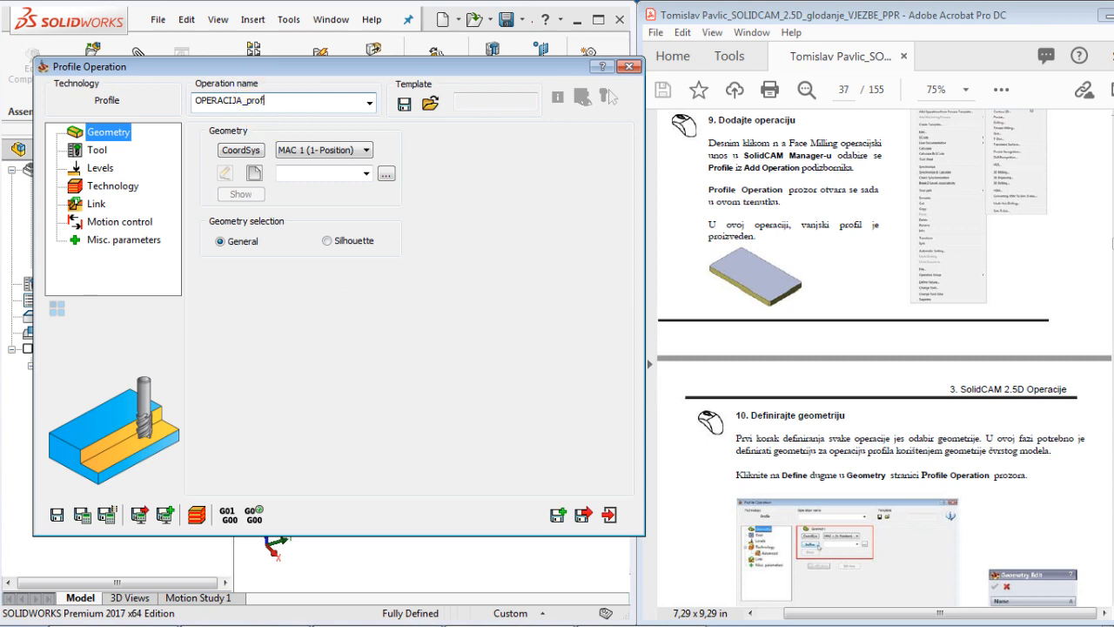
text(ile)
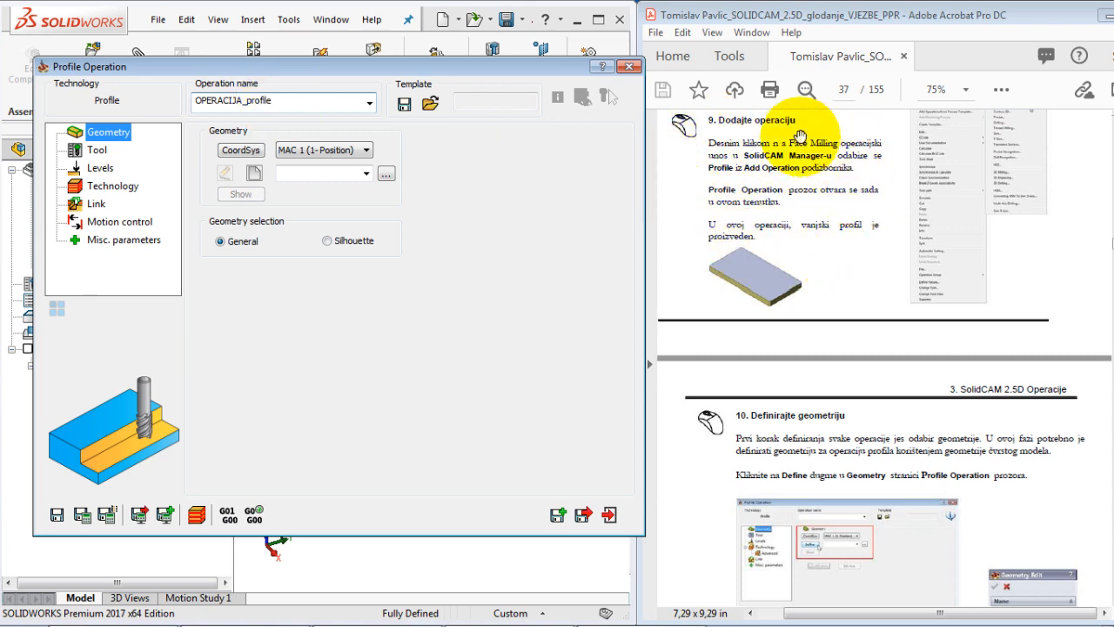
Step: Start defining a new geometry for the profile operation and read the manual's Curve and Loop chain selection options
scroll(882, 423, down, 5)
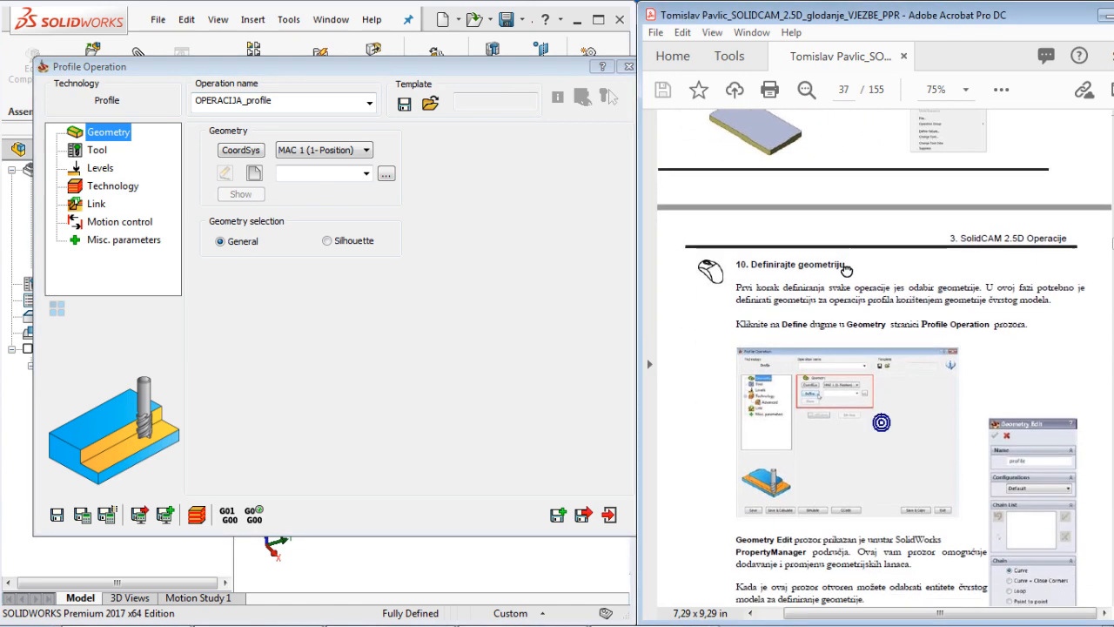
click(254, 173)
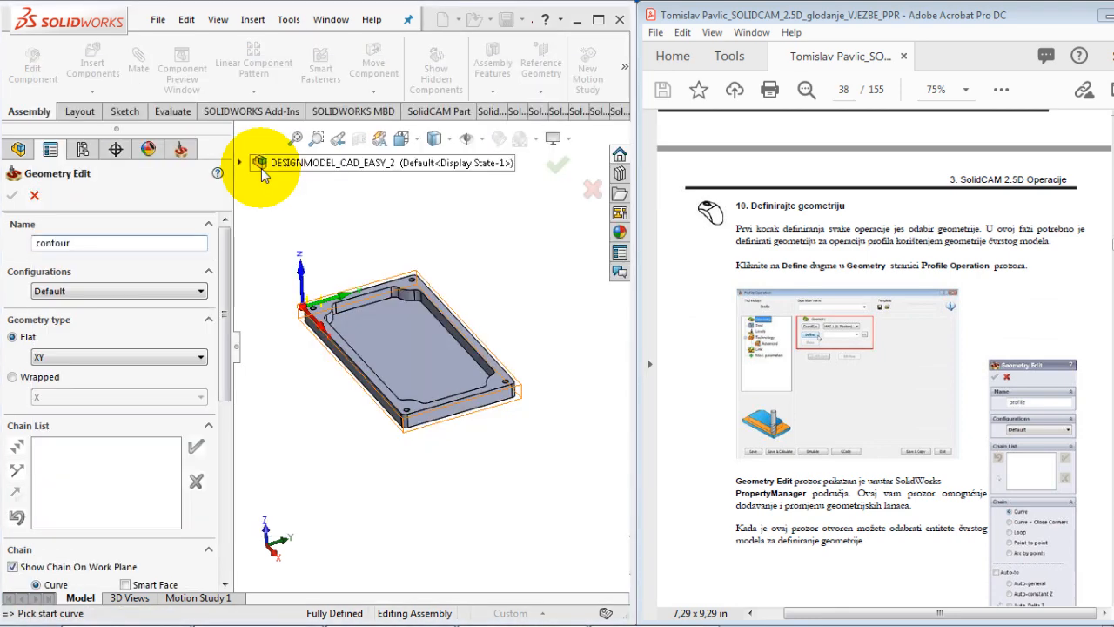
scroll(931, 527, down, 4)
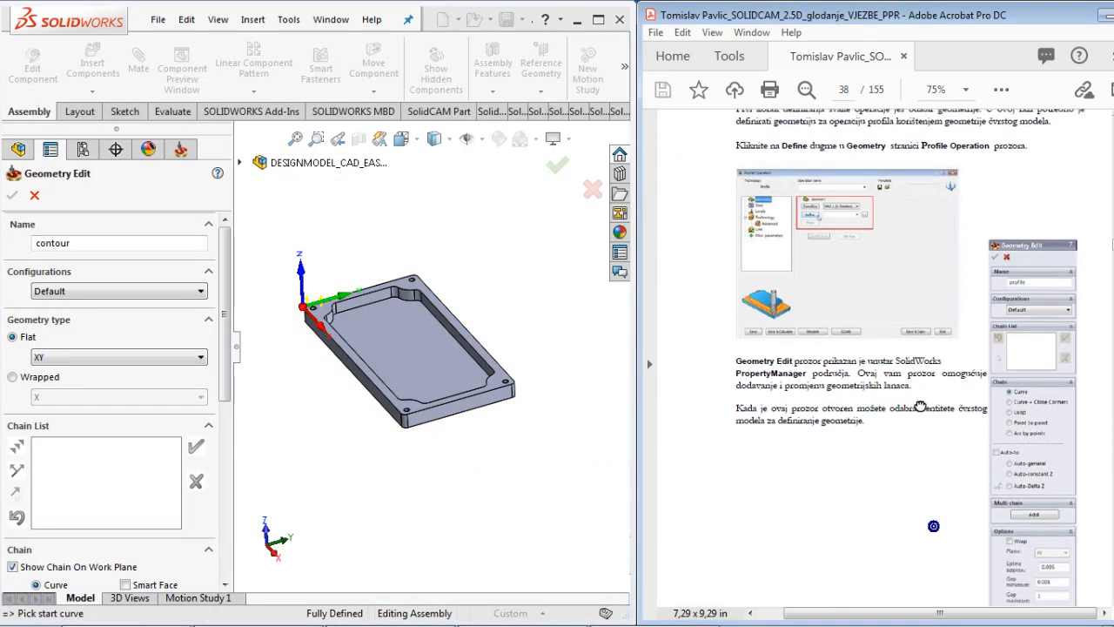
click(912, 484)
scroll(905, 474, down, 1)
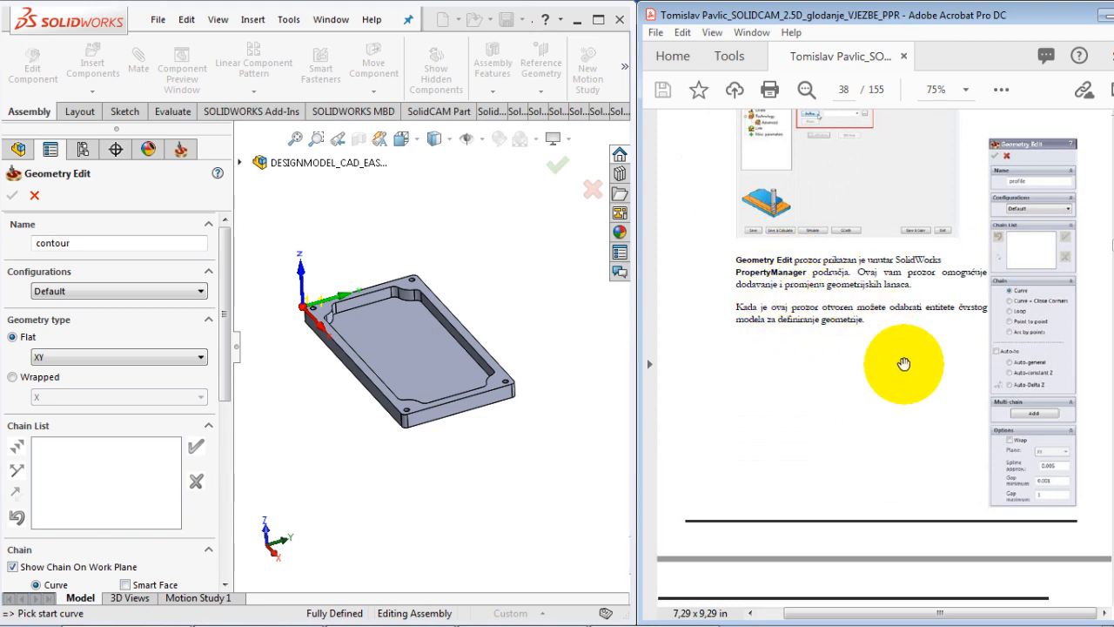
scroll(879, 366, down, 5)
scroll(885, 474, down, 2)
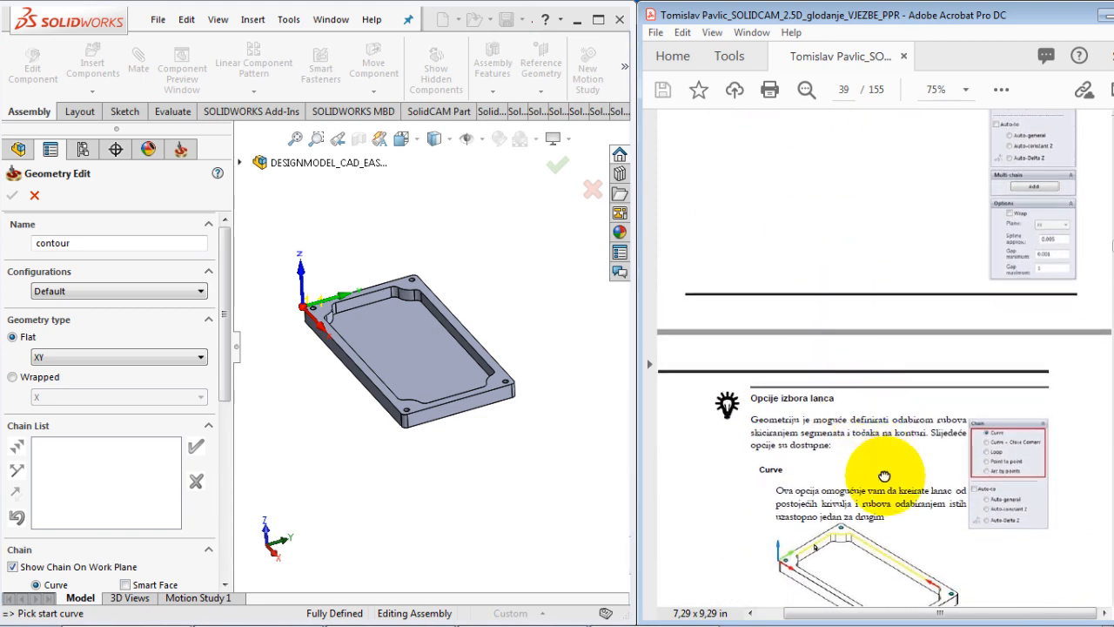
scroll(934, 481, down, 8)
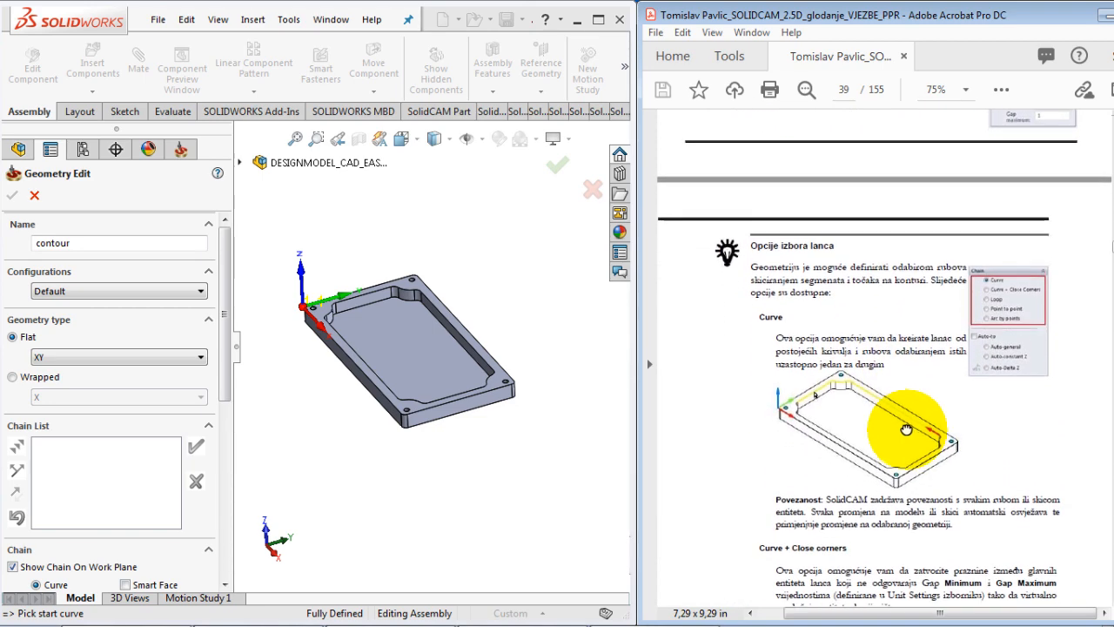
scroll(857, 377, down, 10)
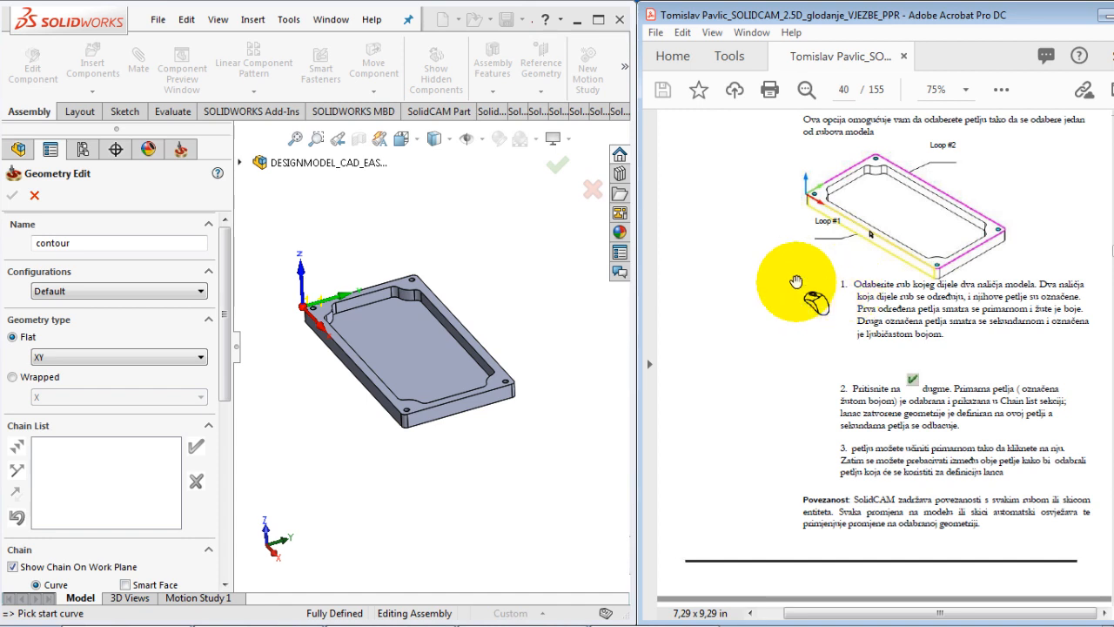
Step: Chain the outer top edge of the tray as a closed contour, accept the chain and confirm the geometry
click(356, 371)
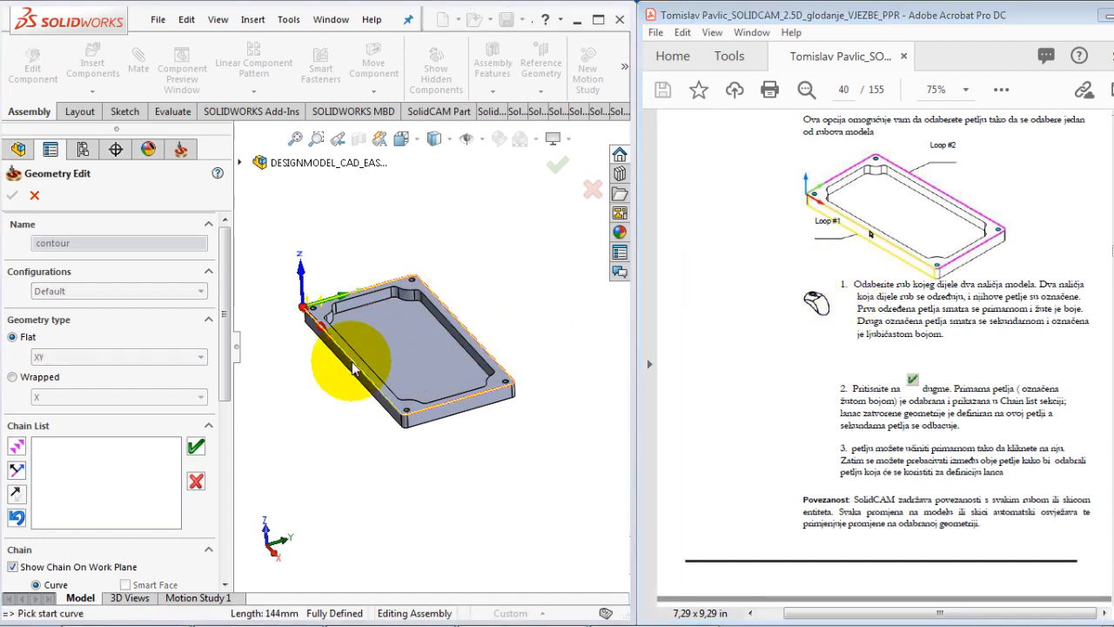
click(810, 472)
scroll(792, 444, down, 2)
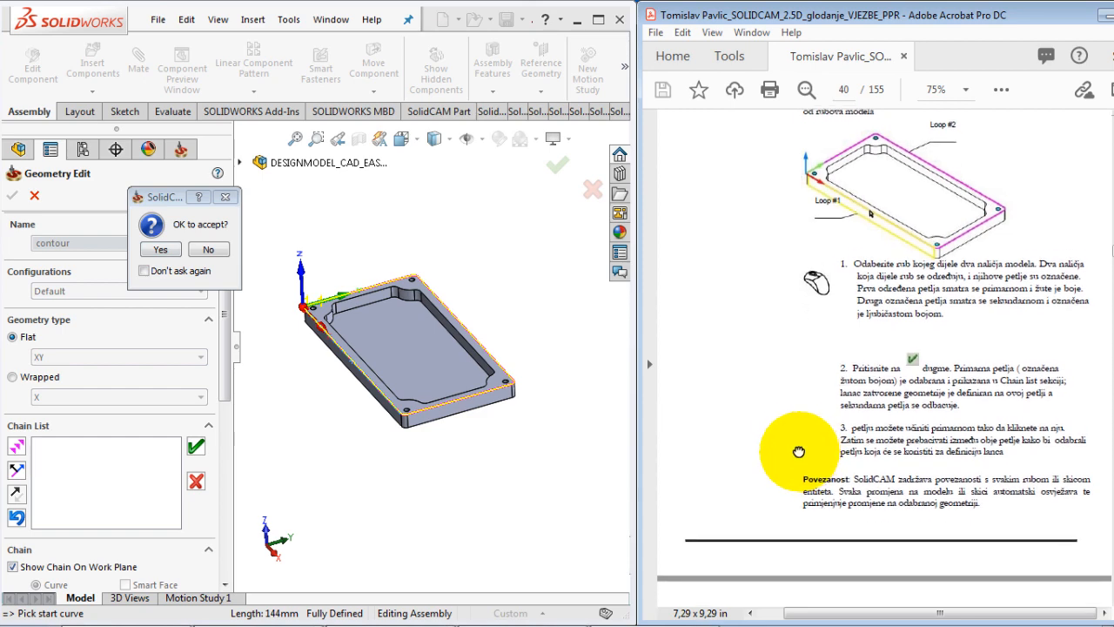
scroll(785, 422, down, 1)
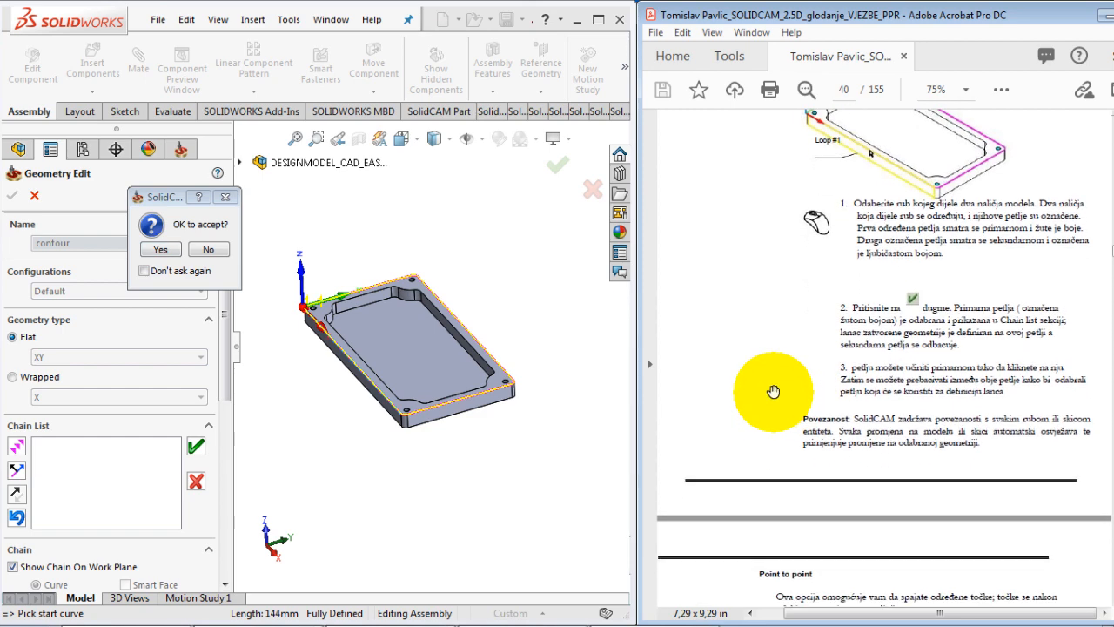
click(149, 250)
click(153, 251)
click(13, 196)
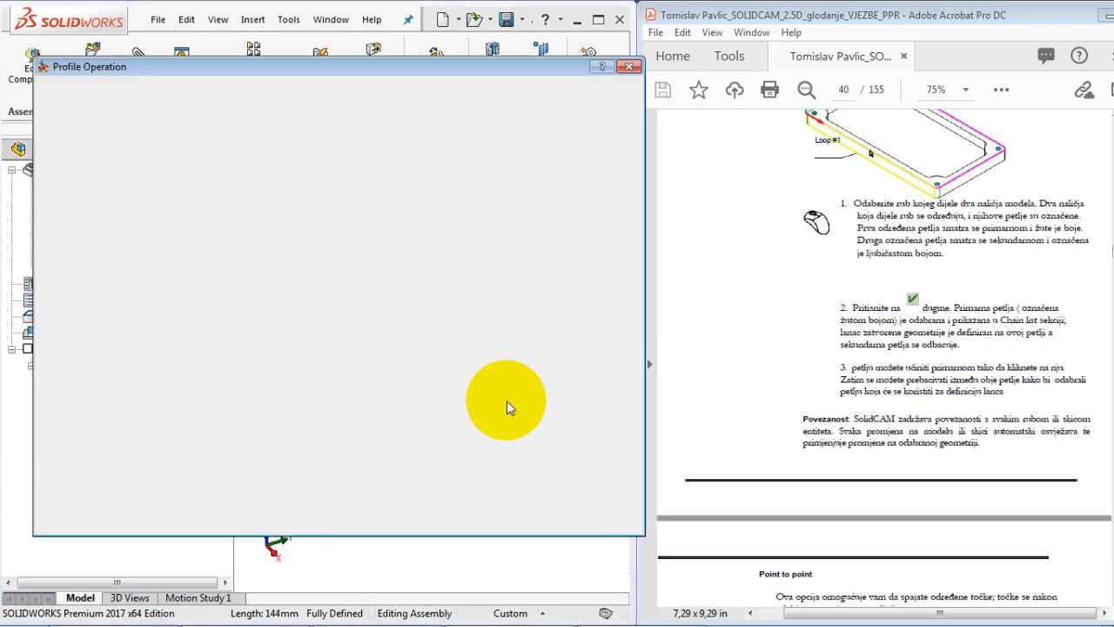
Step: Show the defined contour on the model and look through the manual's chain options up to the required geometry figure
click(241, 194)
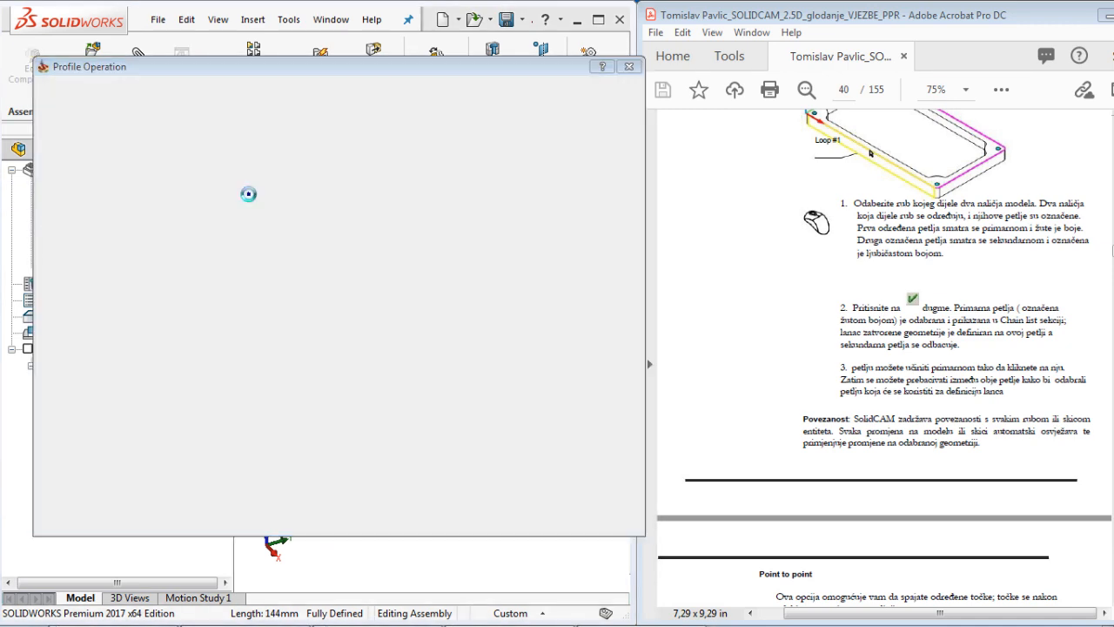
click(897, 404)
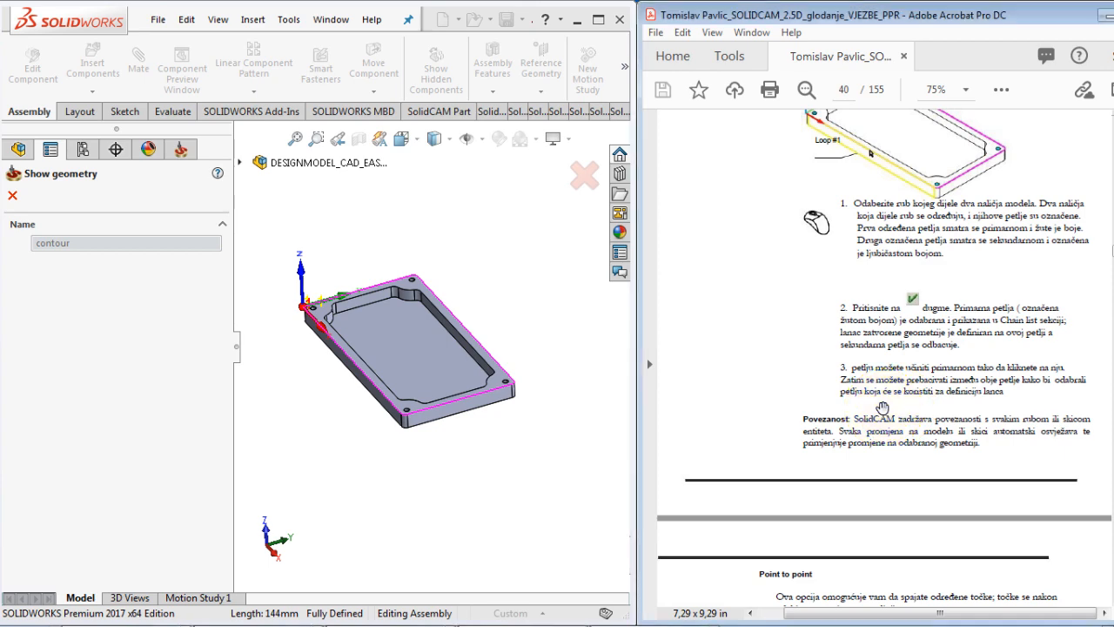
scroll(870, 413, down, 15)
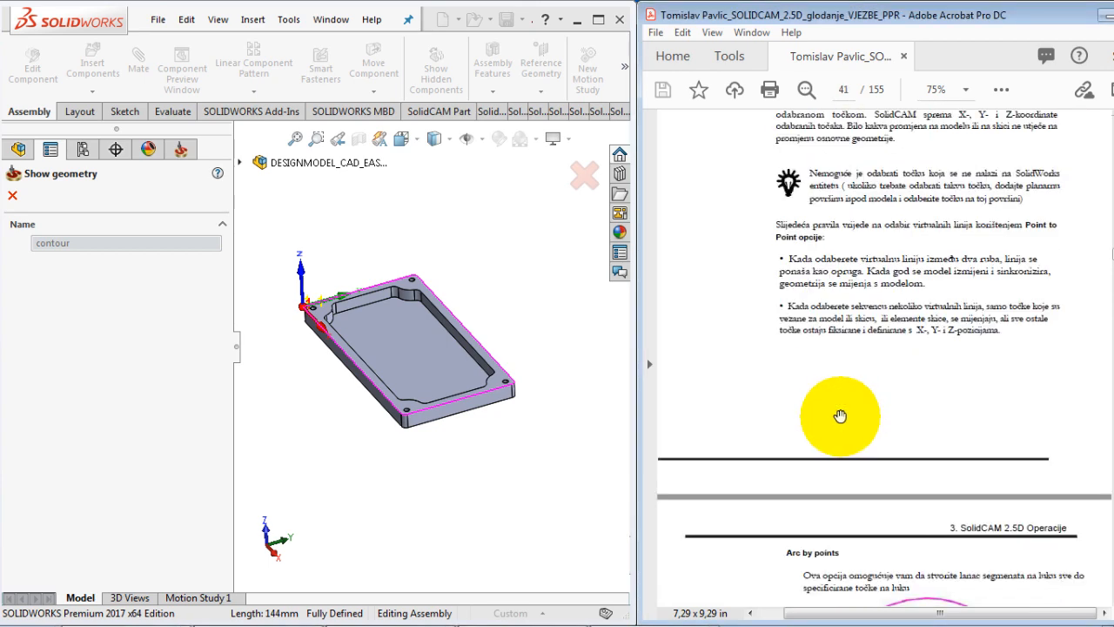
scroll(829, 416, down, 10)
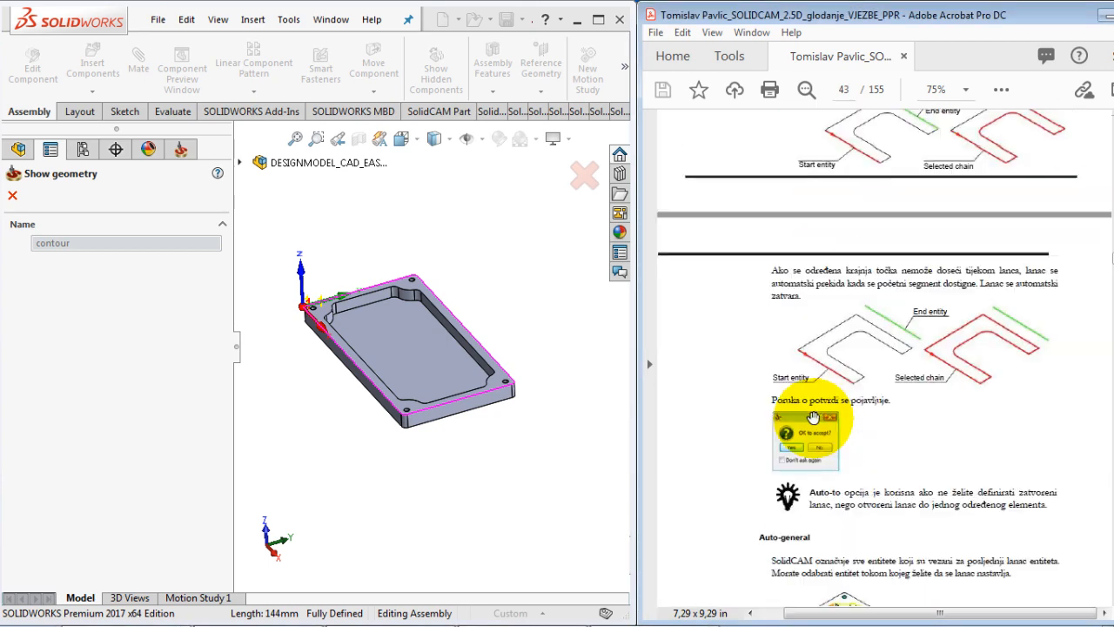
scroll(807, 419, down, 10)
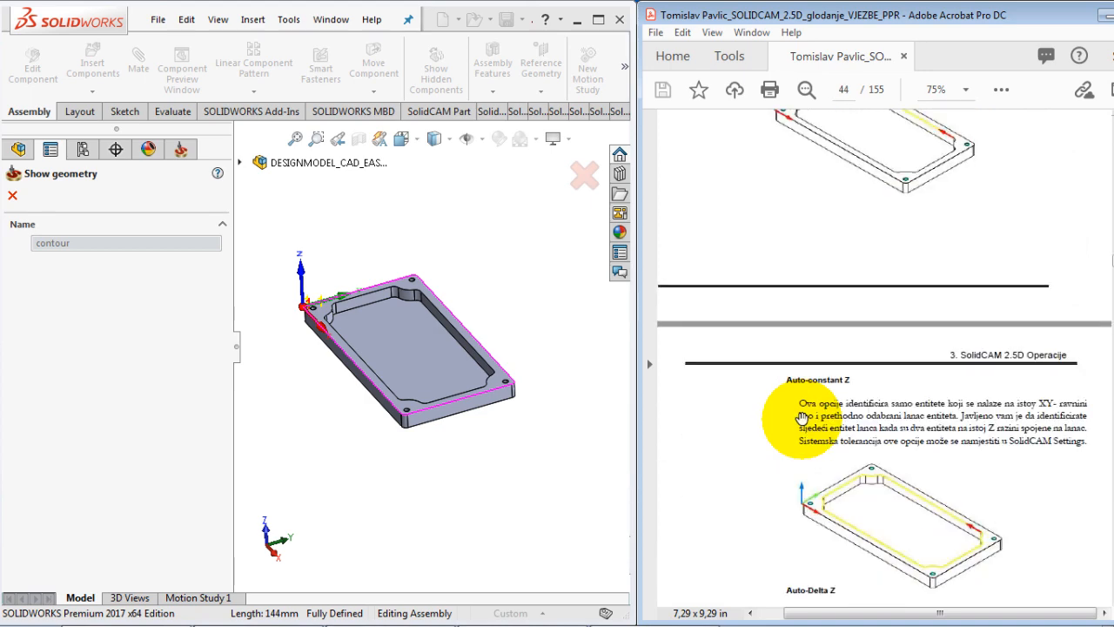
scroll(797, 418, down, 3)
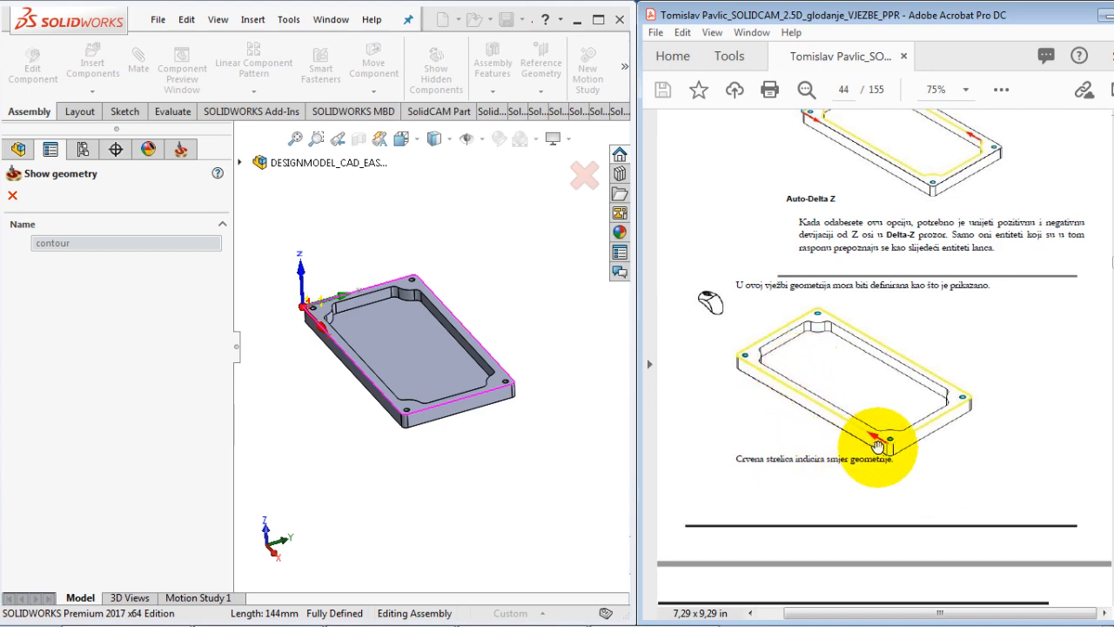
Step: Compare the contour's start and direction arrow on the model with the manual's figure, and close the geometry display
ctrl+scroll(878, 443, up, 4)
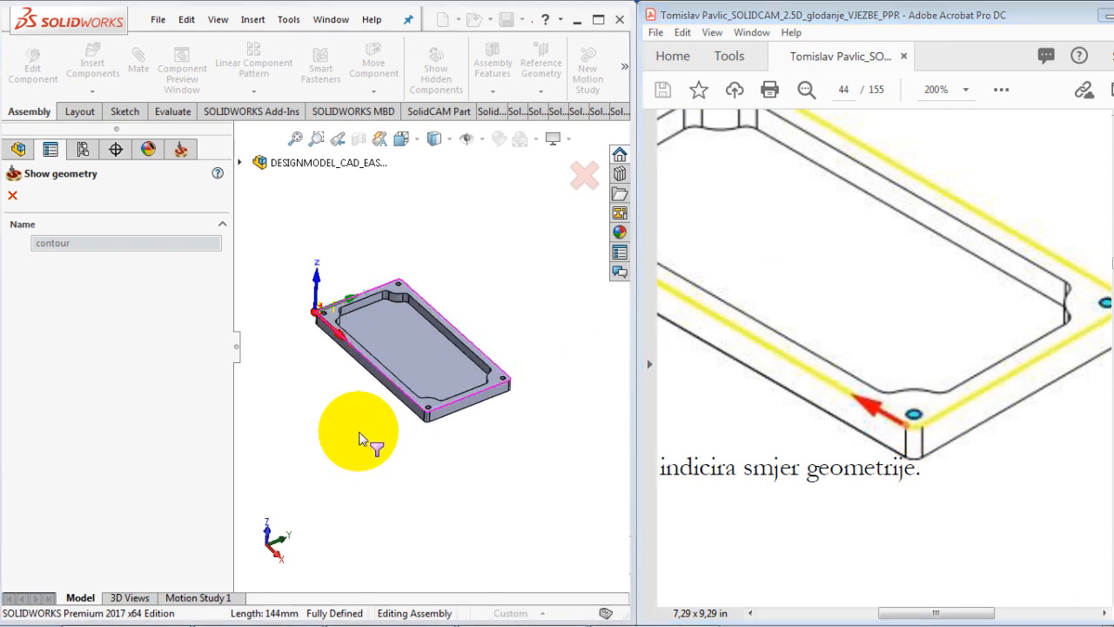
scroll(316, 310, down, 5)
scroll(366, 346, down, 5)
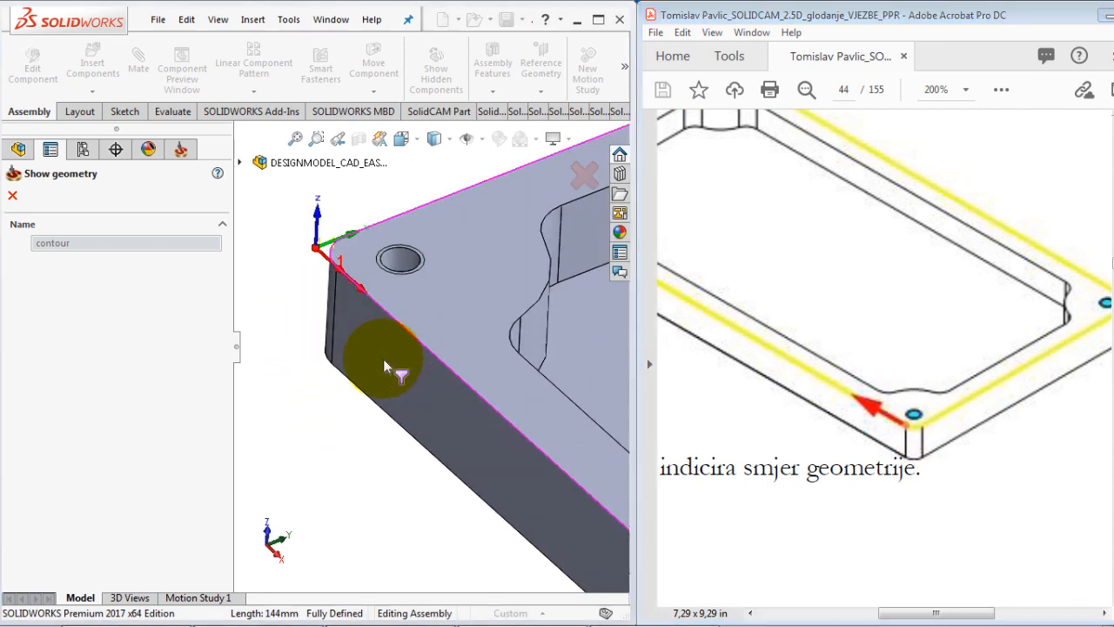
scroll(383, 358, up, 10)
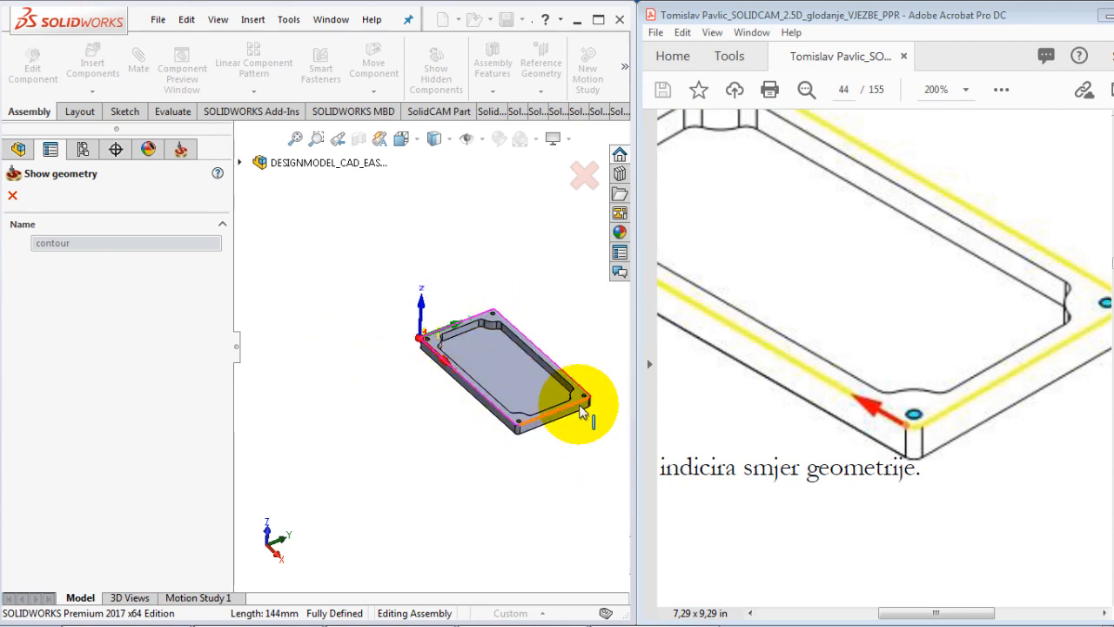
scroll(582, 413, down, 3)
click(12, 197)
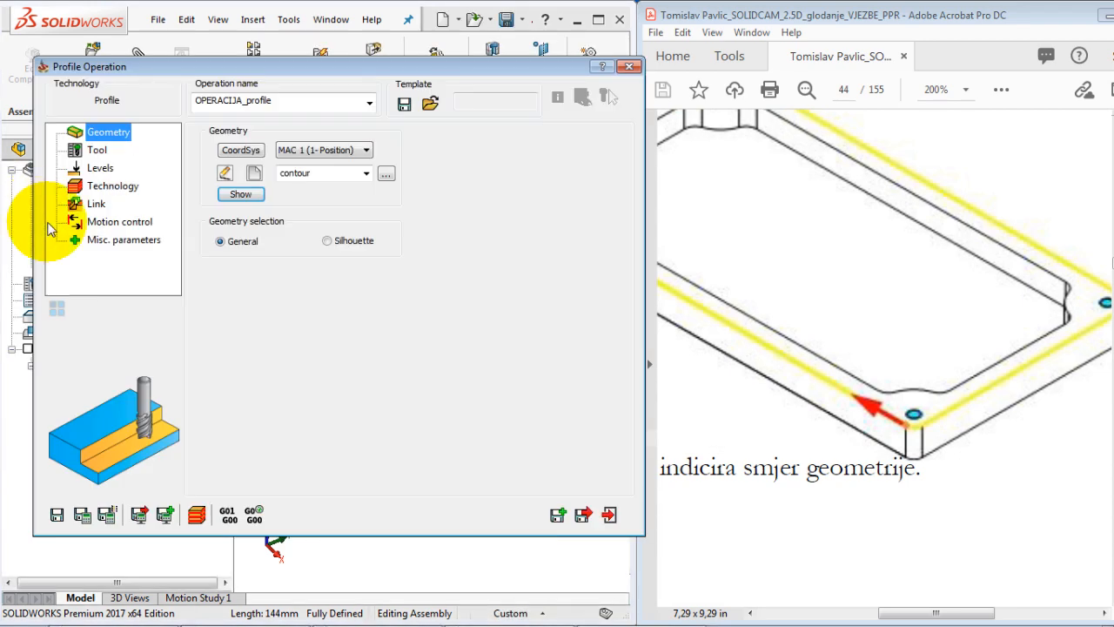
Step: Open the profile operation's contour geometry for editing and reverse the direction of its chain
click(223, 173)
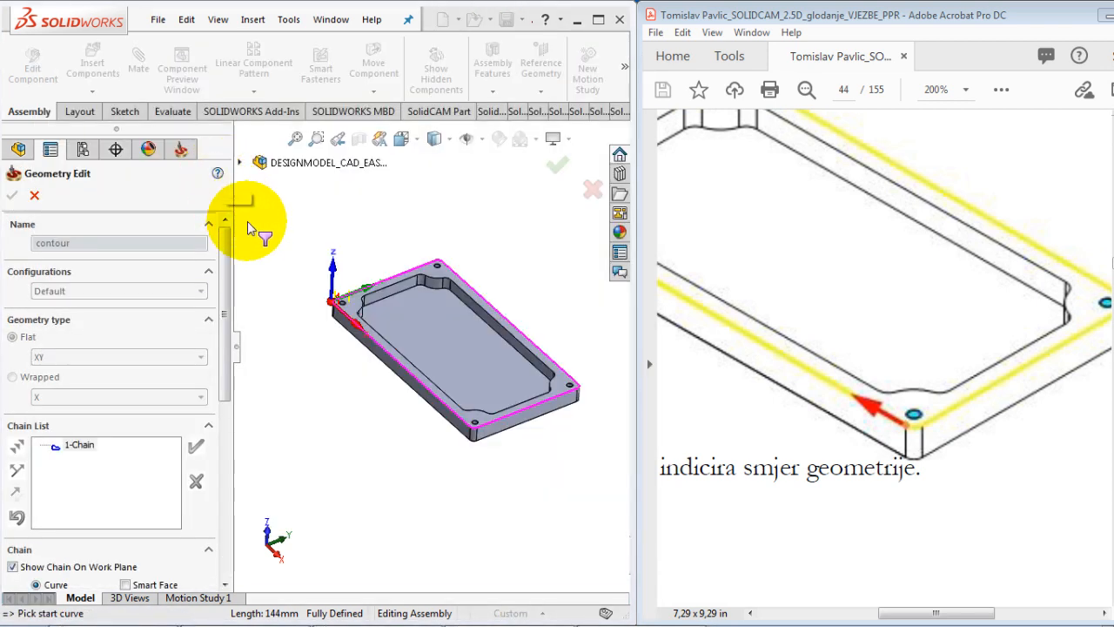
click(90, 447)
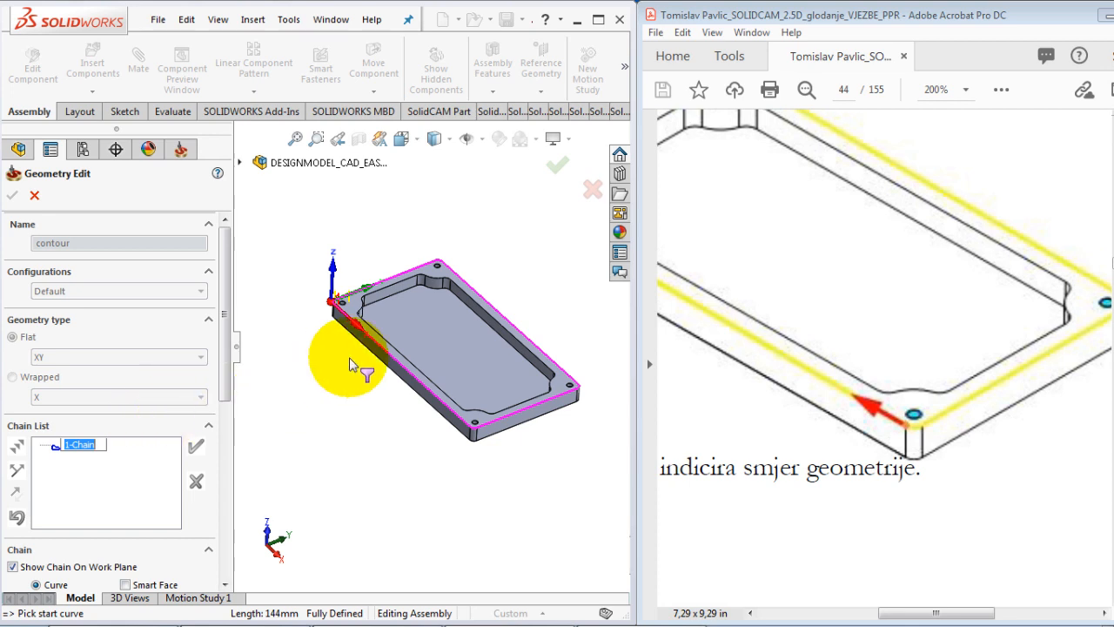
click(427, 332)
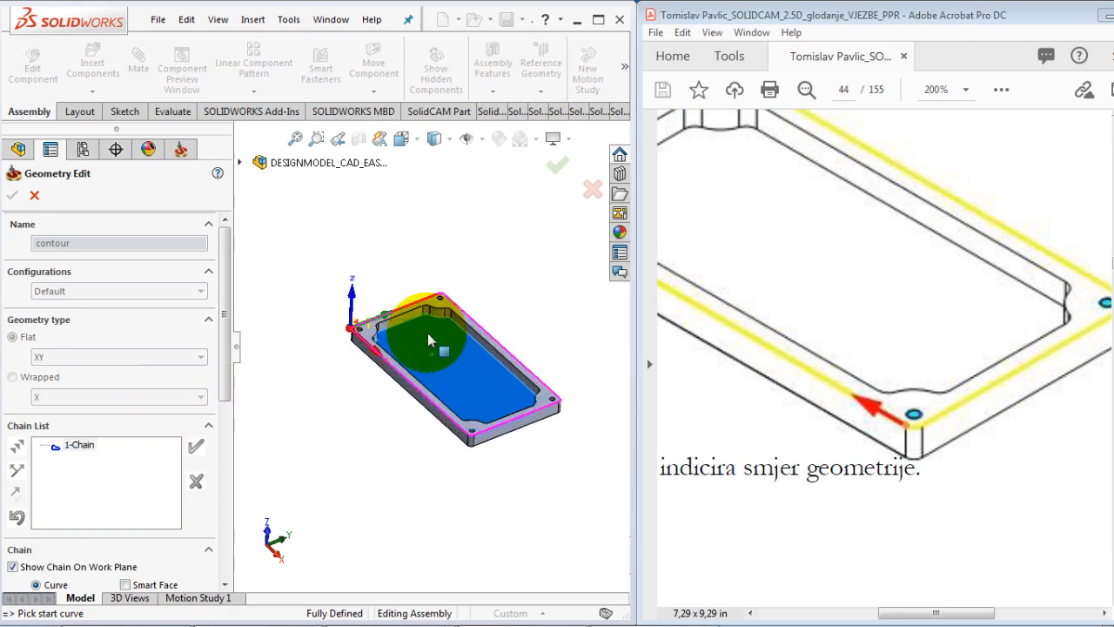
scroll(427, 333, up, 2)
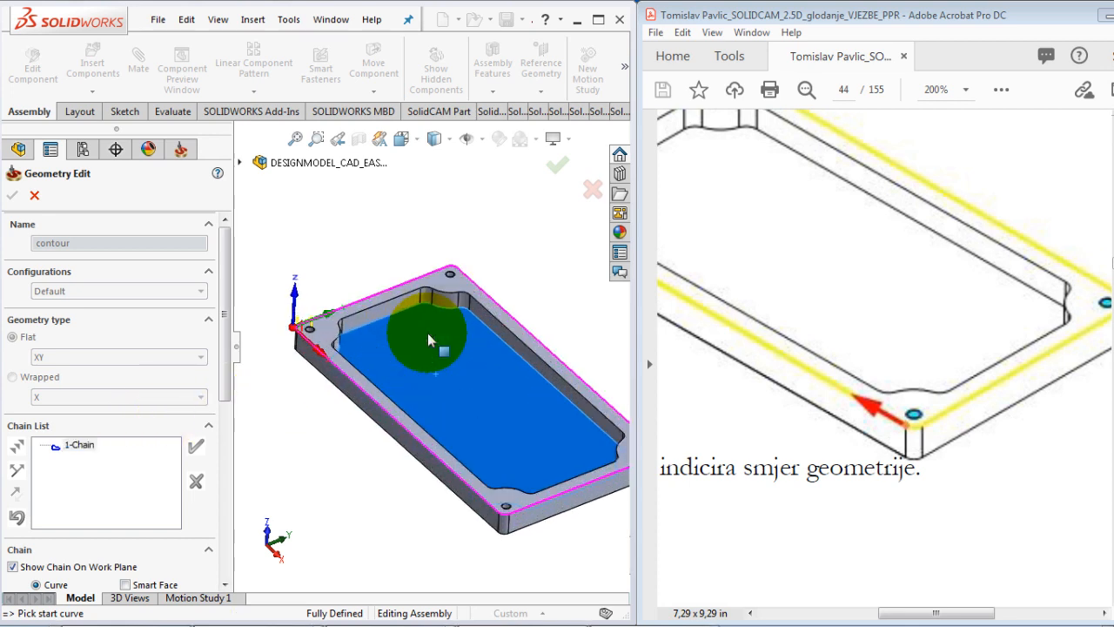
right_click(78, 447)
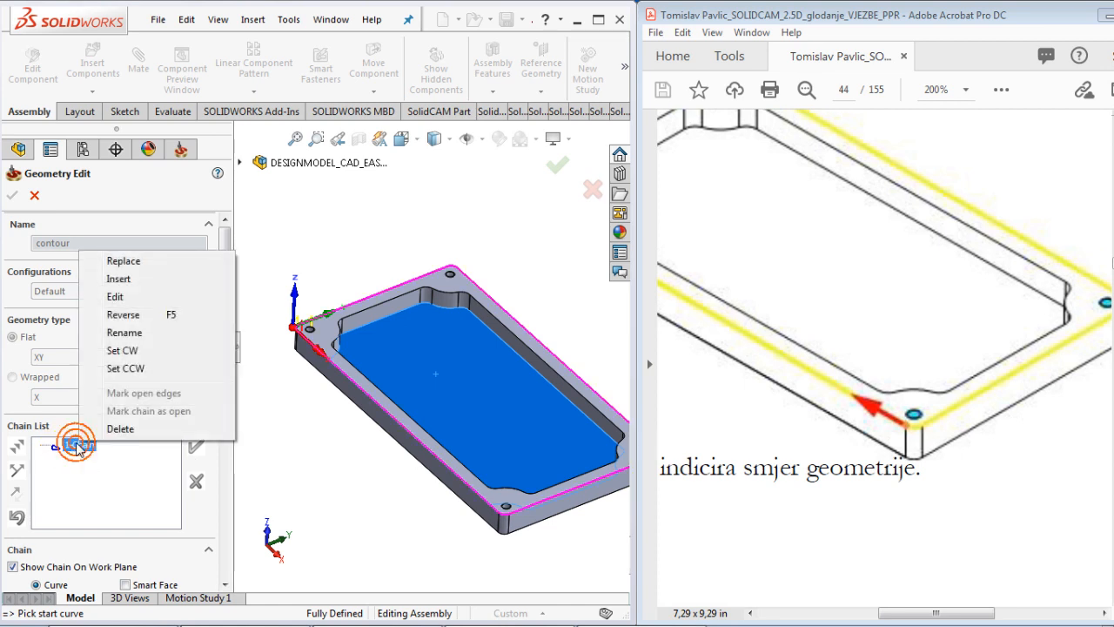
click(122, 315)
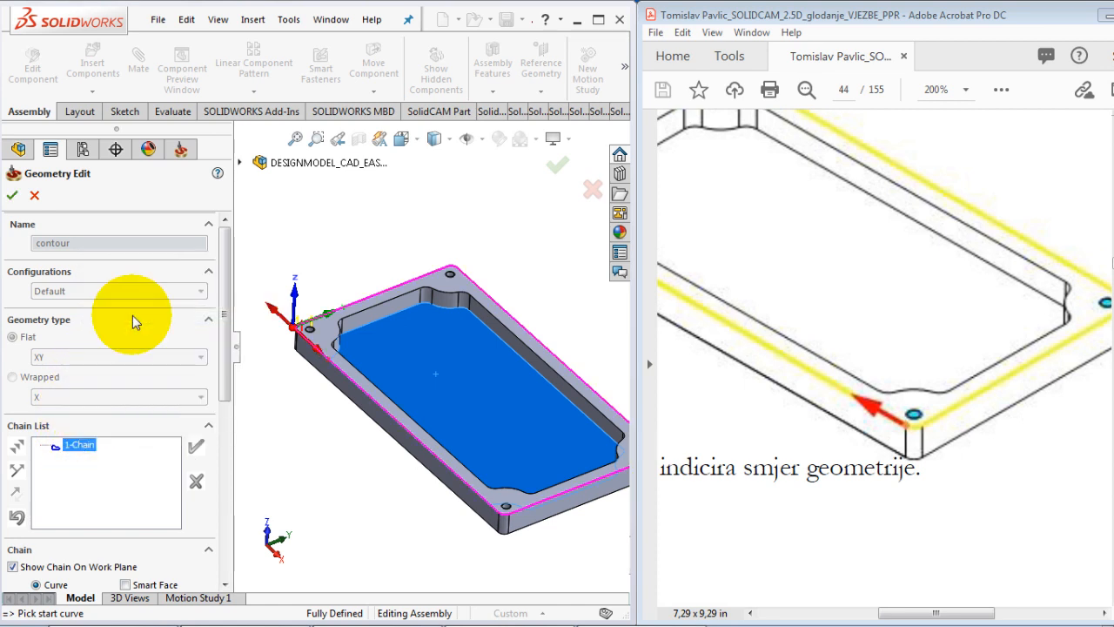
Step: Flip the chain's direction back and reverse it once more to check the arrow, and confirm the edited geometry
right_click(77, 447)
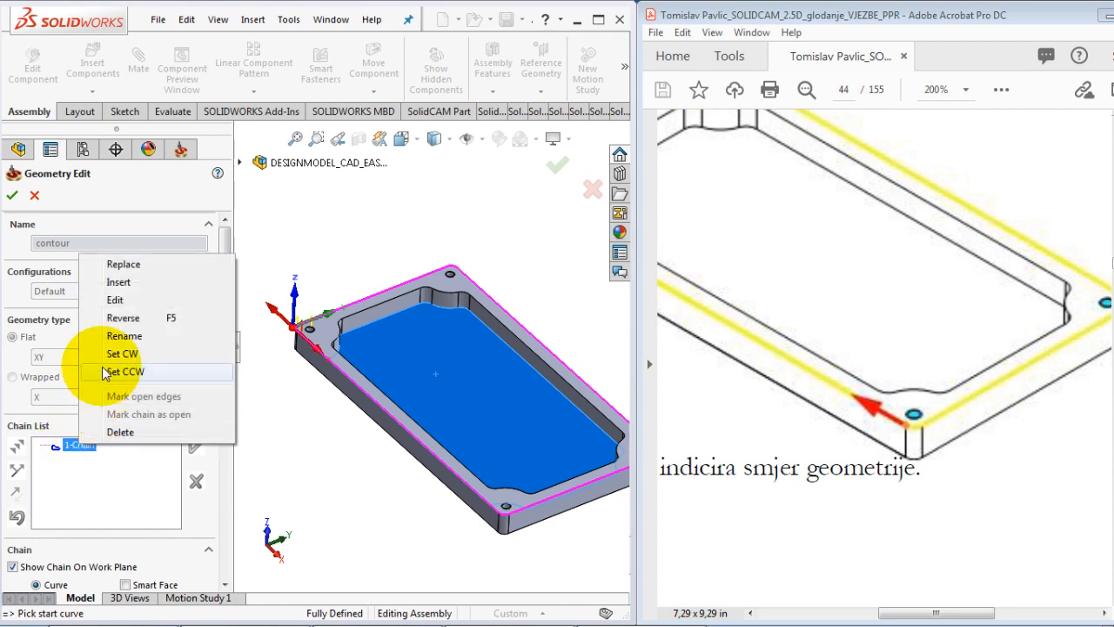
click(123, 320)
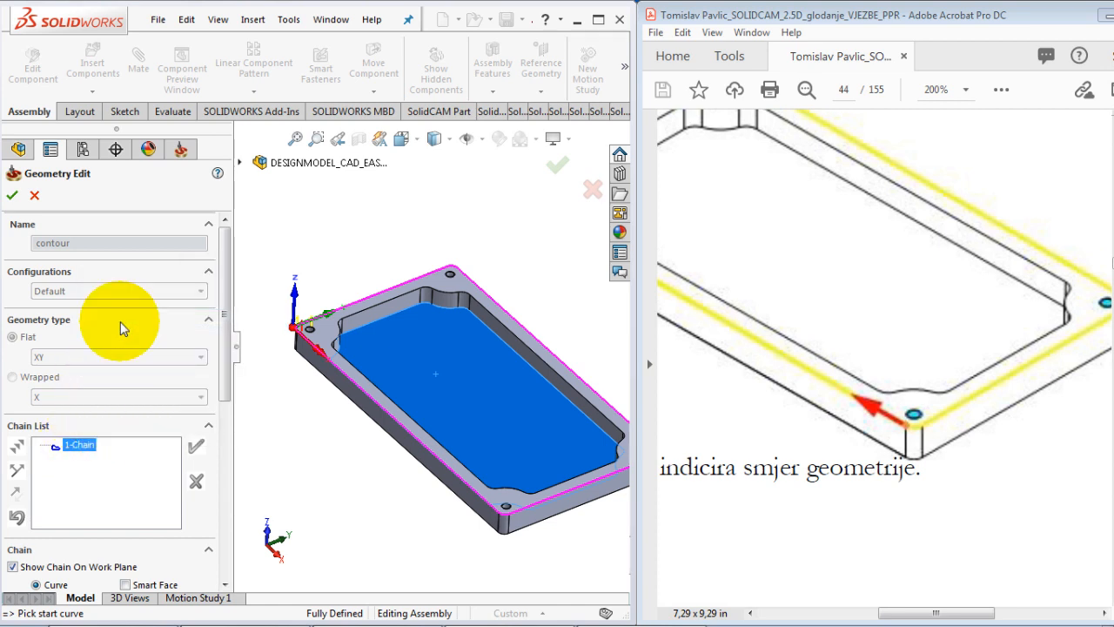
right_click(80, 446)
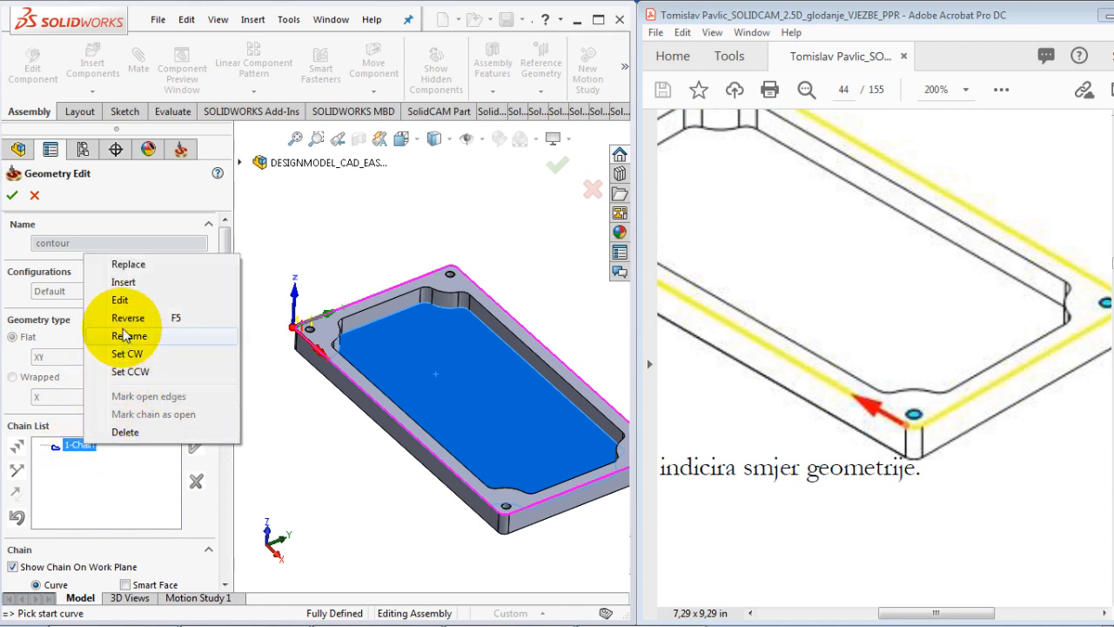
click(128, 320)
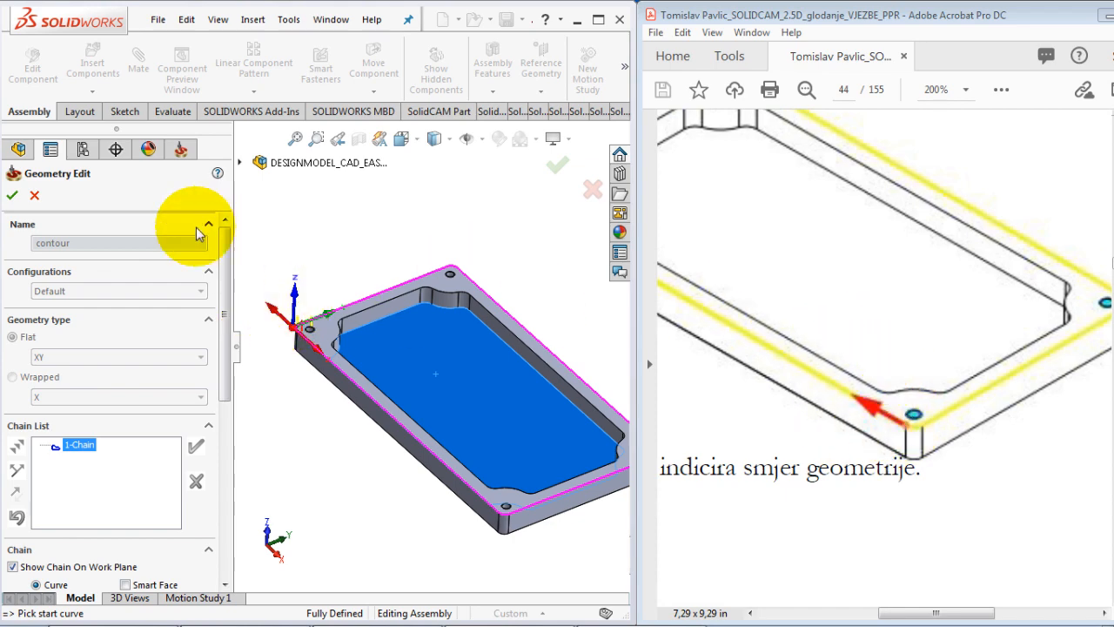
click(12, 195)
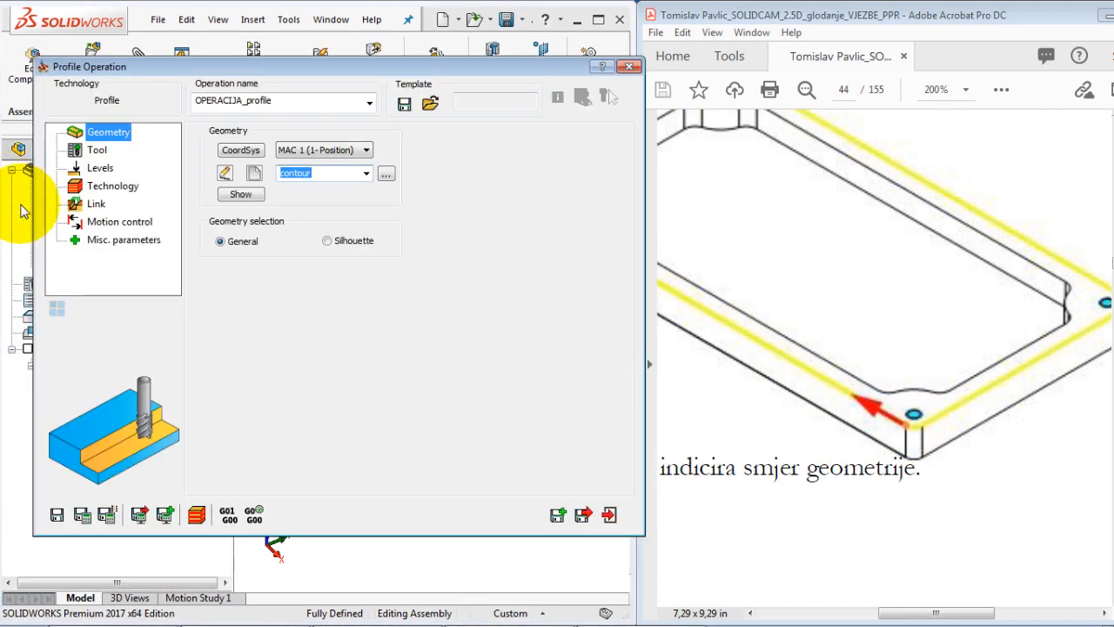
Step: Read the manual's notes on geometry direction, start point and Loop chain selection, up to exercise step 11 on defining the tool
click(905, 461)
ctrl+scroll(901, 465, down, 3)
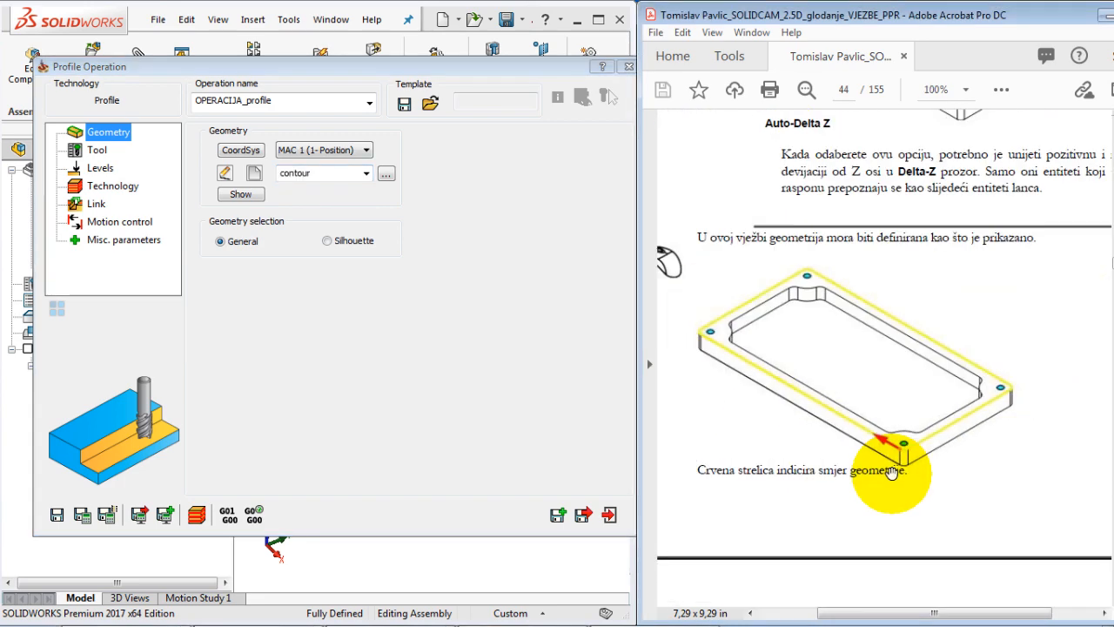
ctrl+scroll(892, 473, down, 1)
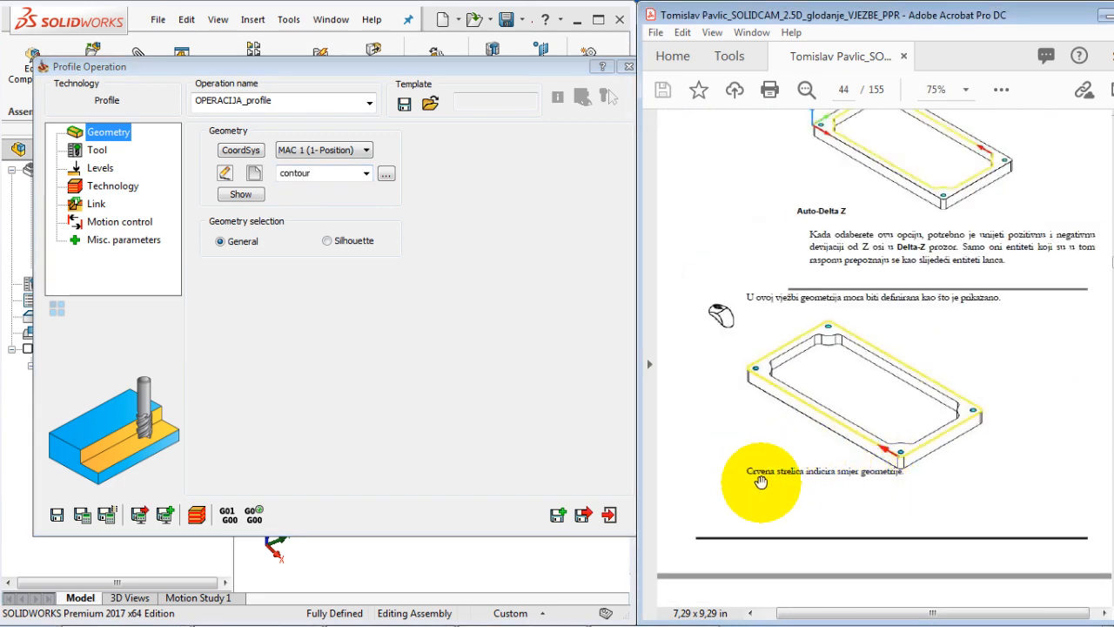
scroll(858, 485, down, 3)
scroll(857, 484, down, 3)
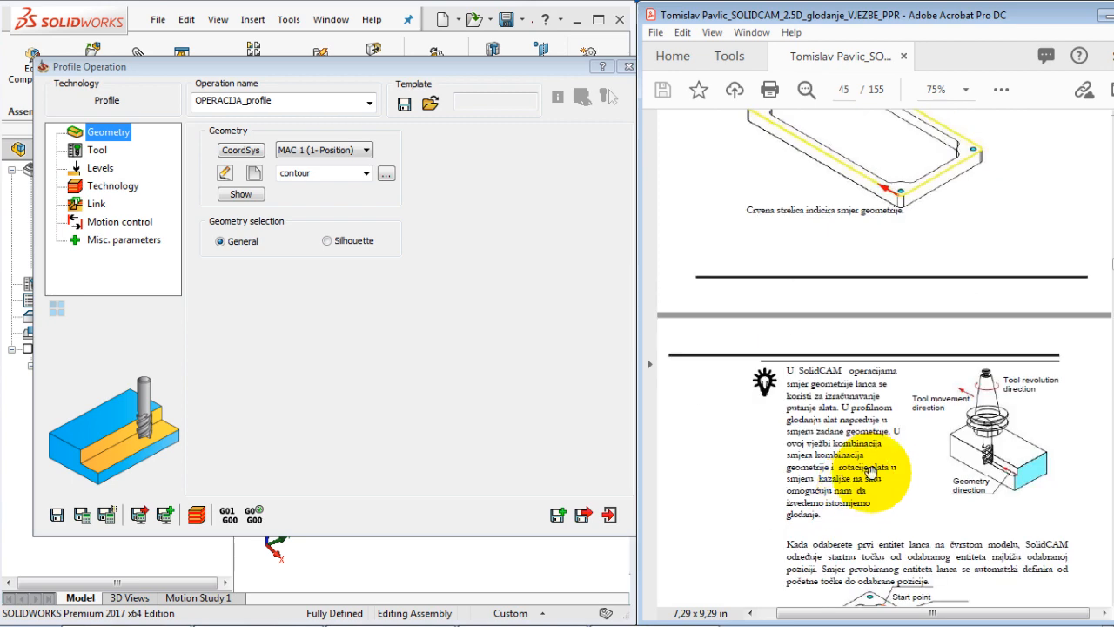
scroll(871, 471, down, 3)
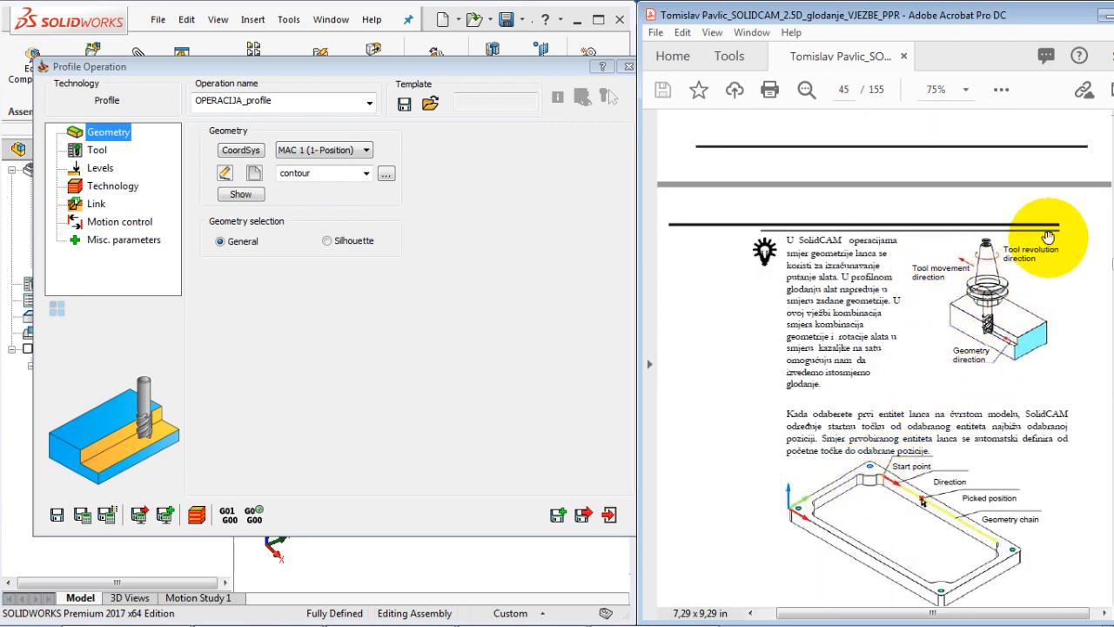
scroll(905, 412, down, 3)
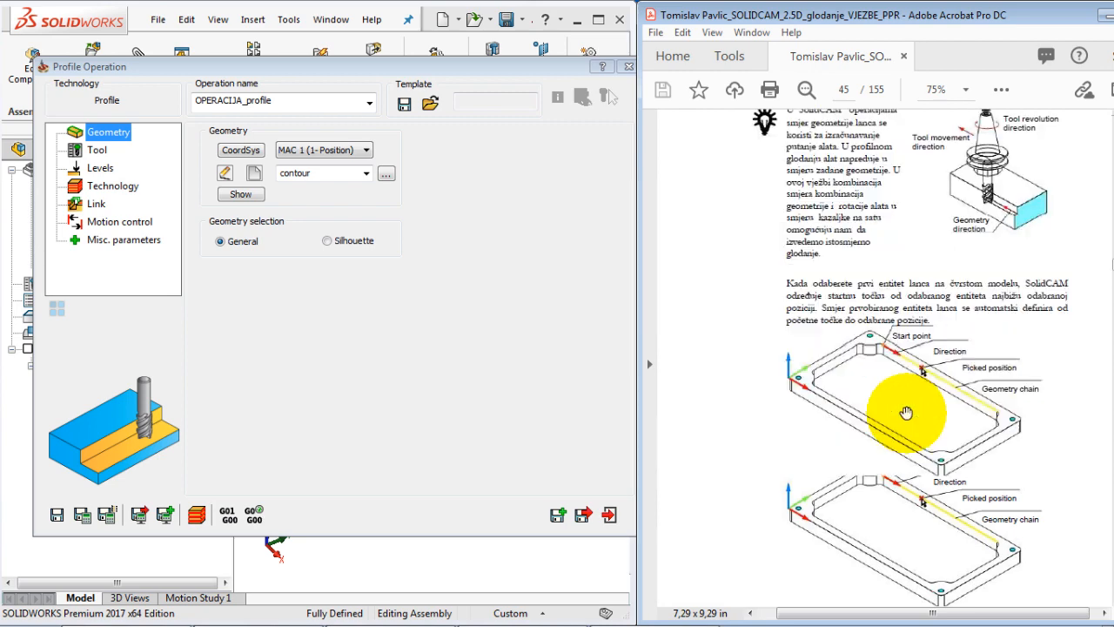
scroll(844, 417, down, 6)
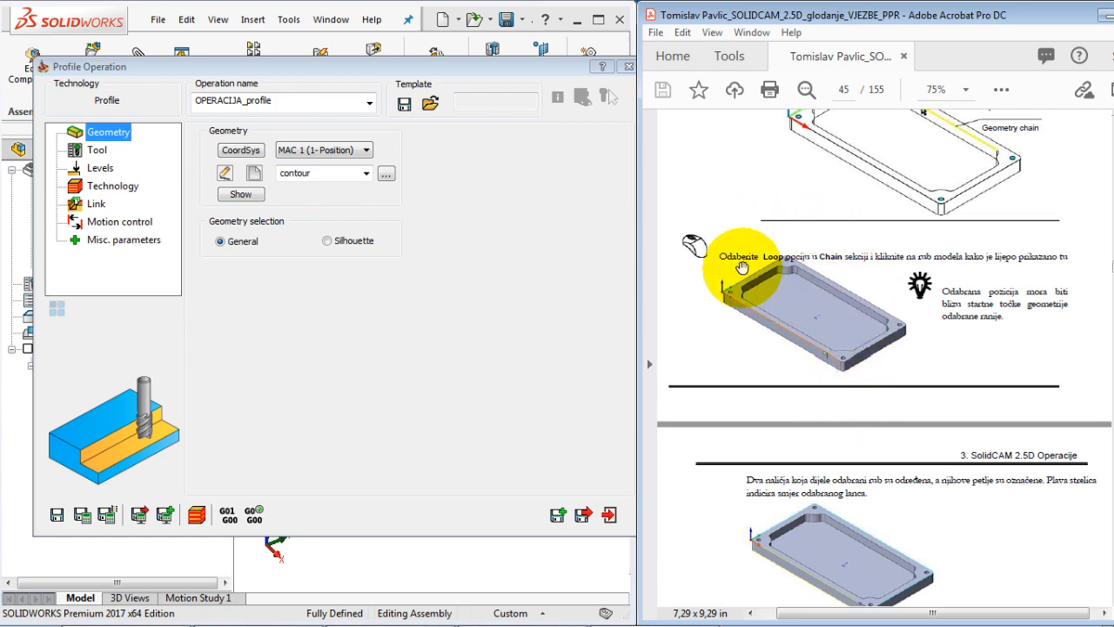
drag(845, 280, 749, 214)
drag(833, 476, 778, 318)
scroll(820, 450, down, 8)
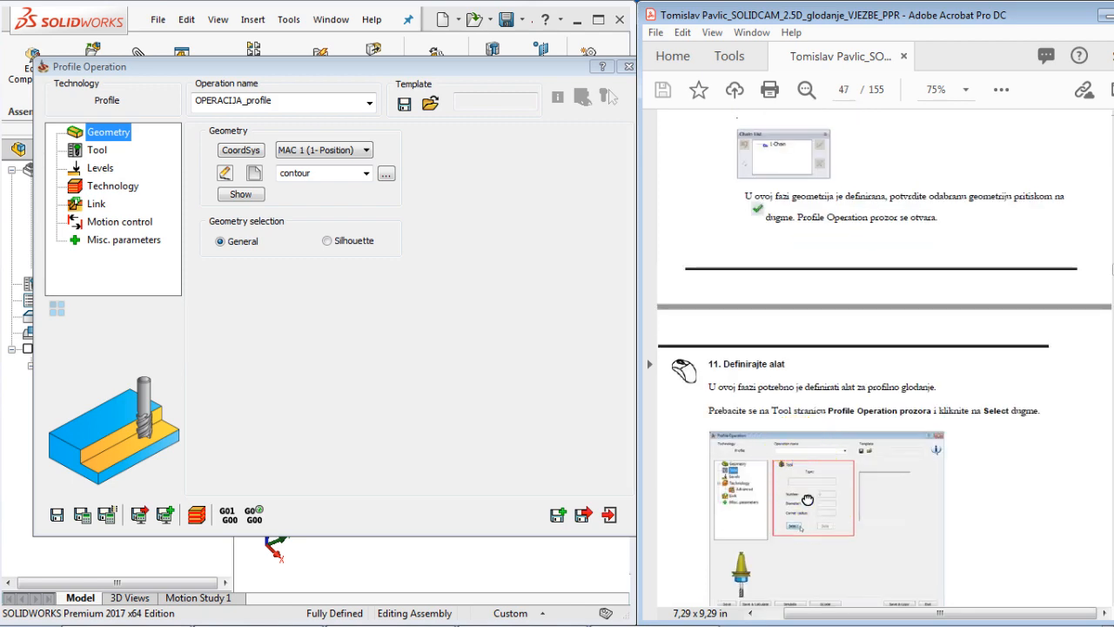
scroll(799, 419, down, 5)
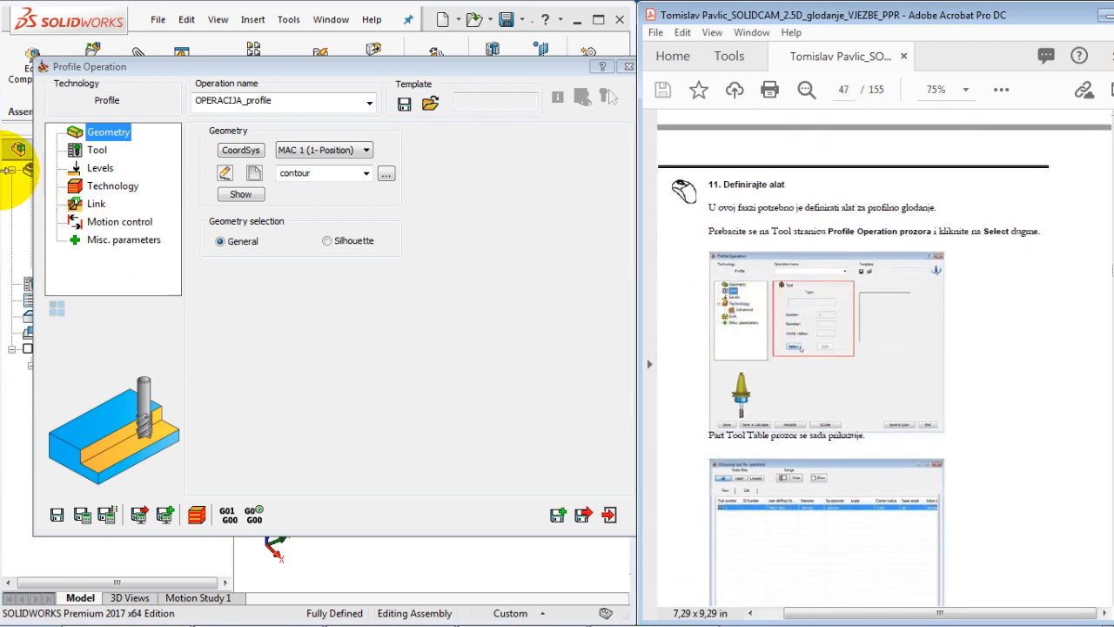
Step: Open the tool selection for the profile operation and start adding a new tool
click(97, 150)
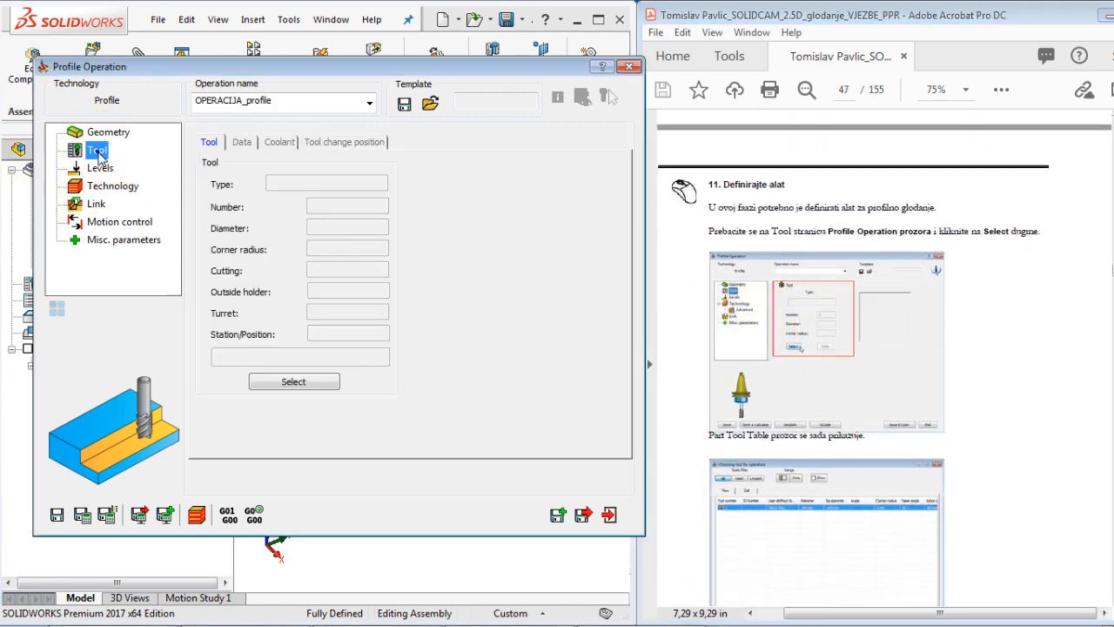
click(293, 383)
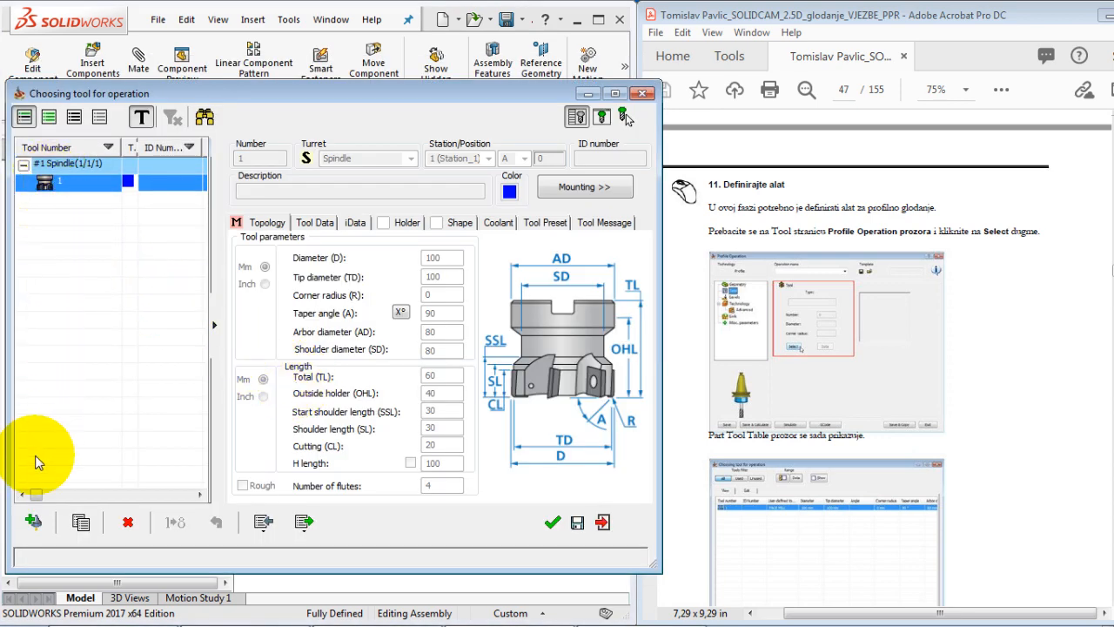
click(34, 522)
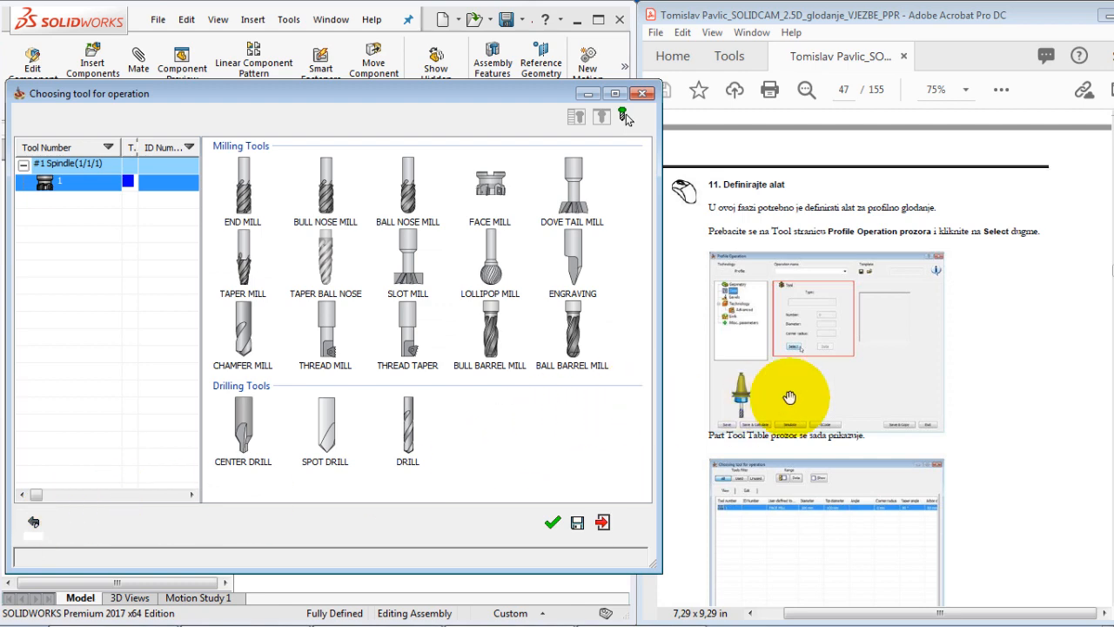
Step: Check the manual for the tool type required for profile milling and add an End Mill as the new tool
click(788, 394)
scroll(787, 396, down, 1)
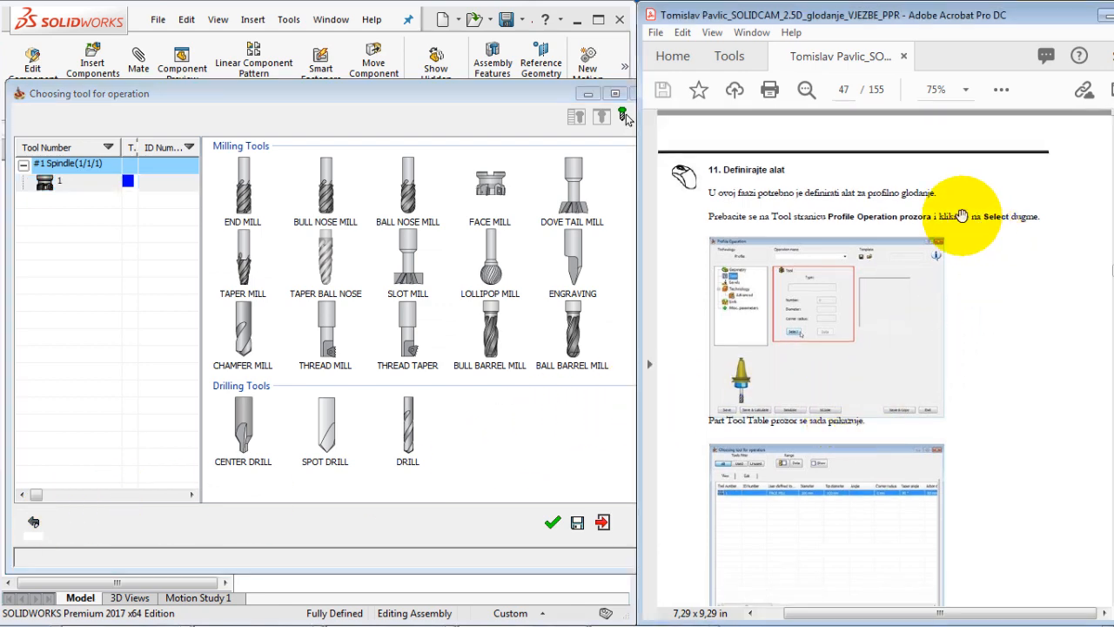
drag(915, 533, 847, 546)
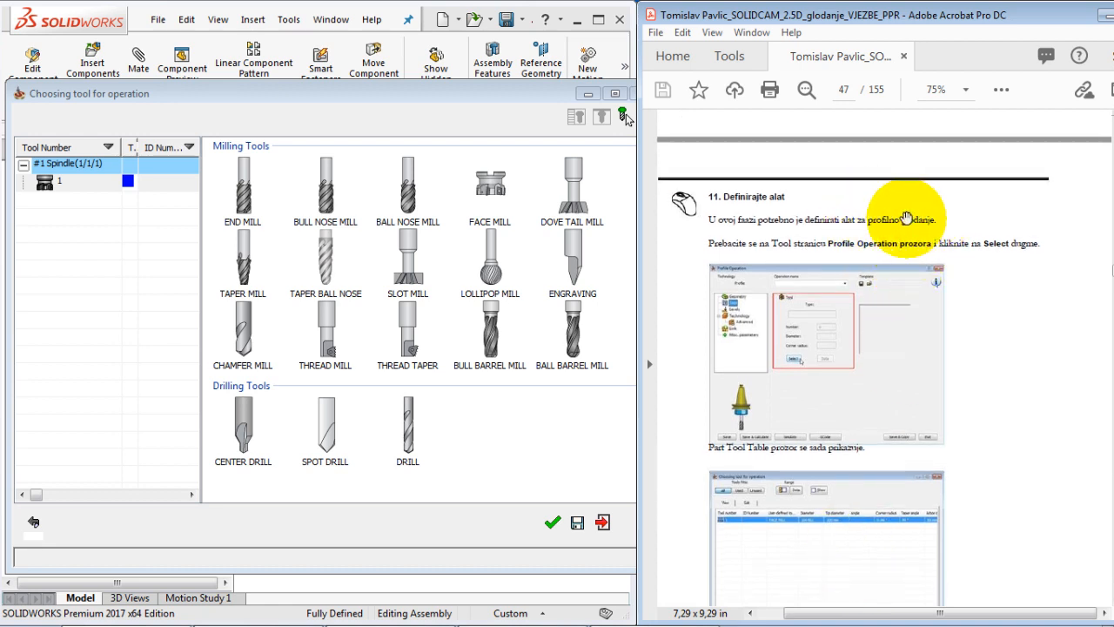
scroll(794, 366, down, 2)
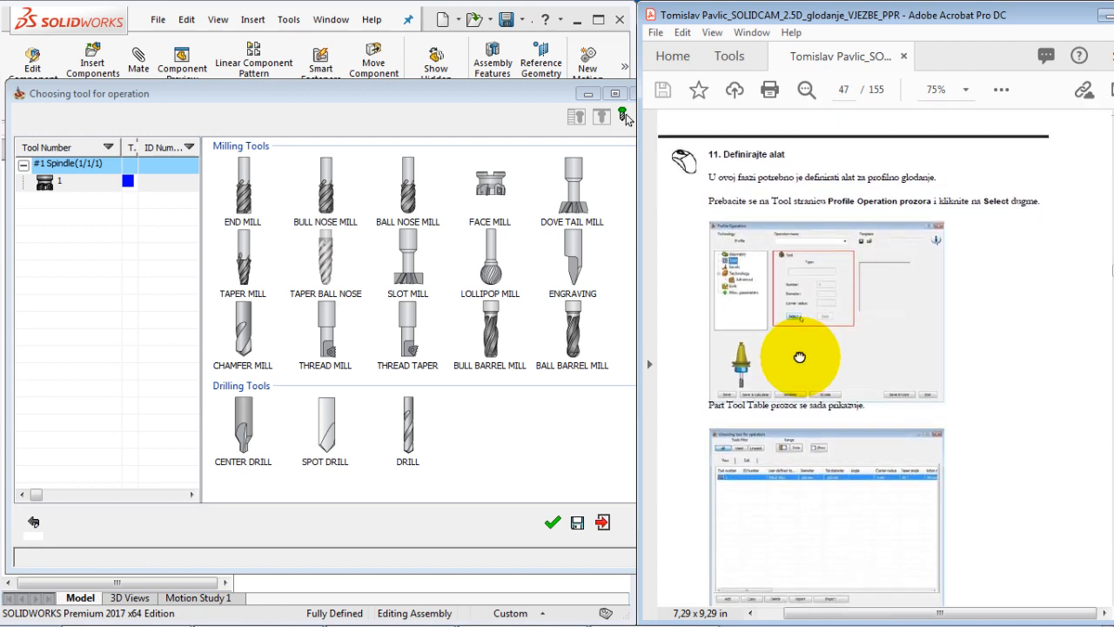
scroll(799, 356, down, 6)
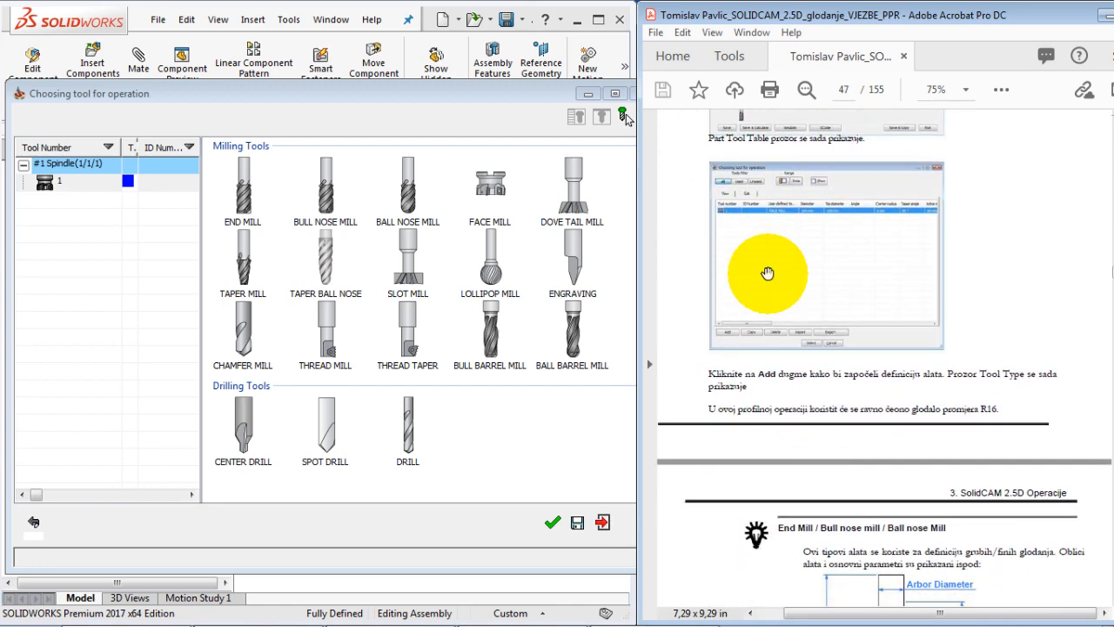
scroll(820, 463, down, 7)
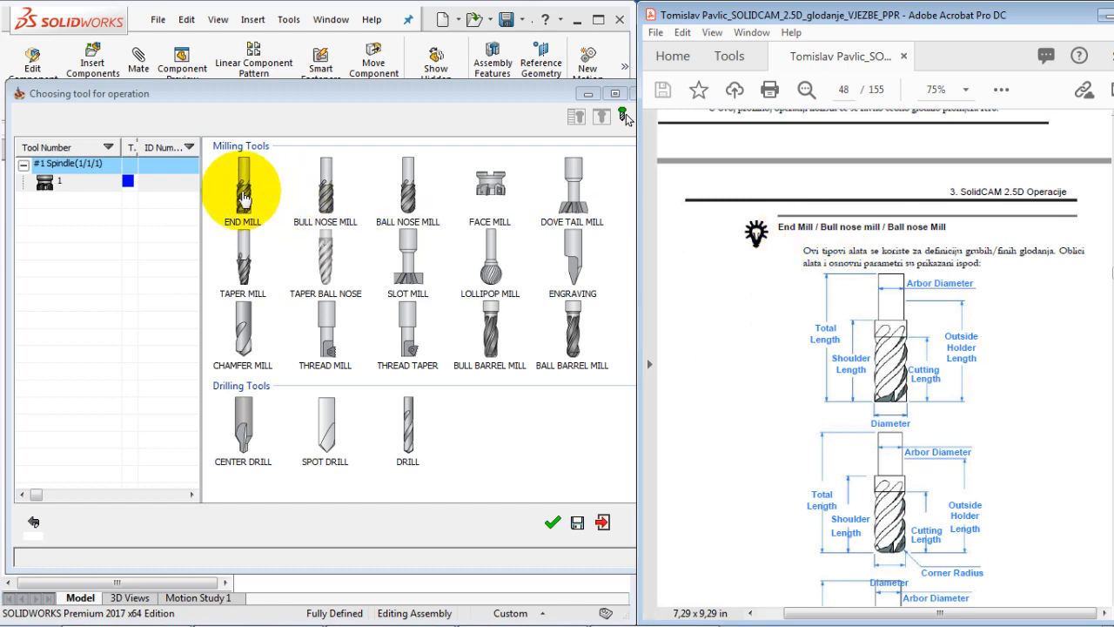
double_click(242, 196)
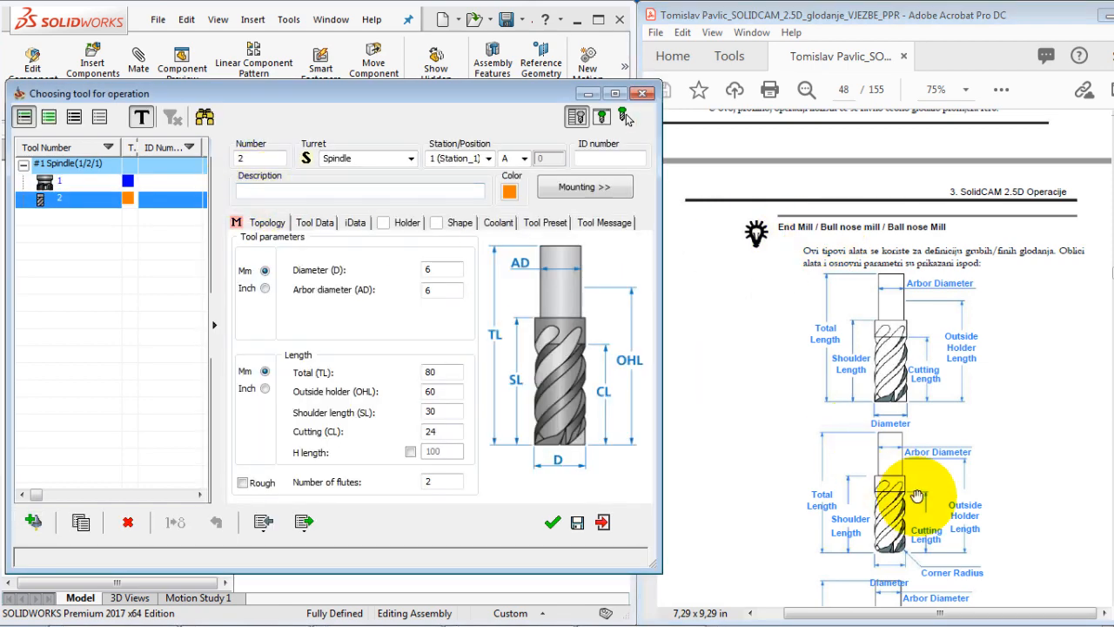
Step: Set the end mill's diameter and arbor diameter to 16 mm as the manual specifies, and assign the tool to the profile operation
click(918, 492)
scroll(855, 428, down, 12)
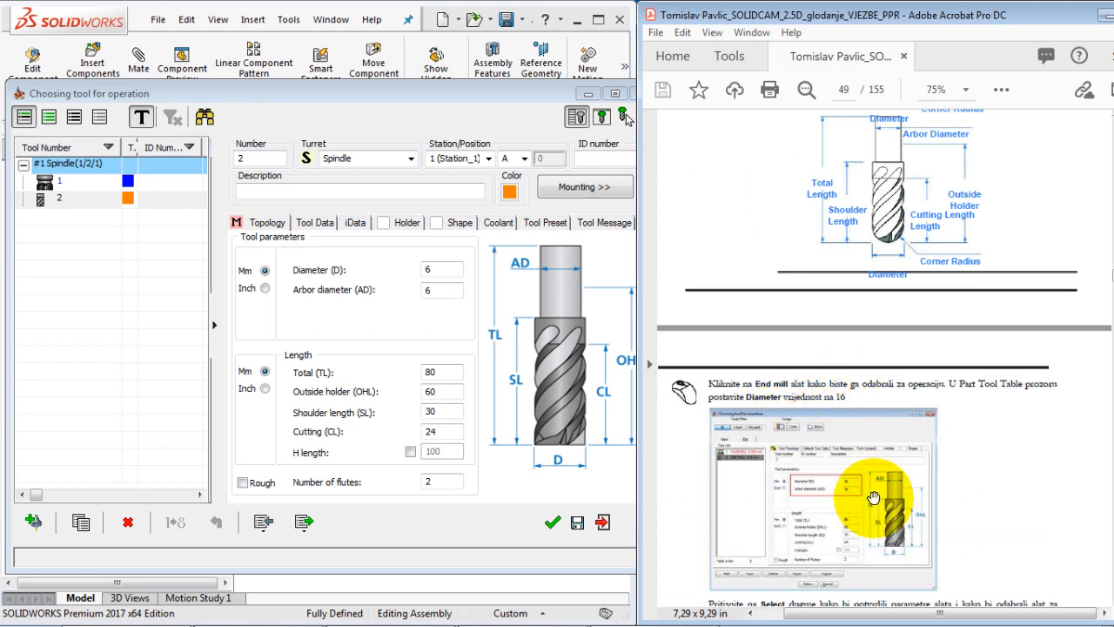
ctrl+scroll(836, 506, up, 6)
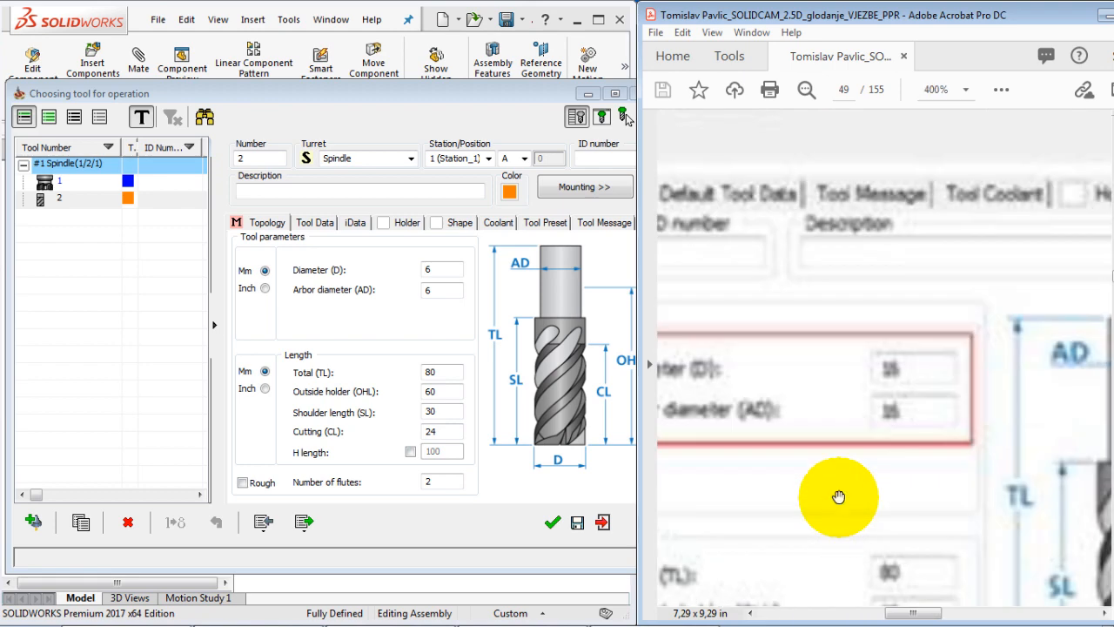
ctrl+scroll(857, 454, down, 1)
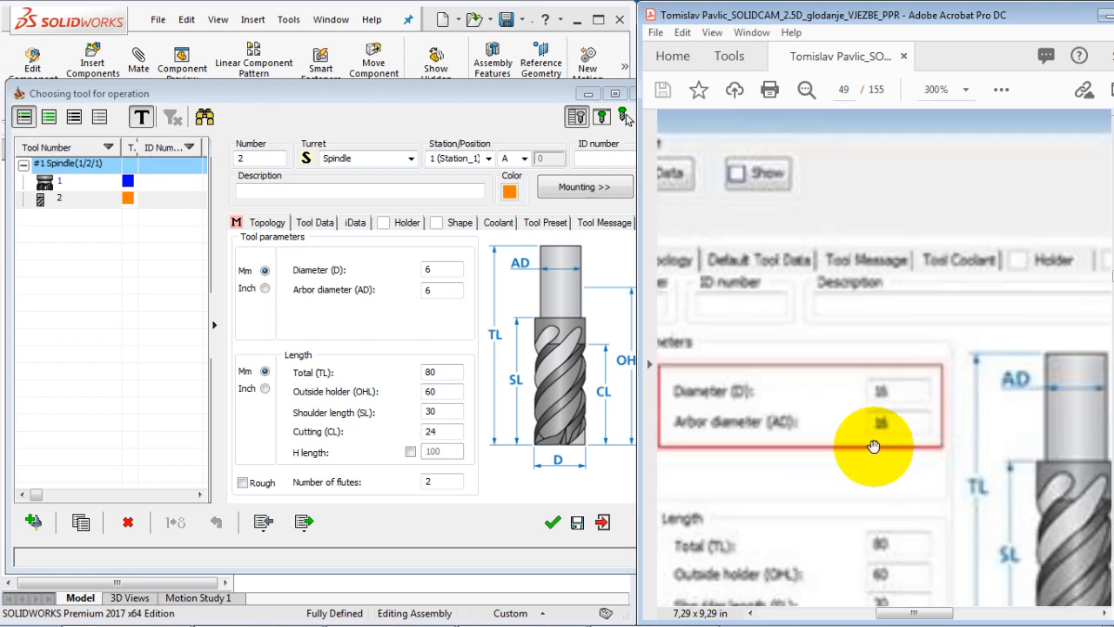
ctrl+scroll(873, 445, down, 5)
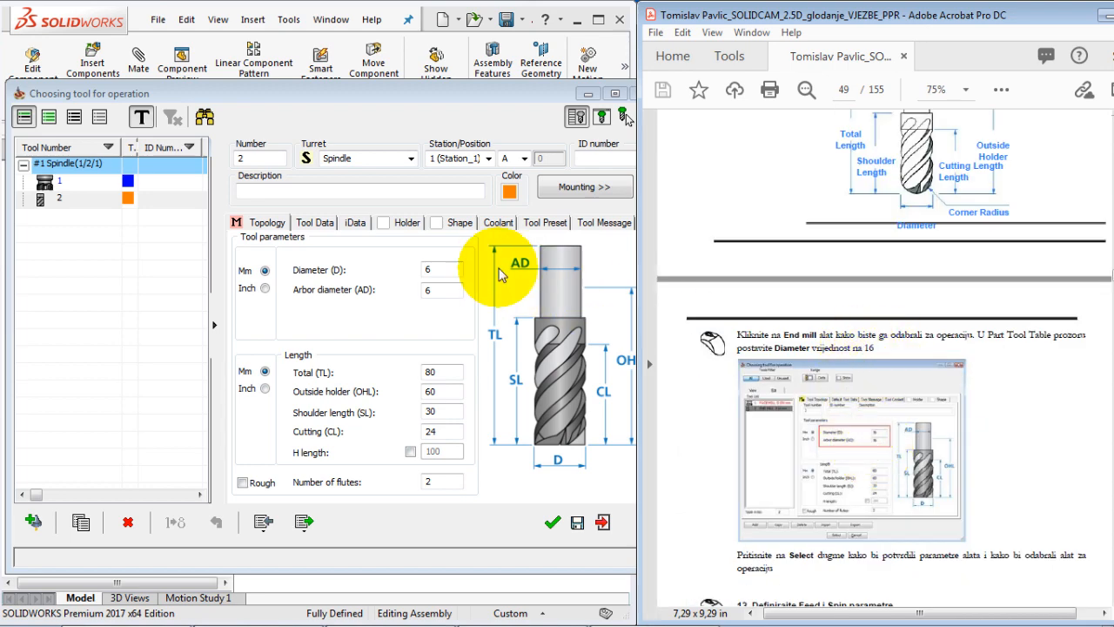
click(432, 270)
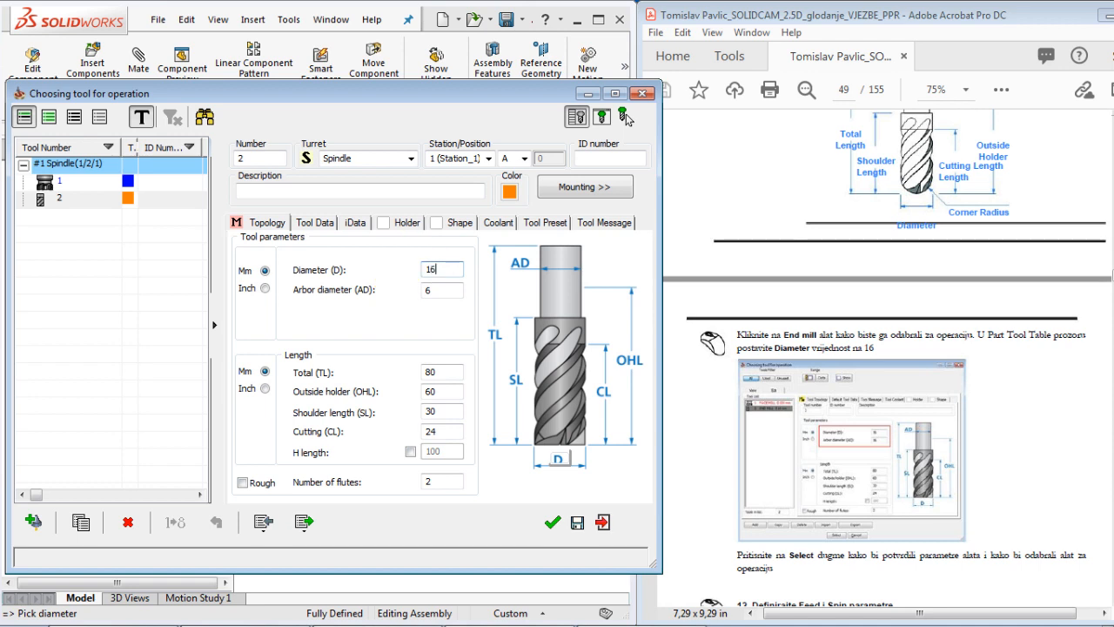
click(435, 289)
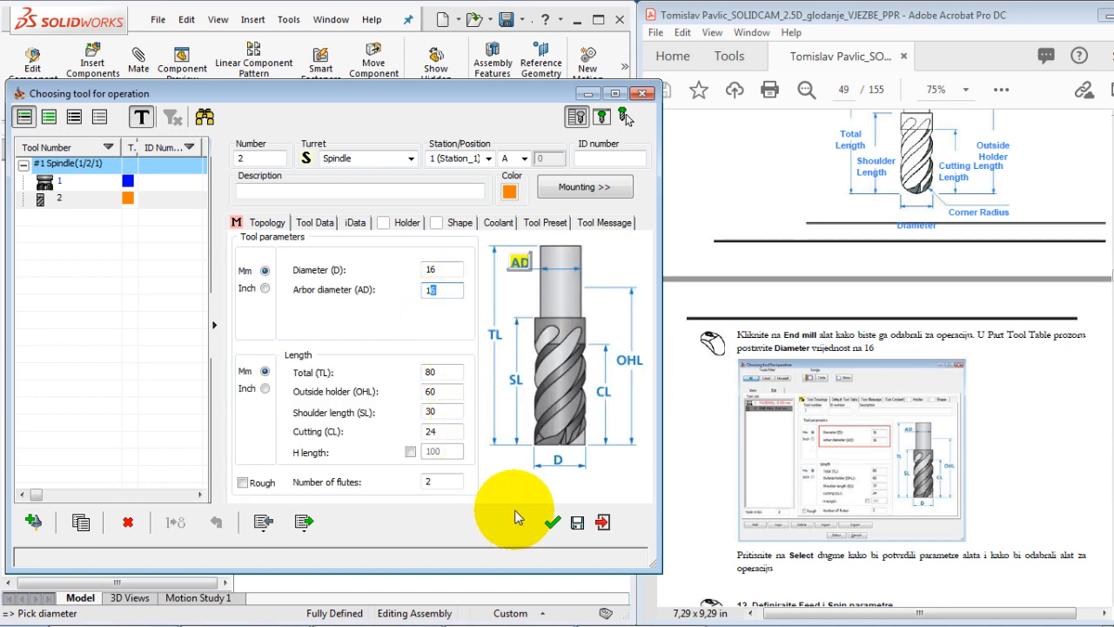
click(553, 522)
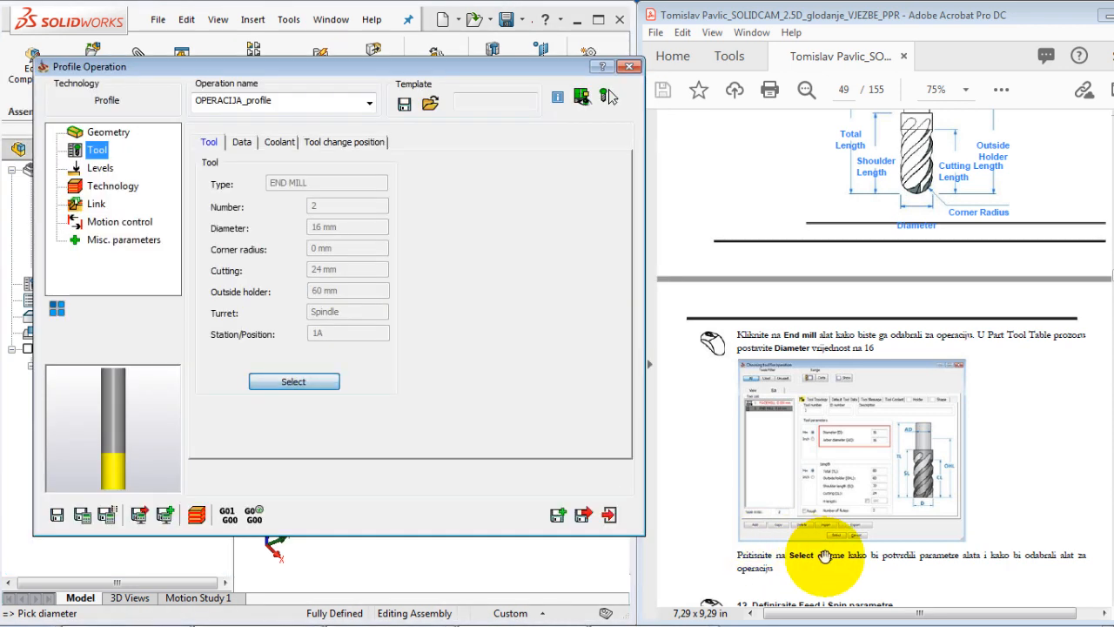
Step: Follow the manual to step 12 on feed and spin data and set the tool's spin rate to 6000 rpm
scroll(822, 540, down, 5)
scroll(824, 556, down, 3)
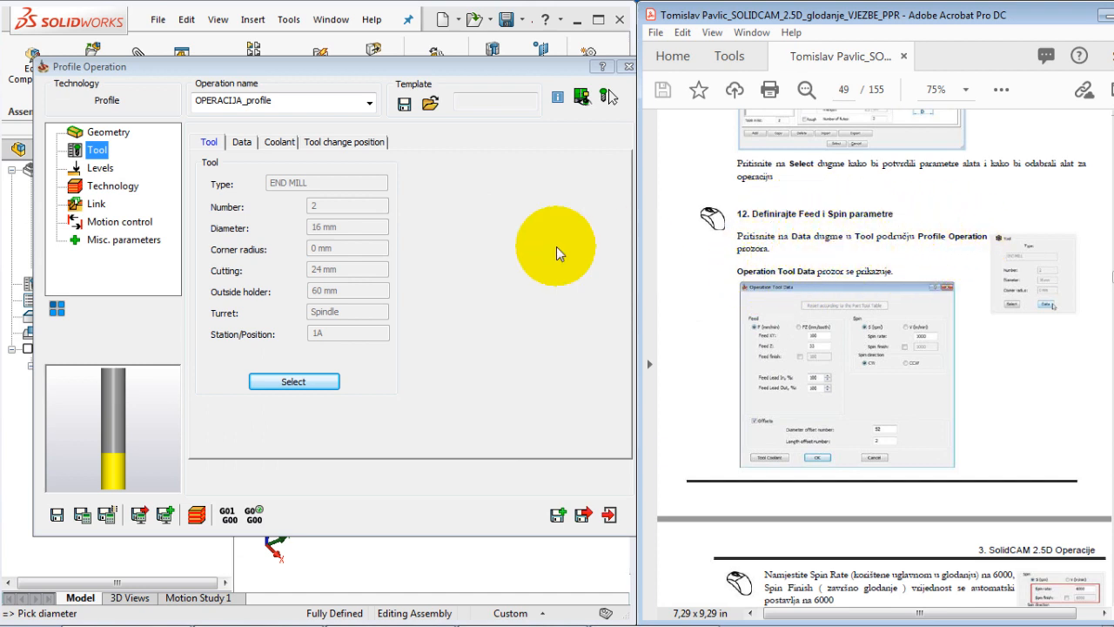
click(244, 143)
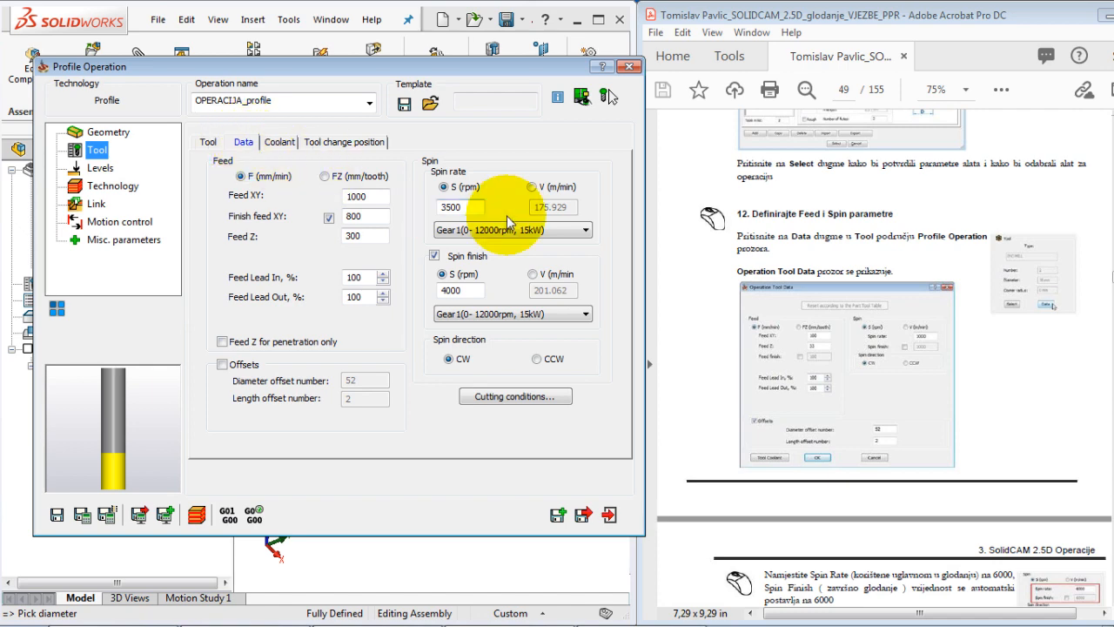
drag(905, 387, 890, 249)
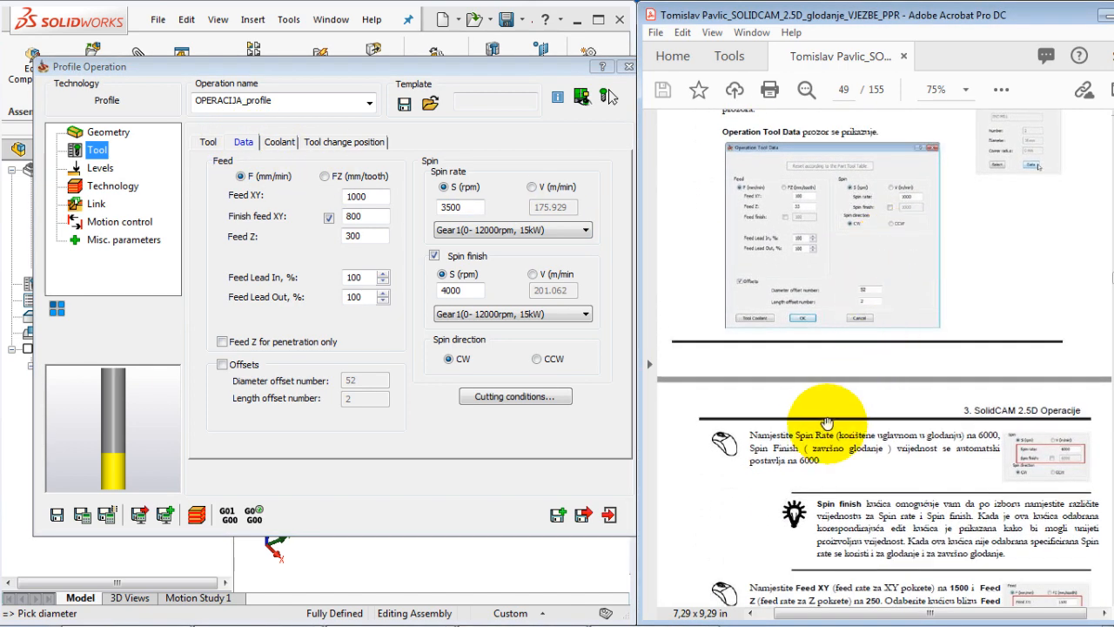
drag(821, 515, 819, 313)
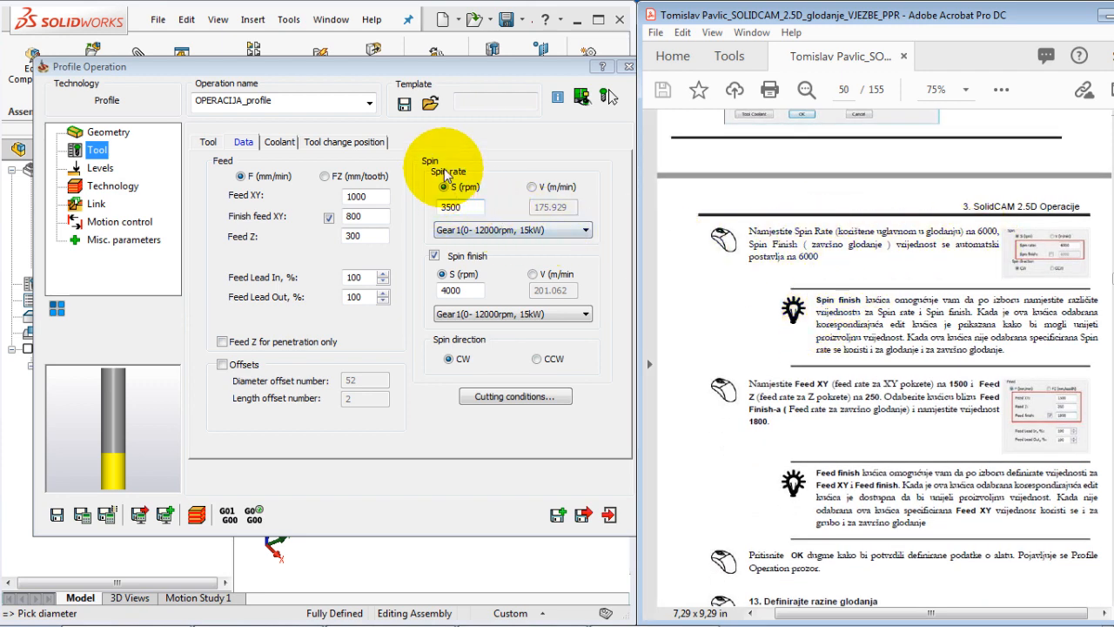
drag(459, 209, 438, 210)
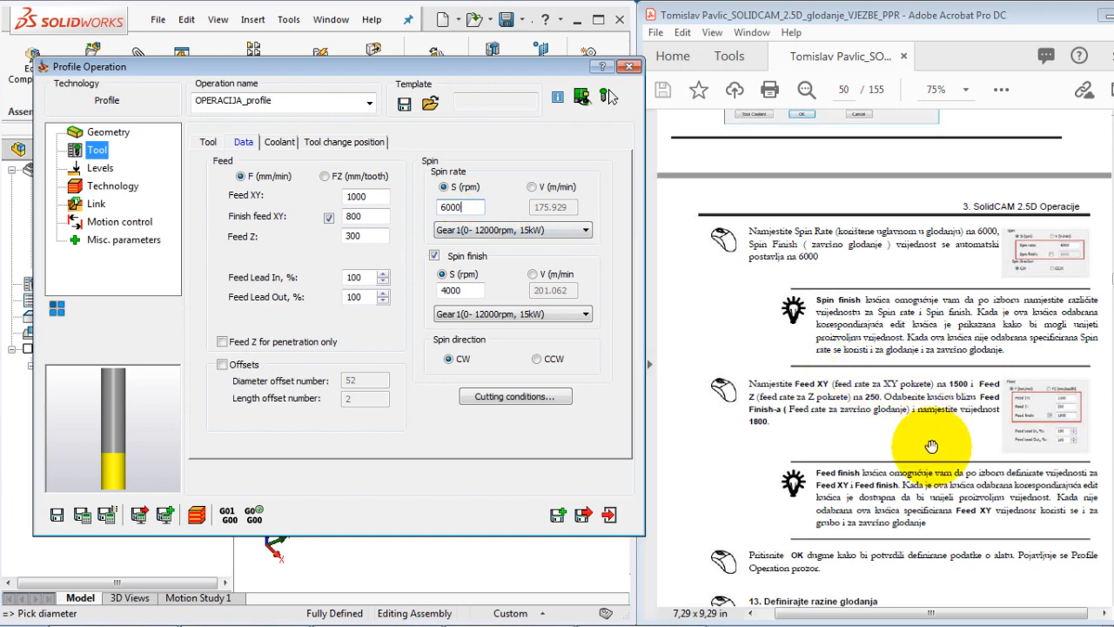
Step: Check the manual's feed values and set Feed XY to 1500 and Feed Z to 250 mm/min
drag(930, 427, 931, 321)
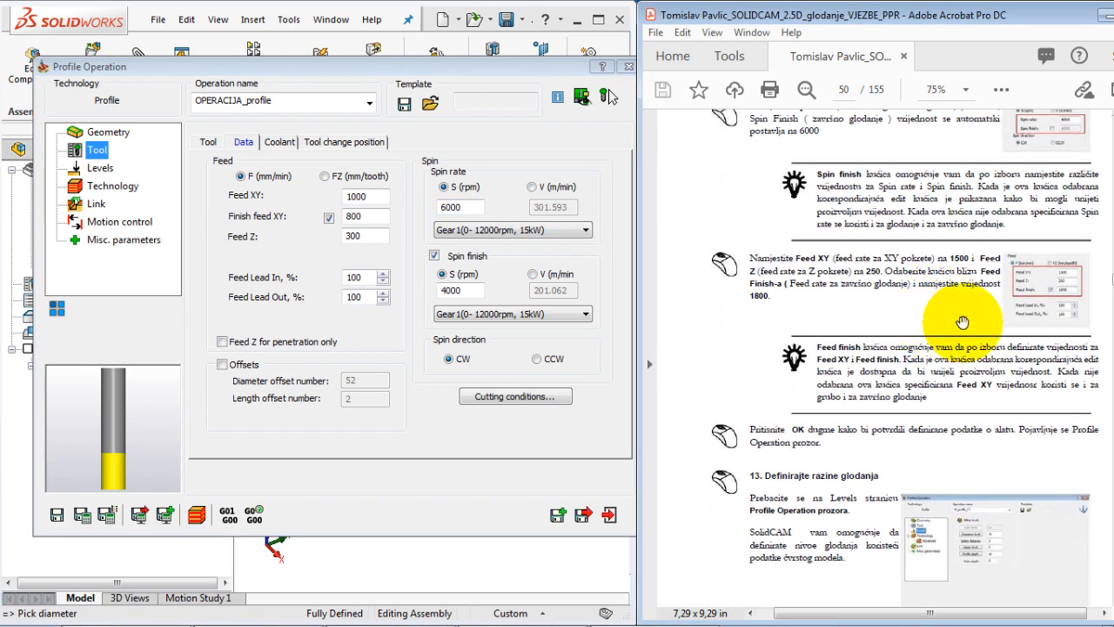
drag(947, 425, 946, 403)
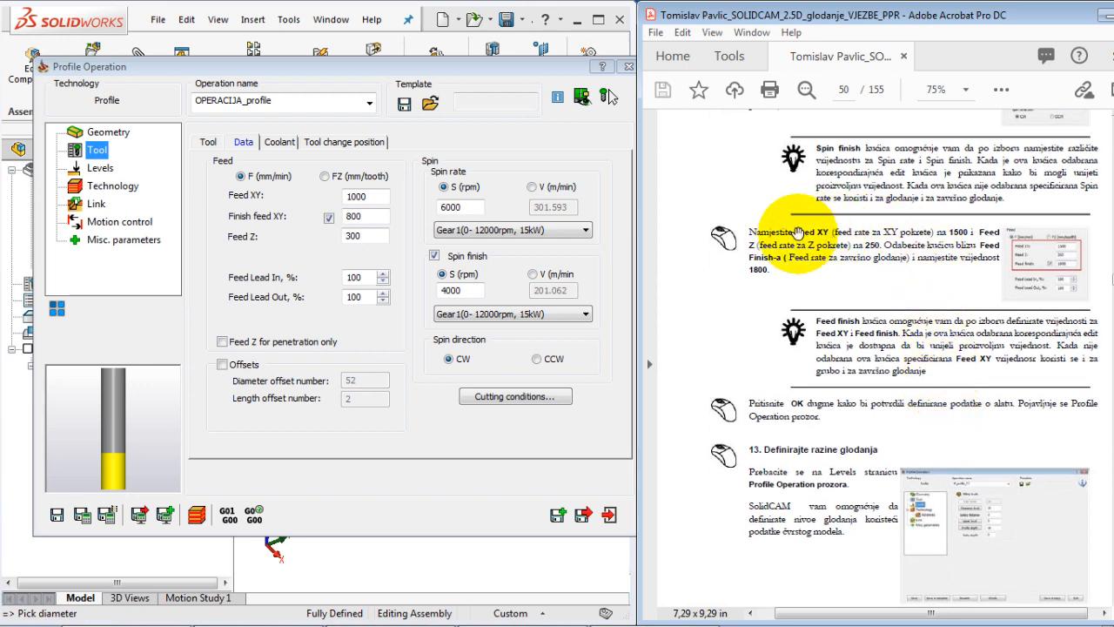
drag(376, 197, 331, 198)
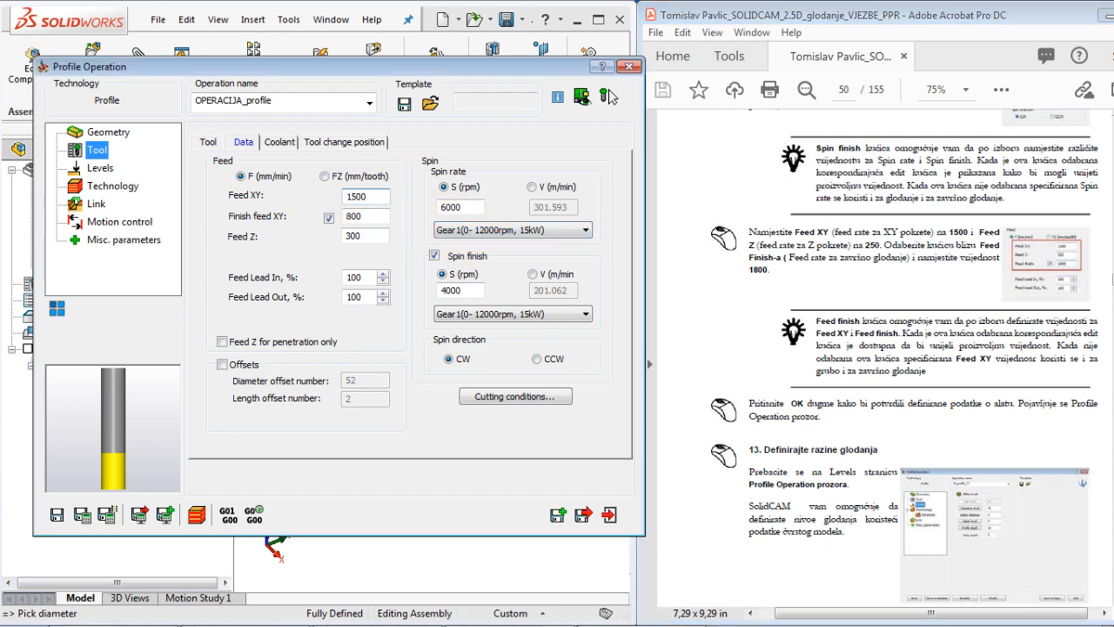
click(819, 281)
scroll(775, 221, down, 1)
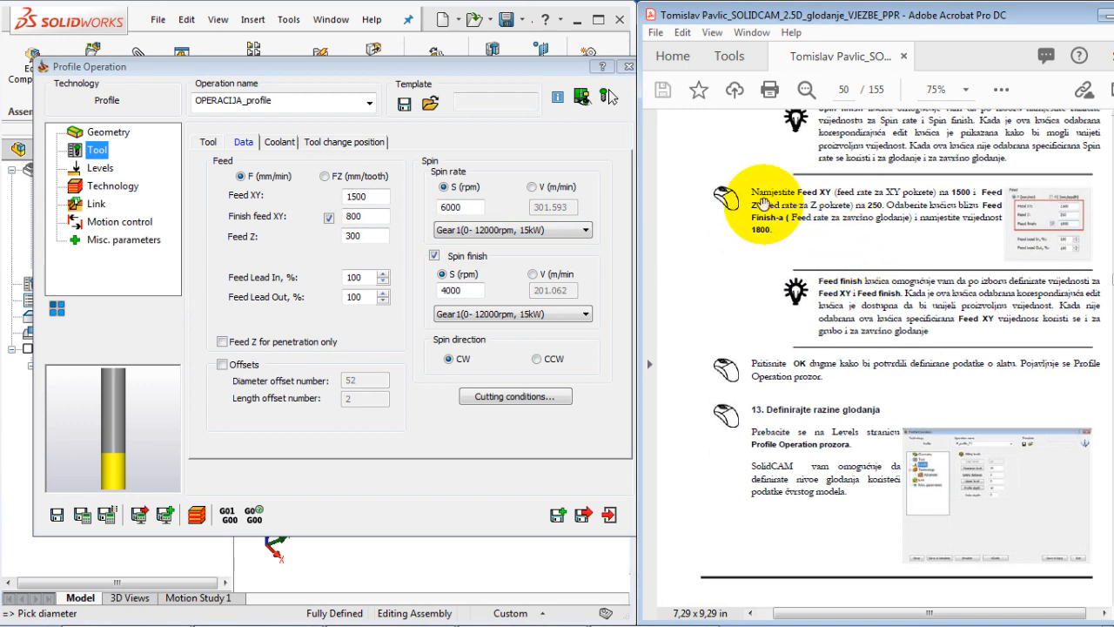
click(372, 236)
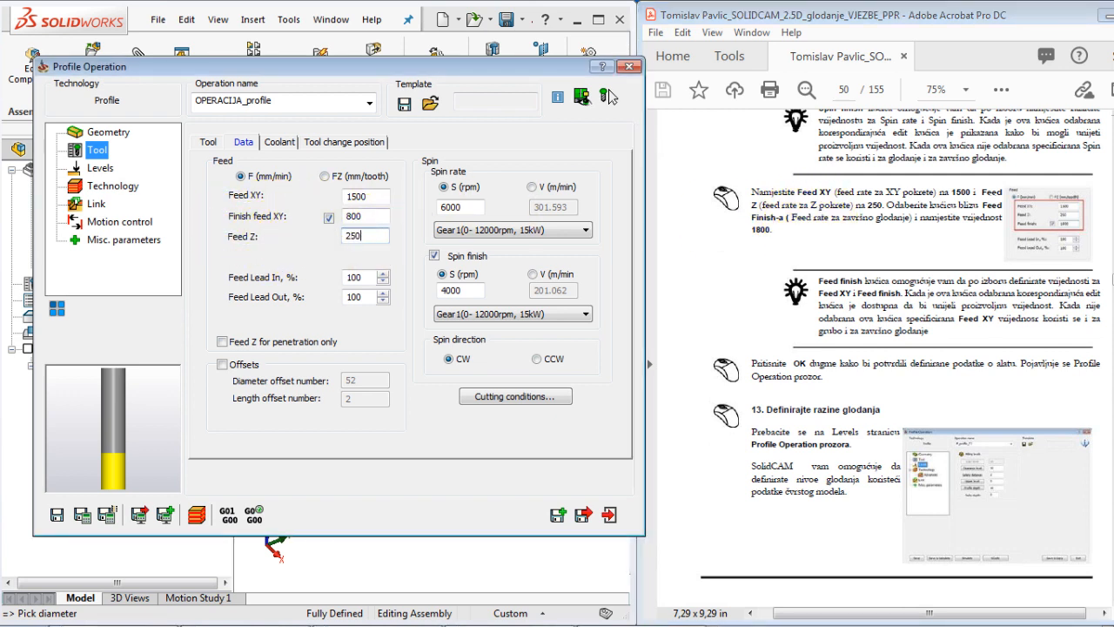
Step: Check the manual's finishing feed value and set the finish feed XY to 1800 mm/min
click(914, 291)
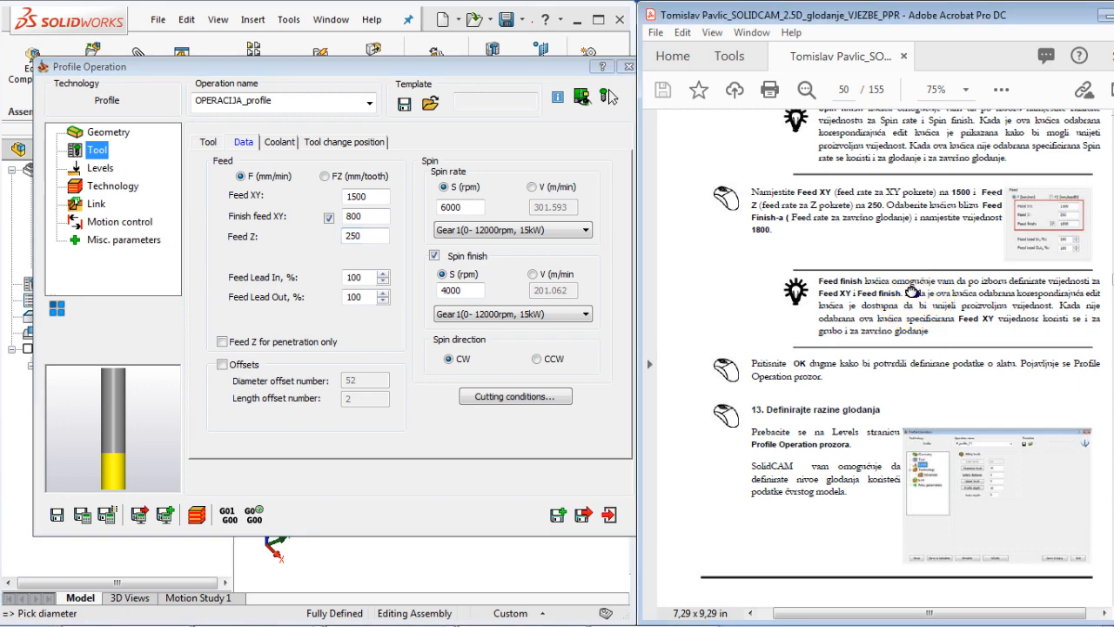
ctrl+scroll(760, 233, up, 2)
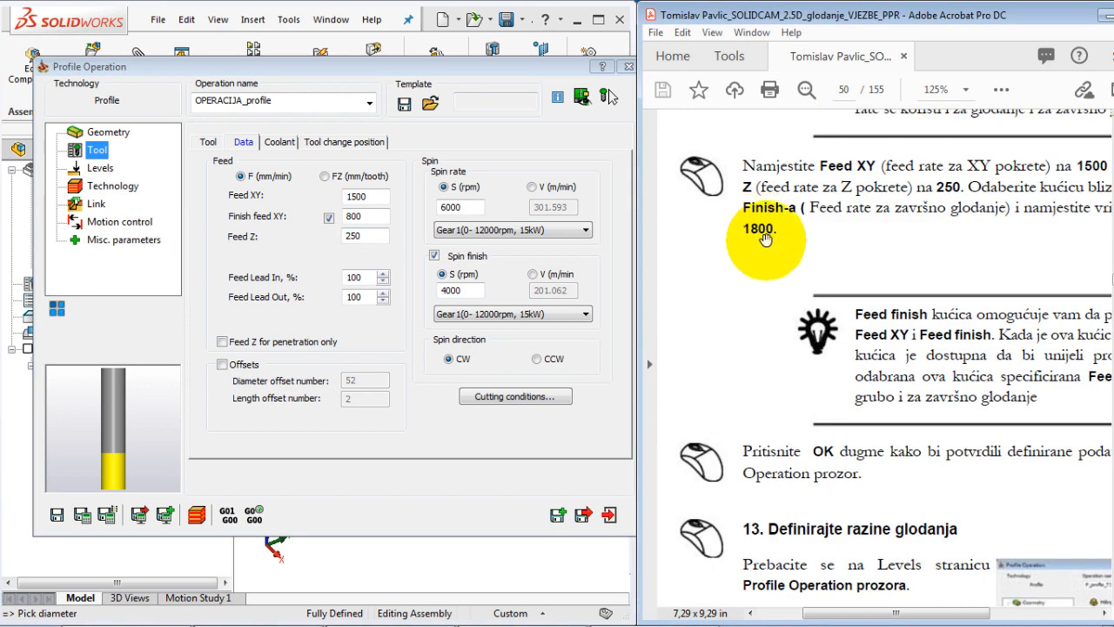
drag(857, 250, 795, 253)
mouse_move(1036, 220)
mouse_down()
mouse_move(927, 210)
mouse_move(1039, 202)
mouse_up()
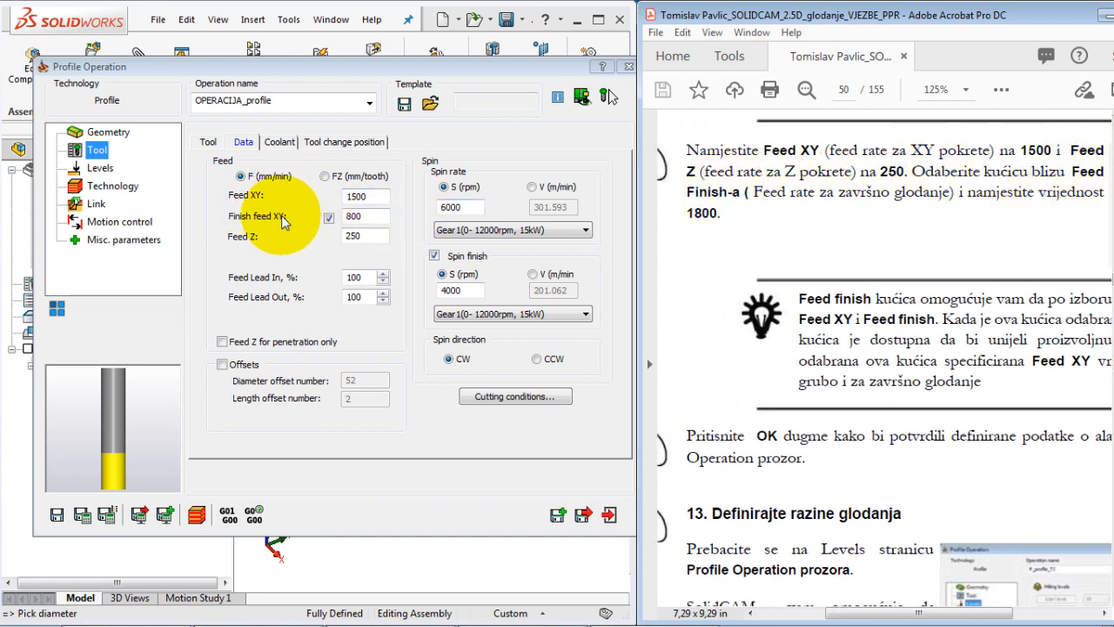
double_click(365, 217)
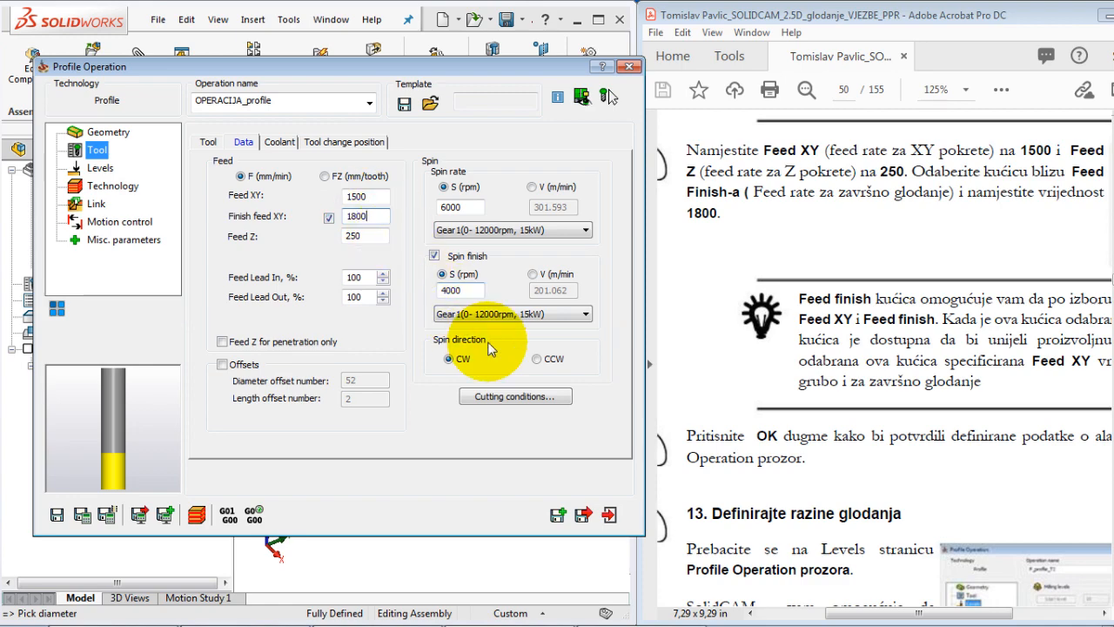
Step: Save the profile operation with its feed and spin data, and read the manual's step 13 on defining milling levels
click(874, 453)
ctrl+scroll(870, 457, down, 2)
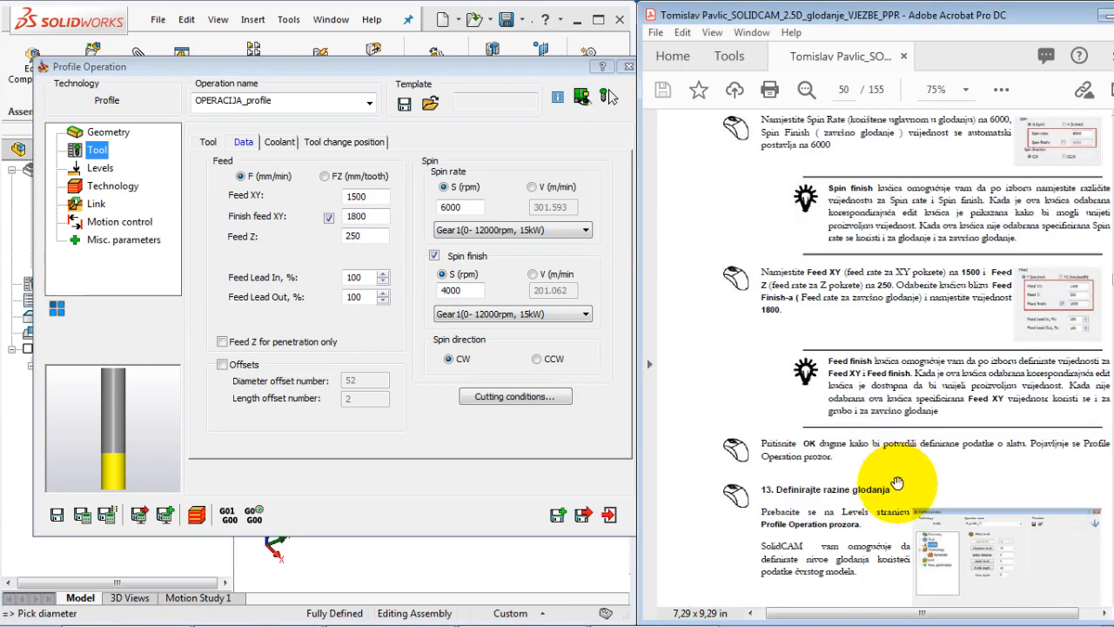
scroll(868, 435, down, 3)
scroll(864, 368, down, 1)
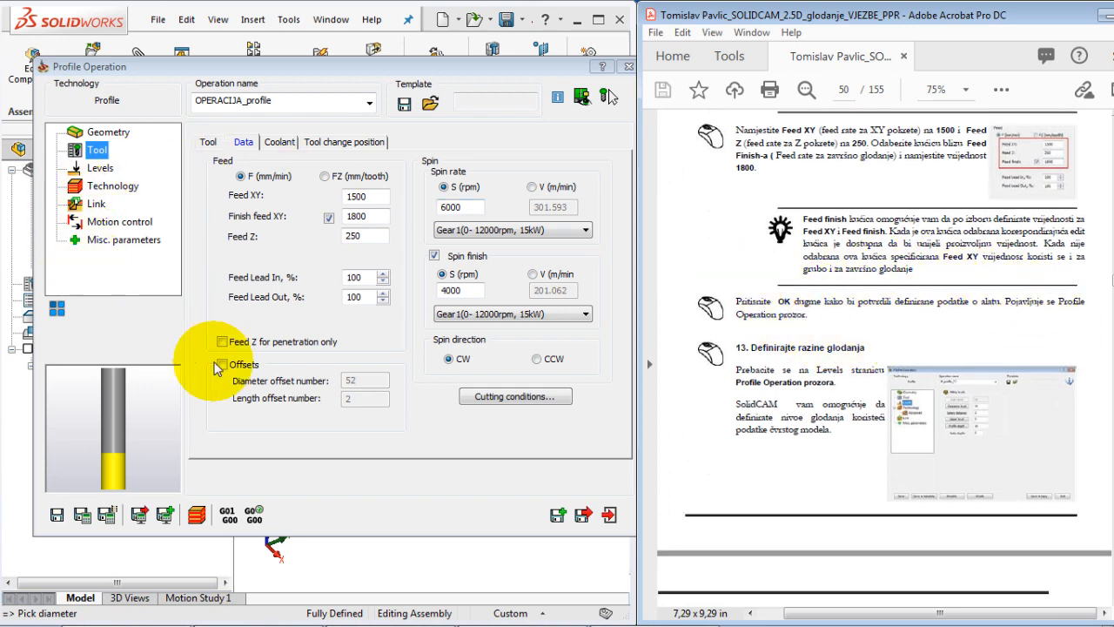
click(57, 515)
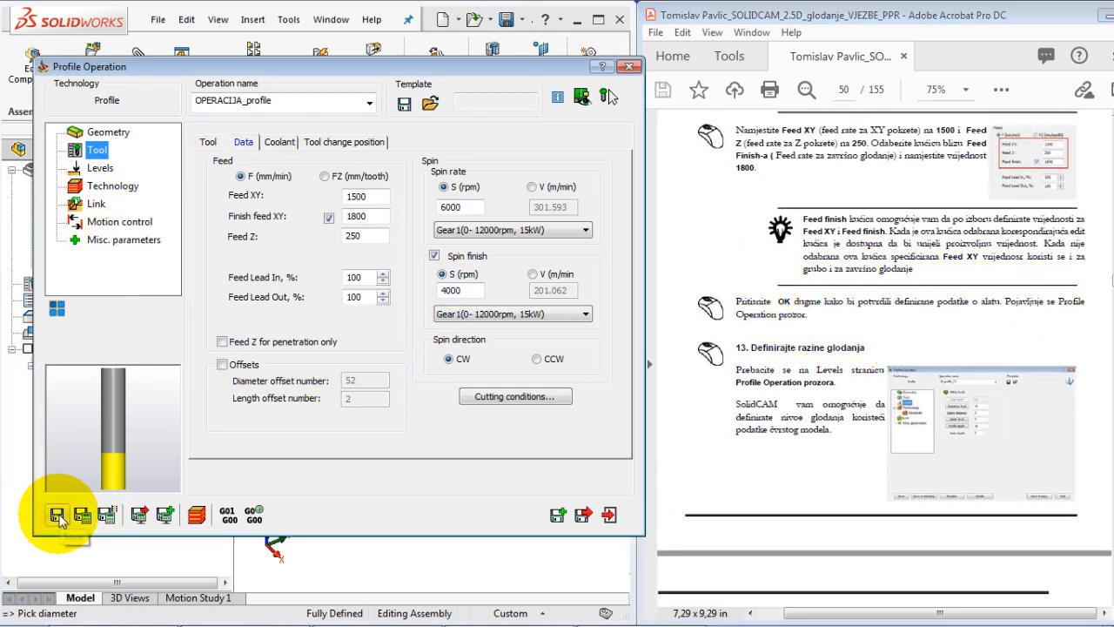
click(808, 484)
scroll(872, 490, down, 2)
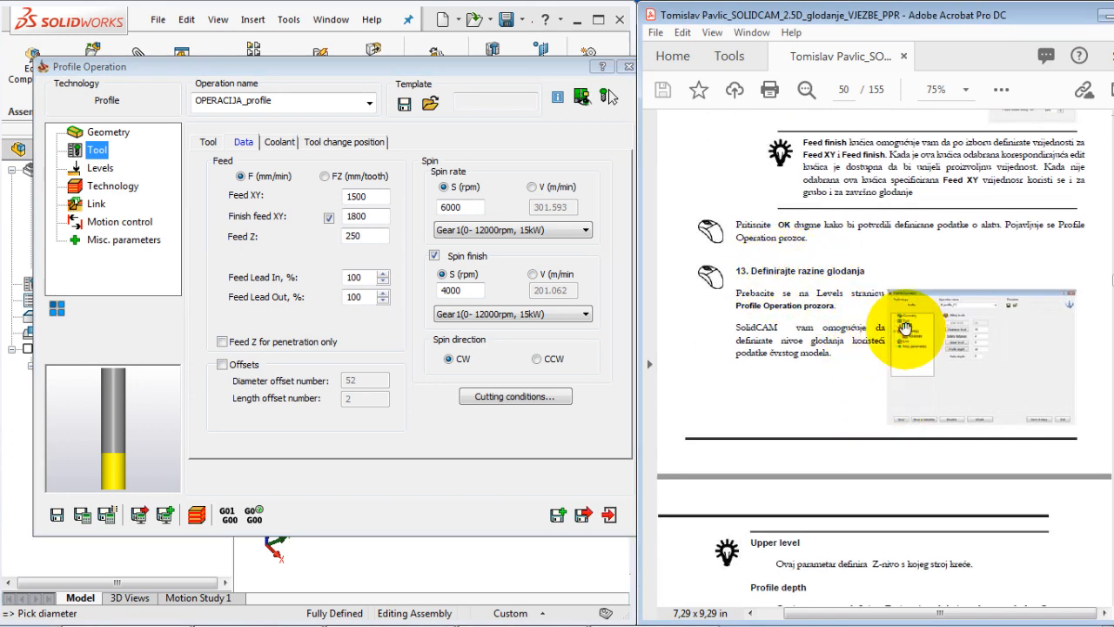
Step: Read the manual's notes on milling levels and define the profile's upper level from the part's top rim face
click(100, 169)
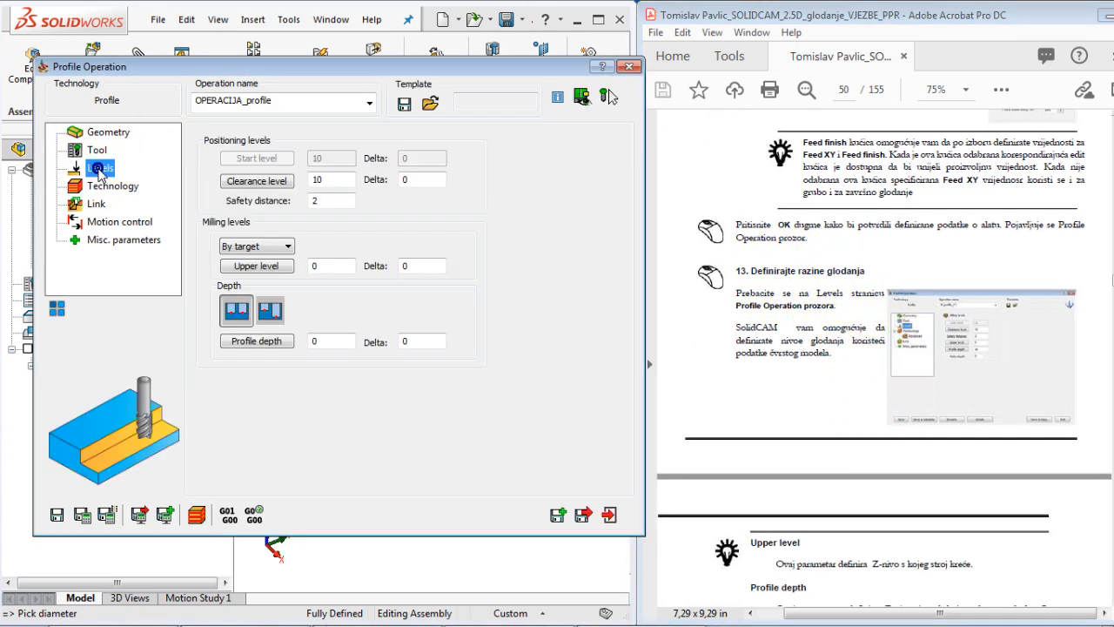
drag(893, 424, 877, 323)
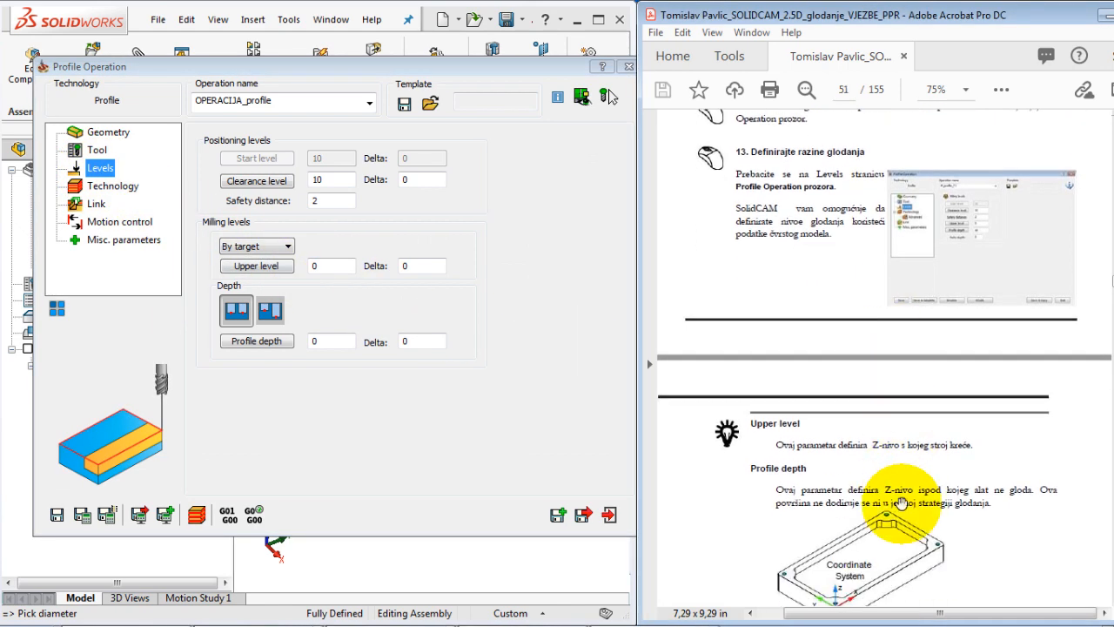
drag(890, 503, 887, 346)
scroll(875, 421, down, 3)
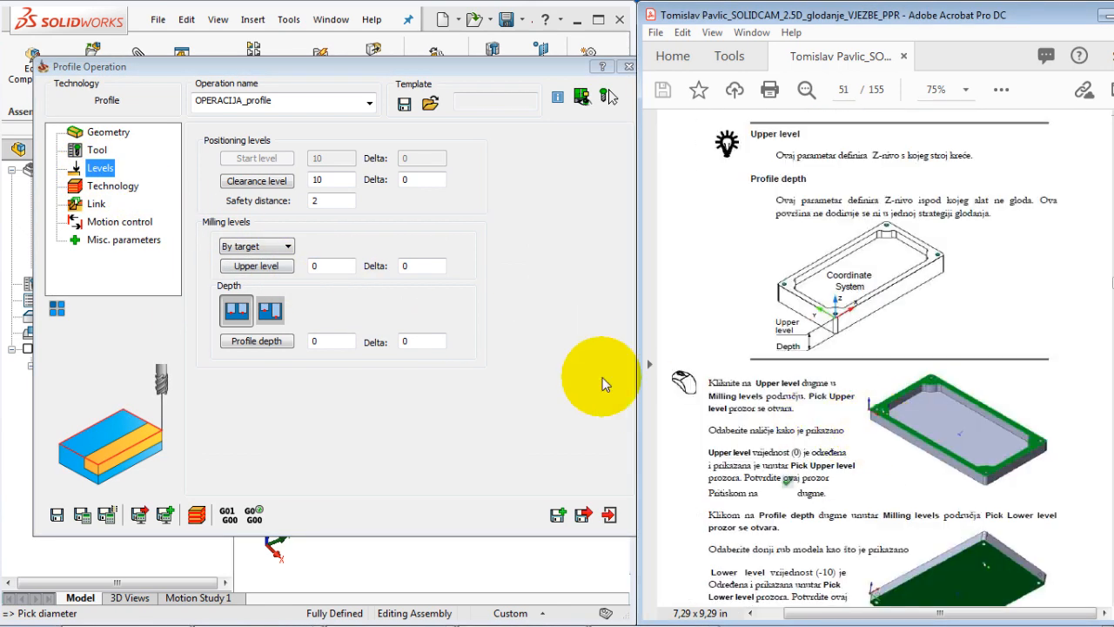
click(250, 268)
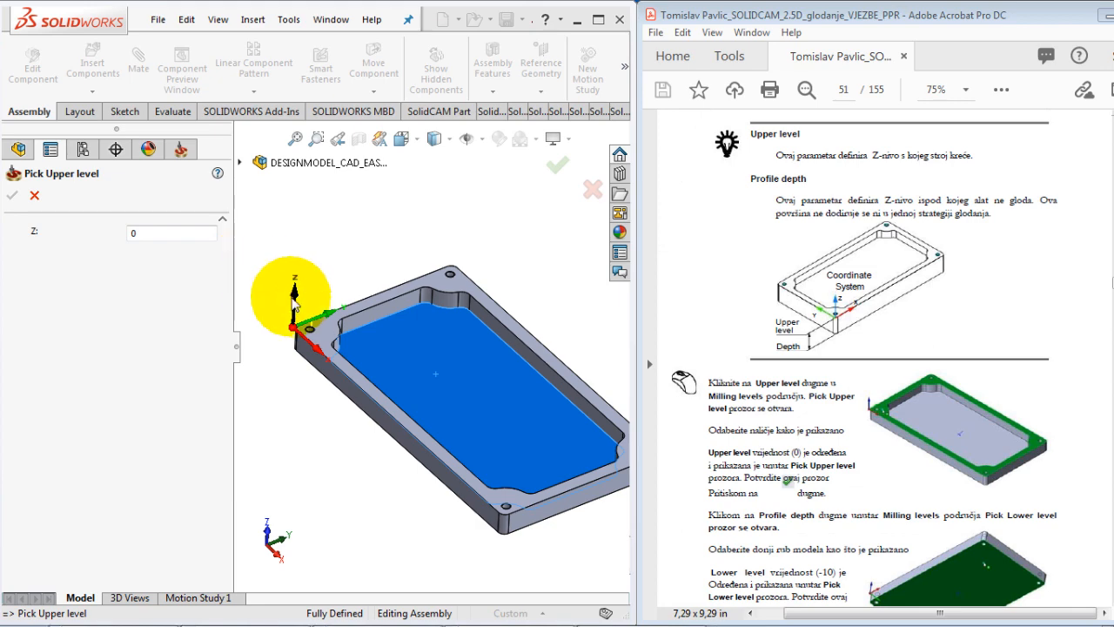
click(328, 339)
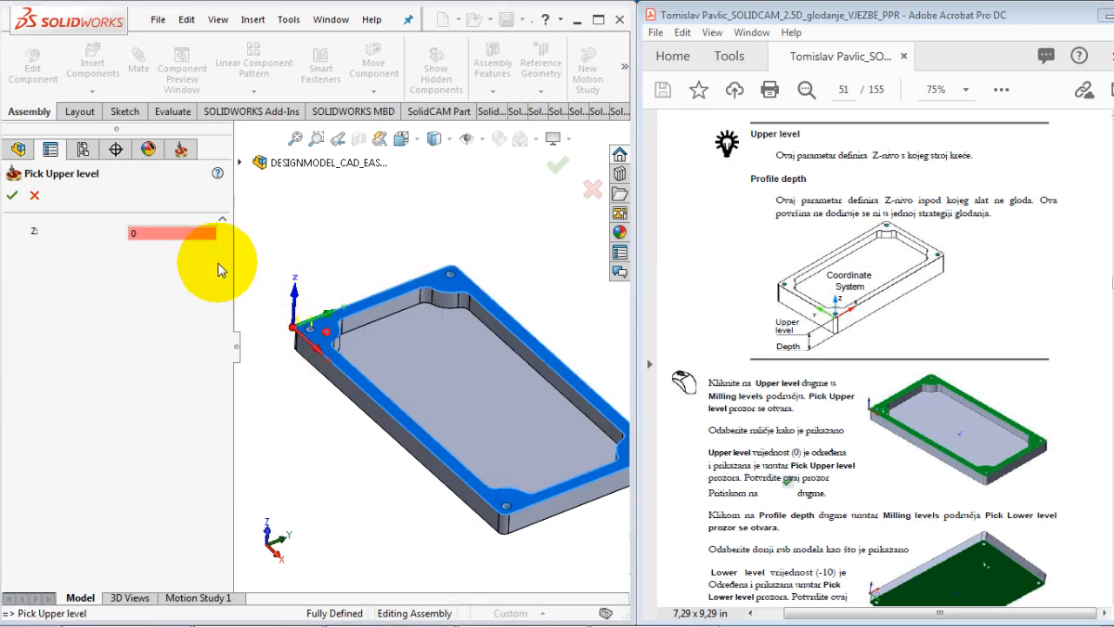
click(12, 198)
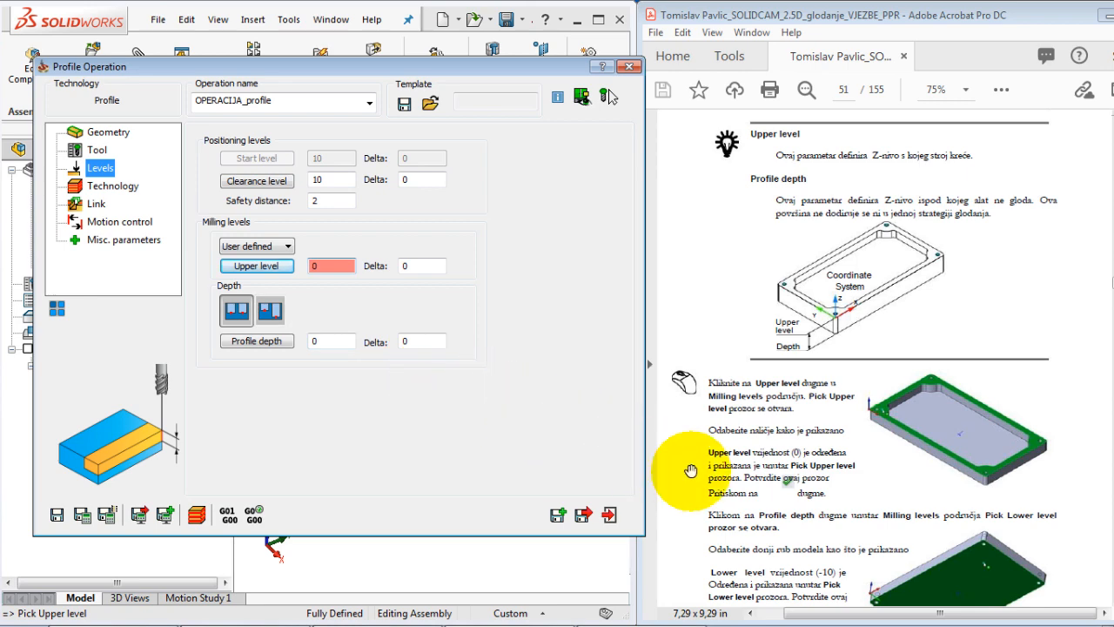
Step: Follow the manual's profile depth instructions and define the depth by picking the part's bottom face
drag(837, 531, 827, 420)
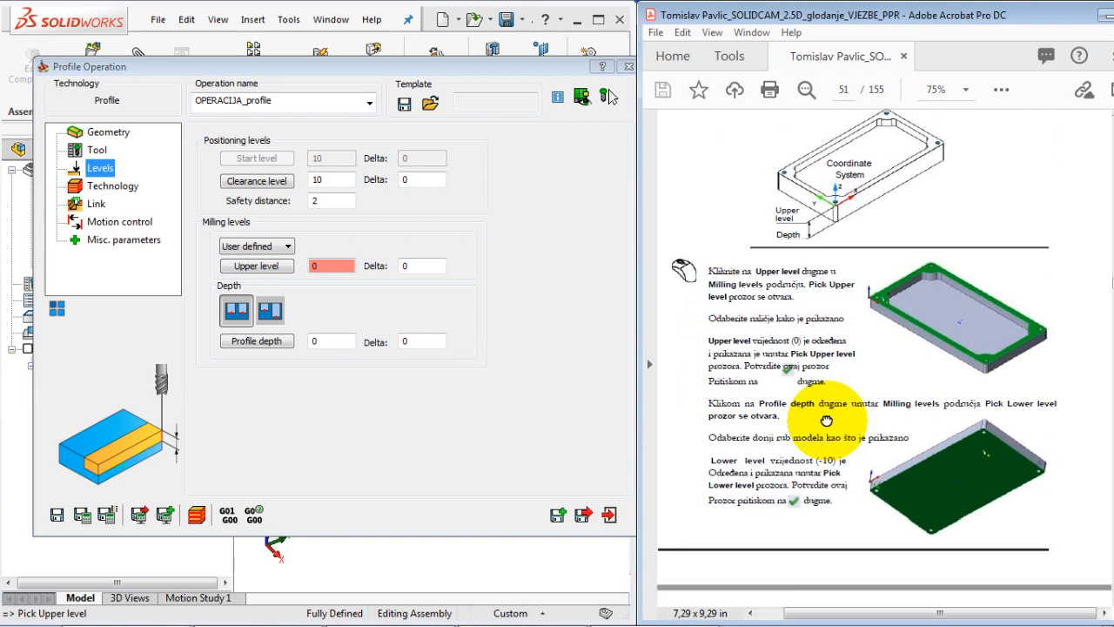
drag(818, 496, 820, 380)
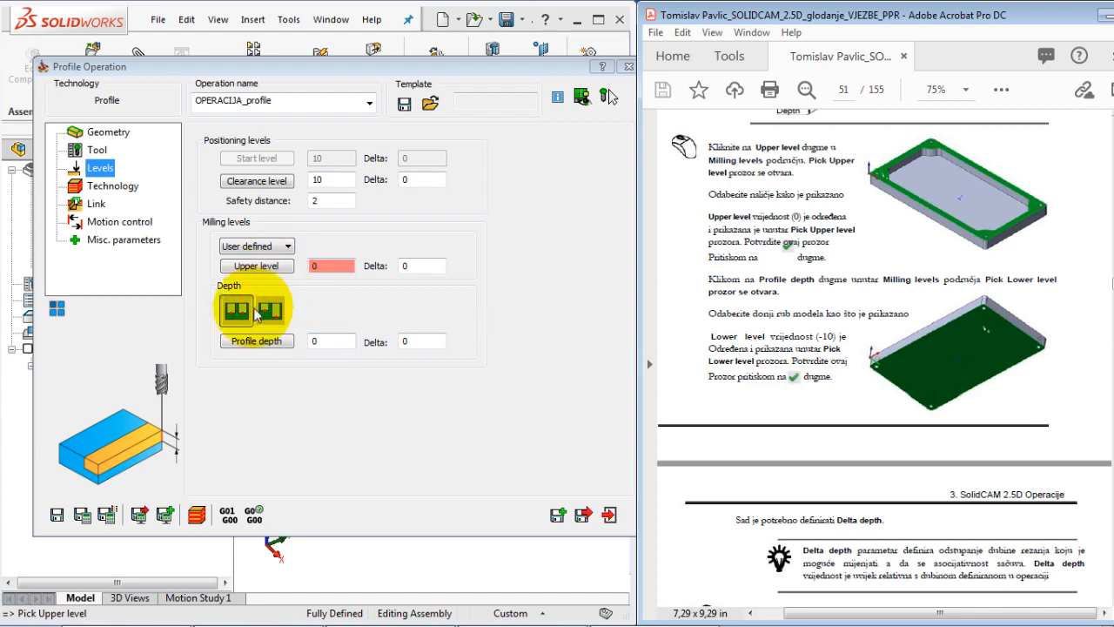
click(256, 342)
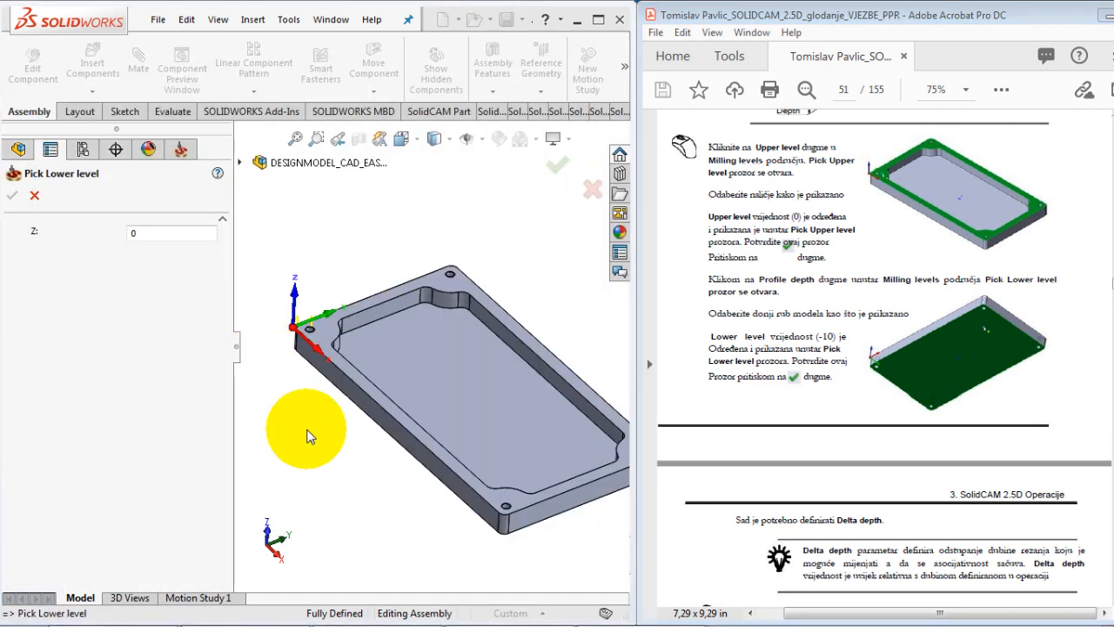
middle_drag(320, 406, 343, 299)
click(370, 404)
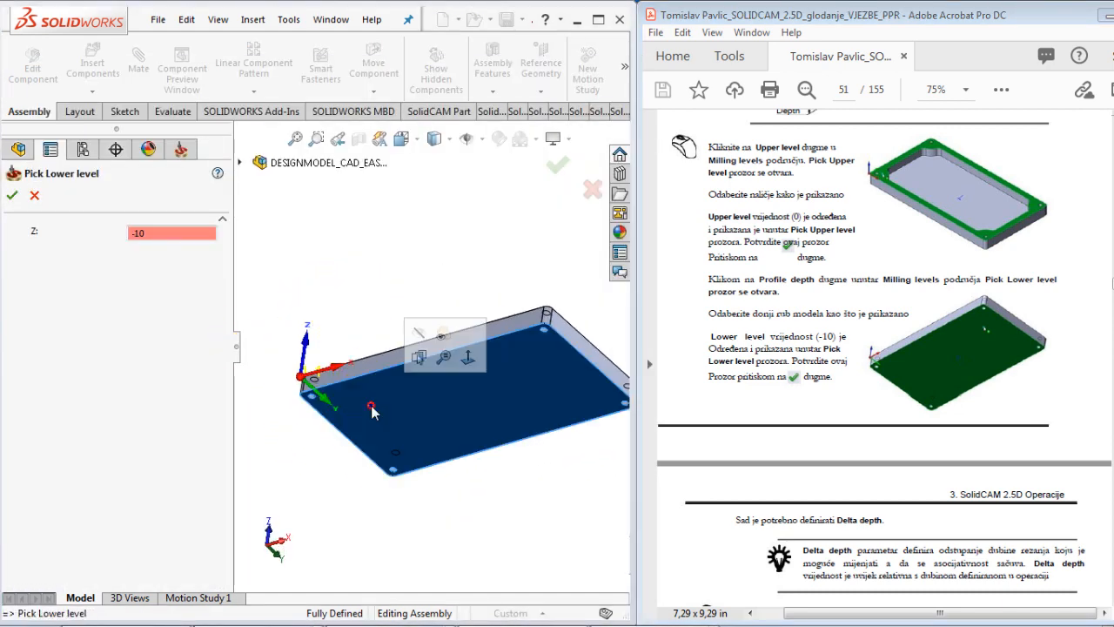
click(12, 197)
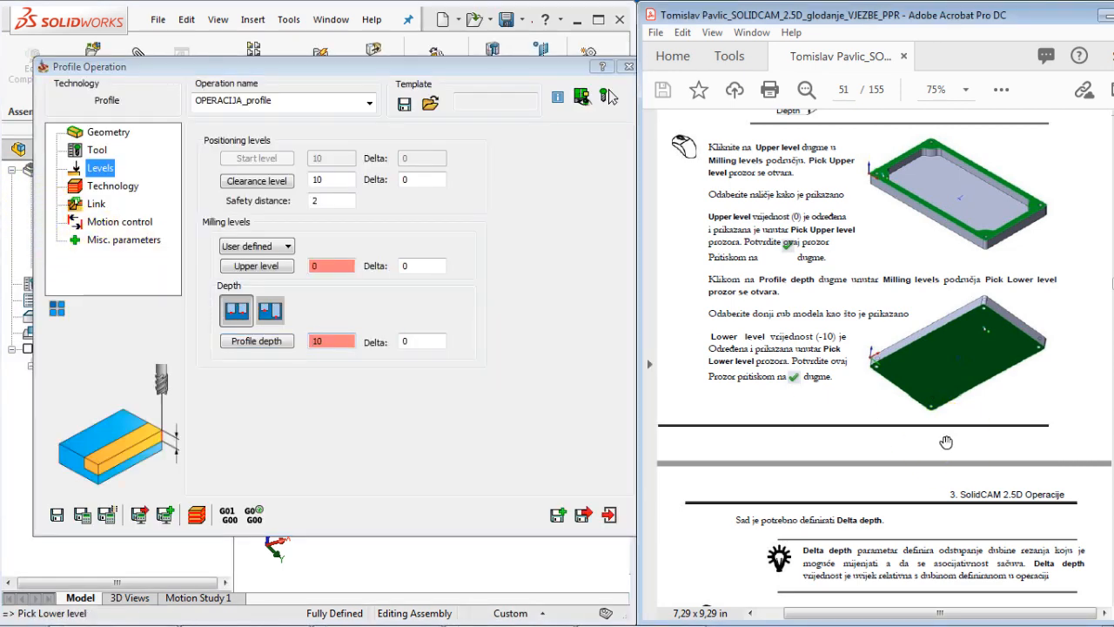
Step: Read the manual's Delta depth instruction and set both the upper level delta and the profile depth delta to 1
scroll(933, 477, down, 5)
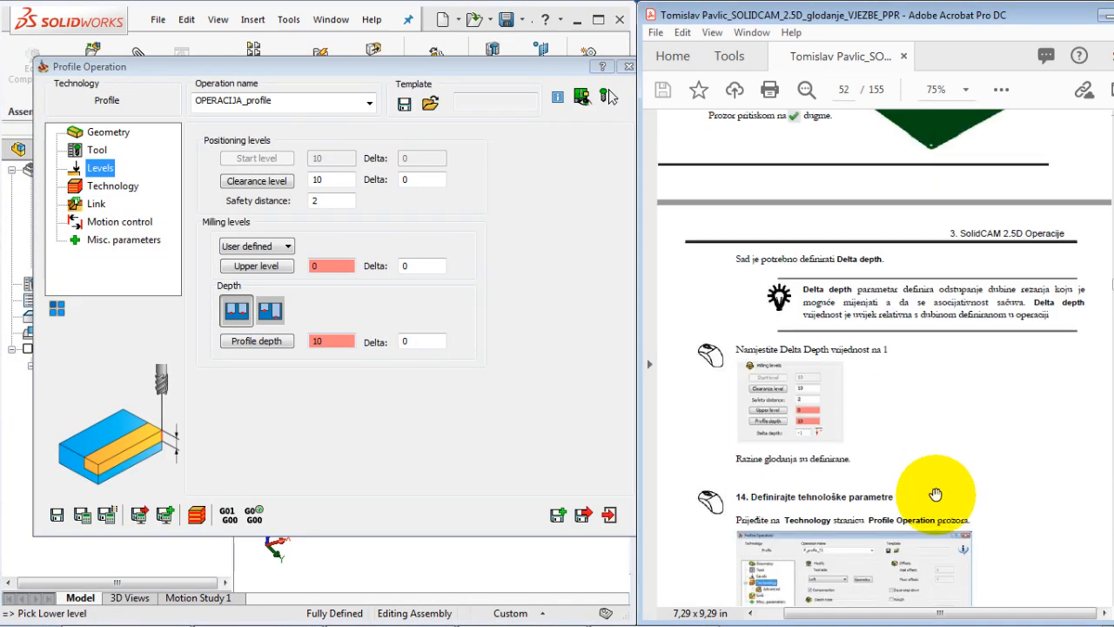
scroll(935, 493, down, 3)
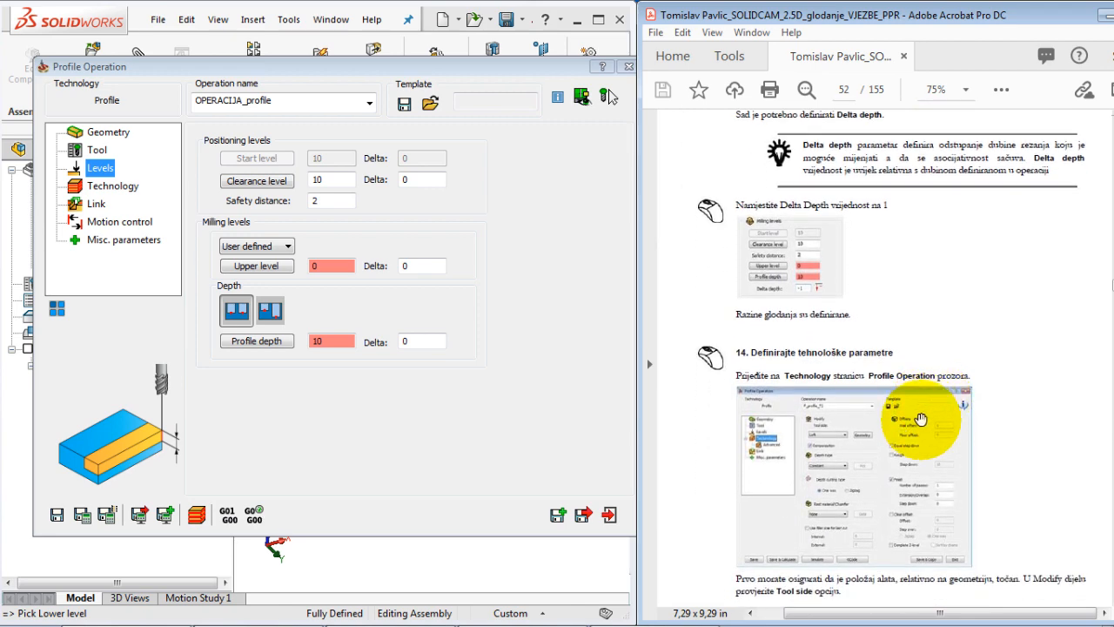
drag(904, 476, 905, 464)
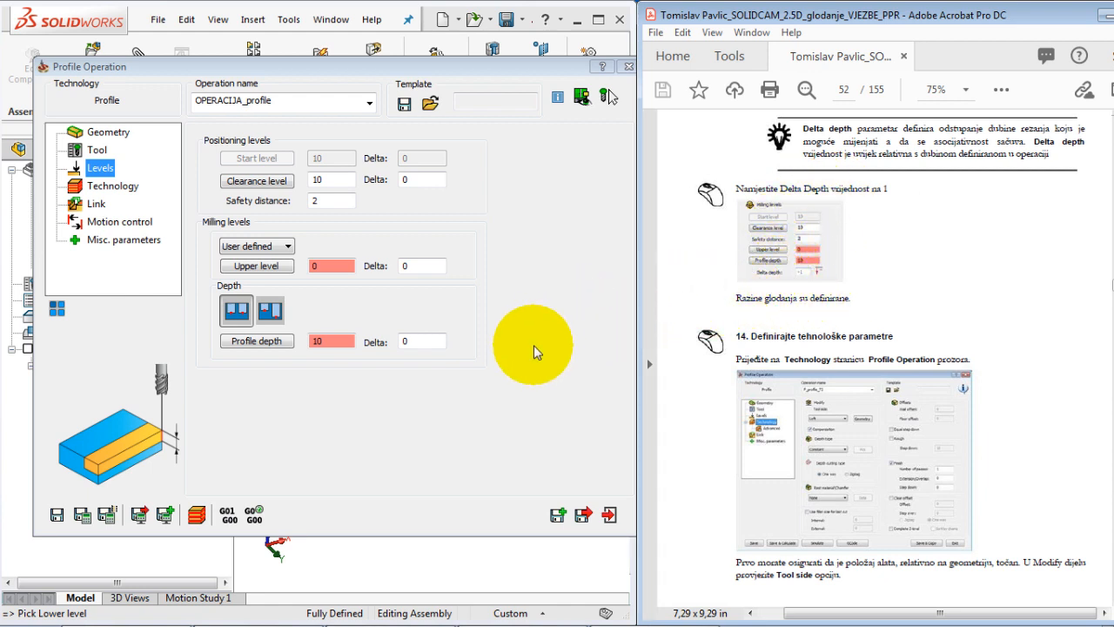
double_click(421, 265)
text(1)
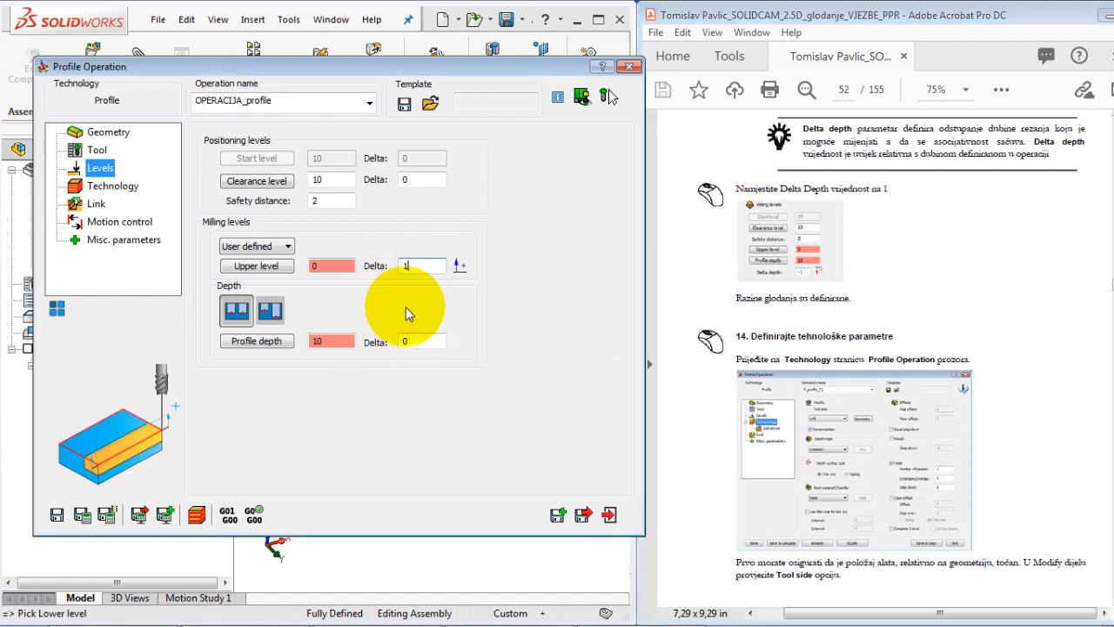
click(415, 342)
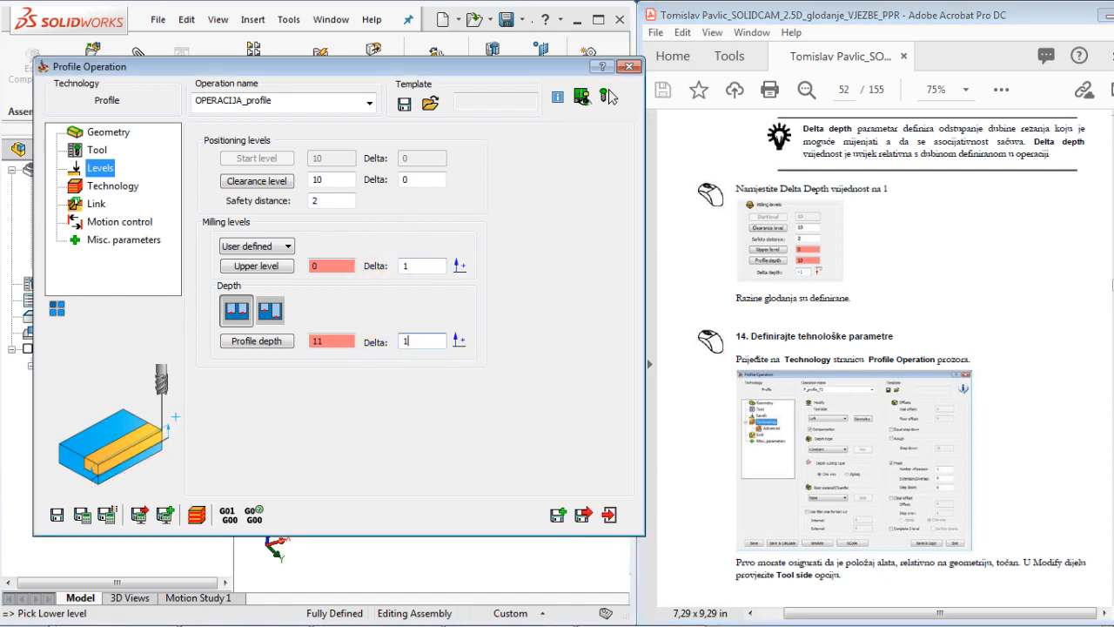
click(437, 277)
Step: Try the By target milling levels option and re-pick the upper level from the part's top rim face
click(278, 247)
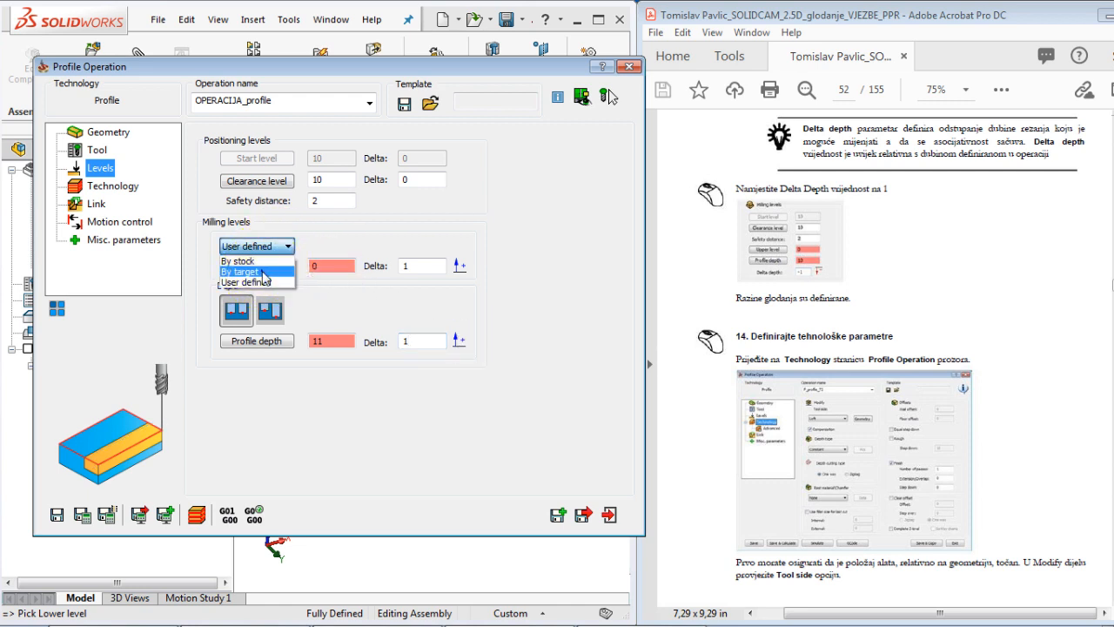
click(413, 268)
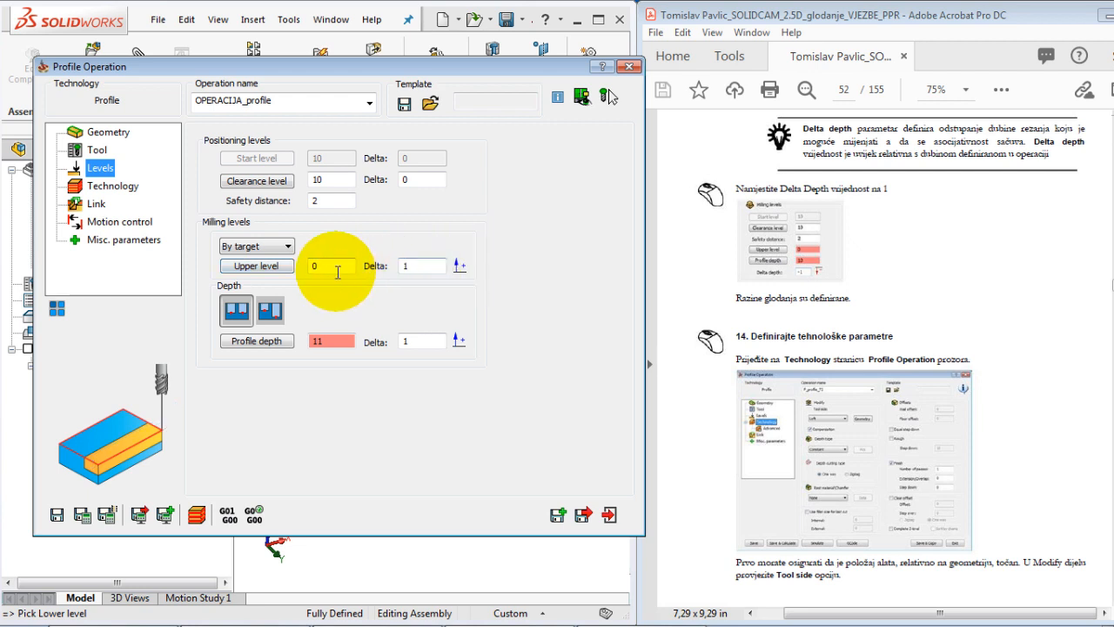
click(261, 266)
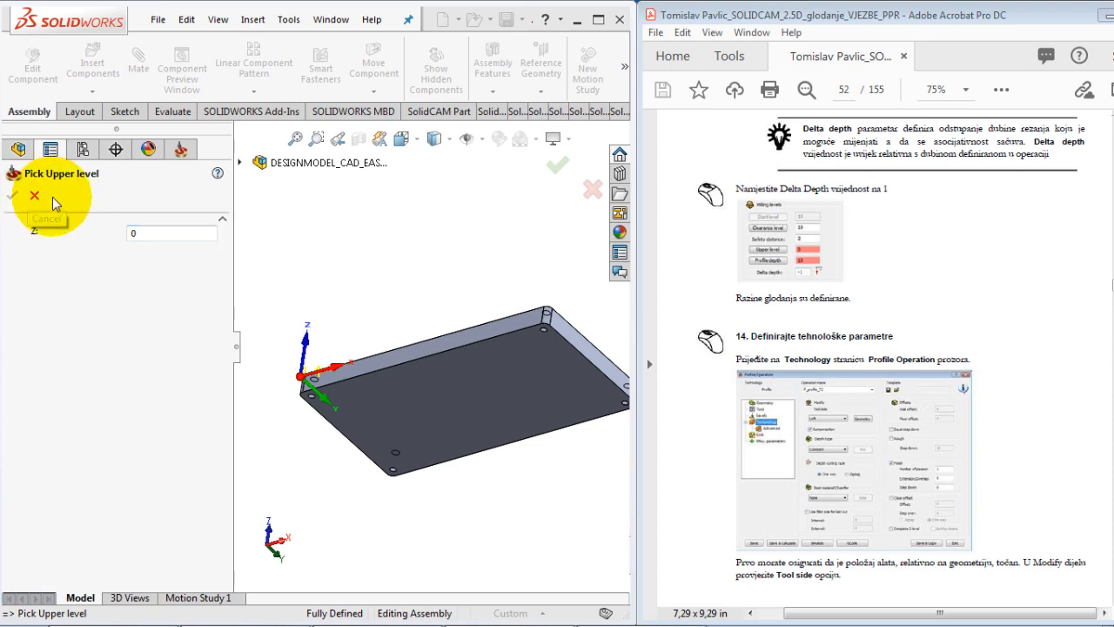
middle_drag(349, 288, 339, 438)
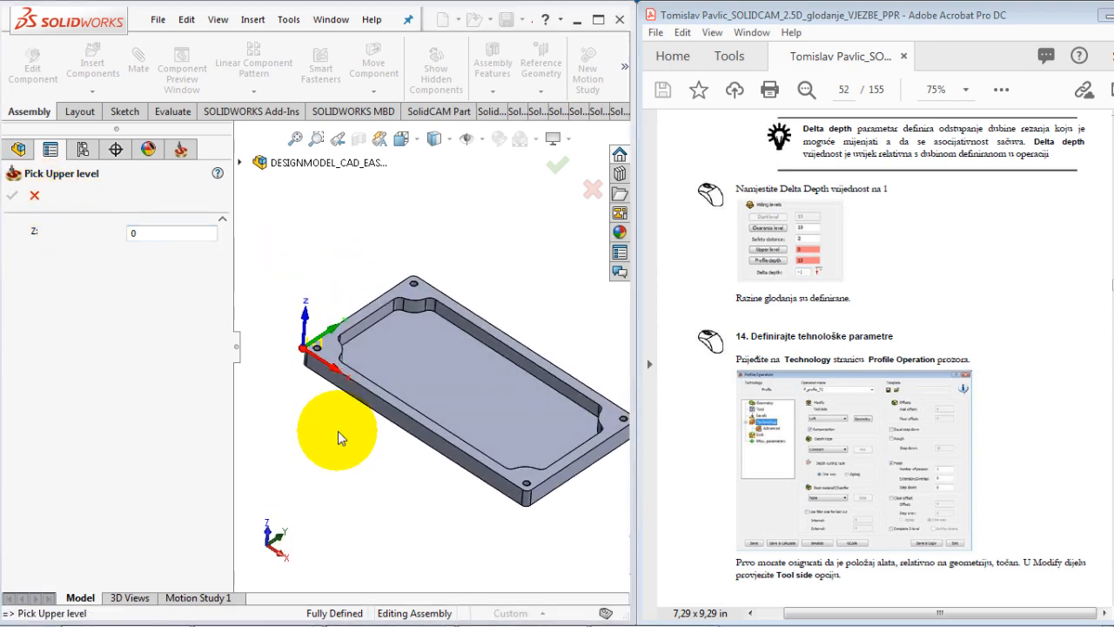
click(331, 346)
click(13, 197)
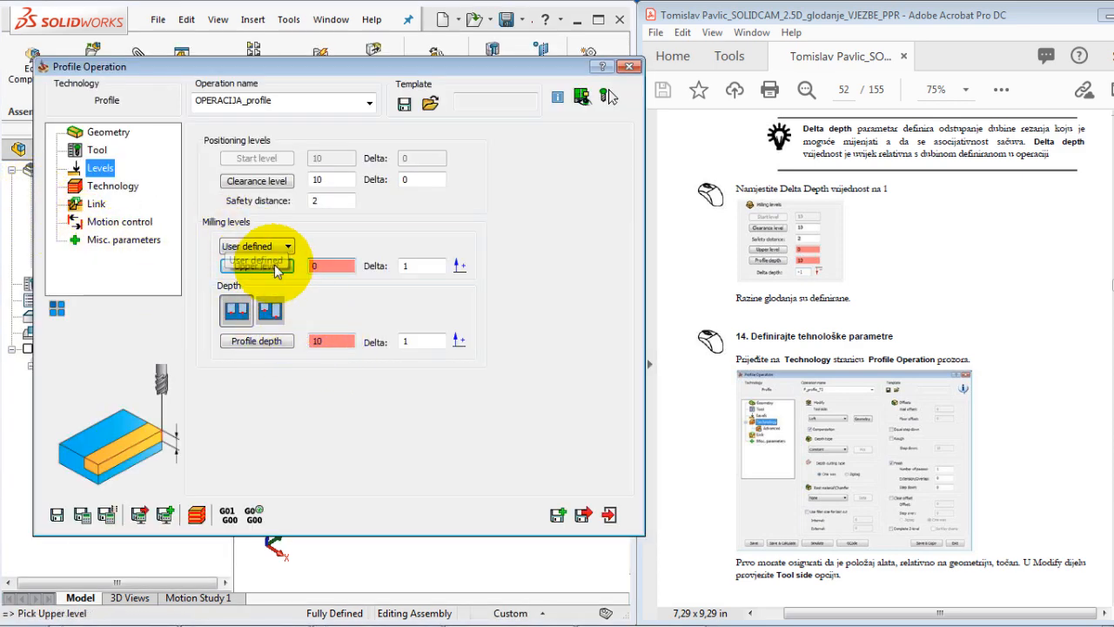
Step: Open the profile operation's Technology settings and read the manual's step 14 on technological parameters and tool side
click(862, 479)
scroll(862, 480, down, 15)
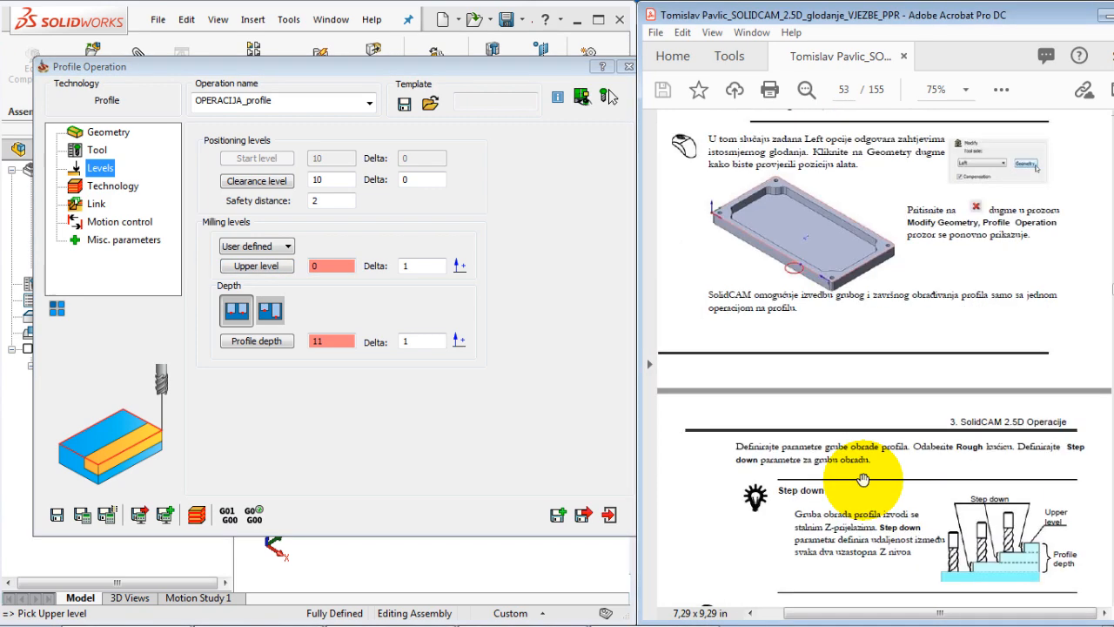
click(111, 188)
click(800, 295)
scroll(801, 349, up, 3)
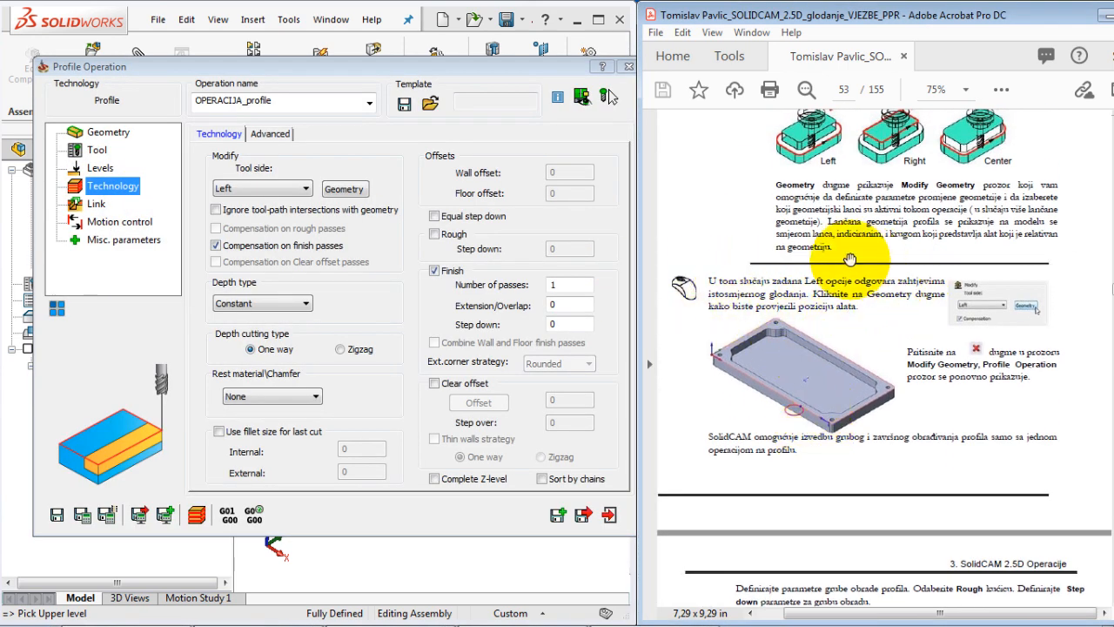
drag(824, 258, 824, 485)
drag(821, 222, 815, 478)
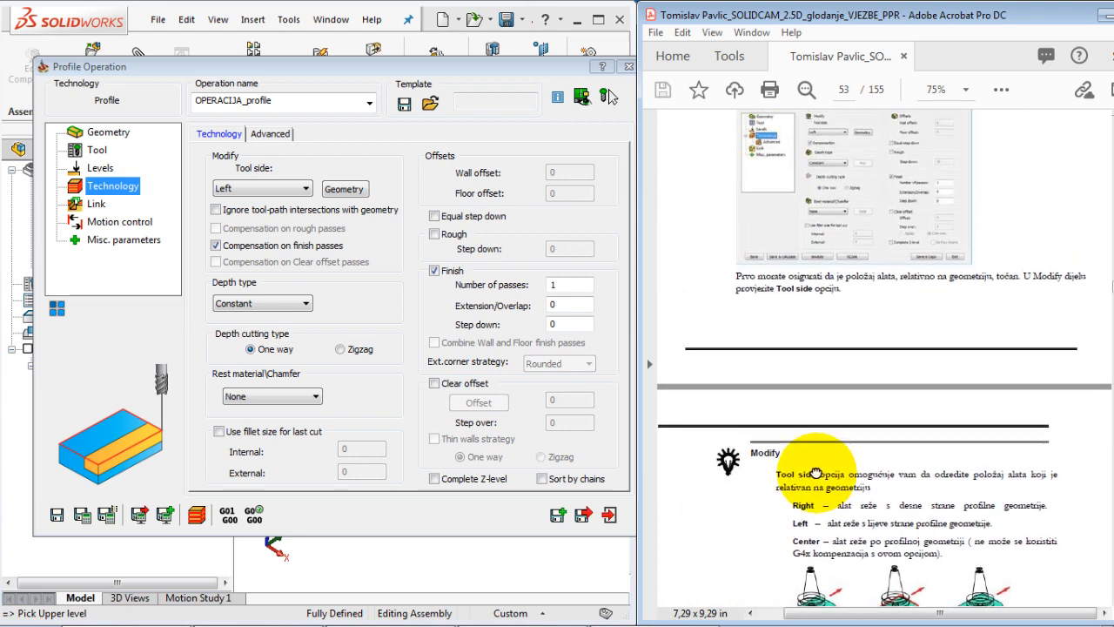
drag(830, 251, 826, 464)
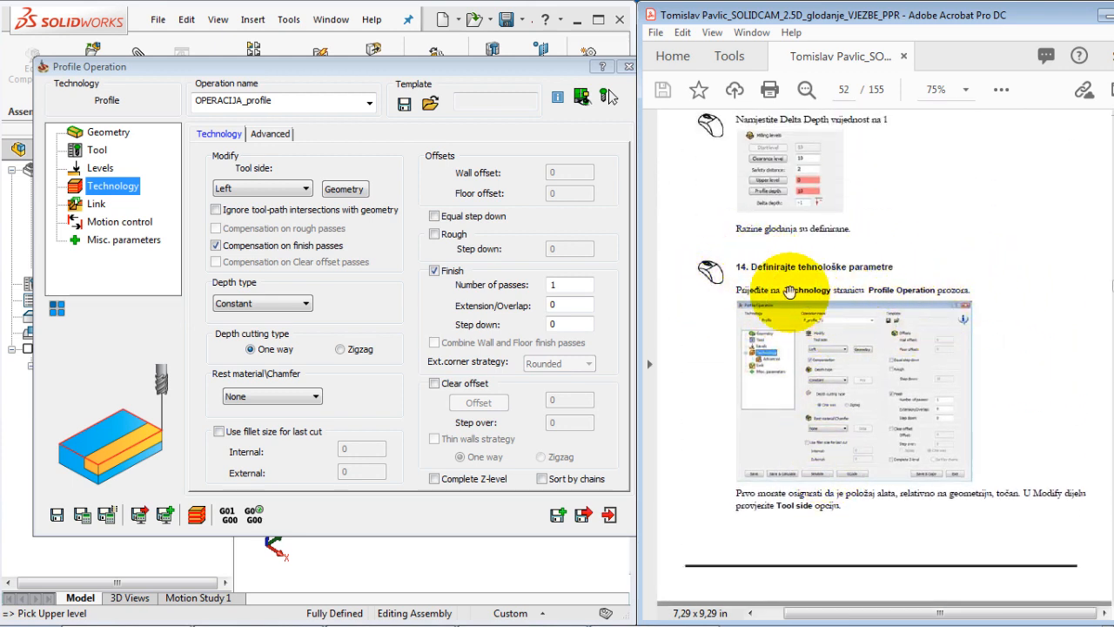
scroll(758, 443, down, 5)
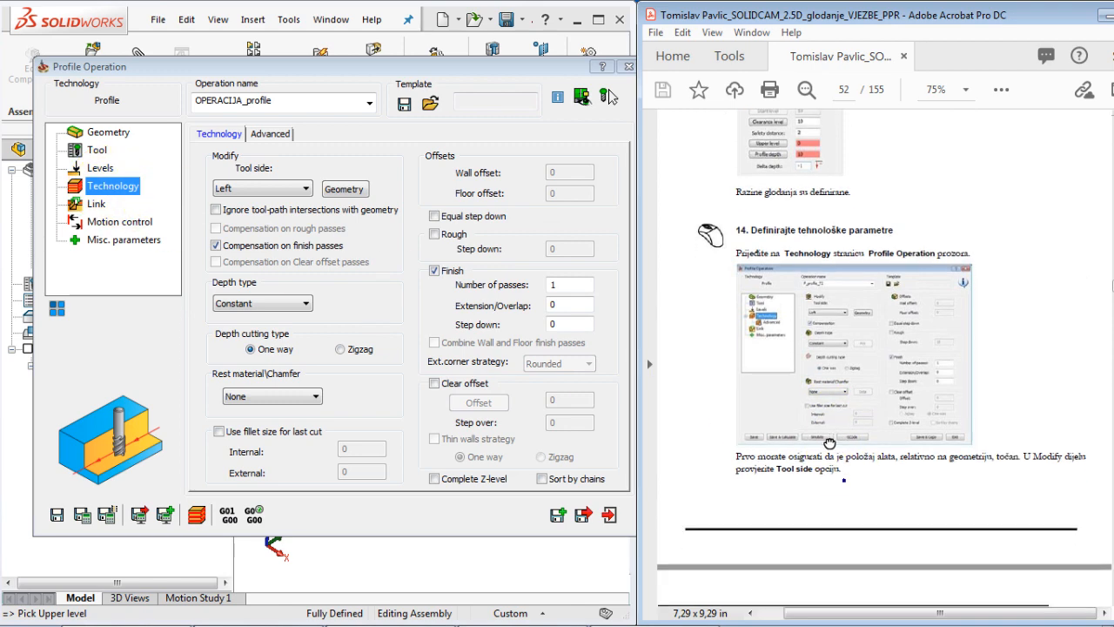
scroll(868, 497, down, 10)
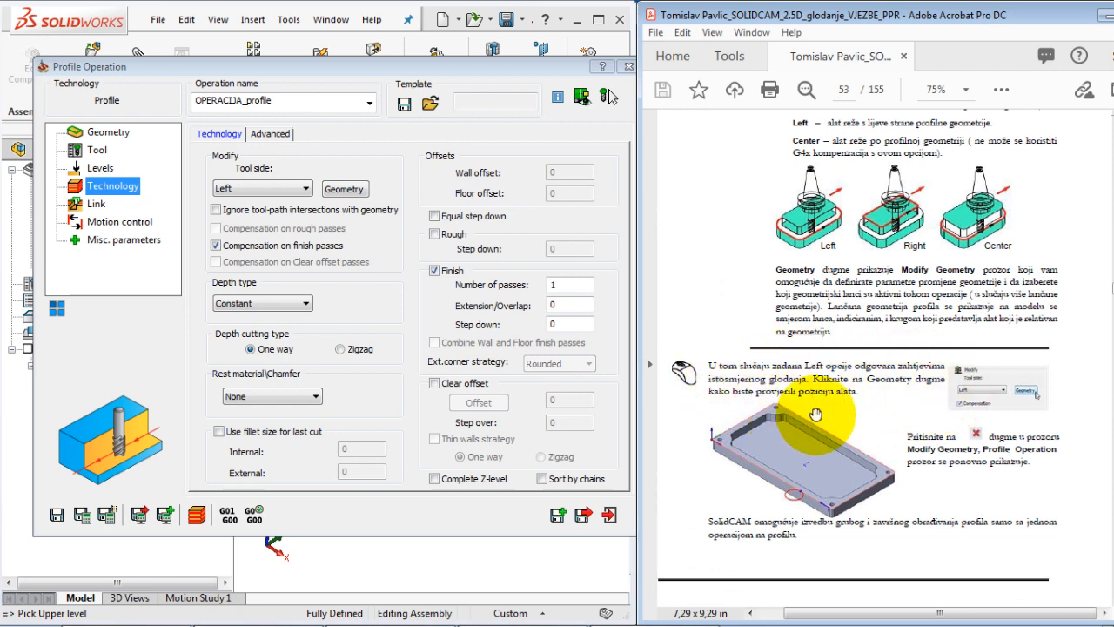
Step: Check the Left tool side position on the profile chain through Modify Geometry and accept it
click(344, 190)
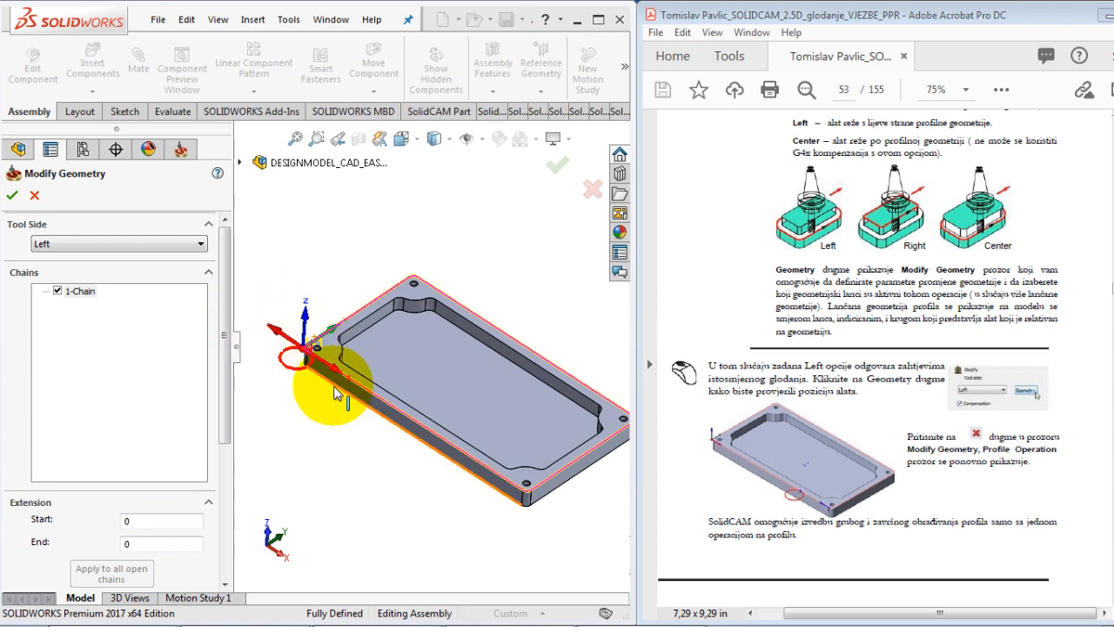
scroll(1006, 514, down, 3)
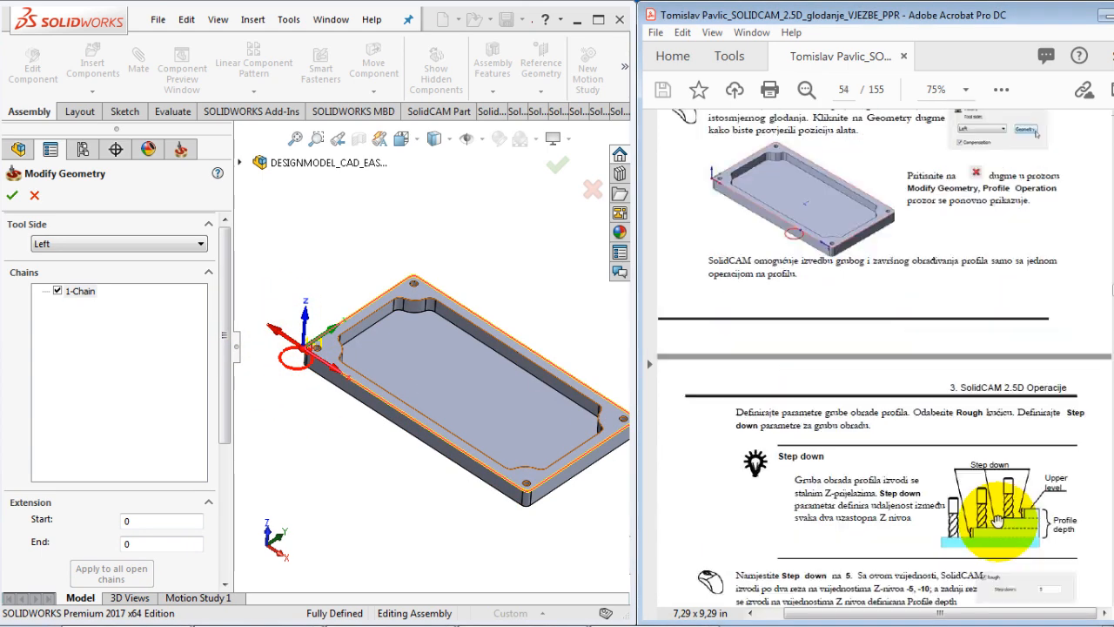
scroll(994, 522, down, 1)
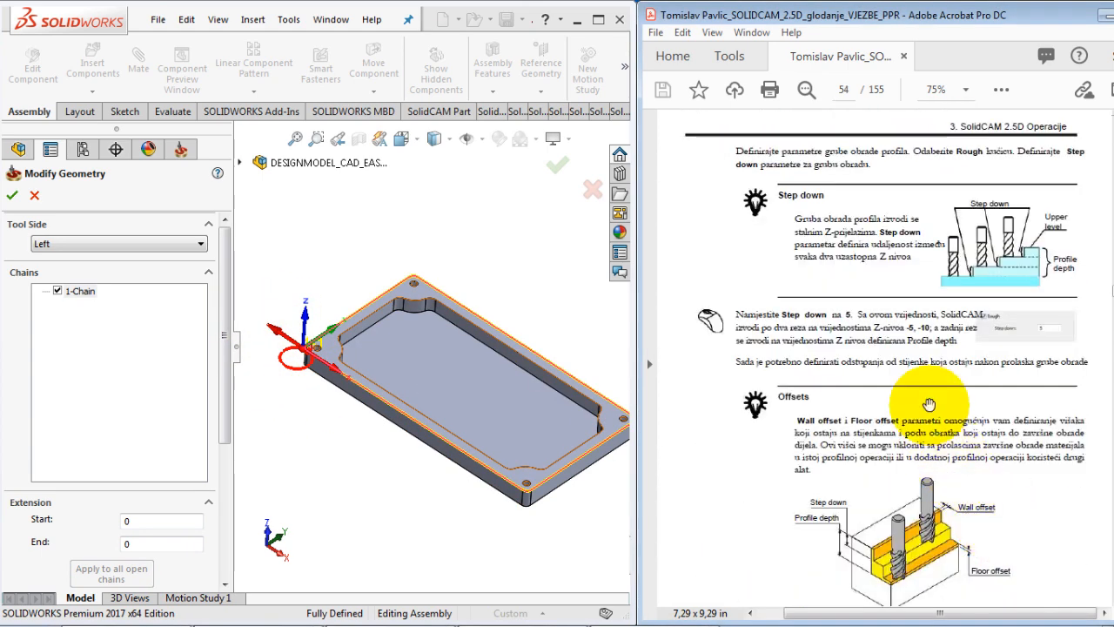
click(12, 195)
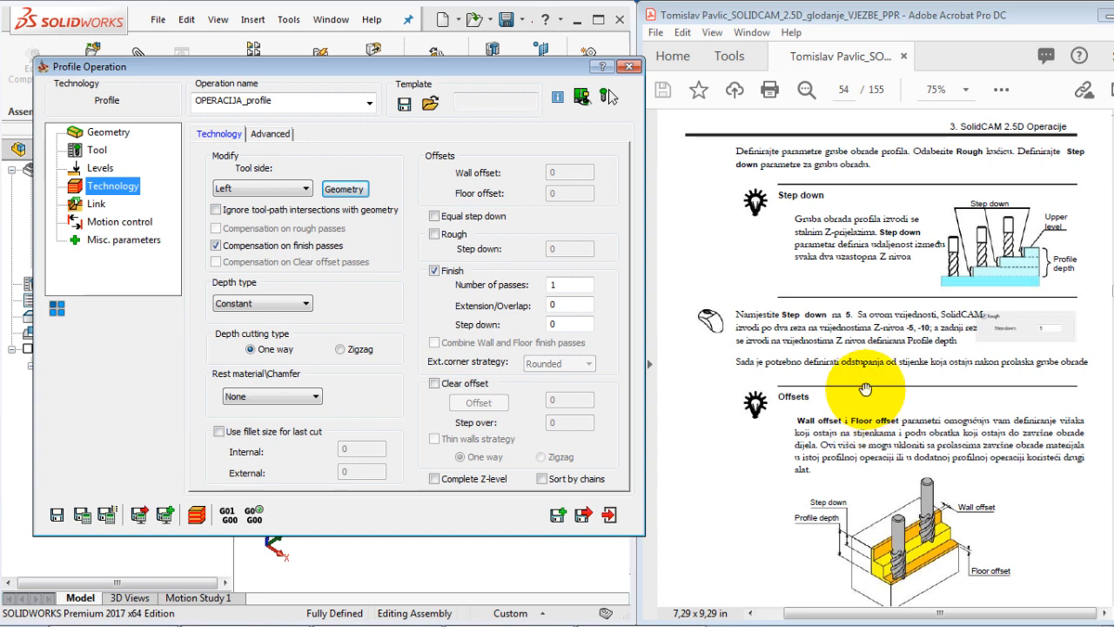
Step: Follow the manual's Step down notes and enable rough machining with a step down of 5
drag(871, 369, 861, 414)
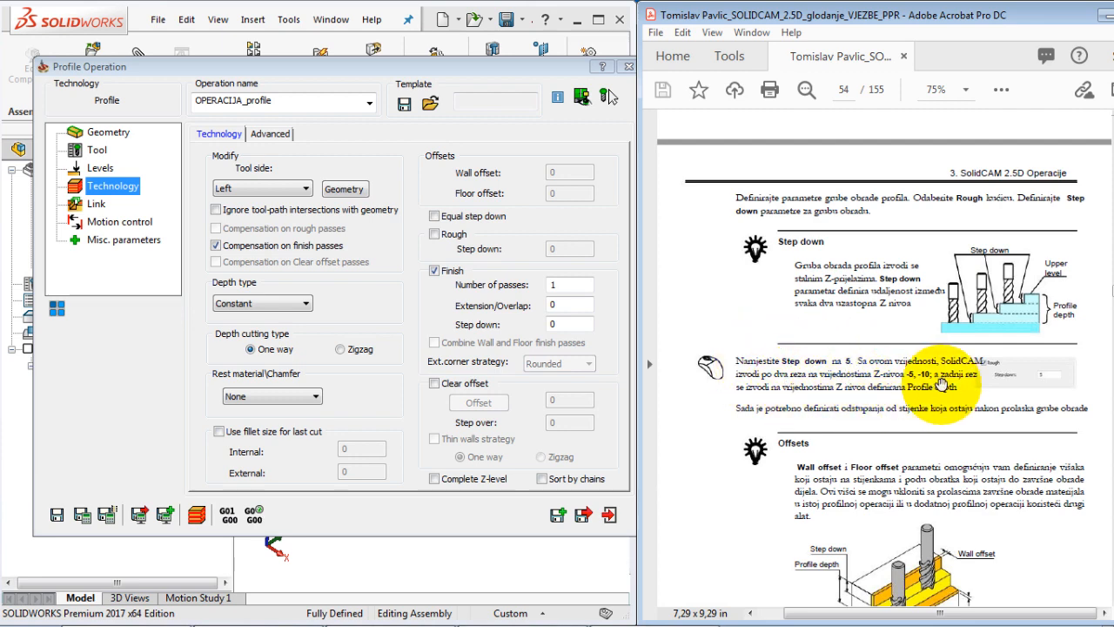
scroll(924, 362, up, 3)
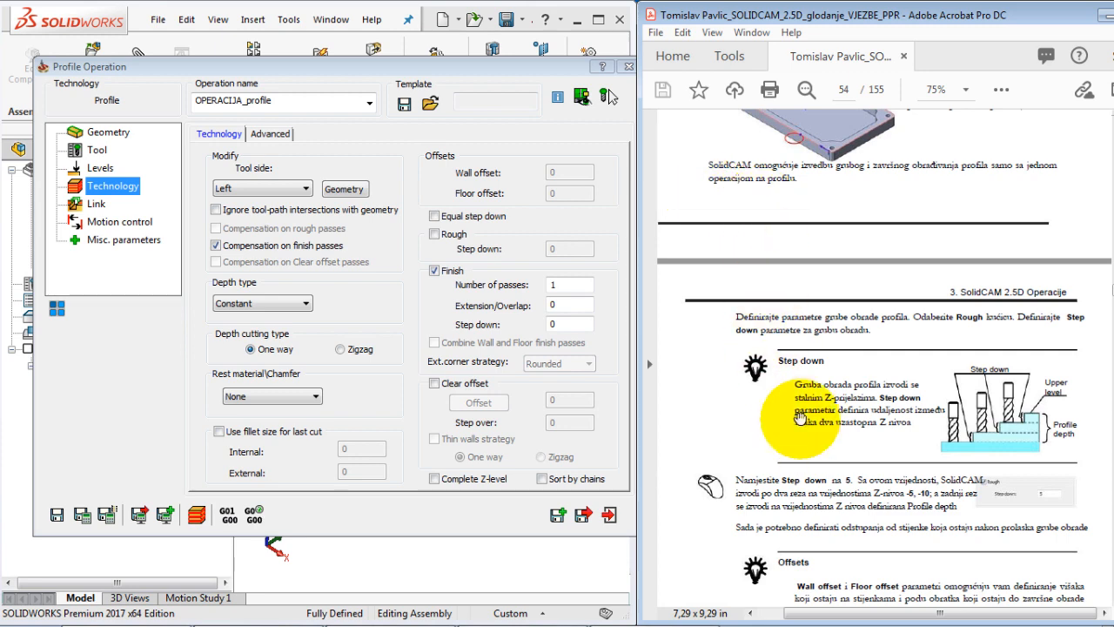
scroll(800, 418, down, 2)
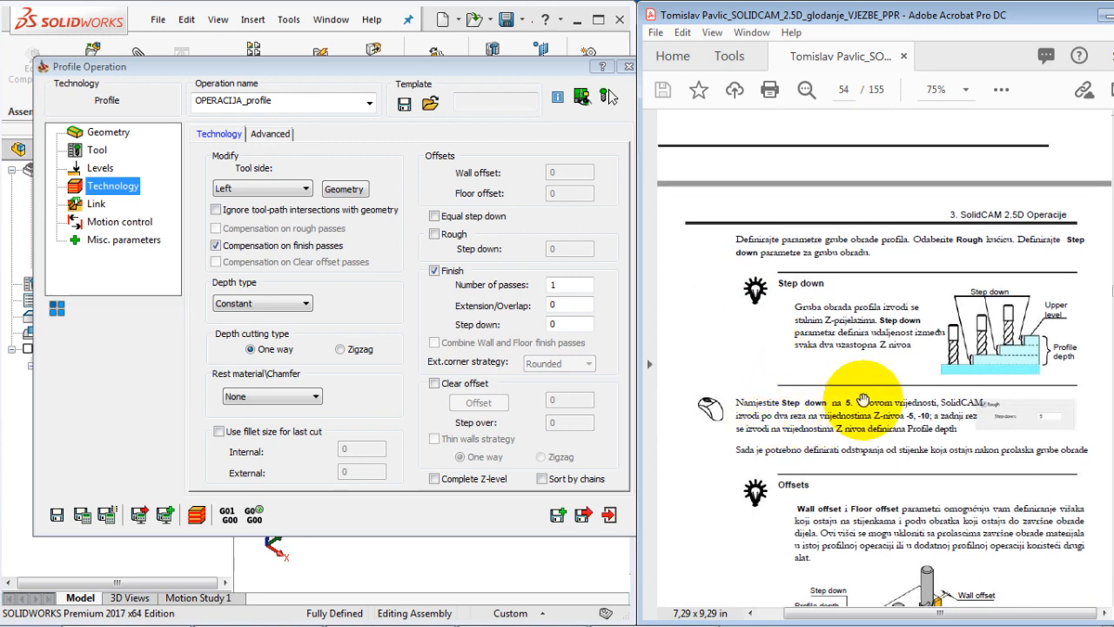
click(447, 233)
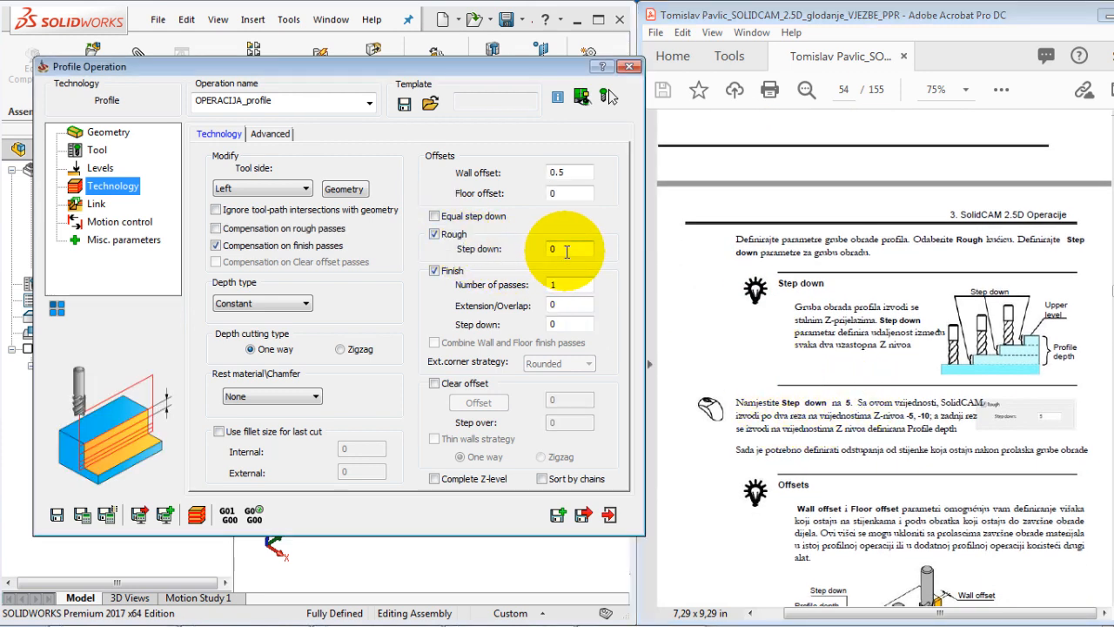
click(704, 335)
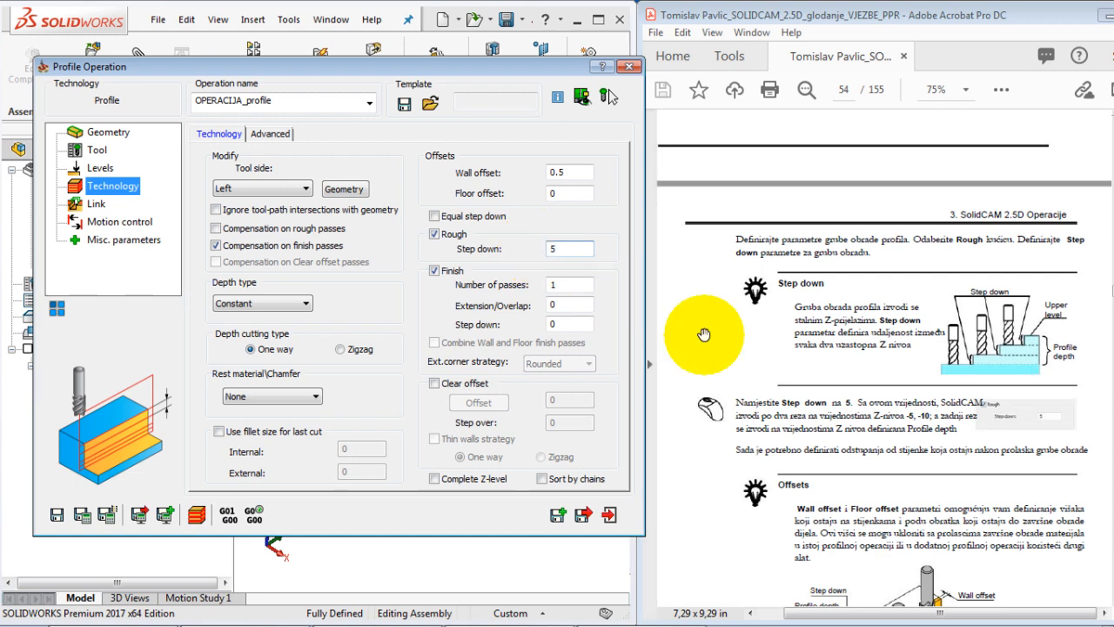
Step: Read the manual's Offsets section and check the 0.5 wall offset against it
scroll(922, 409, down, 2)
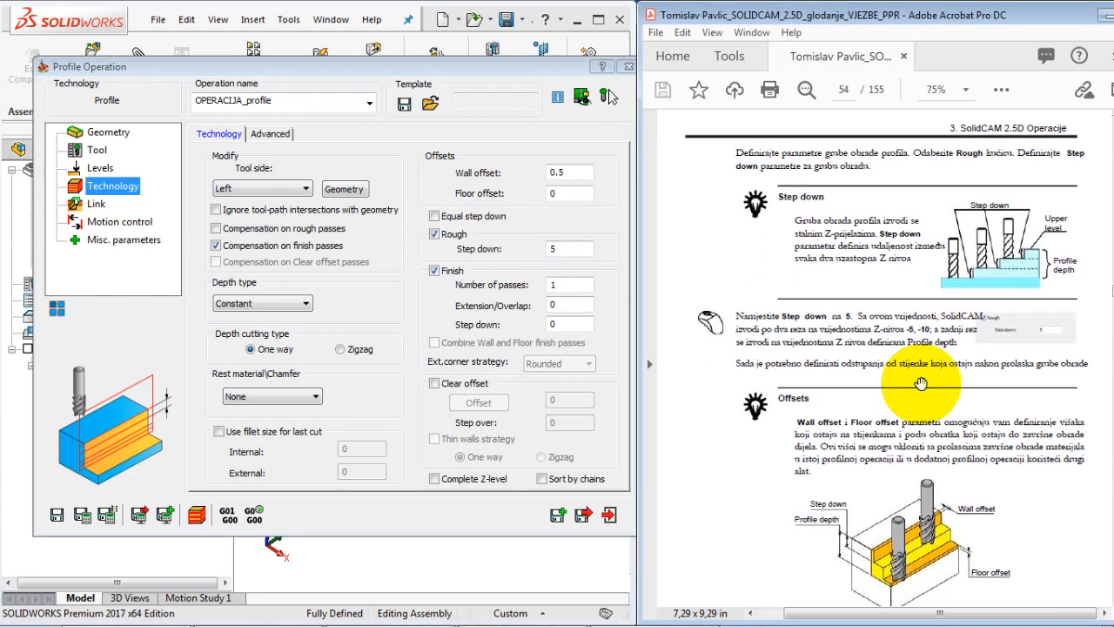
scroll(920, 462, down, 1)
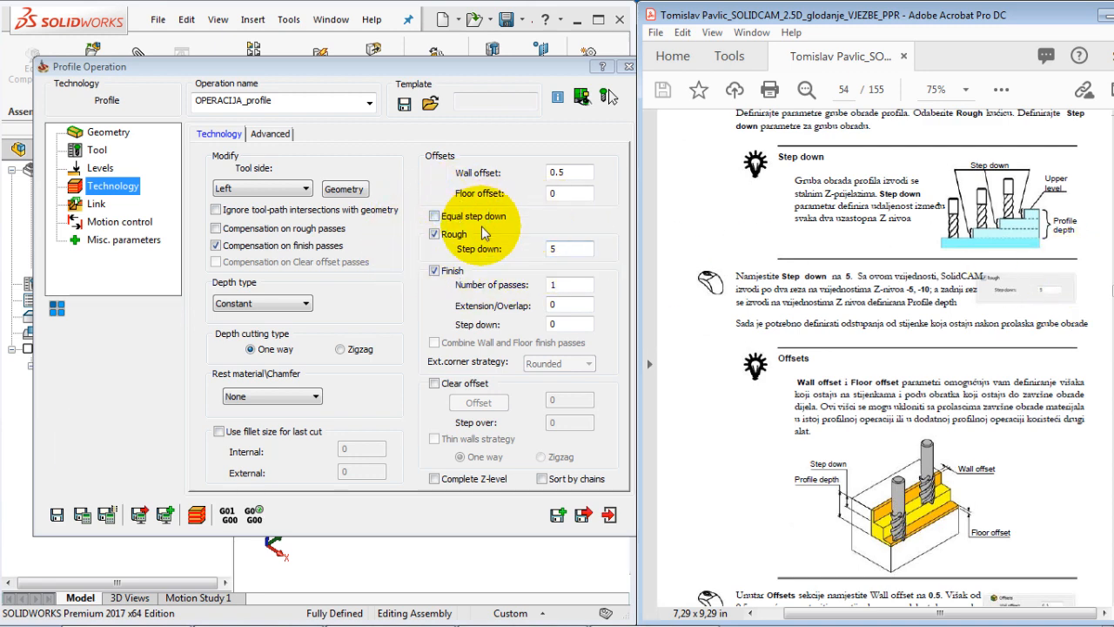
scroll(975, 400, down, 3)
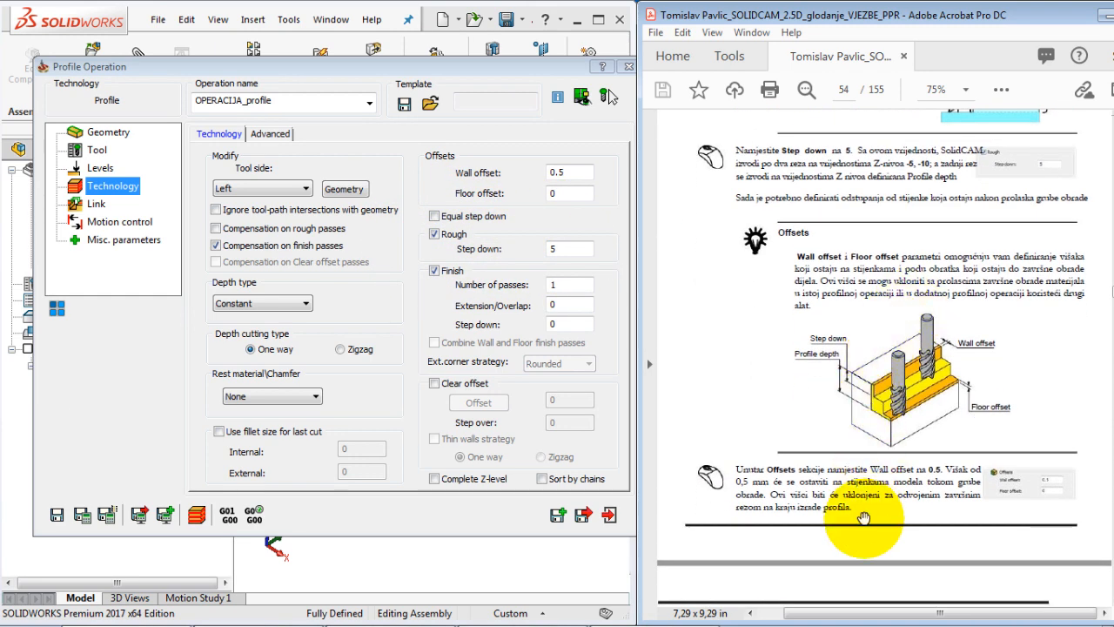
scroll(863, 517, down, 3)
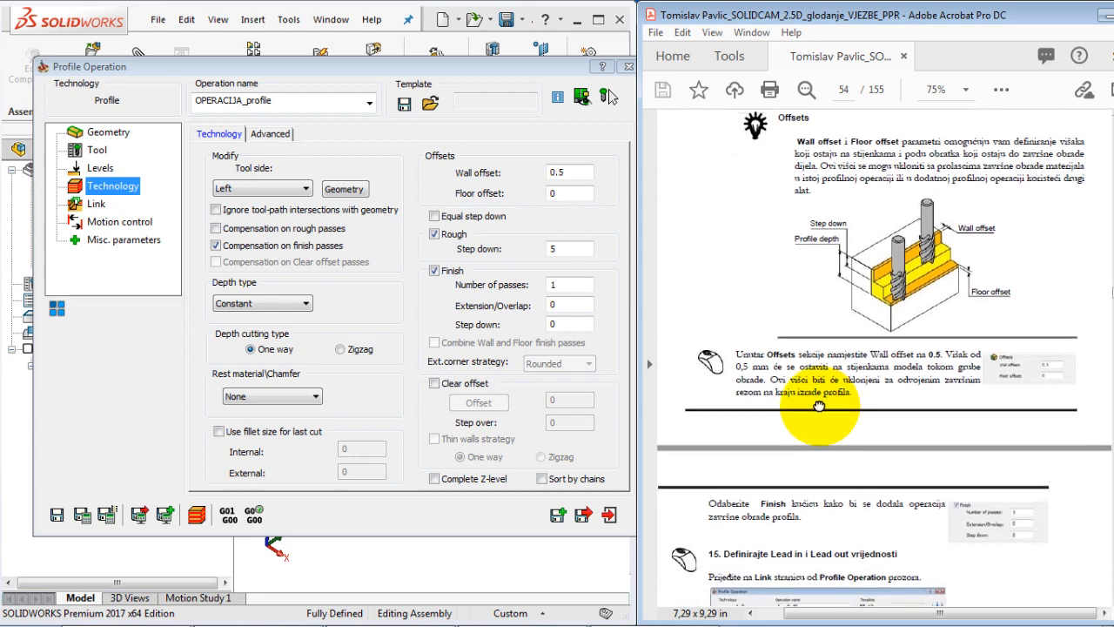
drag(819, 405, 809, 376)
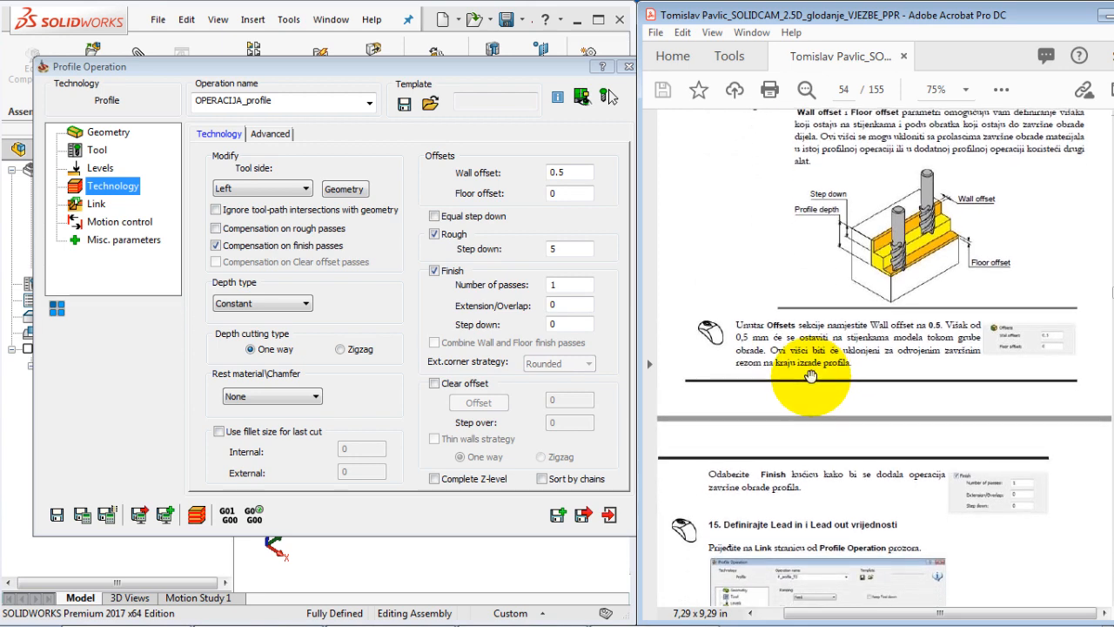
click(574, 171)
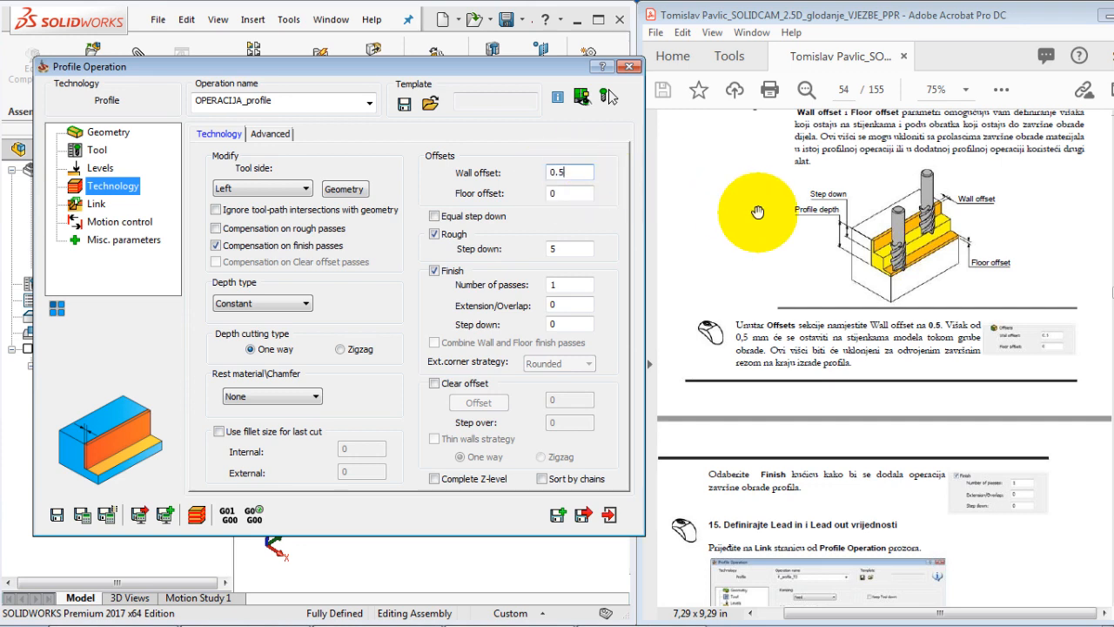
Step: Read the manual's Finish and lead in/lead out instructions, and save the profile operation, accepting the upper level above the CoordSys level
drag(882, 379, 877, 349)
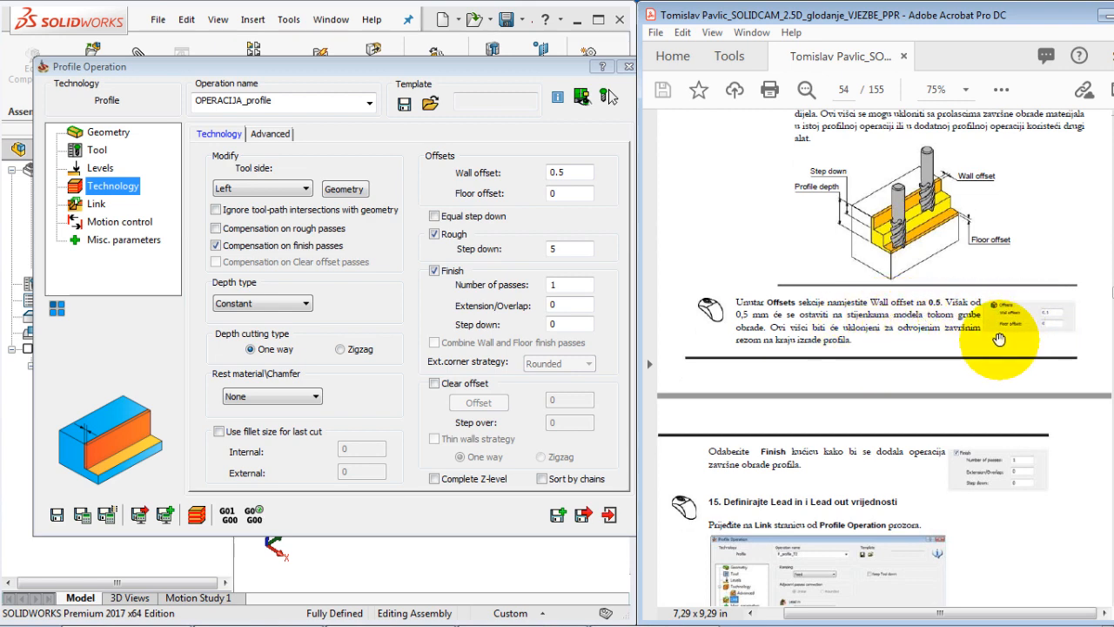
drag(910, 399, 882, 283)
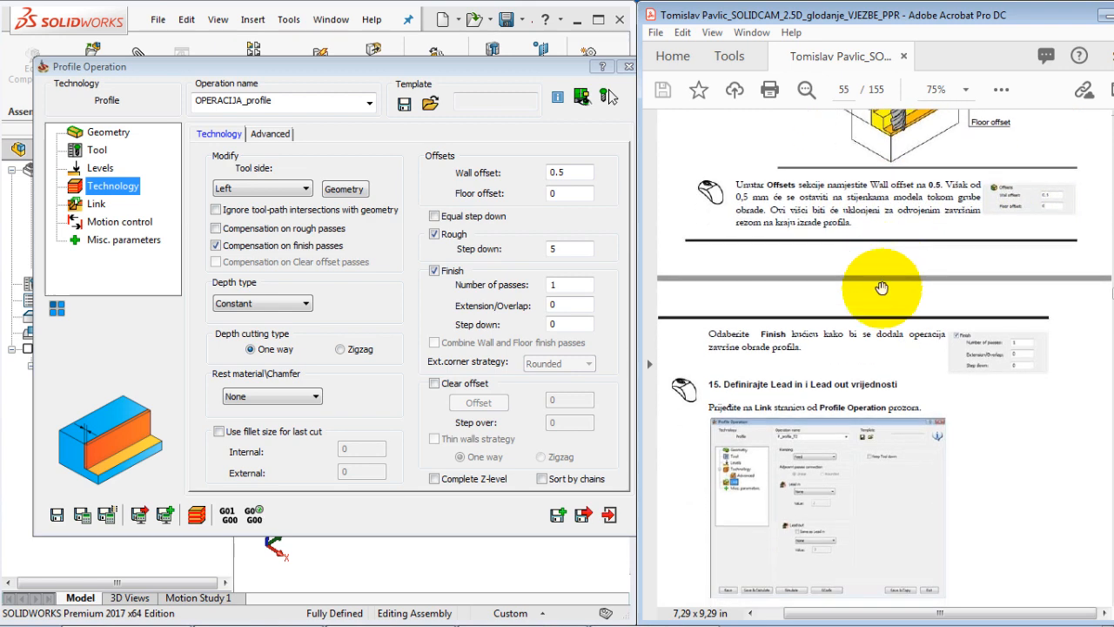
drag(881, 417, 859, 318)
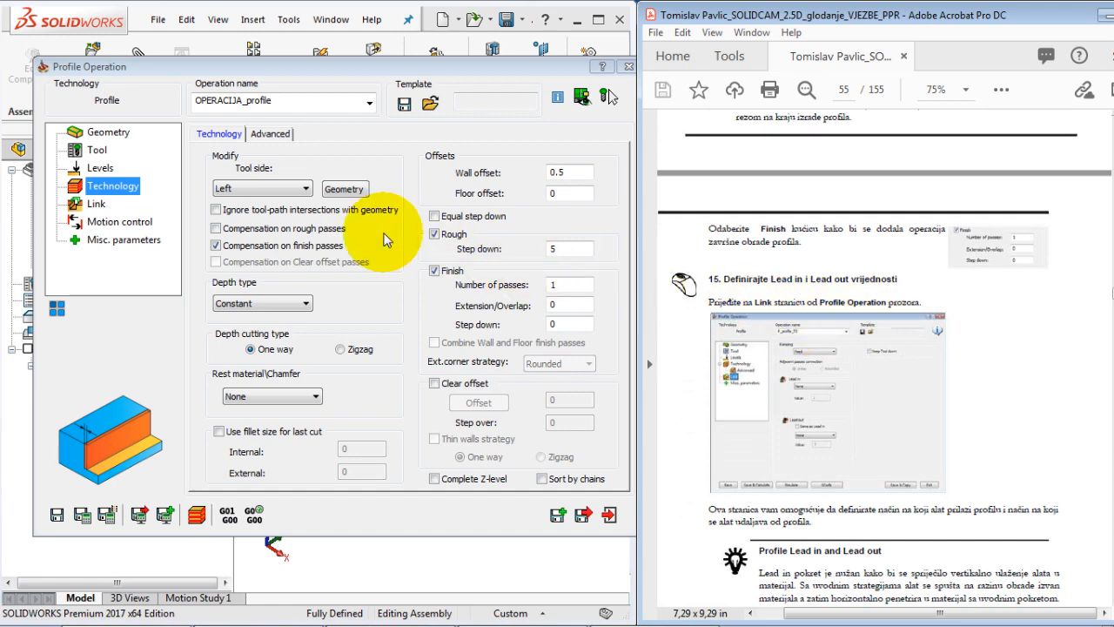
click(57, 514)
click(213, 250)
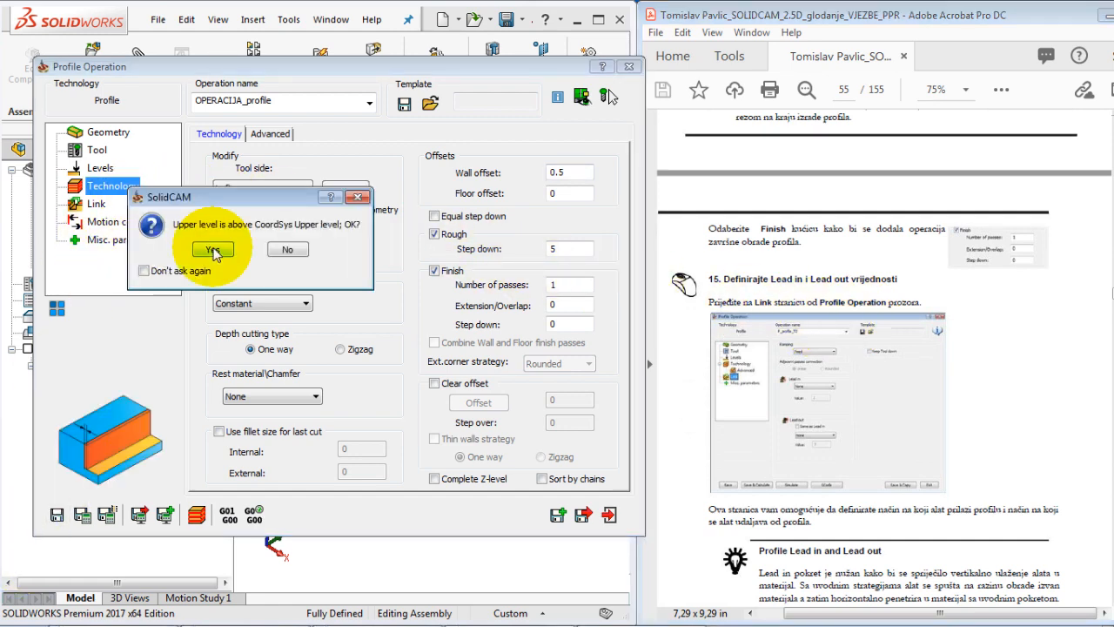
Step: Follow the manual's lead in/lead out notes and set the Lead in type to Arc in the Link settings
click(97, 205)
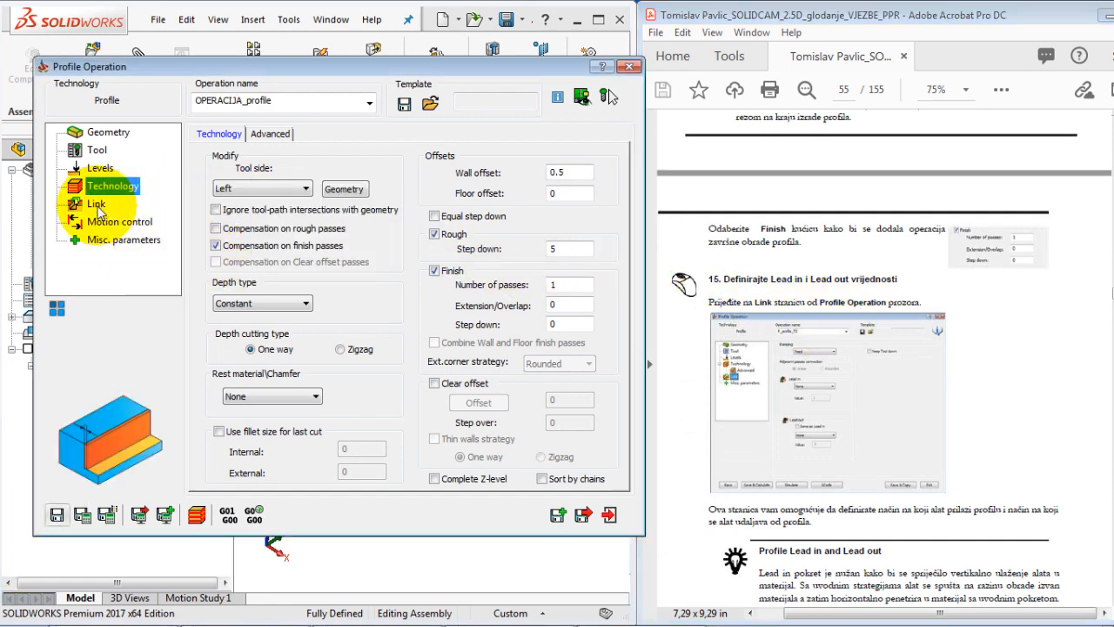
scroll(923, 391, down, 3)
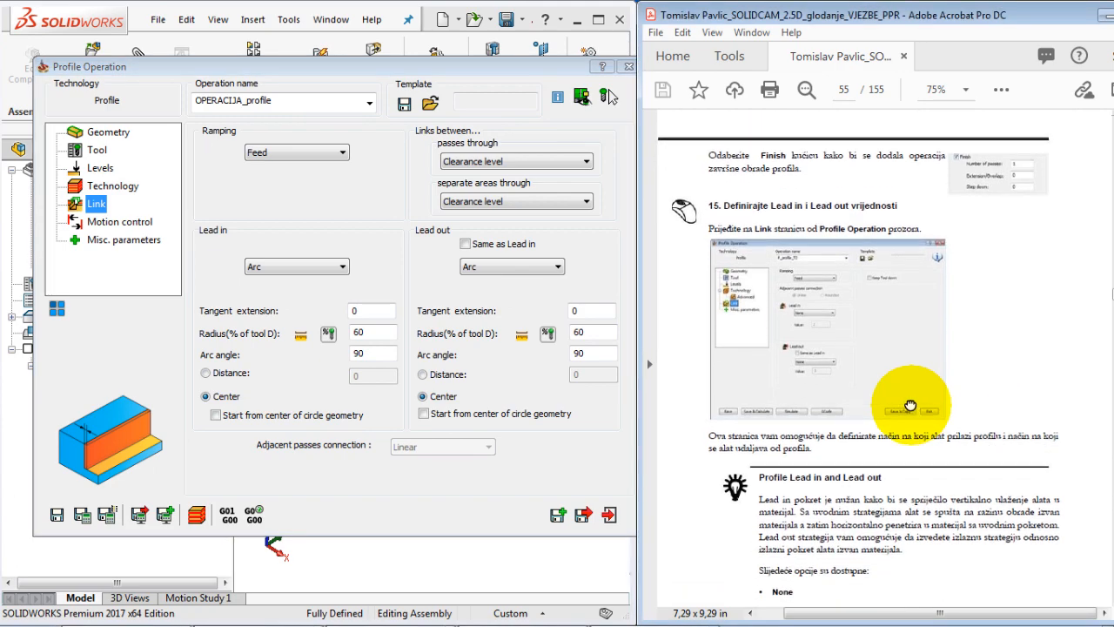
scroll(903, 377, down, 6)
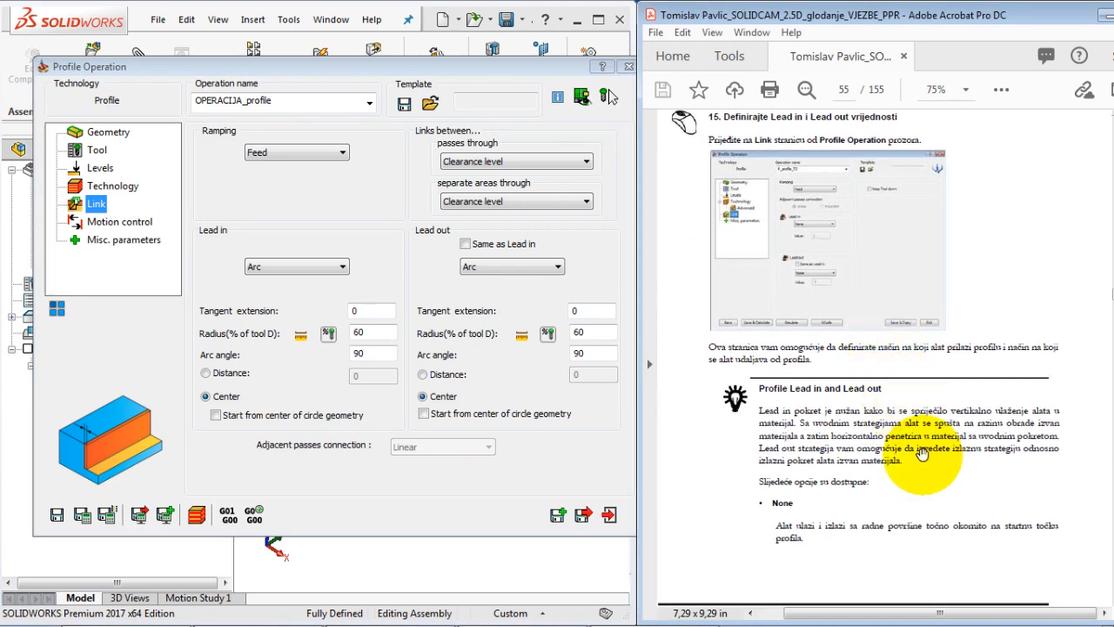
scroll(899, 359, down, 7)
scroll(827, 294, down, 12)
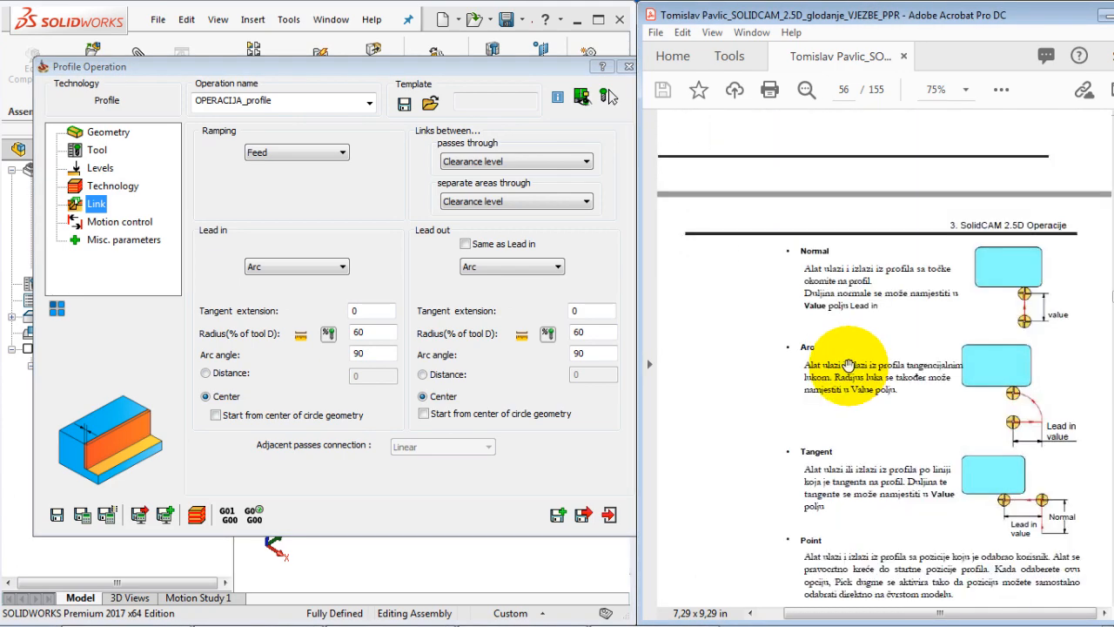
scroll(783, 366, down, 3)
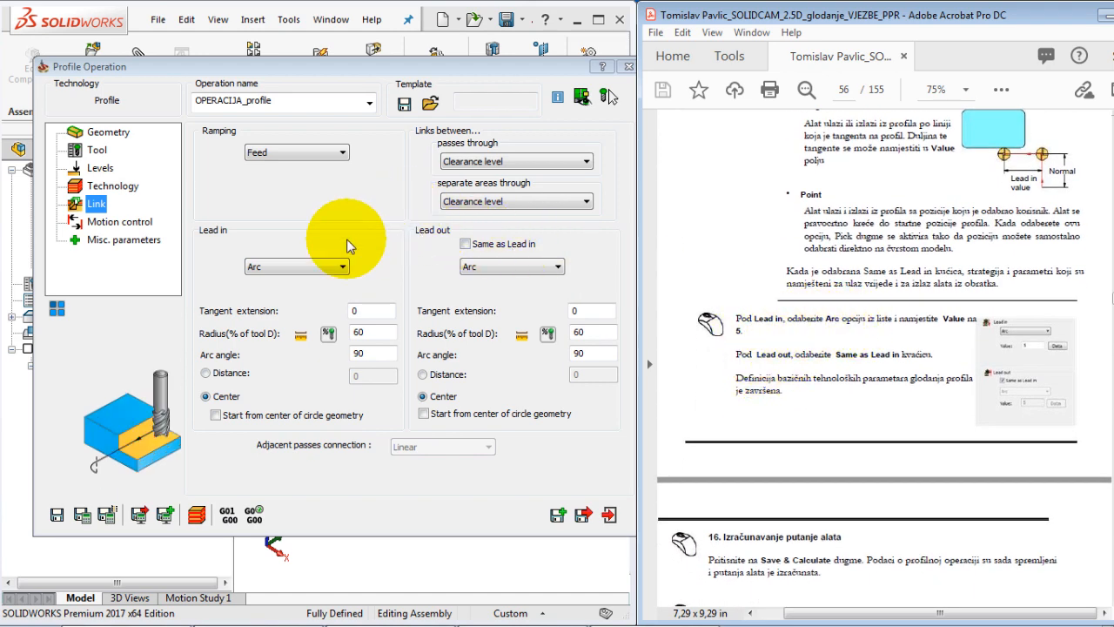
click(335, 266)
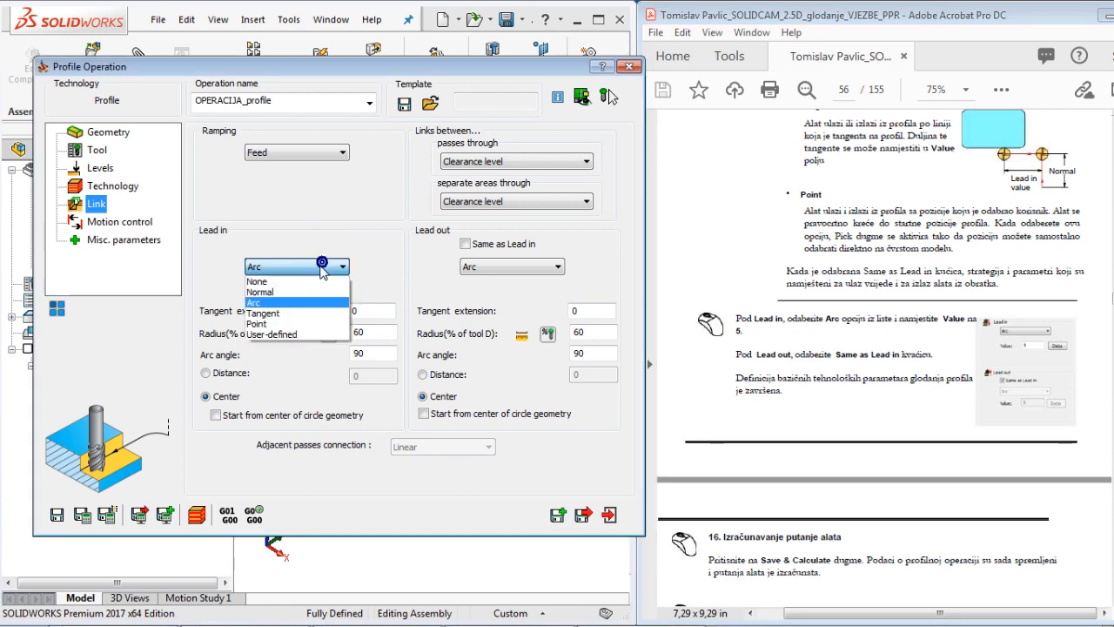
click(293, 302)
click(821, 402)
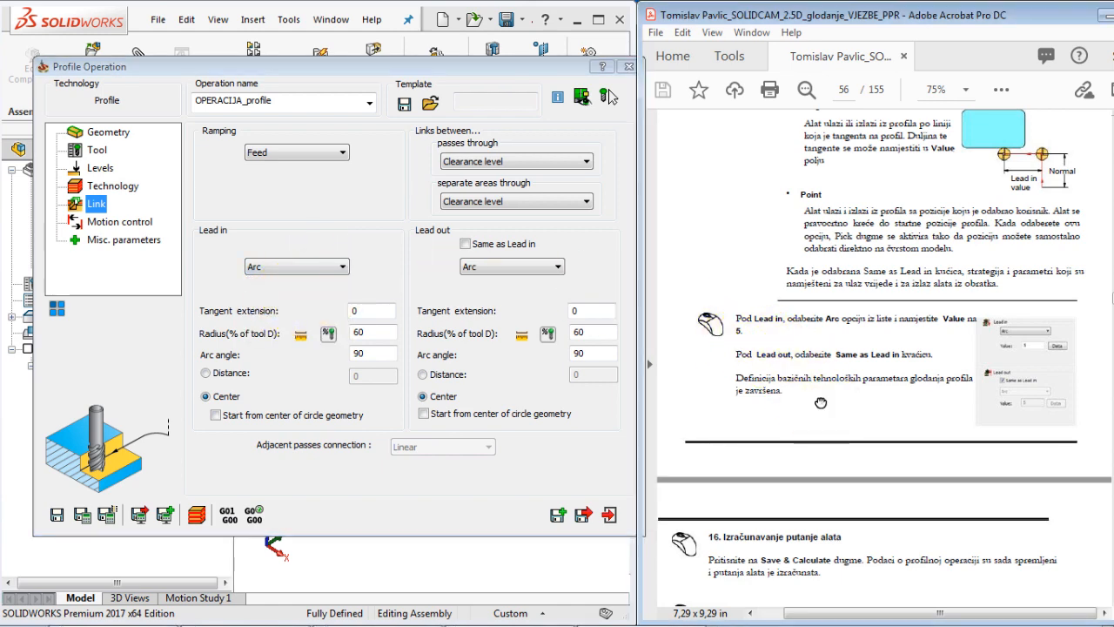
scroll(790, 348, down, 3)
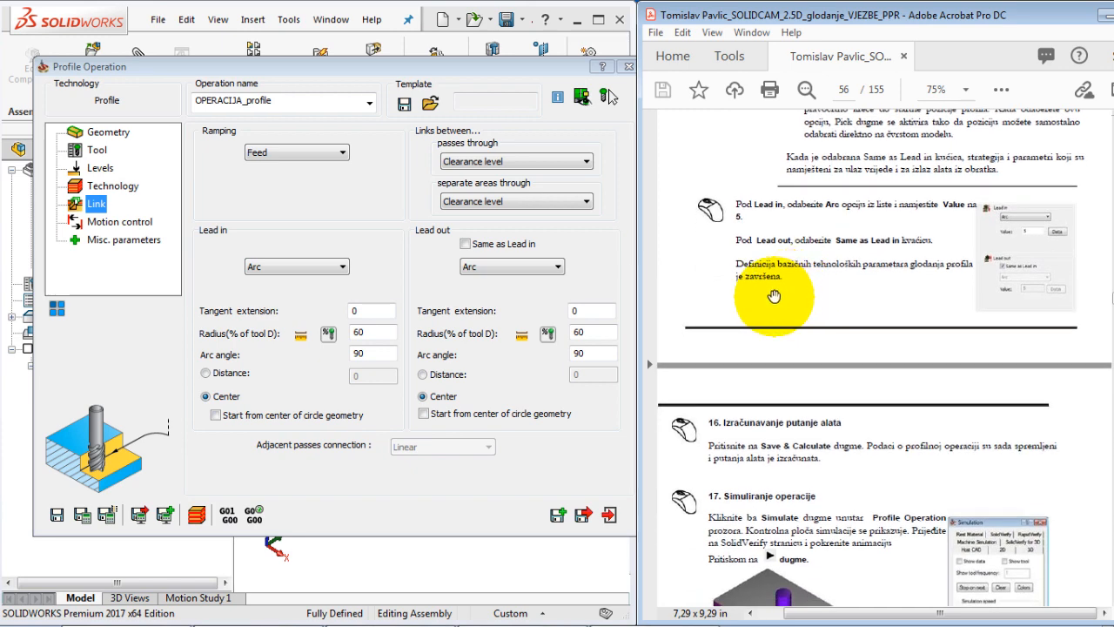
Step: Set the lead in's tangent extension to 5 and switch it to Distance with a value of 5
click(371, 313)
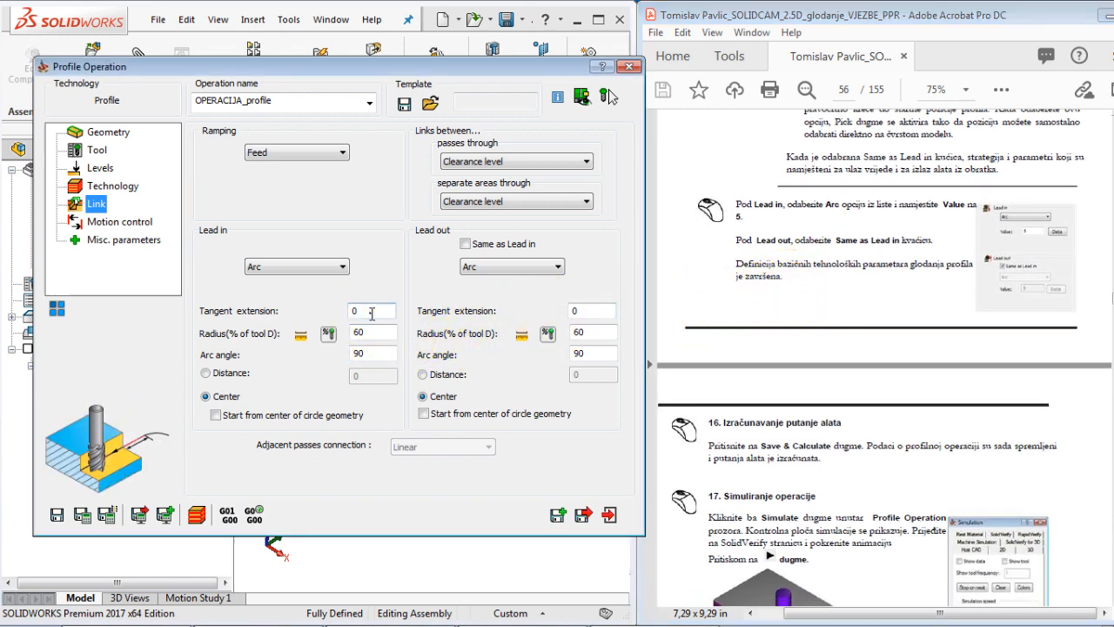
drag(372, 314, 325, 318)
text(5)
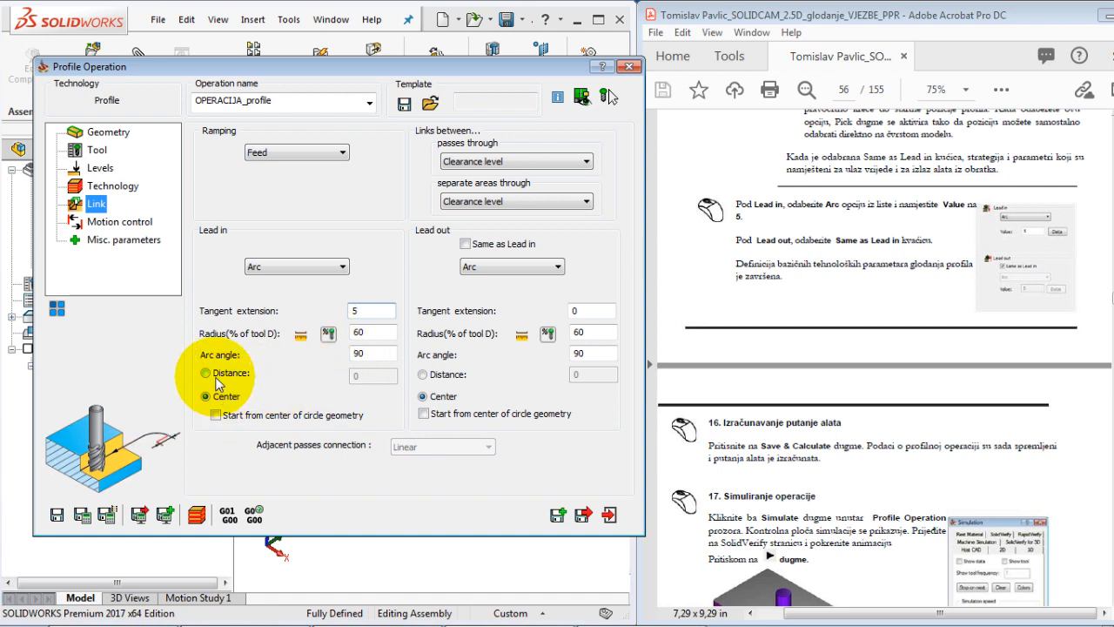
click(206, 373)
click(369, 376)
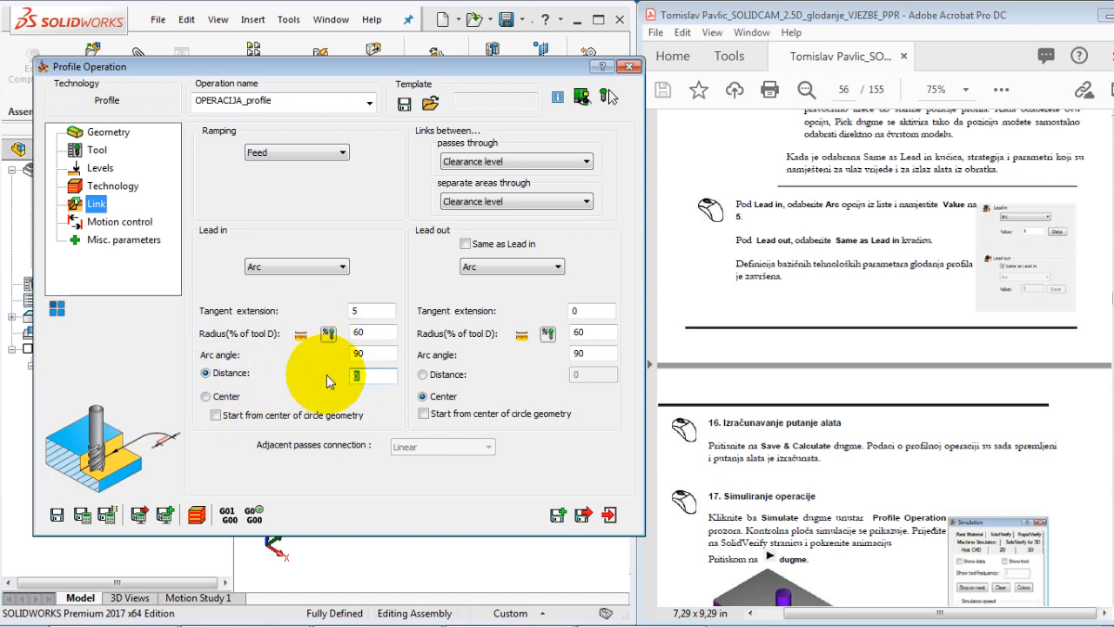
text(5)
Step: Follow the manual's toolpath calculation notes and save and calculate the profile operation, accepting the upper level above the CoordSys level
click(709, 405)
scroll(783, 348, down, 3)
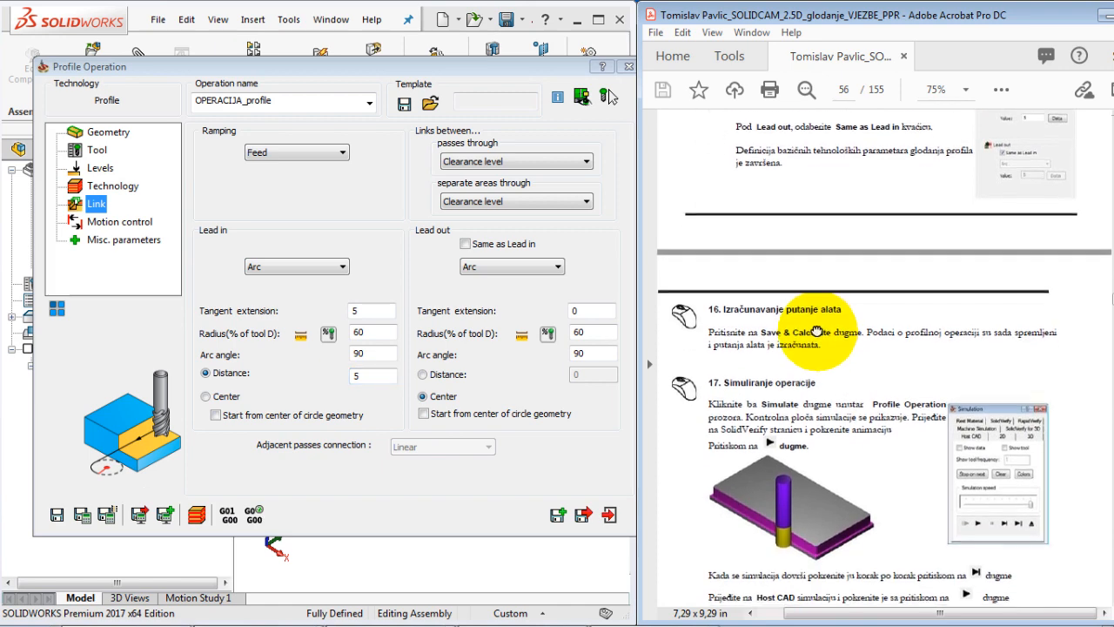
scroll(831, 392, down, 1)
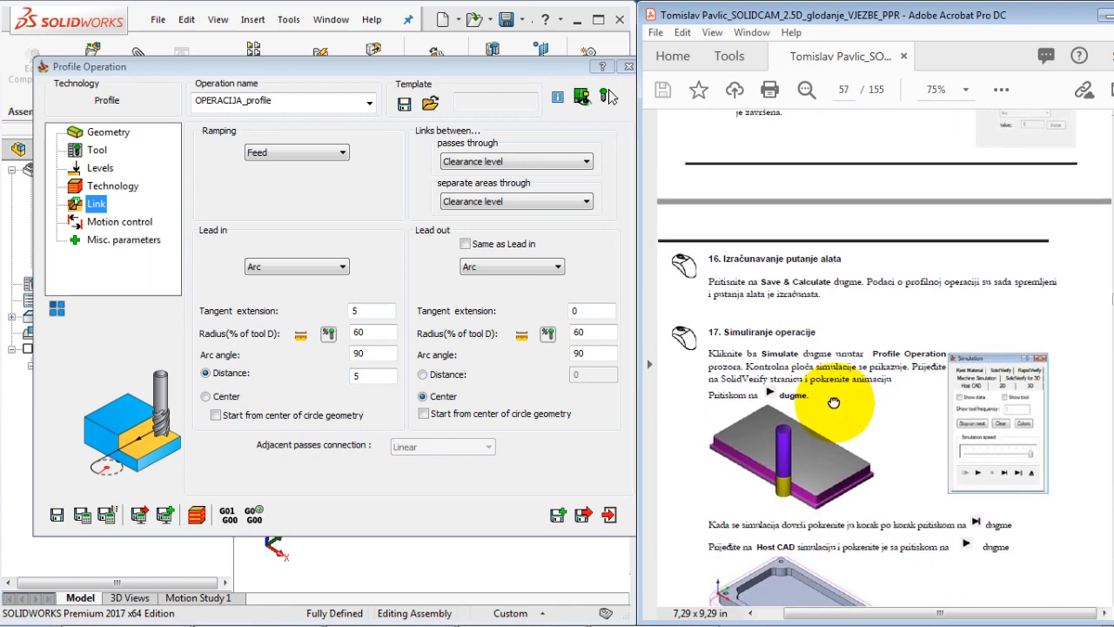
scroll(801, 435, up, 2)
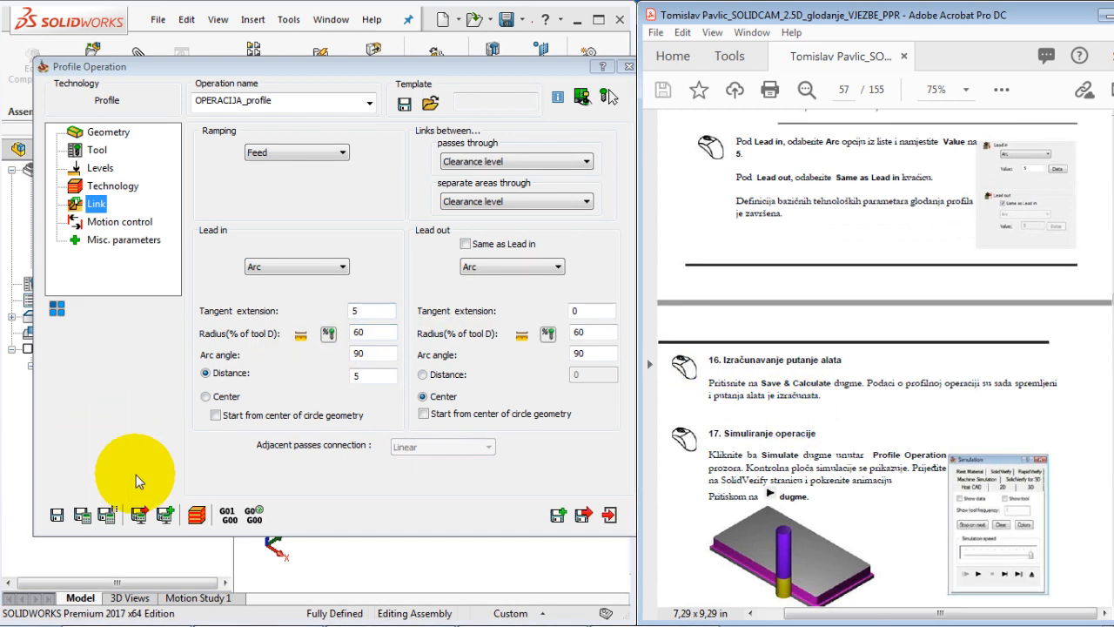
click(56, 514)
click(232, 248)
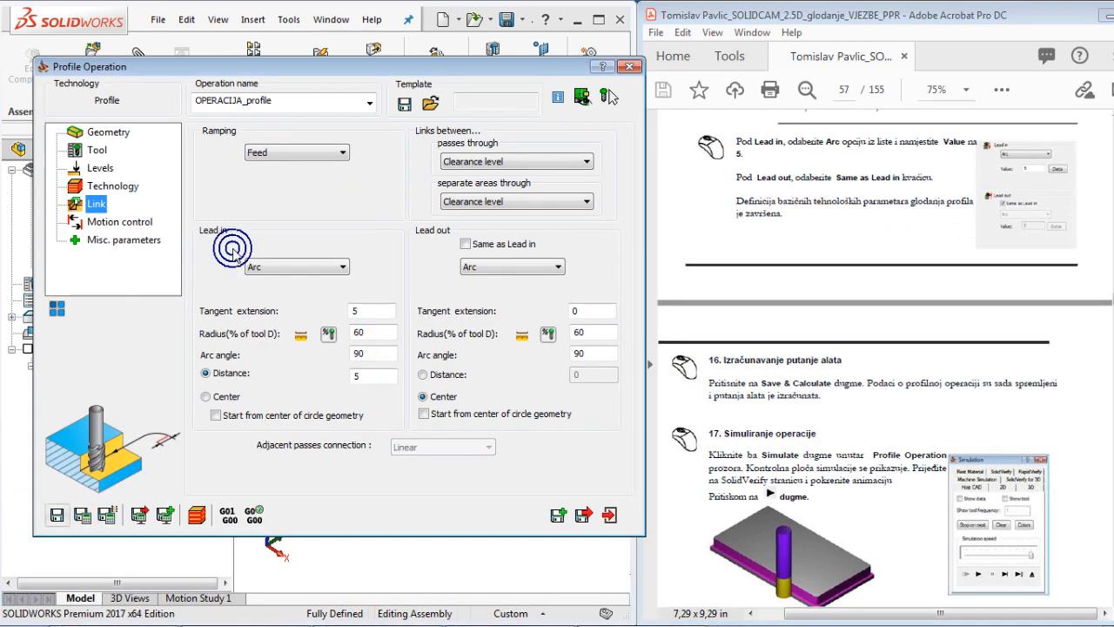
click(83, 515)
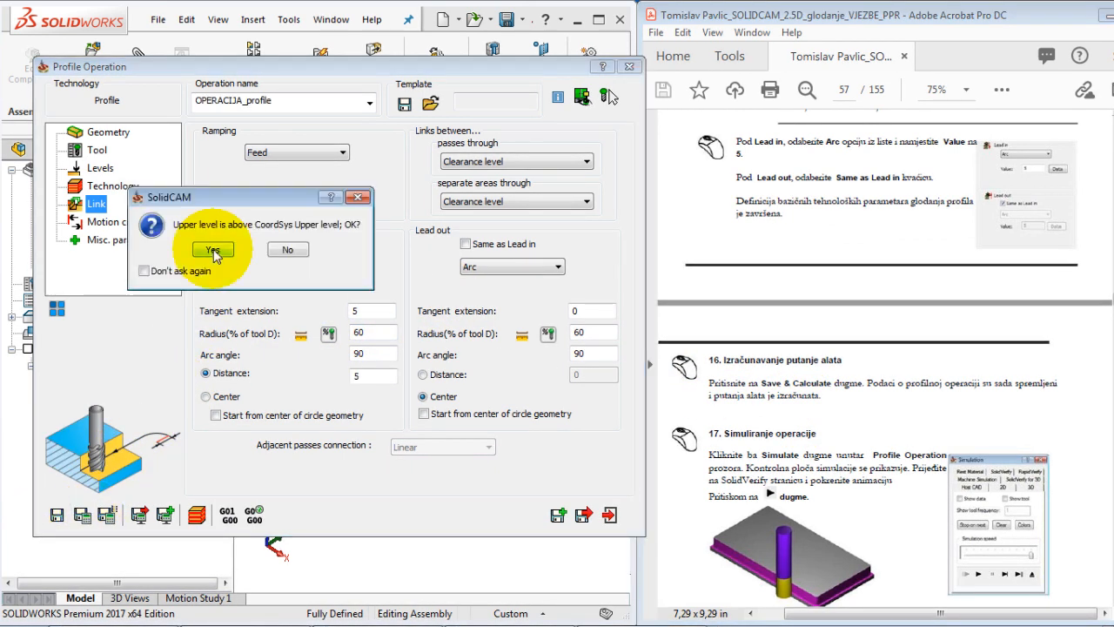
click(178, 270)
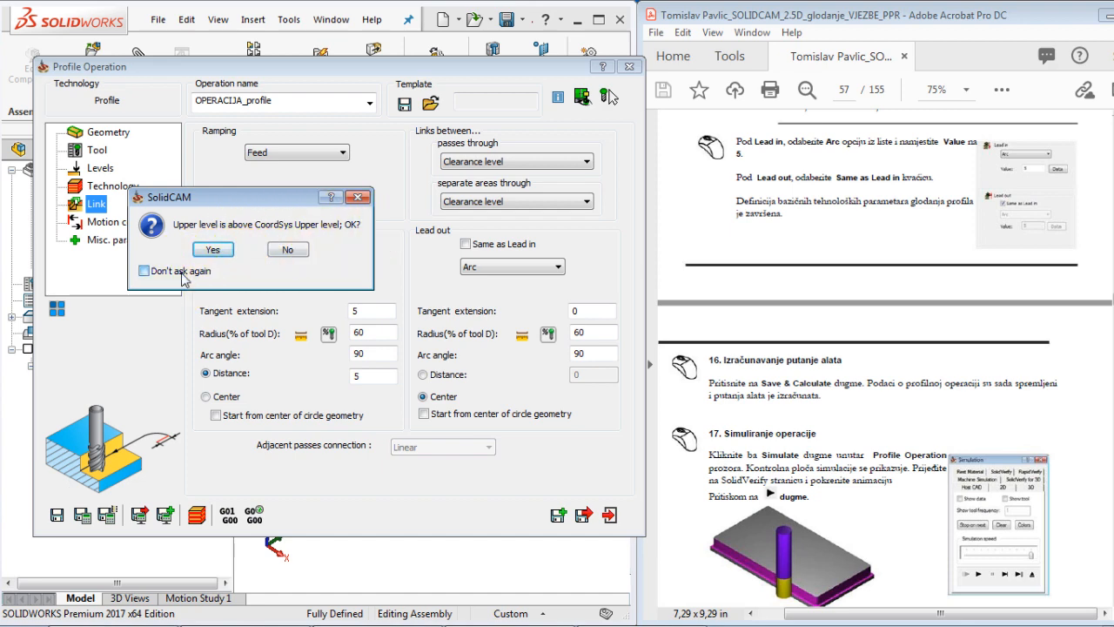
click(213, 250)
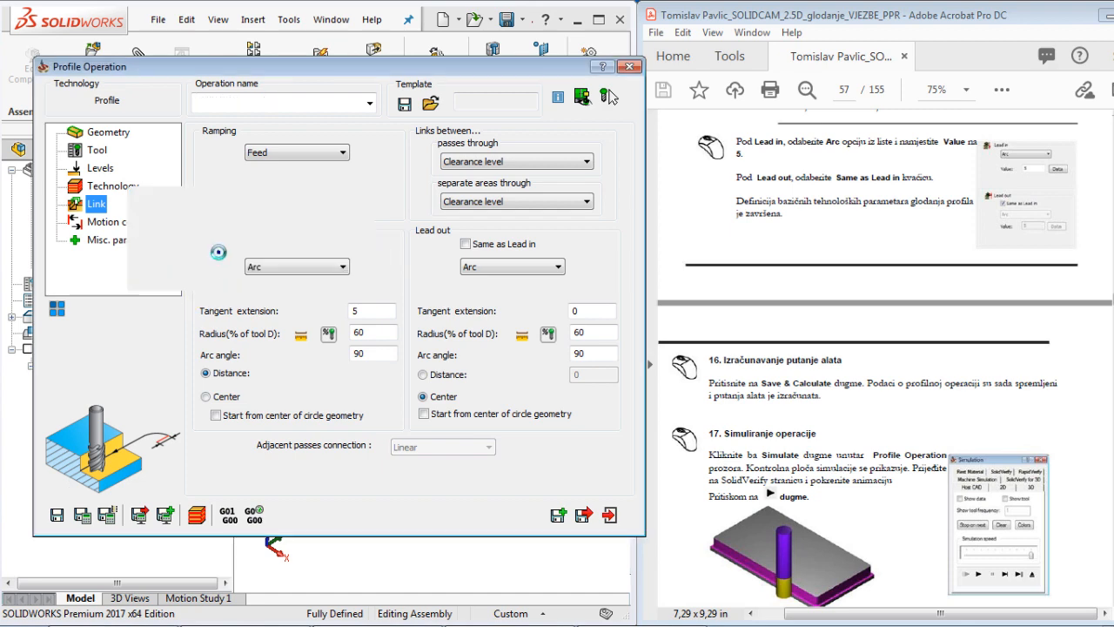
Step: Simulate the profile operation, playing it in both Host CAD and SolidVerify modes
click(197, 519)
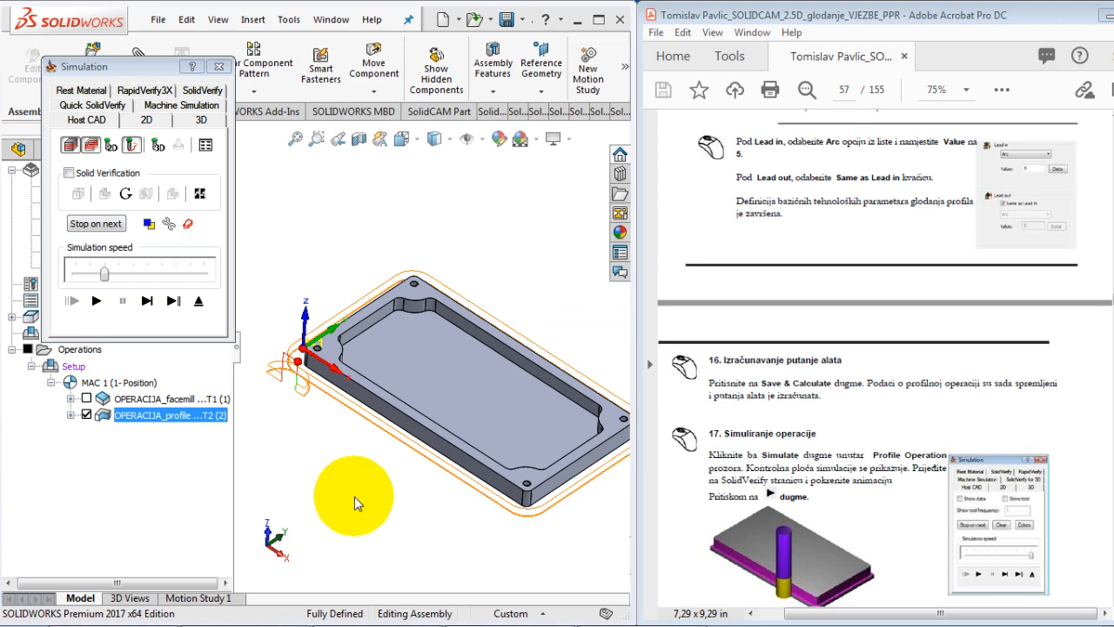
middle_drag(352, 496, 344, 485)
scroll(344, 485, up, 5)
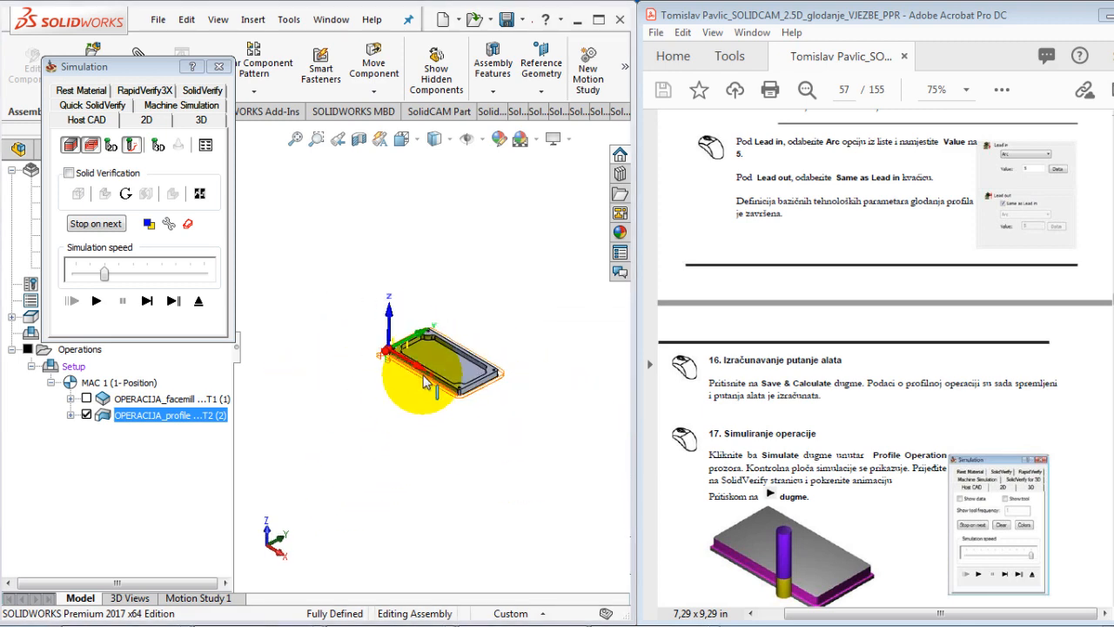
scroll(449, 364, down, 2)
scroll(449, 370, down, 2)
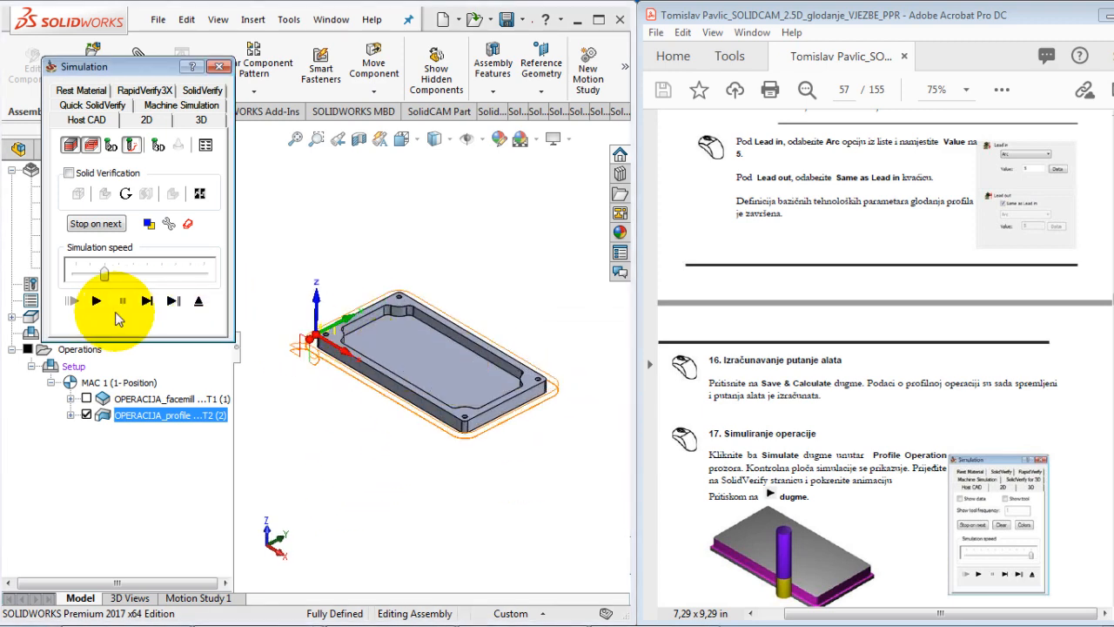
click(102, 300)
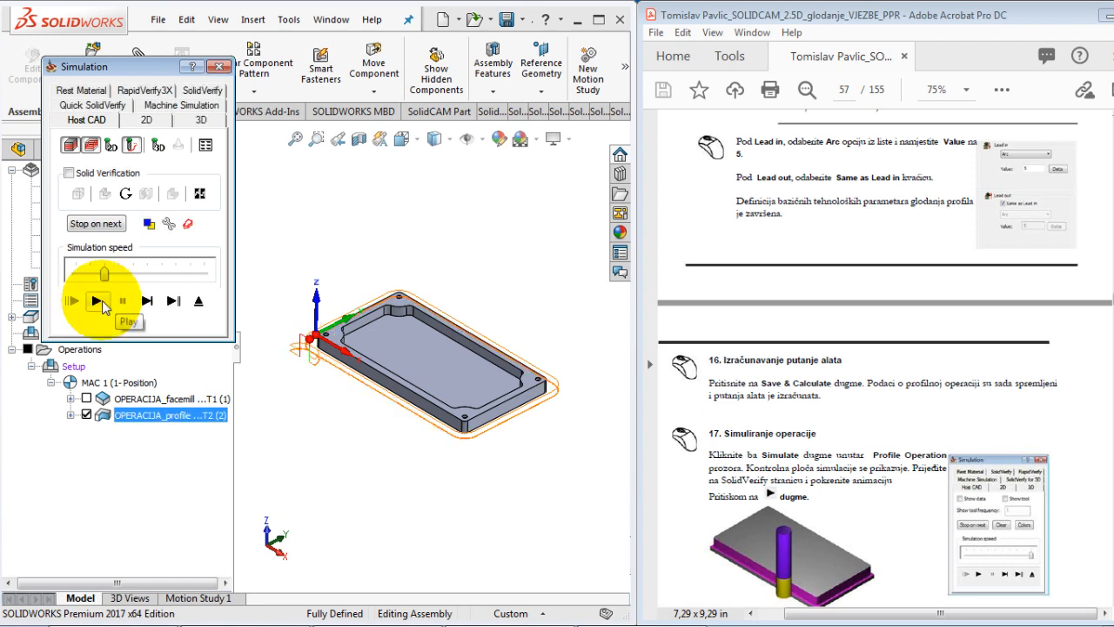
click(202, 92)
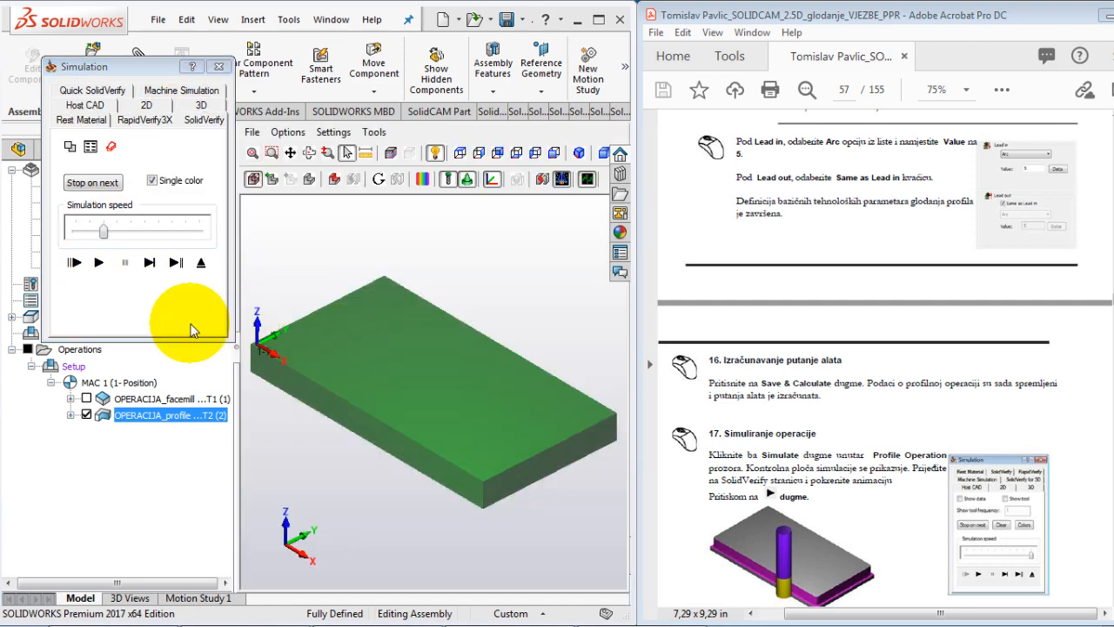
click(107, 265)
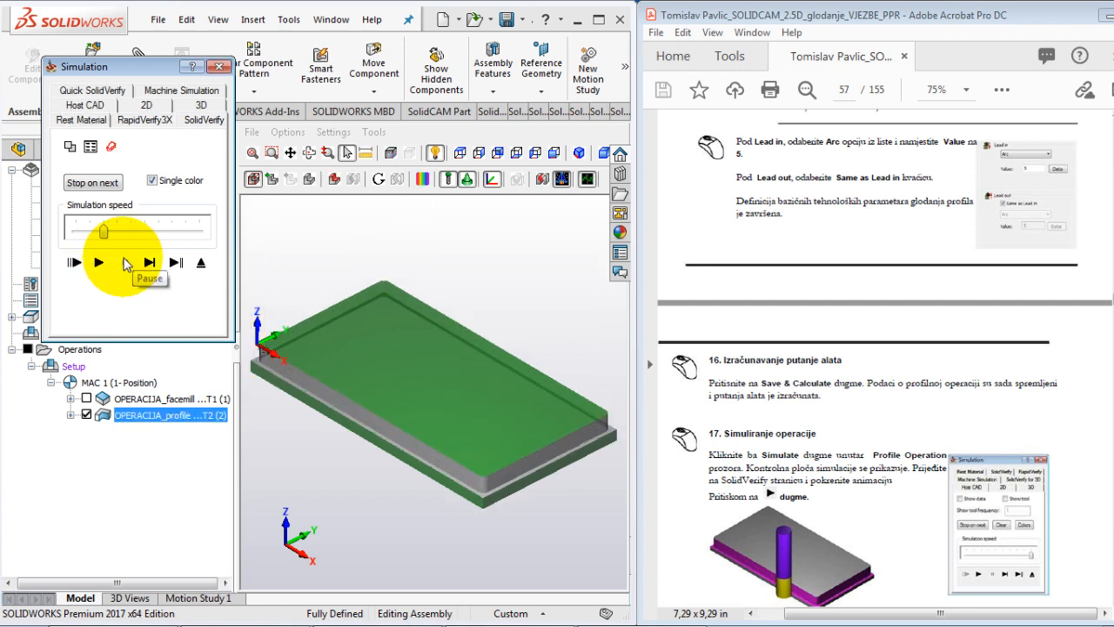
Step: Step through the profile cut in SolidVerify move by move and exit the simulation
click(150, 263)
click(149, 260)
click(422, 345)
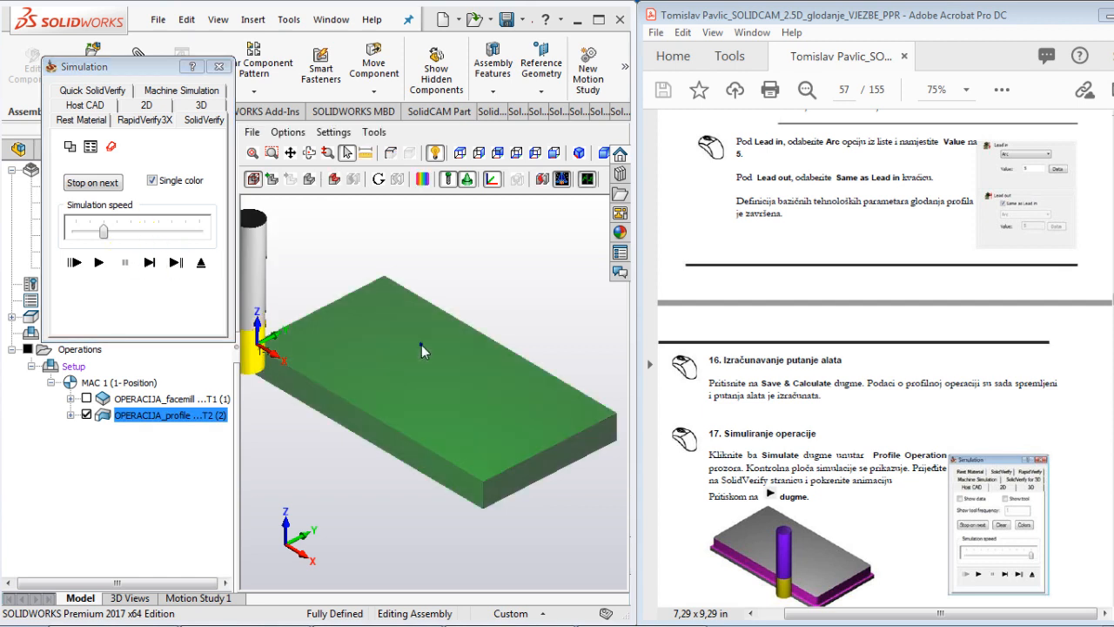
click(132, 260)
click(149, 261)
click(150, 262)
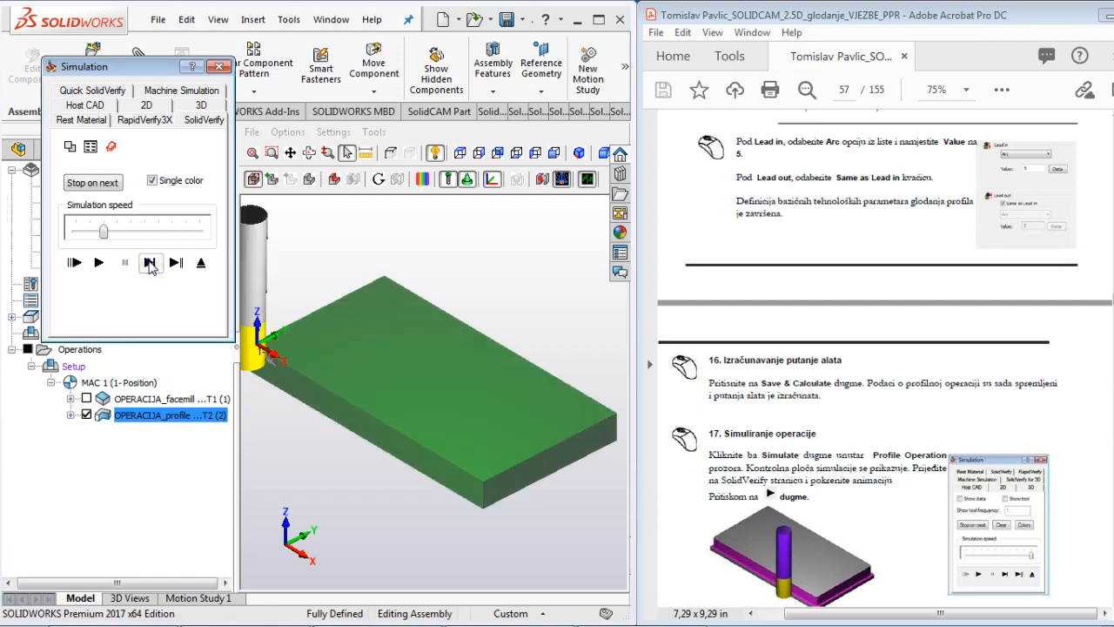
click(149, 262)
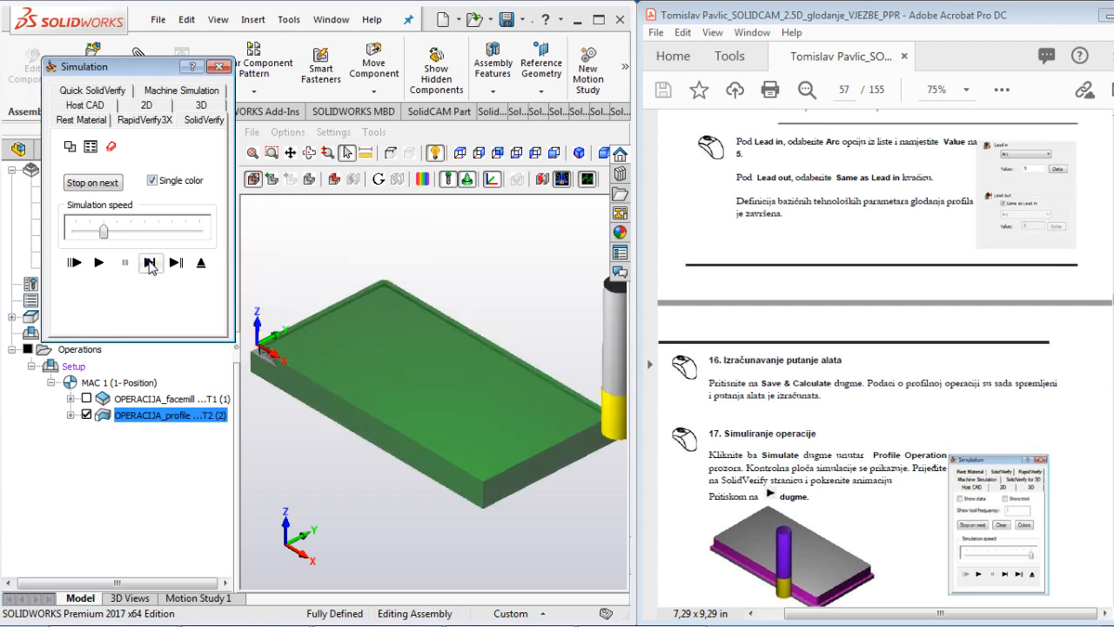
click(150, 263)
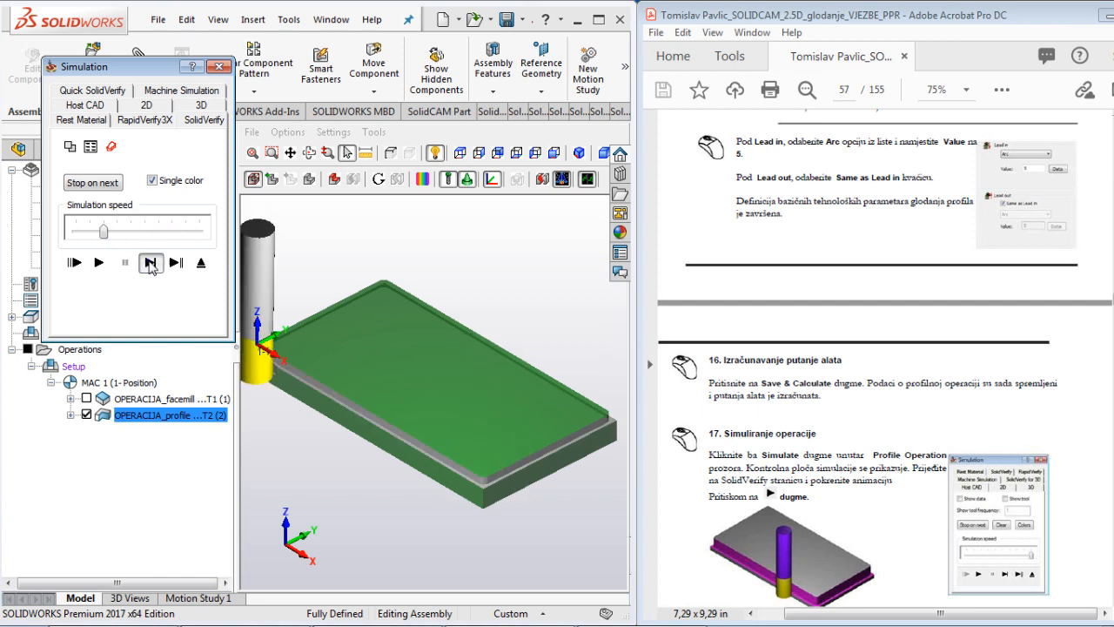
click(150, 266)
click(151, 266)
click(150, 266)
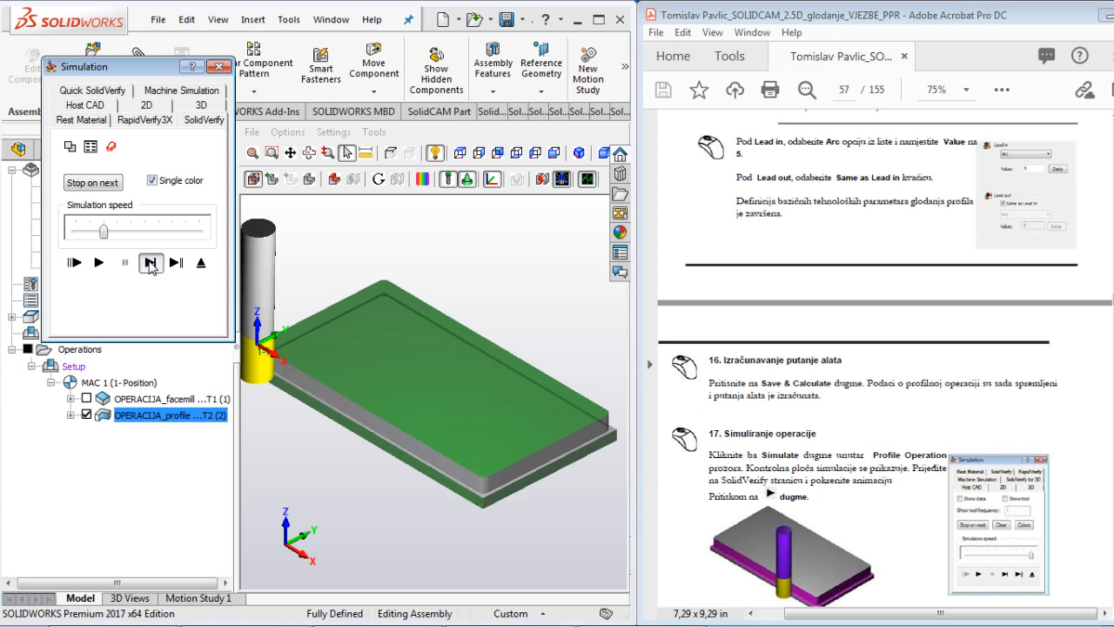
click(151, 265)
click(150, 263)
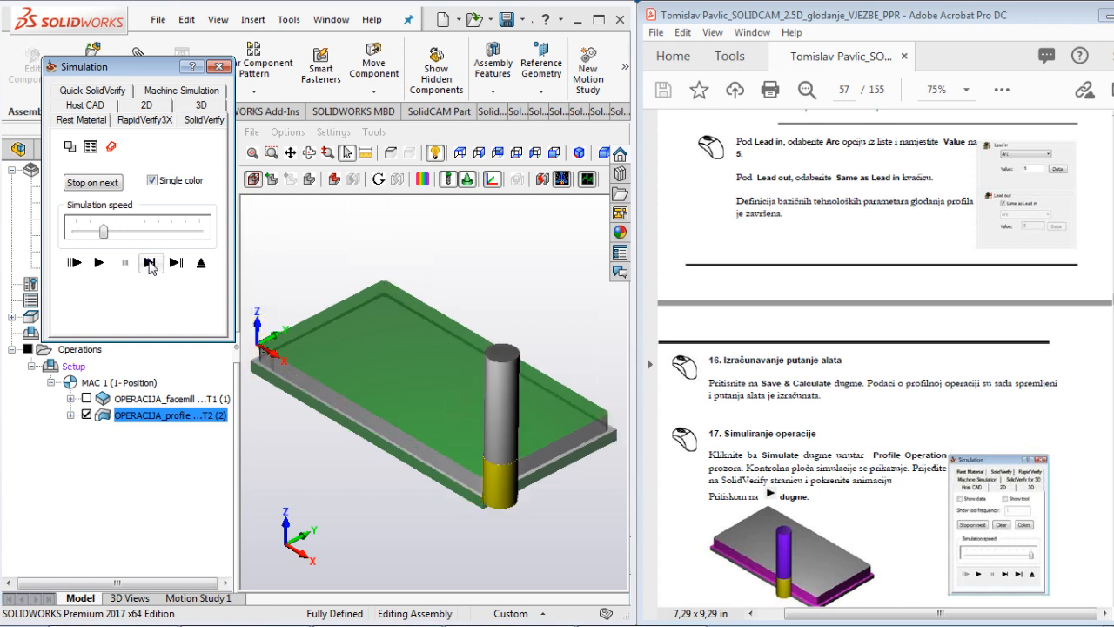
click(150, 264)
click(151, 263)
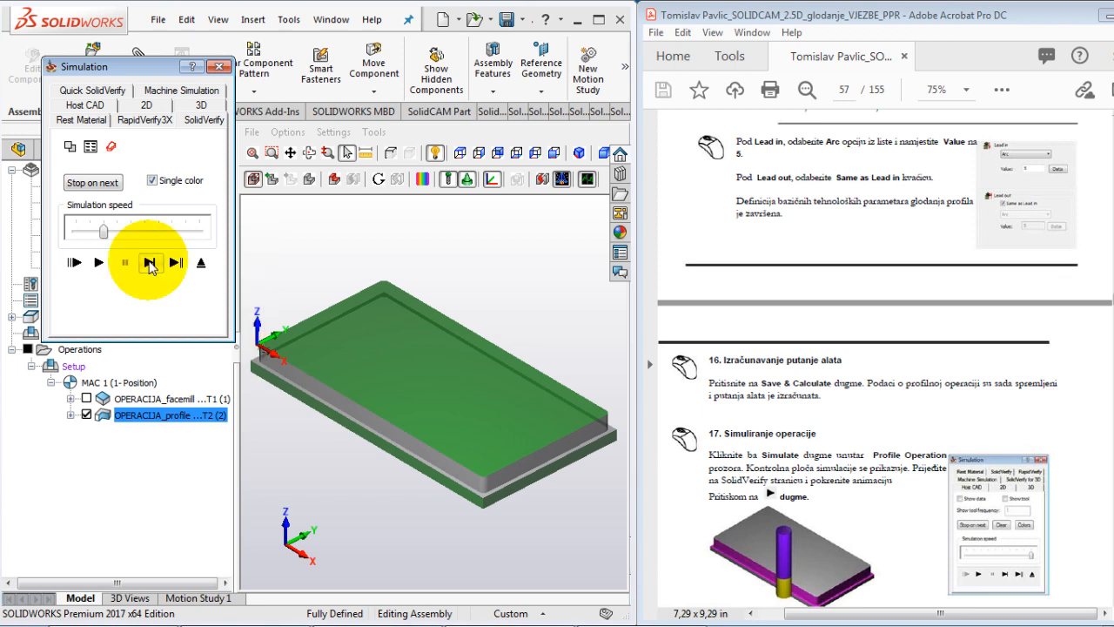
click(151, 266)
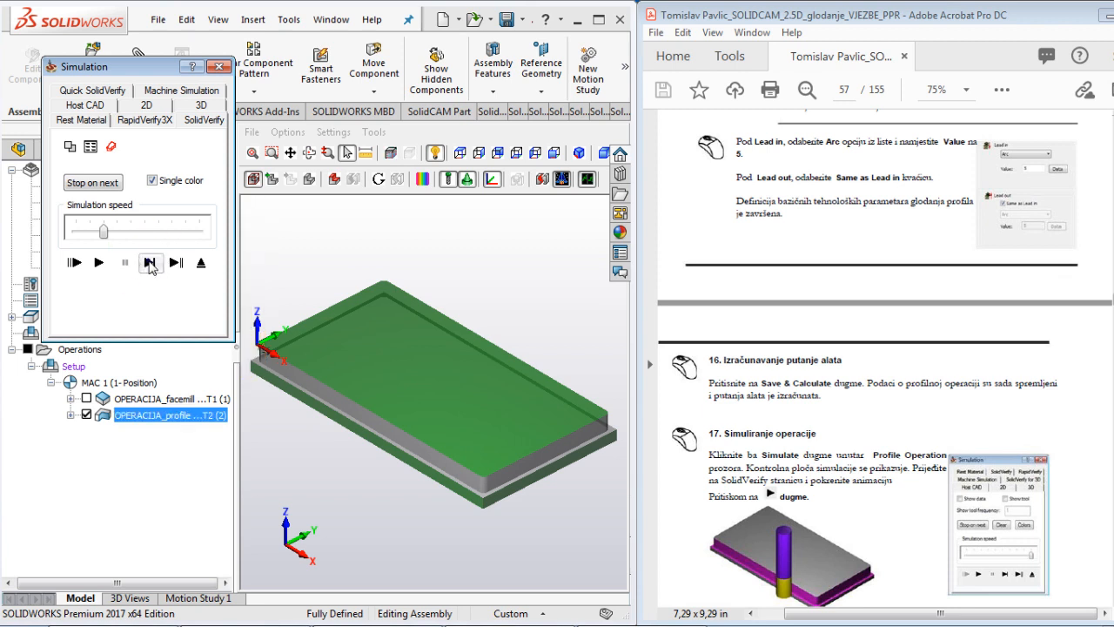
click(150, 264)
click(150, 264)
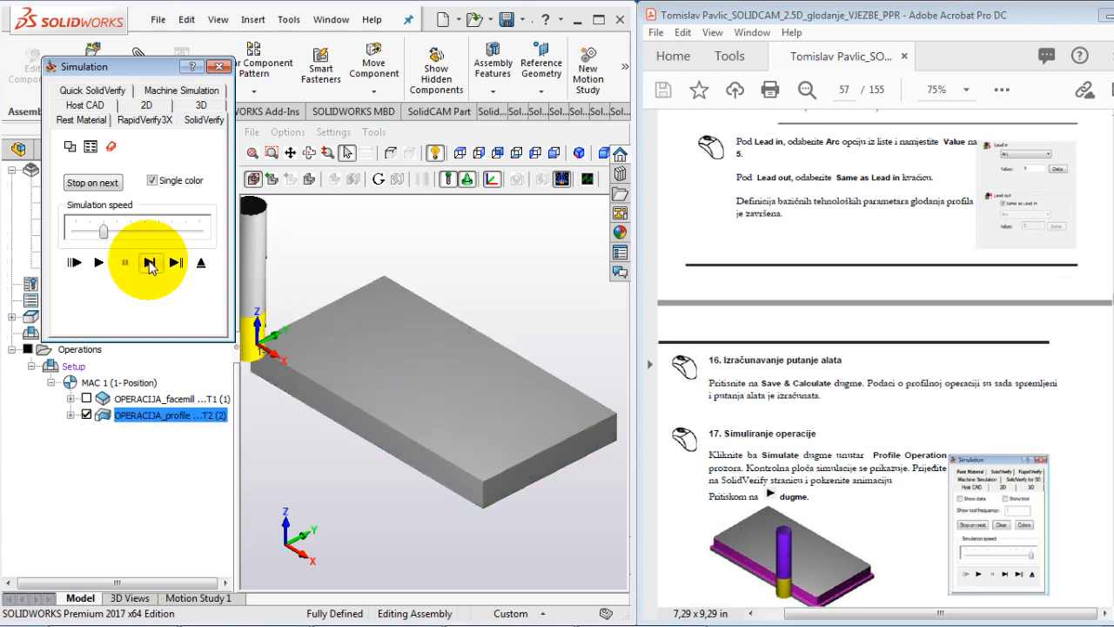
click(196, 268)
Step: Follow the manual from the simulation section to step 18 on adding a pocket operation, and close the profile operation
click(780, 433)
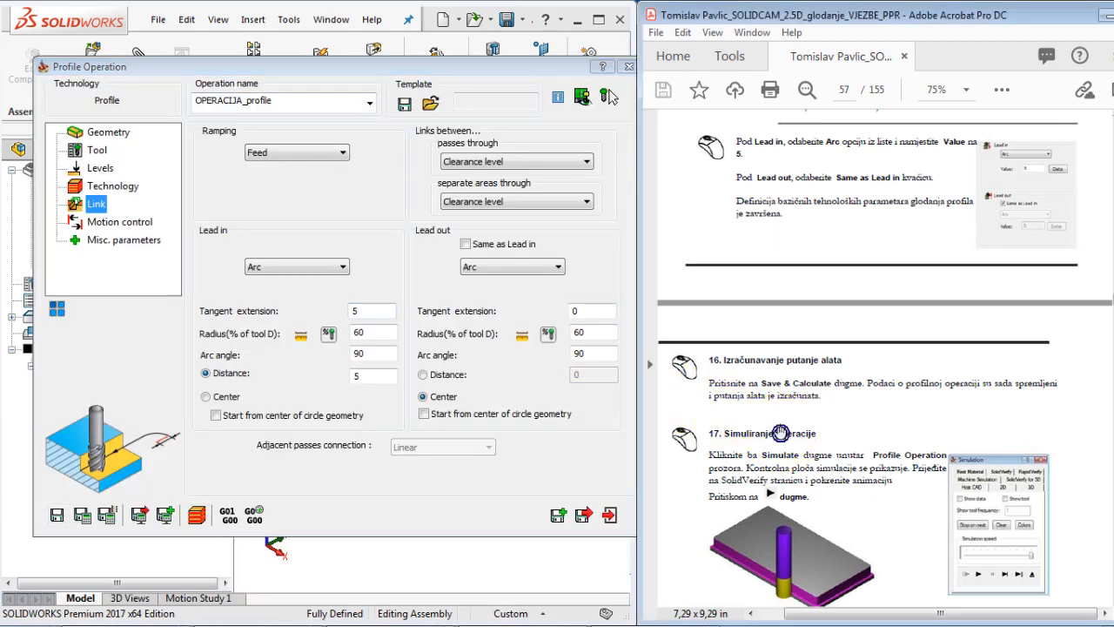
scroll(778, 434, down, 3)
scroll(774, 436, down, 3)
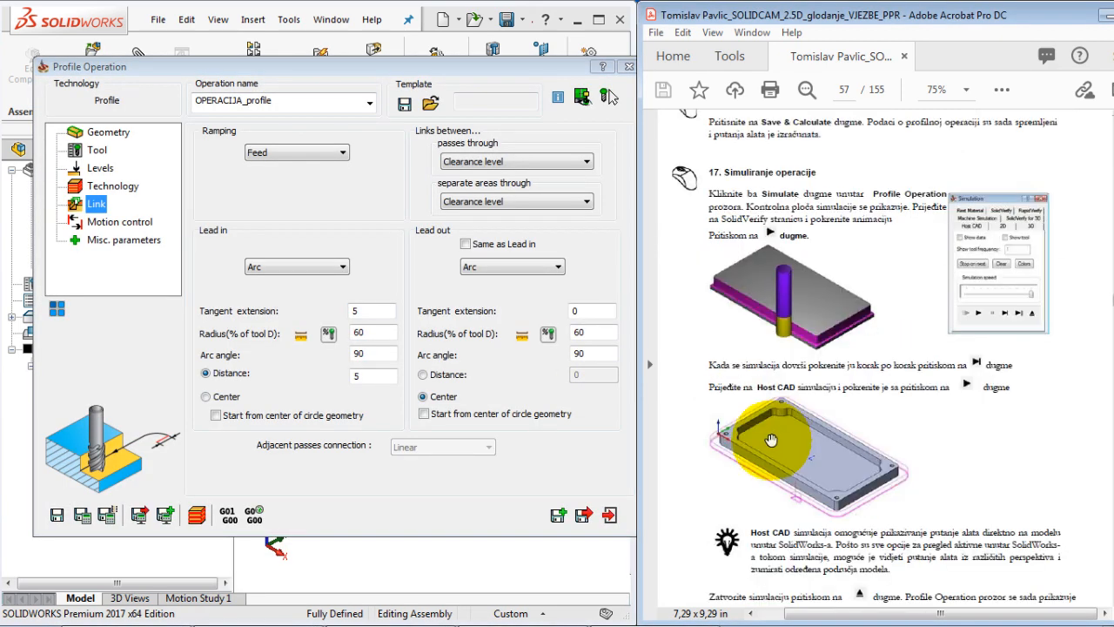
scroll(771, 440, down, 3)
scroll(776, 448, down, 3)
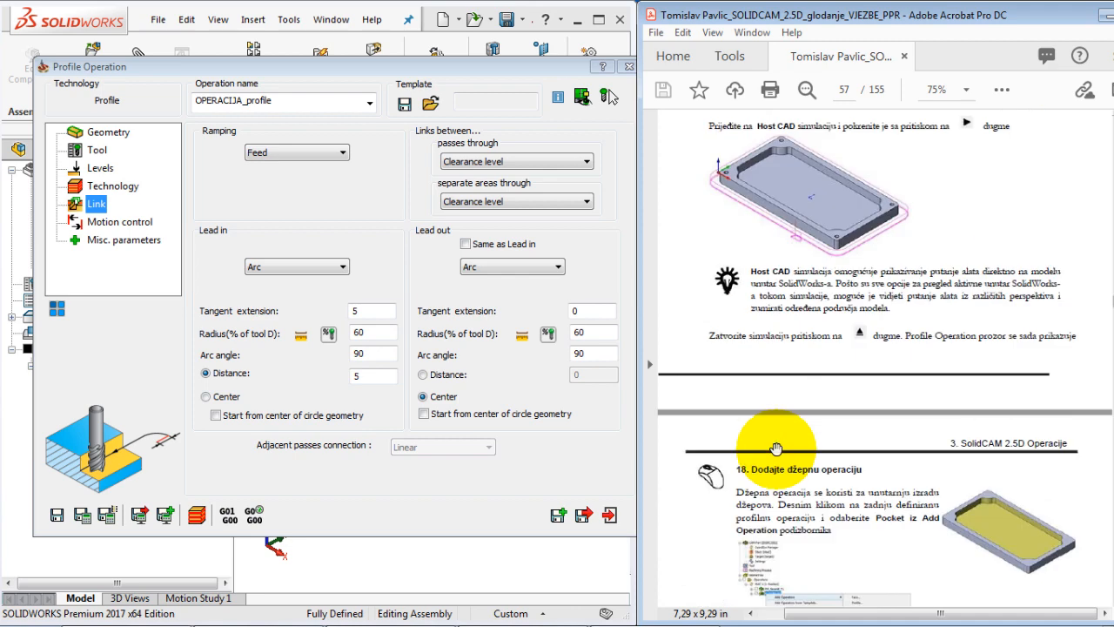
drag(801, 506, 771, 167)
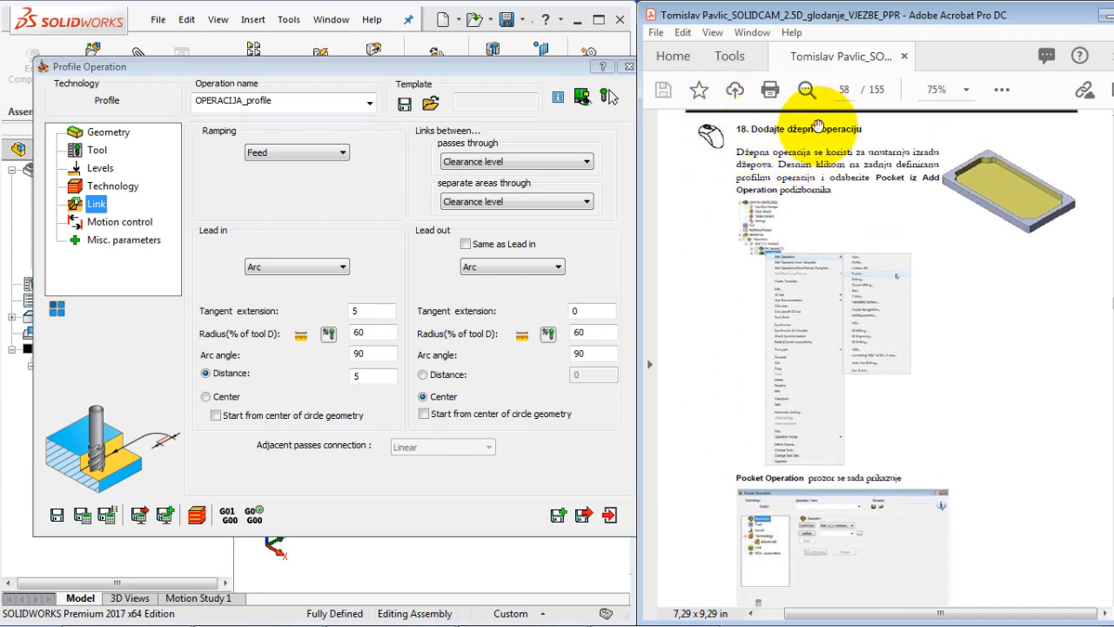
click(555, 68)
click(629, 67)
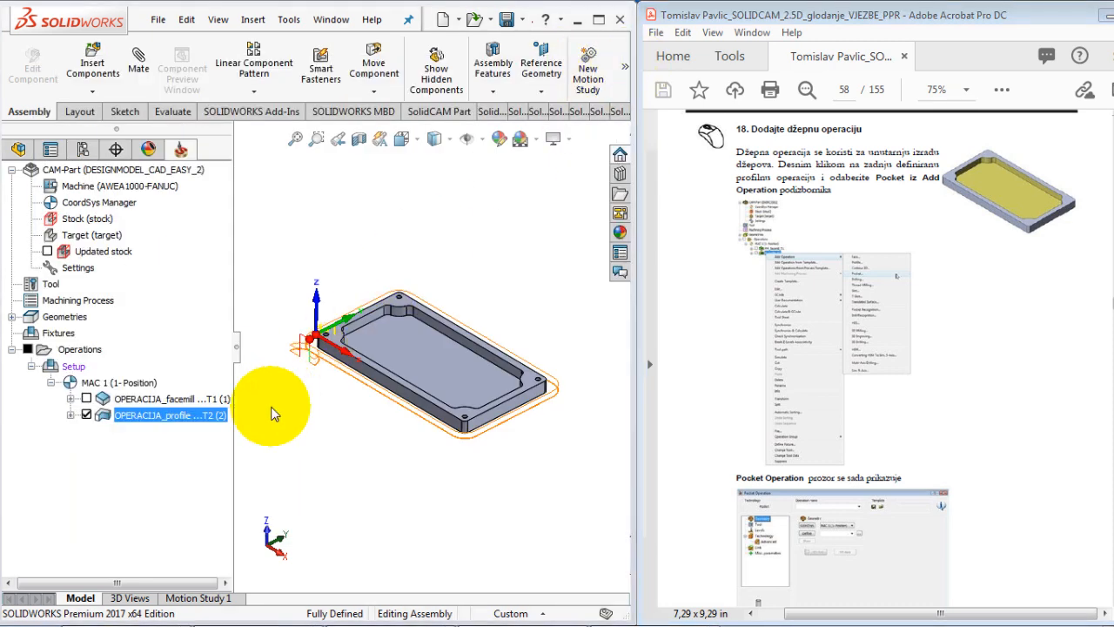
Step: Turn off the toolpath display of both the facemill and the profile operation
click(86, 397)
click(86, 415)
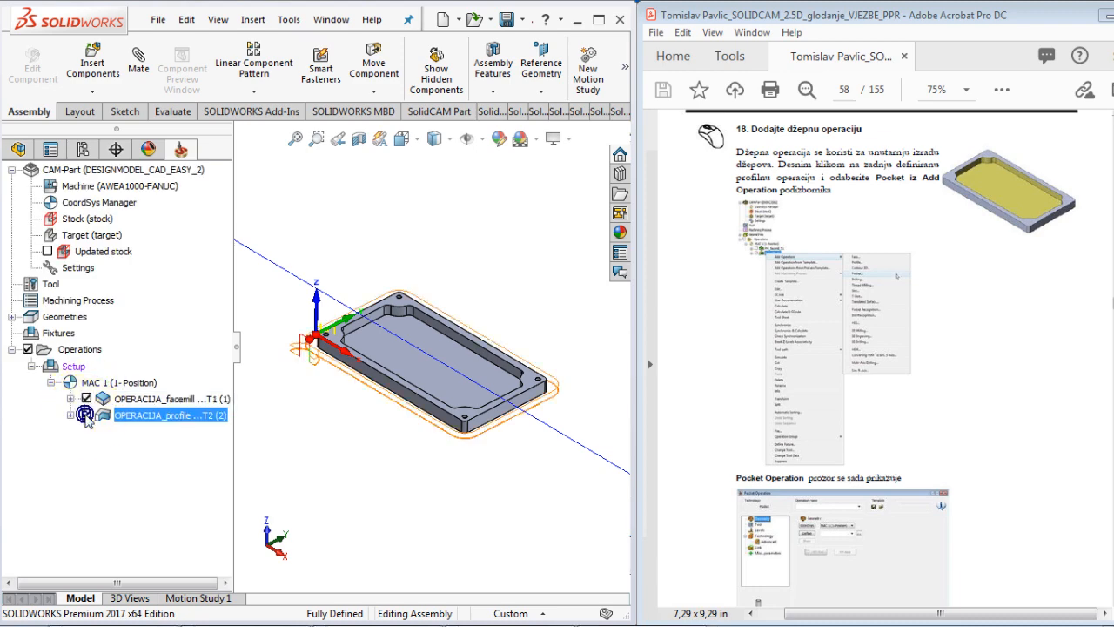
click(86, 399)
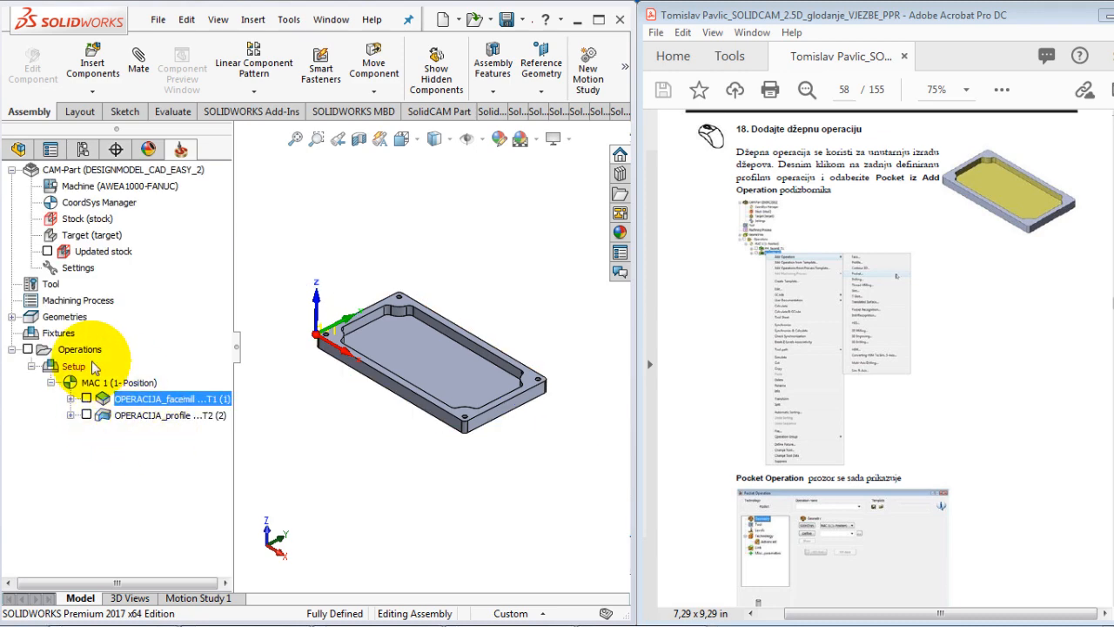
Step: Add a Pocket milling operation to the operations and name it OPERACIJA_pocket
click(84, 350)
right_click(84, 353)
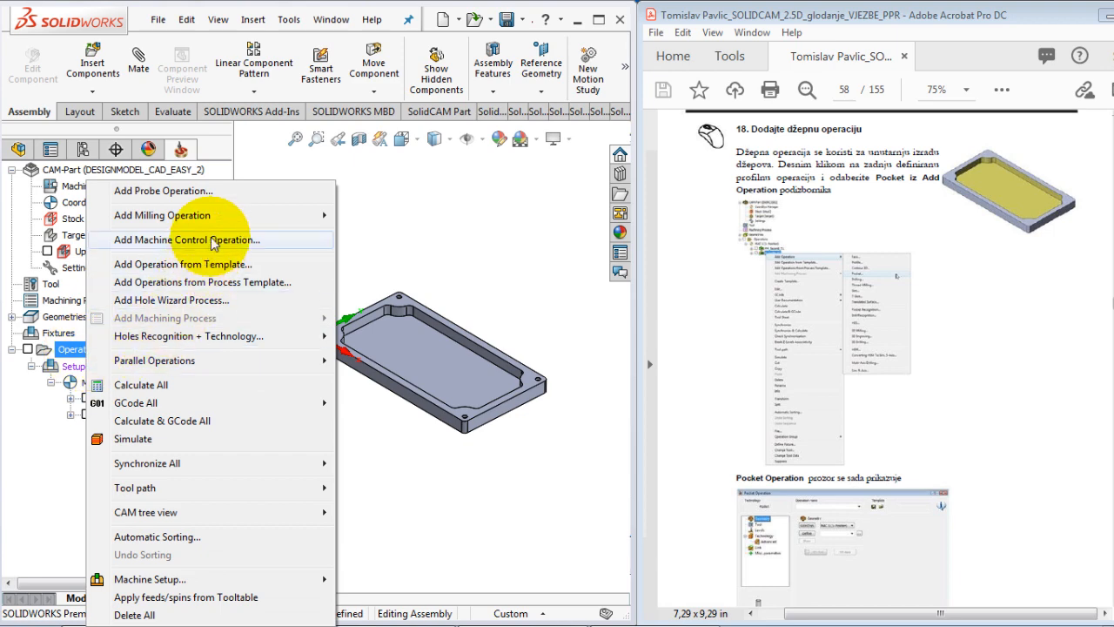
mouse_move(220, 215)
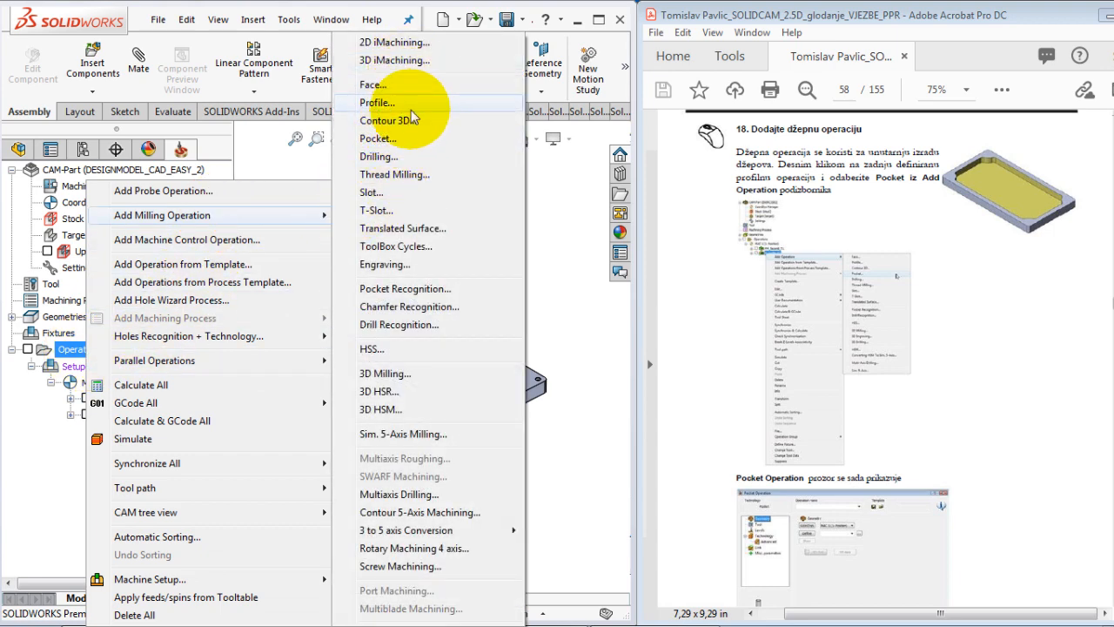
click(398, 139)
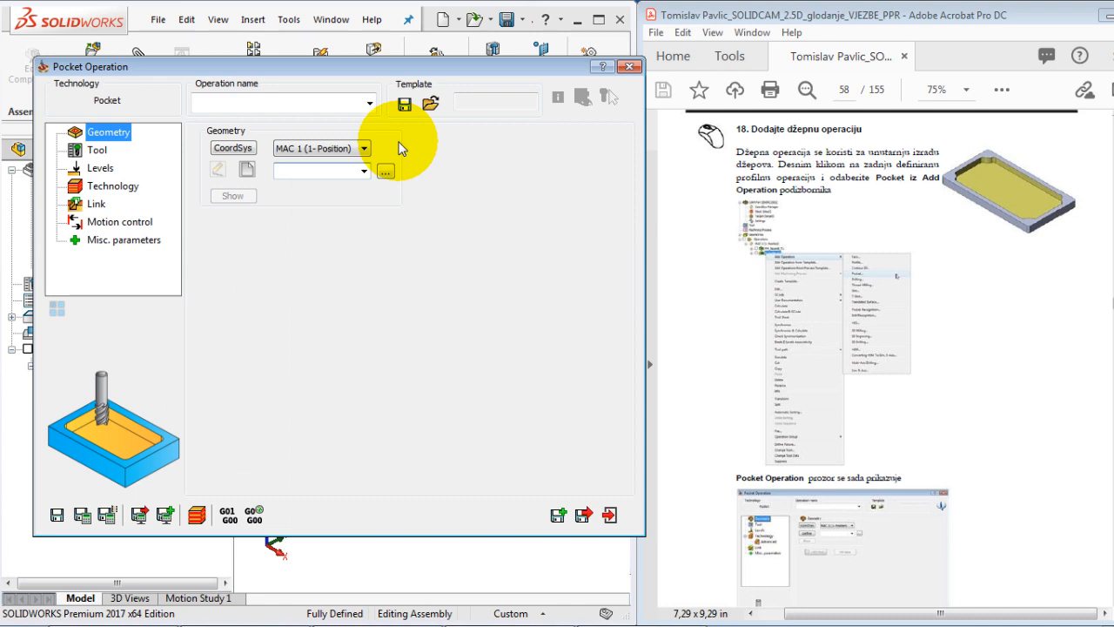
click(292, 102)
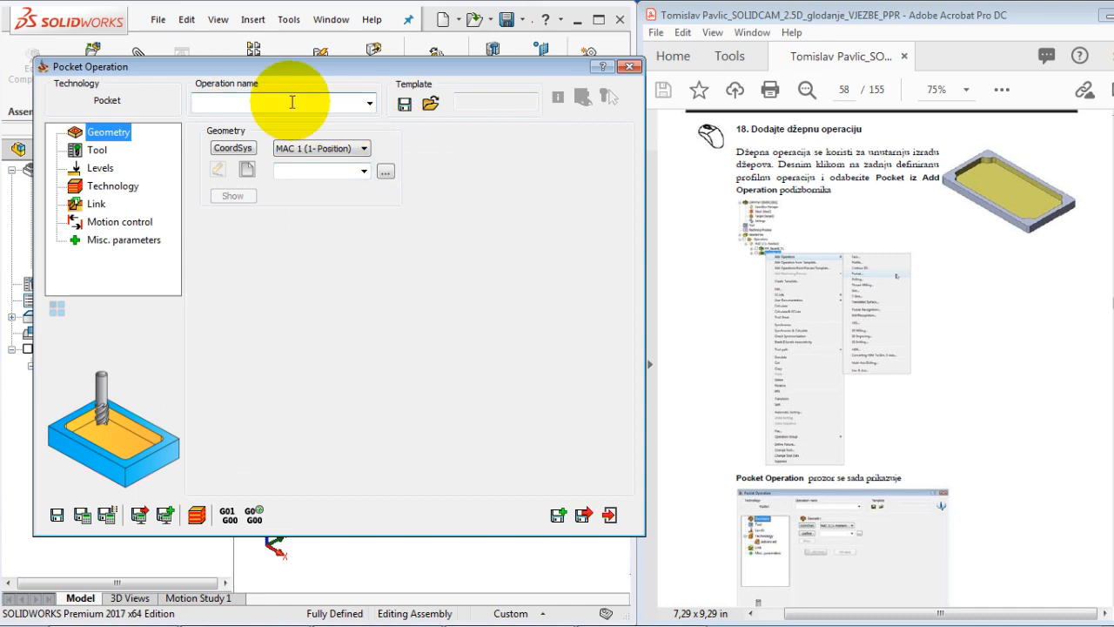
text(OPERACIJA_pocket)
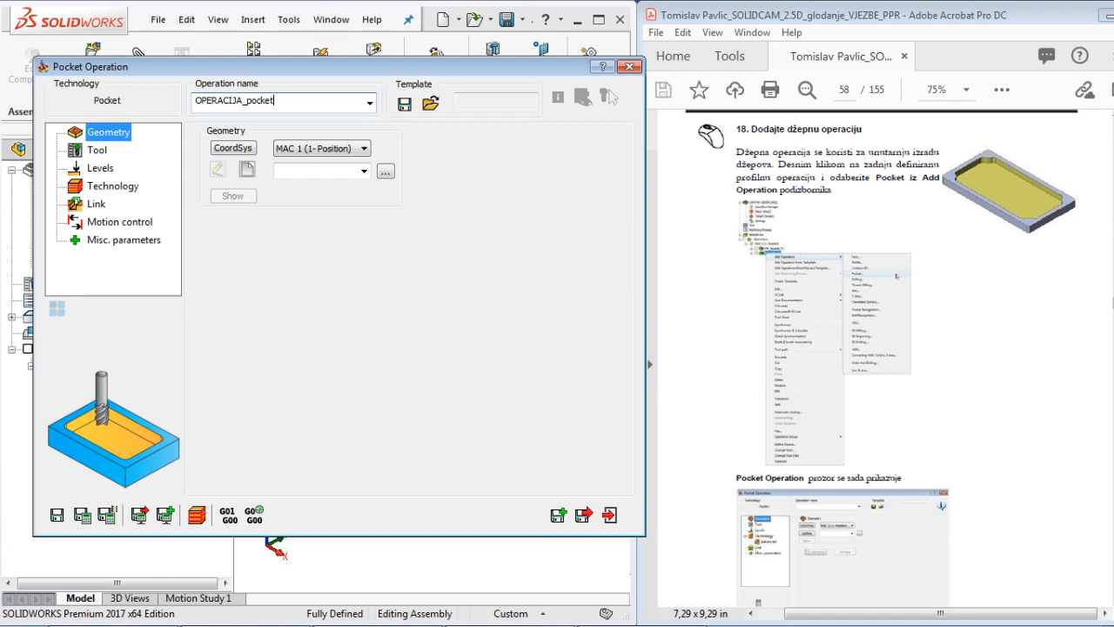
Step: Examine the manual's instructions on the Pocket Operation window, the geometry definition in step 19 and the tool definition in step 20
drag(927, 258, 917, 195)
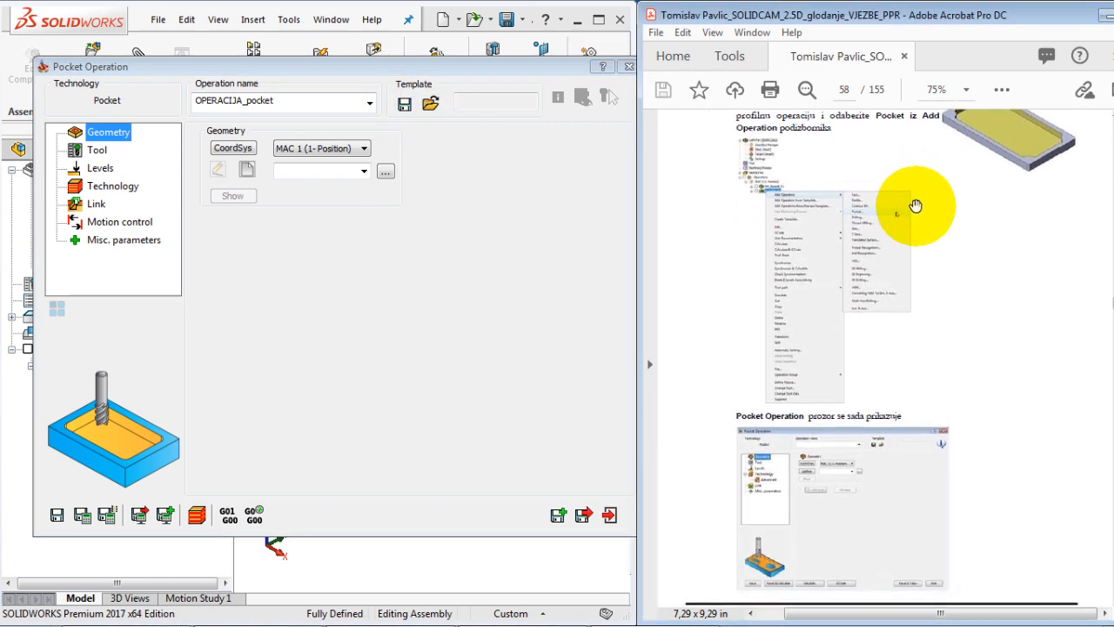
drag(887, 345, 861, 226)
drag(886, 400, 880, 258)
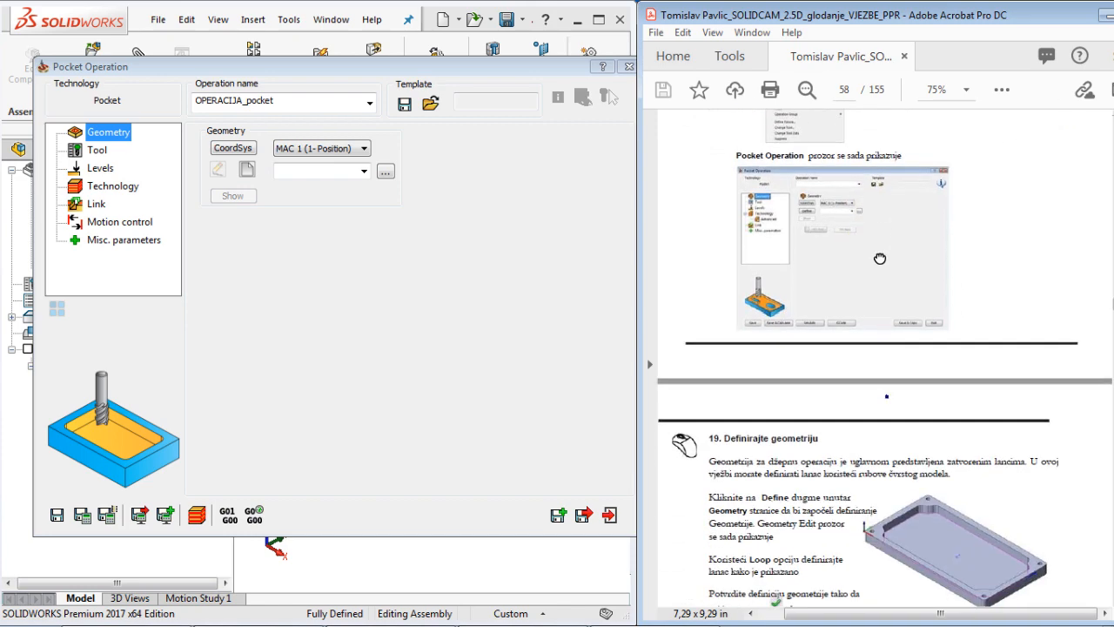
drag(920, 388, 918, 348)
drag(933, 446, 931, 371)
drag(913, 413, 913, 351)
drag(903, 480, 891, 328)
drag(900, 507, 898, 476)
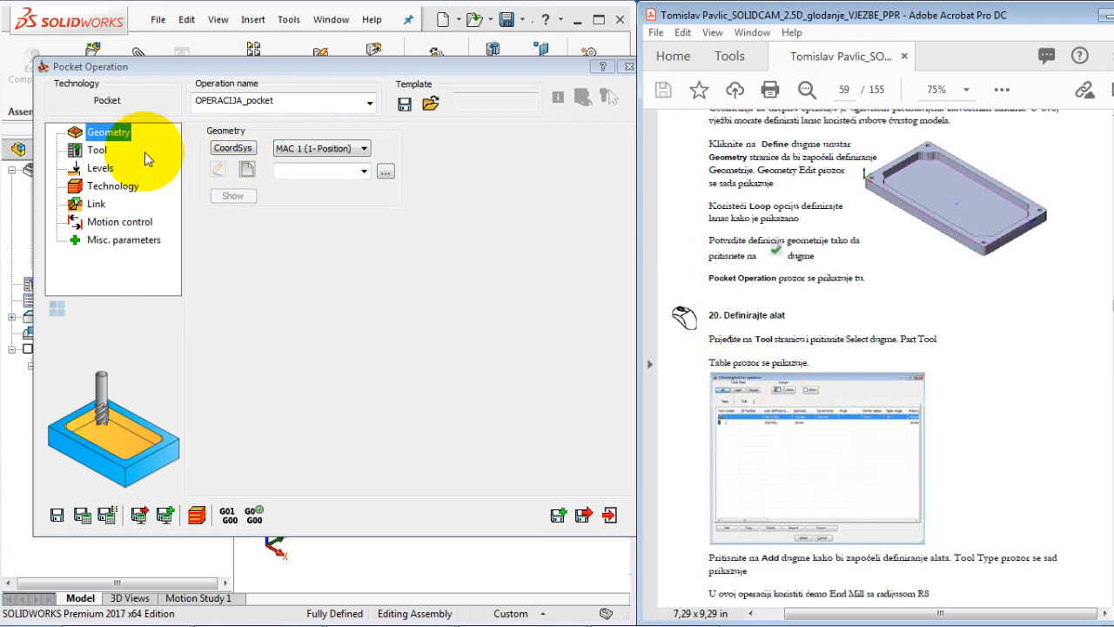
Step: Define the pocket's inner contour as a new closed-chain geometry, accept it and show it on the model
click(248, 172)
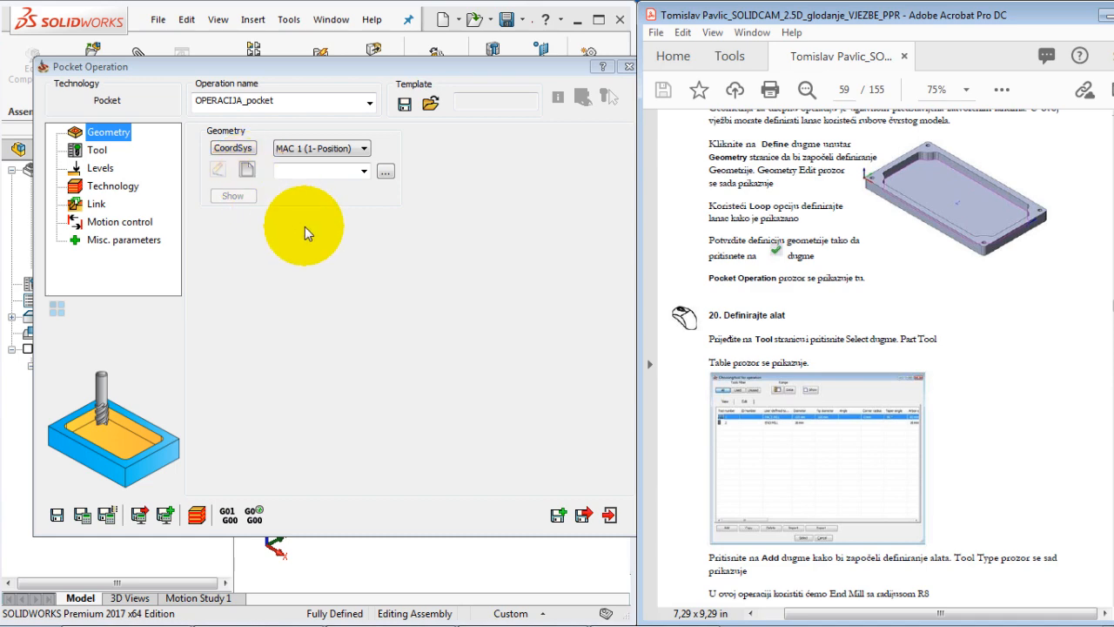
click(249, 170)
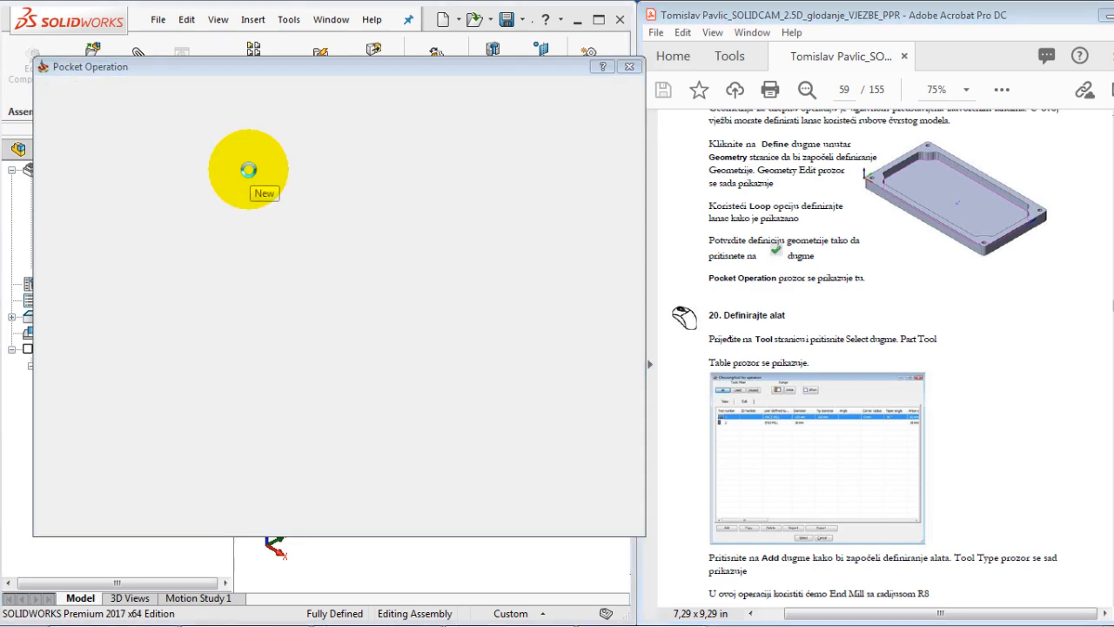
scroll(420, 327, down, 3)
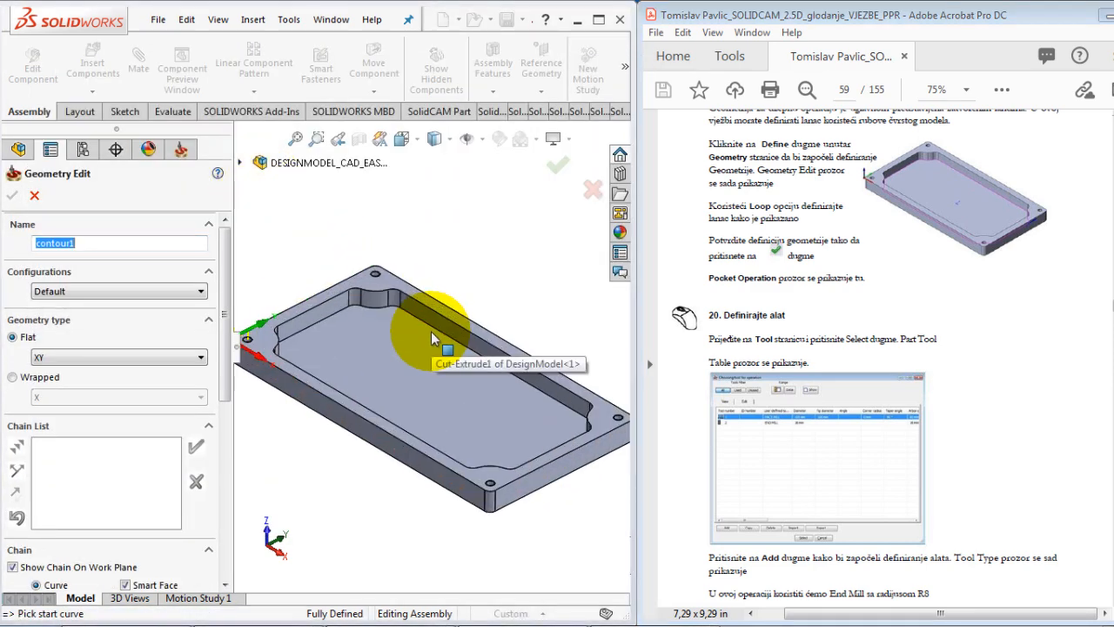
click(433, 334)
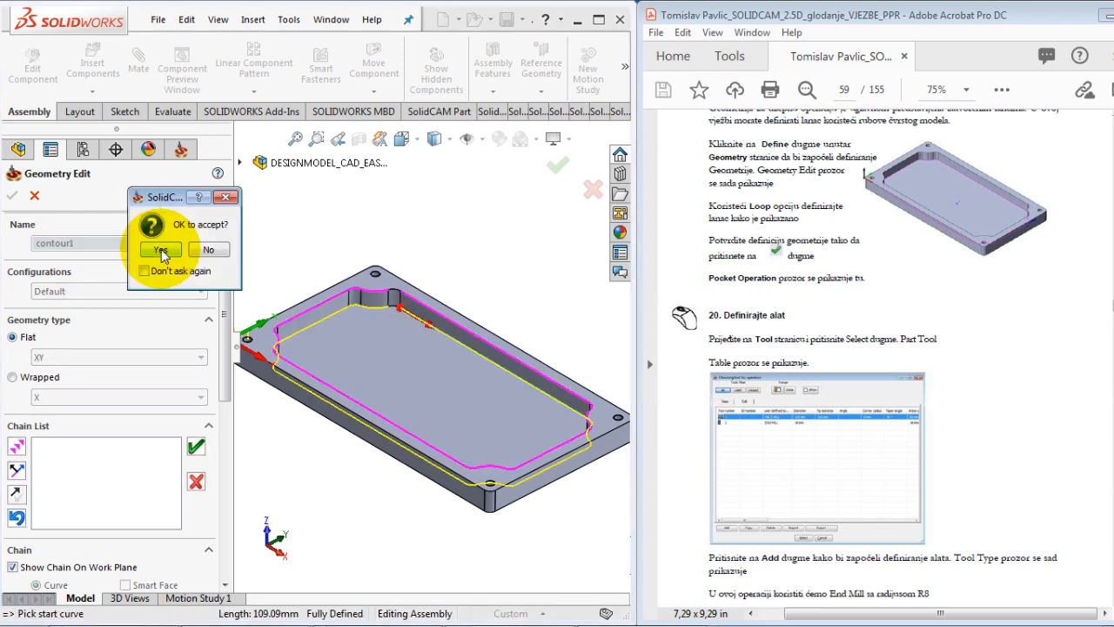
click(825, 428)
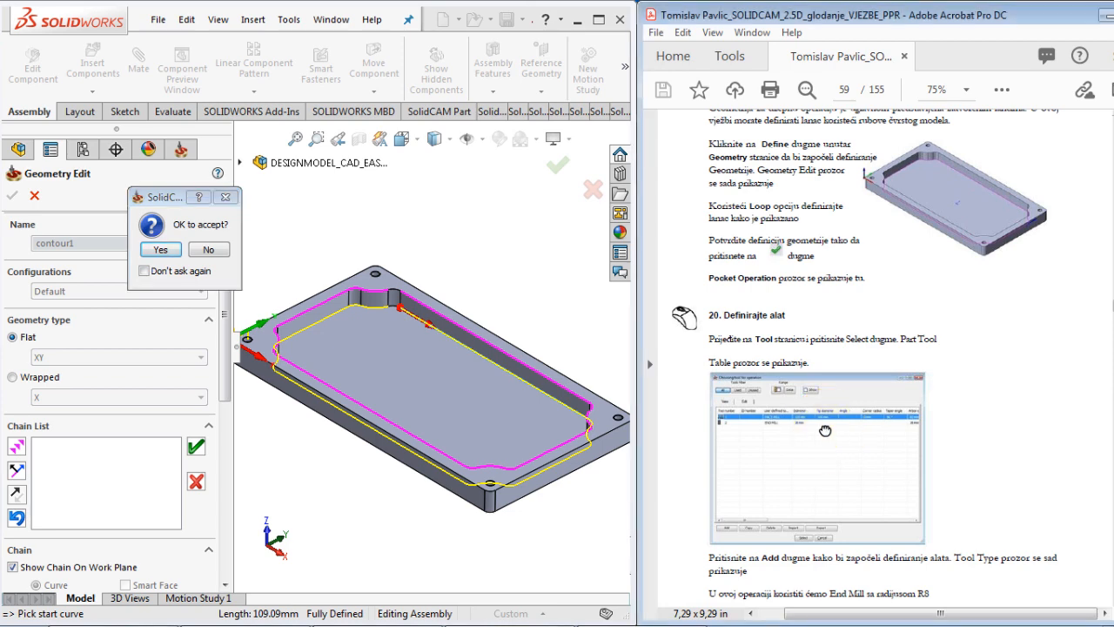
scroll(825, 428, down, 10)
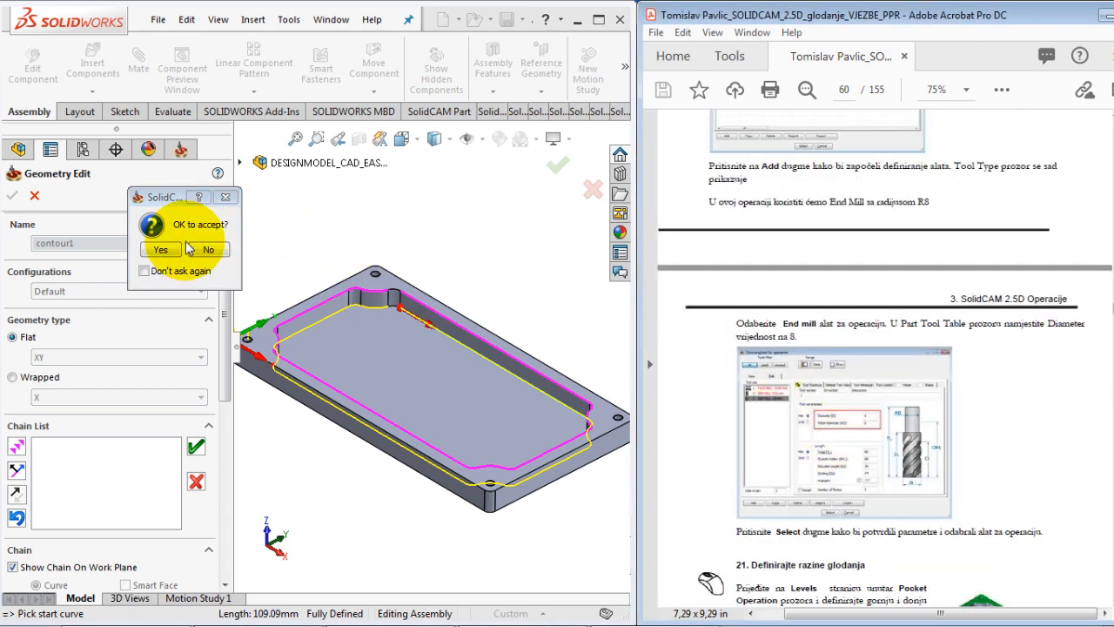
click(162, 250)
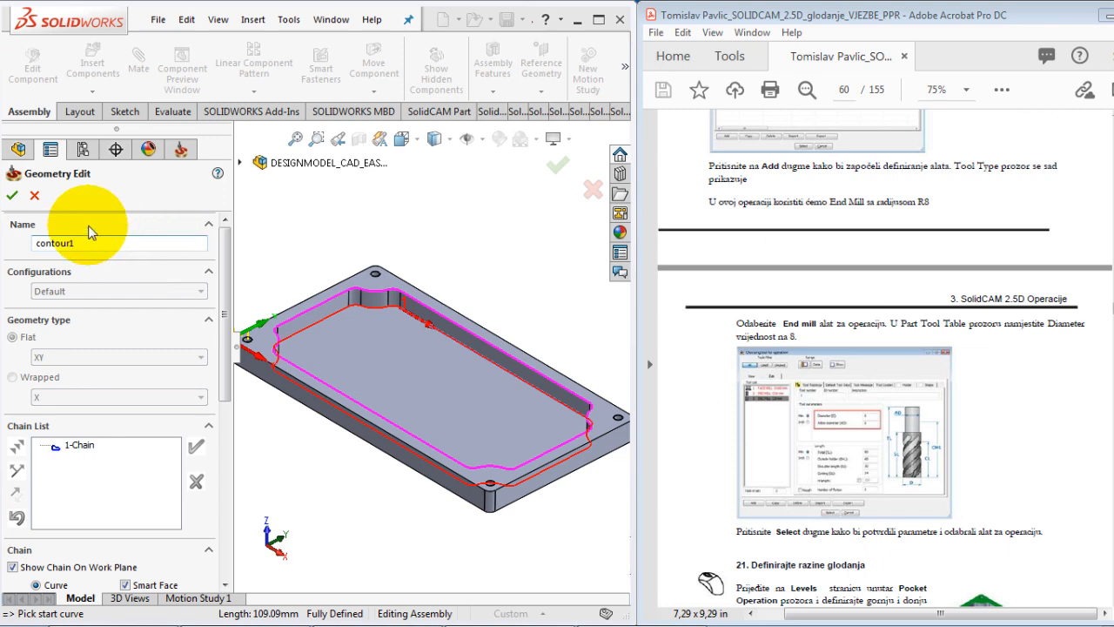
click(12, 197)
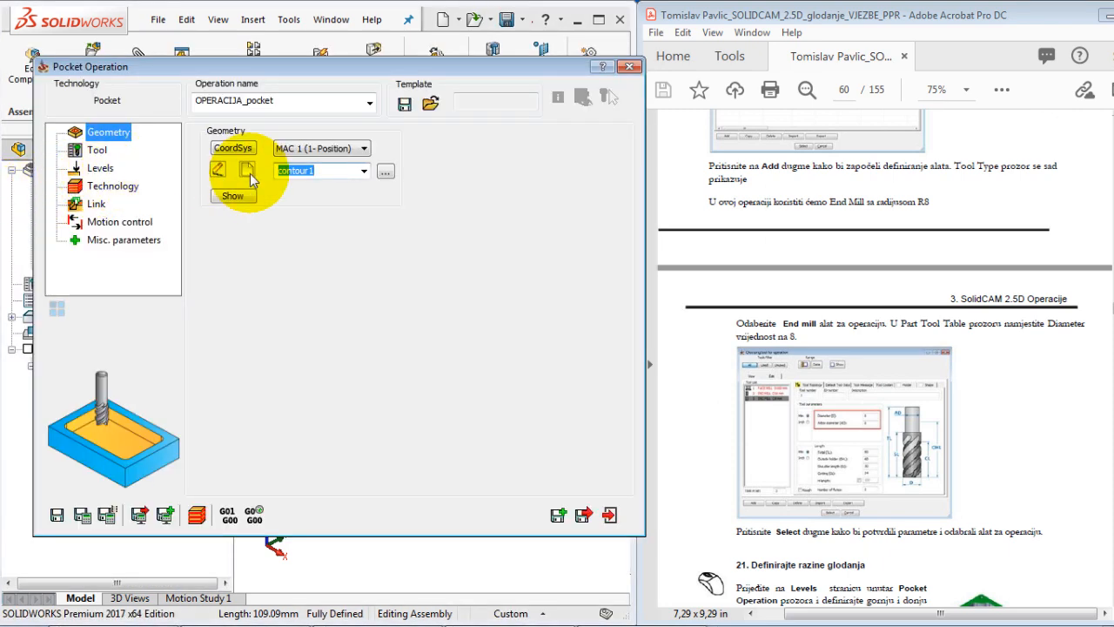
click(236, 198)
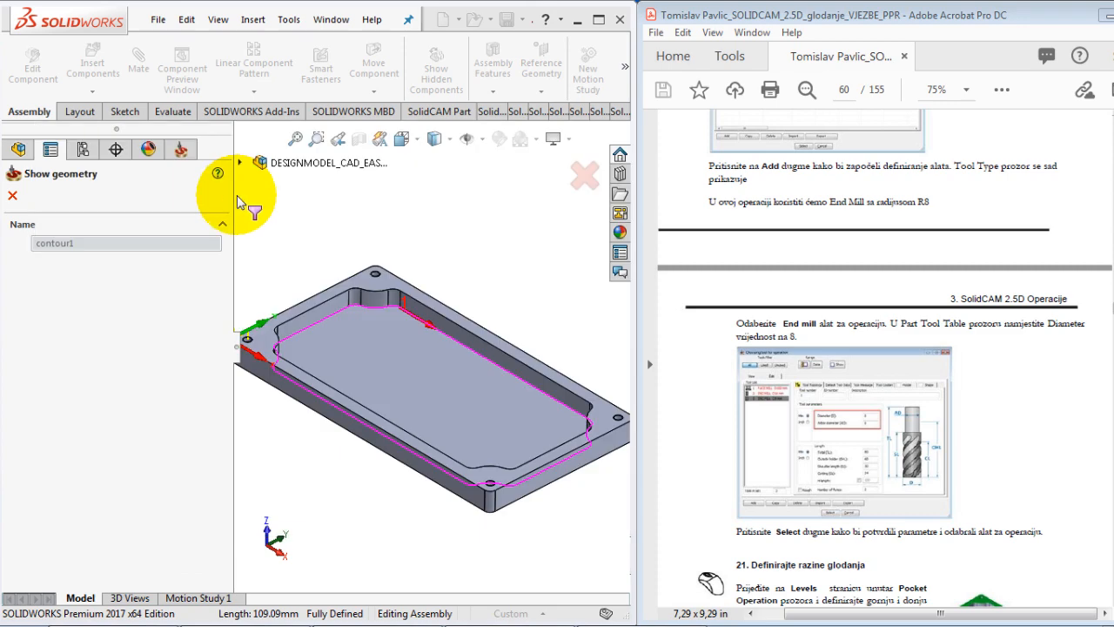
click(13, 196)
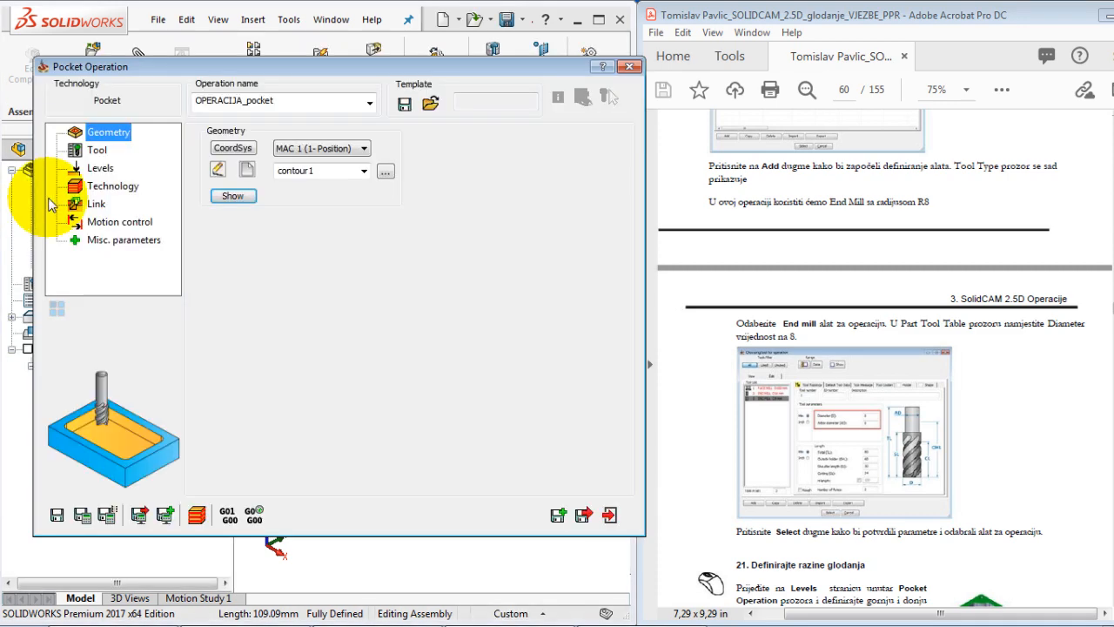
Step: Add a new end mill to the tool table for the pocket operation and open its diameter for editing
click(99, 152)
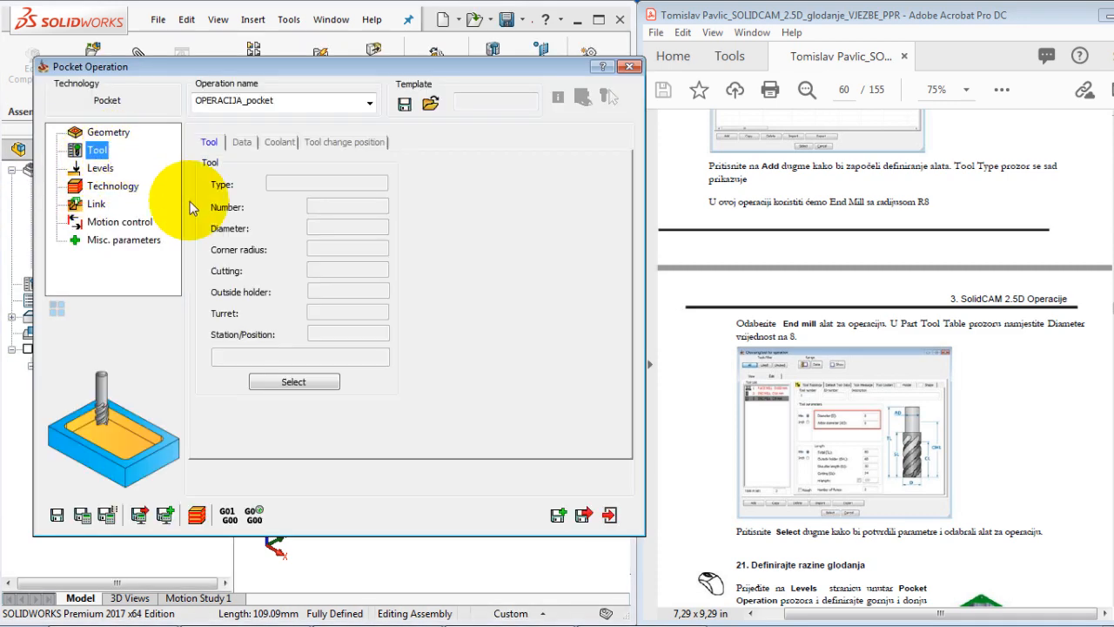
click(294, 382)
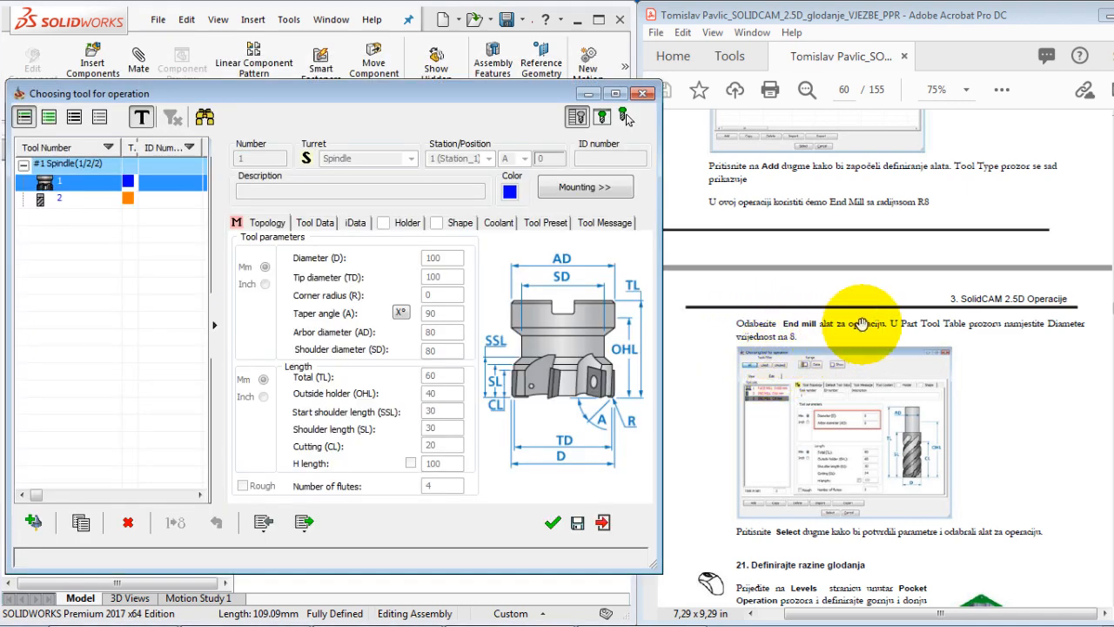
drag(784, 467, 782, 340)
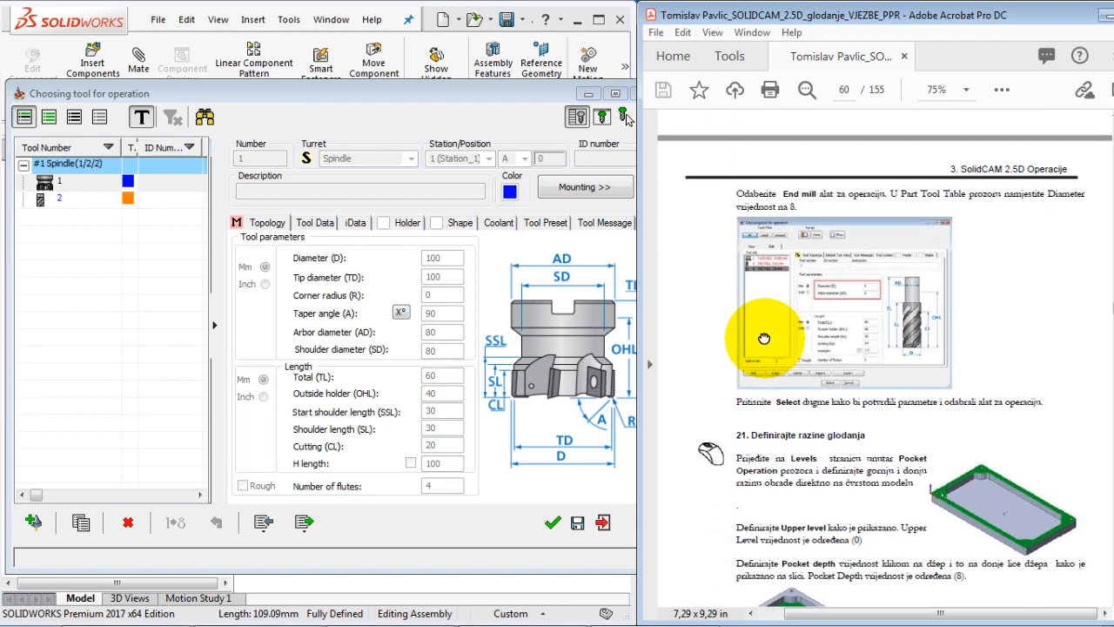
click(33, 521)
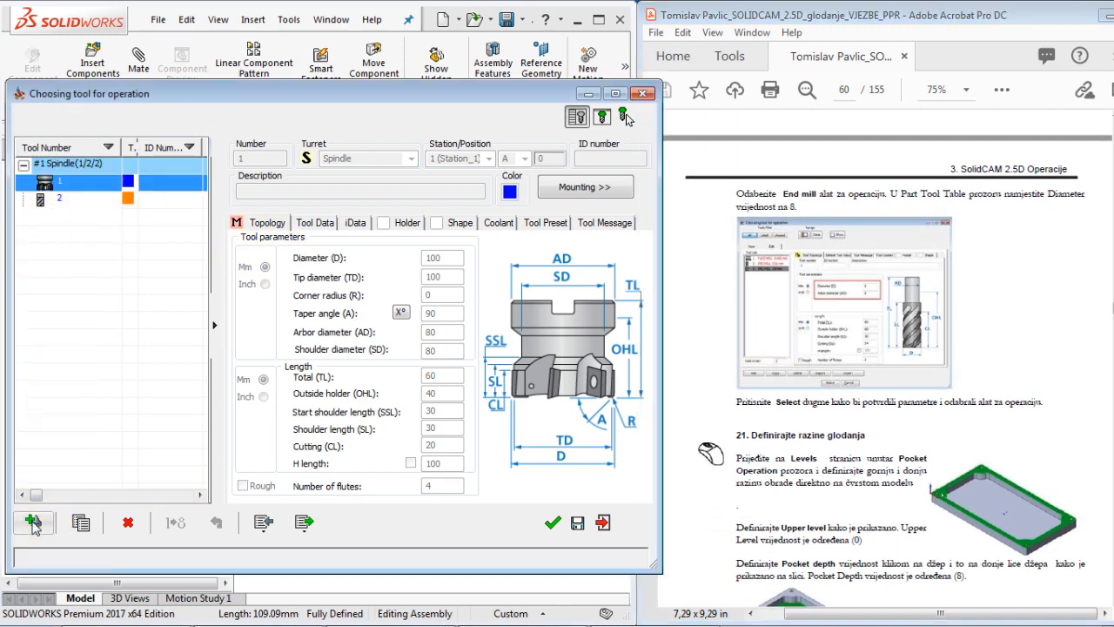
click(243, 185)
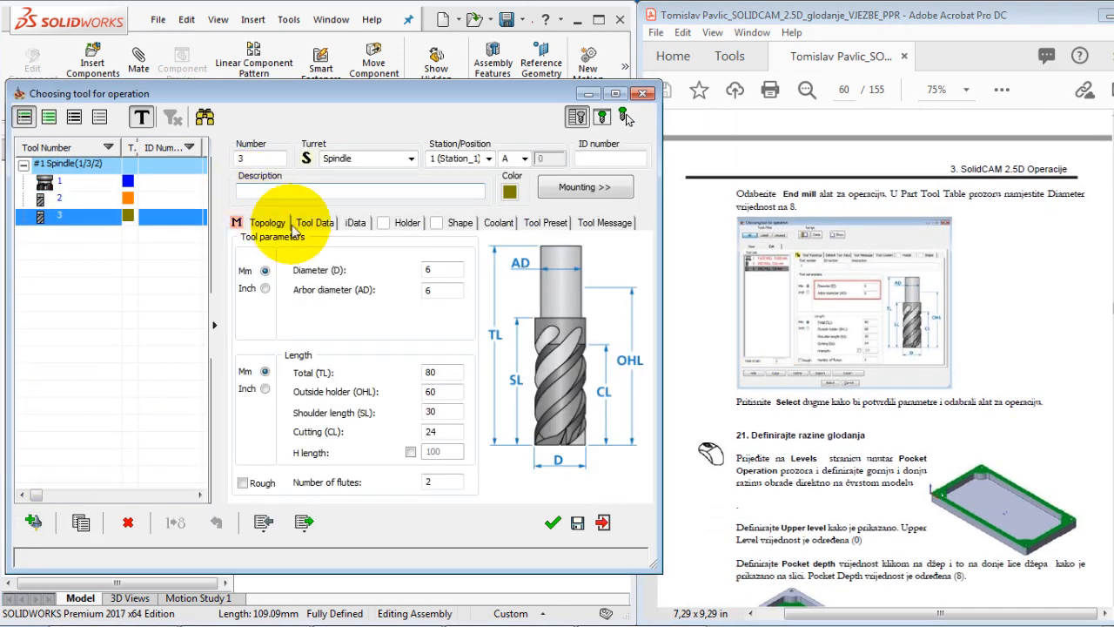
click(428, 271)
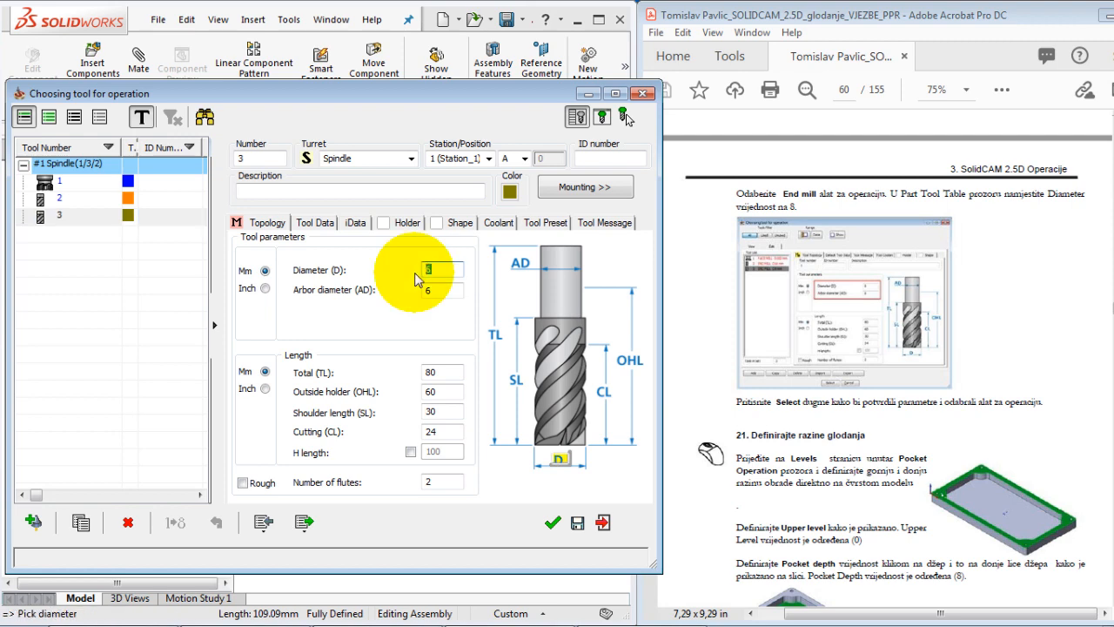
Step: Set the new end mill's diameter and arbor diameter to 8 mm and assign the tool to the pocket operation
text(8)
click(438, 289)
text(8)
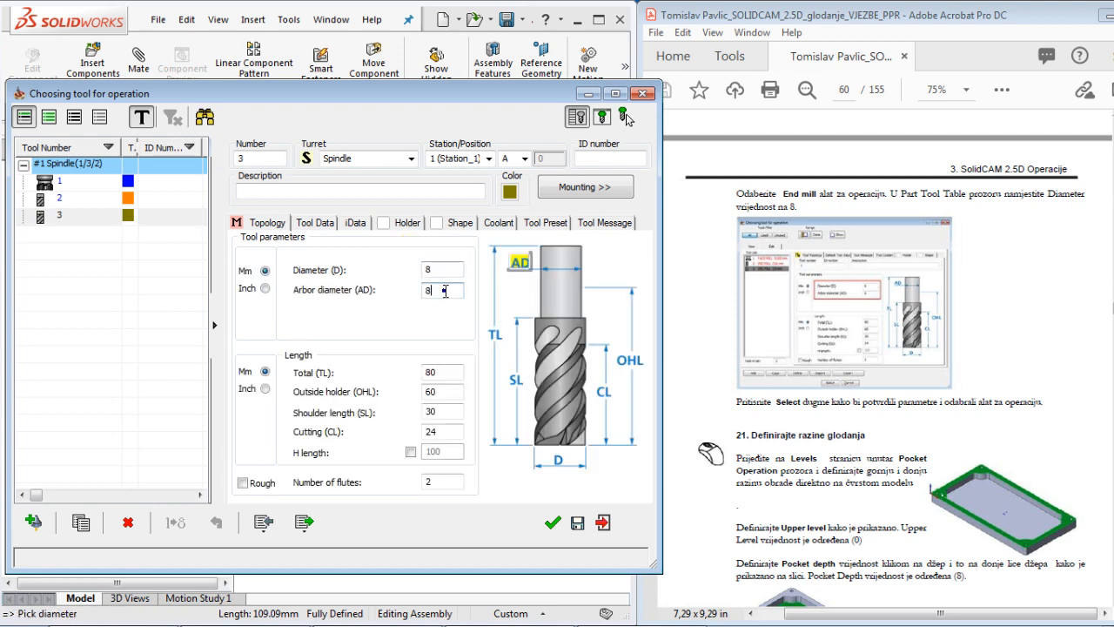
click(554, 522)
Step: Check the end mill's 3D preview and its parameters in the tool table, and confirm tool 3 for the operation
click(99, 420)
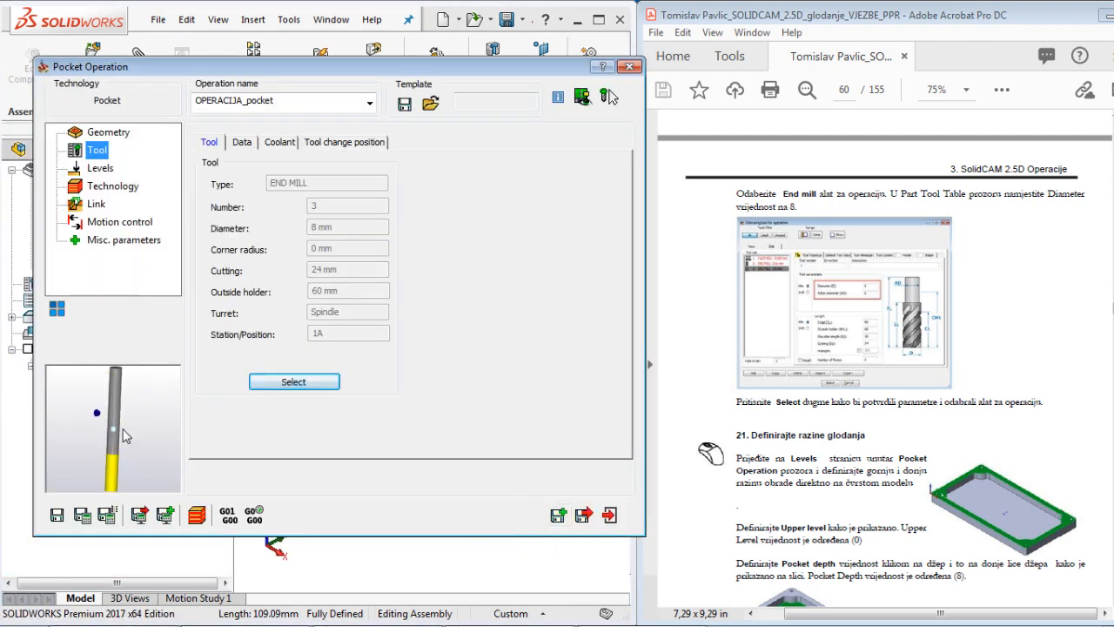
mouse_move(124, 435)
mouse_down()
mouse_move(104, 439)
mouse_move(122, 425)
mouse_up()
click(293, 381)
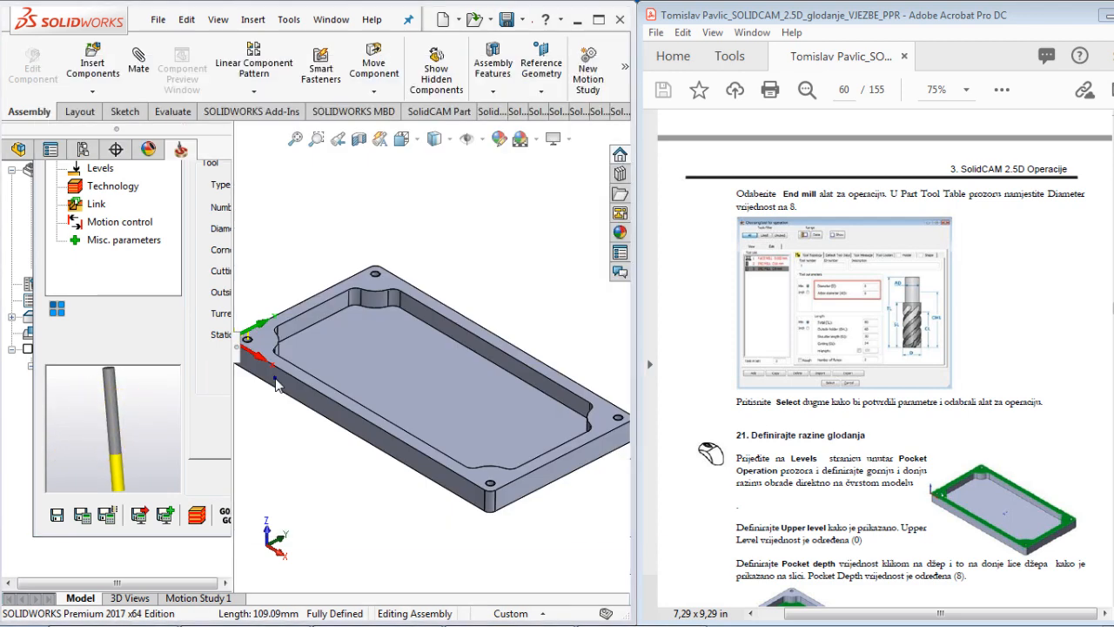
click(277, 385)
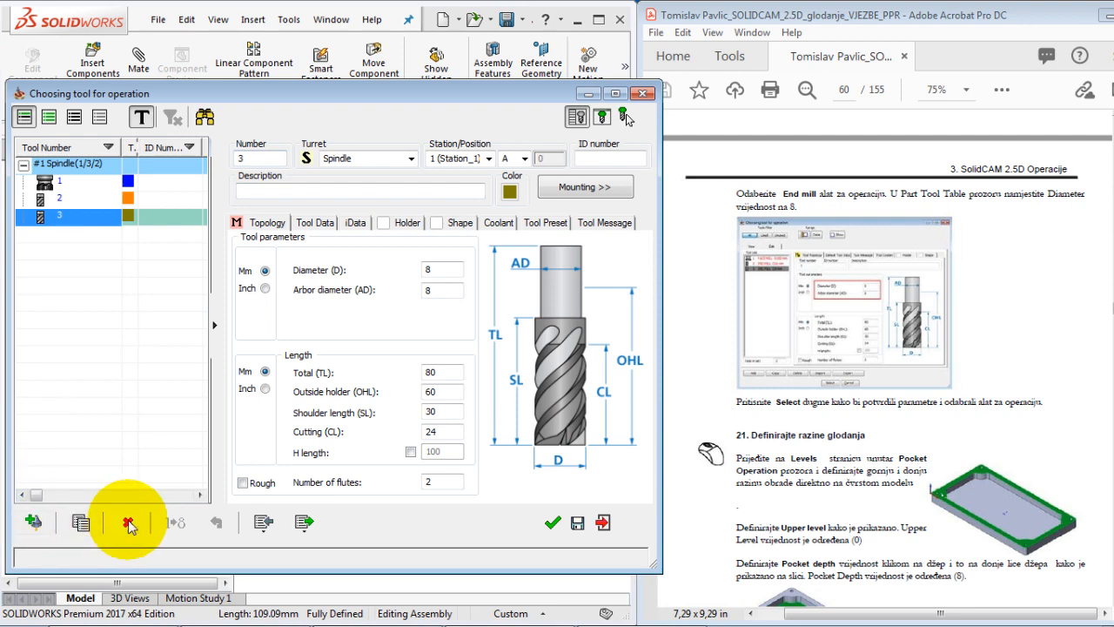
click(551, 522)
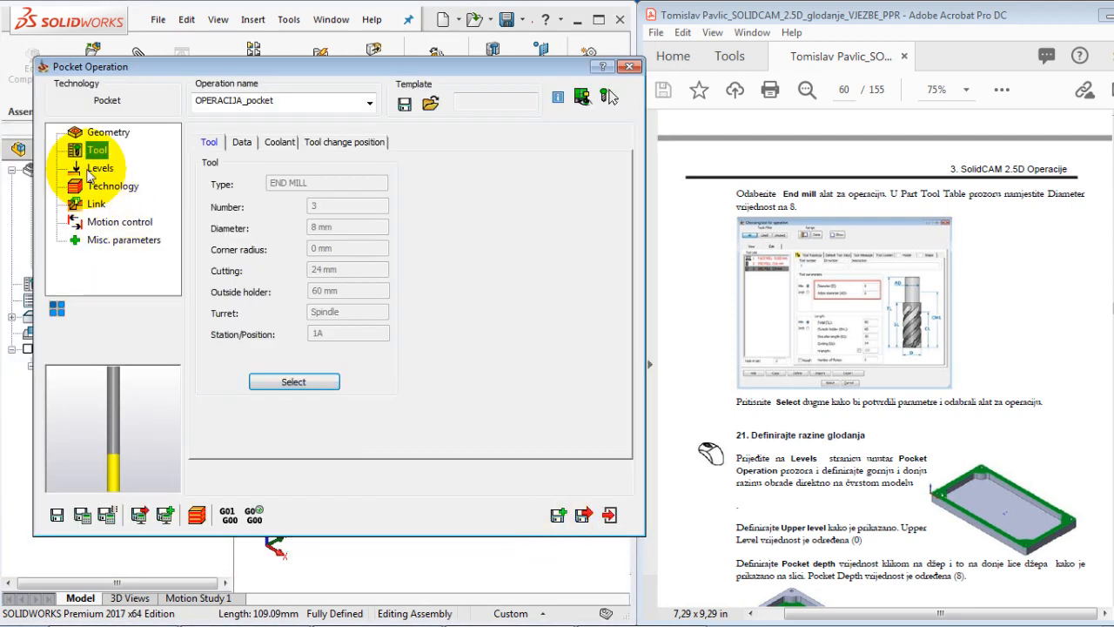
Step: Read section 21 of the PDF manual in Adobe Acrobat about defining the milling levels
click(787, 423)
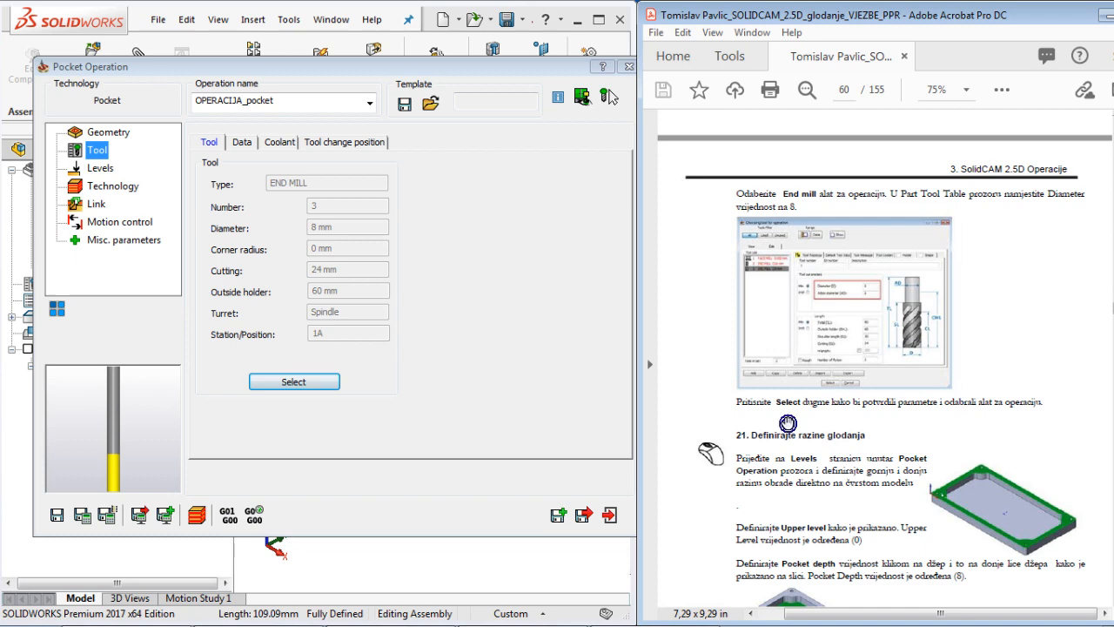
click(982, 198)
drag(983, 199, 973, 217)
drag(1003, 377, 963, 240)
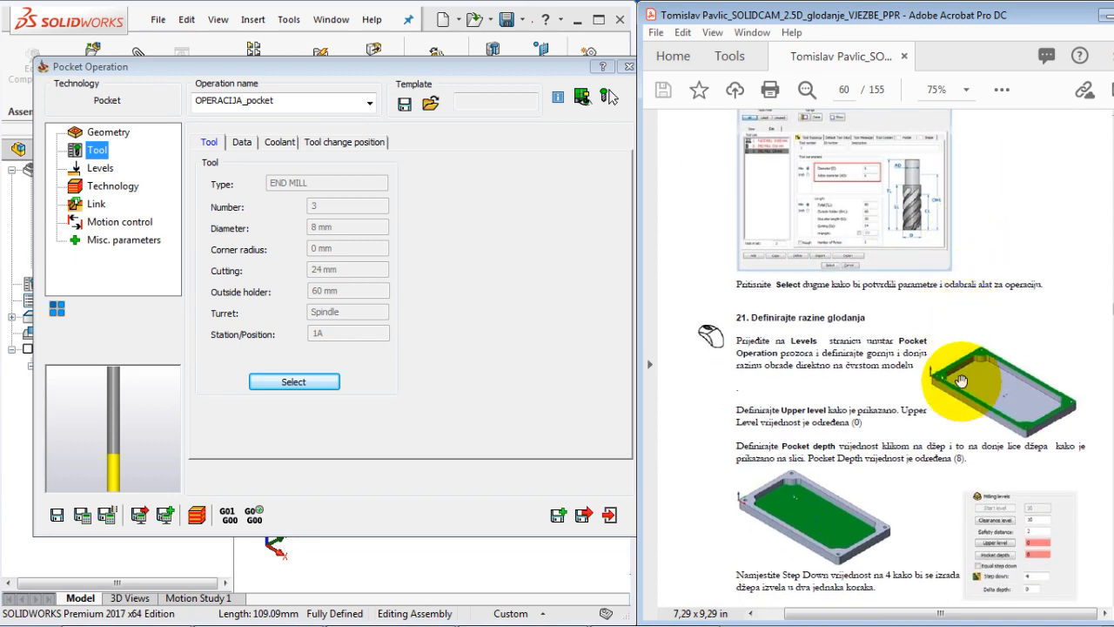
drag(961, 410, 929, 212)
drag(937, 393, 922, 300)
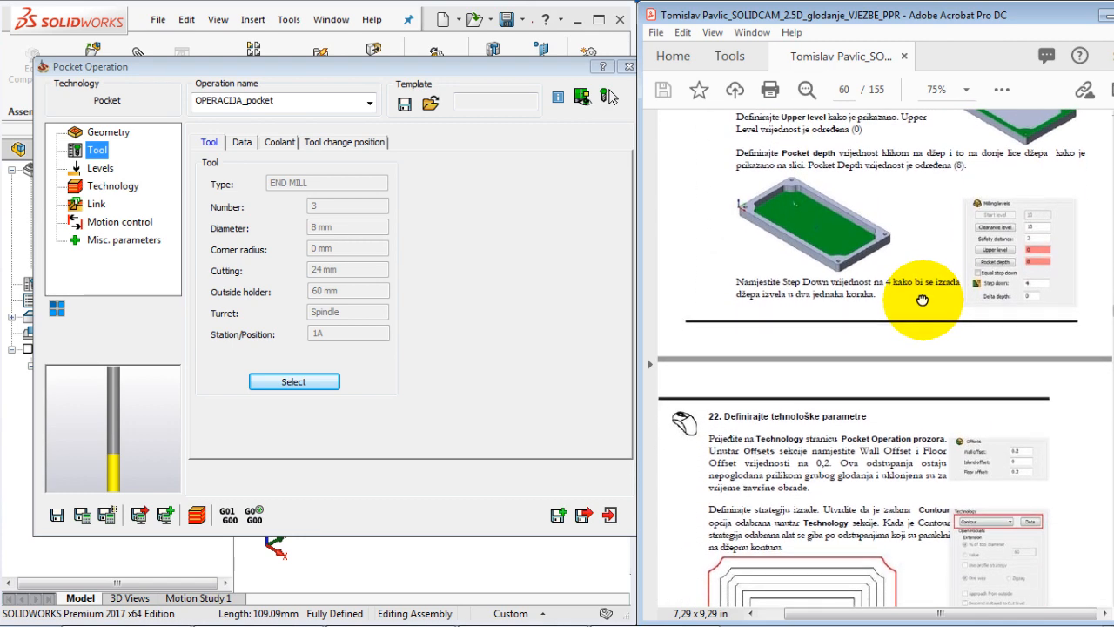
drag(924, 439, 922, 588)
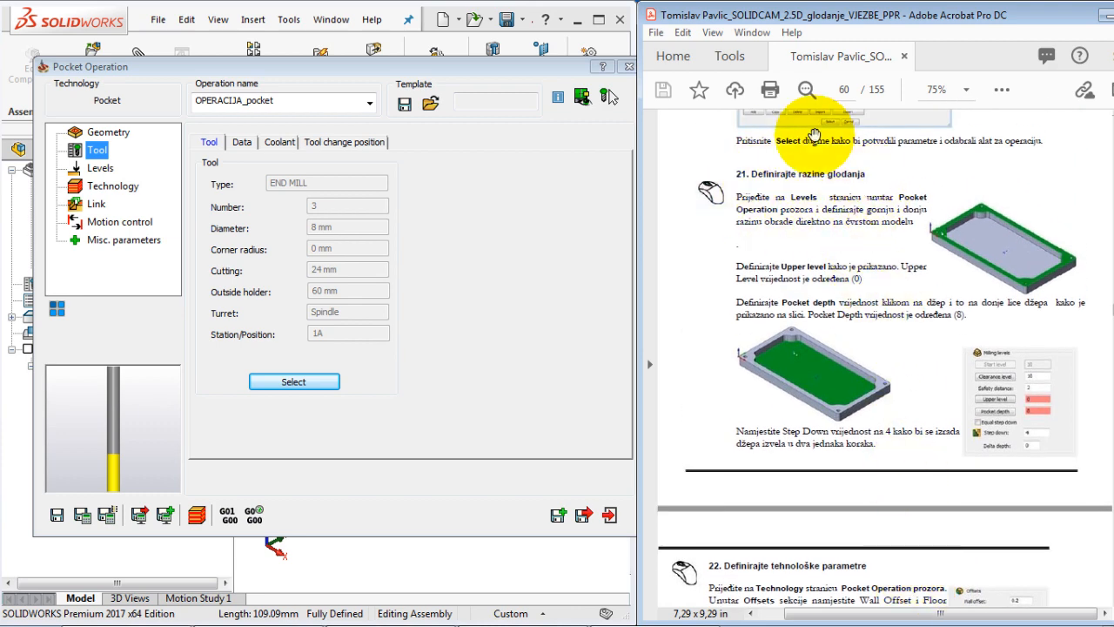
Step: Define the pocket operation's upper milling level by picking the top face of the part's rim
click(101, 168)
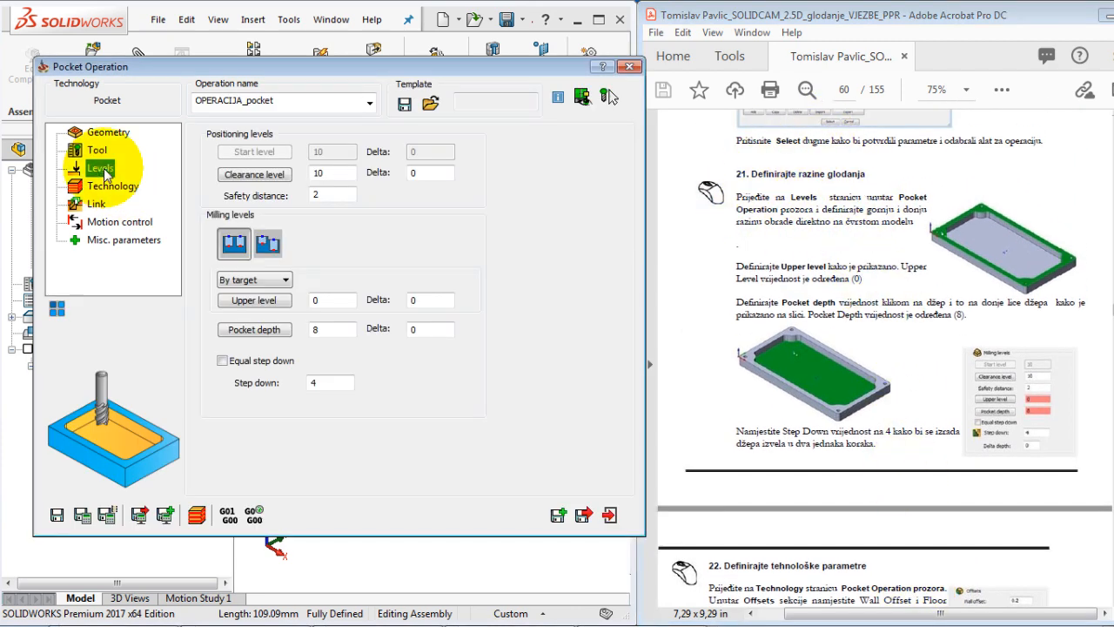
click(321, 172)
click(328, 194)
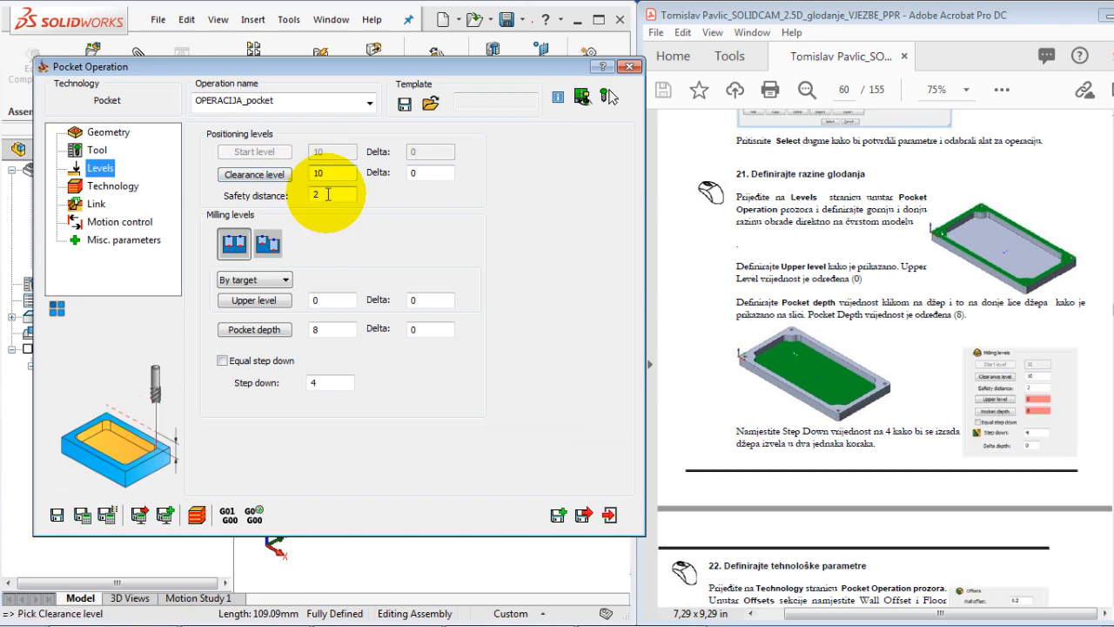
click(334, 301)
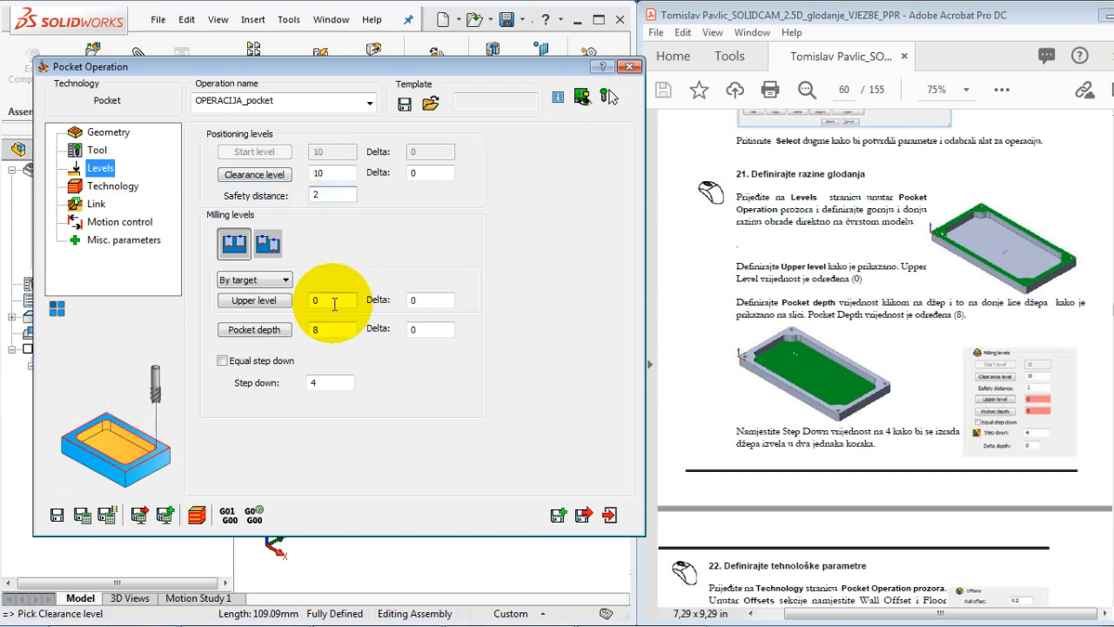
click(270, 301)
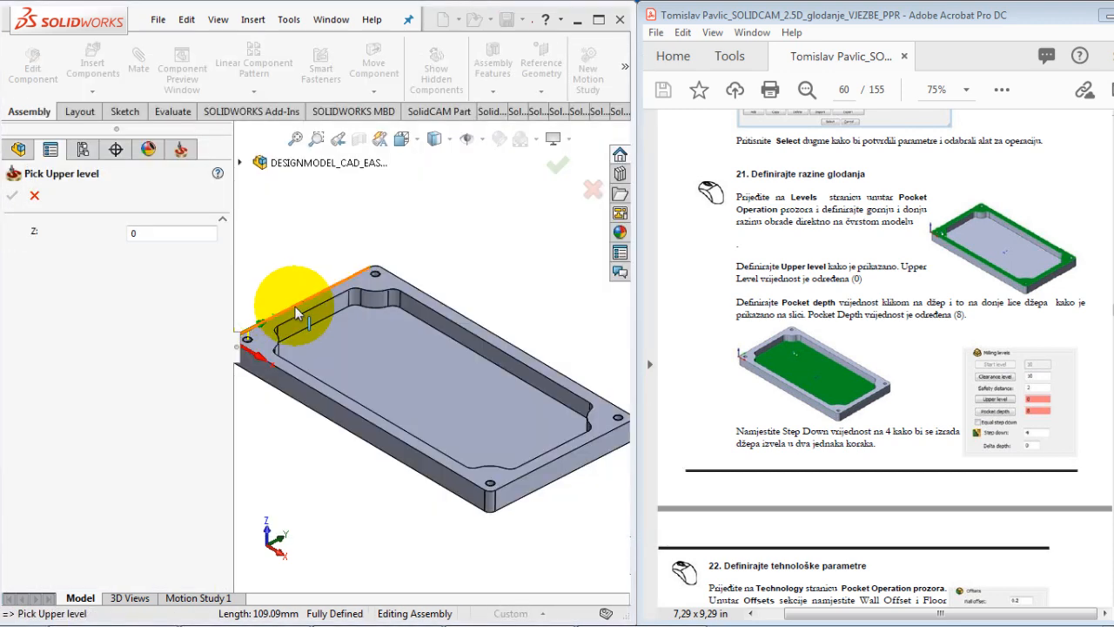
click(302, 308)
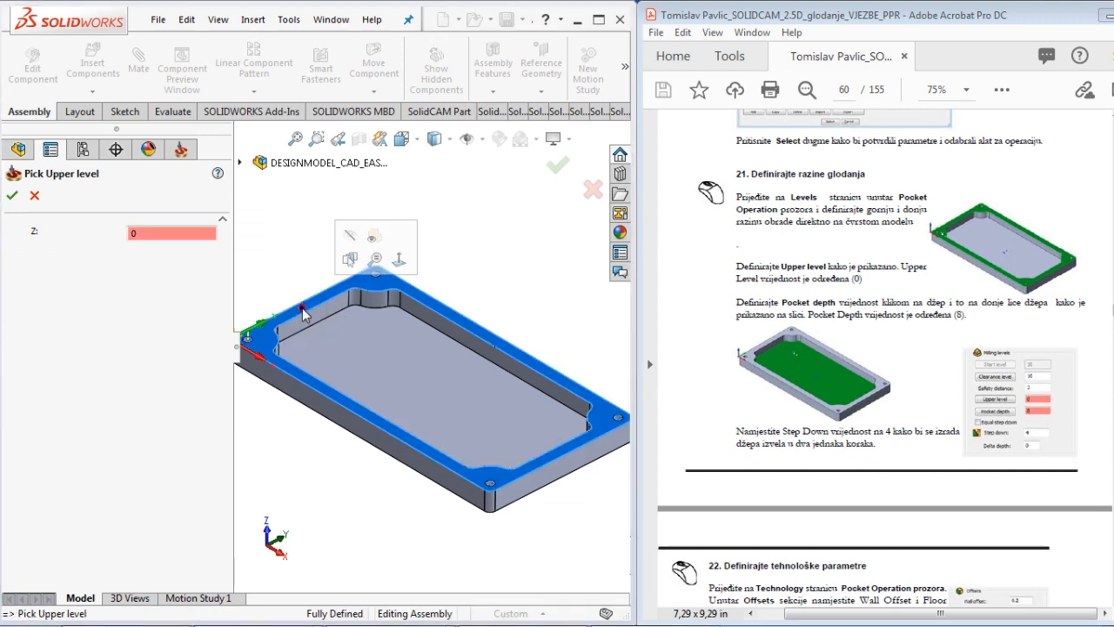
click(13, 196)
Step: Define the pocket depth by picking the pocket's floor face, and save the operation
click(237, 333)
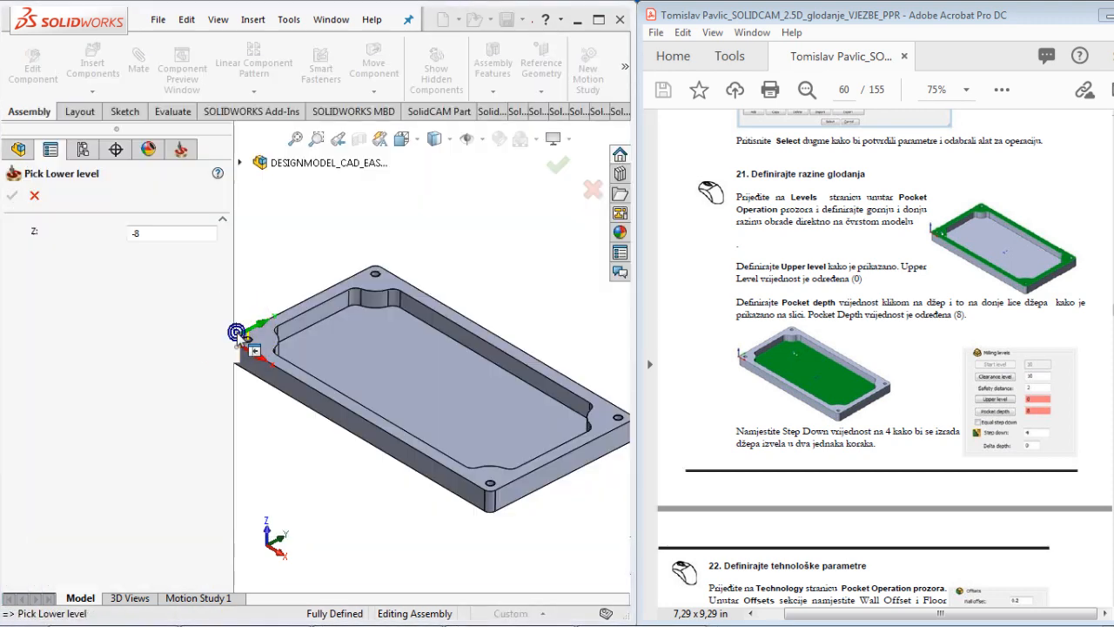
click(362, 355)
double_click(156, 233)
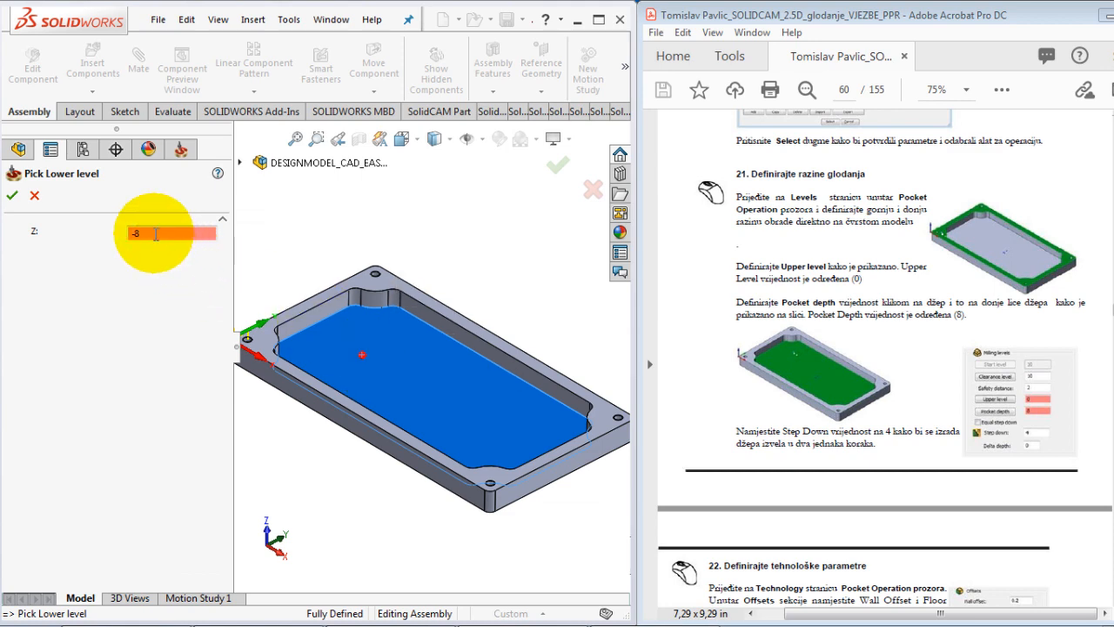
click(13, 196)
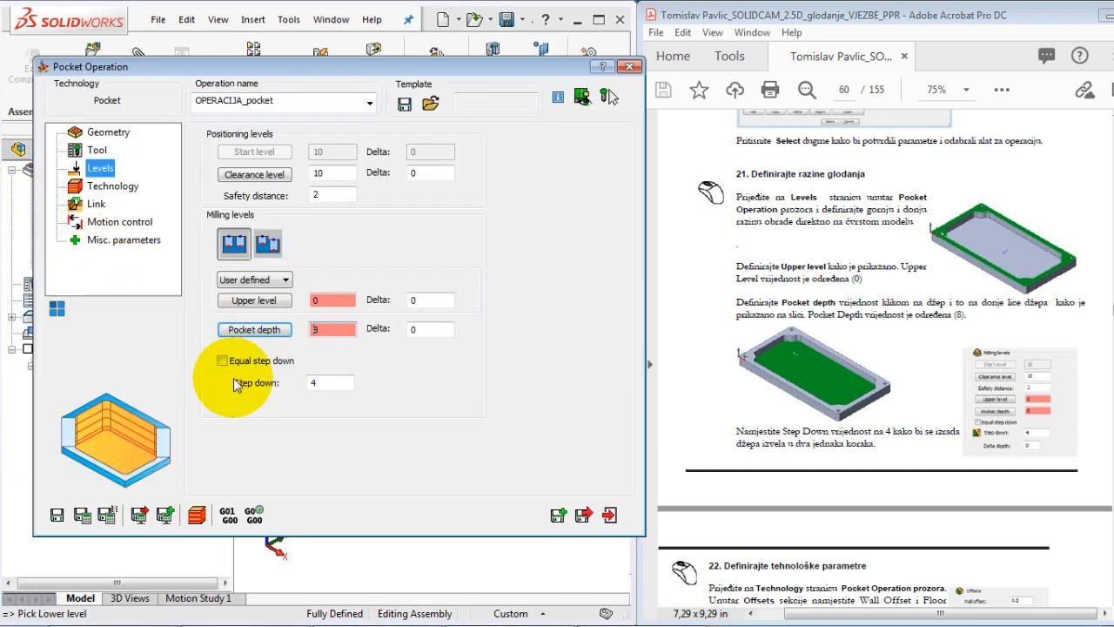
drag(905, 391, 888, 285)
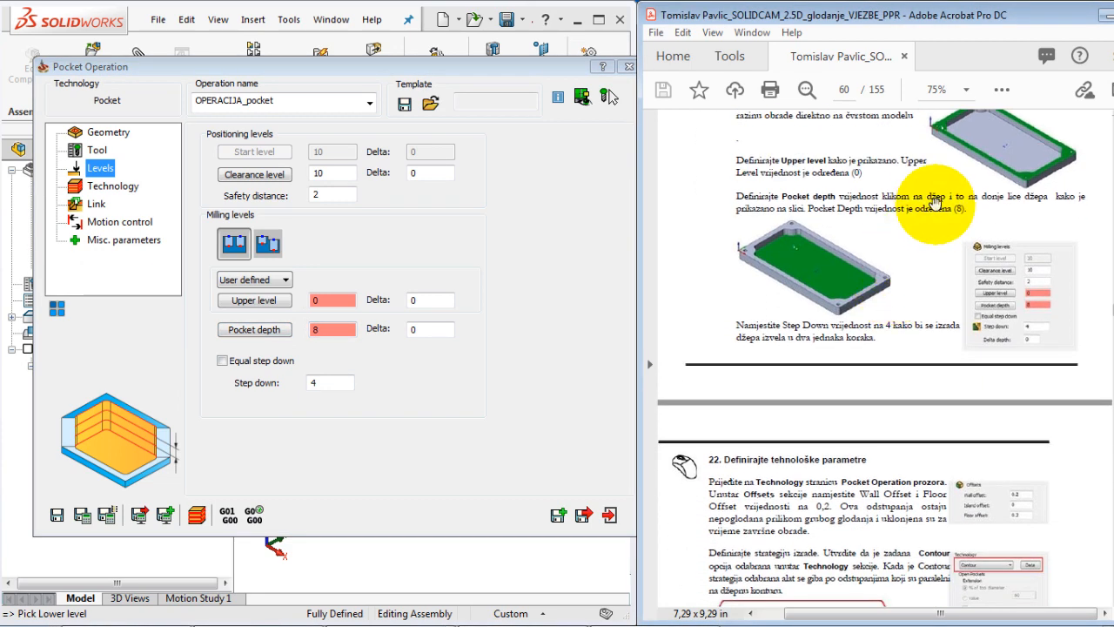
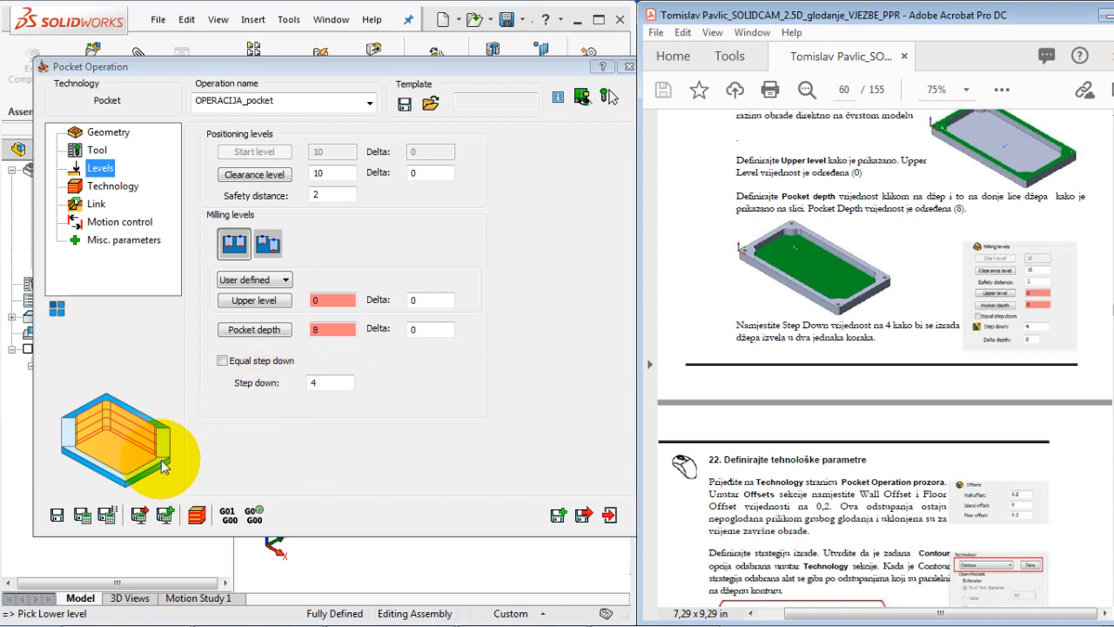
click(57, 513)
Step: Following section 22 of the PDF manual, set the wall offset in the technology parameters to 0.2
click(798, 403)
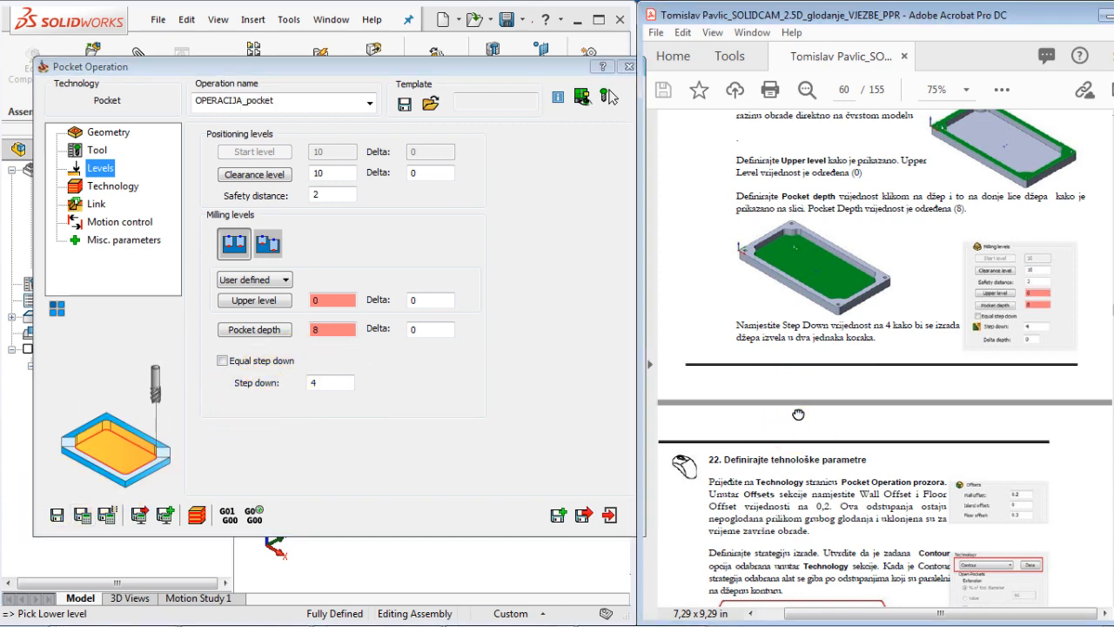
scroll(787, 348, down, 5)
scroll(785, 255, down, 1)
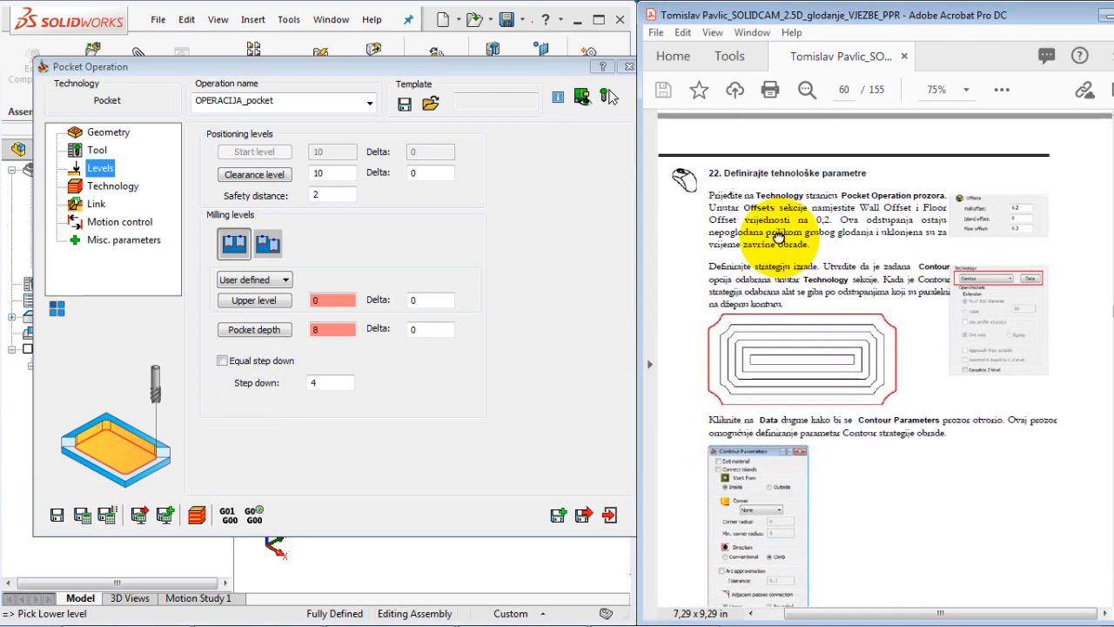
click(106, 186)
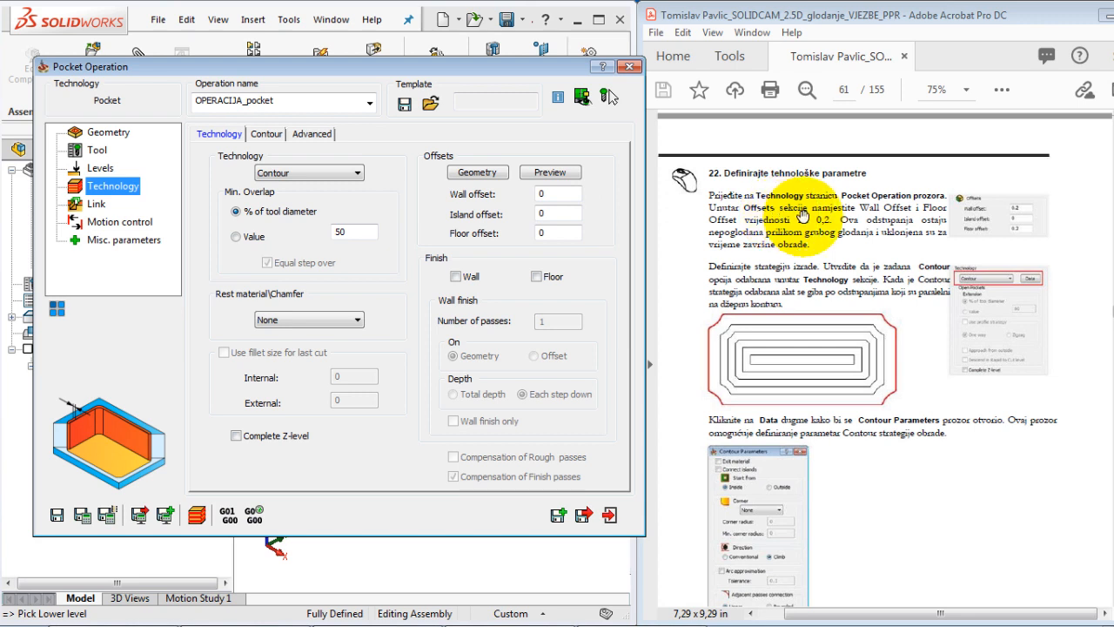
scroll(802, 215, down, 1)
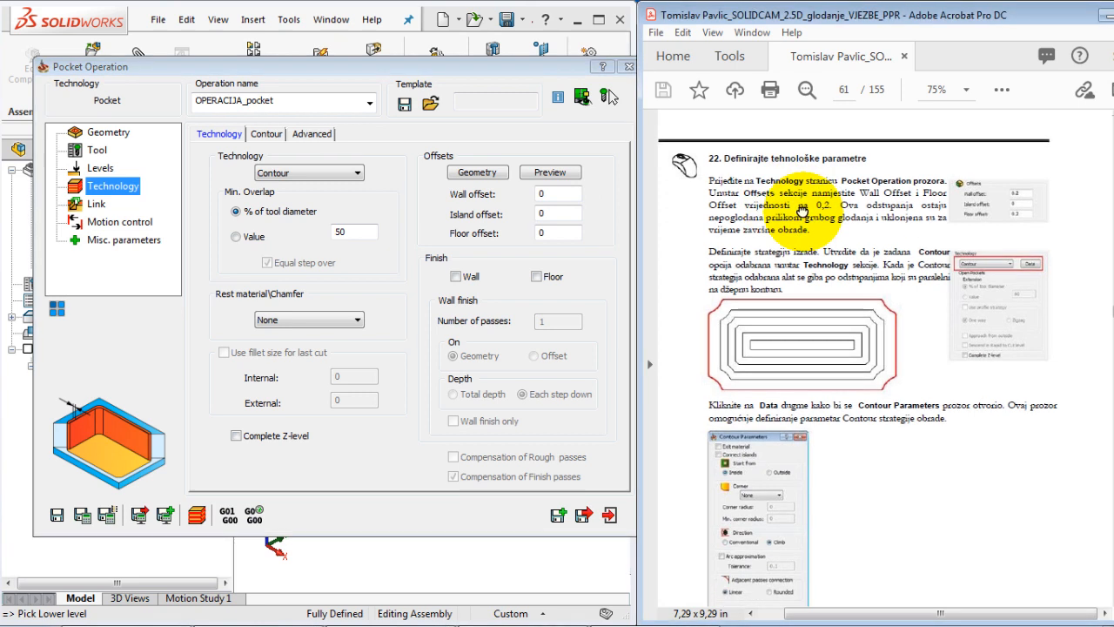
click(569, 195)
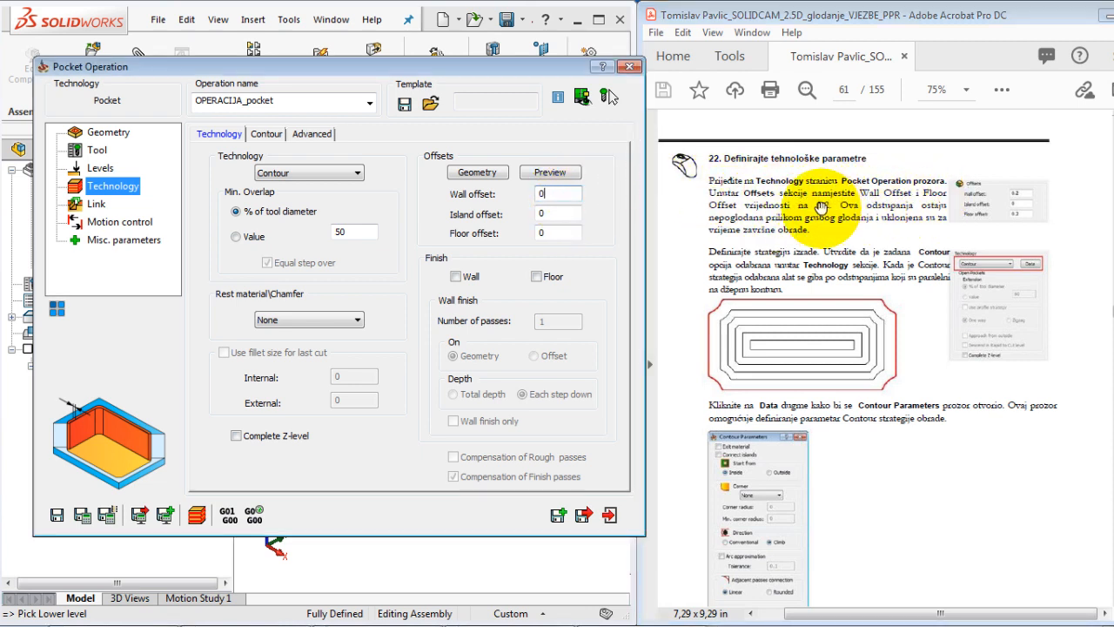
click(553, 195)
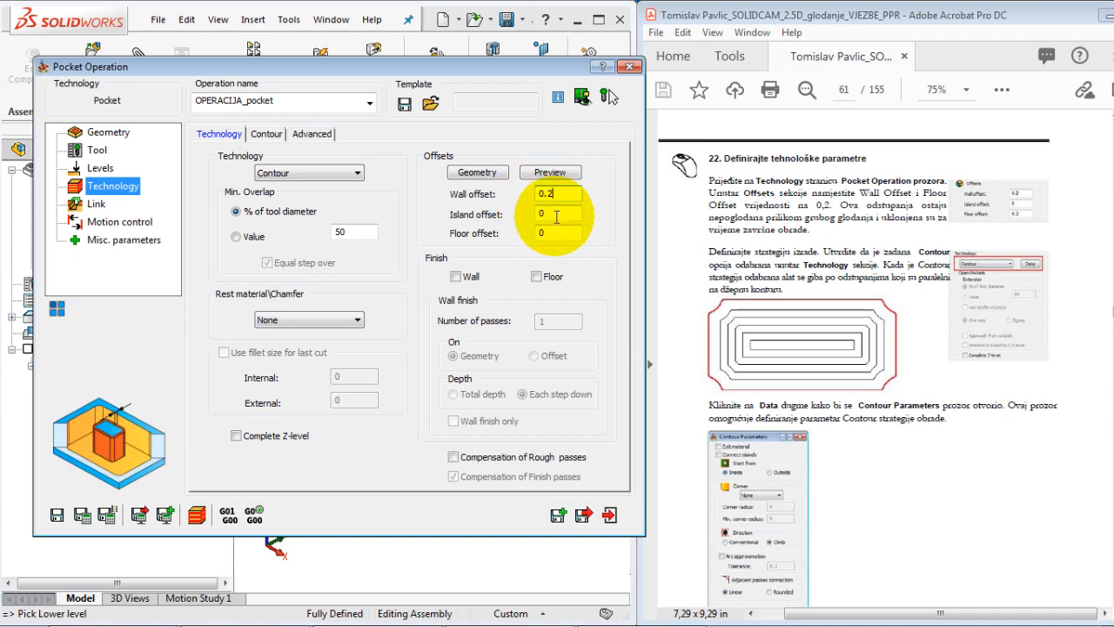
Step: Set the island offset to 0 and the floor offset to 0.2
drag(554, 215, 524, 220)
text(0)
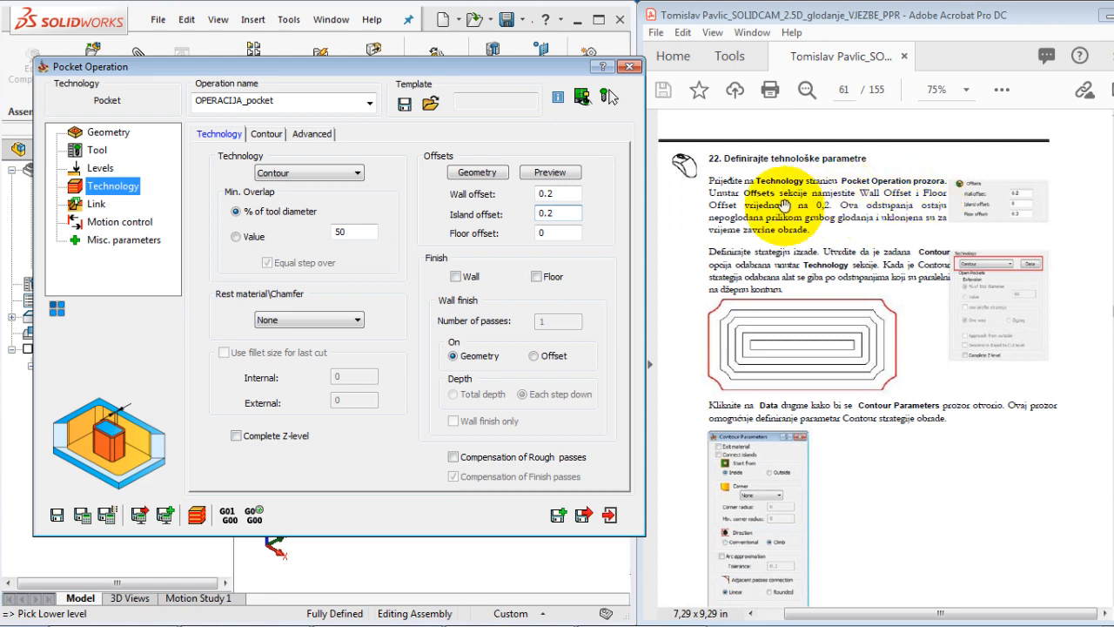
drag(557, 215, 535, 216)
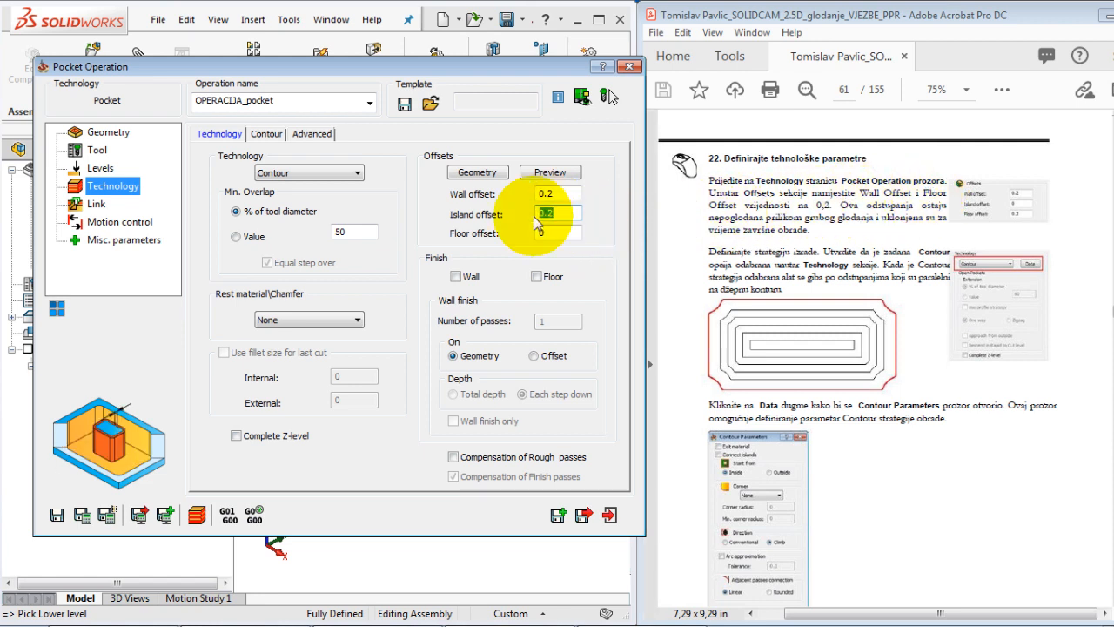
text(0)
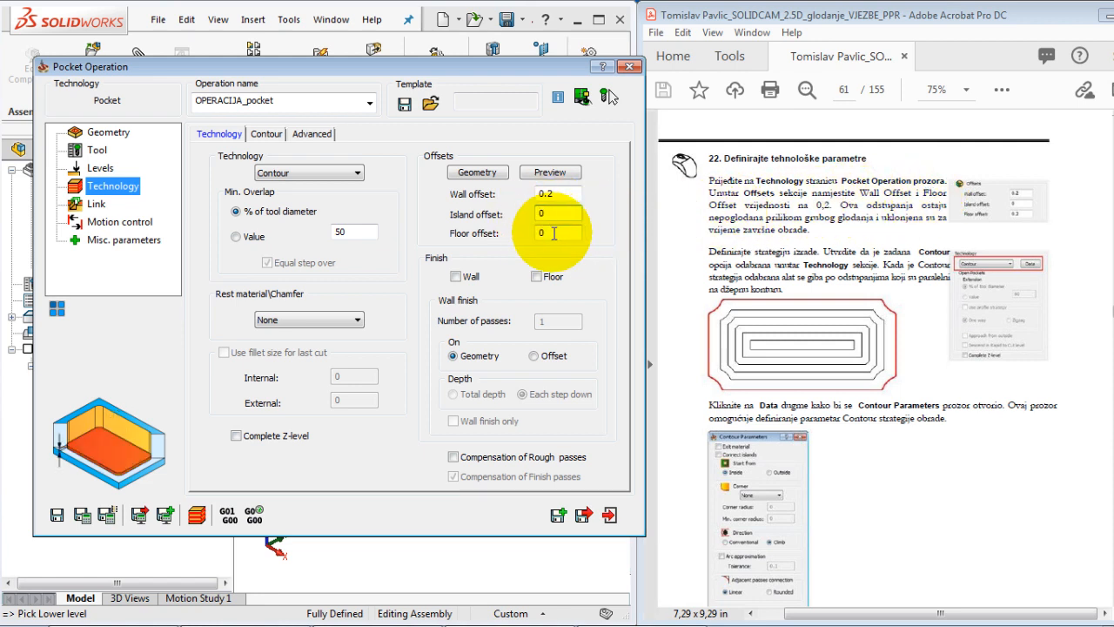
drag(552, 232, 528, 233)
text(0)
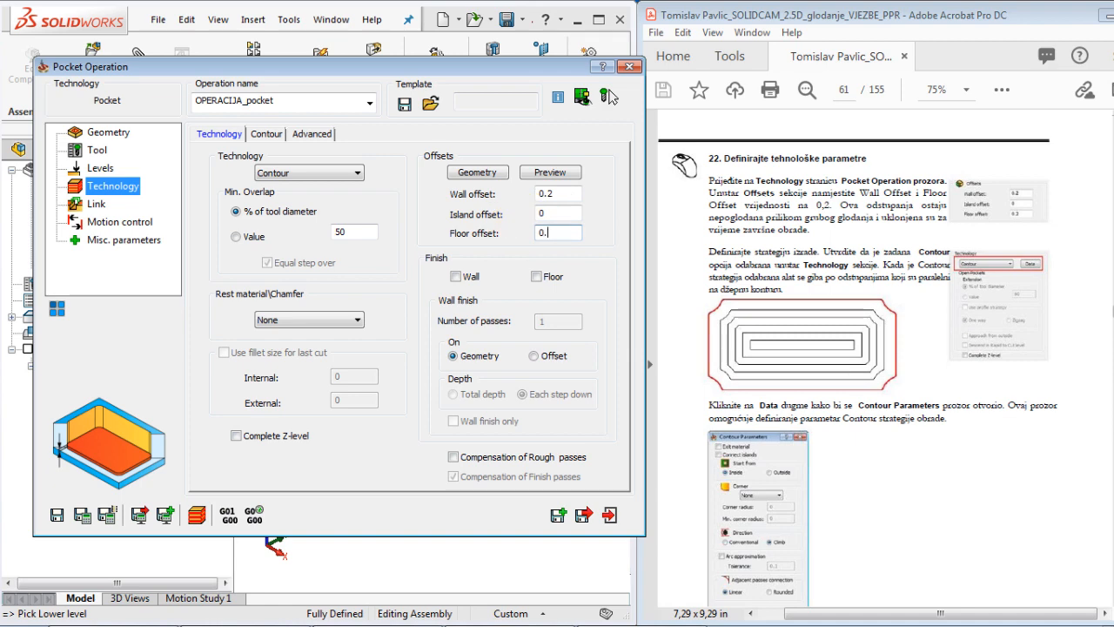
Step: Compare the Contour strategy parameters of the pocket operation with the Contour Parameters dialog shown in the PDF manual
click(844, 438)
scroll(791, 470, down, 3)
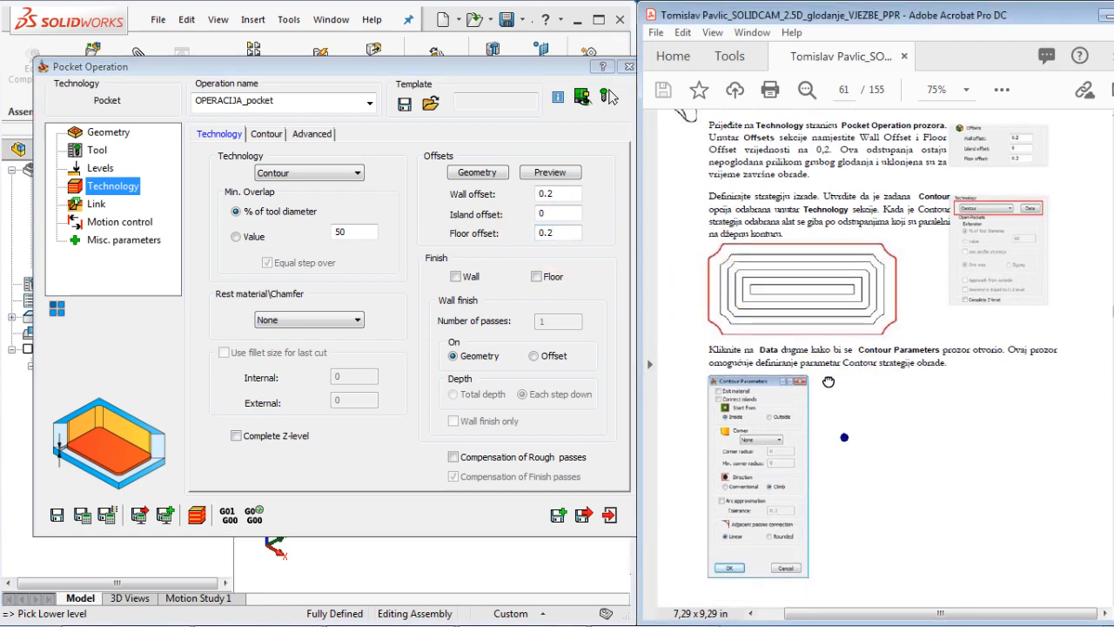
scroll(851, 417, down, 1)
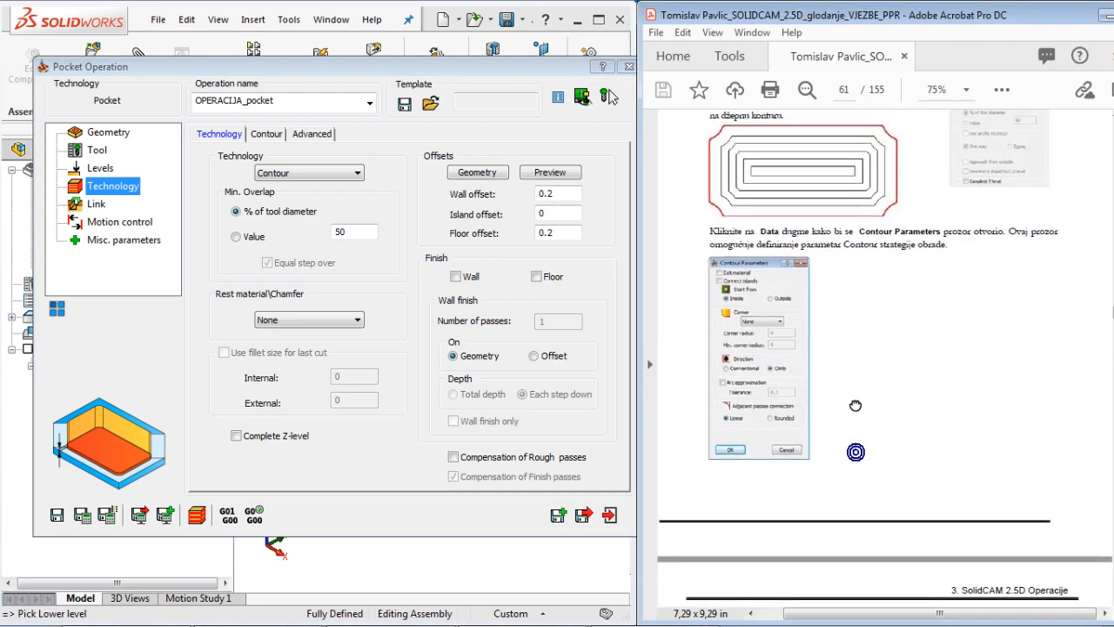
scroll(840, 431, down, 1)
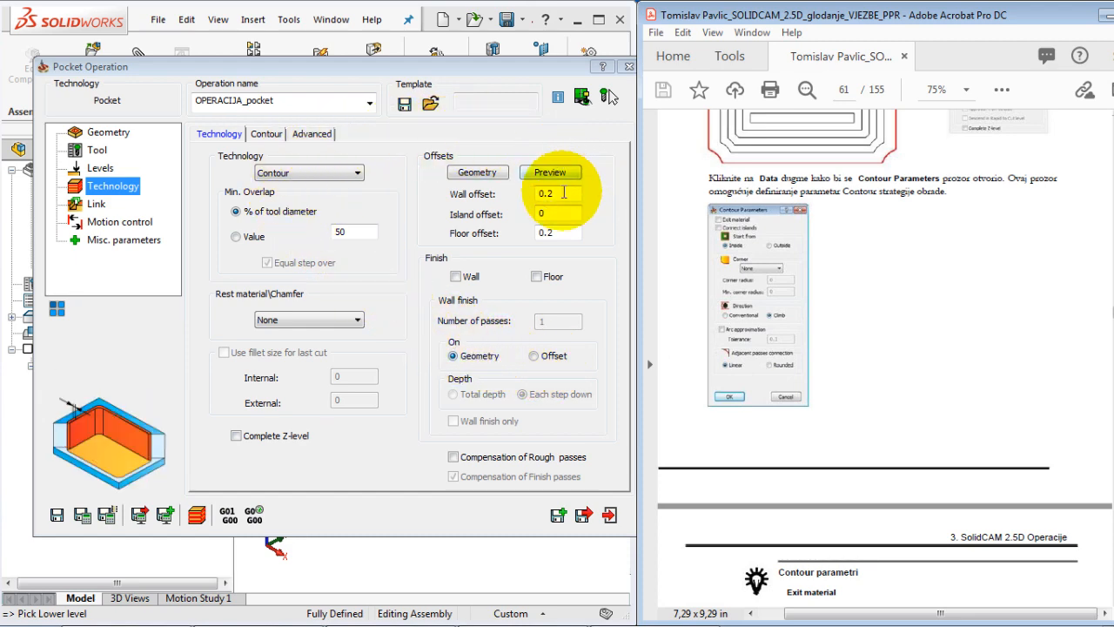
drag(842, 328, 841, 410)
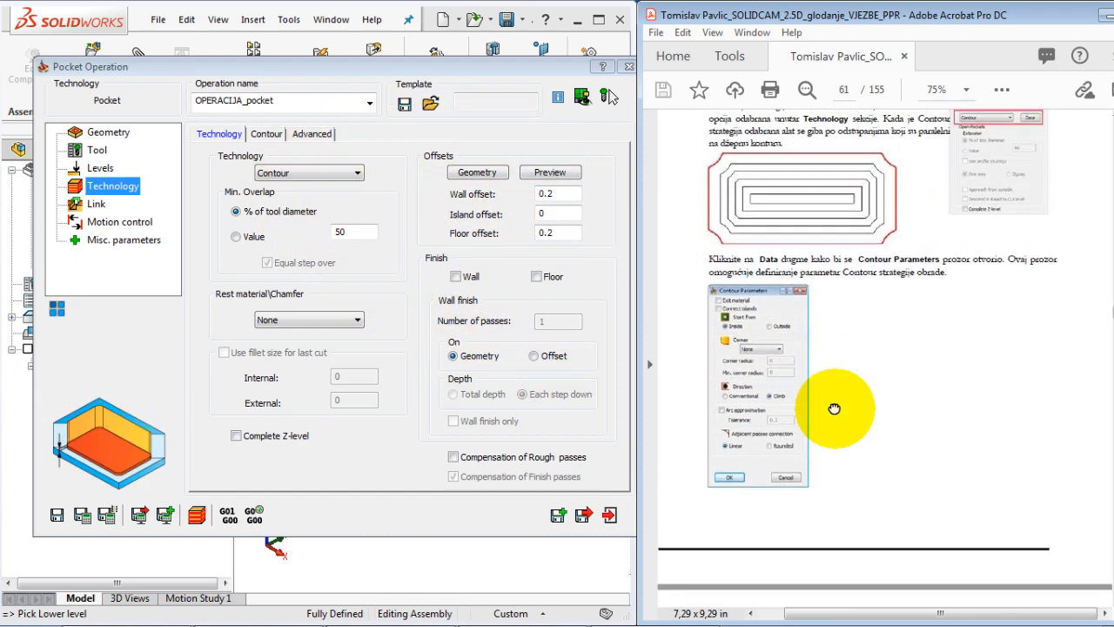
click(266, 134)
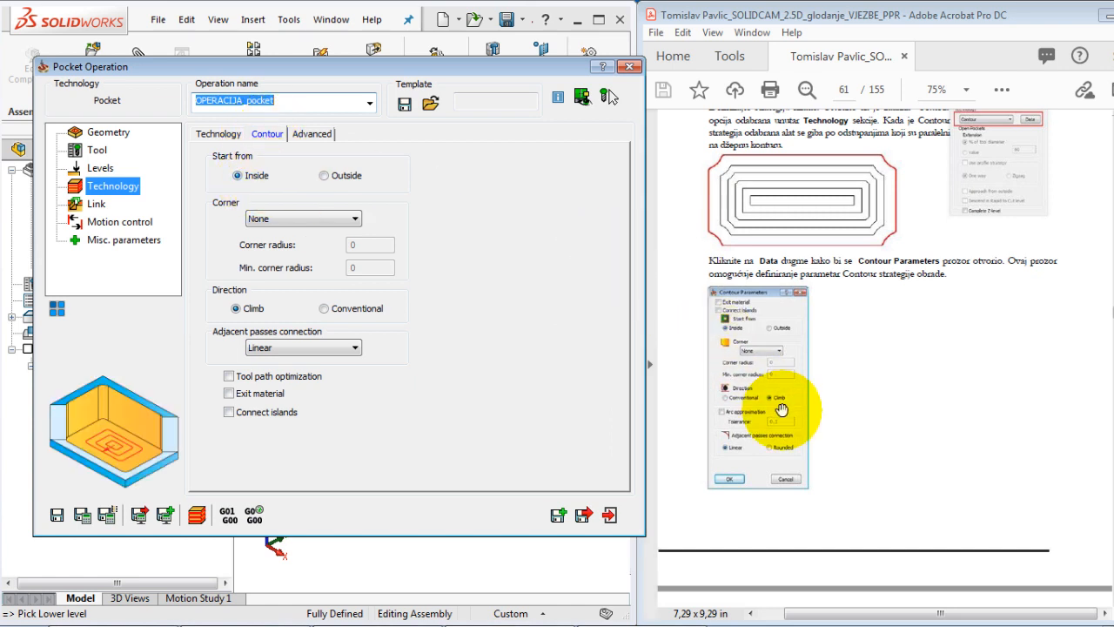
drag(769, 410, 729, 259)
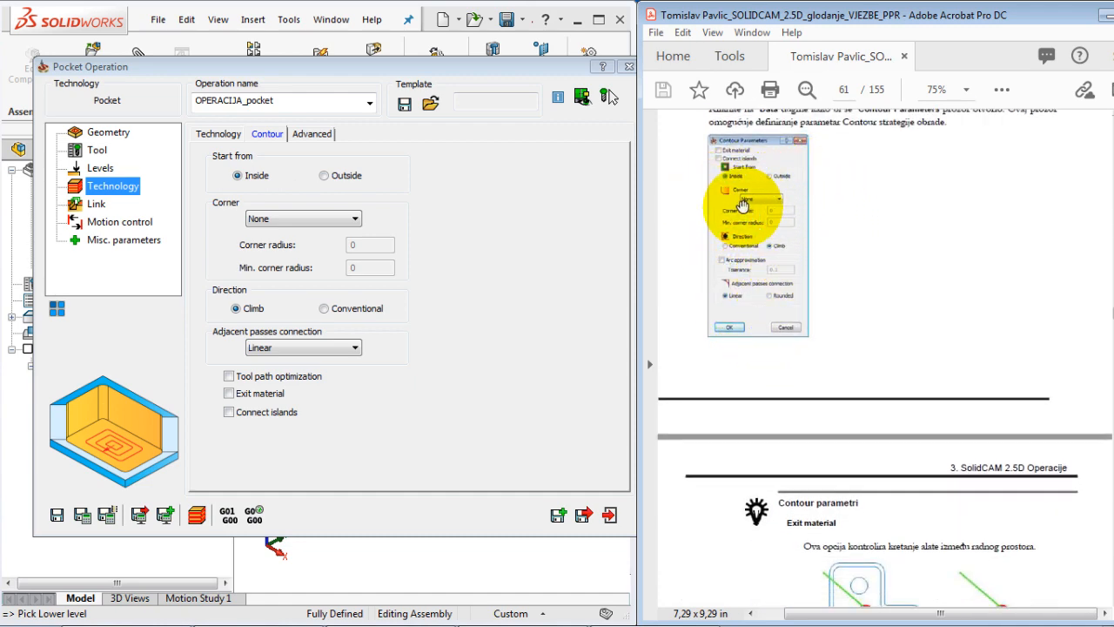
Step: Read the manual's Contour parameter explanations up to milling direction, and compare the Conventional and Climb options in the pocket operation
mouse_move(296, 316)
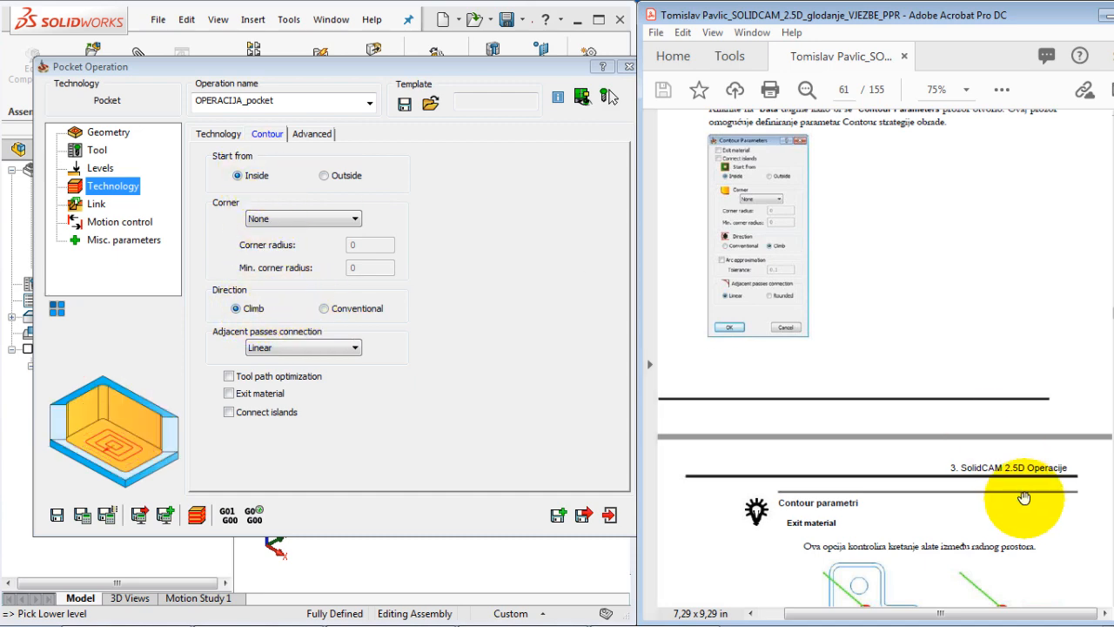
scroll(979, 439, down, 5)
scroll(980, 440, down, 12)
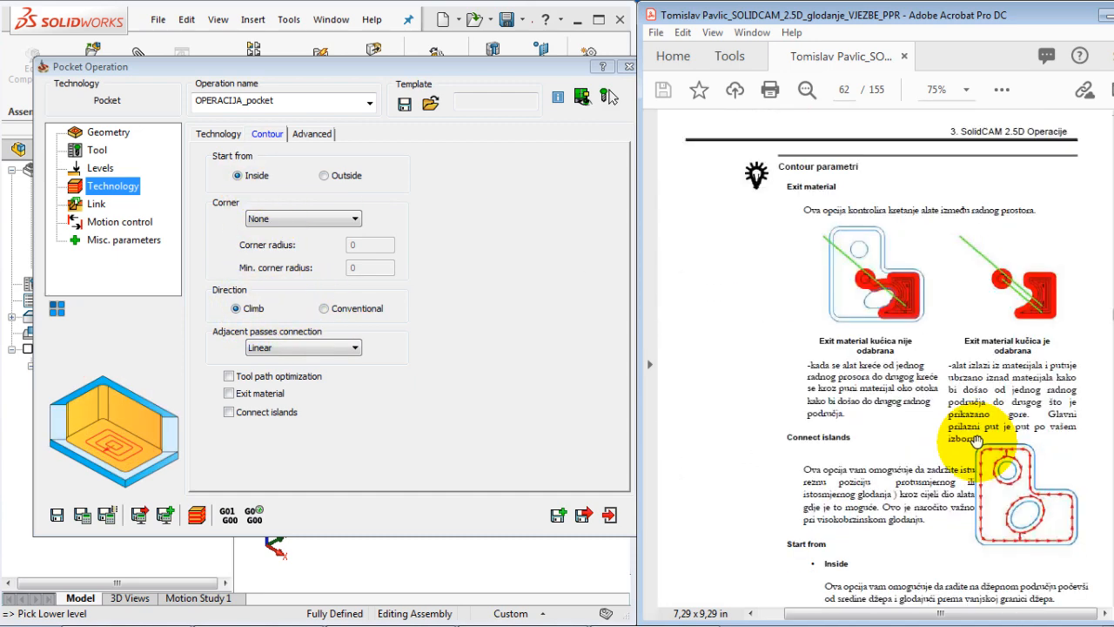
scroll(964, 443, down, 10)
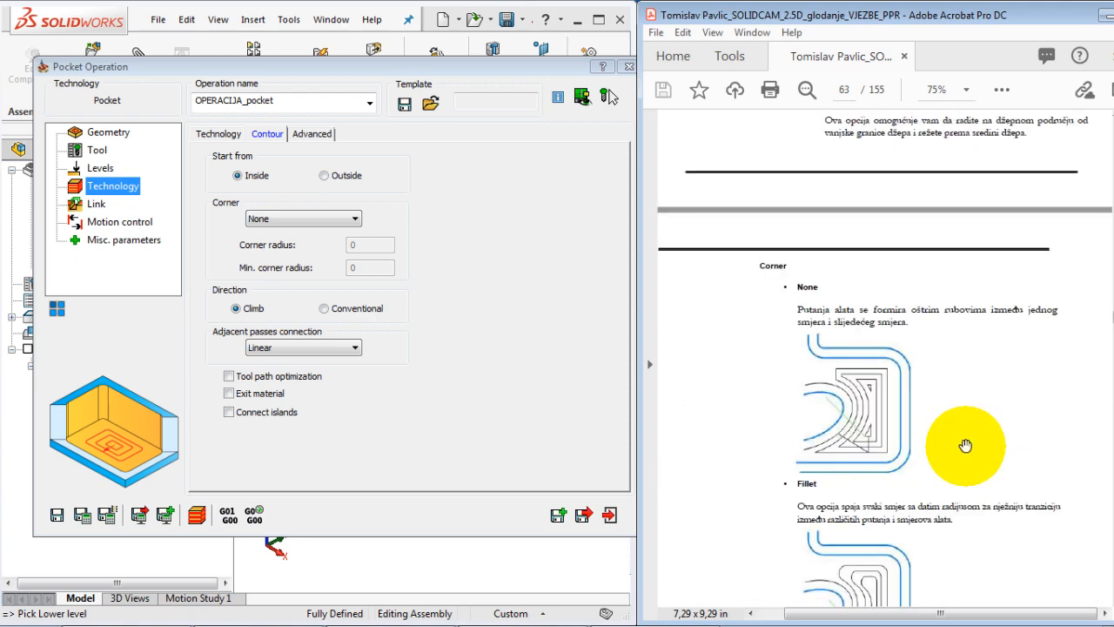
scroll(956, 446, down, 15)
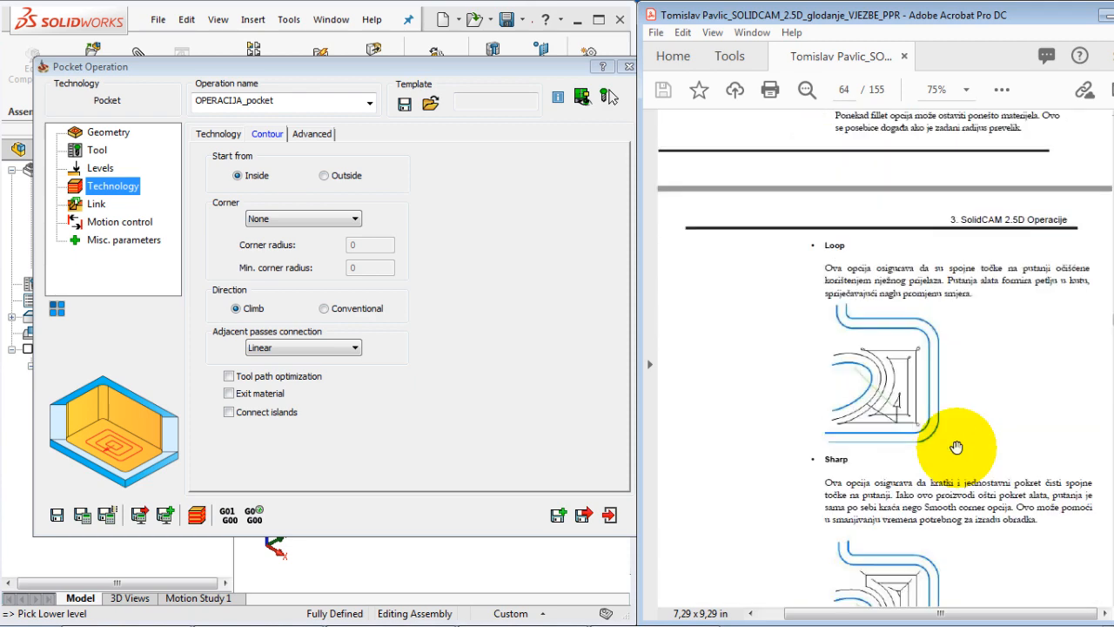
scroll(951, 446, down, 9)
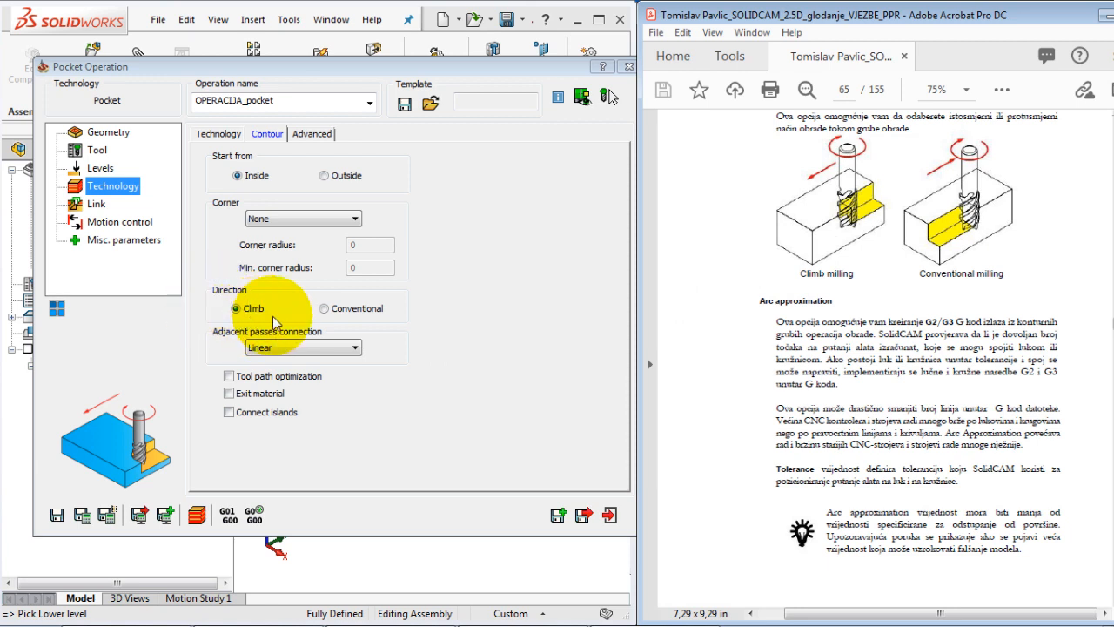
click(326, 309)
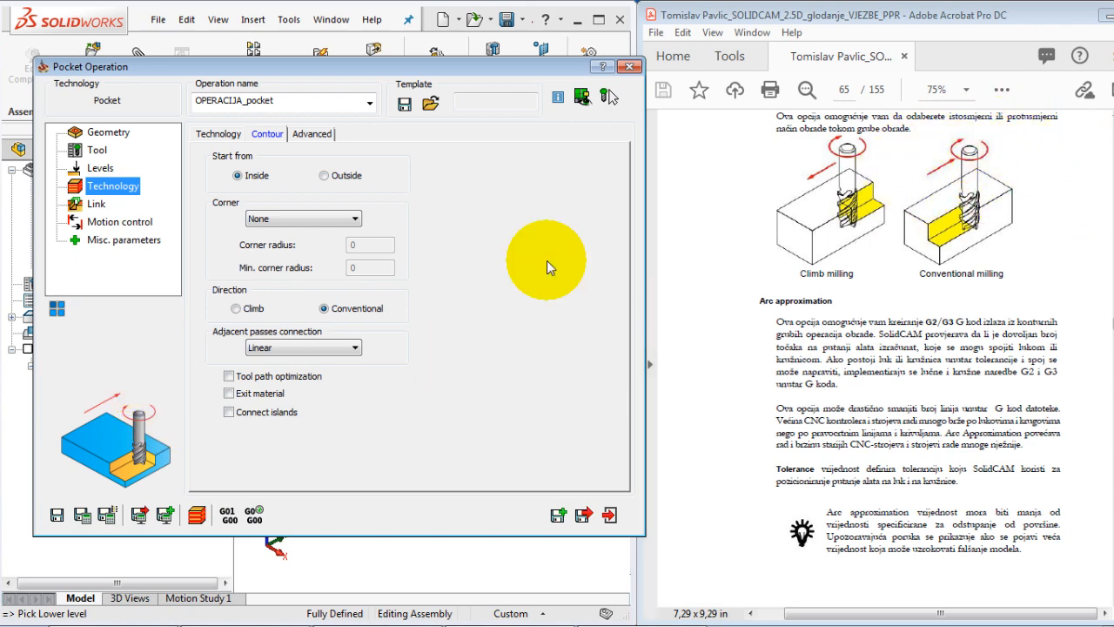
click(236, 308)
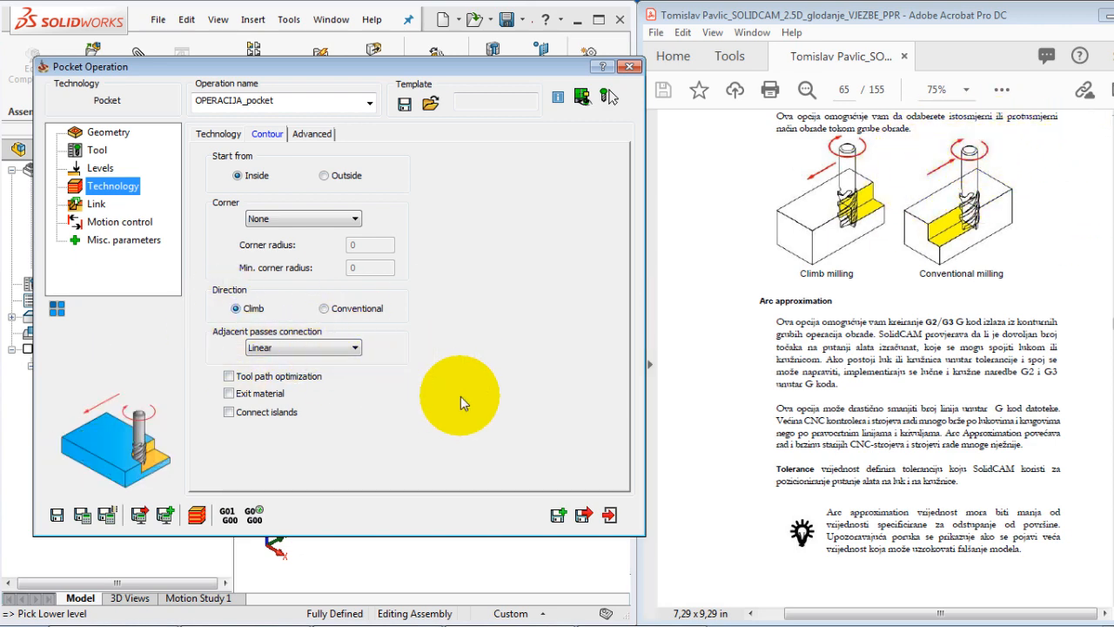
Step: Read the manual's notes on adjacent passes connection, wall and floor finish, and section 23 on defining the ramping strategy
click(861, 406)
scroll(859, 407, down, 5)
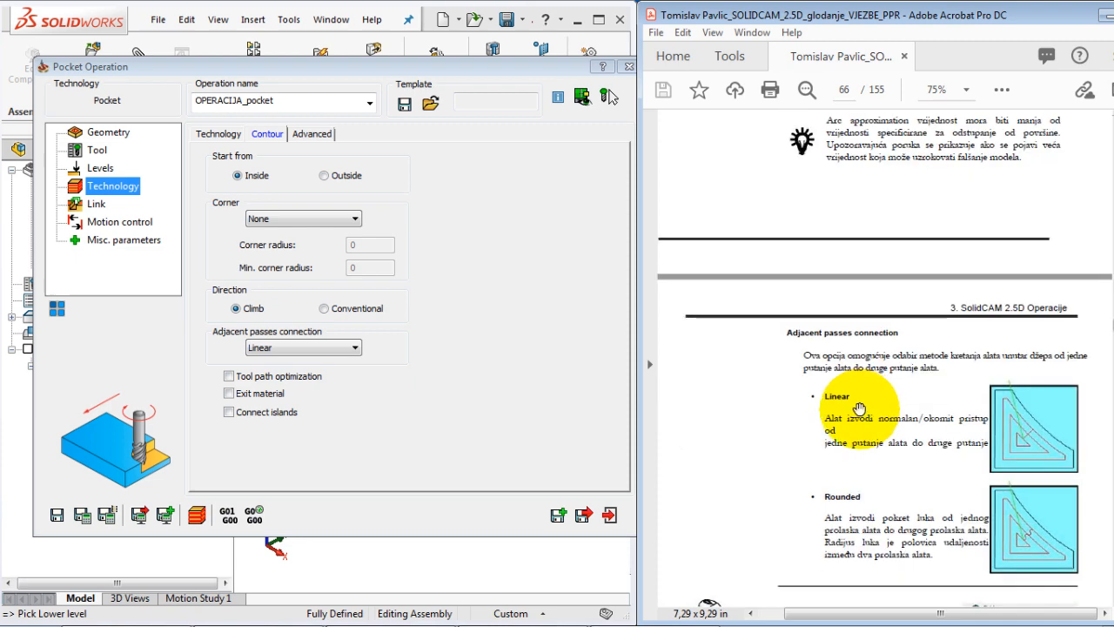
scroll(859, 409, down, 5)
scroll(859, 409, down, 2)
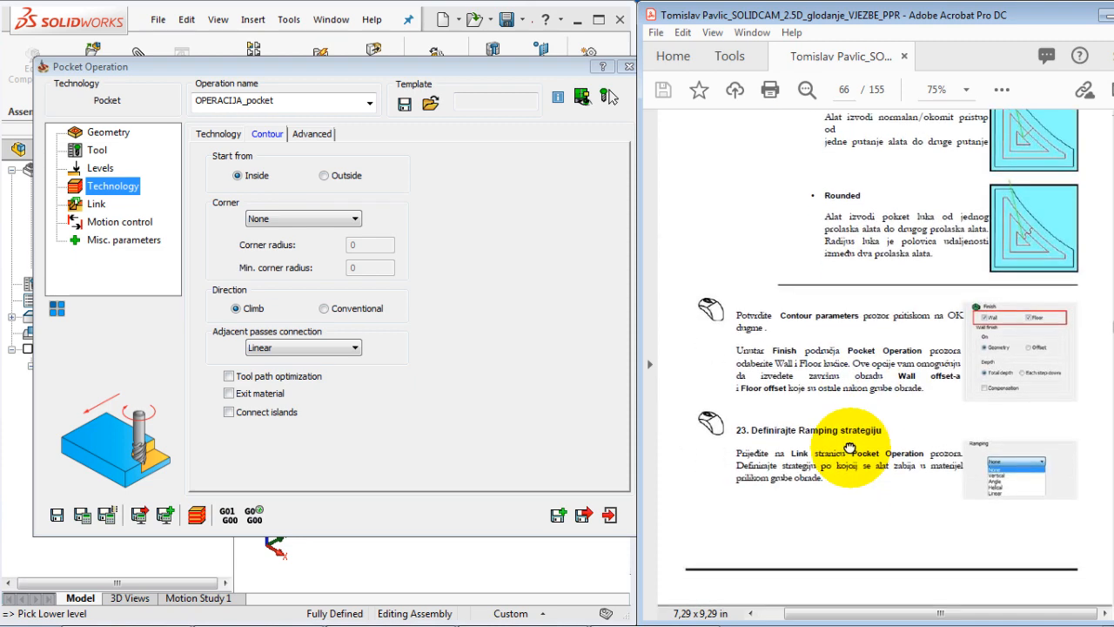
scroll(831, 426, down, 1)
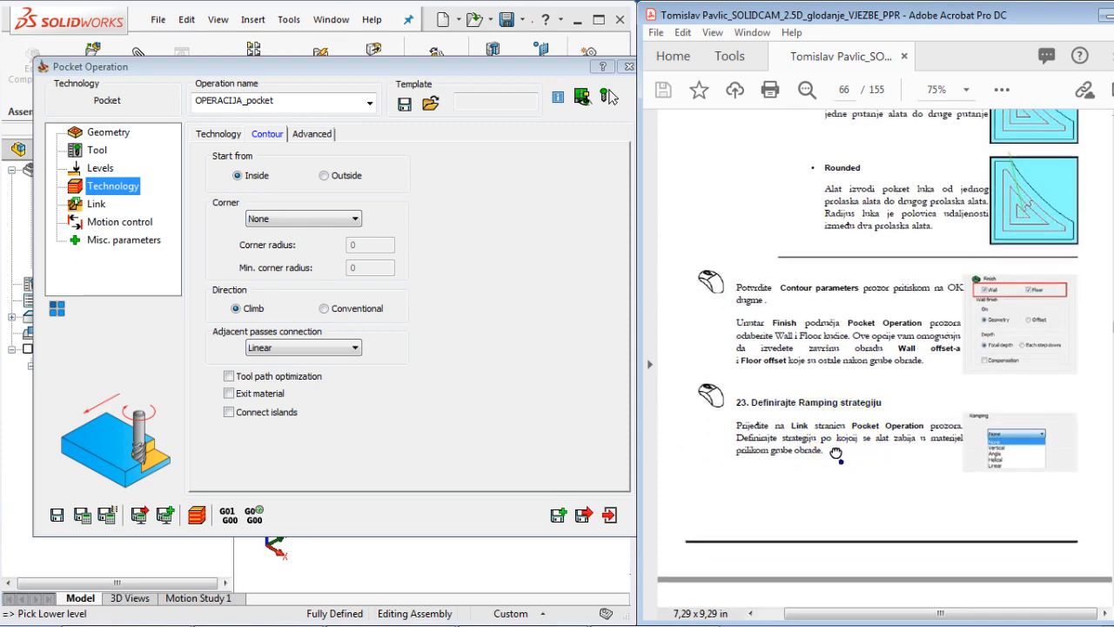
scroll(829, 427, down, 1)
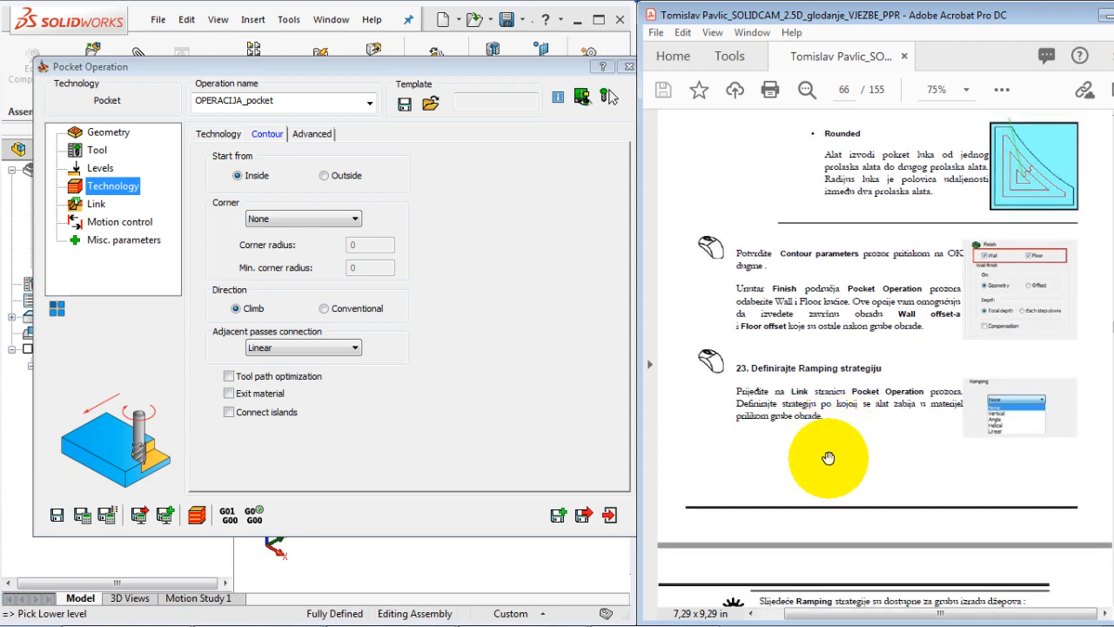
scroll(813, 406, down, 2)
scroll(790, 406, down, 2)
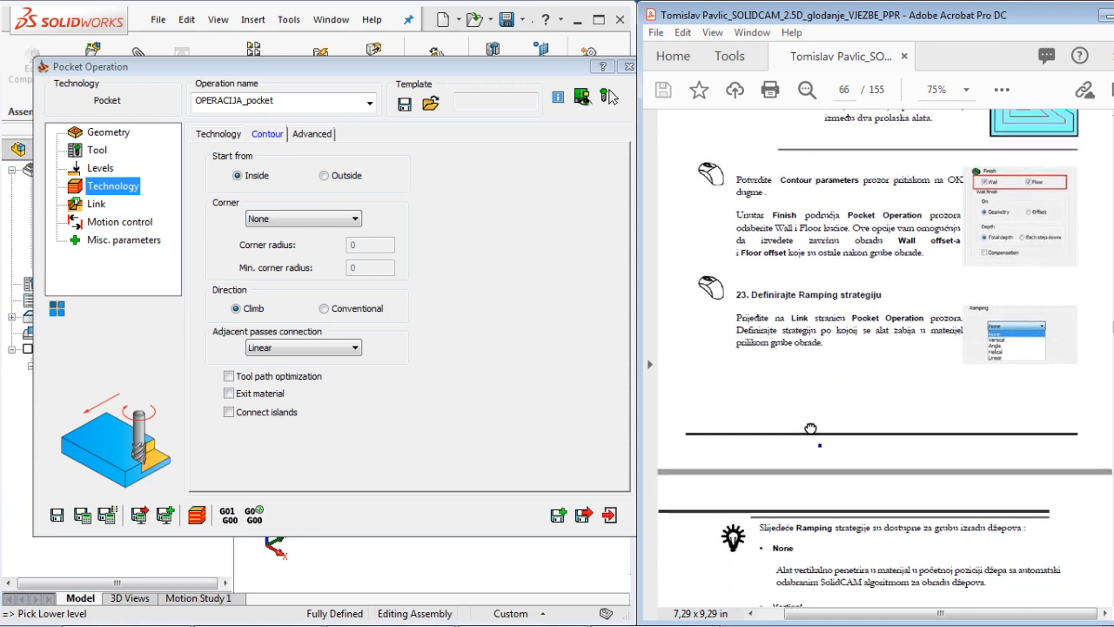
Step: Following section 23 of the manual, set the ramping strategy in the pocket operation's link parameters to Helical
click(90, 205)
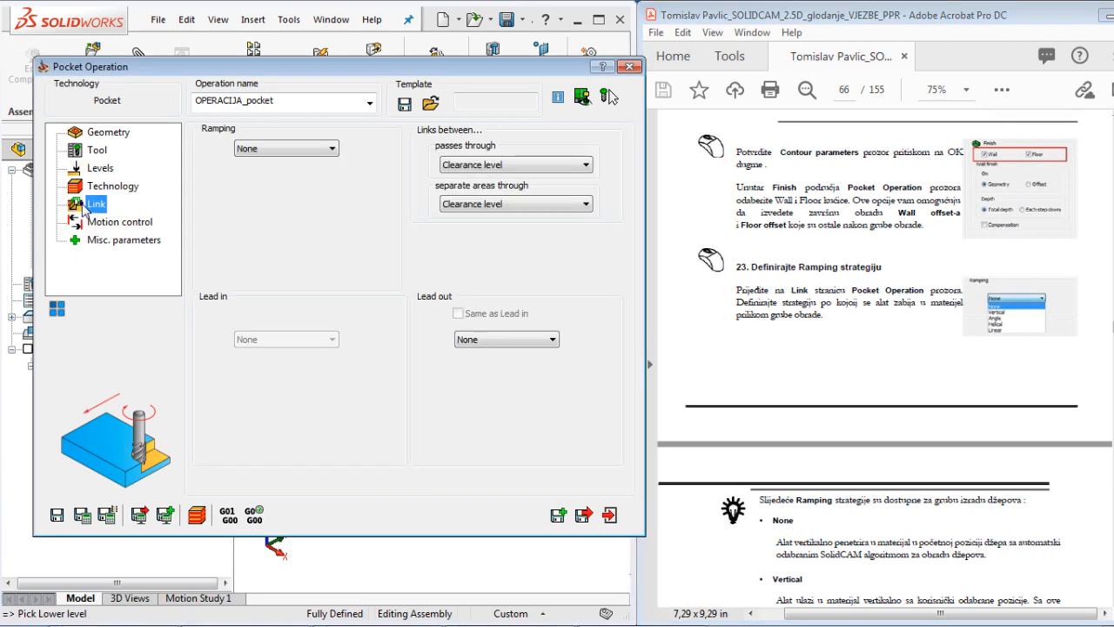
click(833, 343)
scroll(836, 360, down, 1)
drag(835, 360, 834, 354)
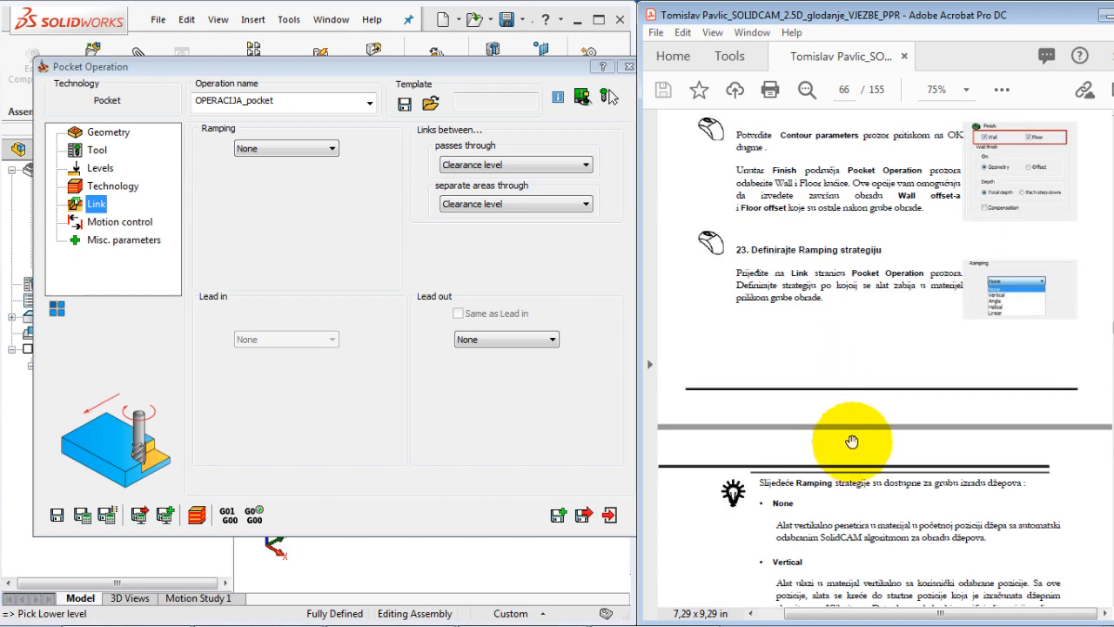
scroll(851, 442, down, 2)
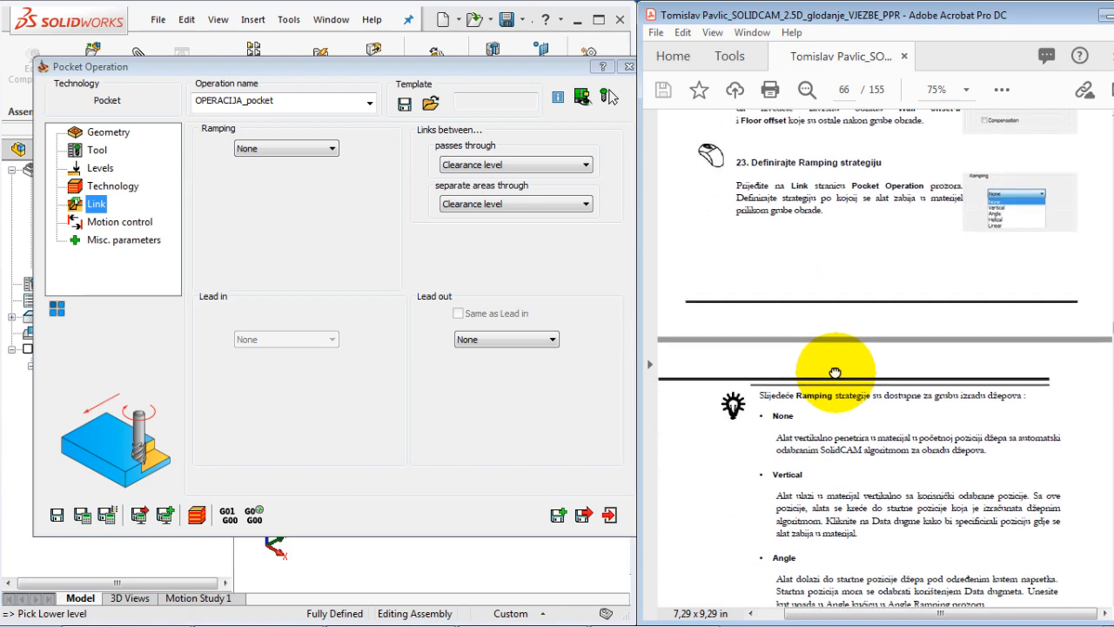
scroll(834, 372, down, 10)
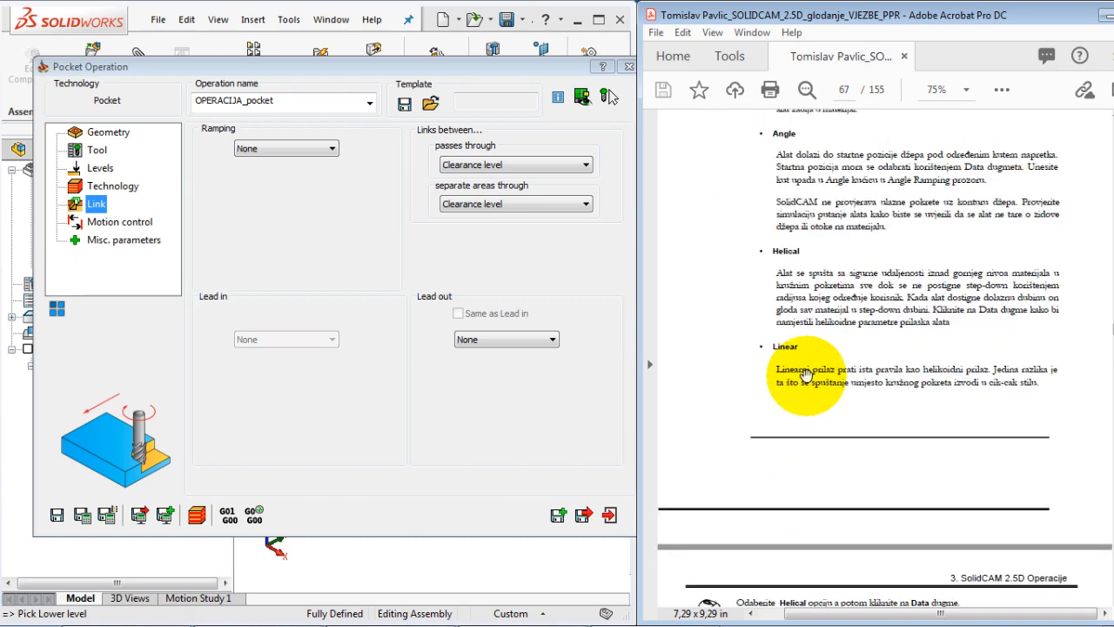
scroll(806, 374, down, 6)
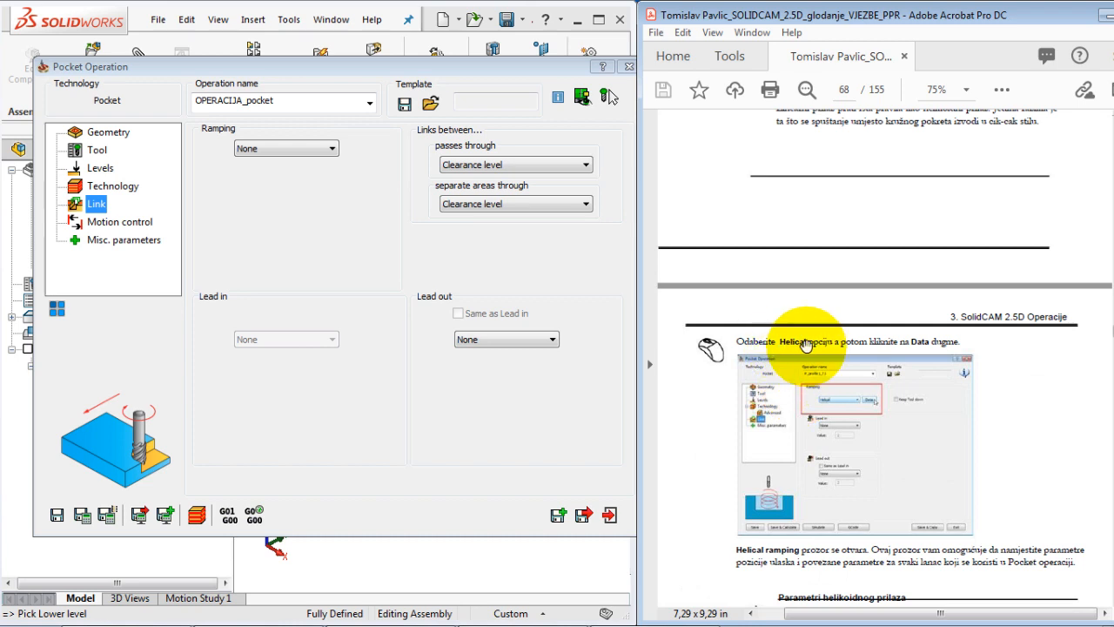
click(316, 149)
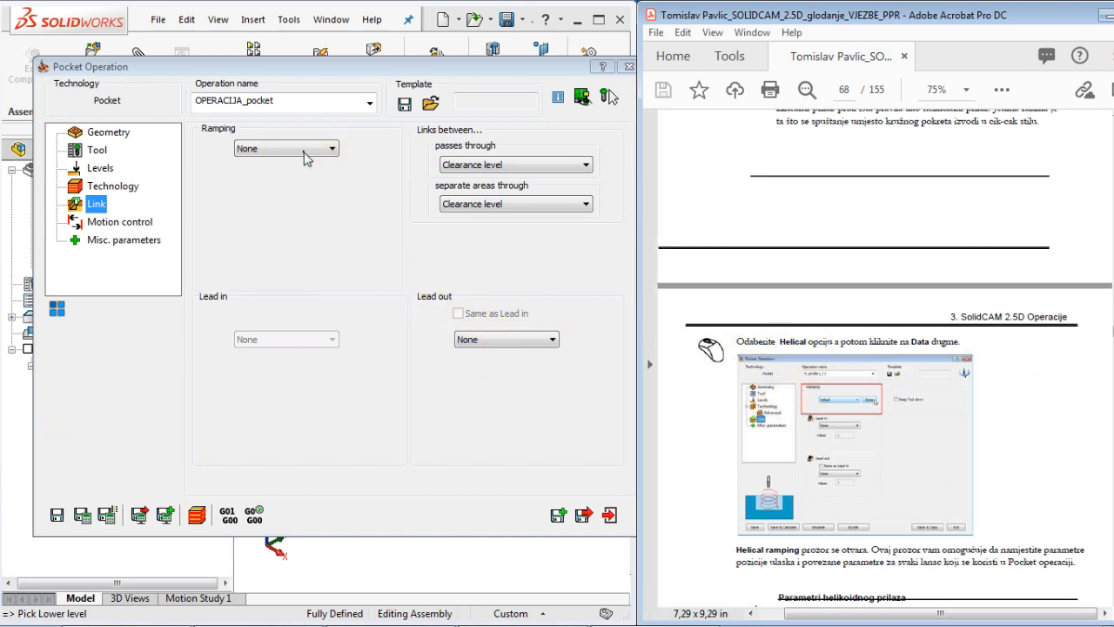
click(305, 149)
click(285, 200)
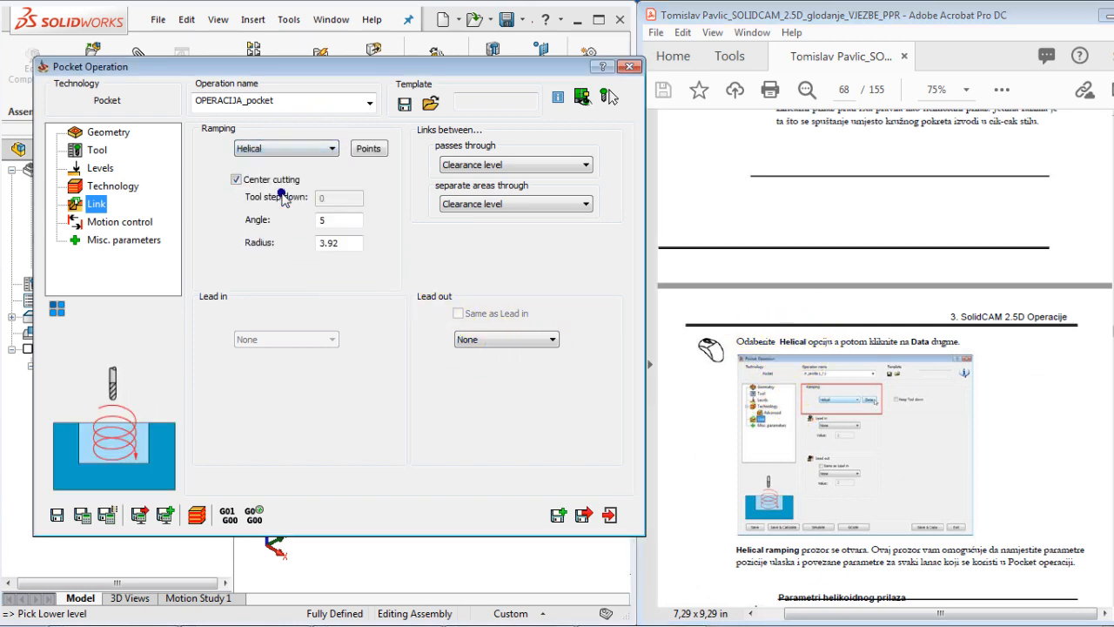
Step: Read the manual's helical ramping explanations up to section 24 and save the pocket operation
click(633, 268)
click(861, 437)
scroll(862, 449, down, 18)
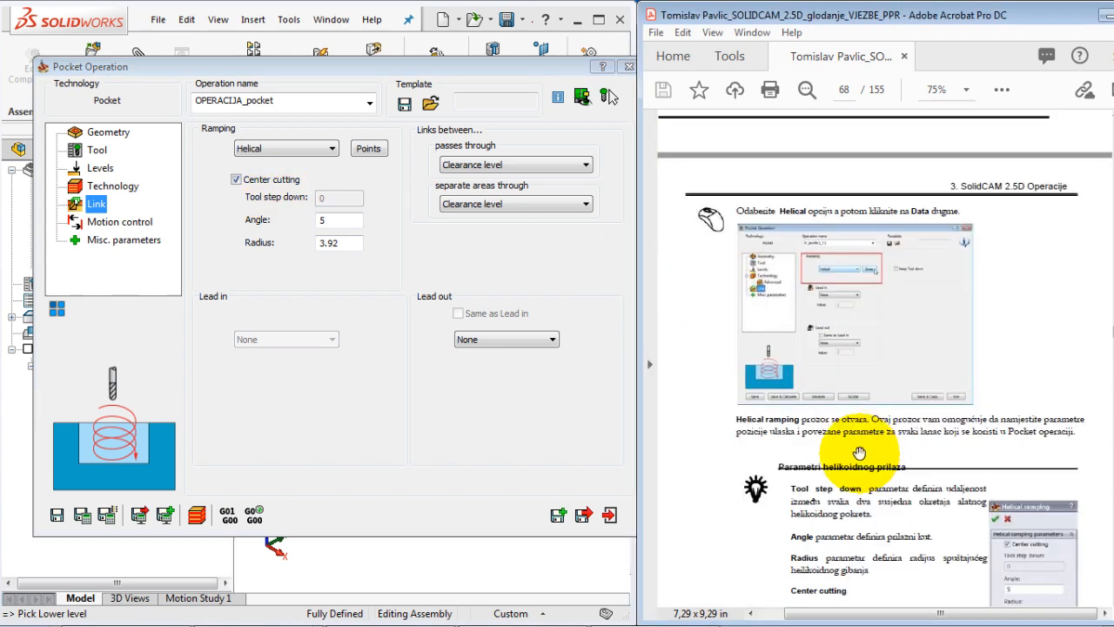
scroll(855, 454, down, 10)
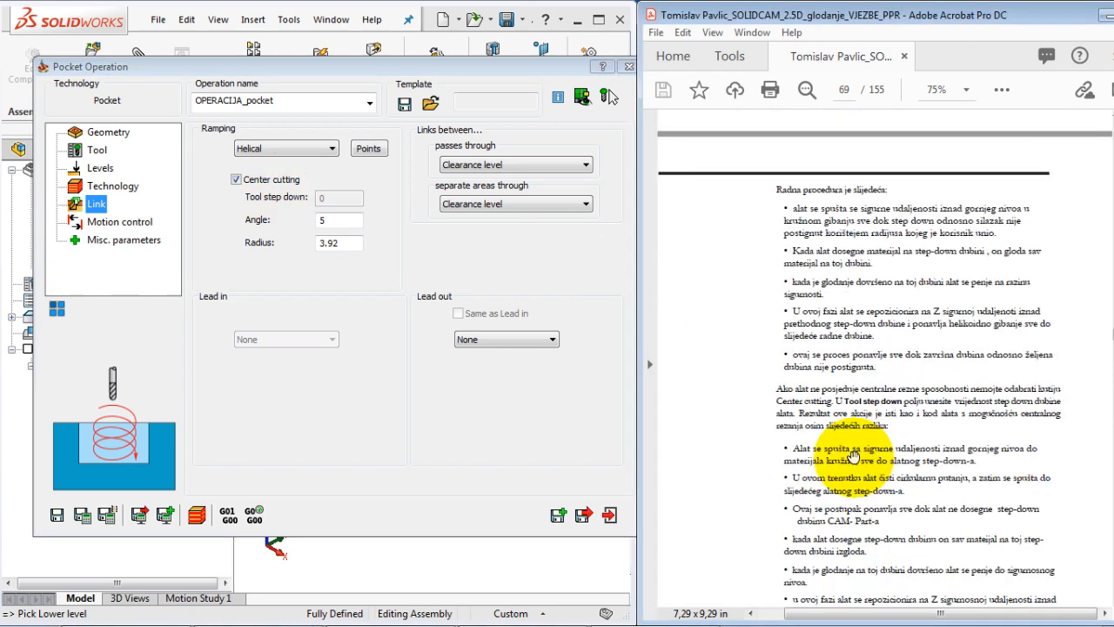
scroll(850, 455, down, 5)
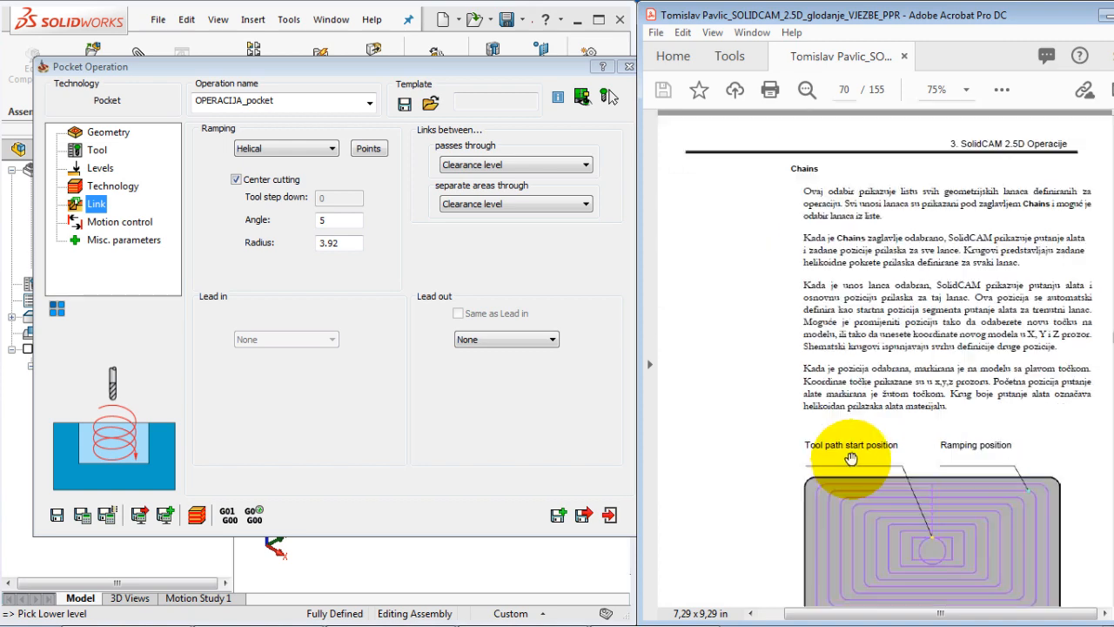
scroll(846, 459, down, 12)
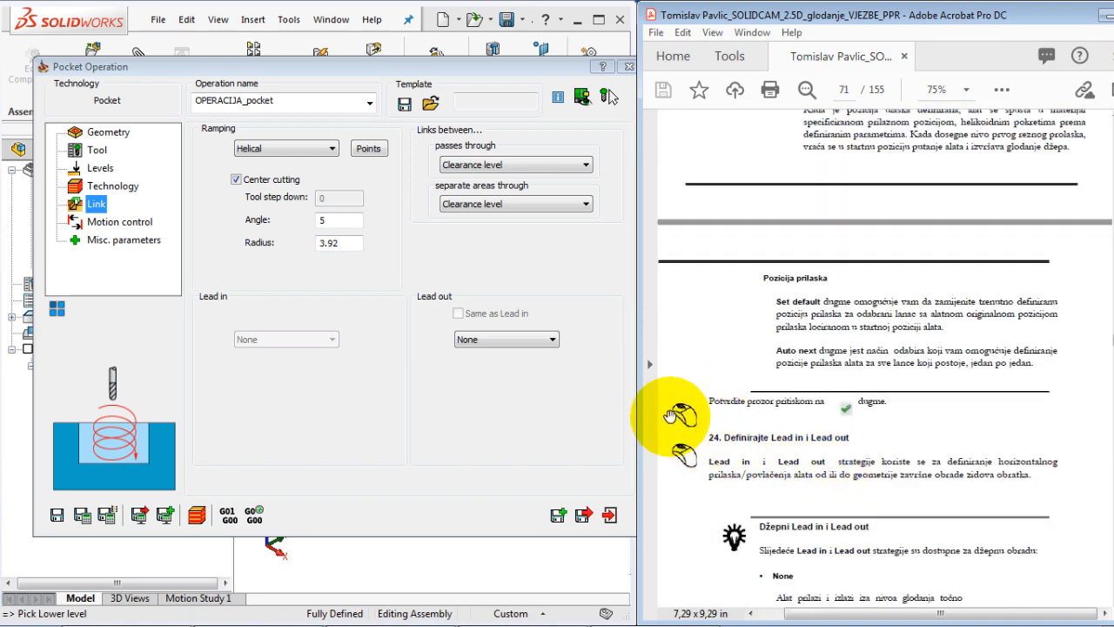
click(57, 515)
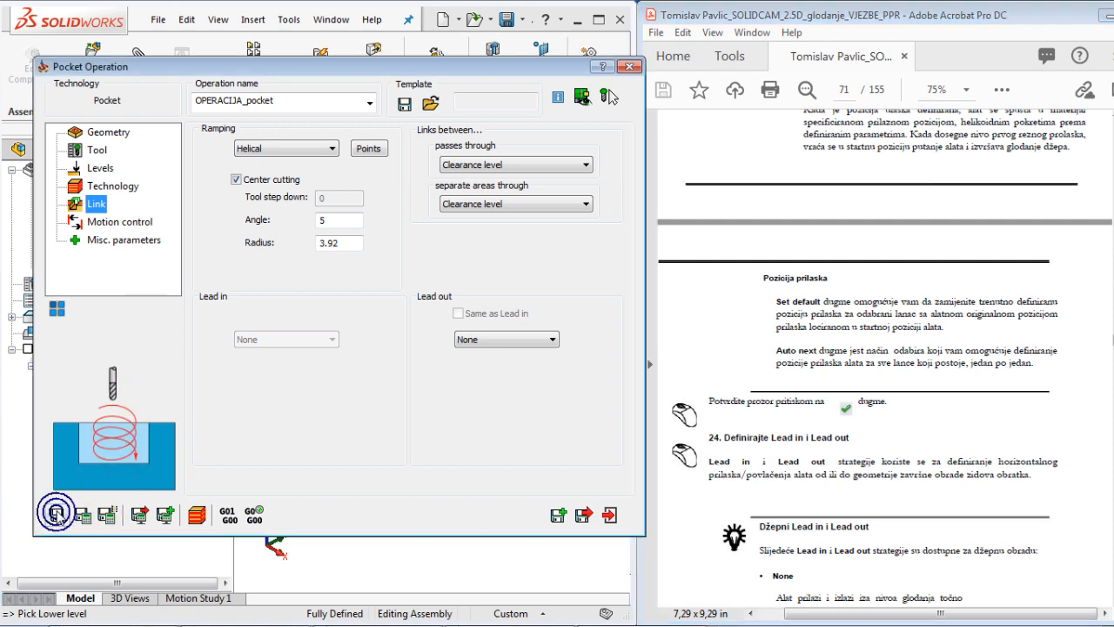
Step: Compare the Lead in and Lead out settings with section 24 of the manual, and check how Center cutting affects the helical ramping parameters
click(810, 469)
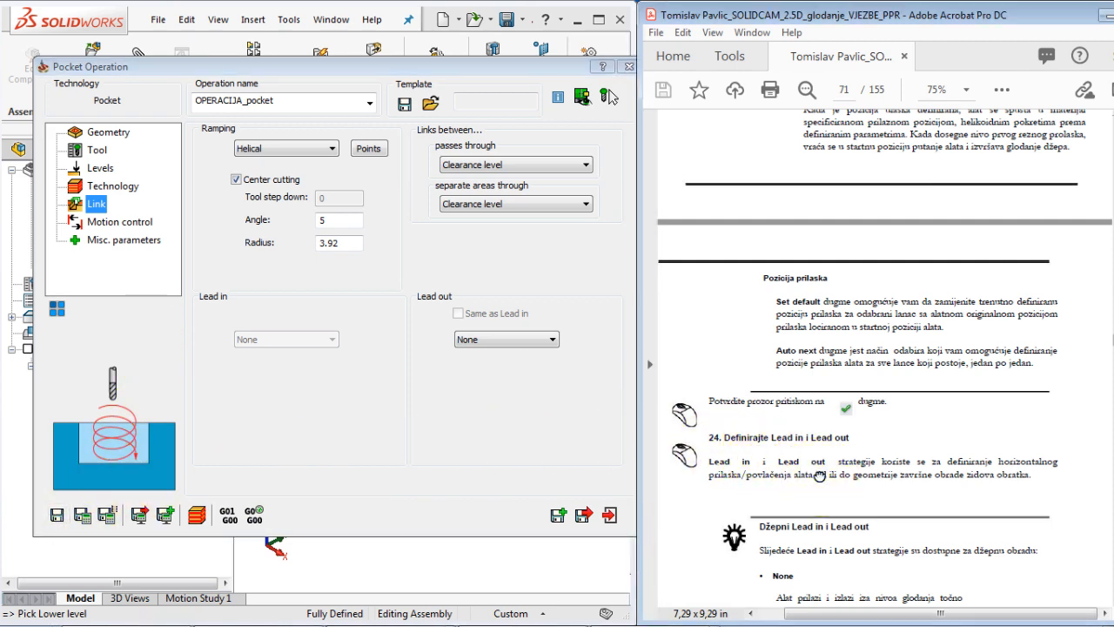
click(215, 301)
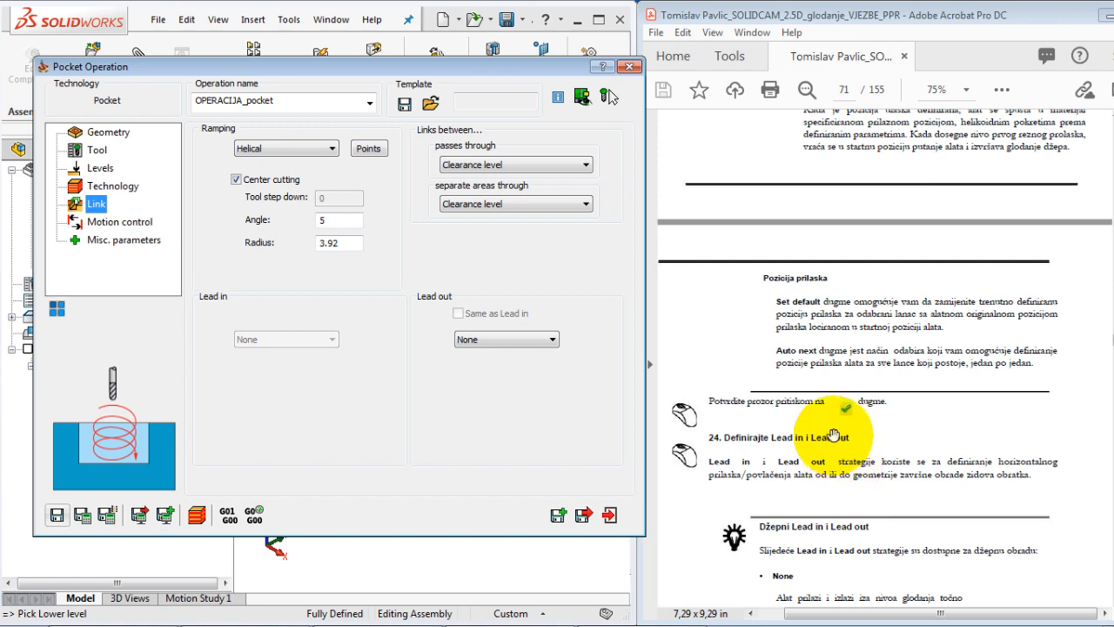
click(116, 193)
click(94, 205)
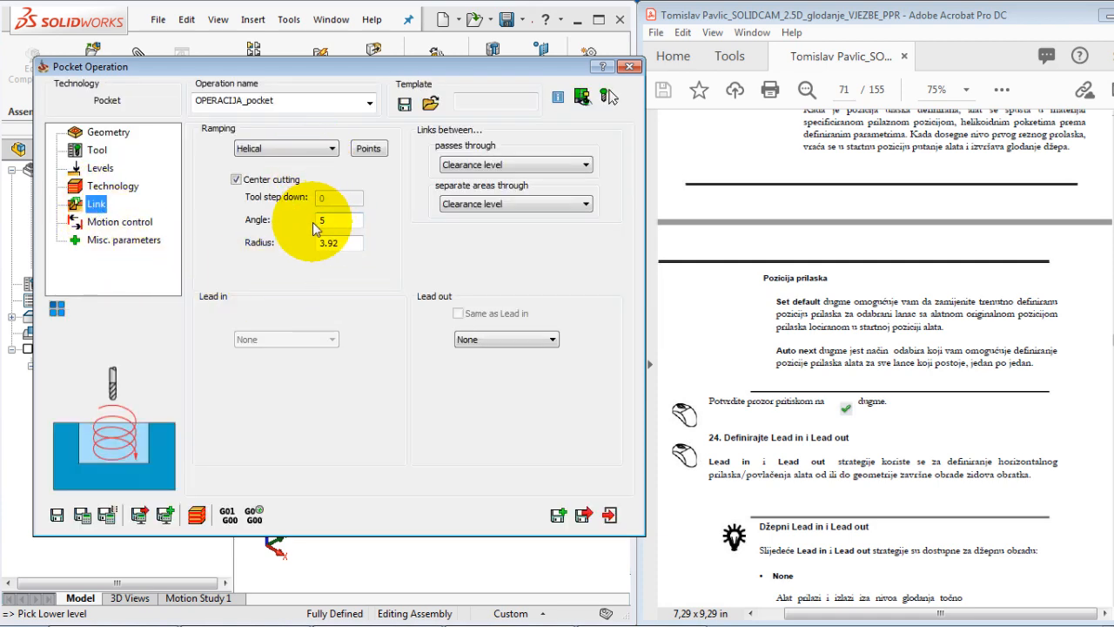
click(257, 181)
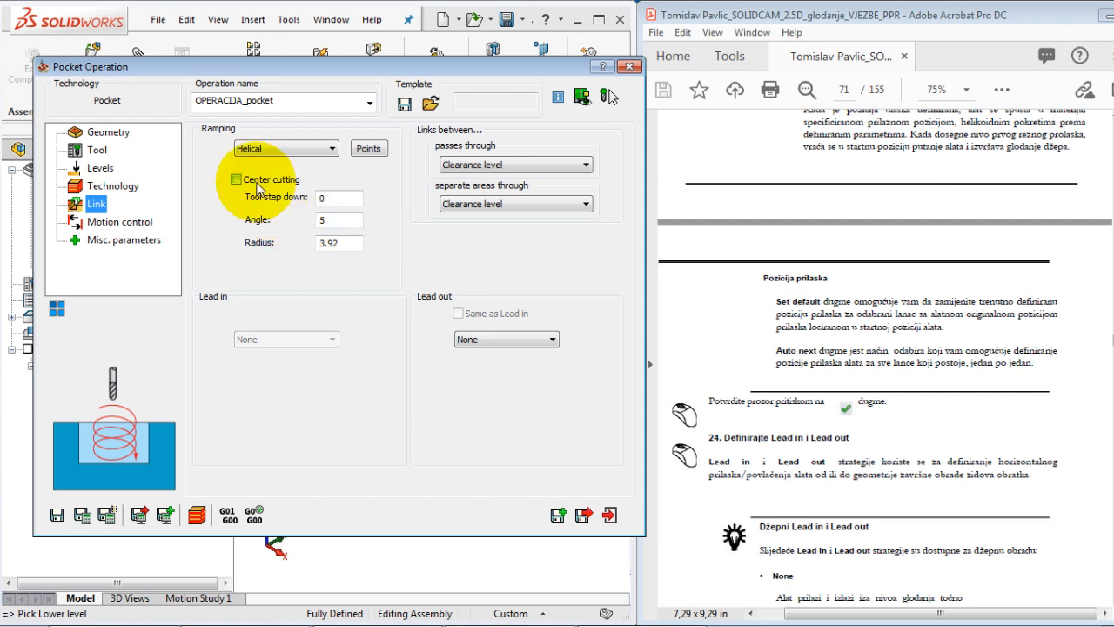
click(255, 181)
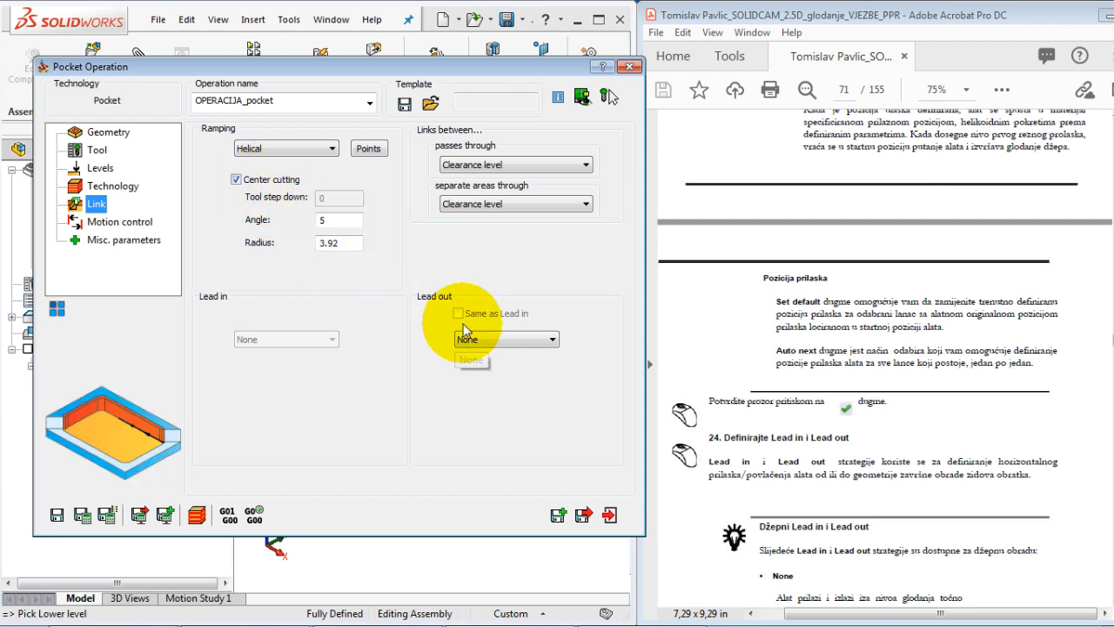
drag(850, 477, 843, 454)
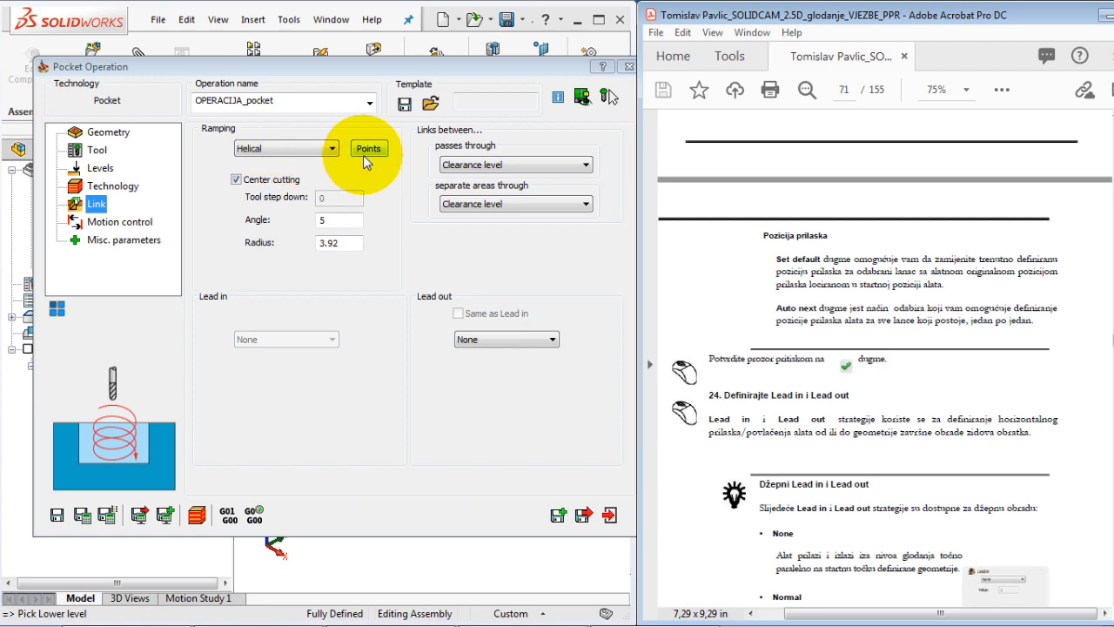
Step: Check the pocket operation's contour technology settings and keep Helical as the ramping strategy in the link parameters
click(117, 186)
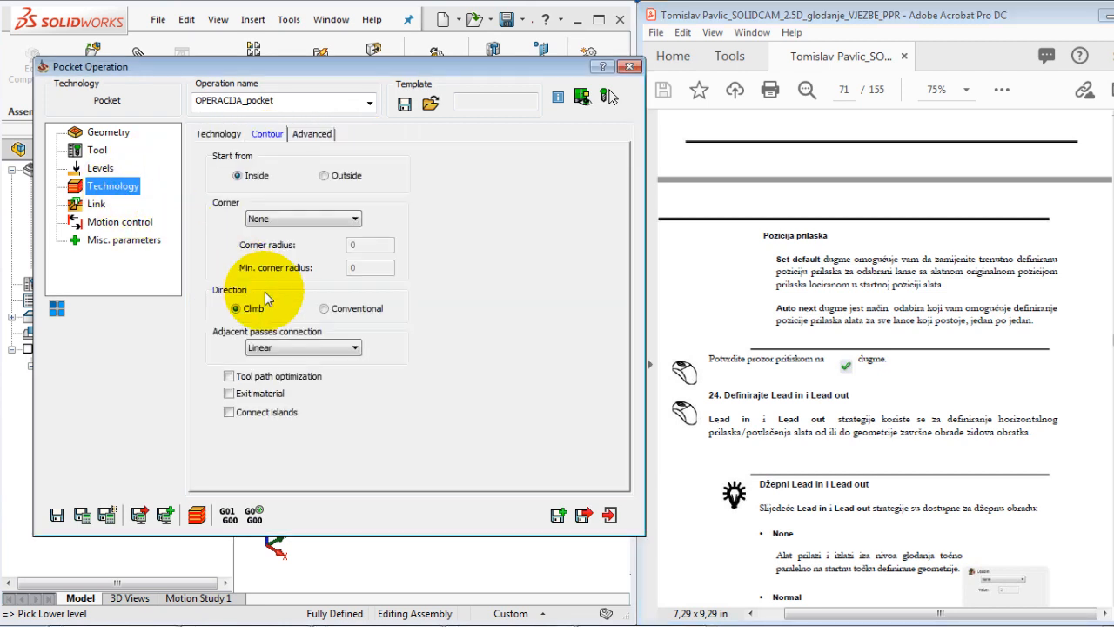
click(93, 205)
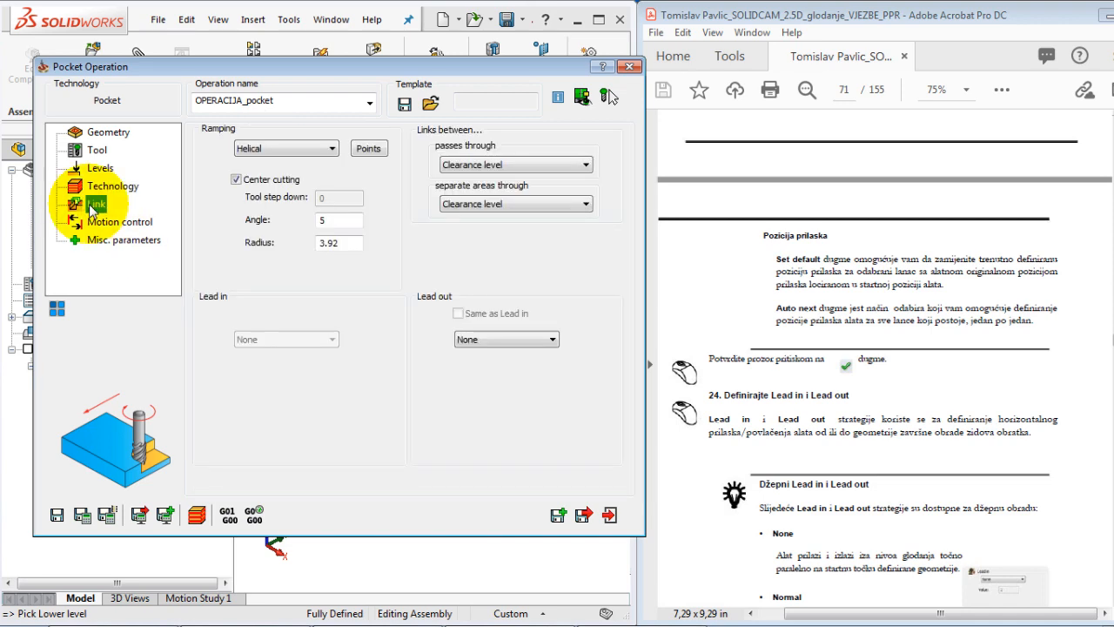
click(283, 148)
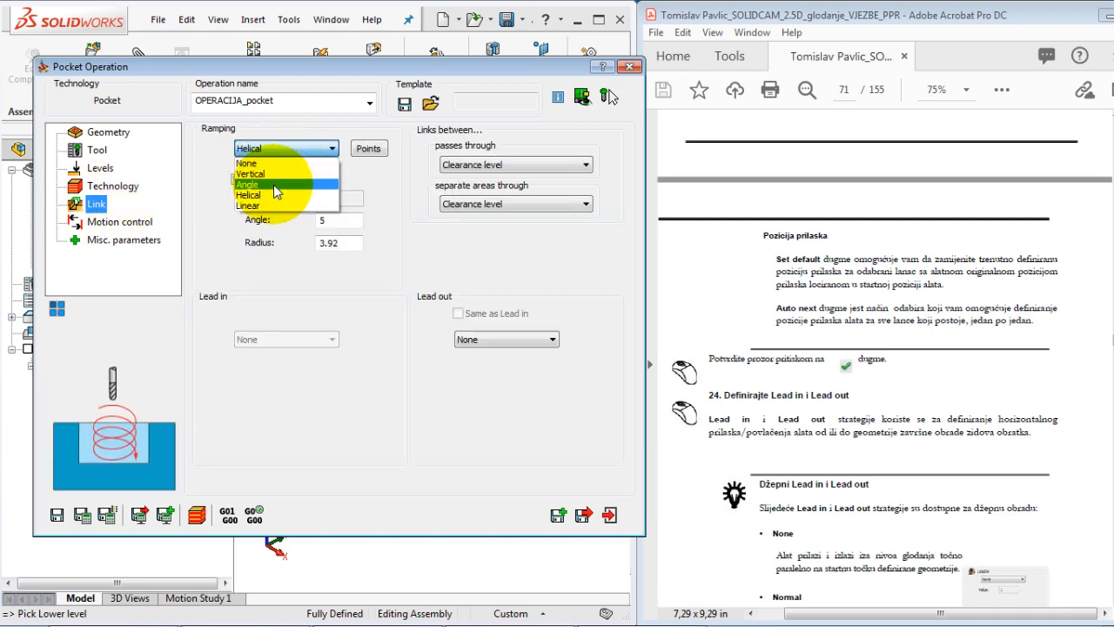
click(248, 195)
Step: Reread the manual's pages on the Helical option, its ramping parameters and chains, up to section 24 on Lead in and Lead out
scroll(935, 352, up, 2)
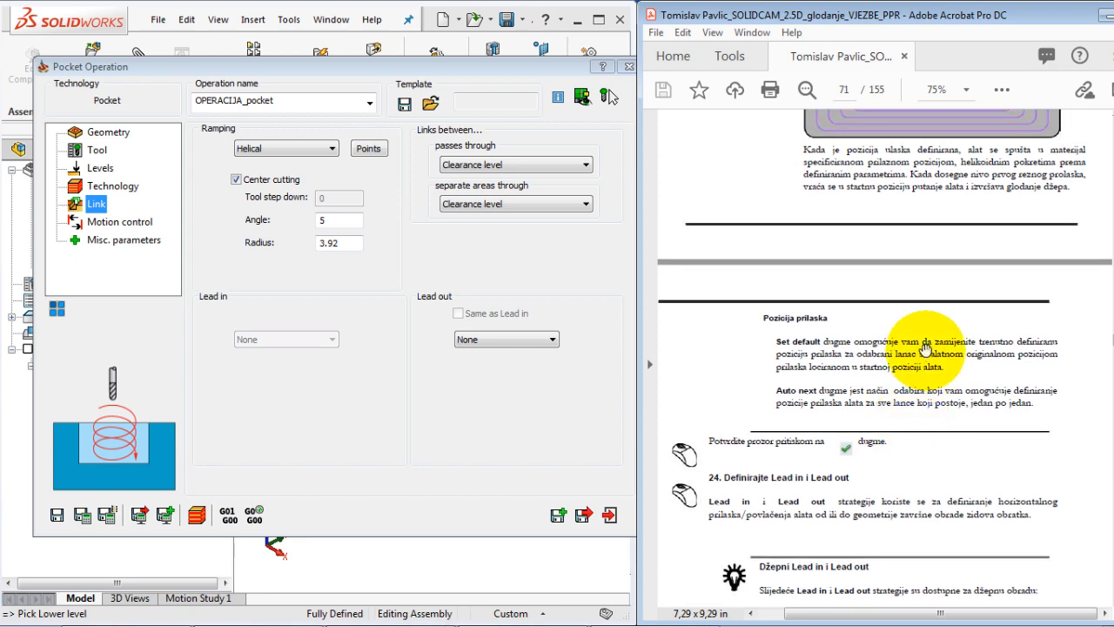
scroll(925, 348, up, 4)
scroll(910, 447, up, 12)
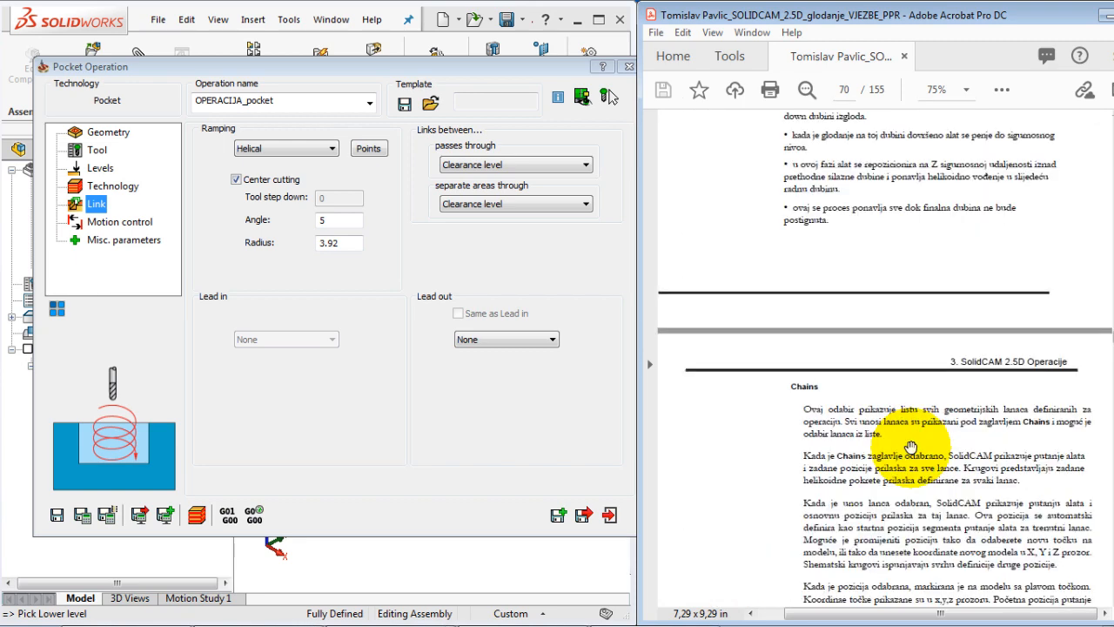
scroll(910, 446, up, 20)
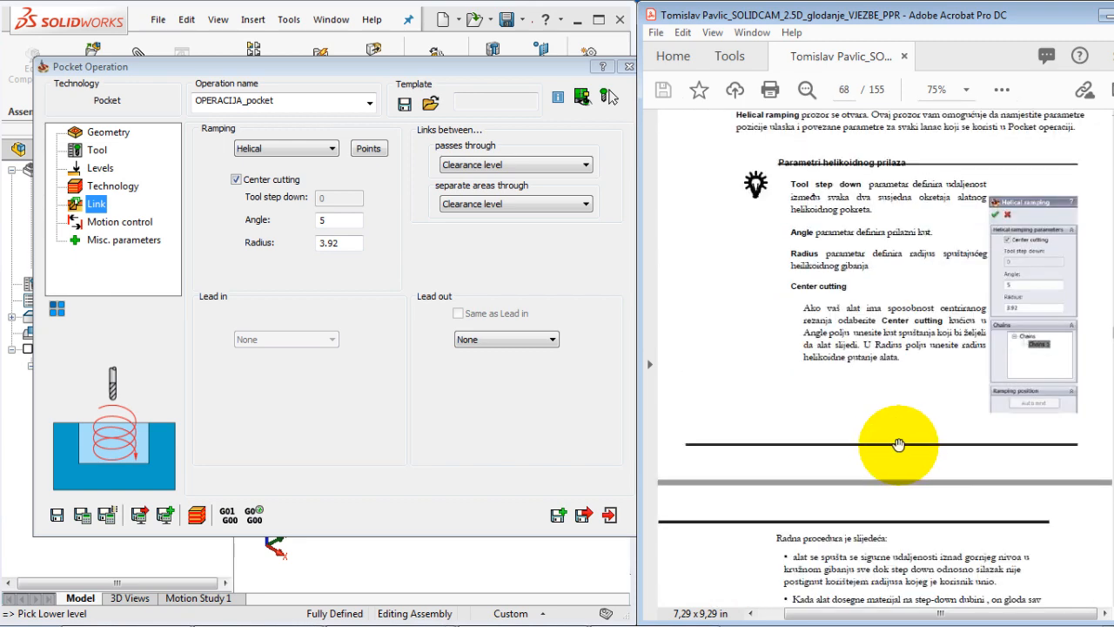
scroll(899, 445, up, 3)
scroll(892, 445, up, 3)
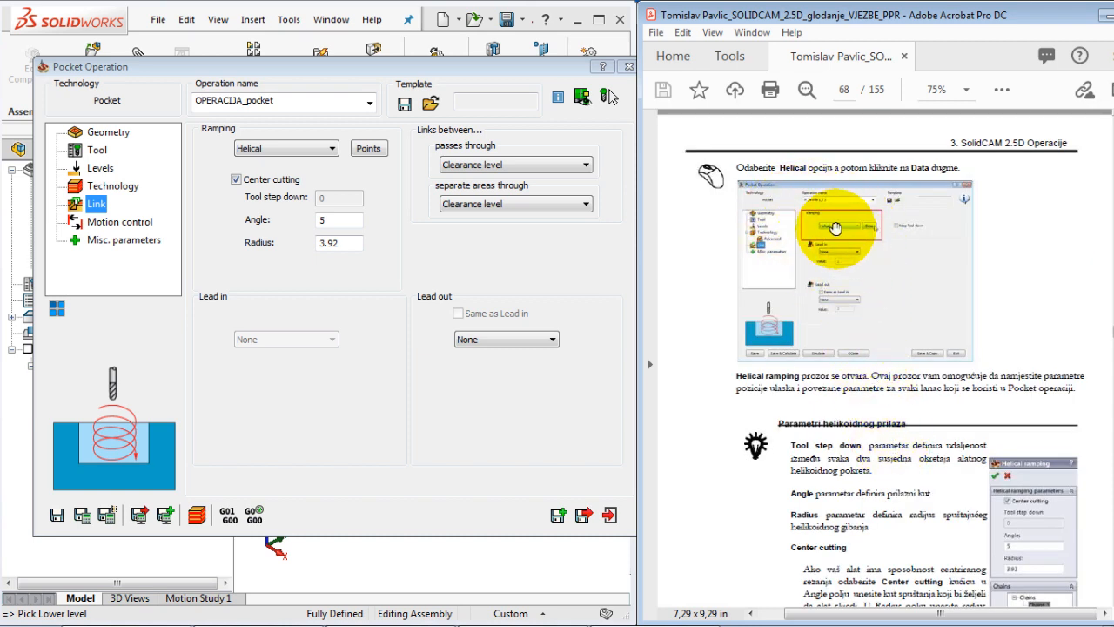
scroll(844, 302, down, 20)
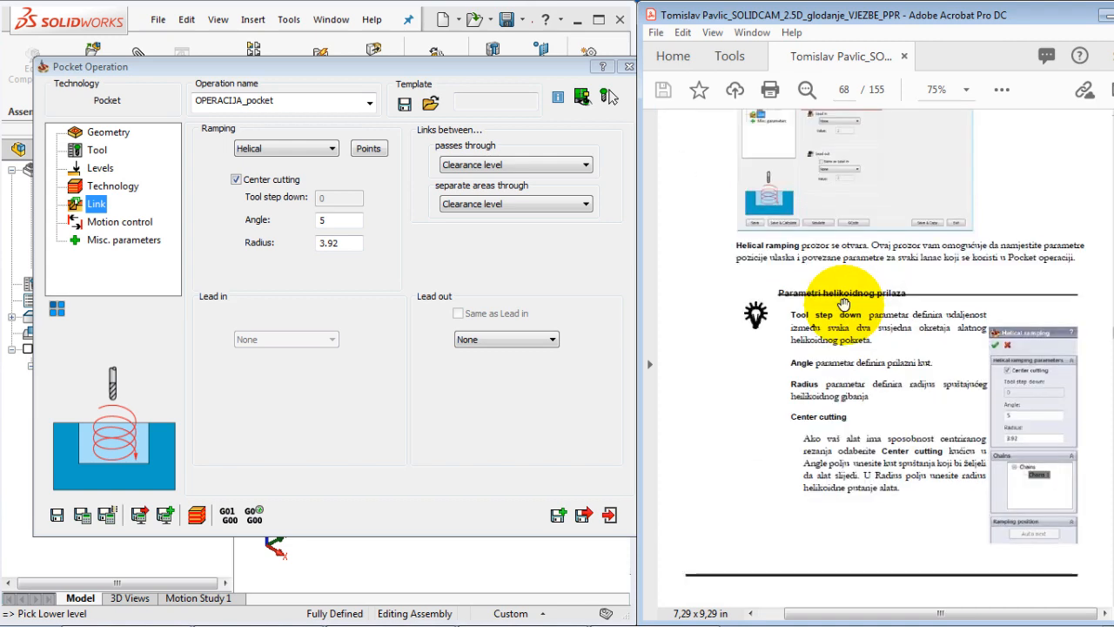
scroll(831, 309, down, 15)
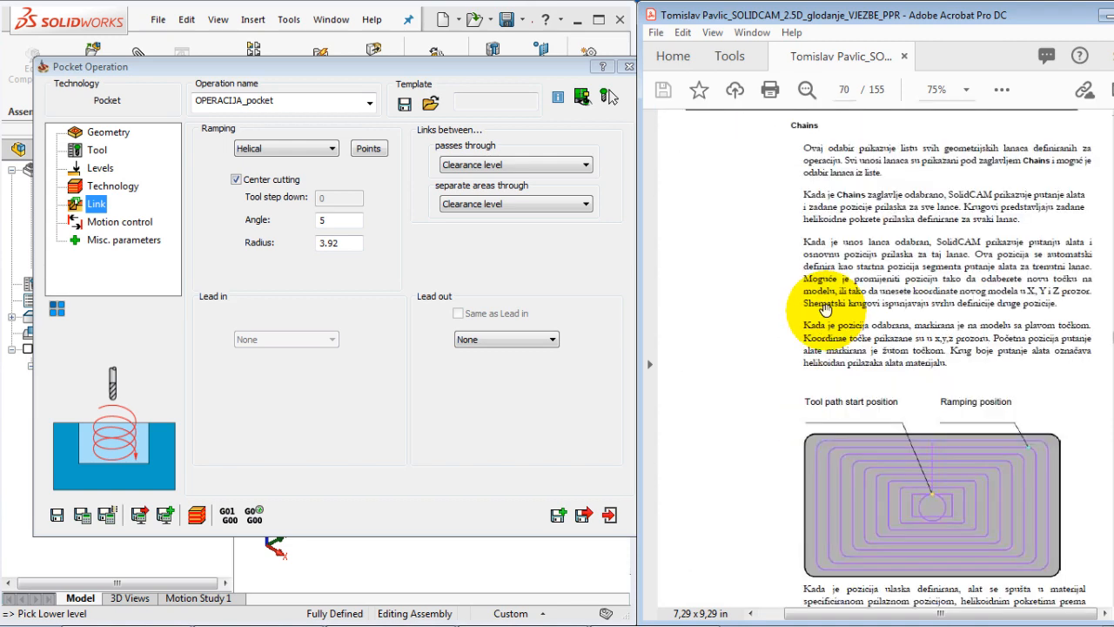
scroll(822, 331, down, 3)
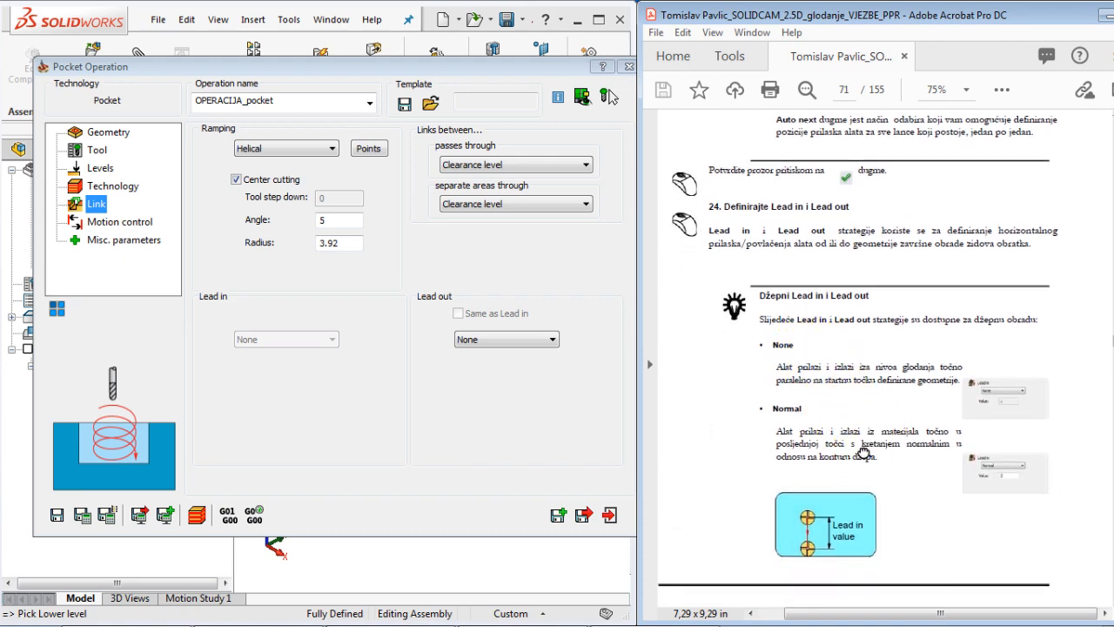
scroll(841, 411, down, 2)
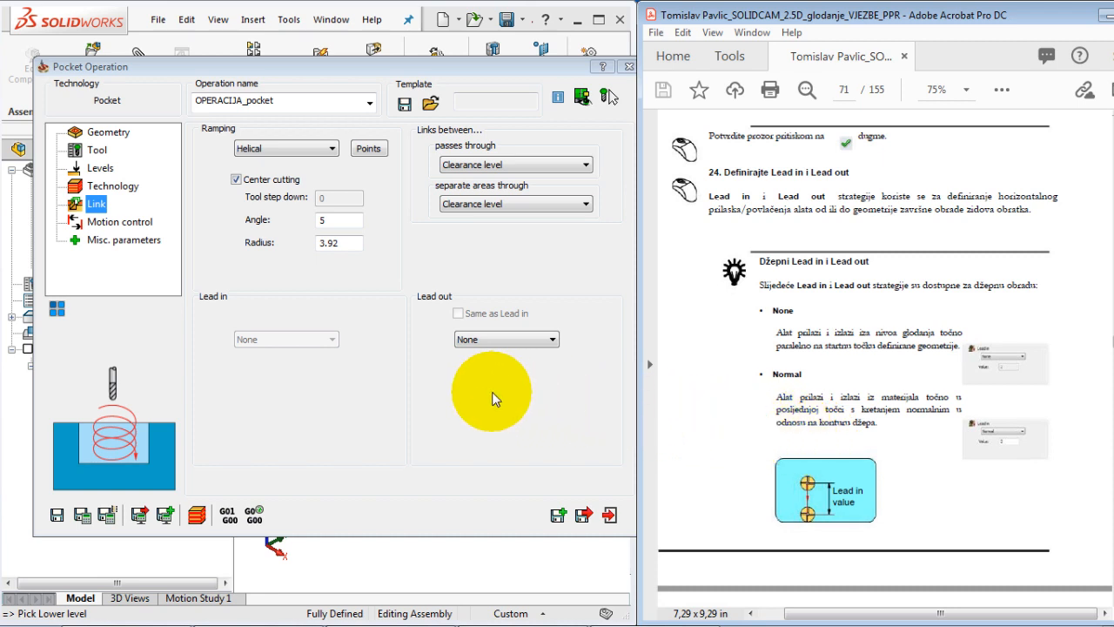
Step: Try to save the pocket operation with Center cutting switched off, and switch Center cutting back on
click(254, 181)
click(253, 182)
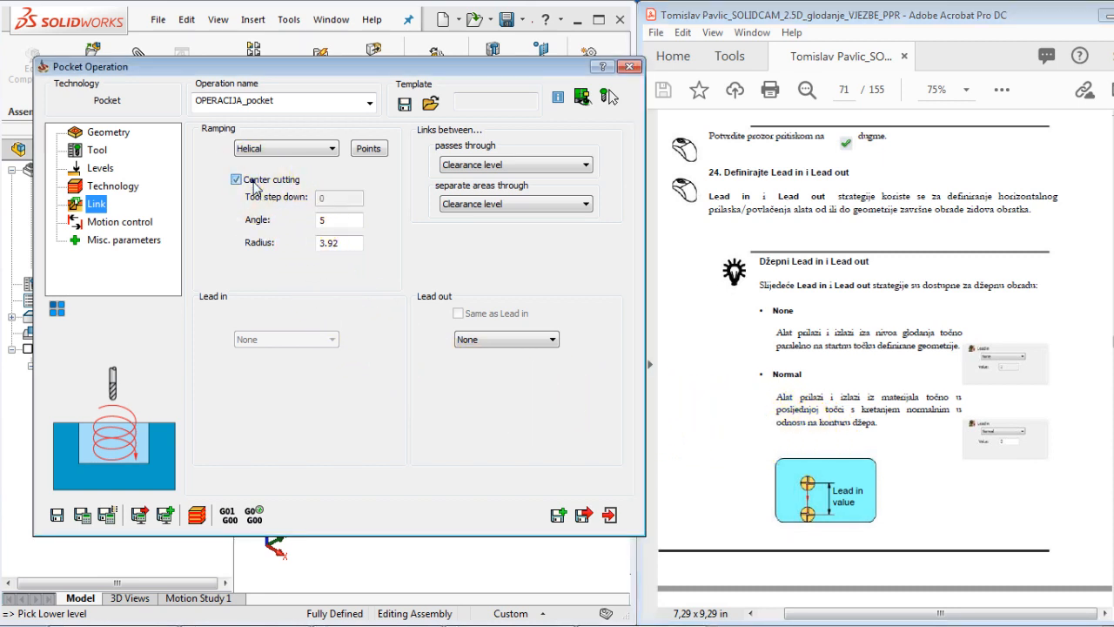
click(253, 182)
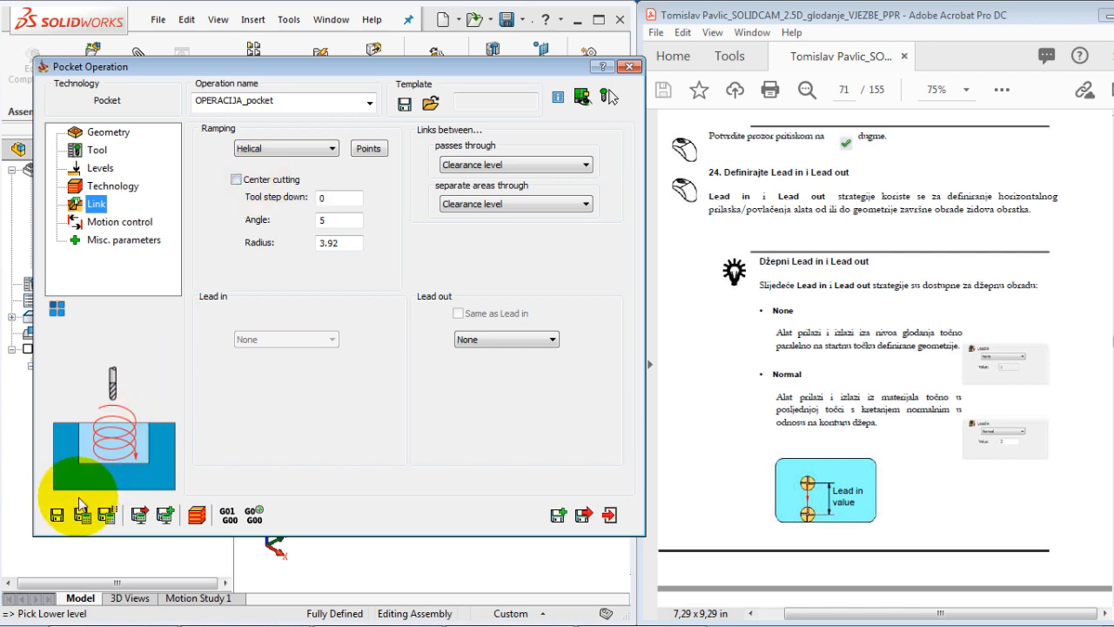
click(57, 514)
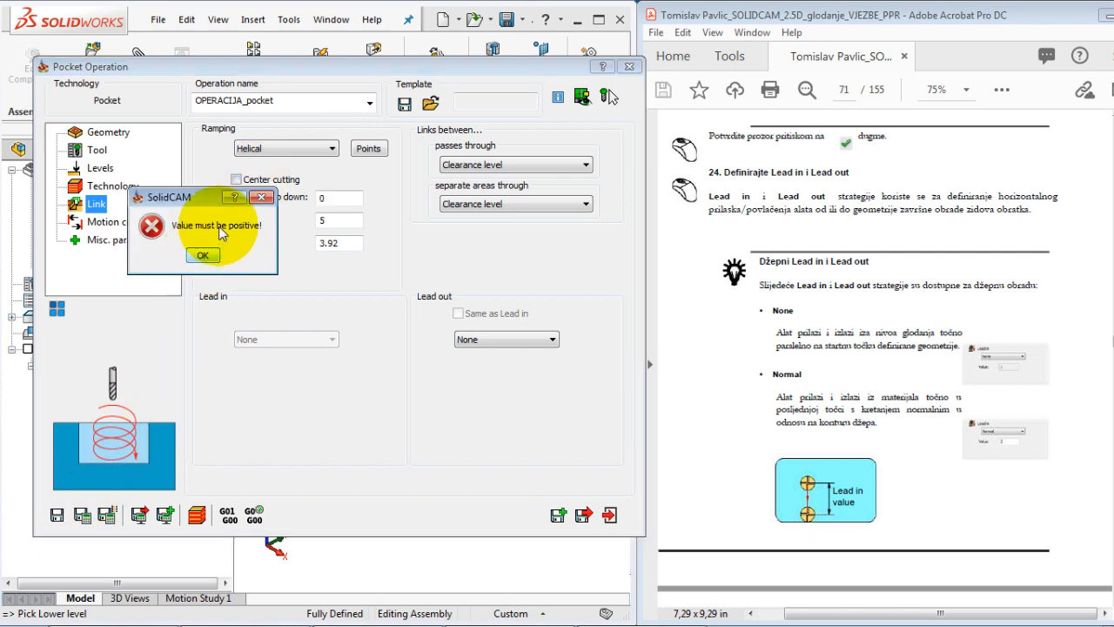
click(201, 255)
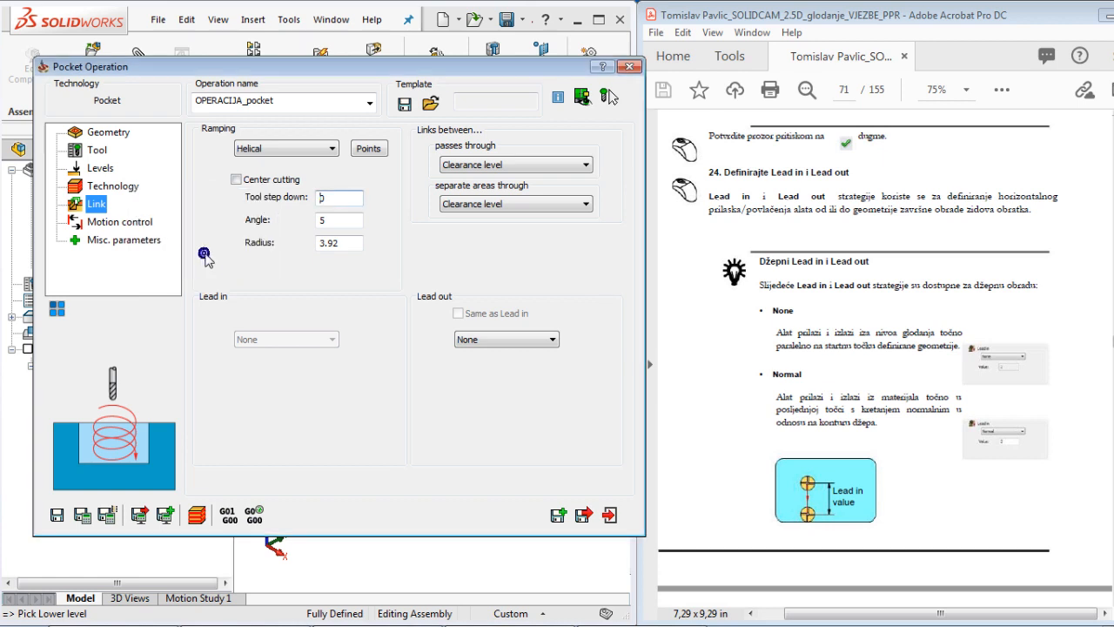
click(238, 180)
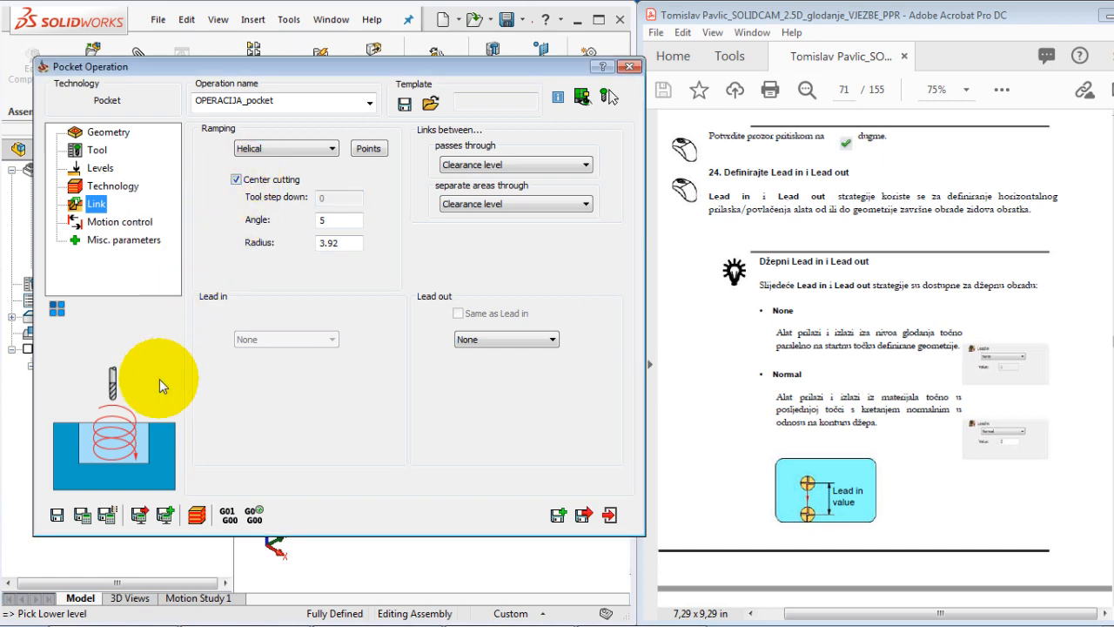
Step: Save and calculate the pocket operation and play its tool path in the Host CAD simulation
click(56, 515)
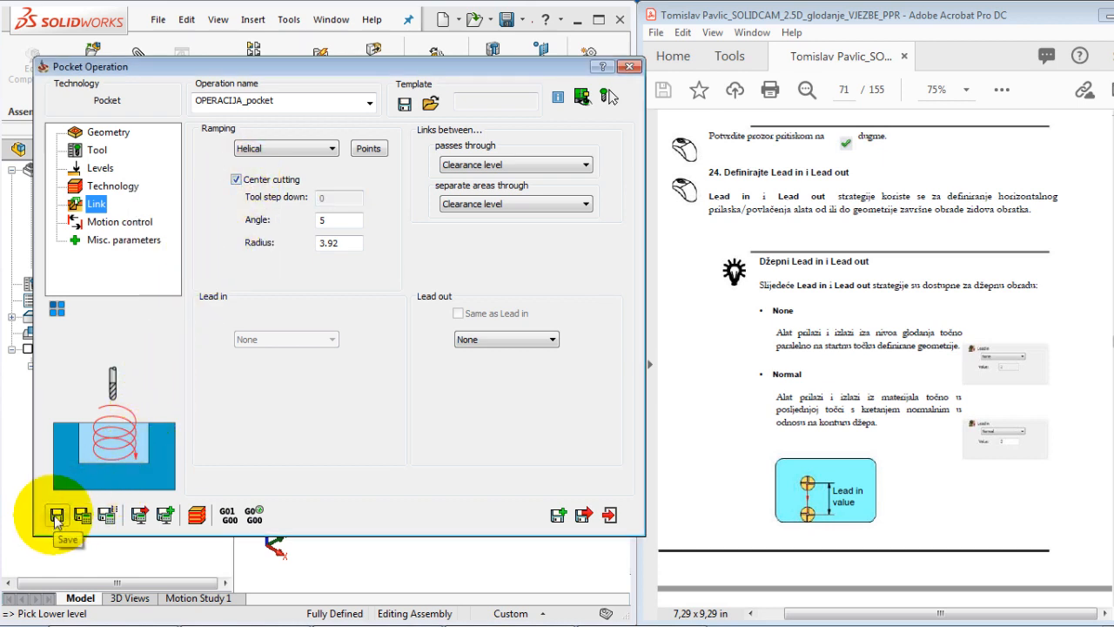
click(84, 515)
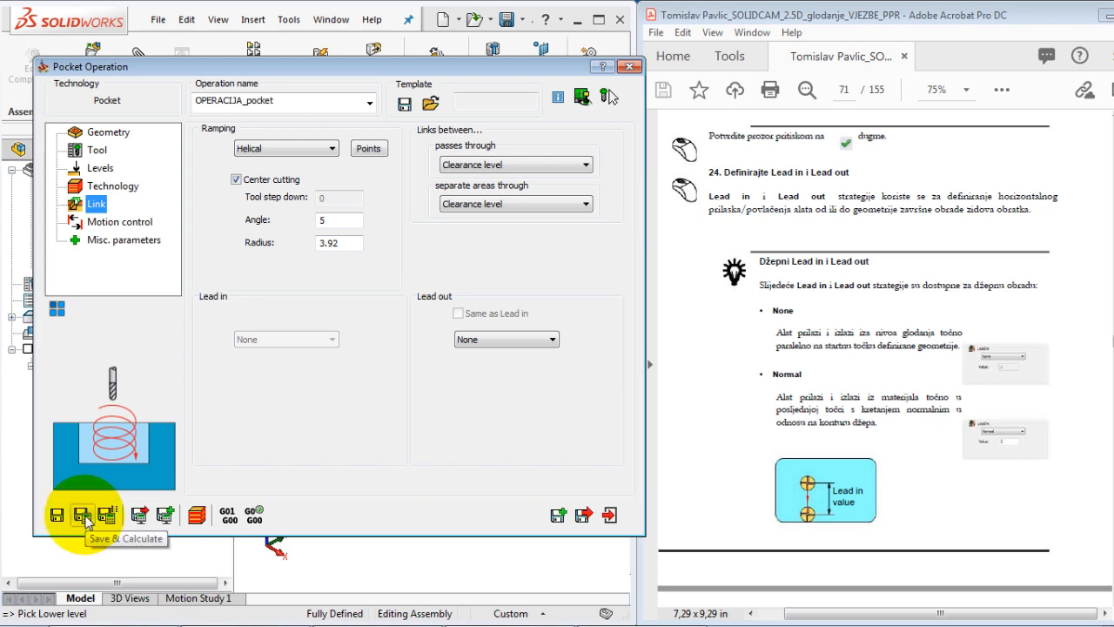
click(197, 515)
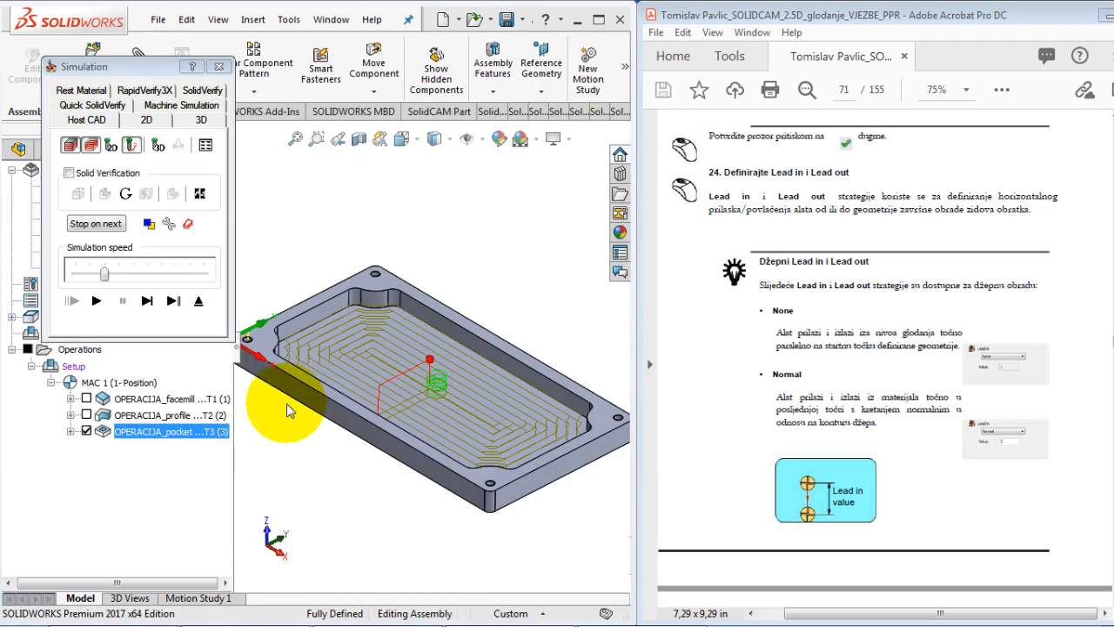
click(98, 300)
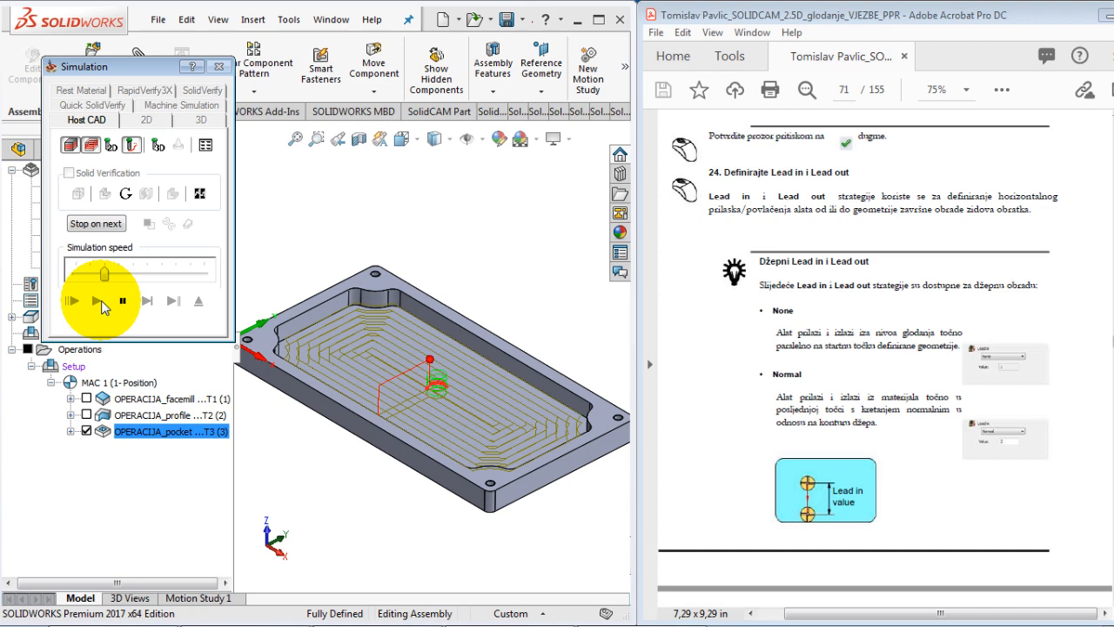
Step: Read the manual's Lead in and Lead out options and sections 25 and 26 on calculating and simulating the tool path
drag(841, 490, 903, 365)
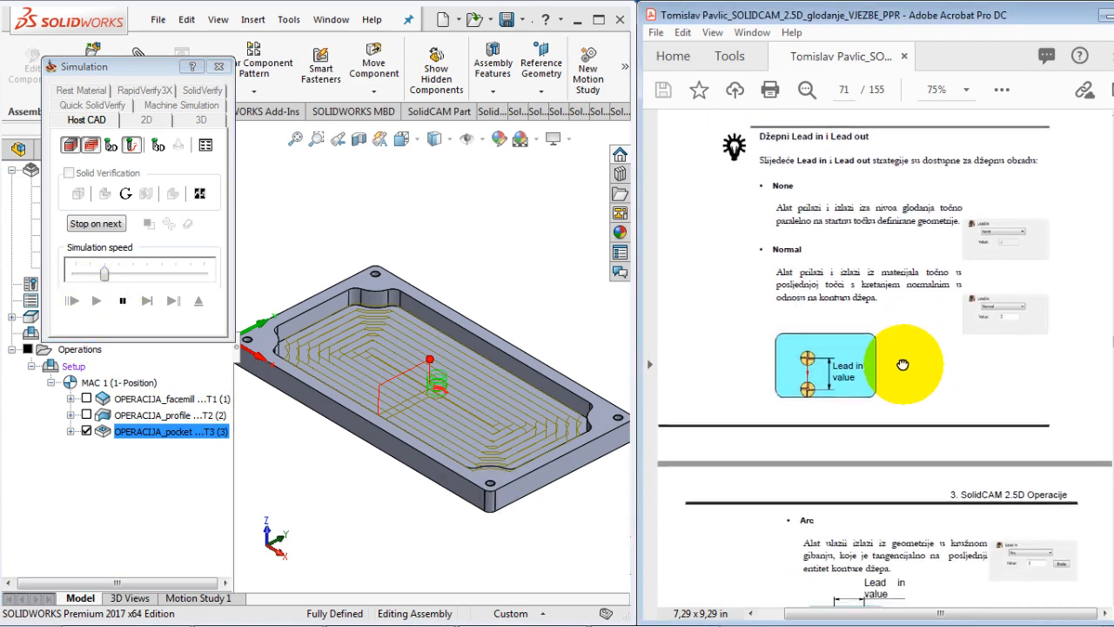
scroll(902, 365, down, 5)
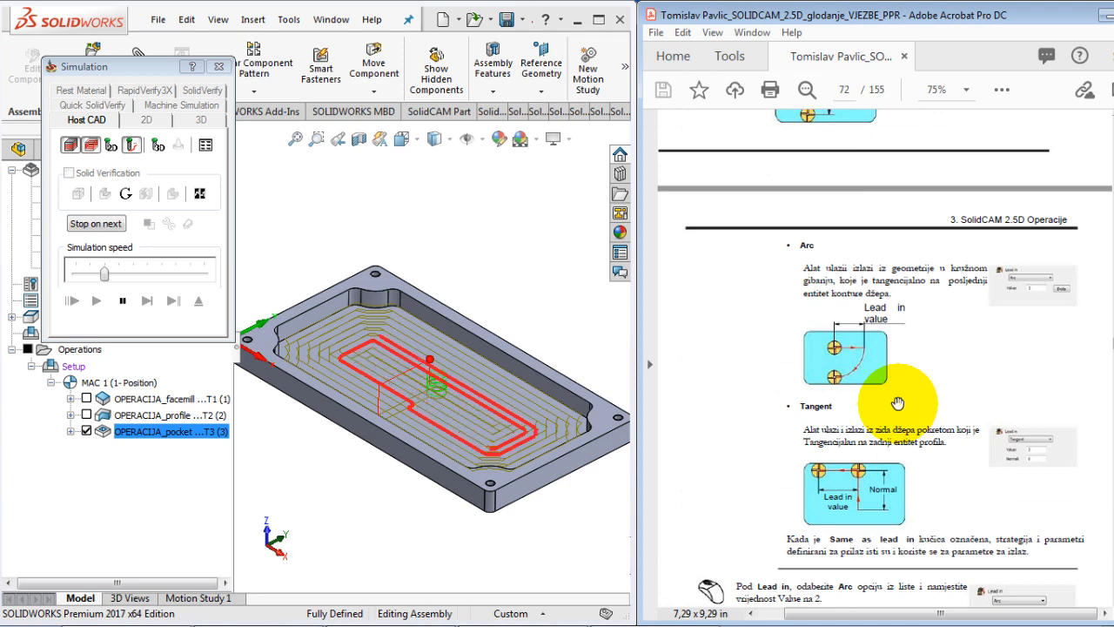
scroll(897, 403, down, 5)
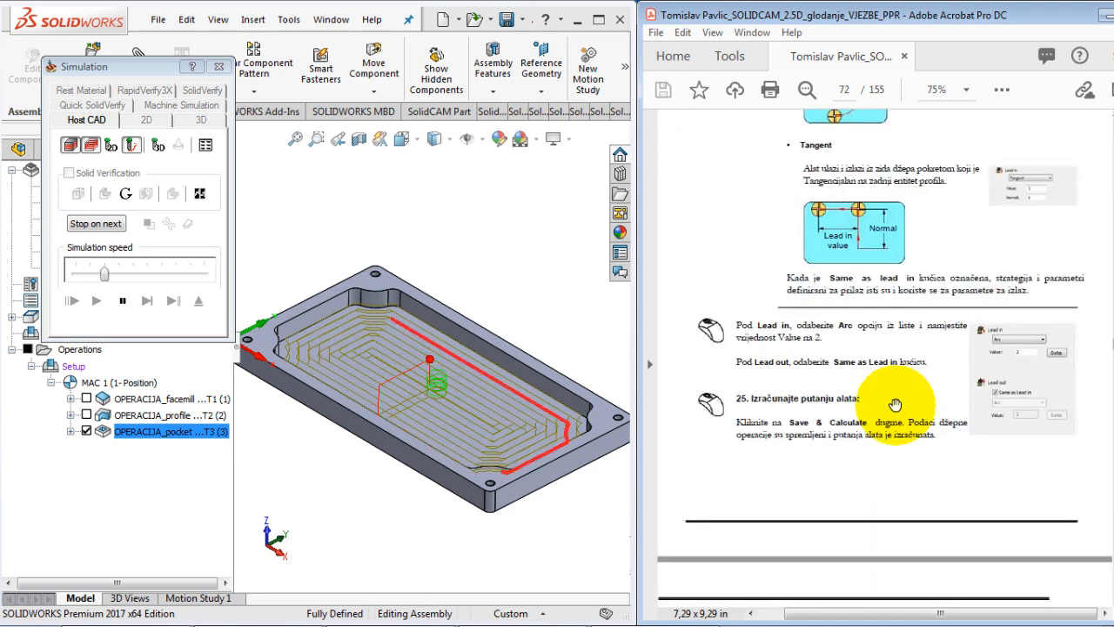
scroll(895, 404, down, 4)
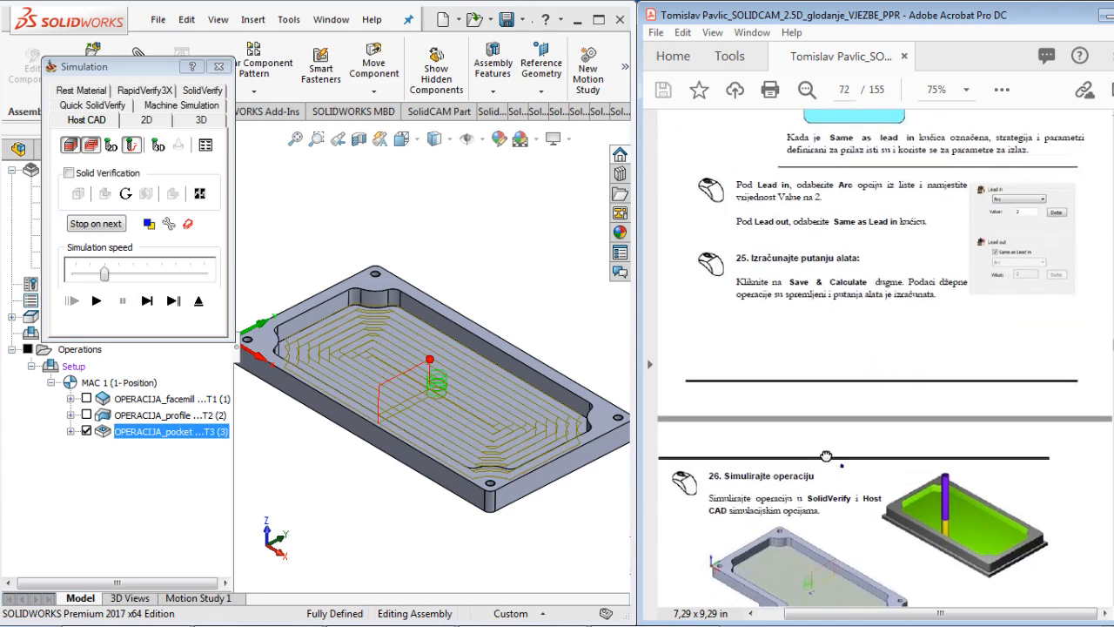
scroll(809, 412, down, 2)
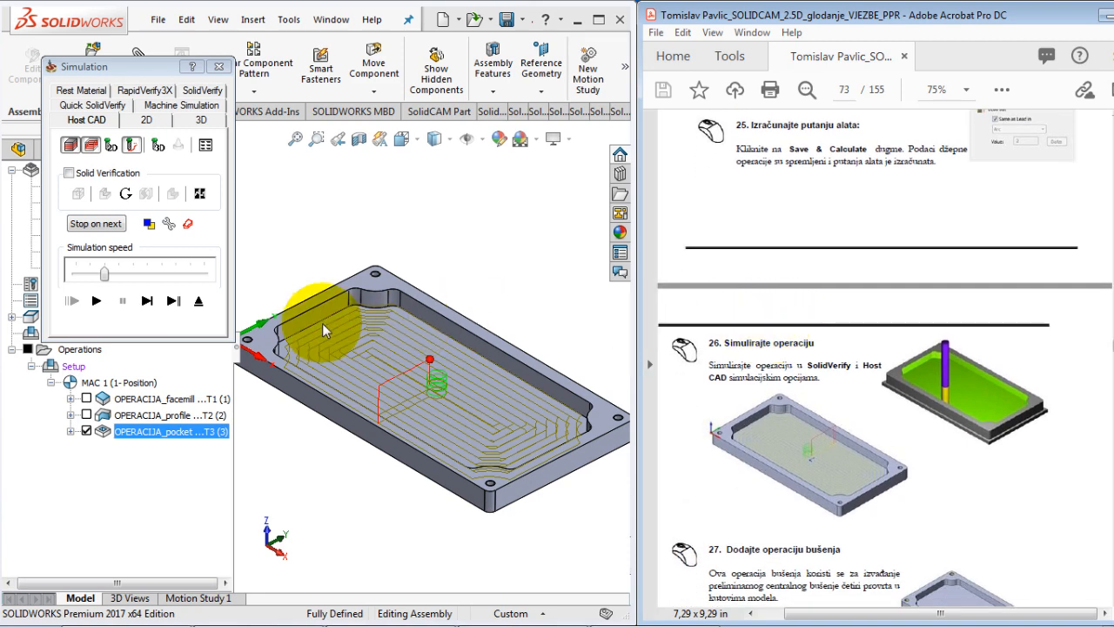
Step: Play the pocket operation in SolidVerify and read the manual's section 27 on adding a drilling operation
click(202, 90)
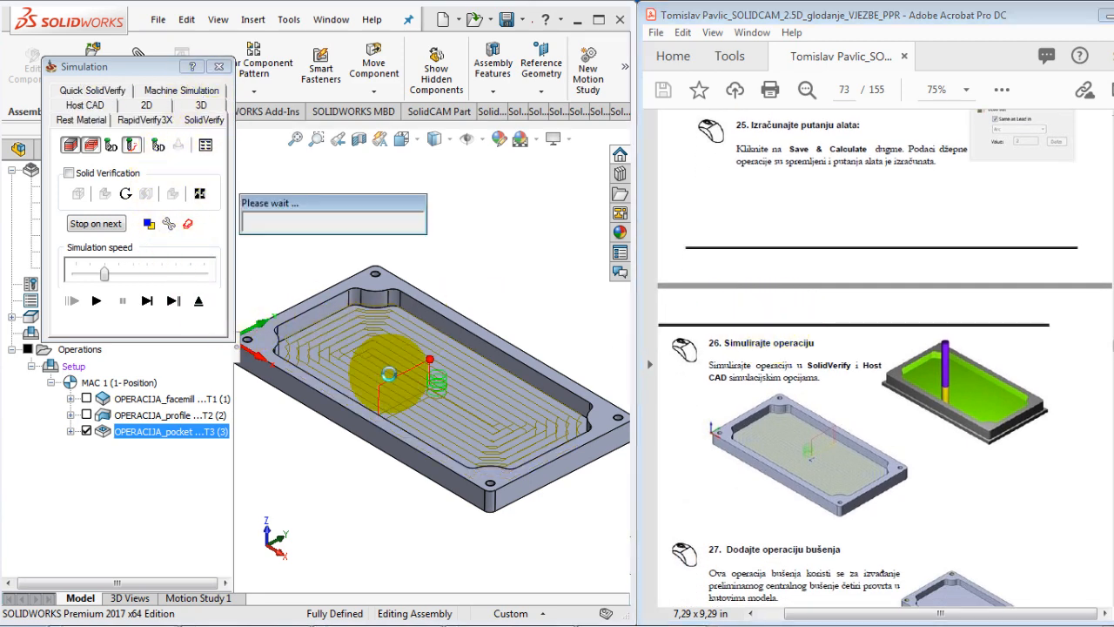
click(98, 262)
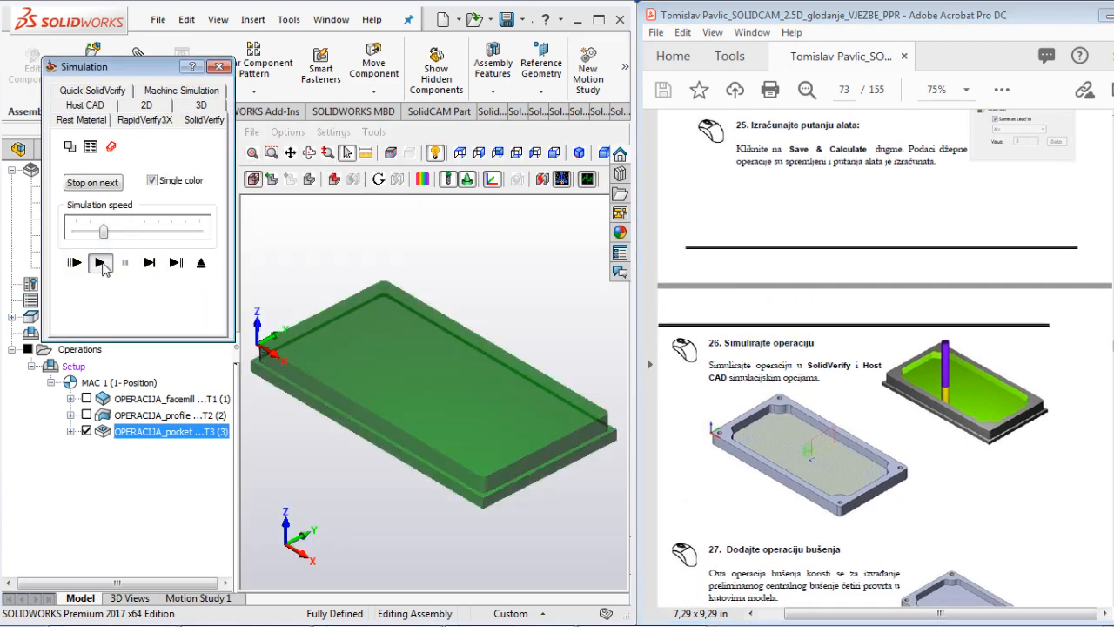
drag(883, 517, 862, 423)
scroll(859, 427, down, 3)
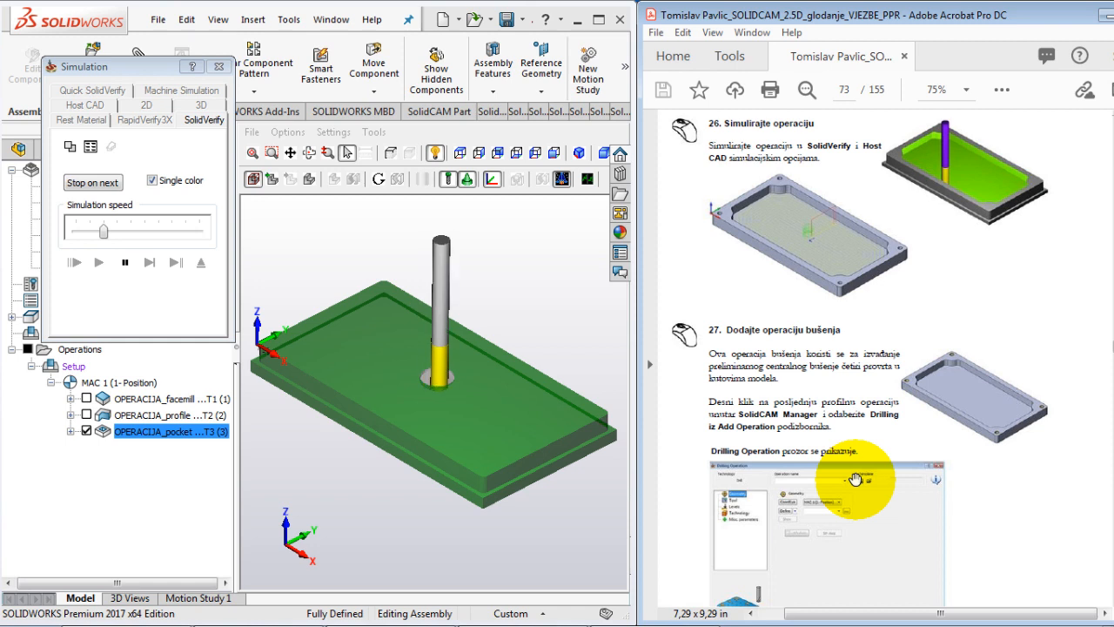
drag(855, 477, 852, 458)
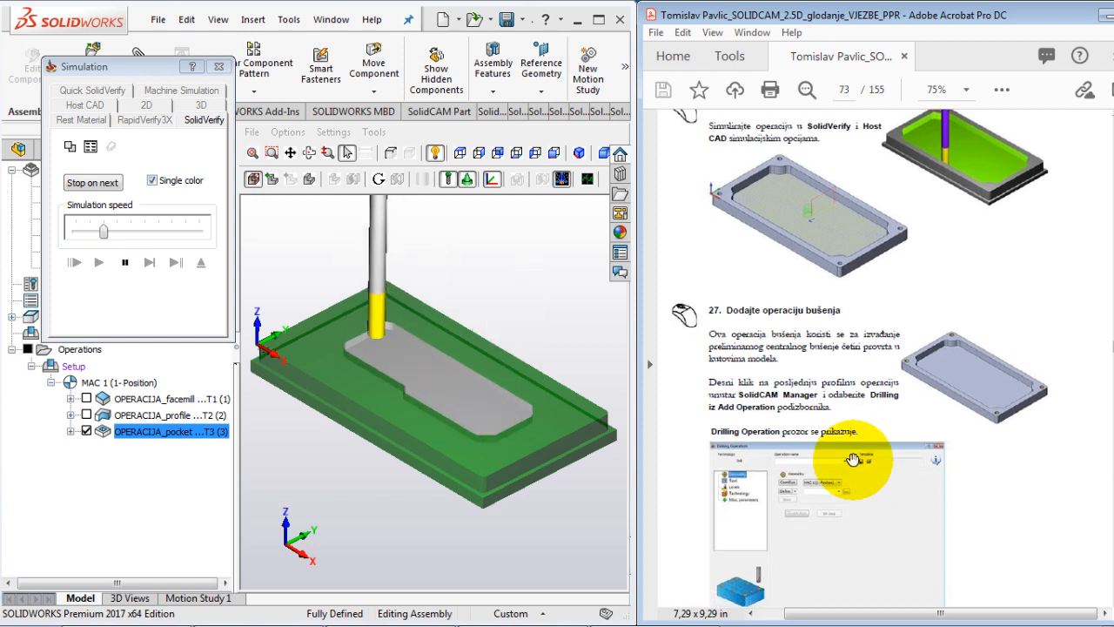
drag(873, 492, 805, 305)
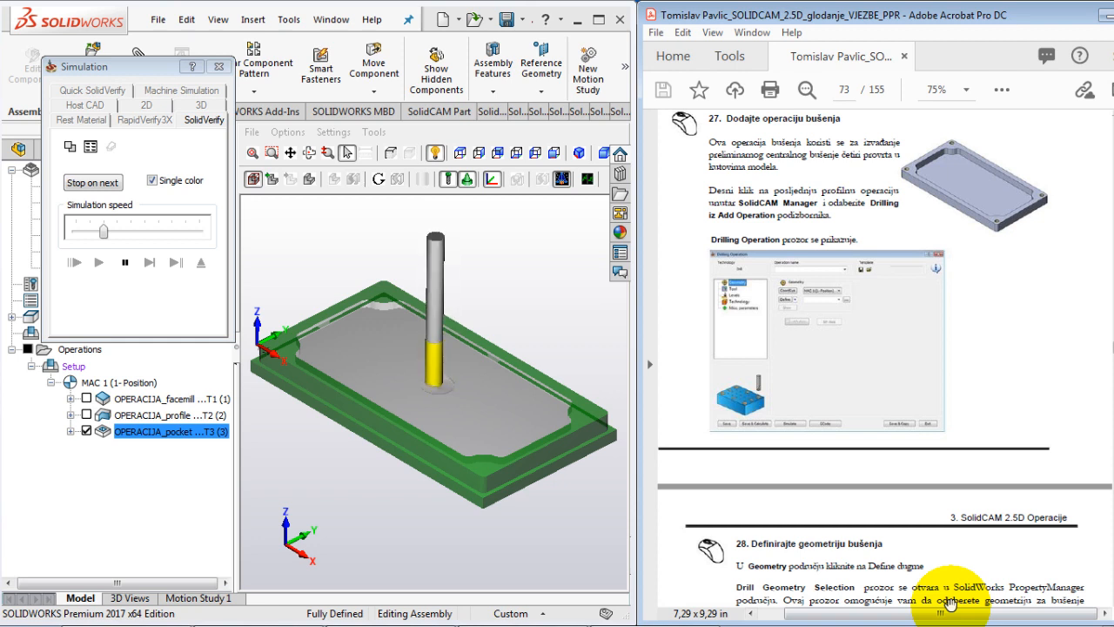
Step: Raise the SolidVerify simulation speed, and exit the simulation and the pocket operation
drag(103, 230, 173, 233)
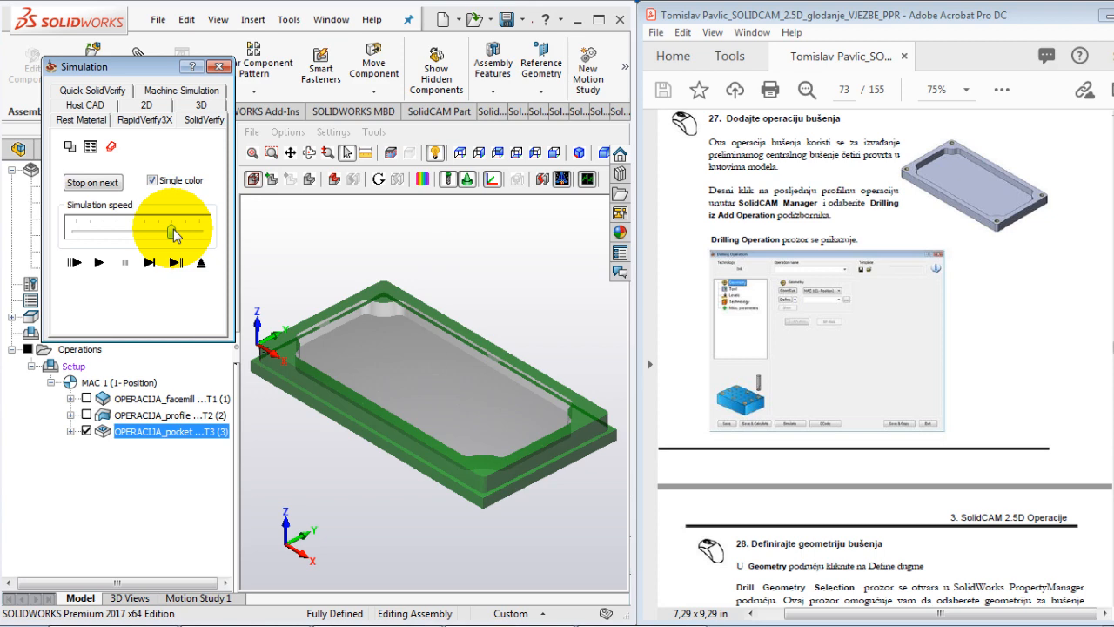
drag(881, 459, 874, 457)
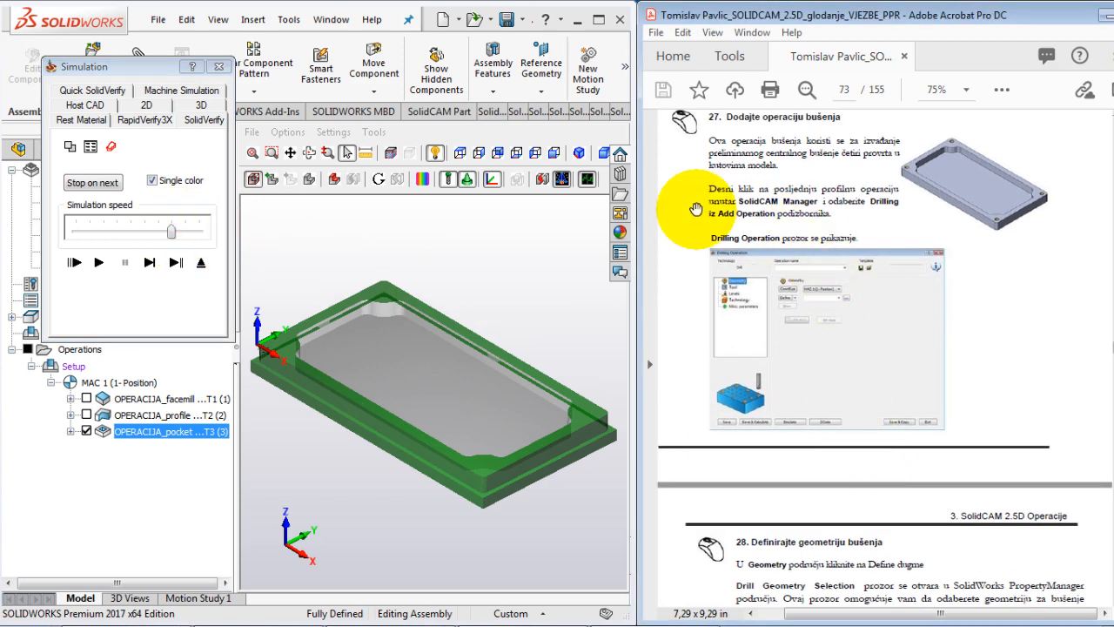
click(201, 262)
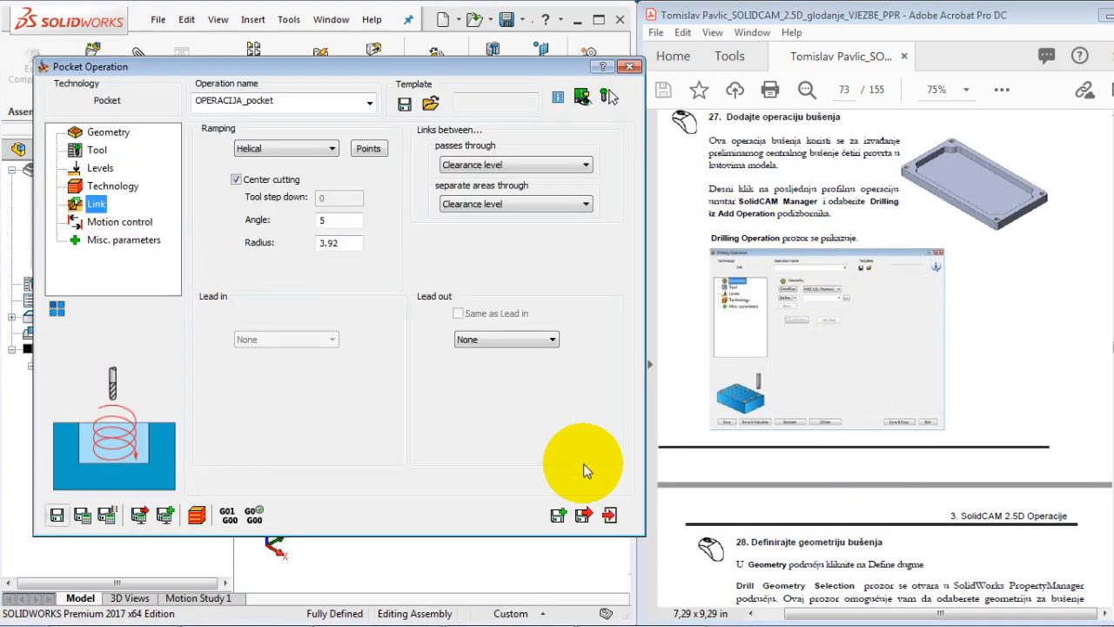
click(628, 66)
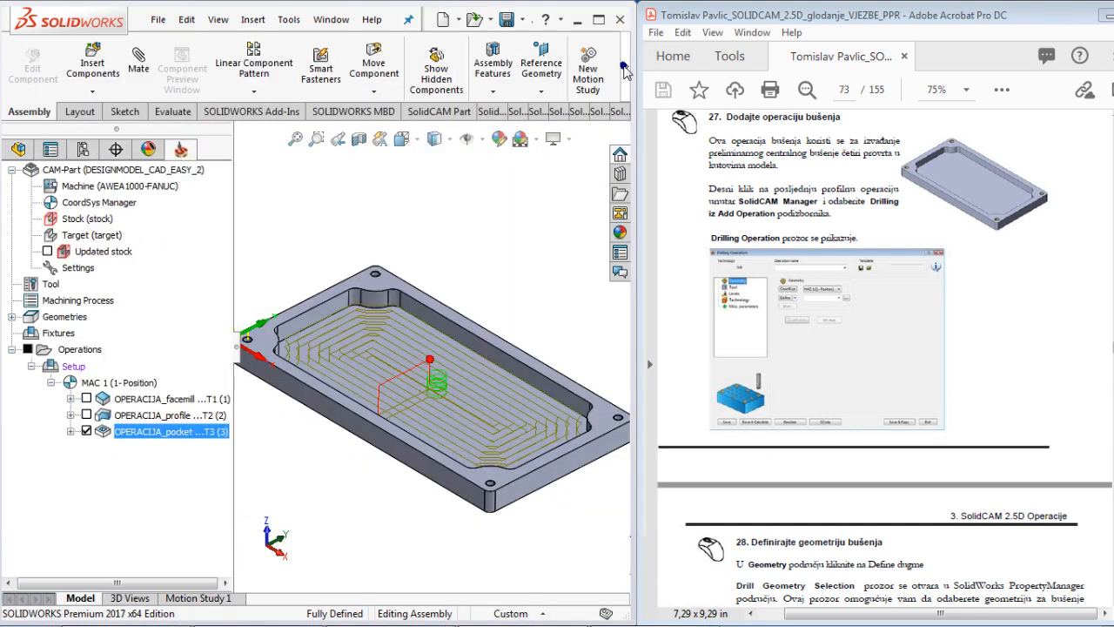
Step: Hide the pocket operation's tool path and show the face milling operation's tool path
click(86, 432)
click(86, 400)
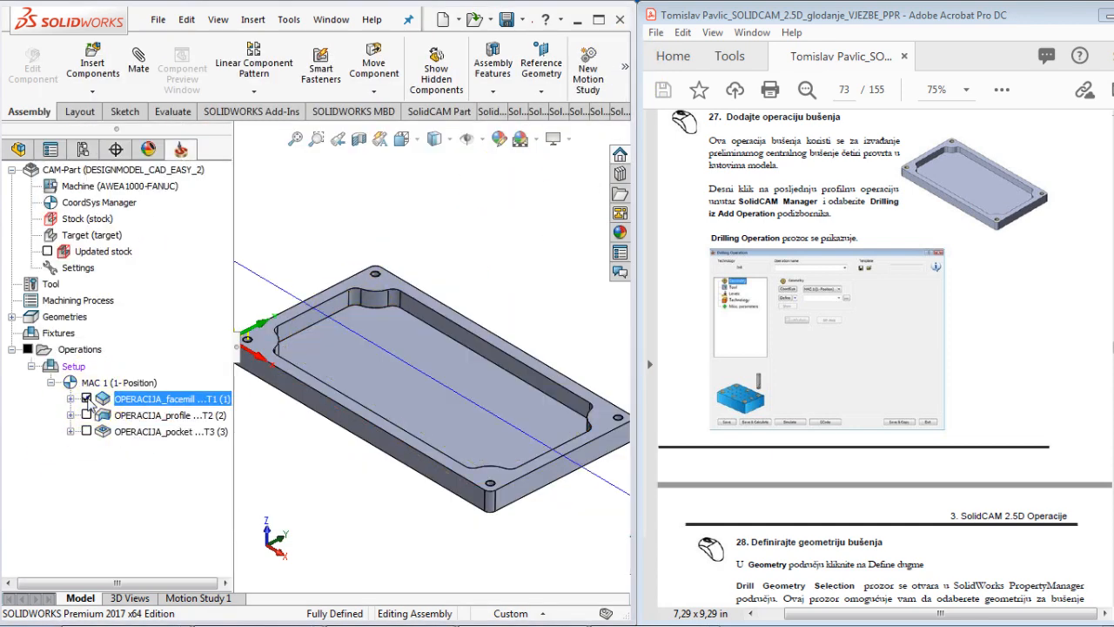
Step: Preview the profile and pocket operations' tool paths, and hide the tool paths of all three milling operations
click(86, 415)
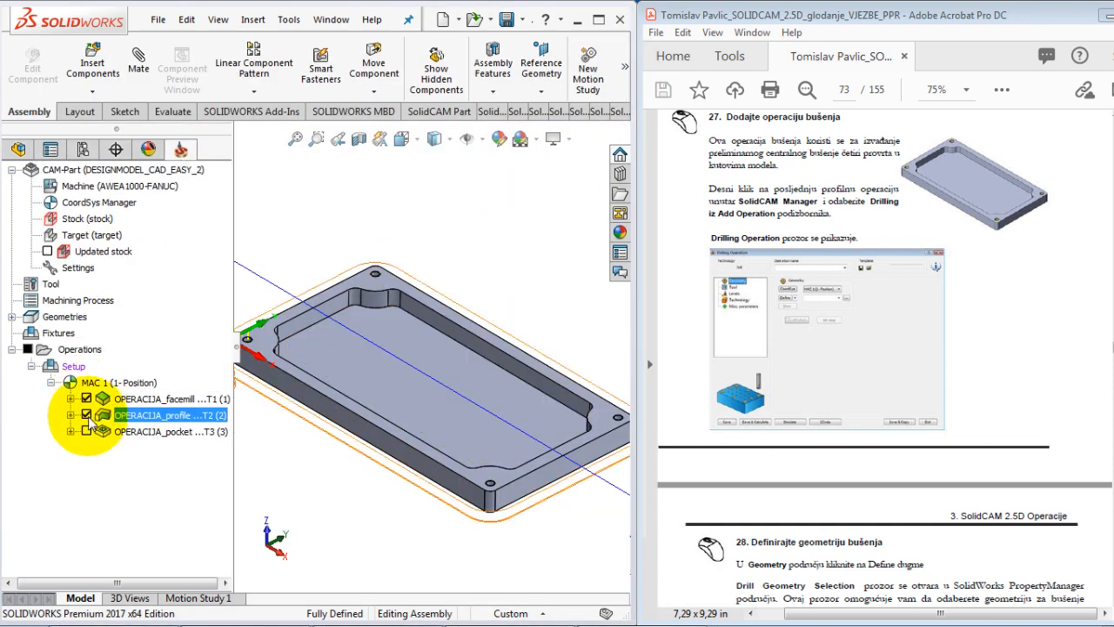
click(88, 432)
click(88, 432)
click(86, 416)
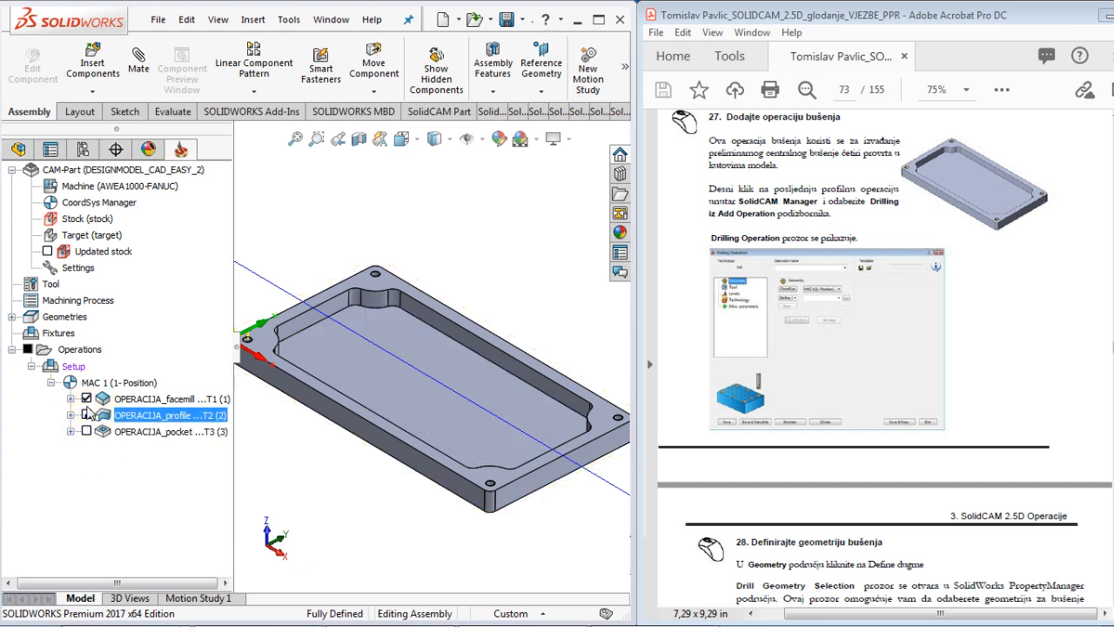
click(86, 400)
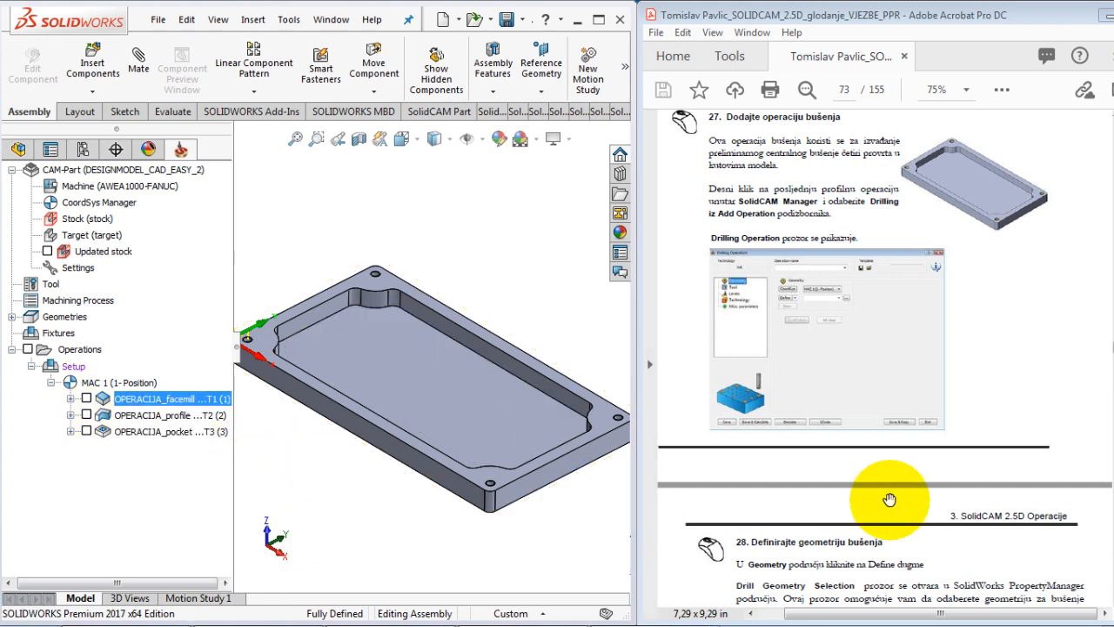
Step: Add a Drilling milling operation to the operations list and name it OPERACIJA_drilling_zabusivac
click(81, 350)
right_click(87, 352)
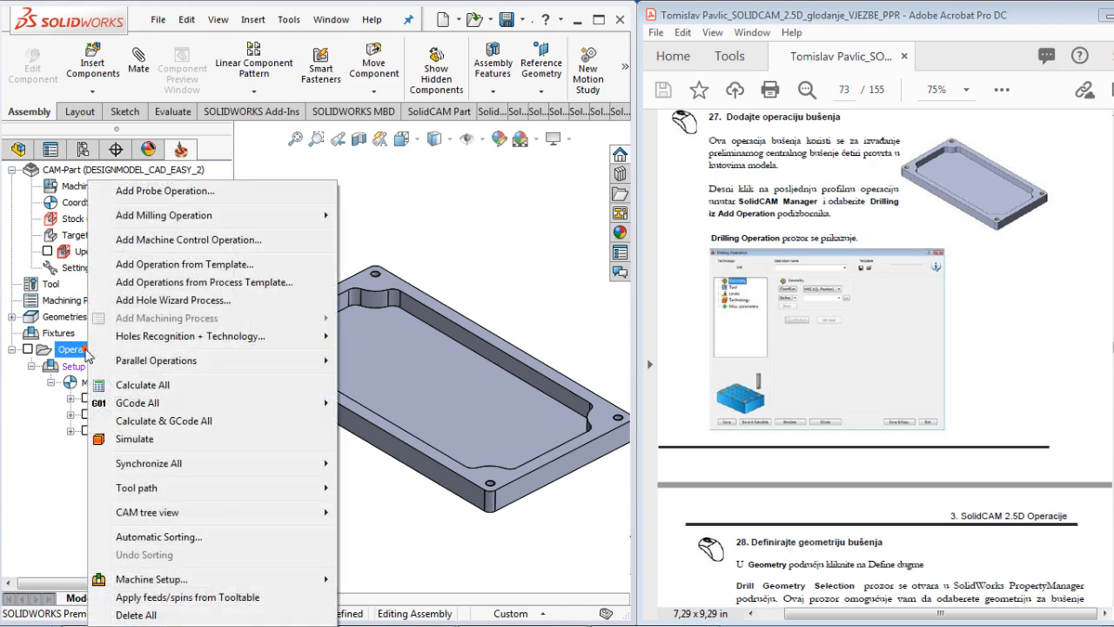
mouse_move(197, 216)
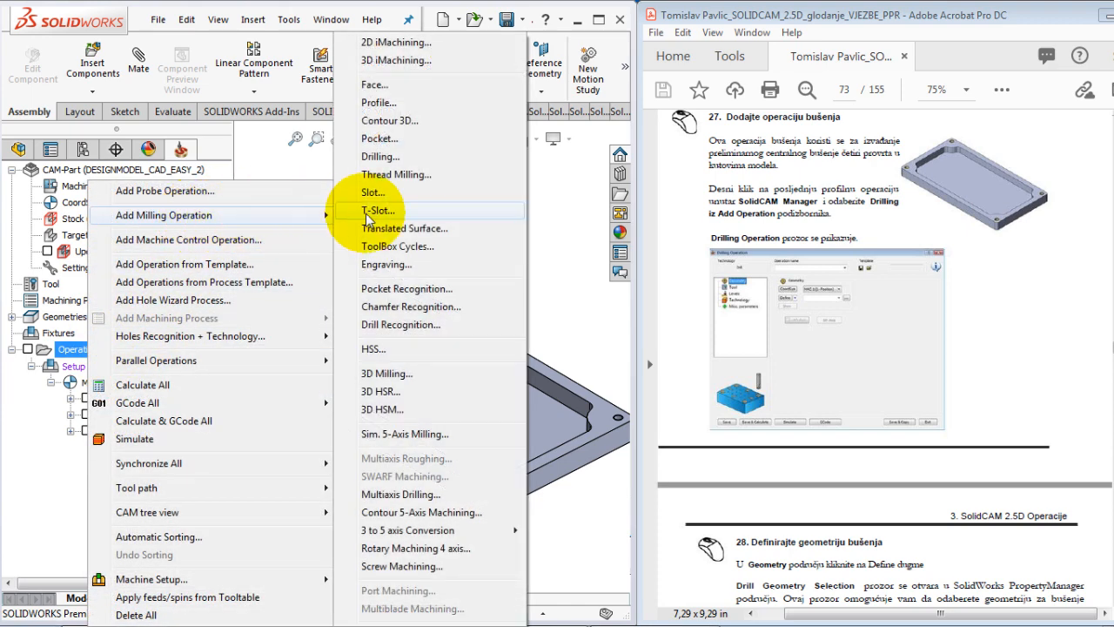
click(383, 156)
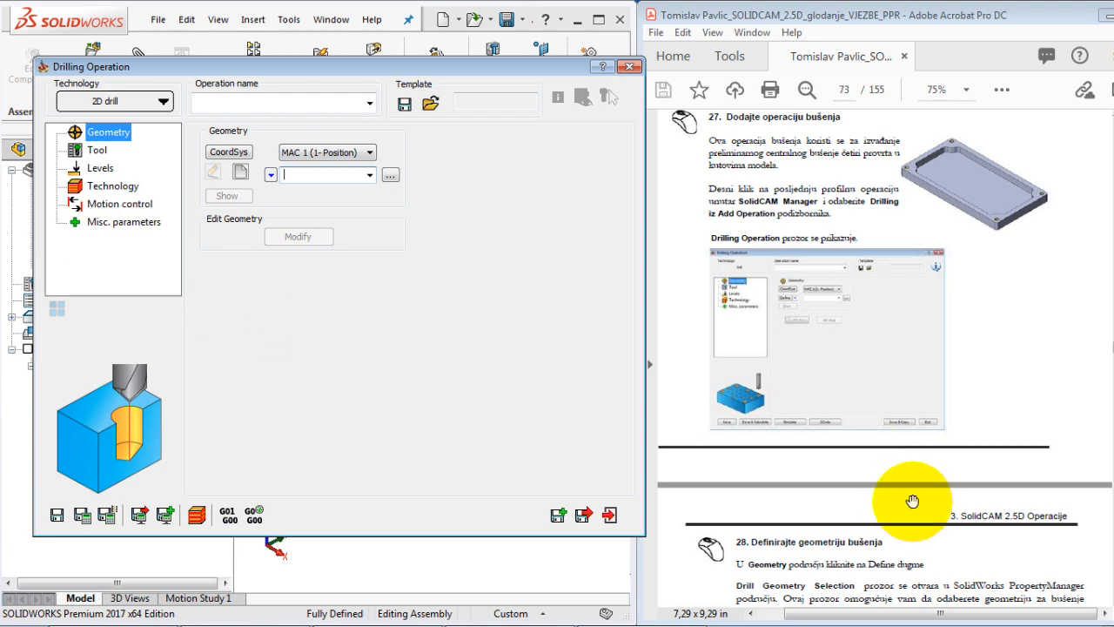
drag(914, 510, 894, 274)
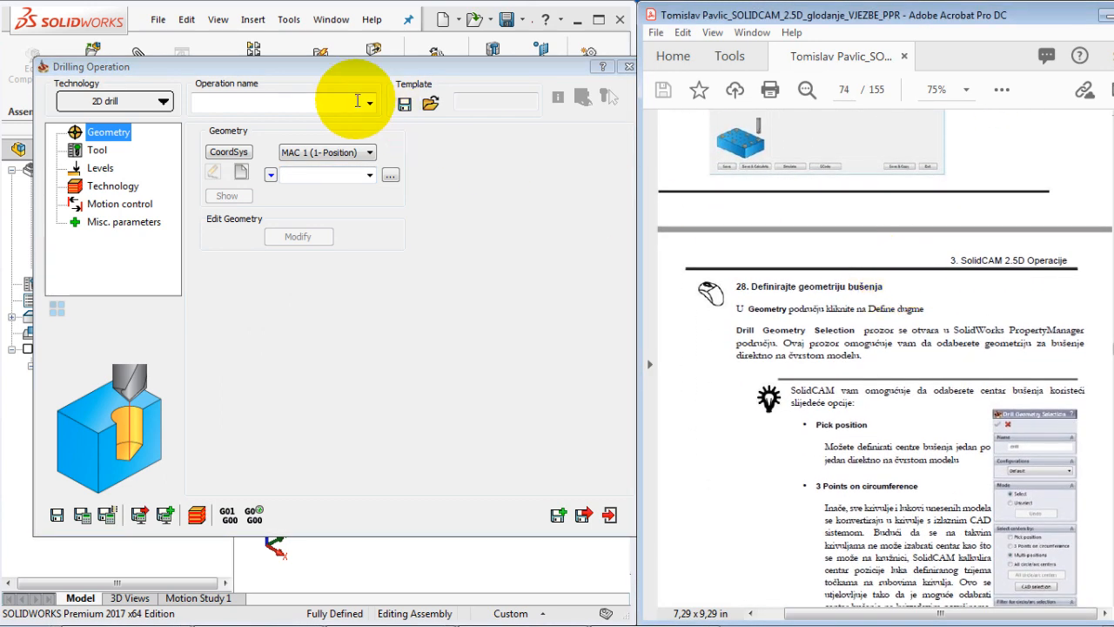
click(199, 101)
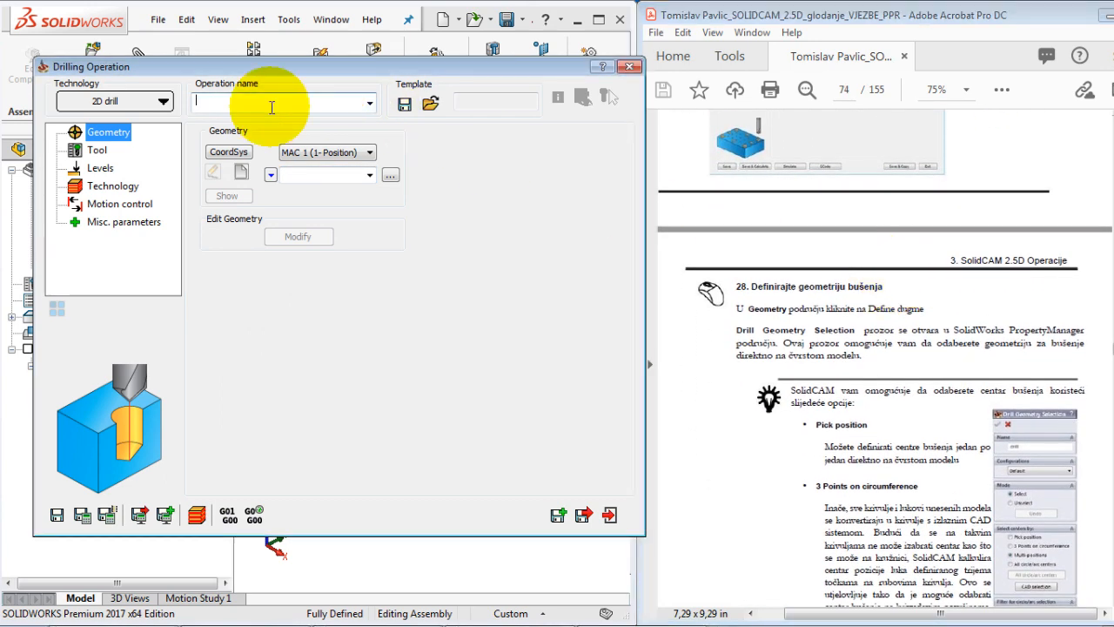
text(OPERACIJA_drilling_zabusivac)
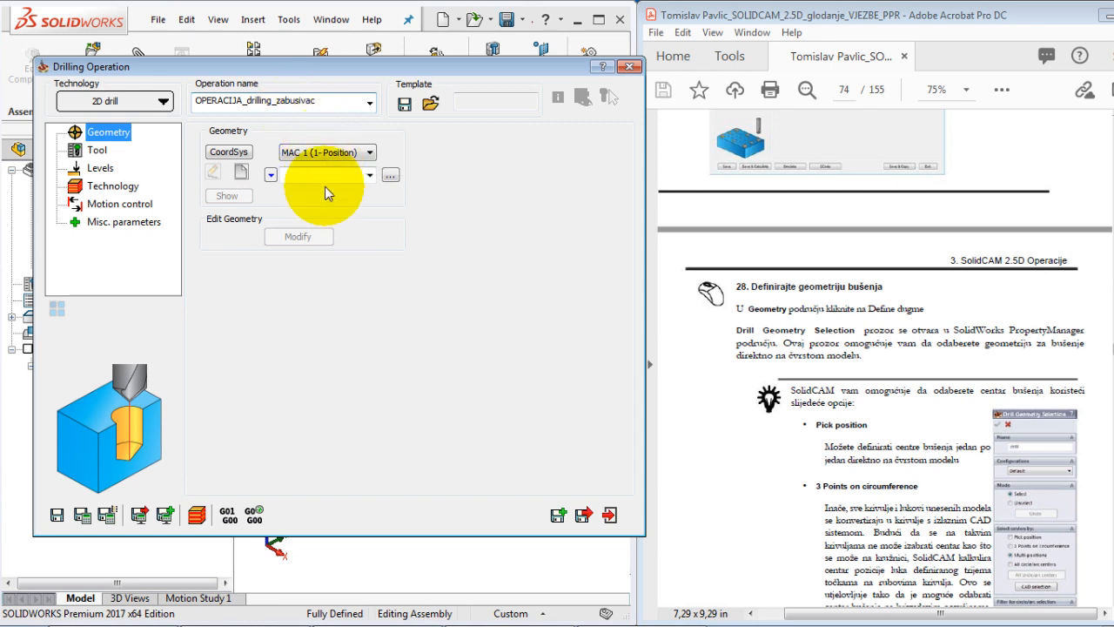
Step: Following the manual's section 28, start a new drill geometry and pick the tray's top face using Multi-positions and the All circles filter
click(242, 173)
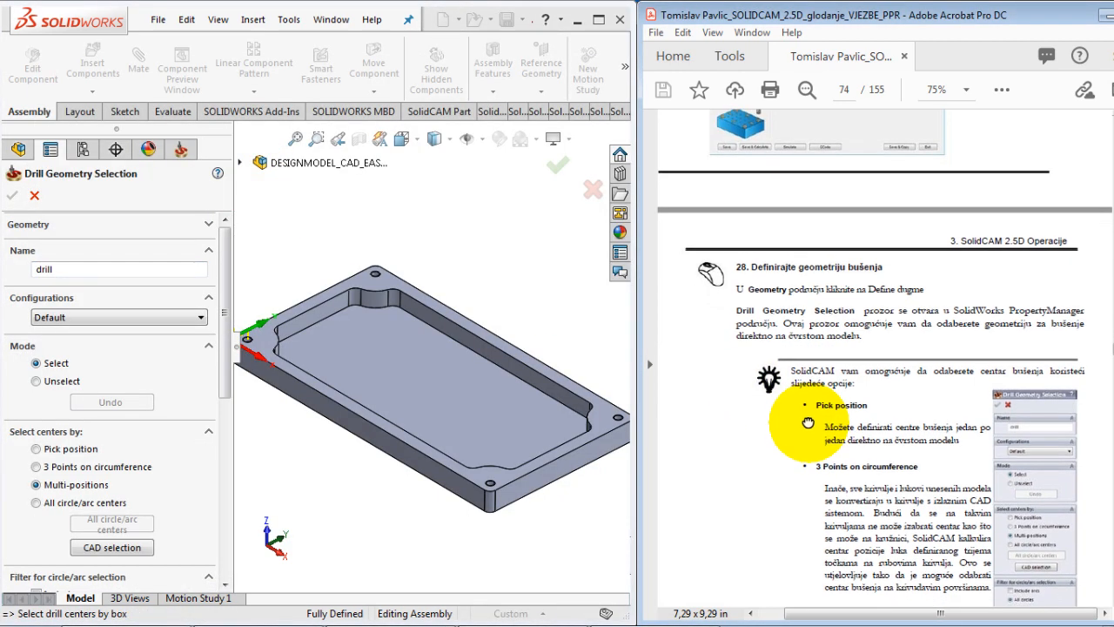
scroll(805, 397, down, 2)
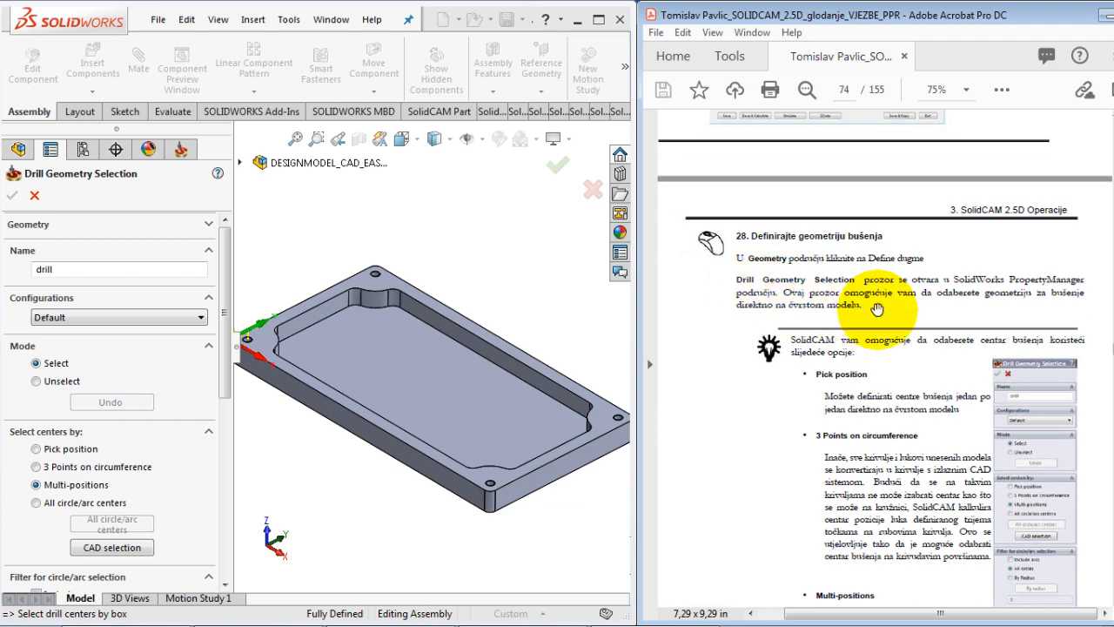
scroll(841, 321, down, 3)
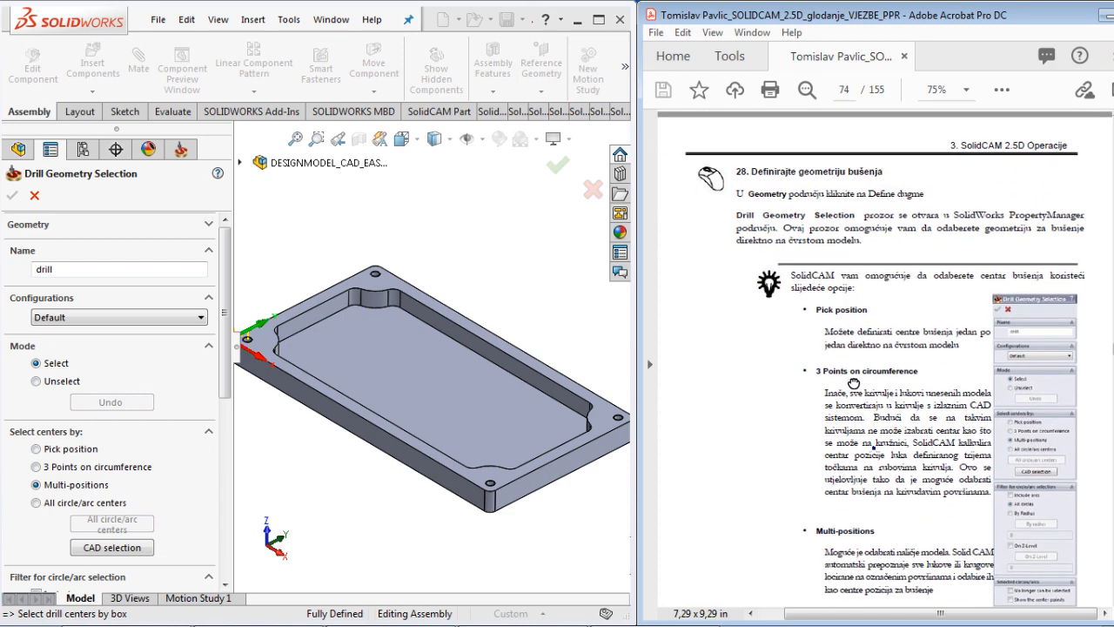
scroll(840, 409, down, 6)
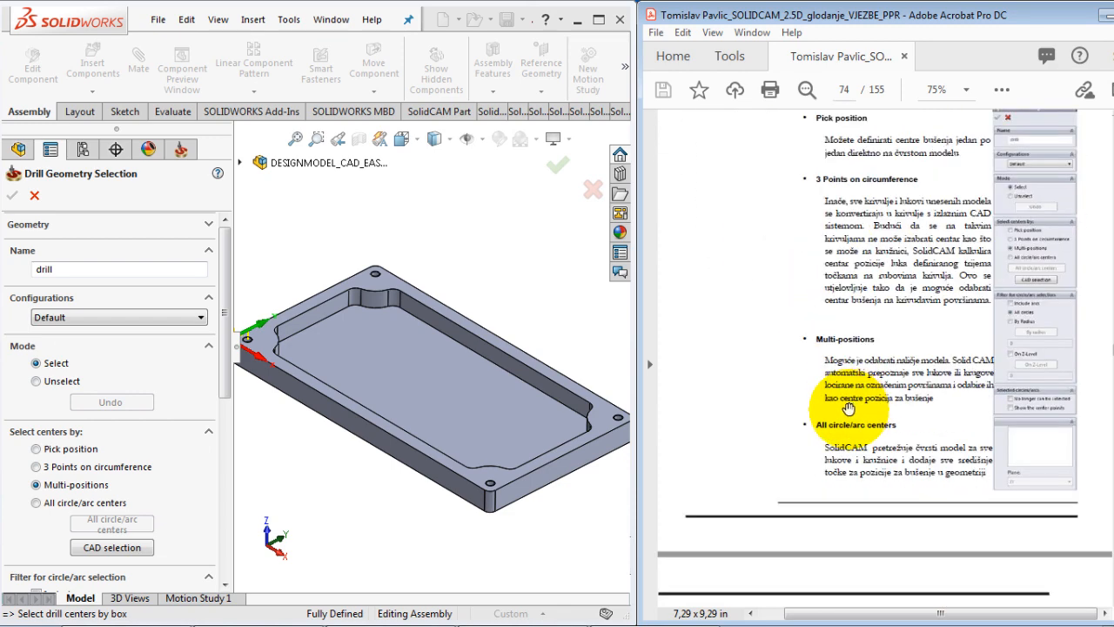
scroll(845, 411, down, 3)
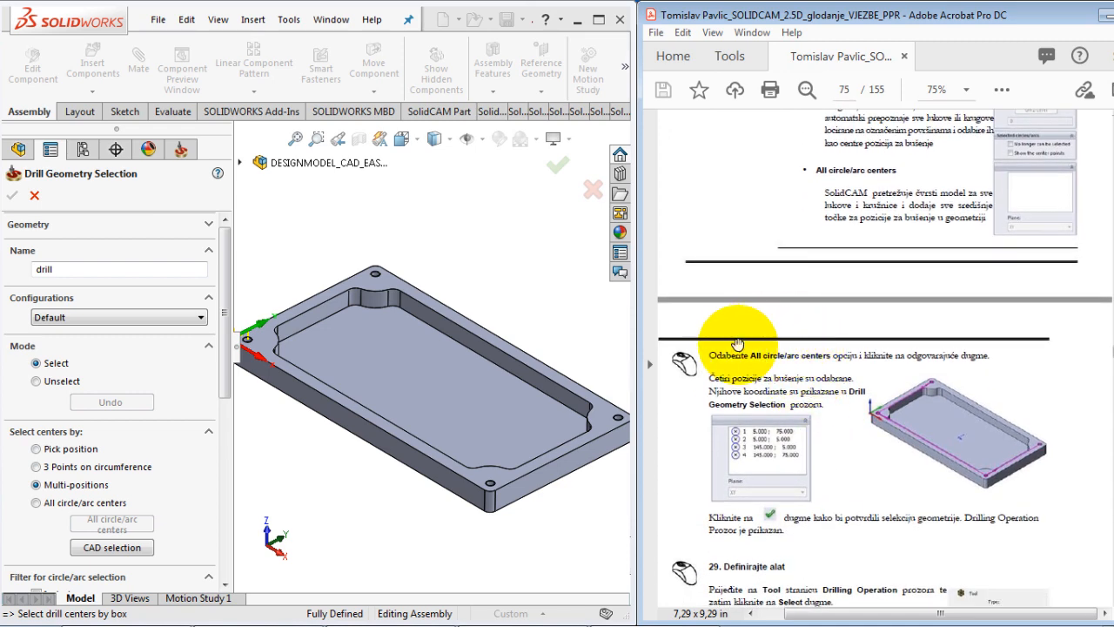
scroll(845, 383, down, 3)
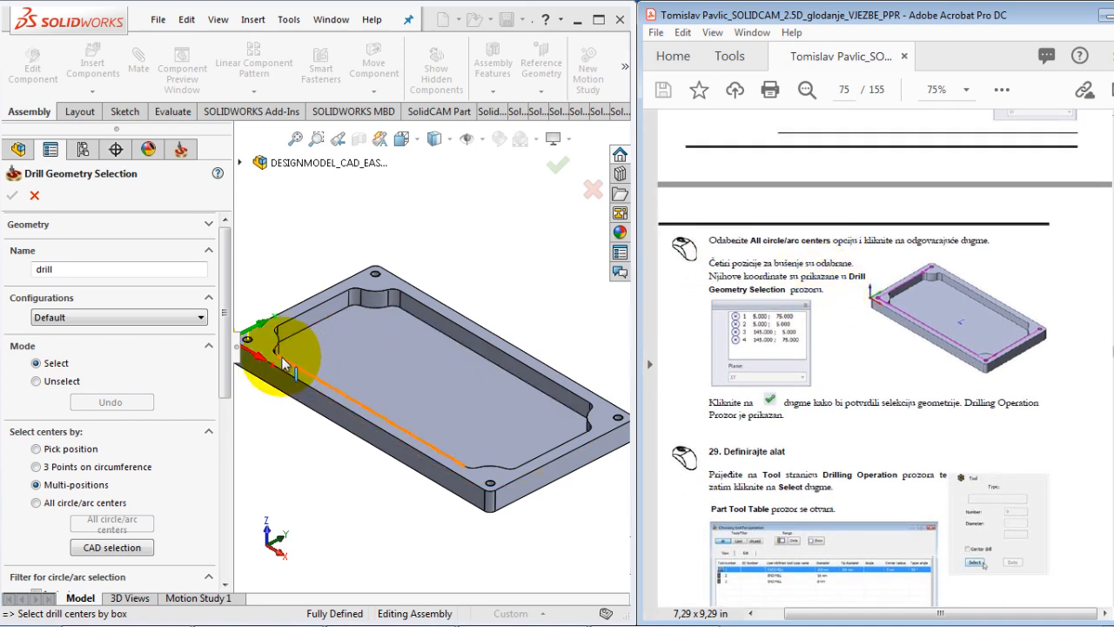
drag(225, 327, 182, 458)
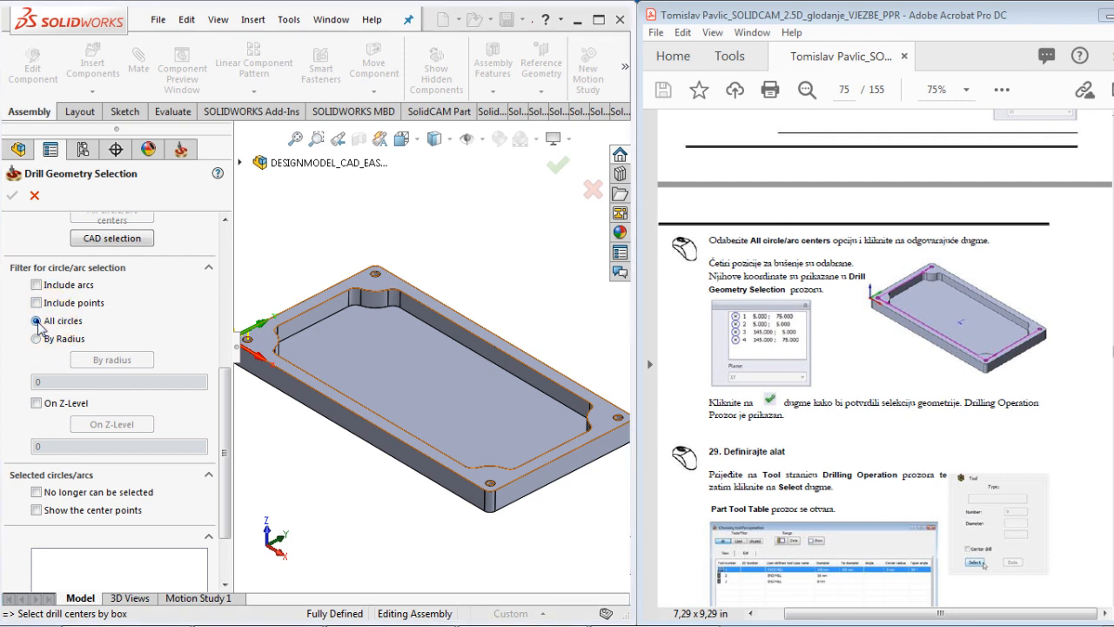
click(255, 331)
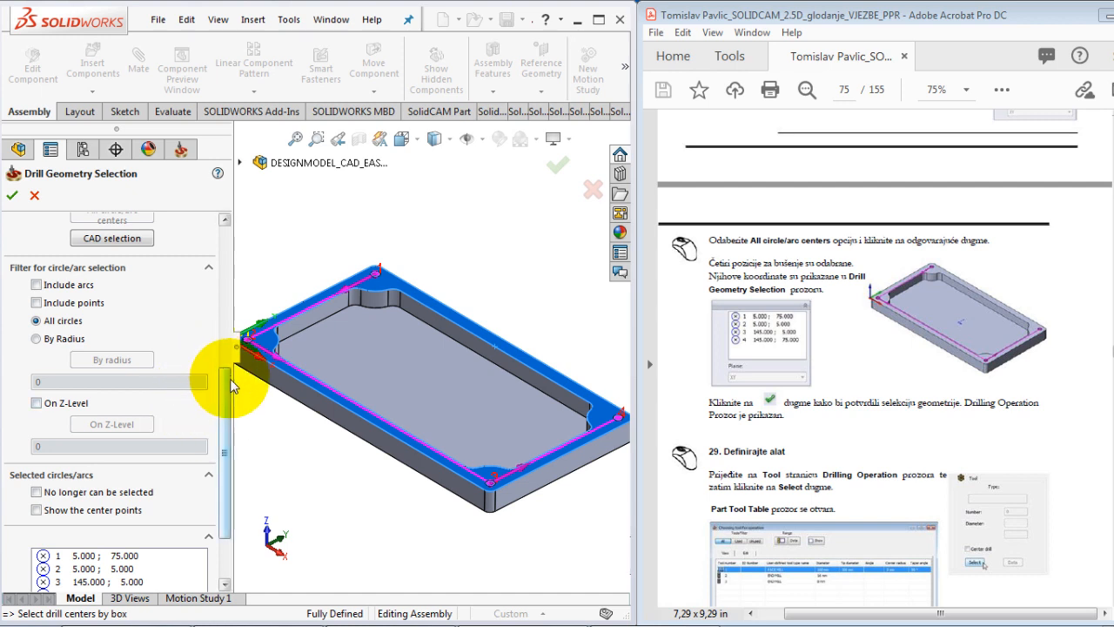
Step: Compare the selected drill center coordinates with the manual's list and accept the drill geometry
drag(223, 383, 223, 442)
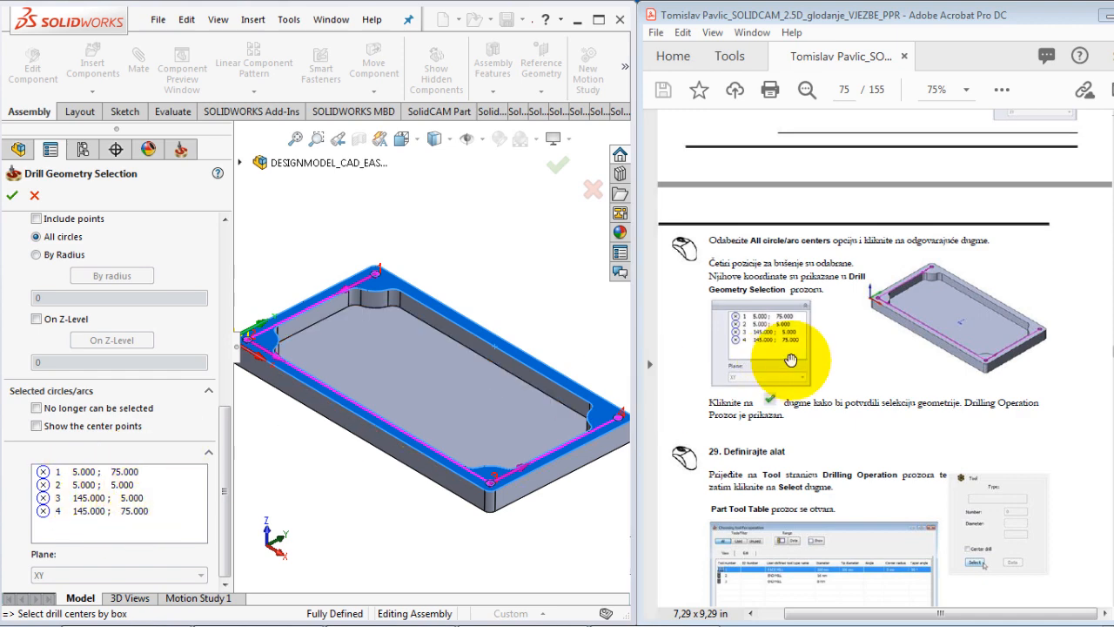
ctrl+scroll(783, 339, up, 4)
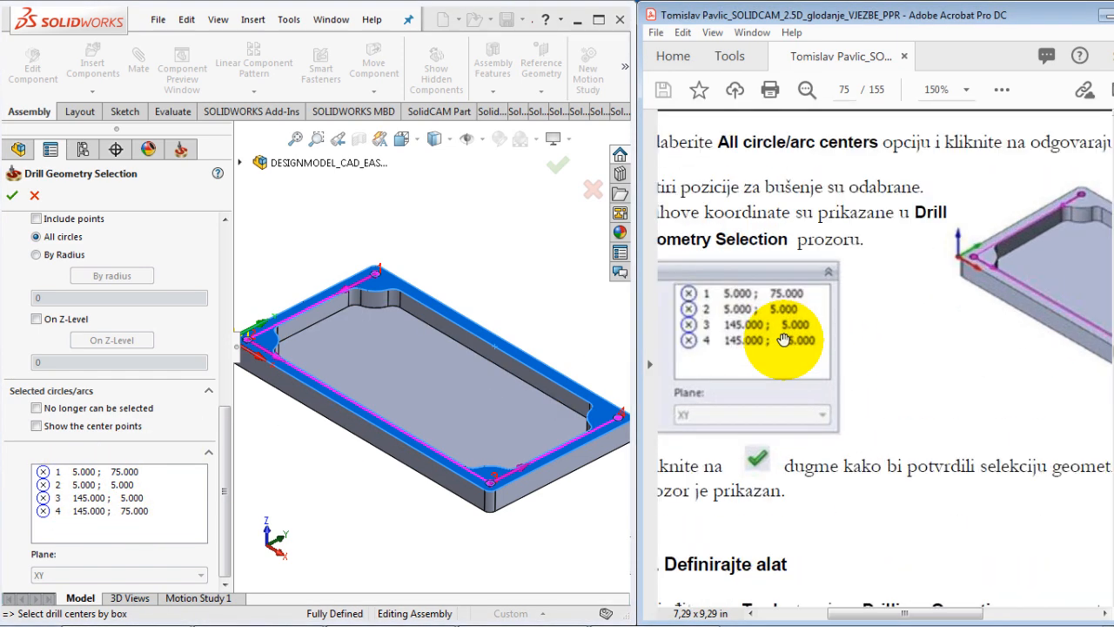
drag(788, 348, 856, 487)
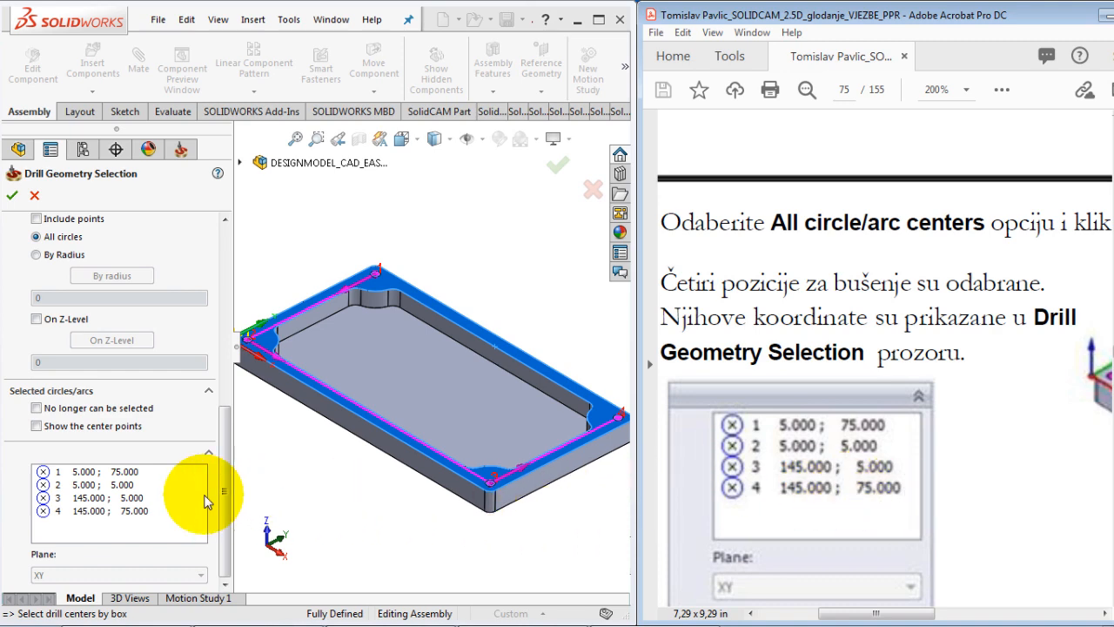
drag(232, 426, 232, 266)
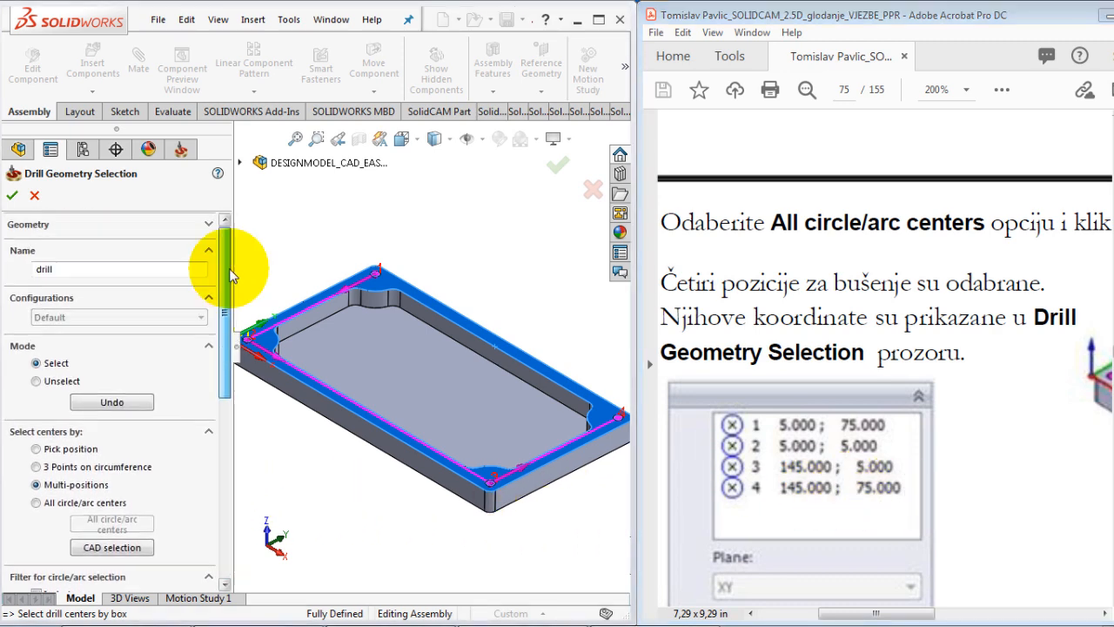
click(11, 197)
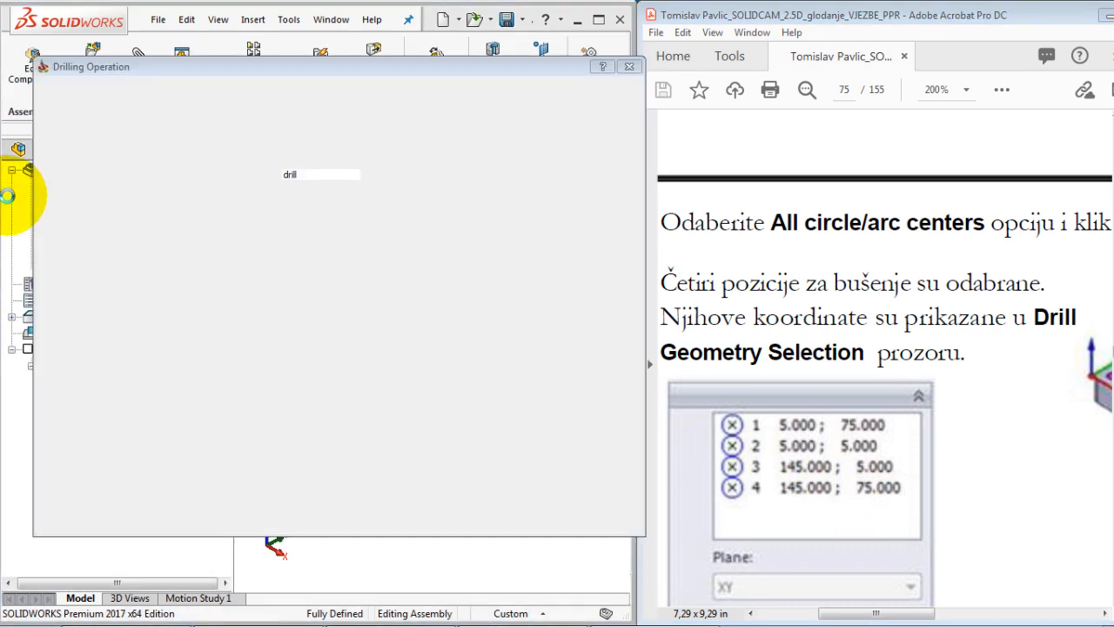
Step: Following the manual's section 29, open the drilling operation's tool selection and add a Spot Drill tool
ctrl+scroll(941, 462, down, 4)
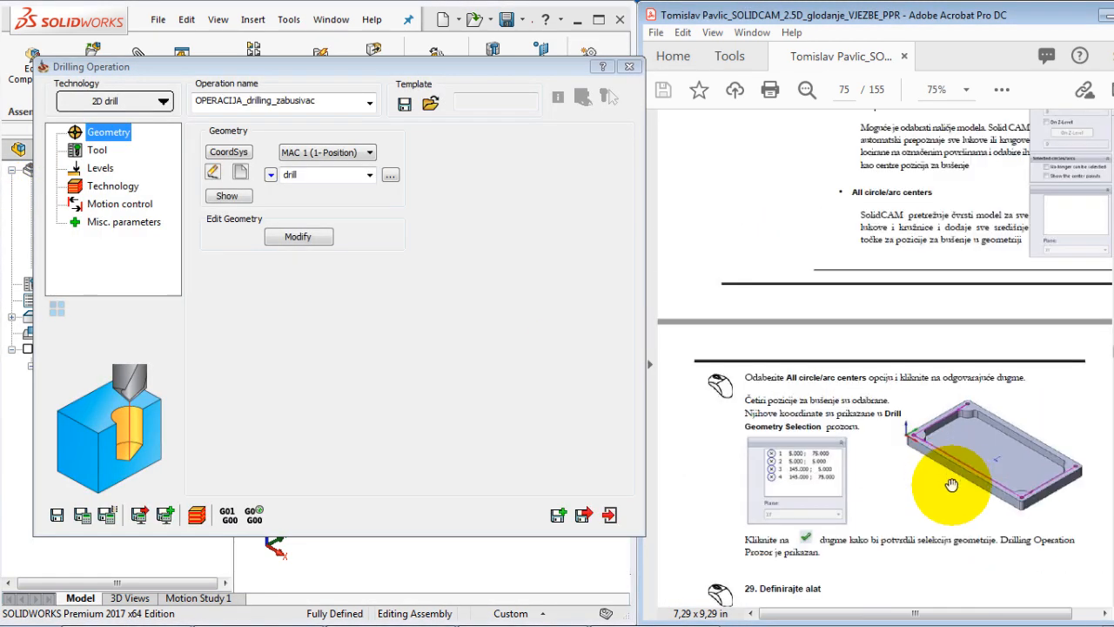
scroll(951, 485, down, 6)
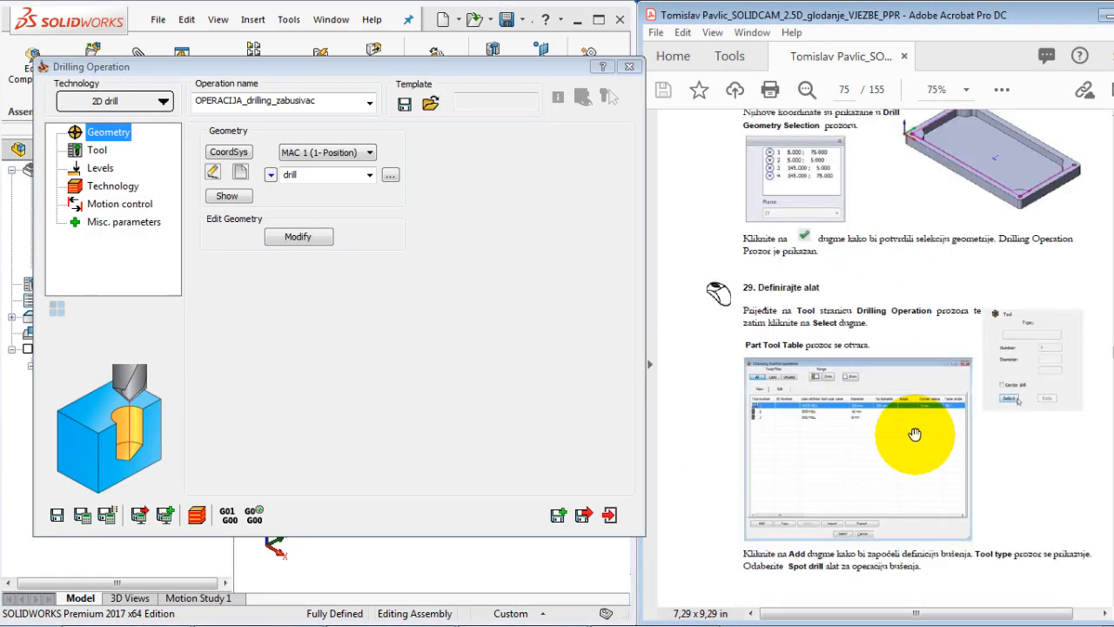
click(96, 151)
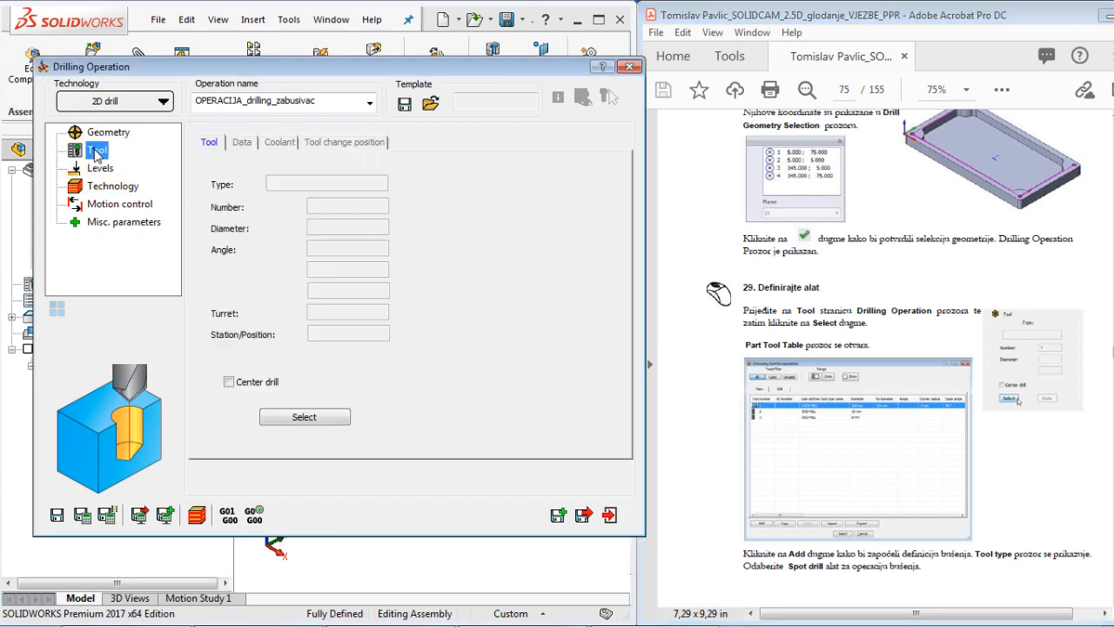
click(309, 417)
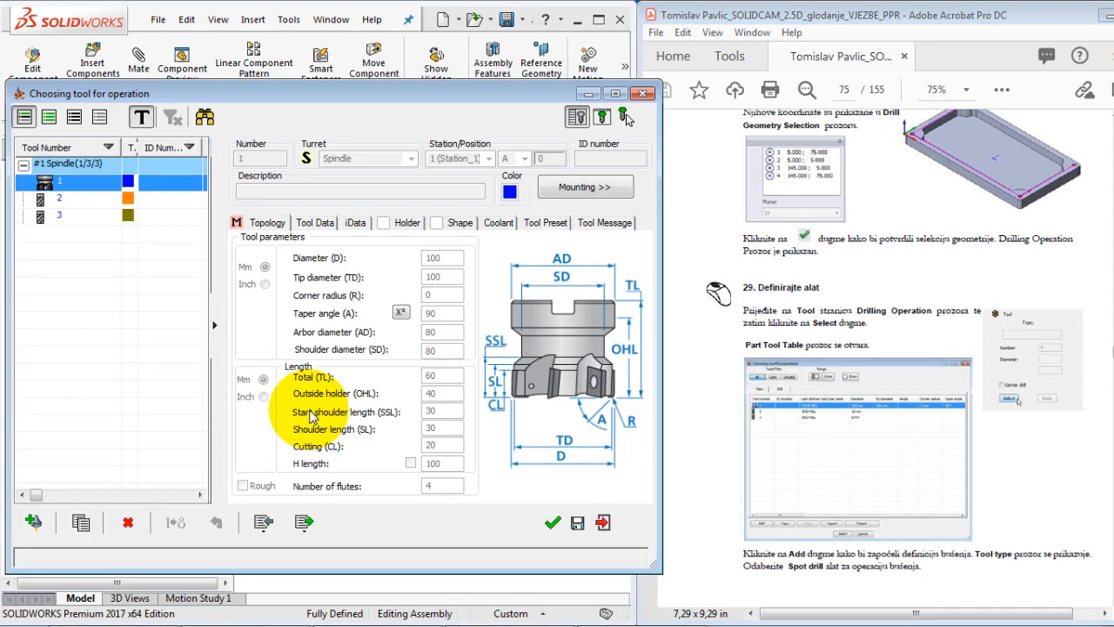
click(952, 542)
scroll(961, 522, down, 2)
drag(972, 494, 972, 242)
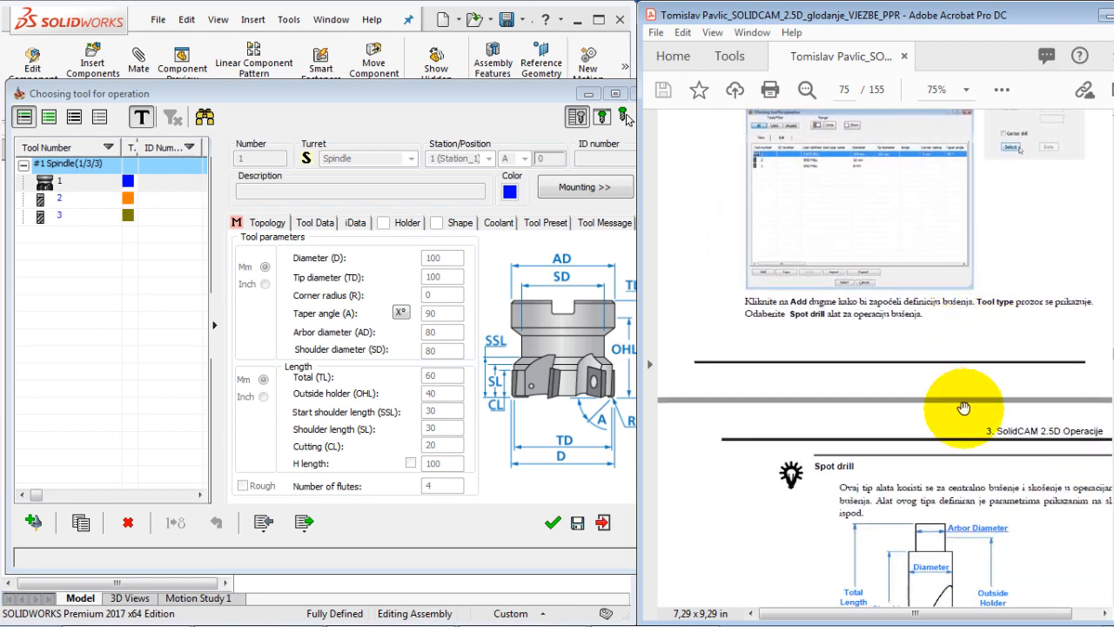
drag(949, 443, 941, 391)
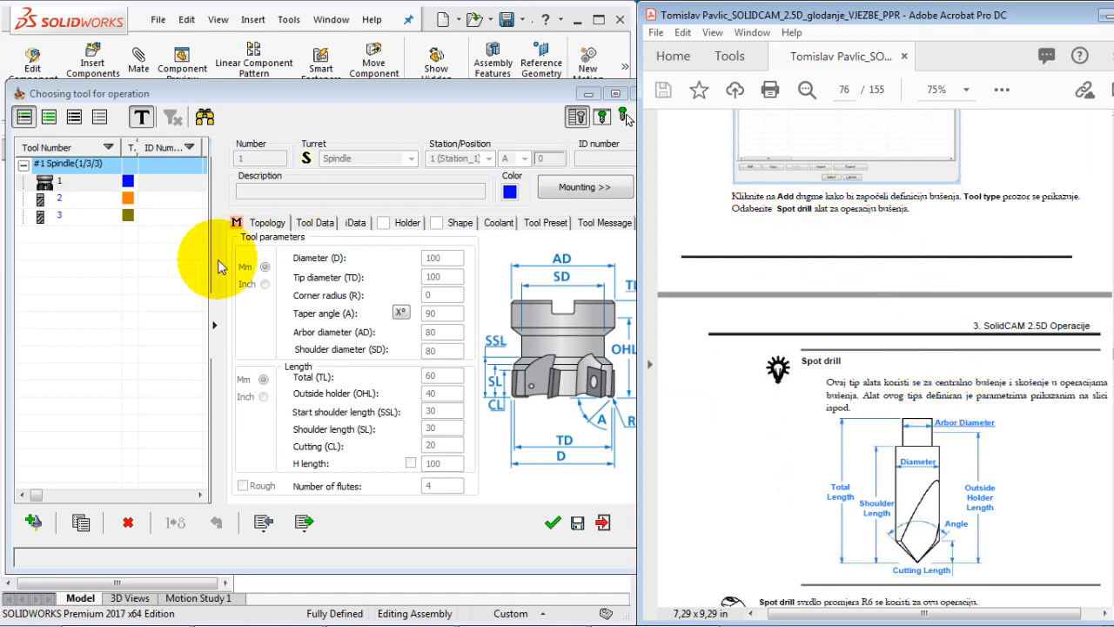
click(33, 521)
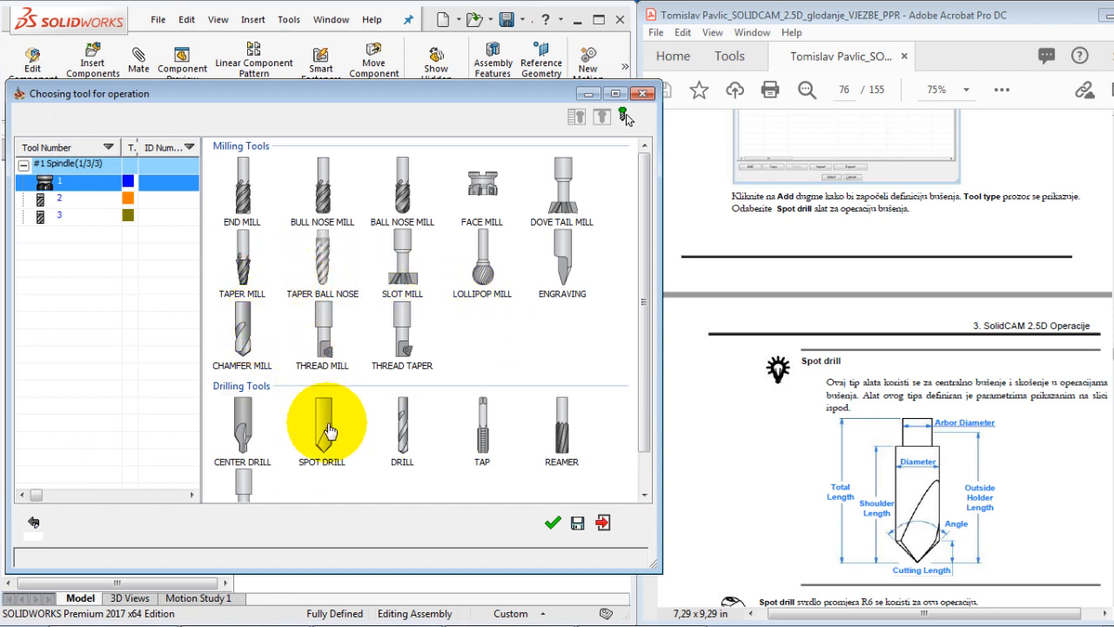
click(328, 431)
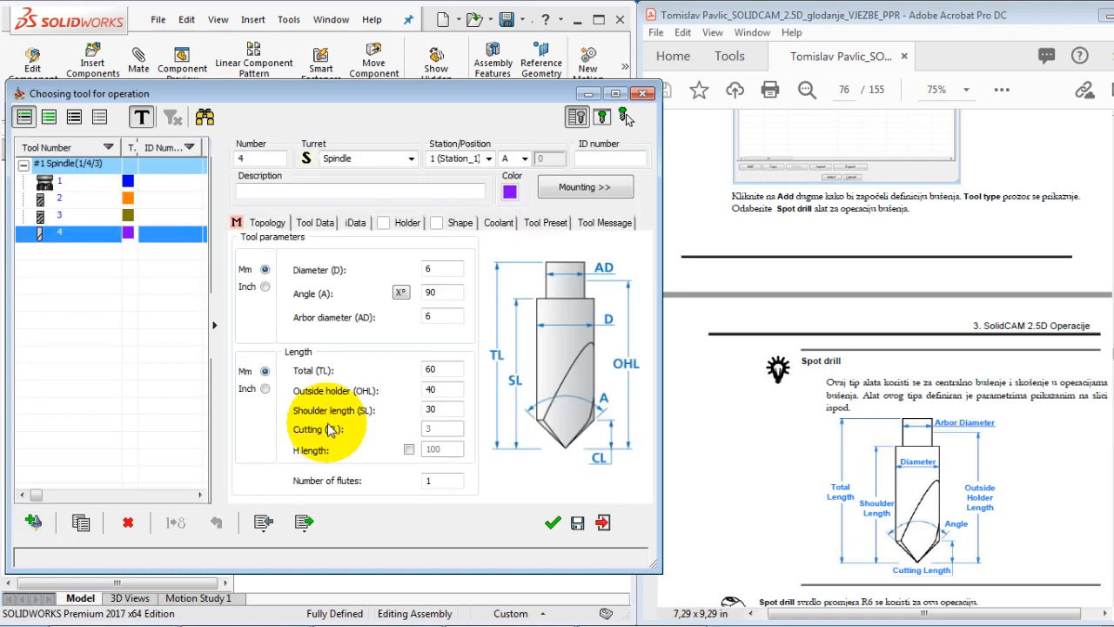
Step: Check the spot drill's parameters against the manual and assign it as the drilling operation's tool
click(821, 522)
scroll(820, 487, down, 5)
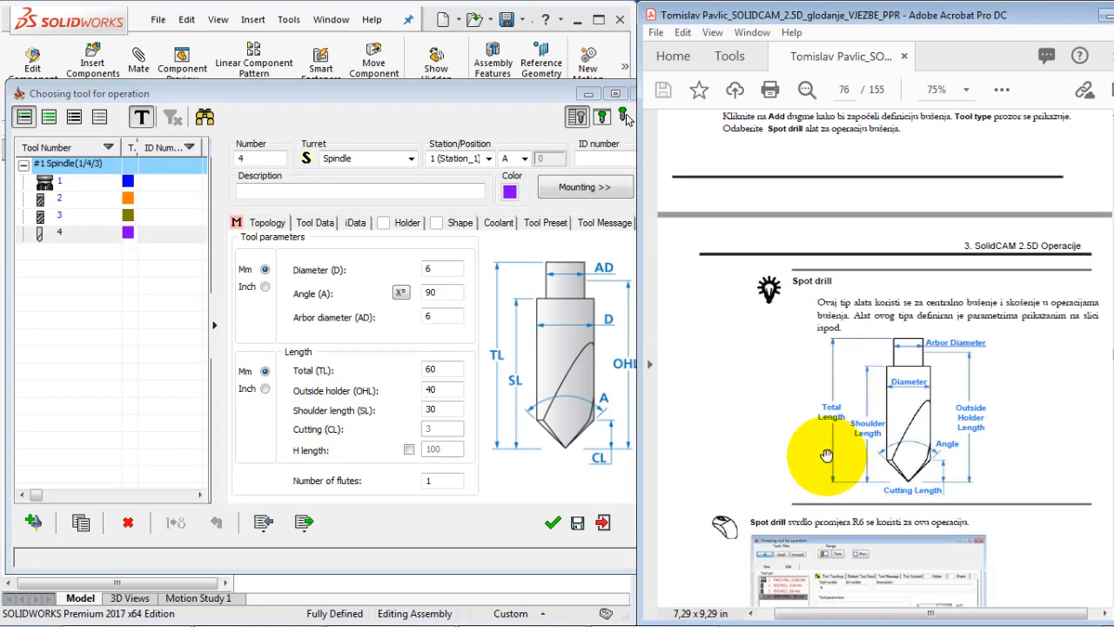
scroll(848, 509, down, 3)
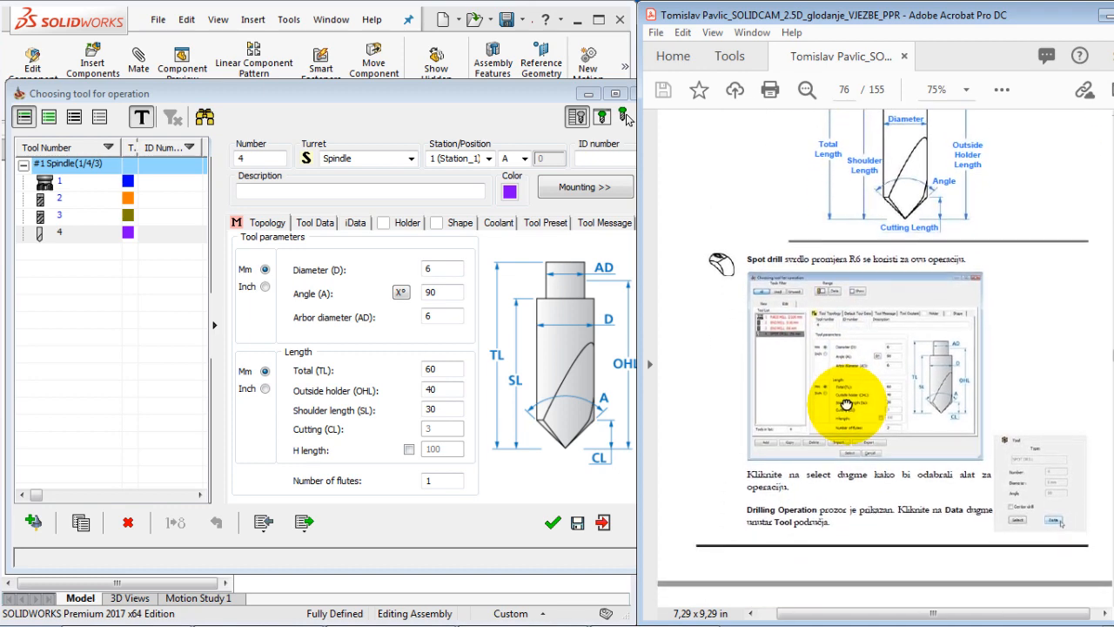
click(443, 267)
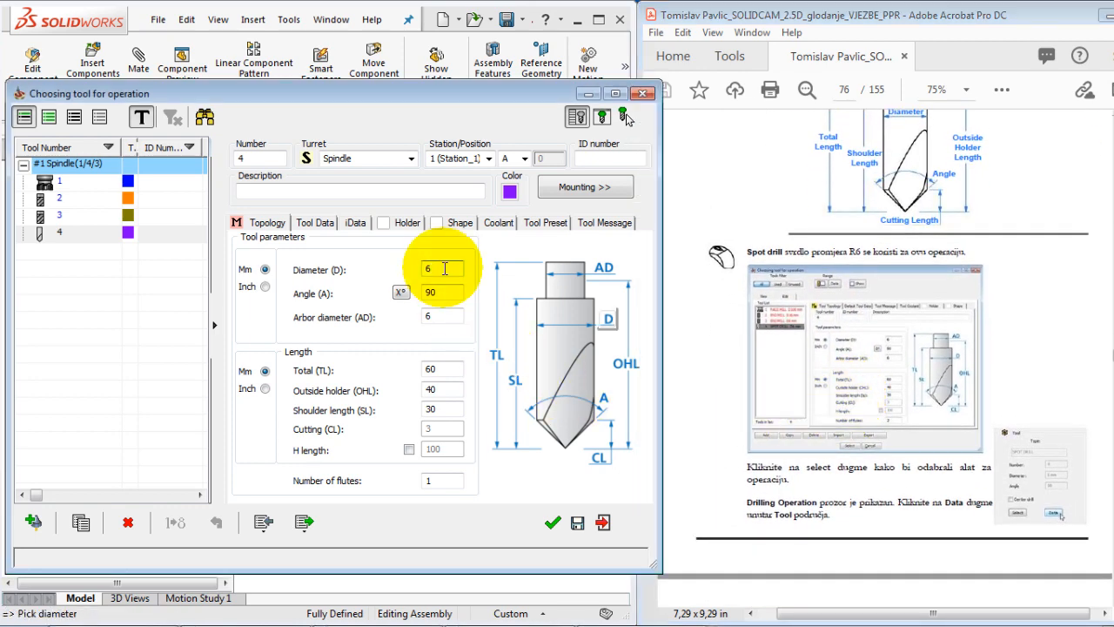
mouse_move(442, 267)
mouse_down()
mouse_move(431, 266)
mouse_move(609, 325)
mouse_up()
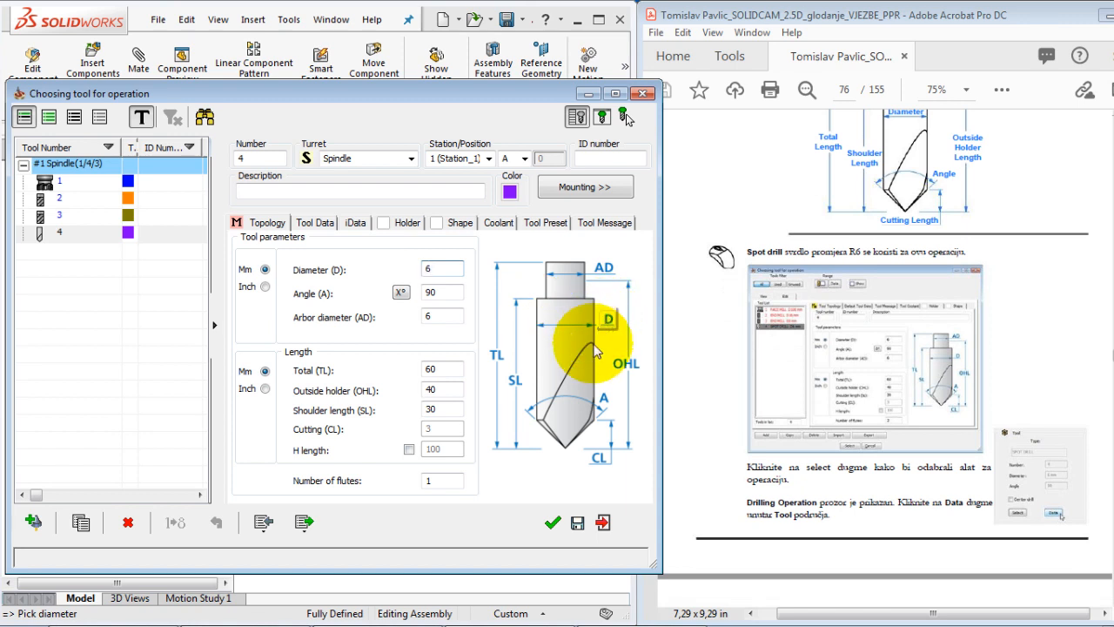
click(552, 522)
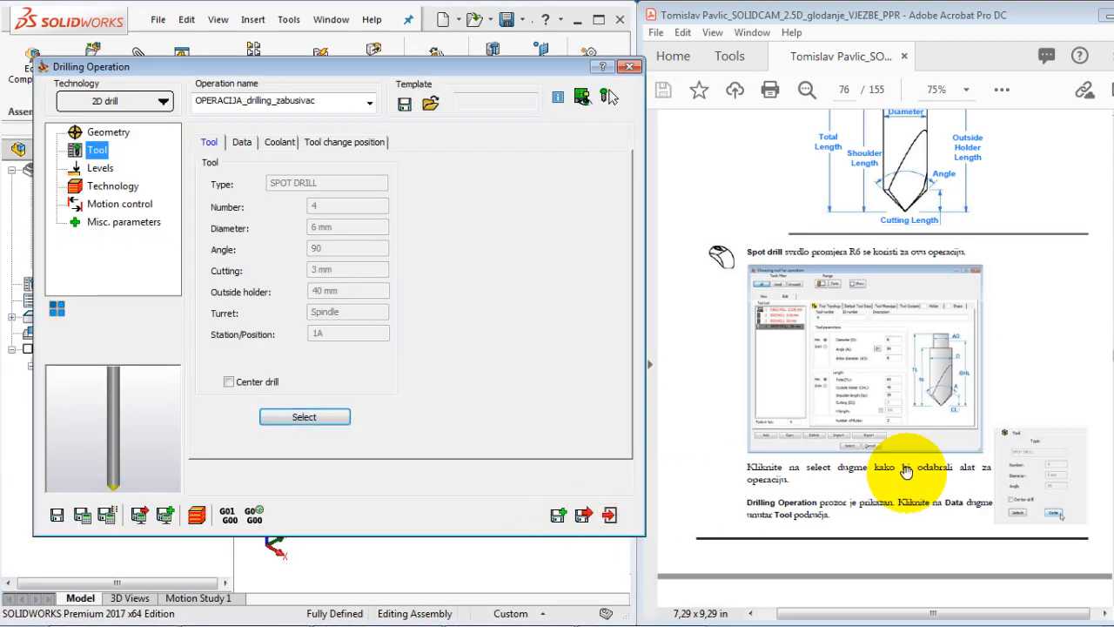
Step: Following the manual's tool data page, set the spot drill's spin rate to 1200 rpm and Feed Z to 200, and save the operation
scroll(906, 470, down, 5)
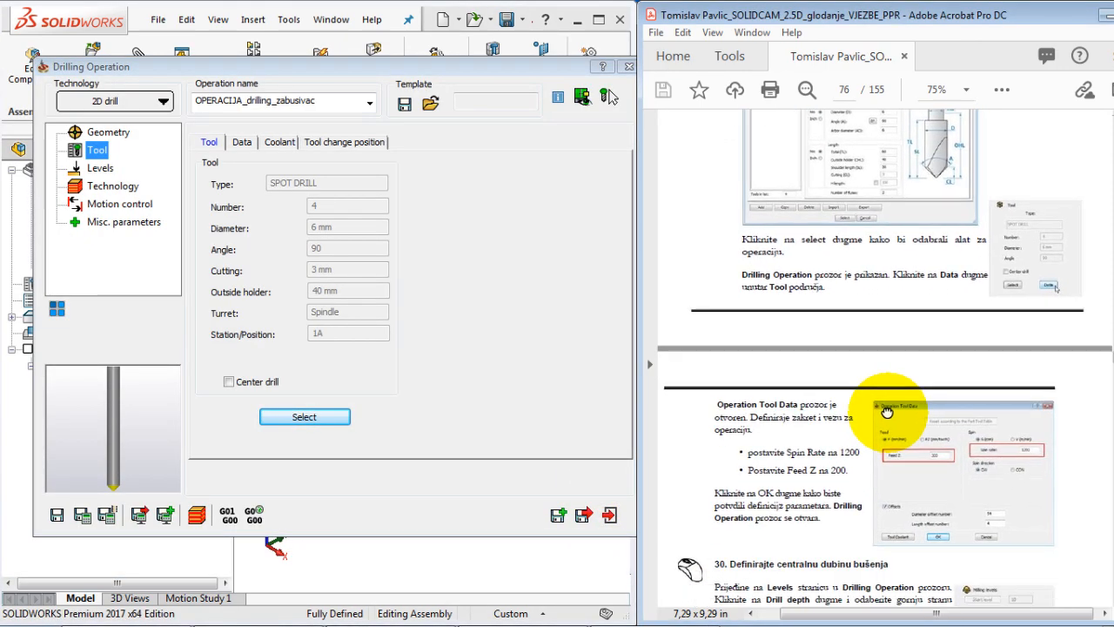
scroll(892, 366, down, 4)
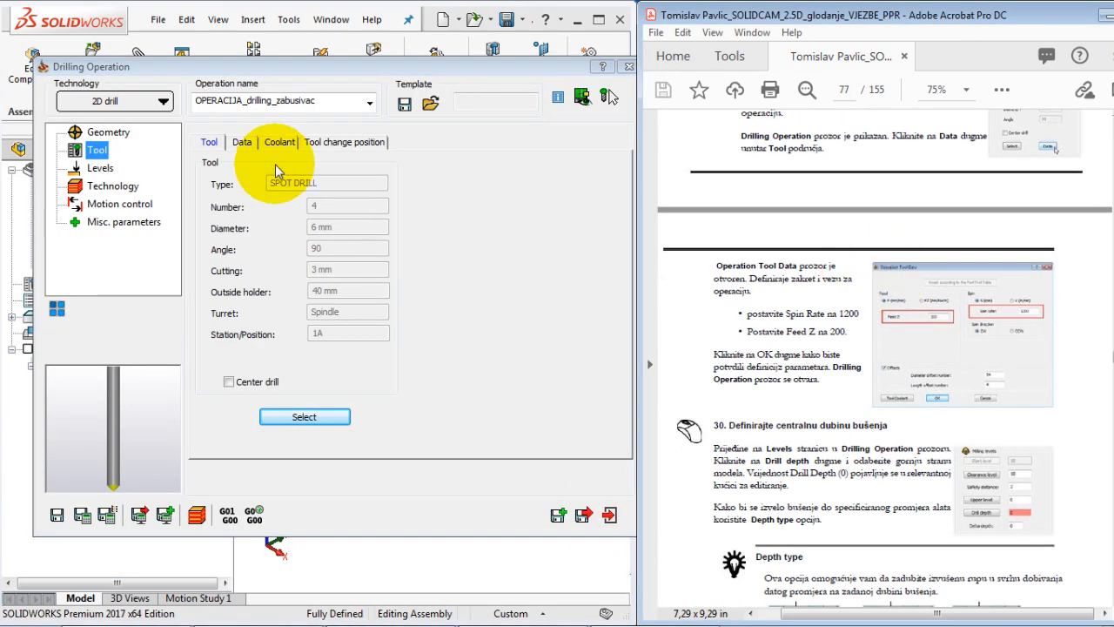
click(243, 142)
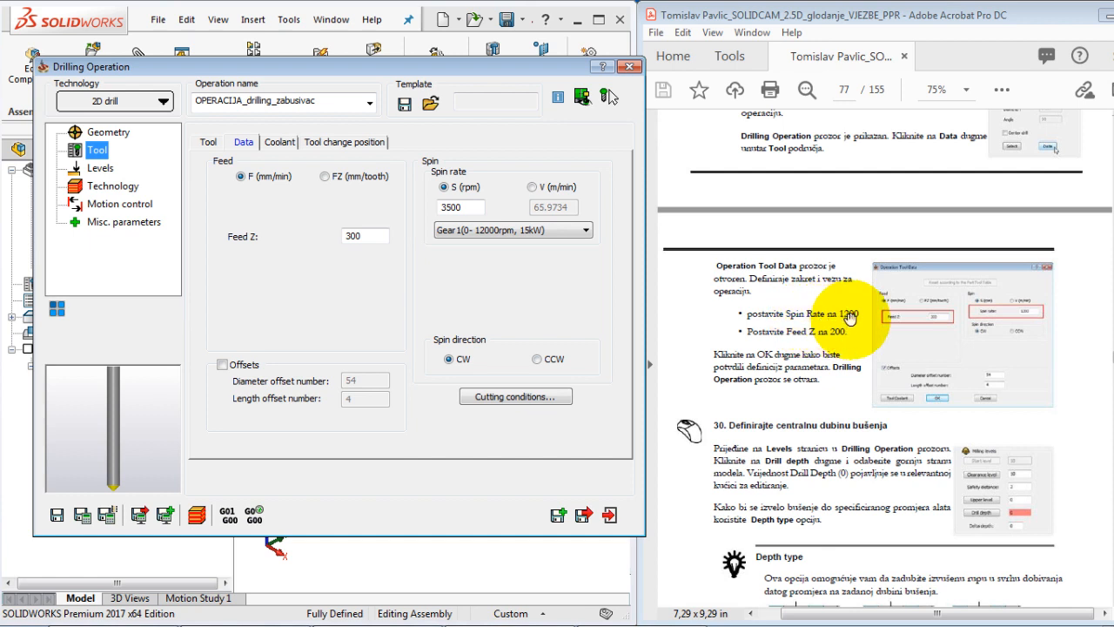
click(467, 208)
double_click(468, 208)
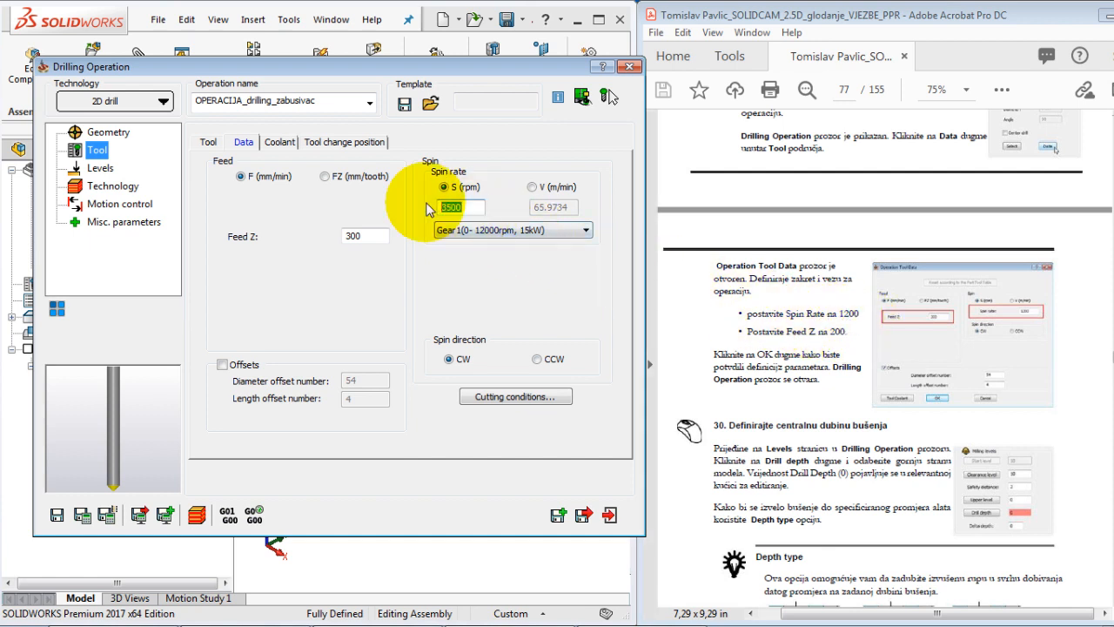
text(12)
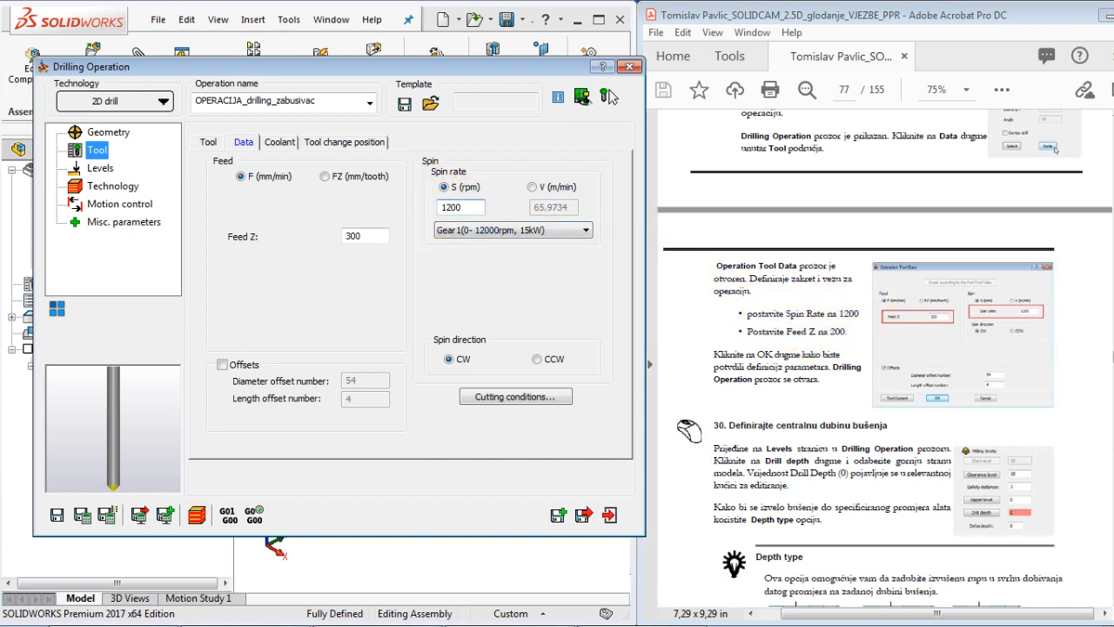
drag(844, 419, 835, 349)
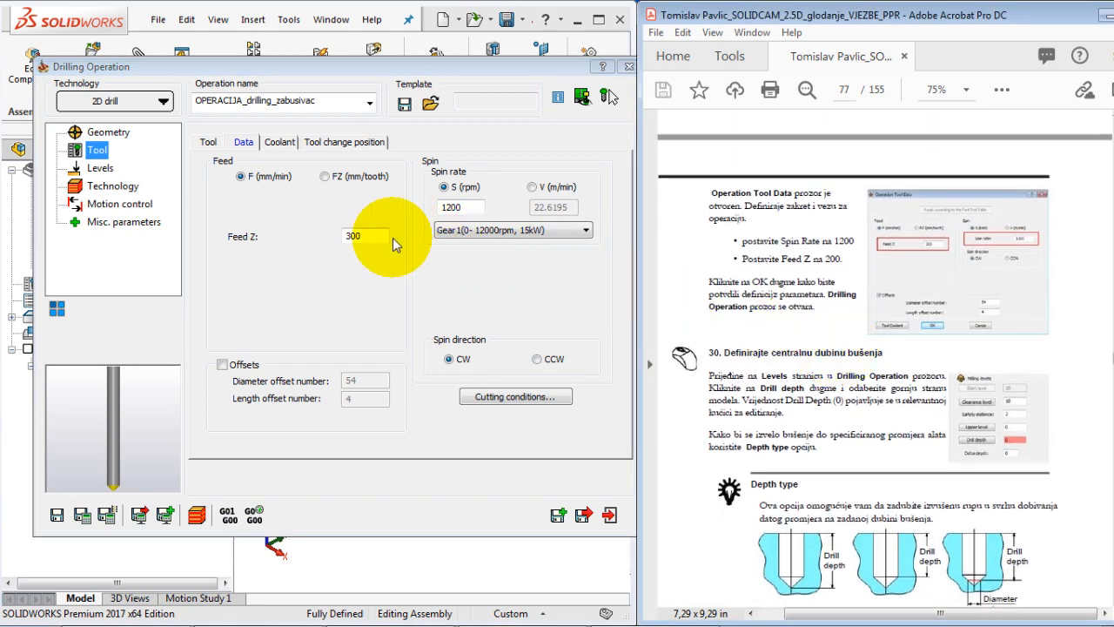
double_click(370, 237)
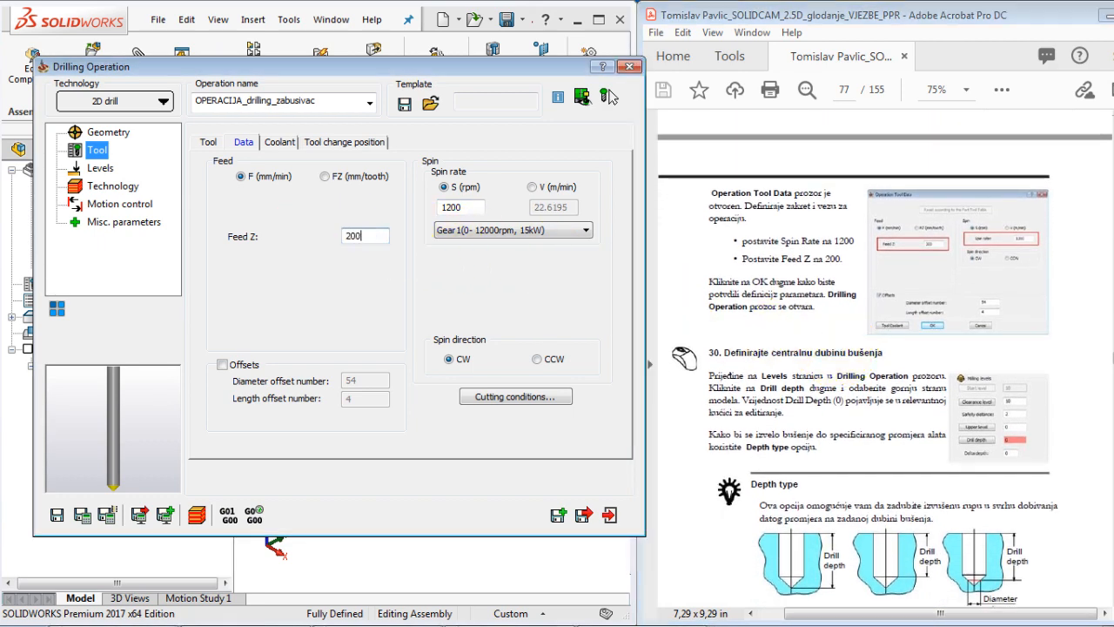
click(769, 457)
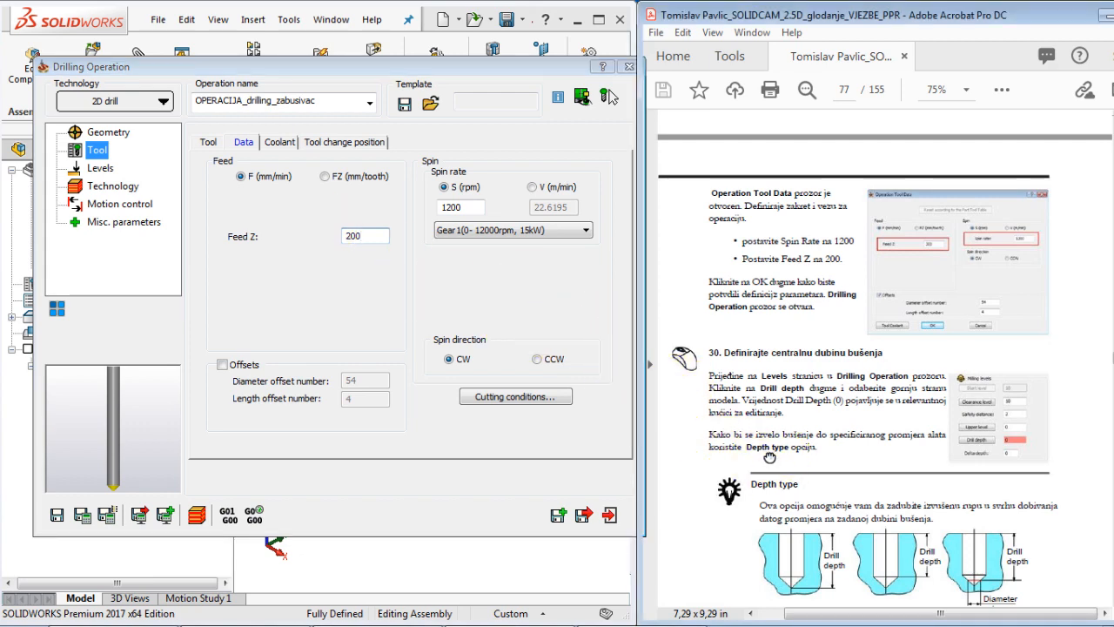
drag(769, 457, 763, 374)
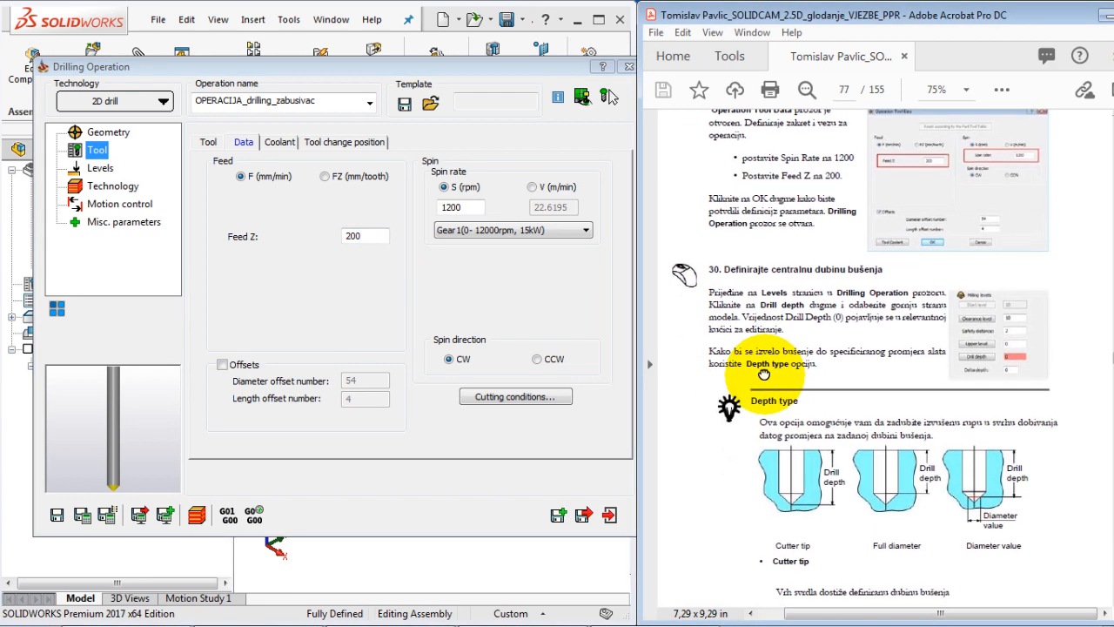
scroll(772, 426, down, 1)
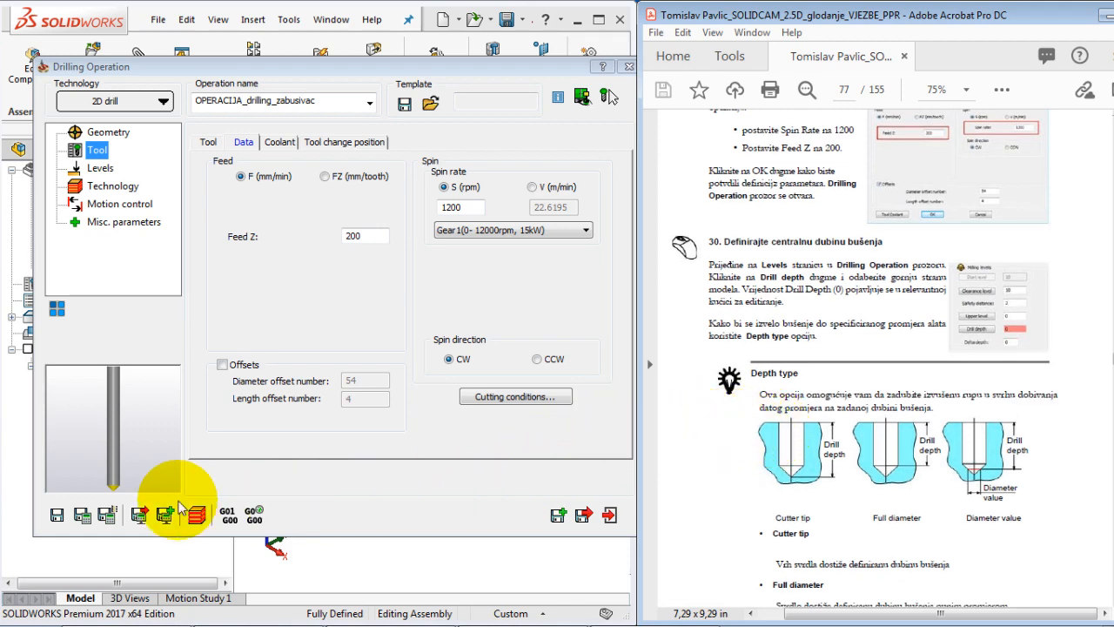
click(57, 516)
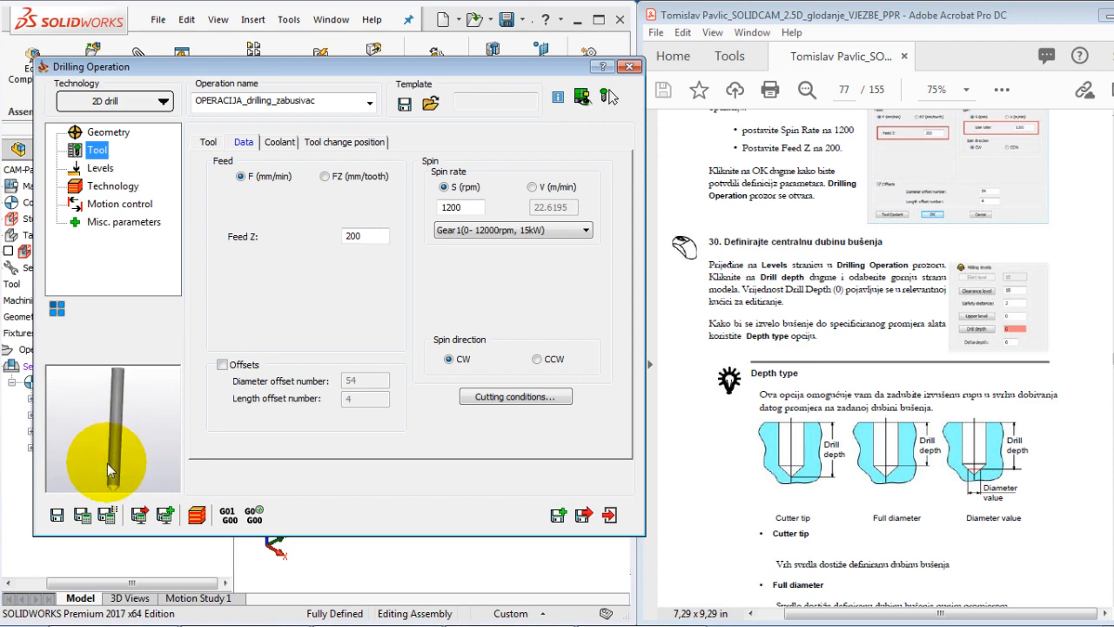
Step: Following the manual's section 30, define the drilling operation's drill depth by picking the tray's top face
click(857, 528)
scroll(857, 487, down, 1)
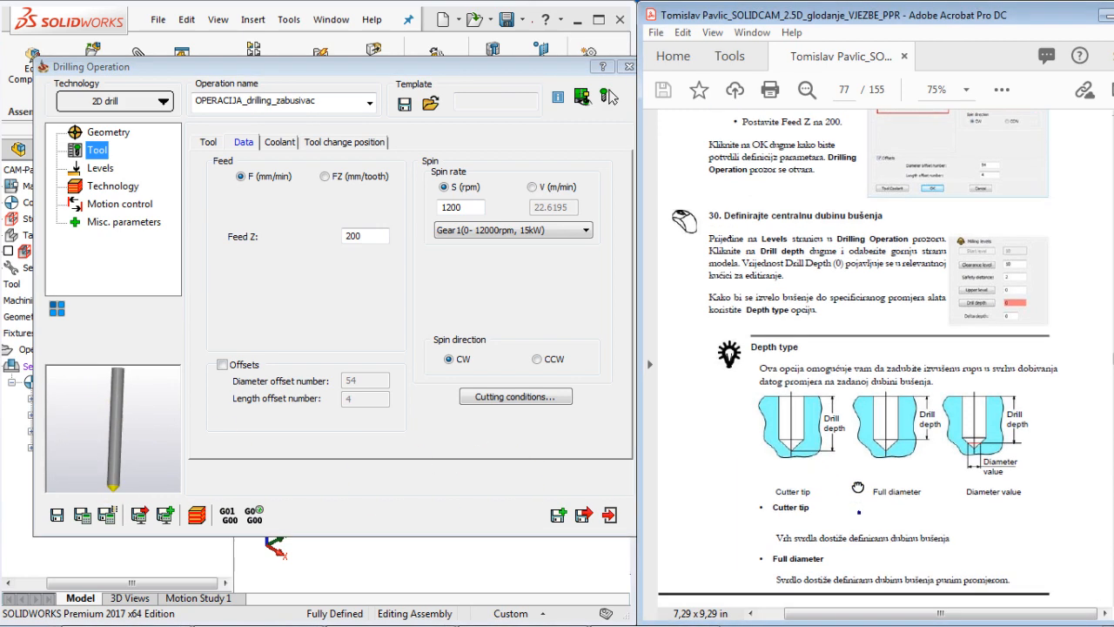
scroll(857, 487, down, 2)
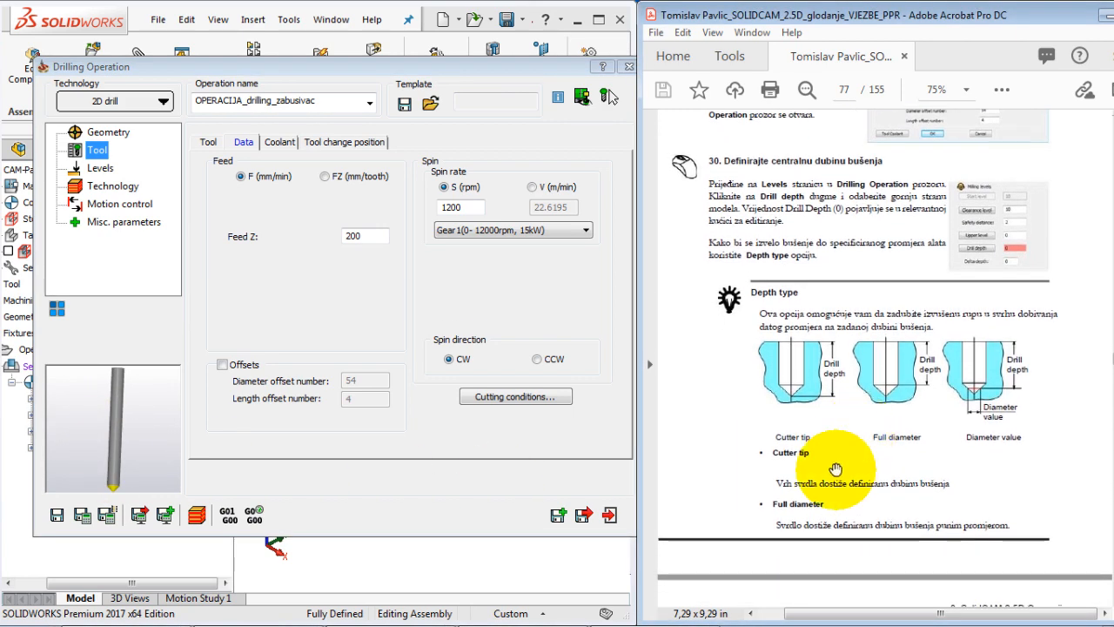
click(92, 169)
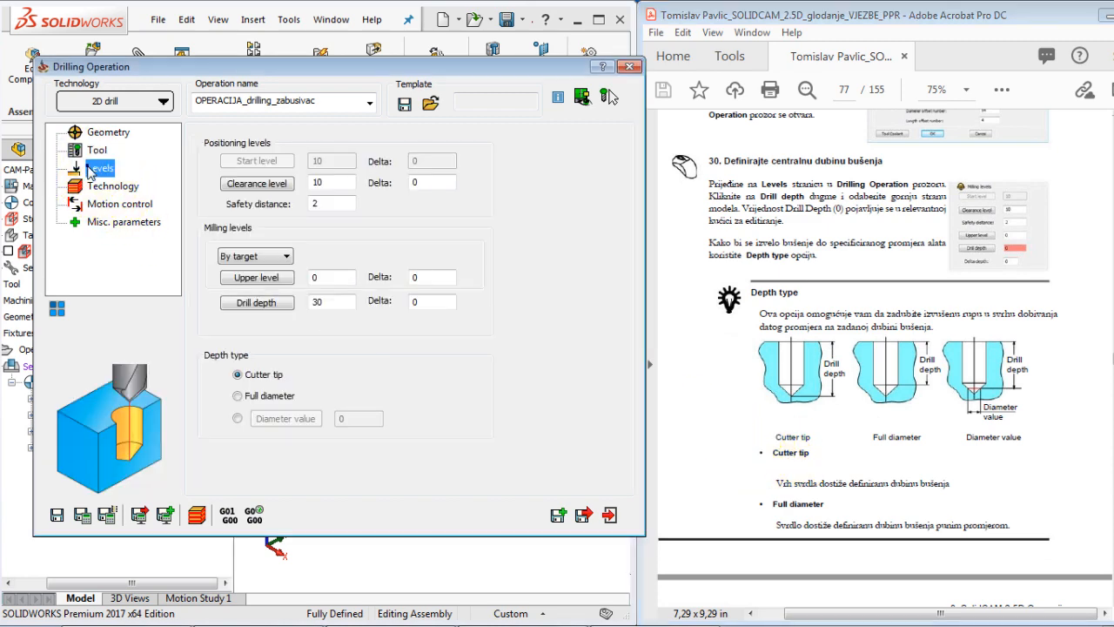
click(975, 349)
scroll(975, 351, down, 1)
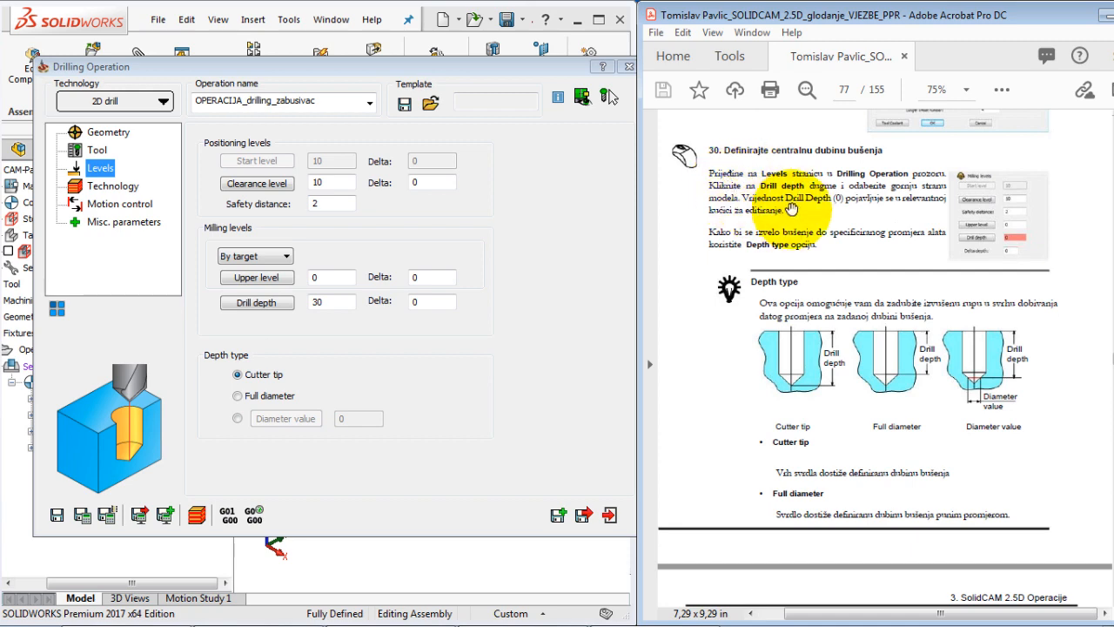
scroll(791, 207, down, 3)
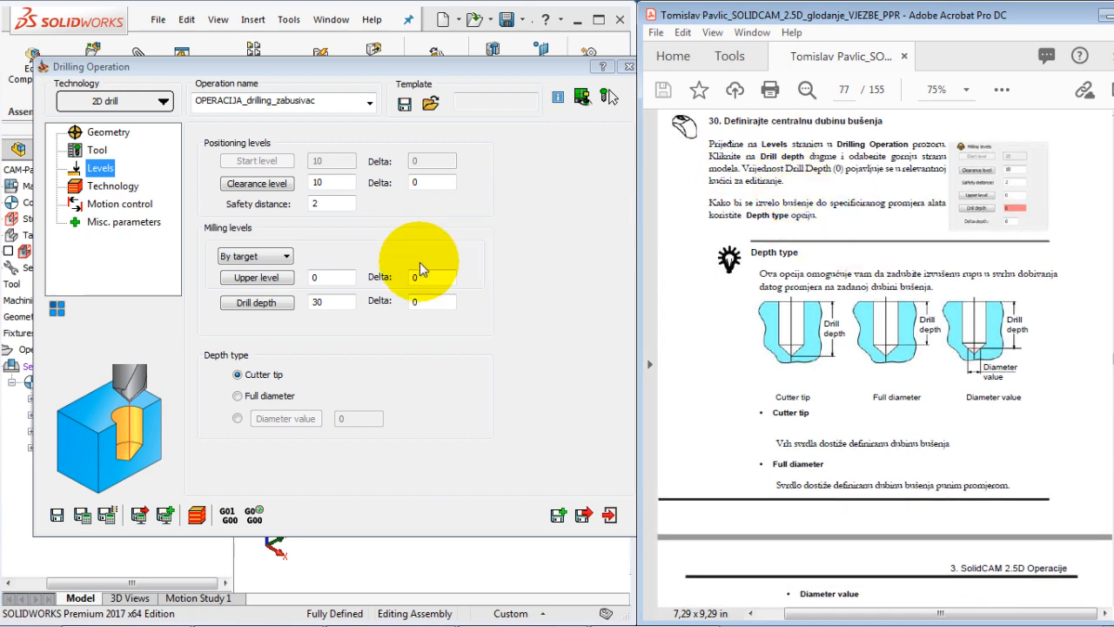
click(257, 303)
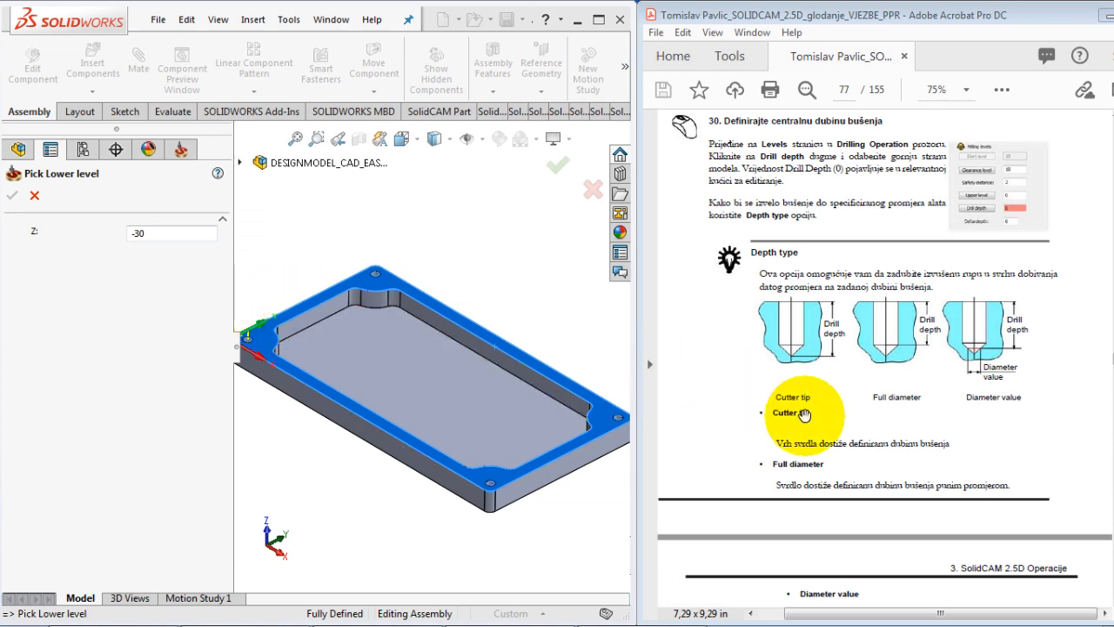
scroll(804, 408, down, 1)
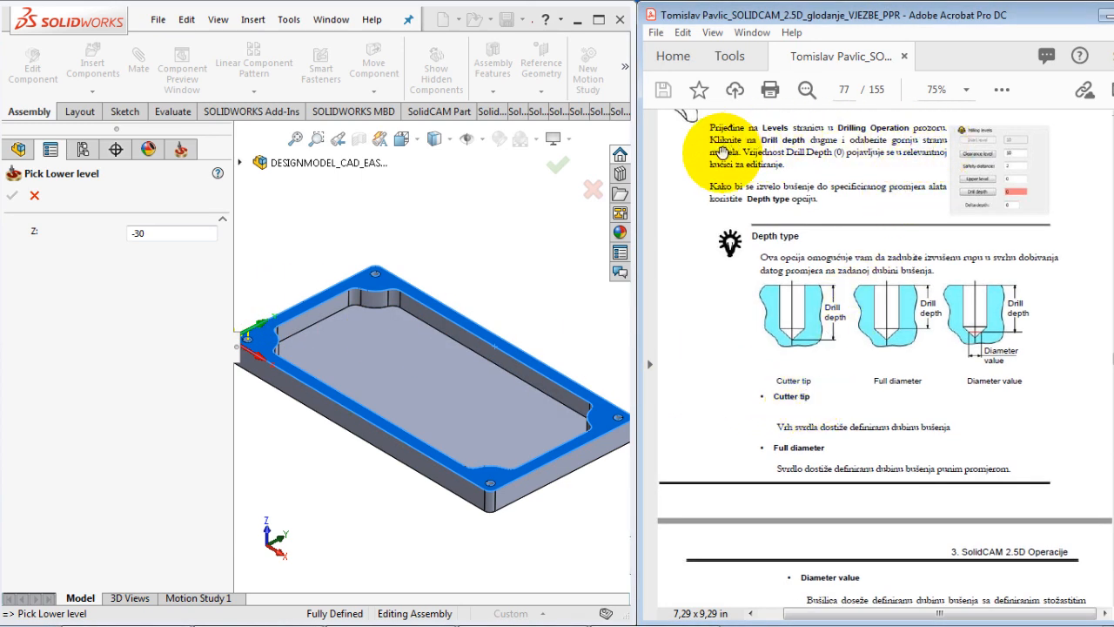
click(363, 283)
click(33, 196)
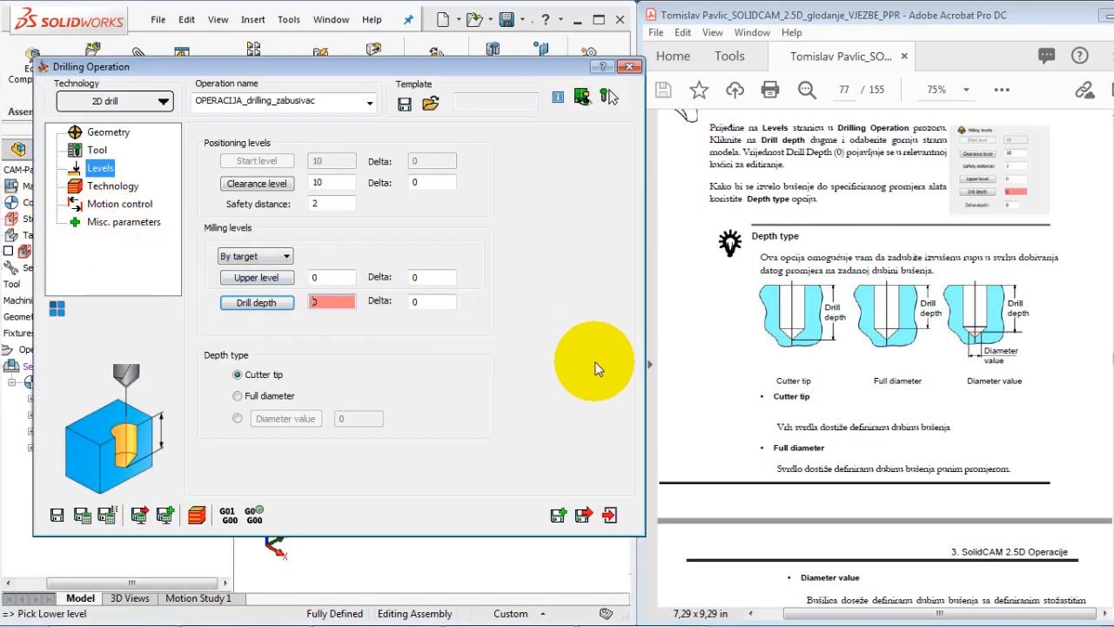
Step: Following the manual's depth type instructions, choose the Diameter value depth type and set it to 5
scroll(817, 420, down, 1)
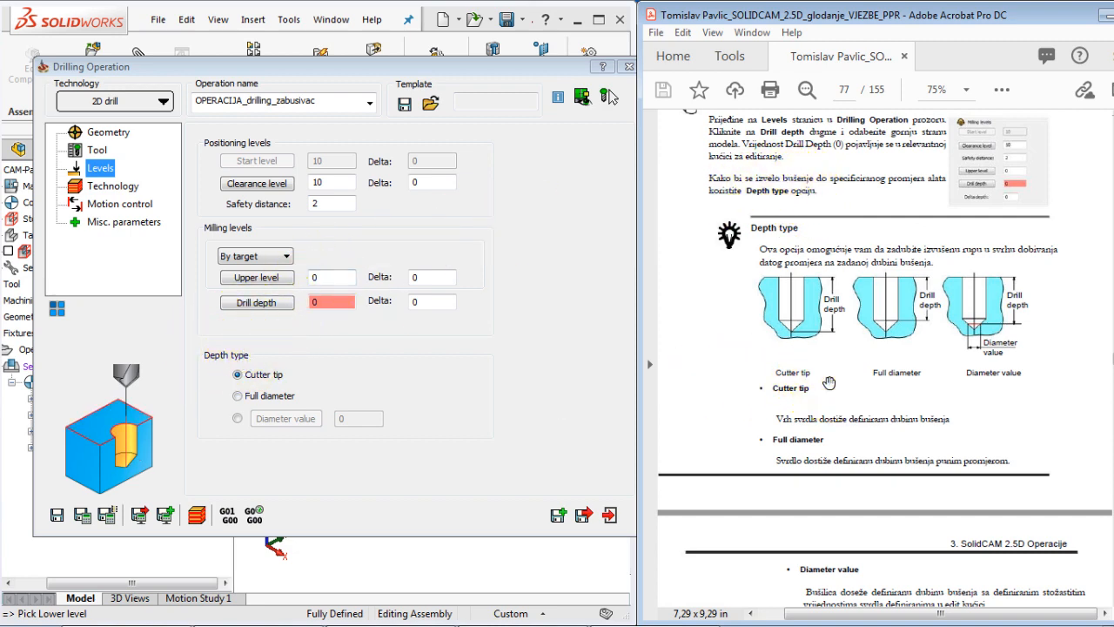
scroll(829, 383, down, 9)
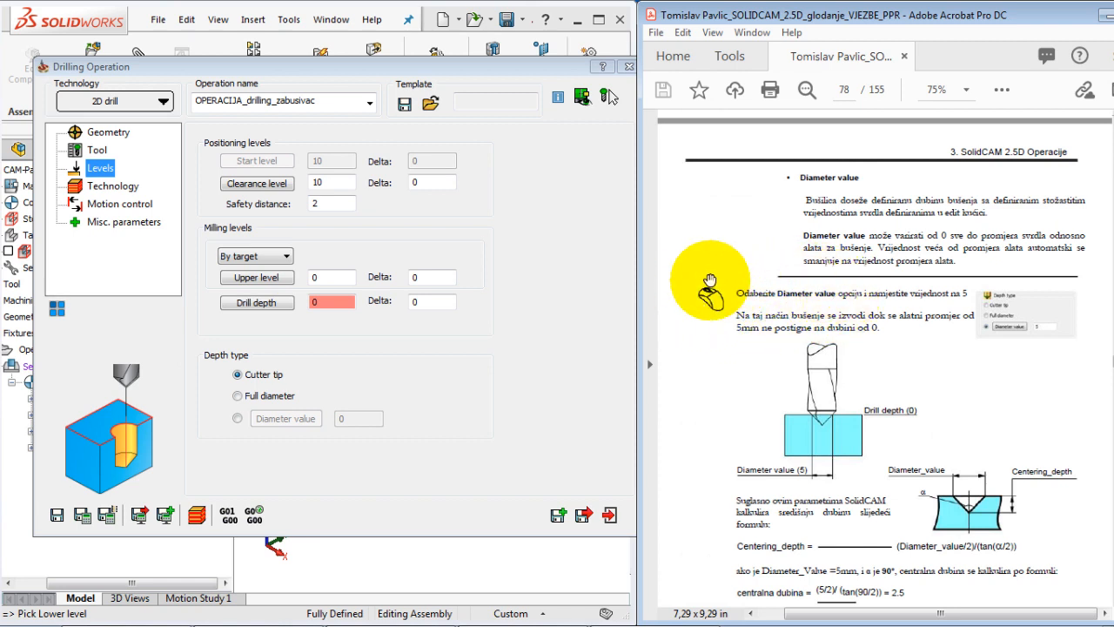
click(238, 417)
click(359, 419)
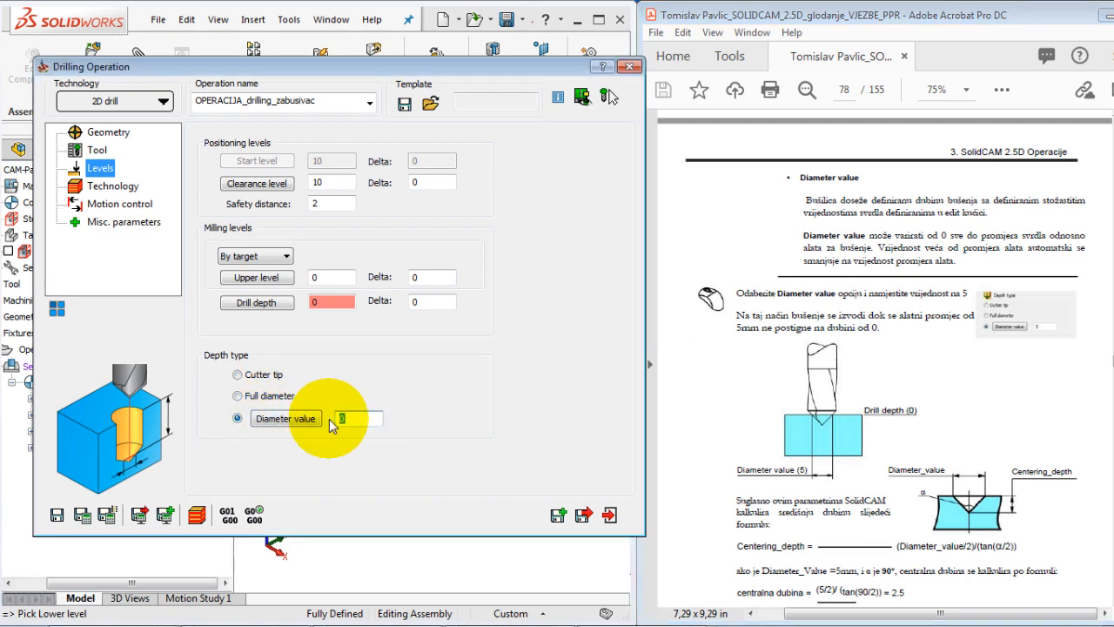
text(5)
Step: Read on through the manual's centering depth formula and sections 31 and 32, and save the spot drilling operation
drag(1004, 467, 989, 241)
drag(952, 420, 965, 328)
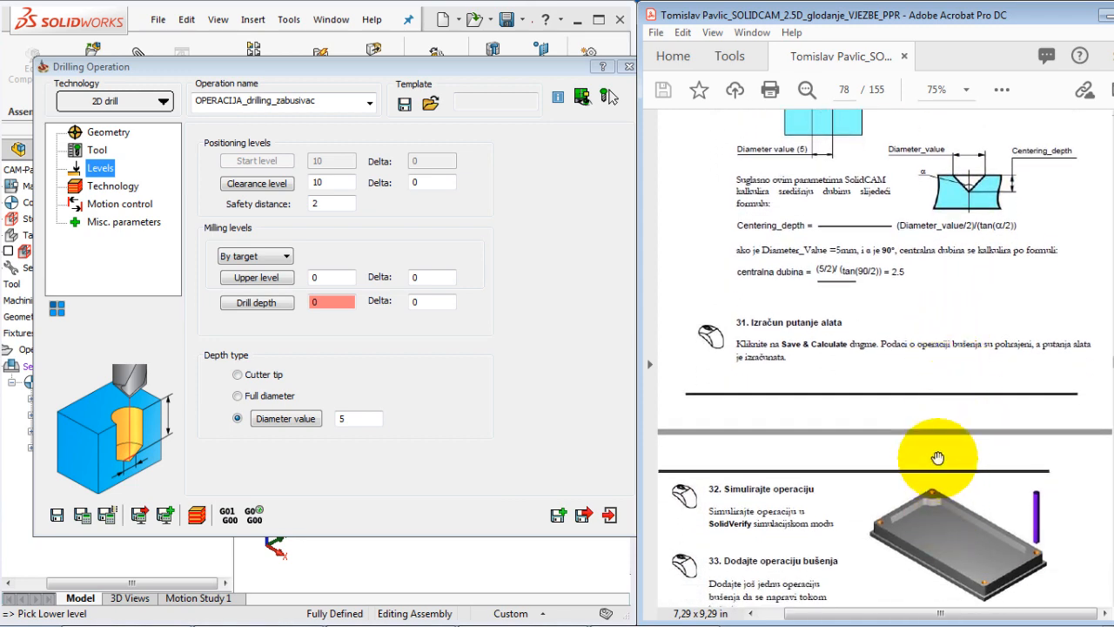
drag(937, 457, 921, 364)
drag(858, 423, 839, 348)
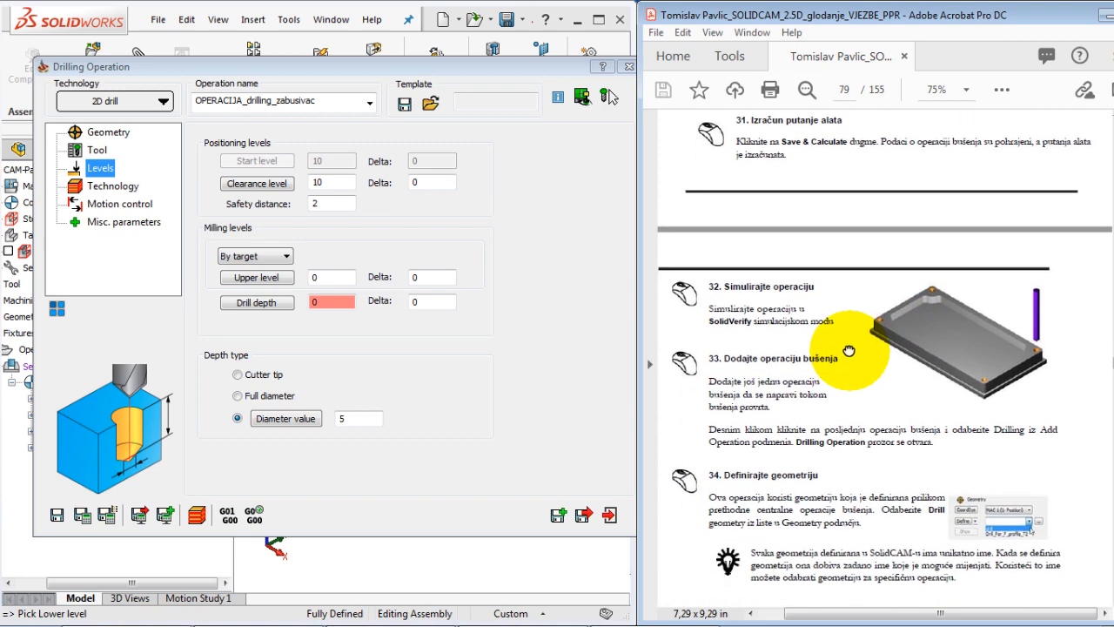
click(57, 514)
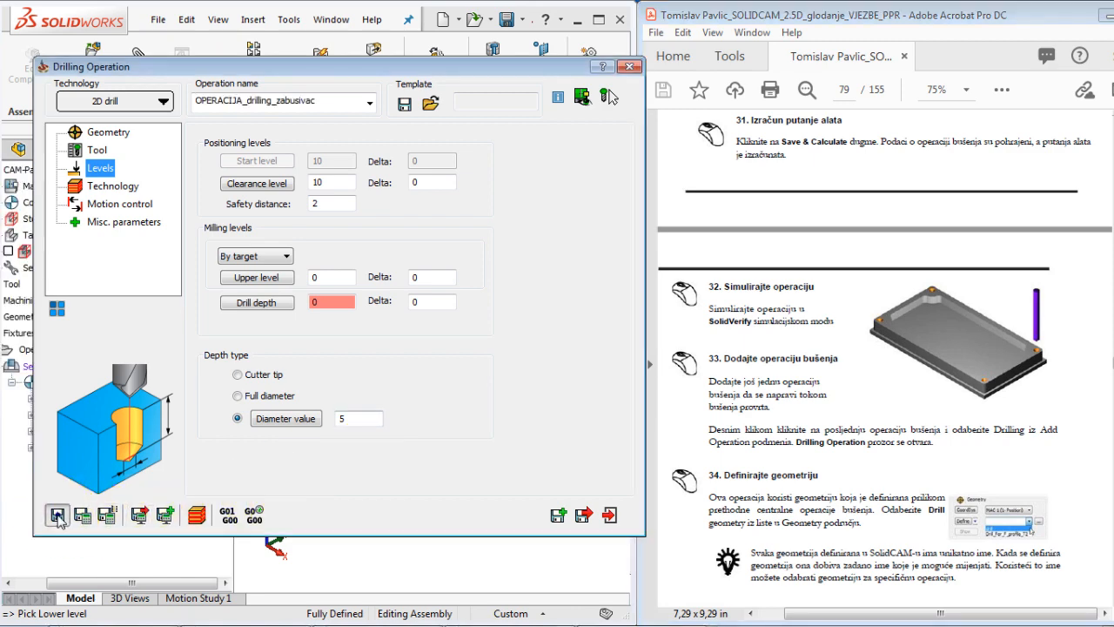
Step: Simulate the spot drilling operation in Host CAD and SolidVerify modes, and exit the simulation
click(197, 514)
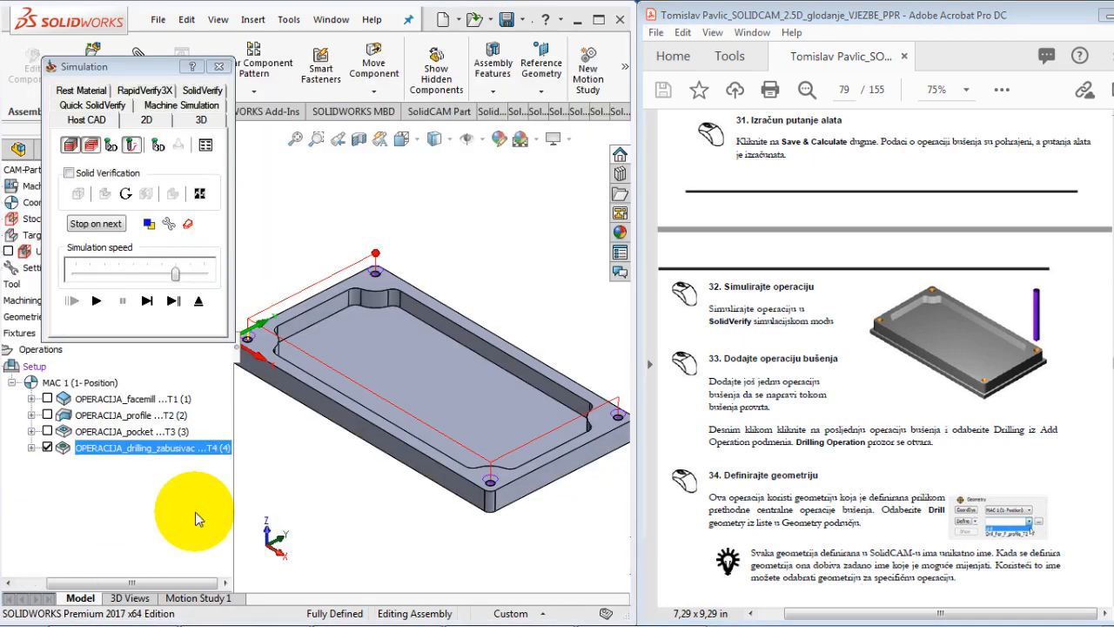
click(95, 301)
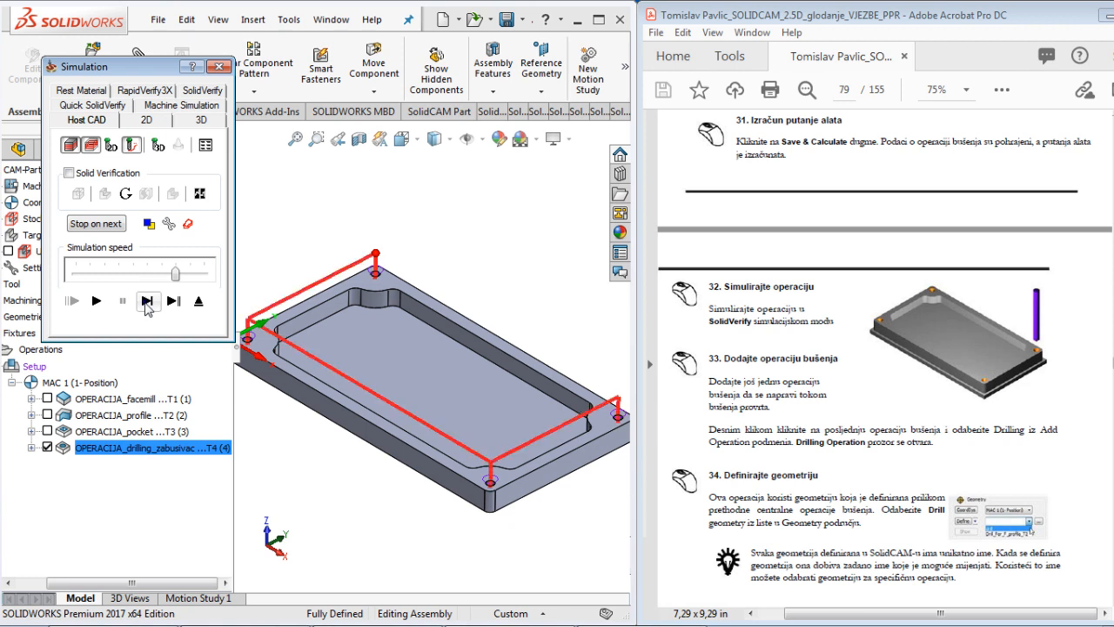
click(206, 91)
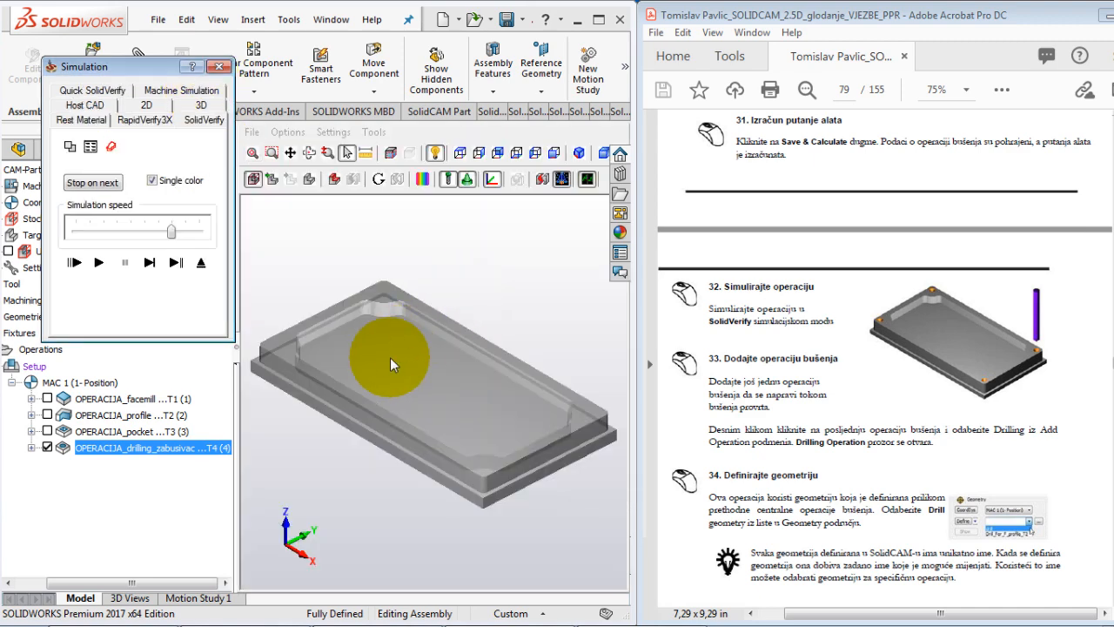
click(151, 262)
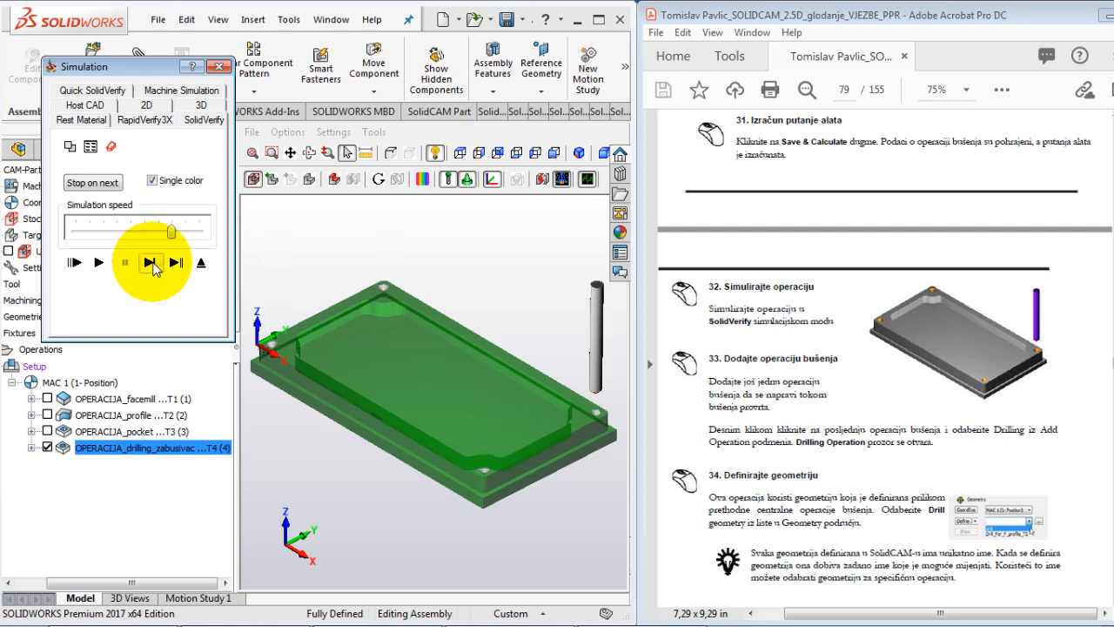
click(151, 262)
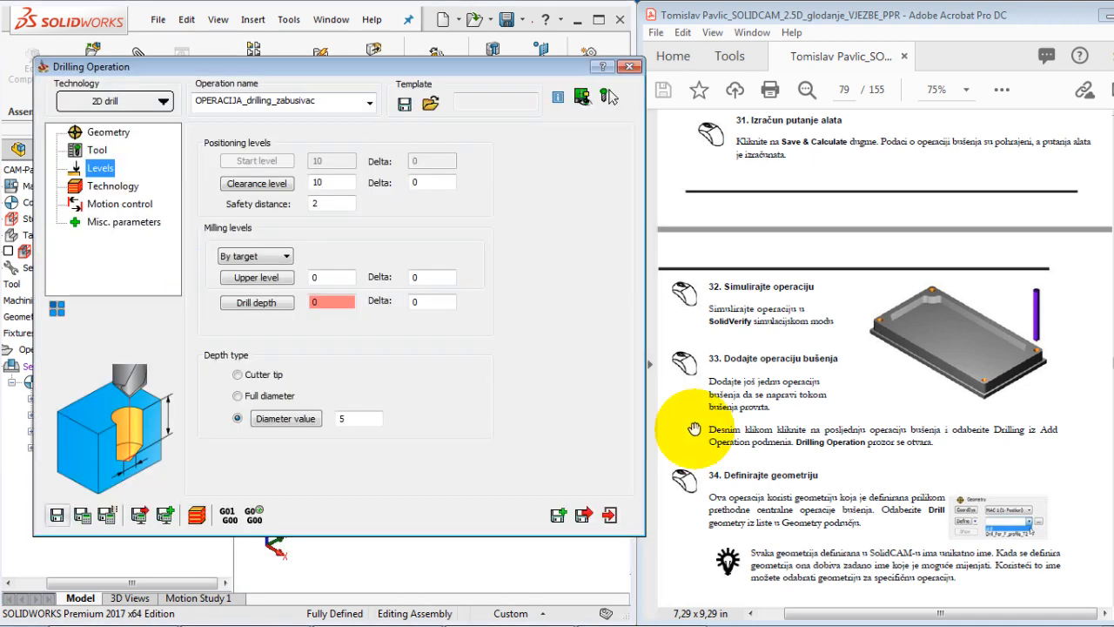
Step: Read the manual's section 33 on adding another drilling operation and close the spot drilling operation's dialog
click(694, 429)
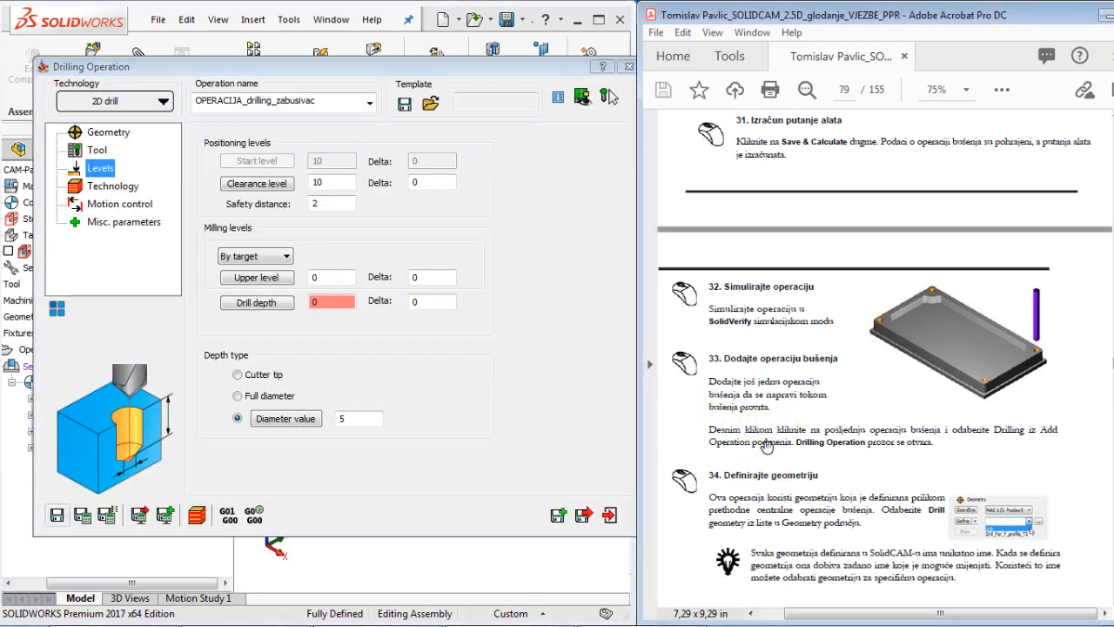
scroll(765, 444, down, 3)
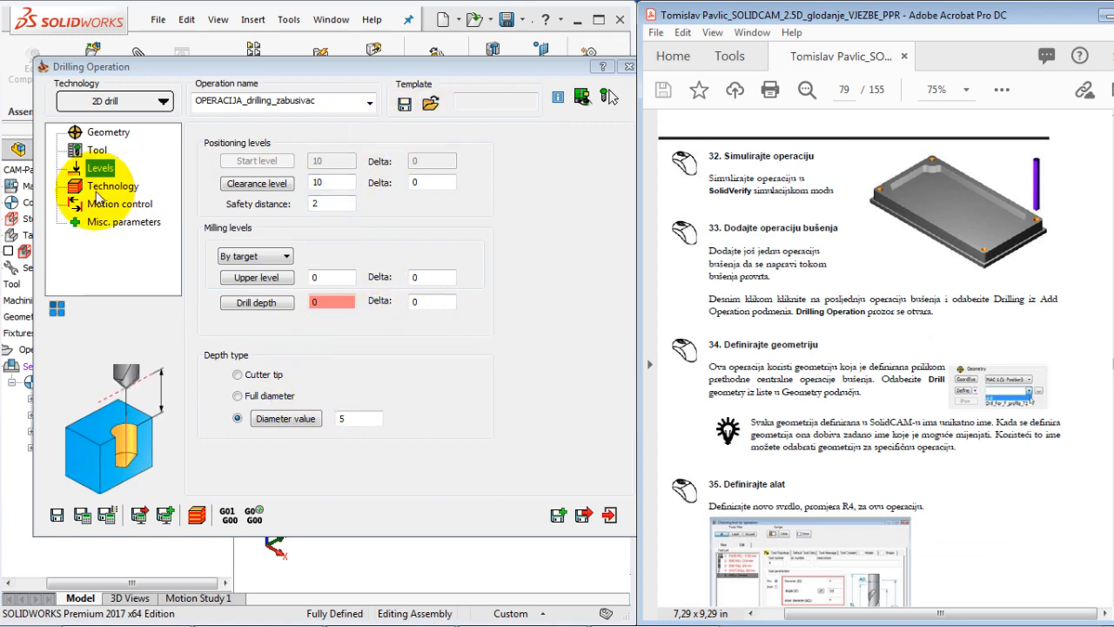
click(629, 66)
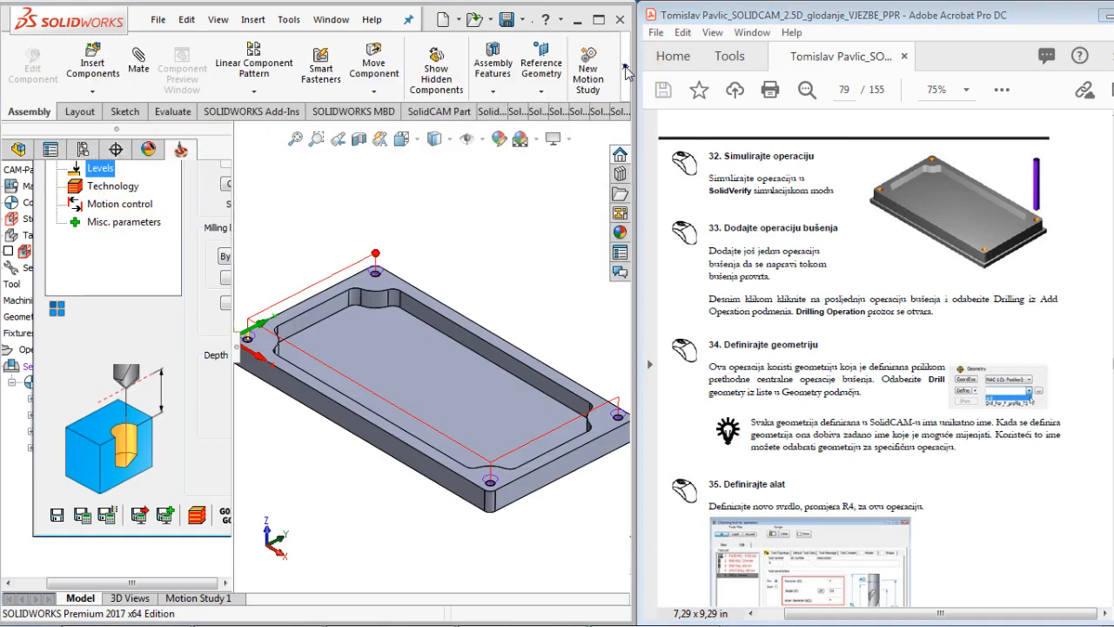
Step: Display the tool paths of the facemill, profile, pocket and spot drilling operations on the model, and hide them all again
click(47, 447)
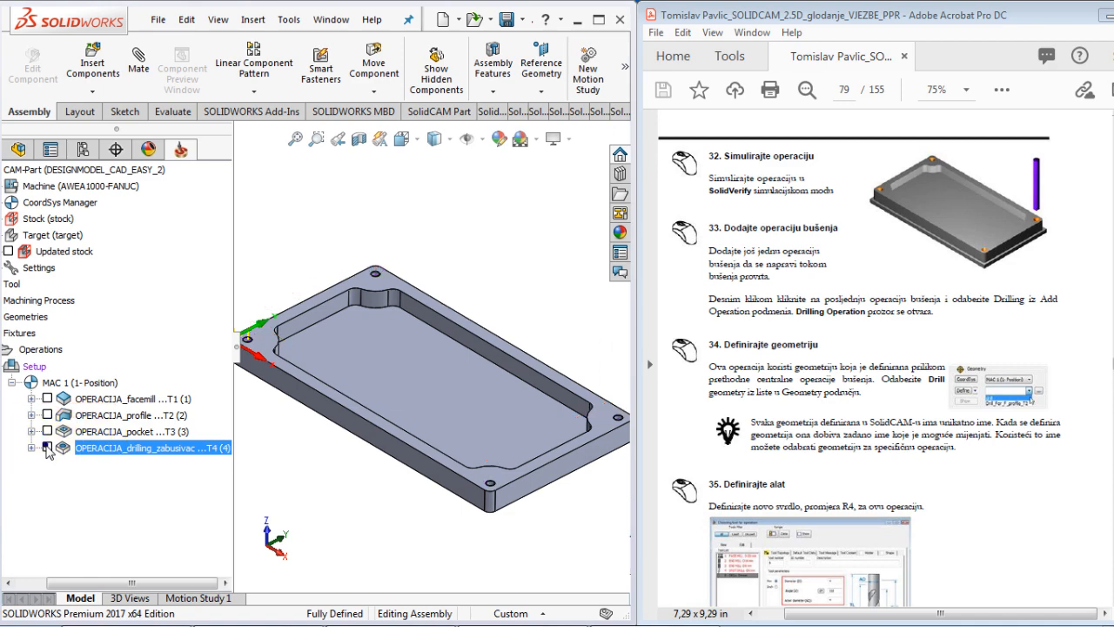
click(47, 399)
click(47, 415)
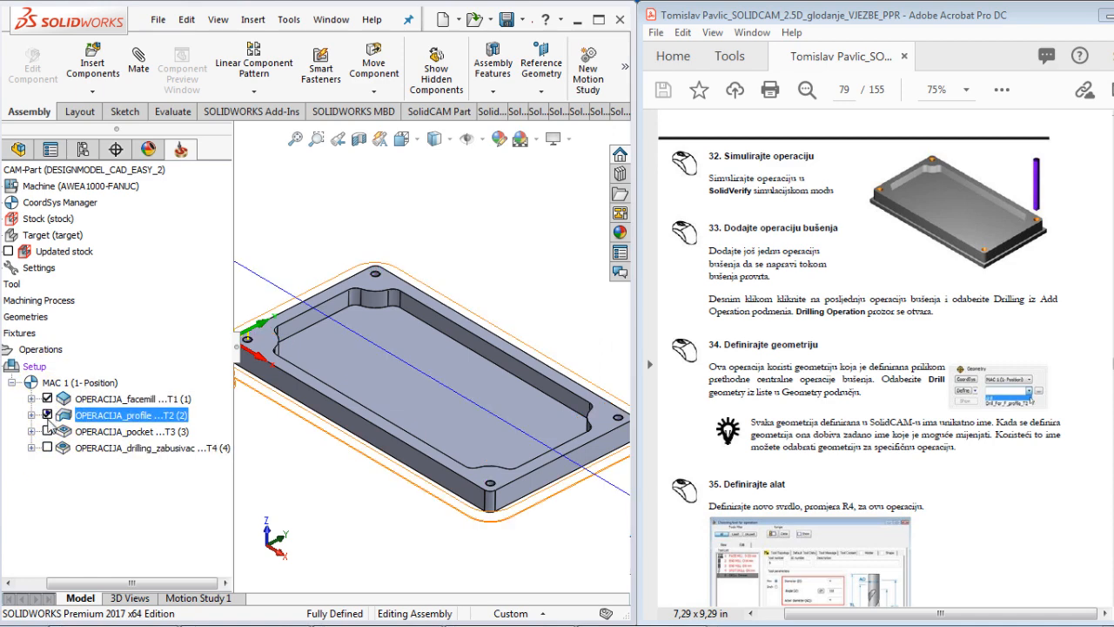
click(47, 431)
click(47, 447)
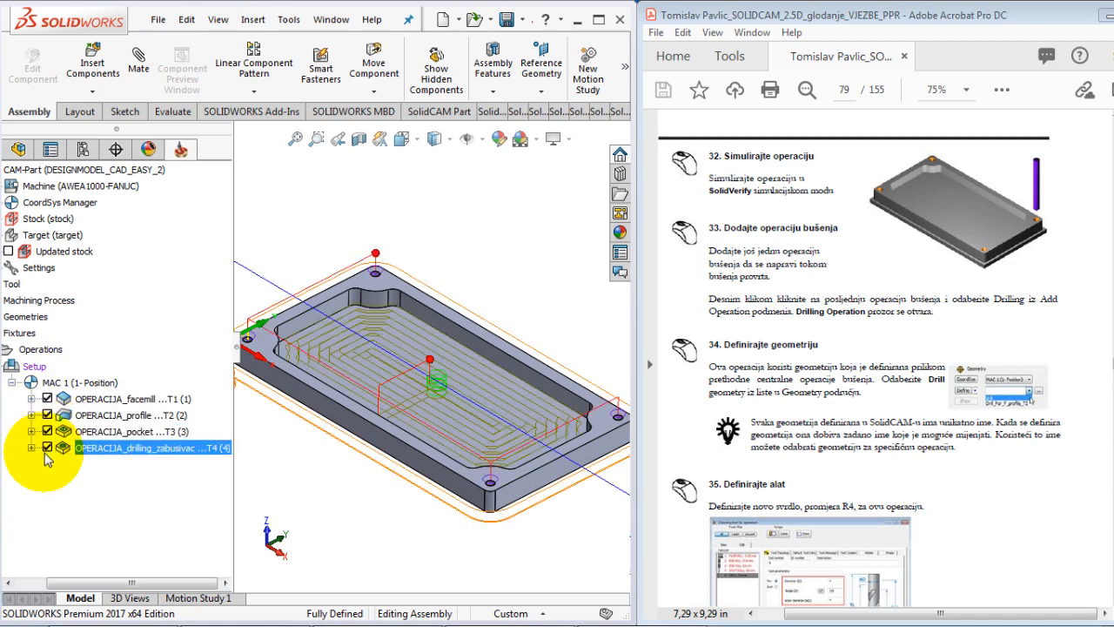
click(47, 447)
click(47, 431)
click(47, 415)
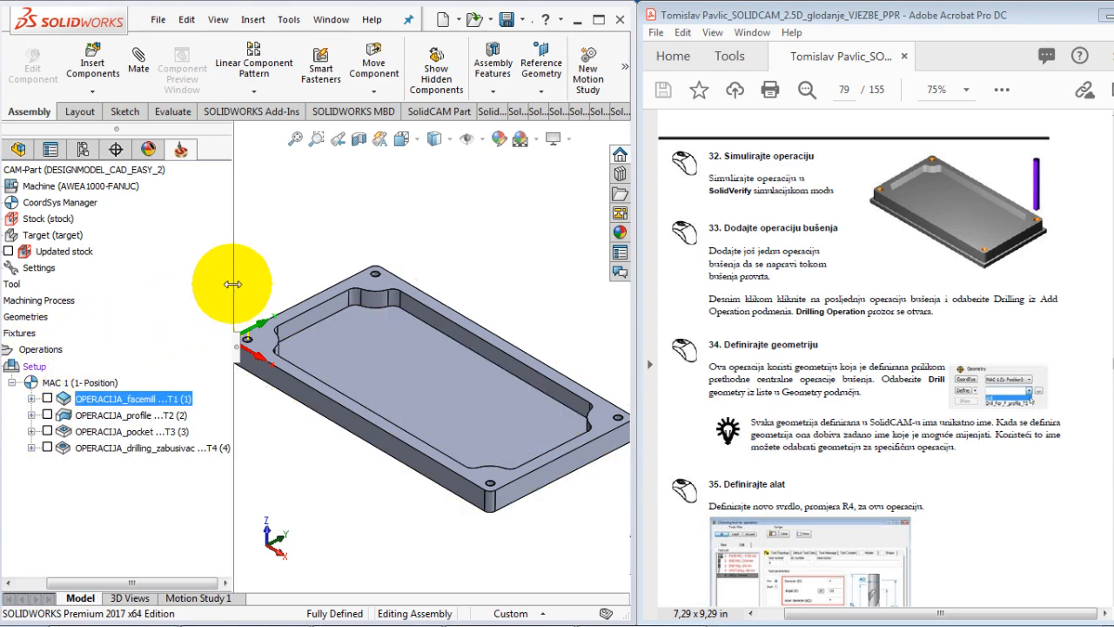
Step: Widen the CAM tree to show full operation names and add a new Drilling milling operation
drag(232, 283, 239, 287)
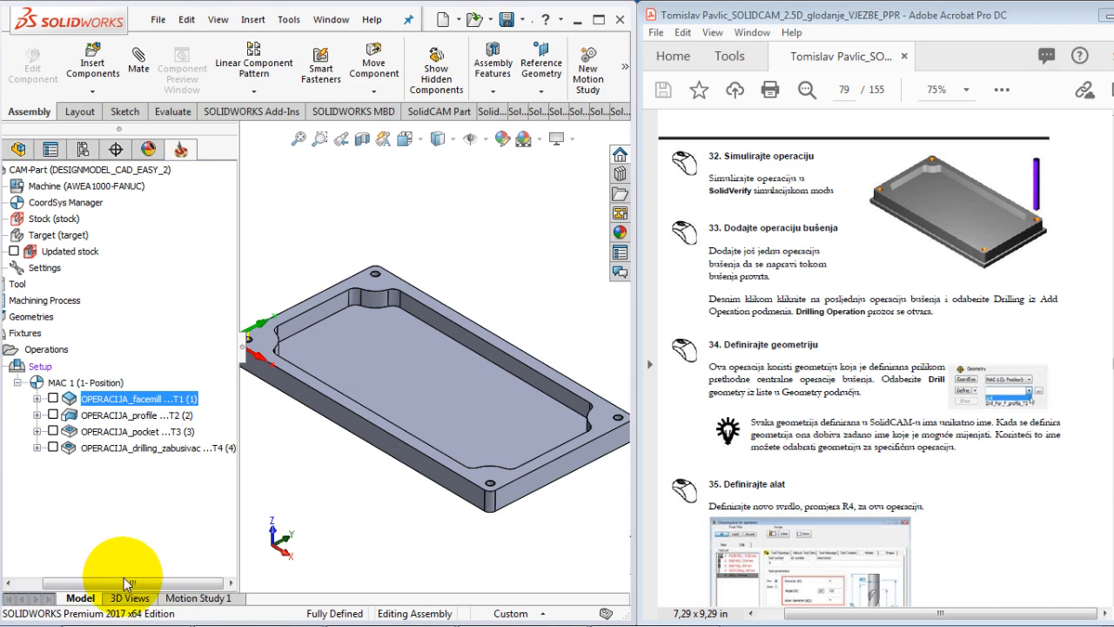
drag(124, 581, 99, 581)
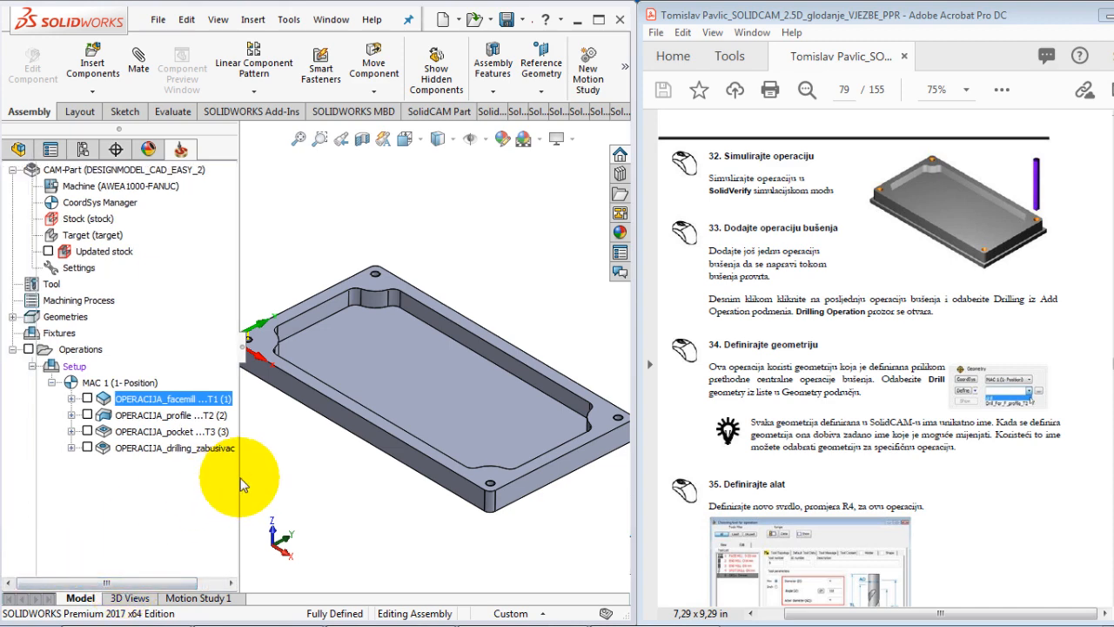
drag(238, 479, 274, 477)
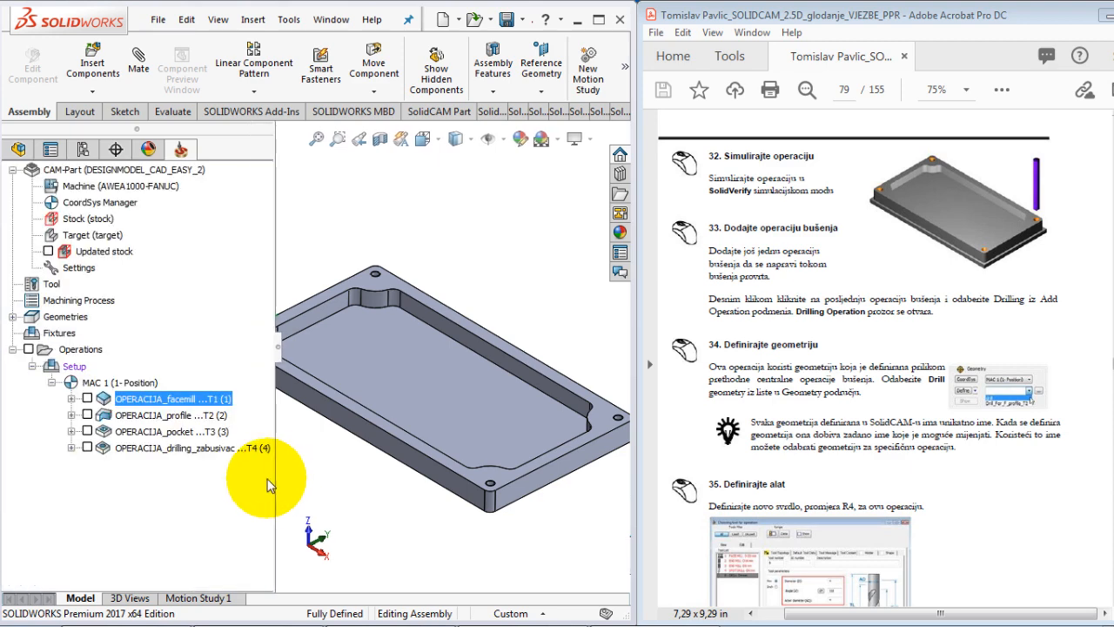
right_click(87, 349)
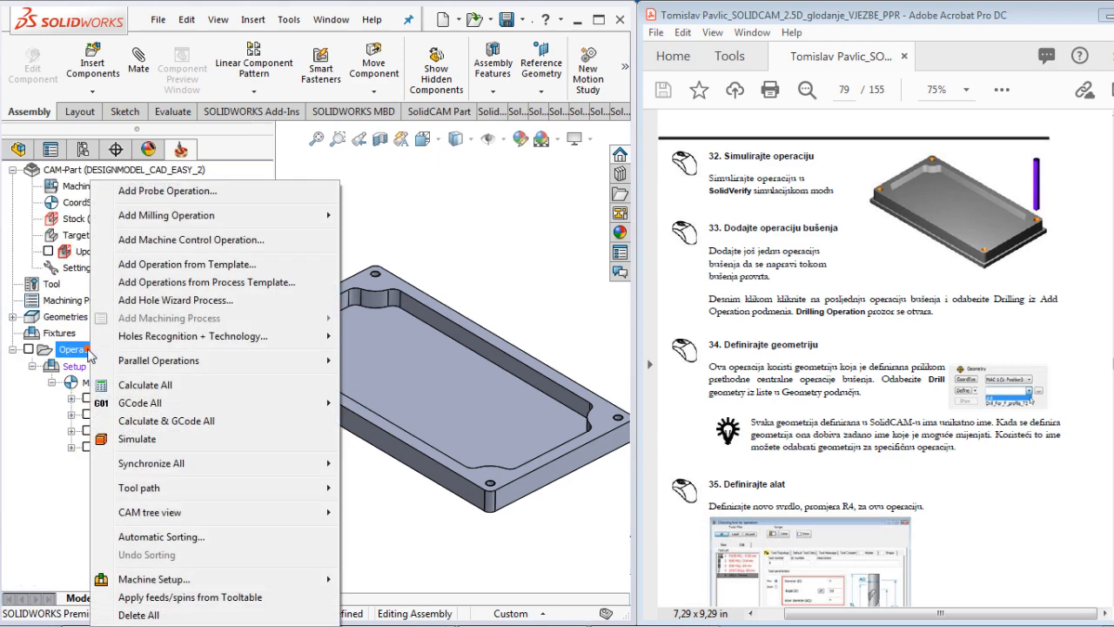
mouse_move(208, 219)
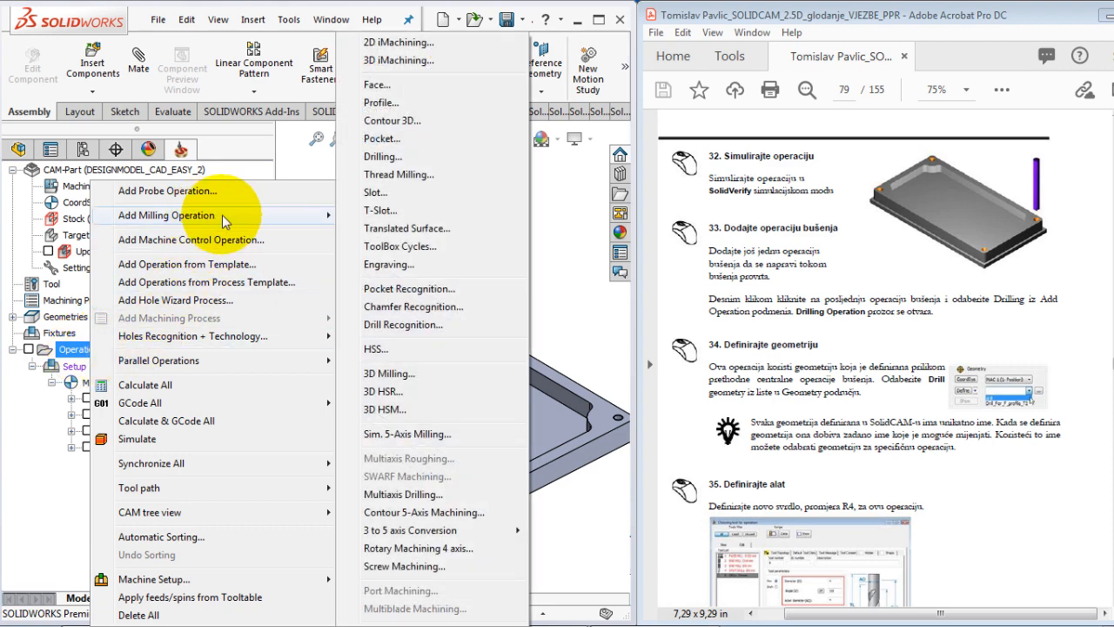
click(392, 156)
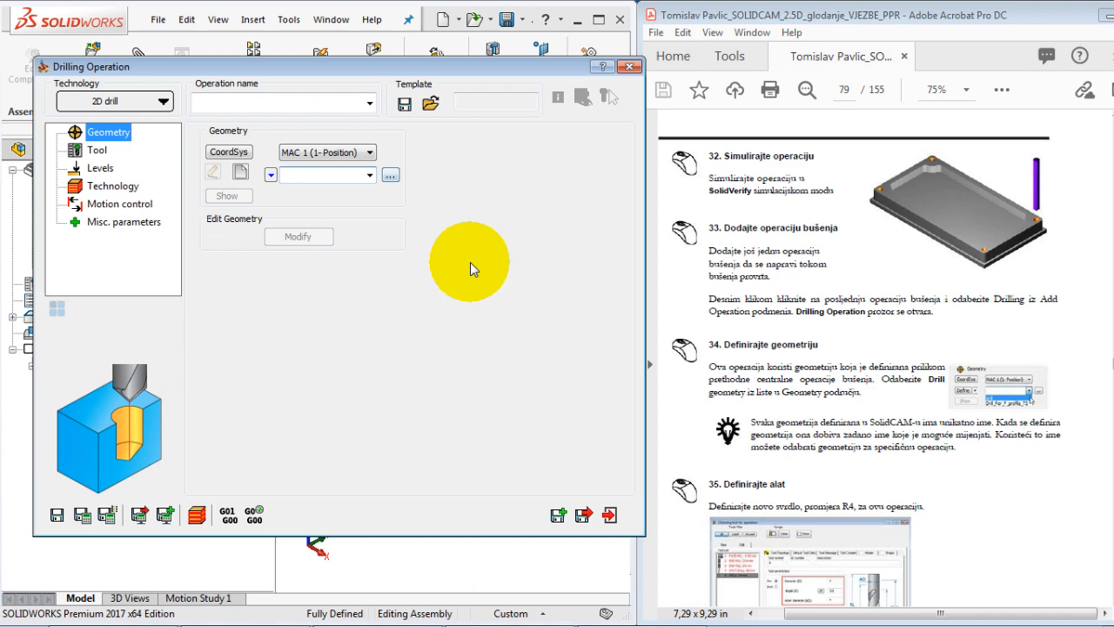
Step: Consult the manual's sections 33 to 35 and name the new drilling operation OPERACIJA_drilling_busenje
click(836, 380)
scroll(810, 457, down, 1)
drag(810, 457, 806, 373)
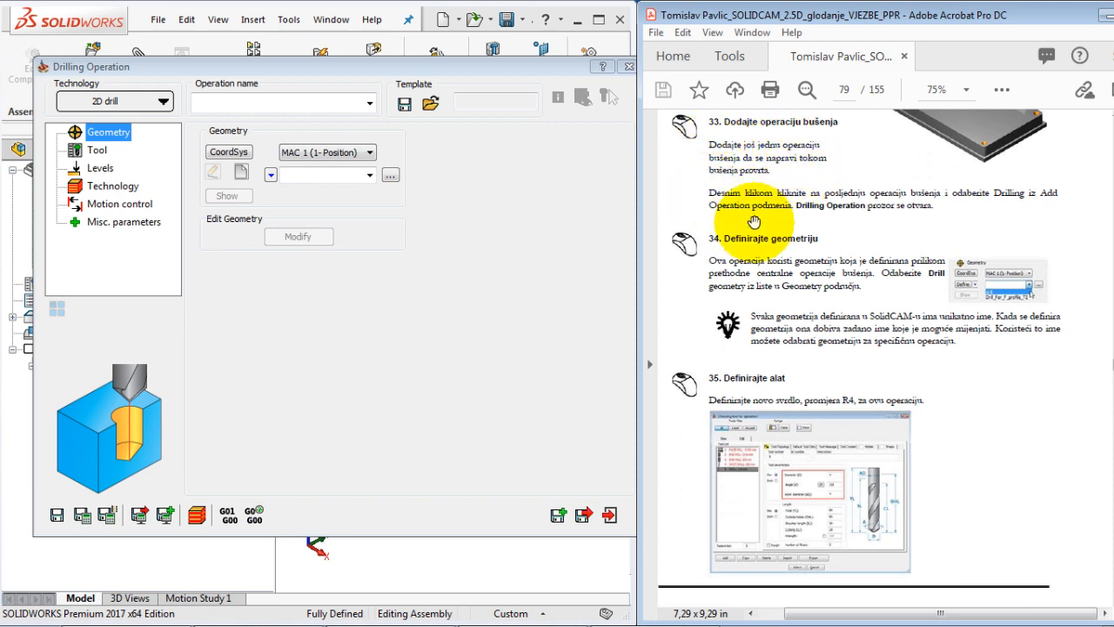
click(245, 102)
text(ope)
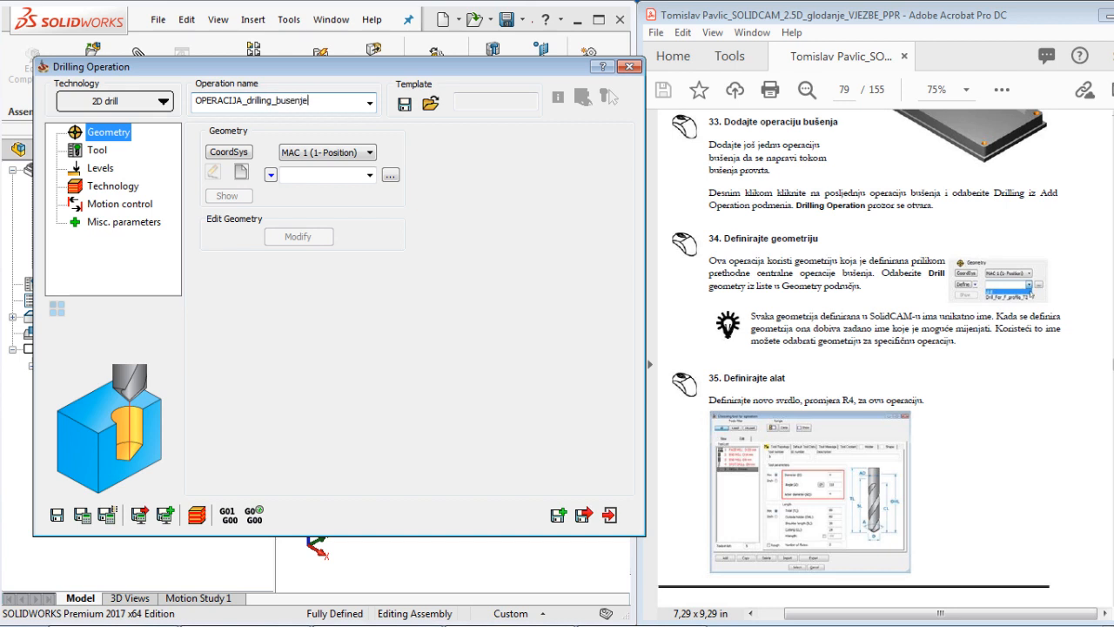
Step: Define a new drill geometry from all circle/arc centers on the tray, with the All circles filter, and accept it
click(241, 172)
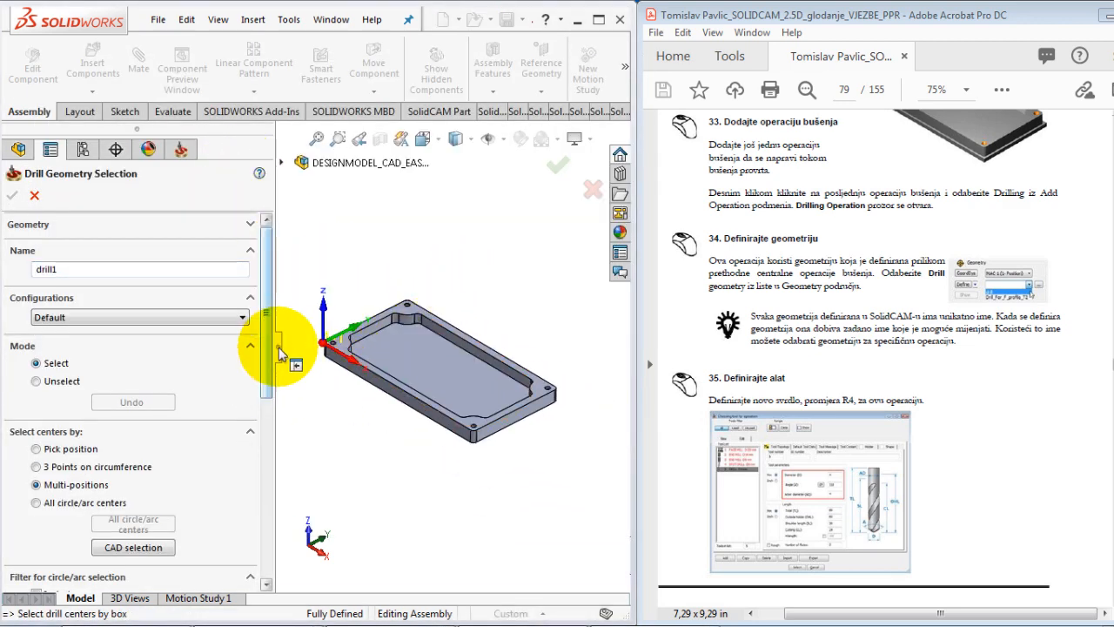
drag(267, 346, 273, 529)
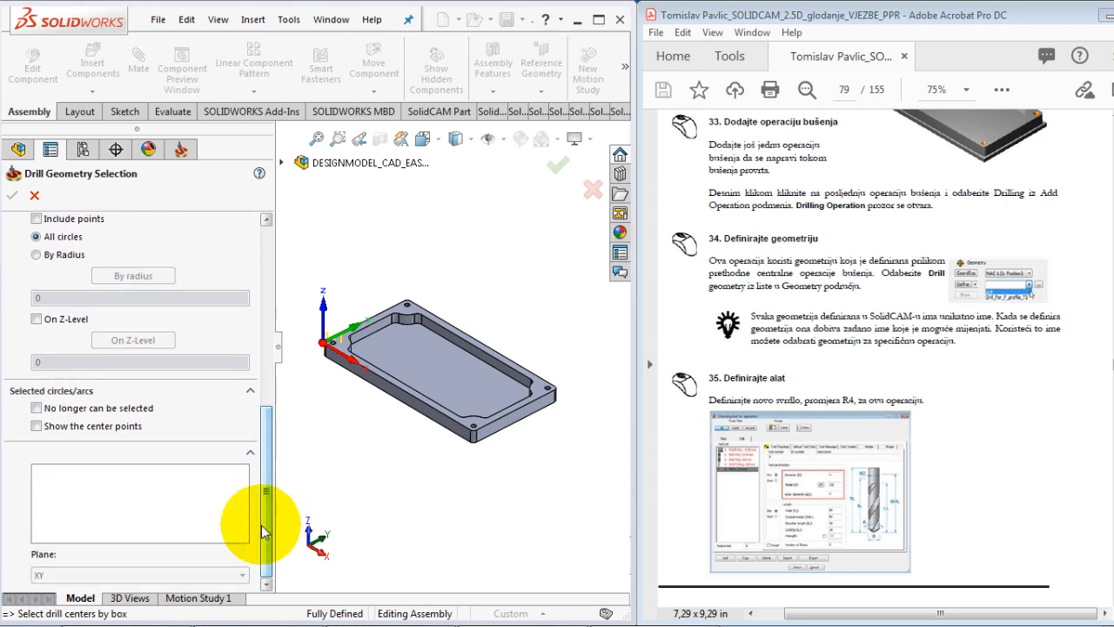
click(412, 360)
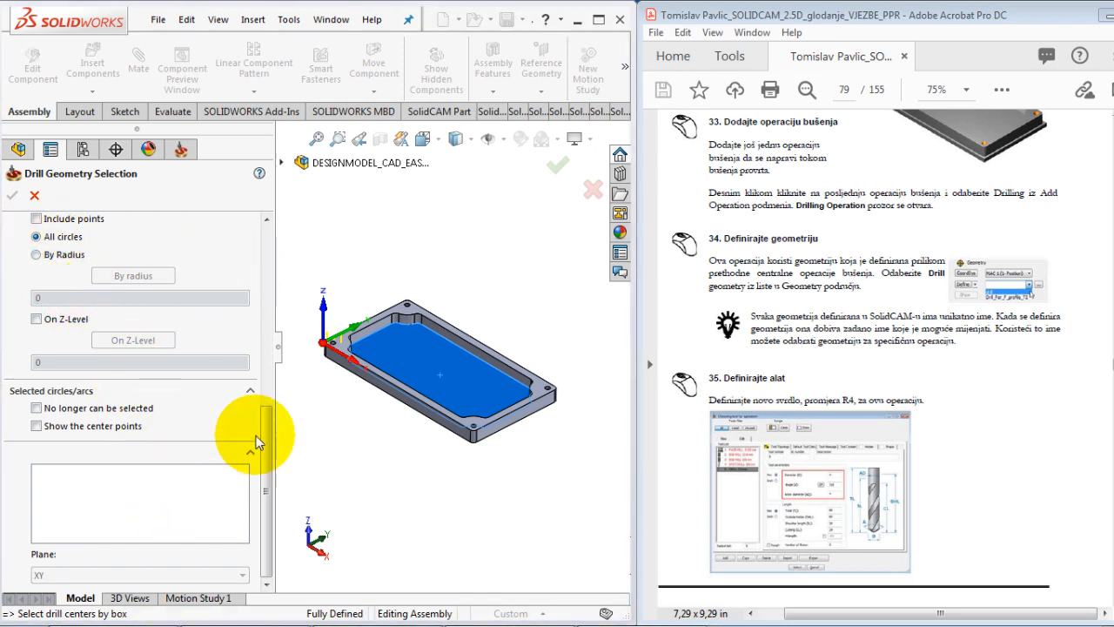
drag(263, 443, 280, 329)
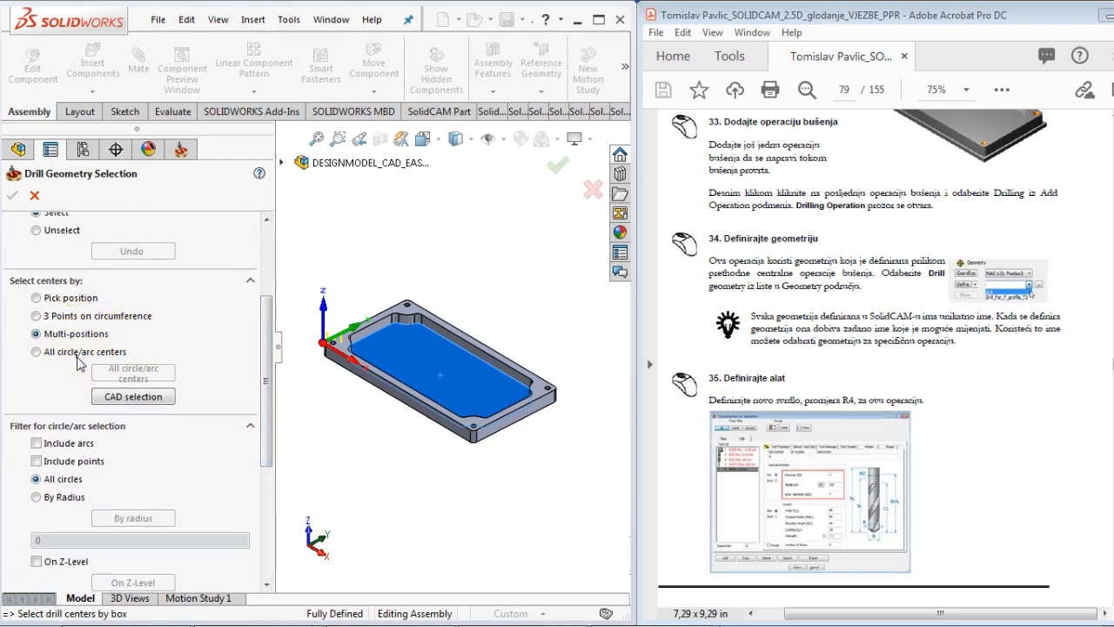
click(82, 353)
click(113, 378)
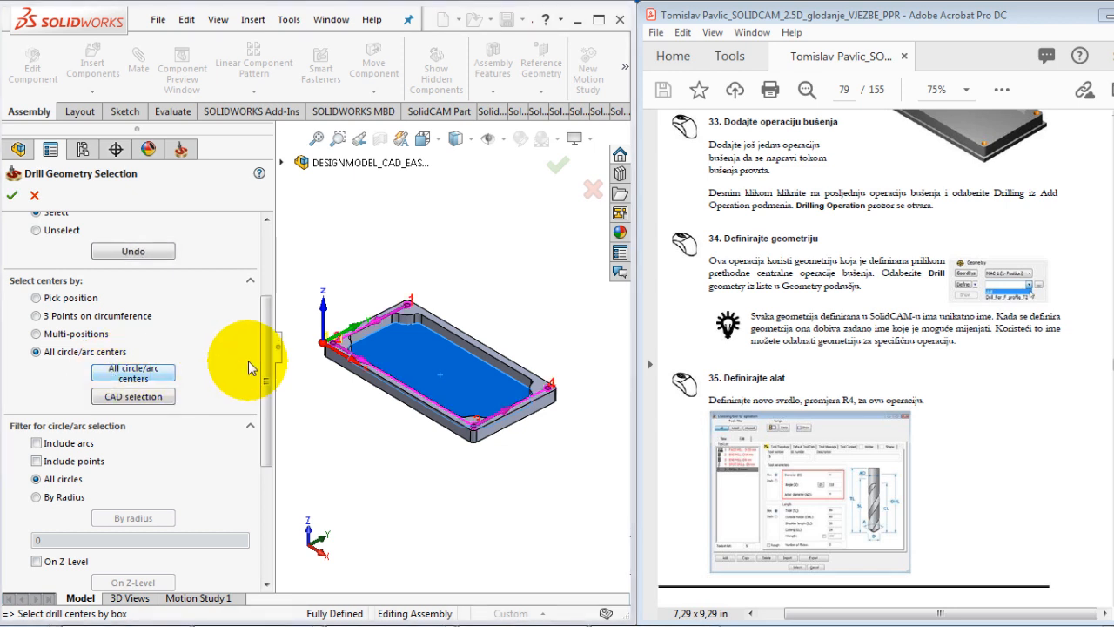
scroll(261, 453, down, 5)
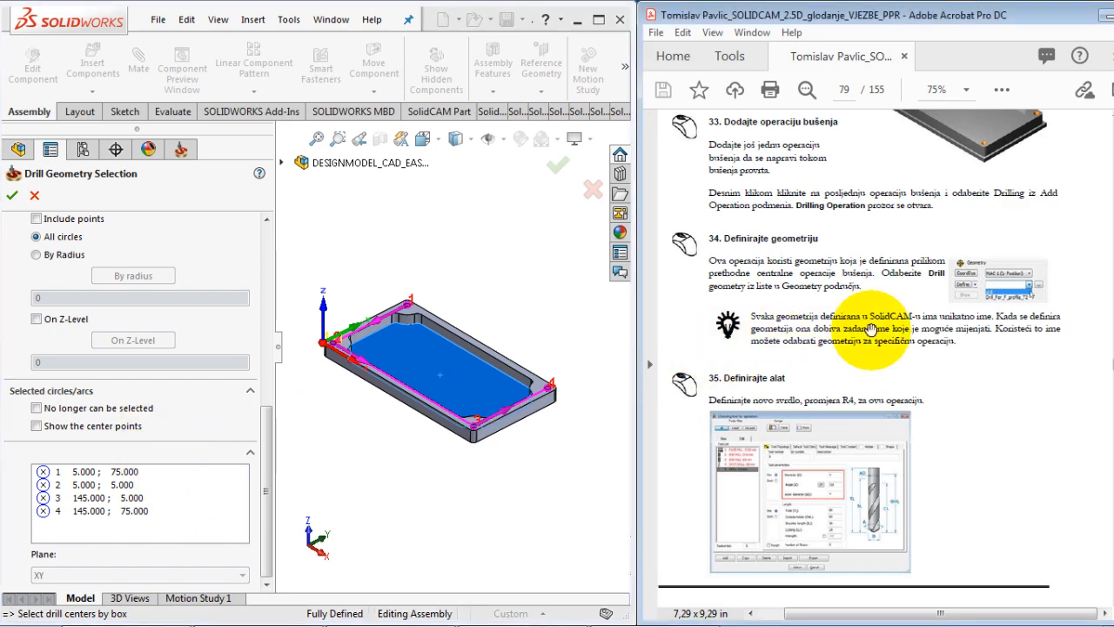
scroll(959, 398, down, 3)
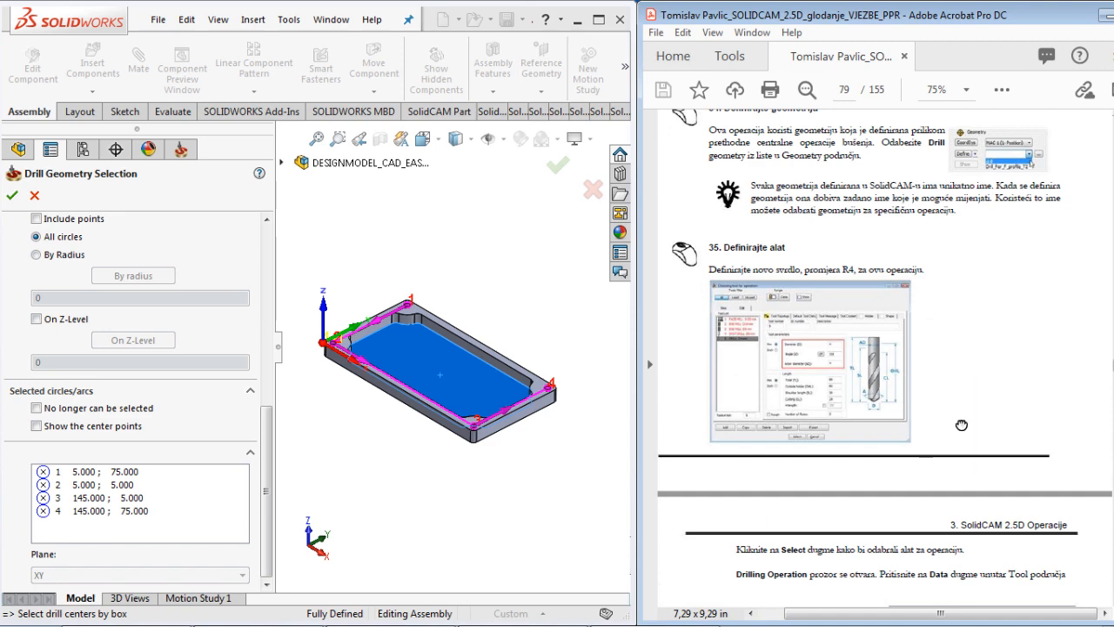
scroll(960, 405, down, 1)
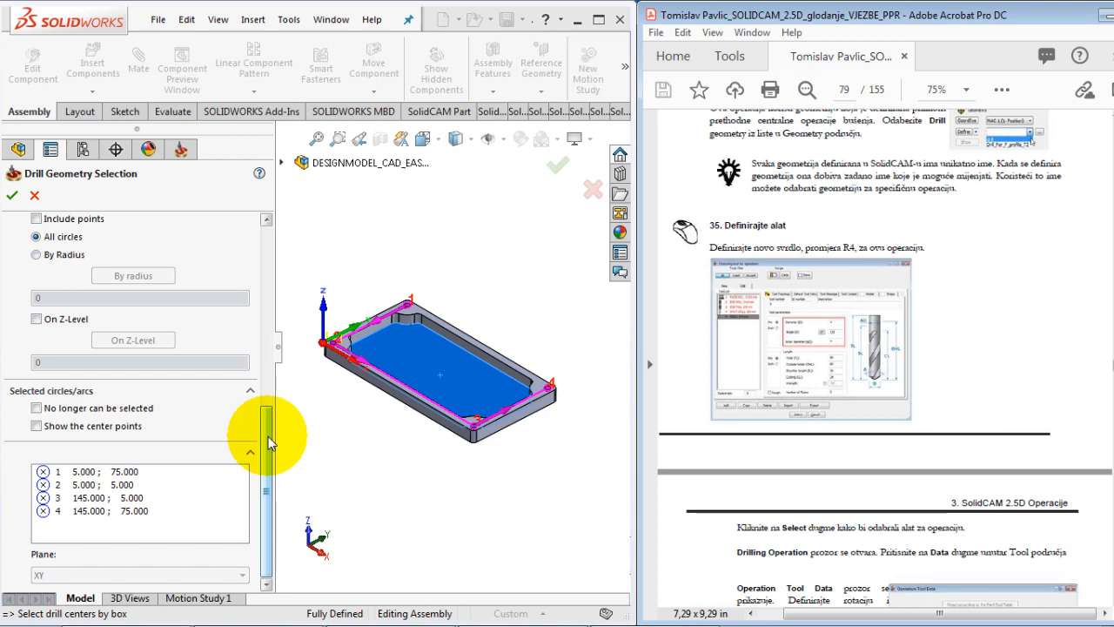
click(11, 195)
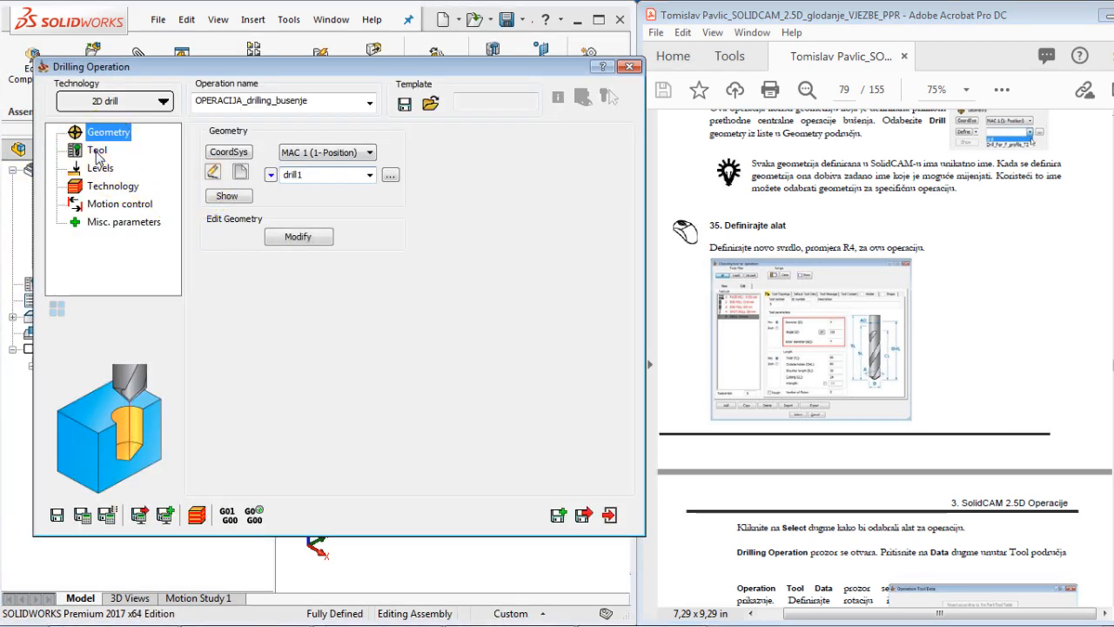
Step: Add a new DRILL tool with a diameter of 4 mm and an arbor diameter of 4 mm, and select it for the operation
click(98, 153)
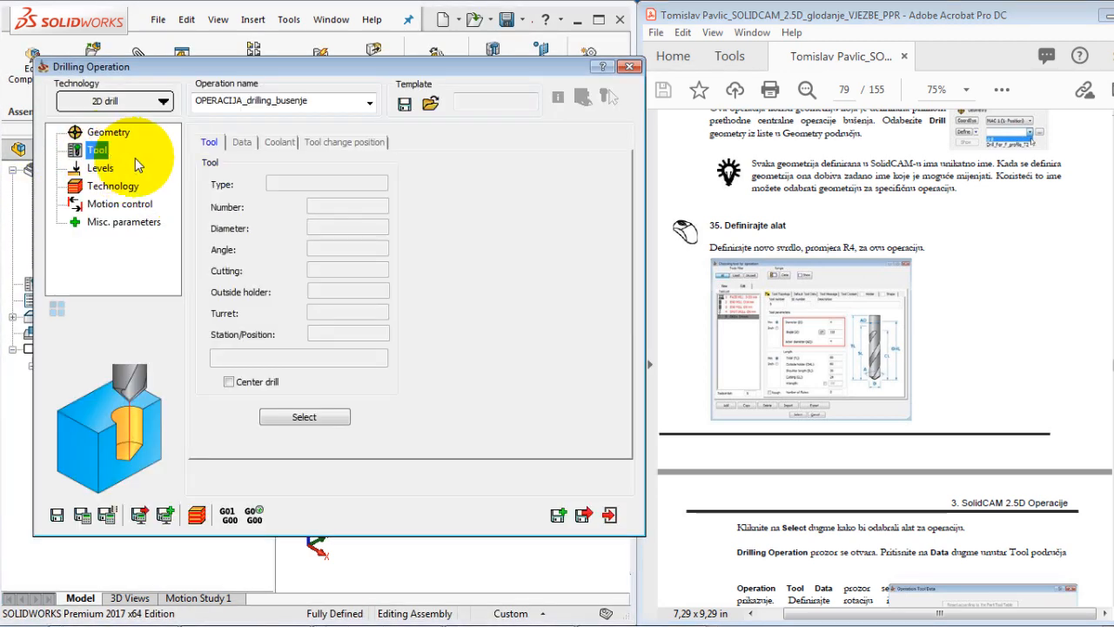
click(303, 417)
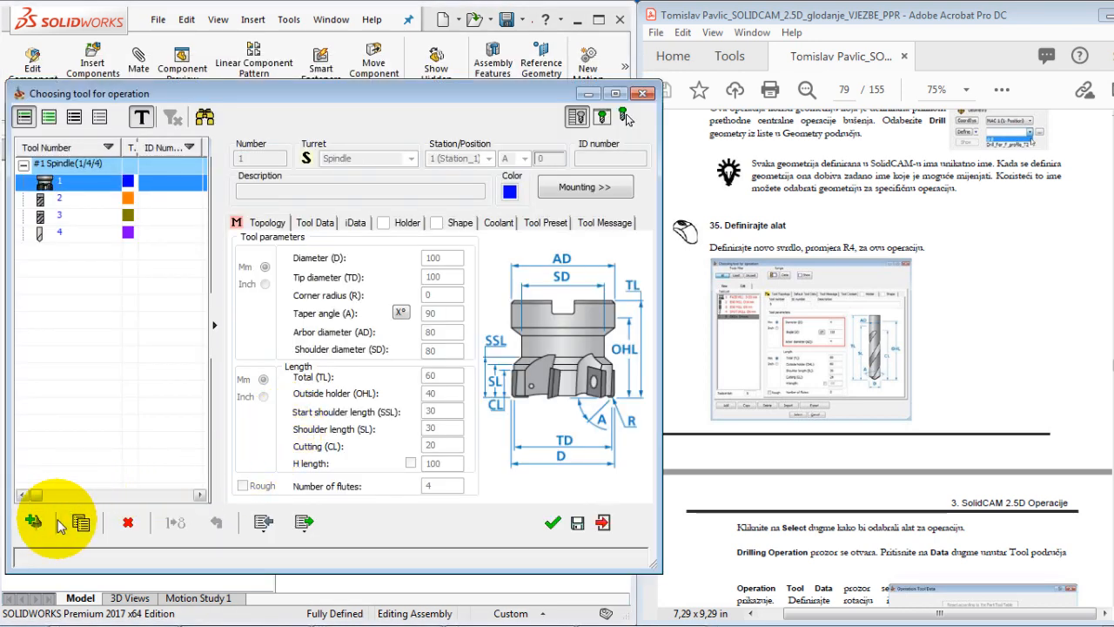
click(33, 522)
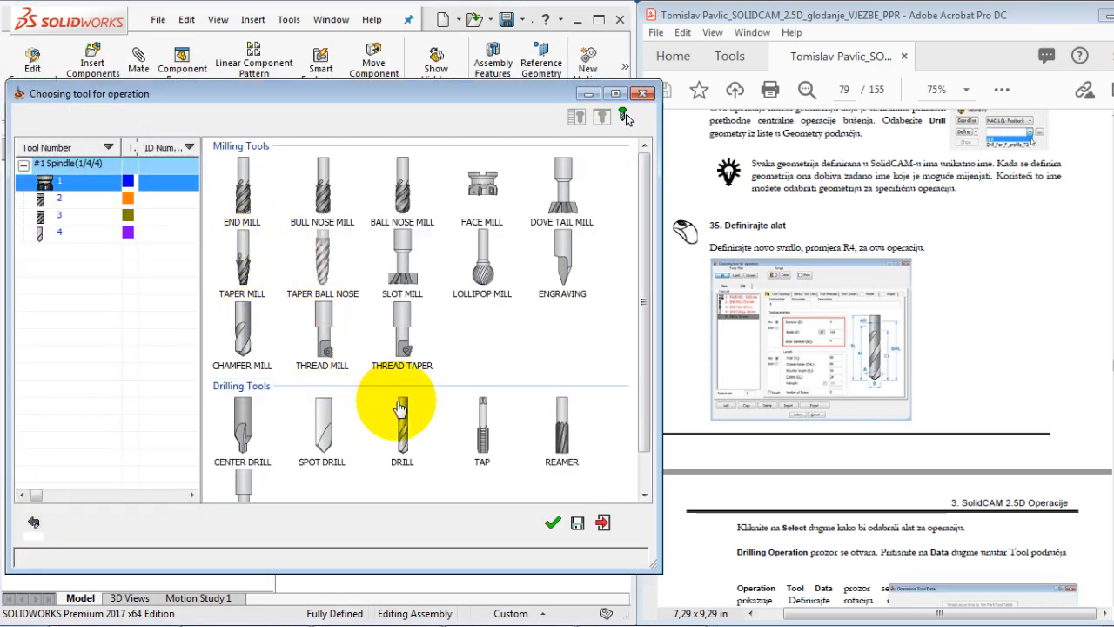
click(403, 427)
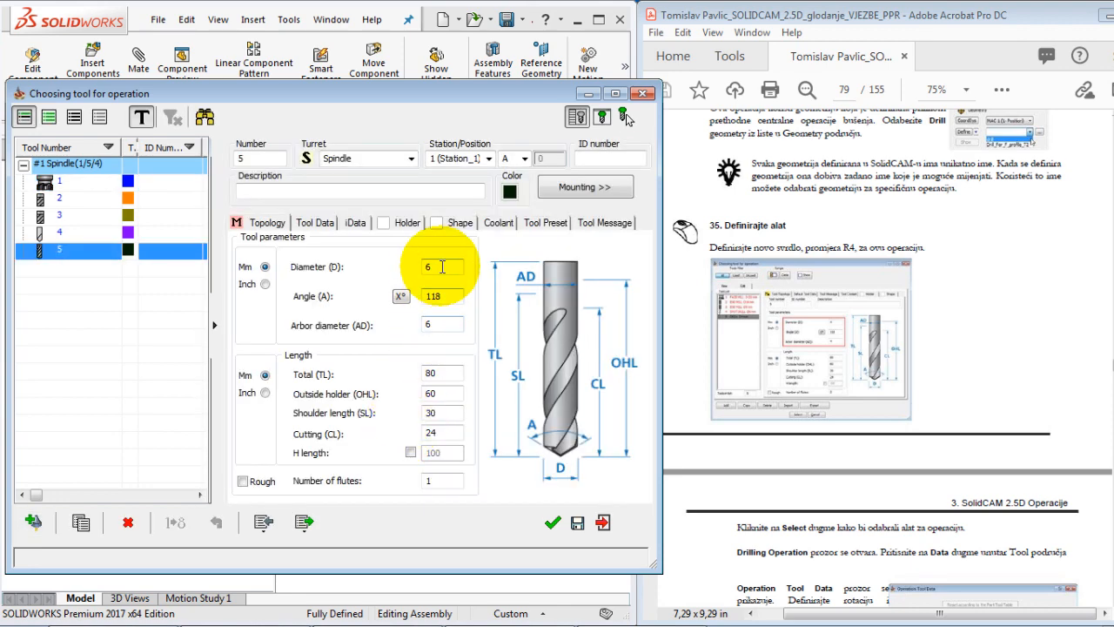
text(4)
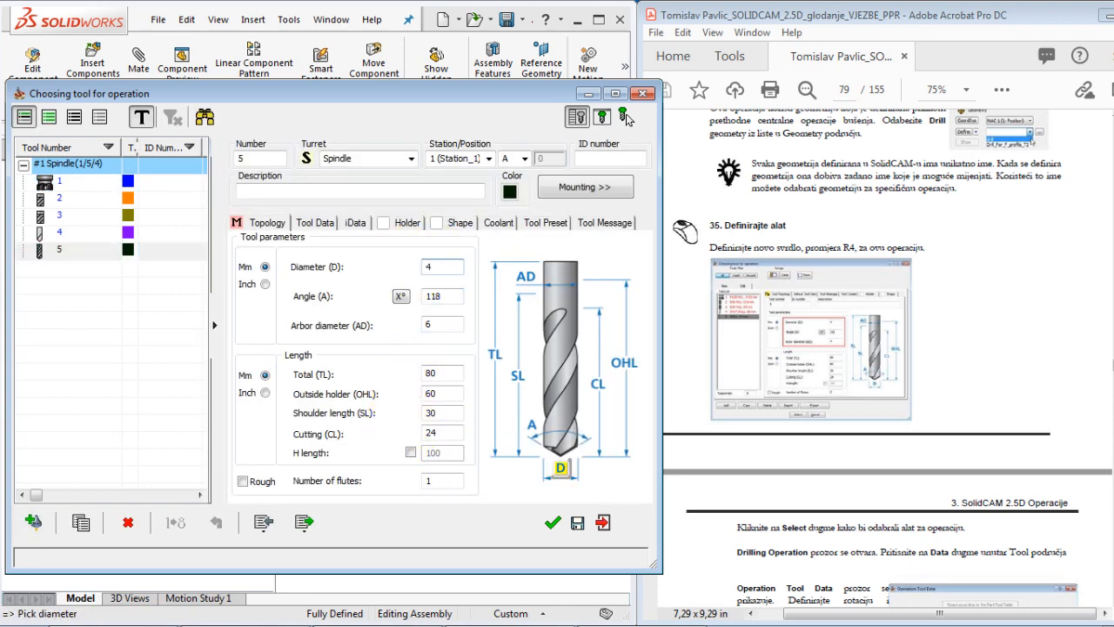
double_click(447, 325)
text(4)
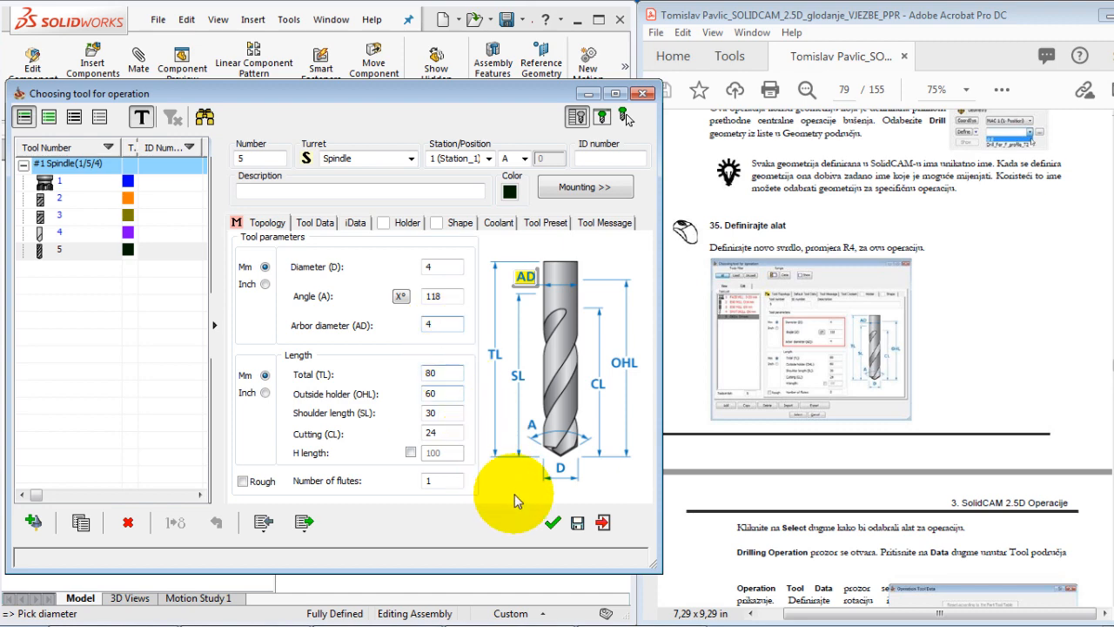
click(551, 522)
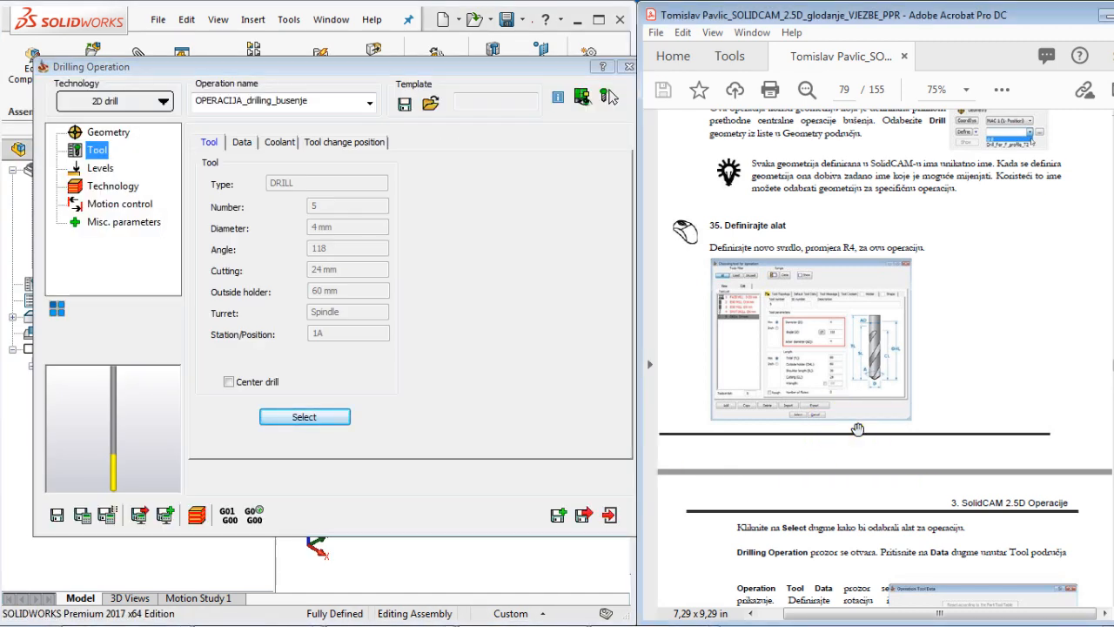
Step: Following the manual's tool data instructions, set the drill's spin rate to 3000 rpm and Feed Z to 360
scroll(858, 428, down, 5)
scroll(857, 438, down, 3)
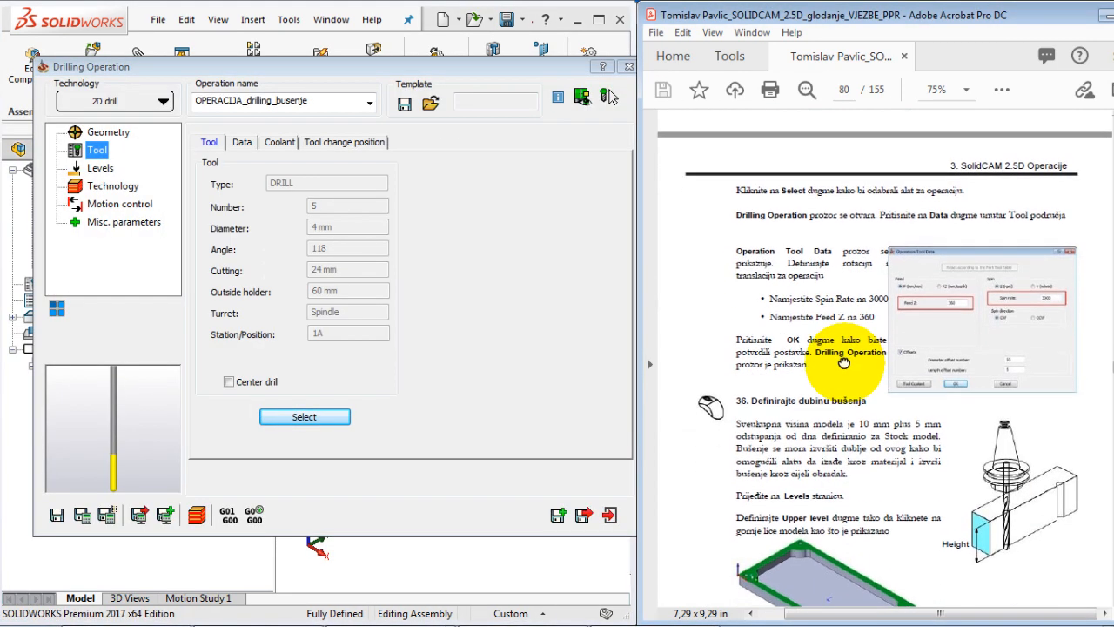
drag(831, 307, 831, 297)
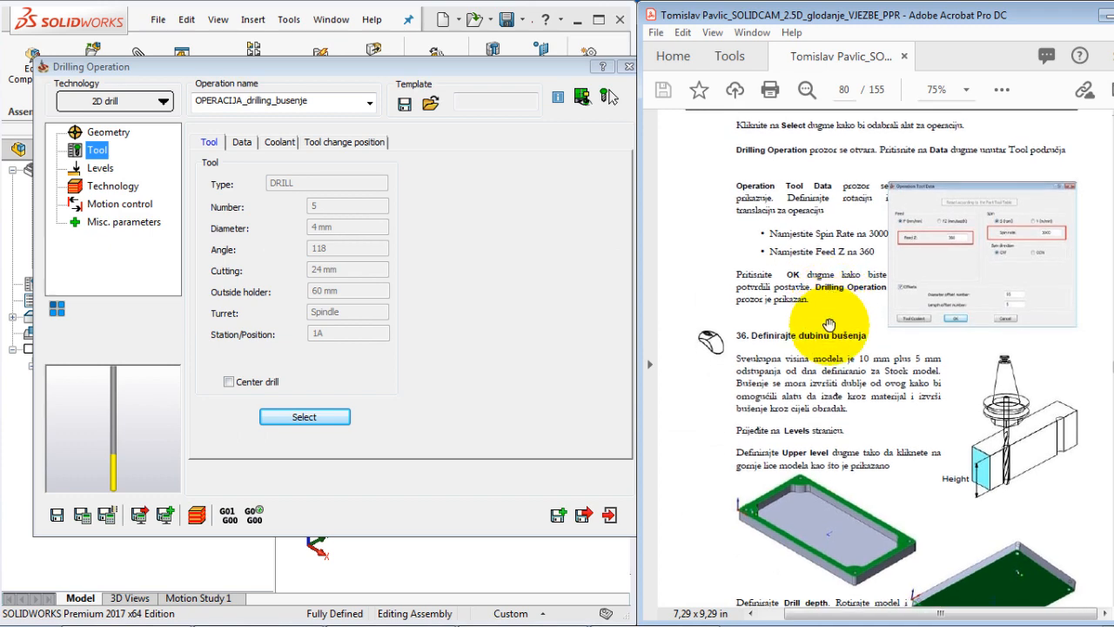
drag(831, 361, 831, 328)
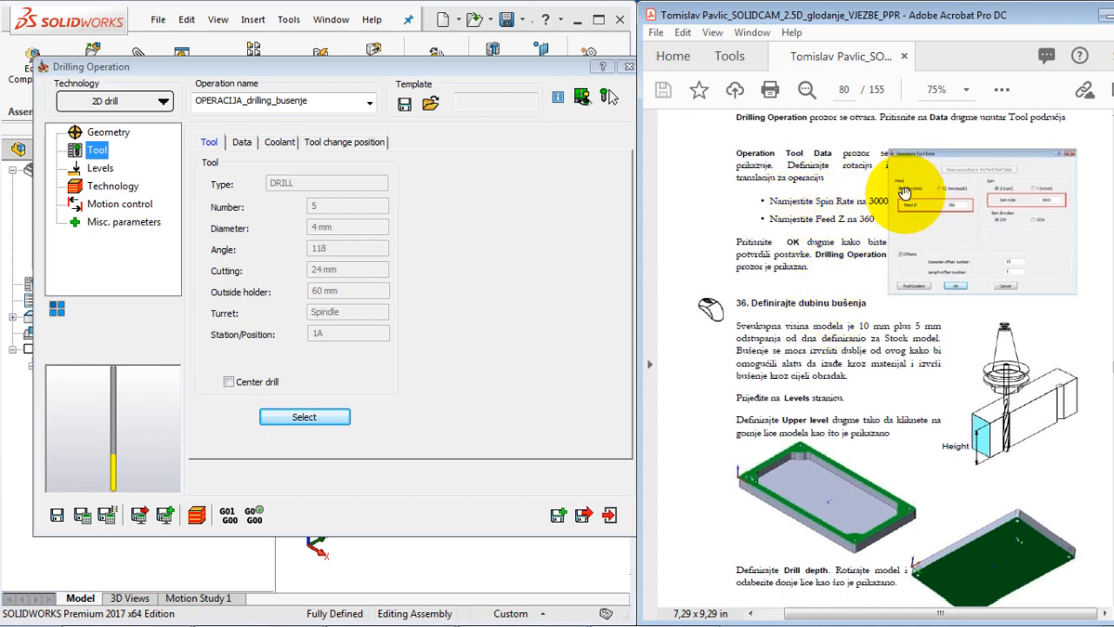
click(242, 142)
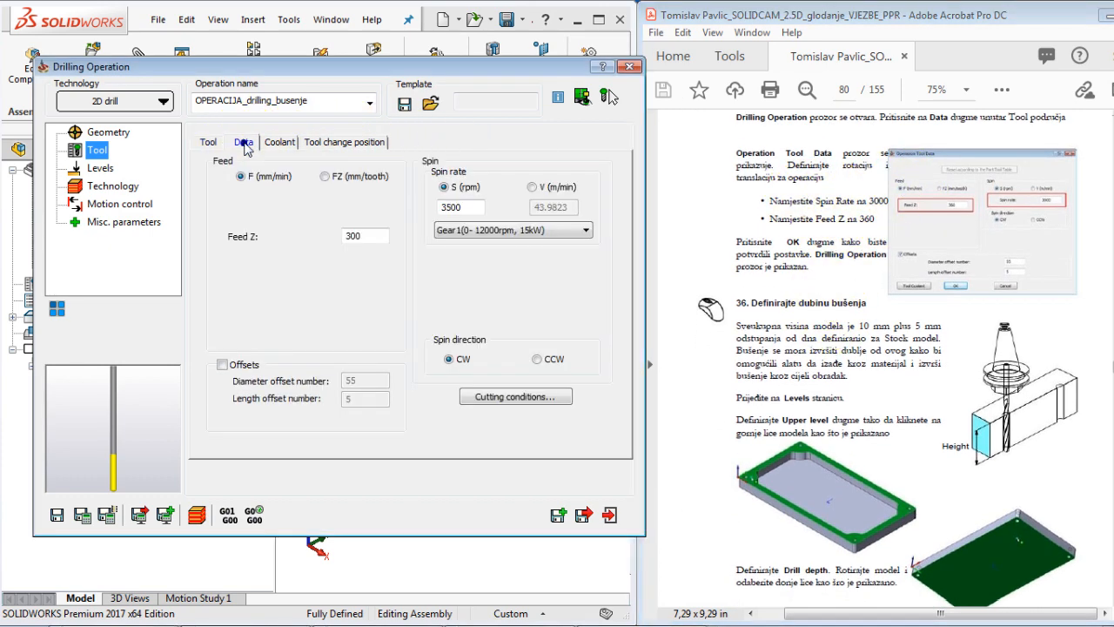
double_click(449, 206)
text(3)
drag(850, 277, 849, 258)
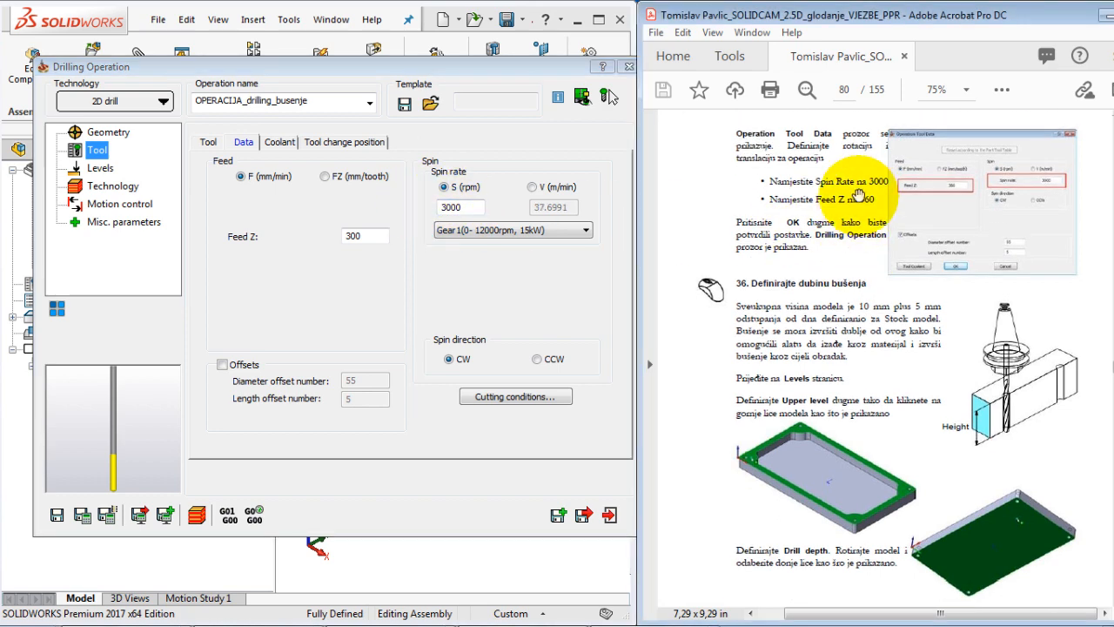
click(368, 236)
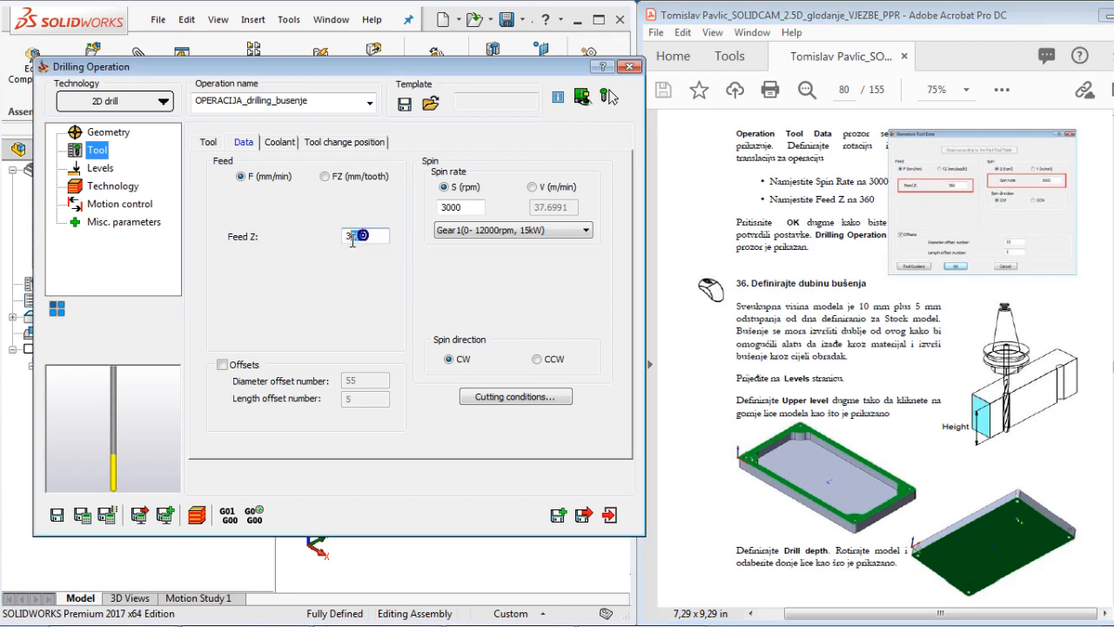
double_click(352, 239)
text(360)
Step: Following manual section 36, define the drilling operation's Upper level by picking the model's top face, and accept it
drag(864, 419, 845, 320)
drag(852, 411, 847, 376)
click(100, 168)
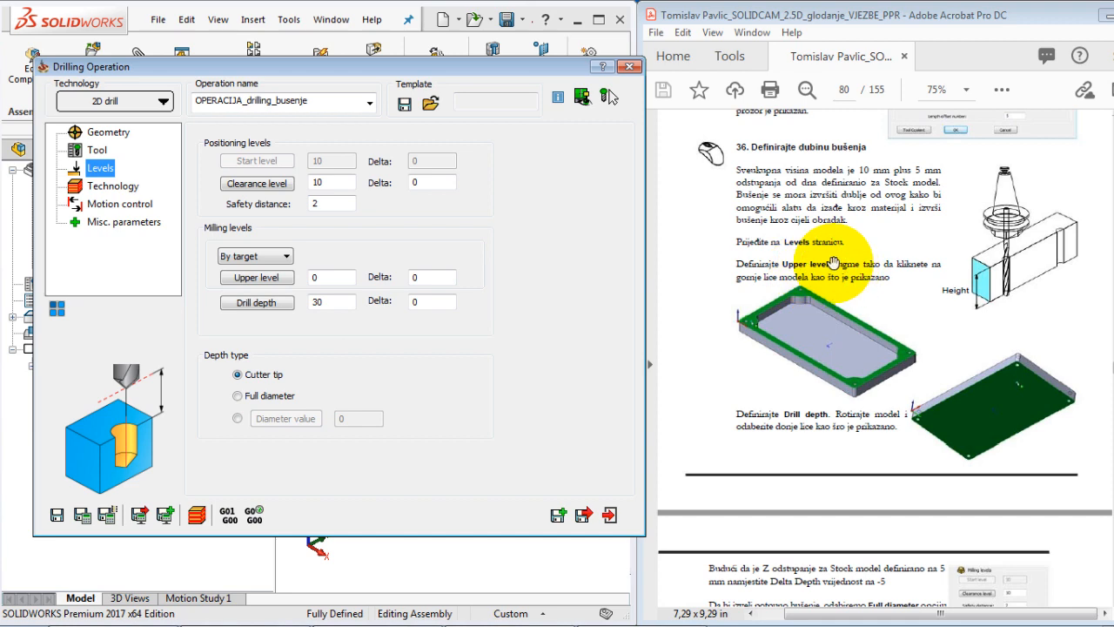
click(257, 278)
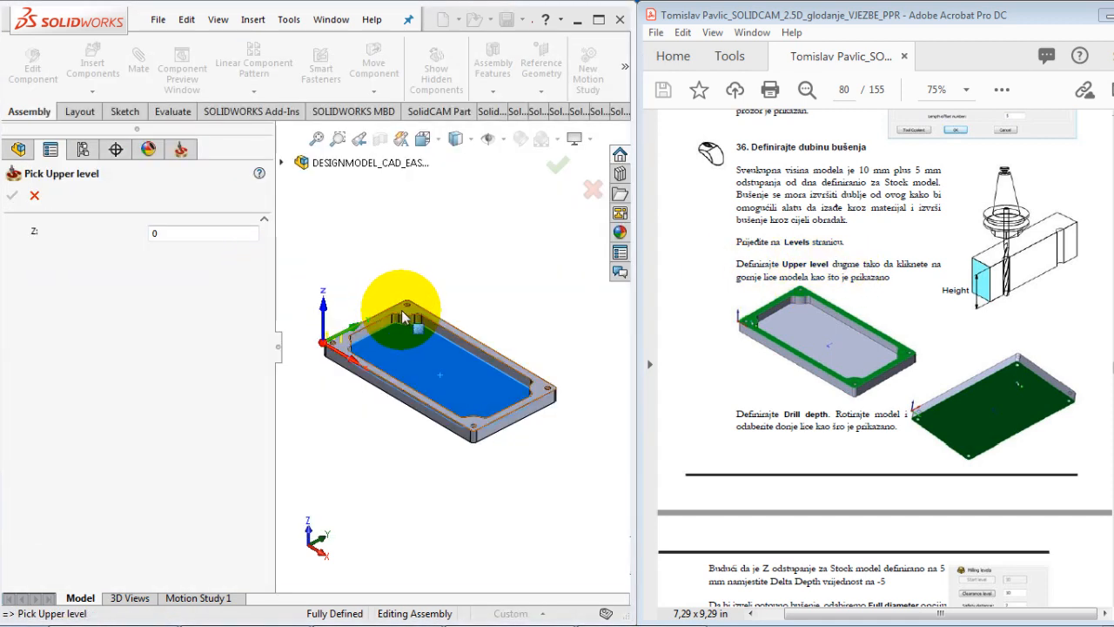
scroll(412, 310, down, 6)
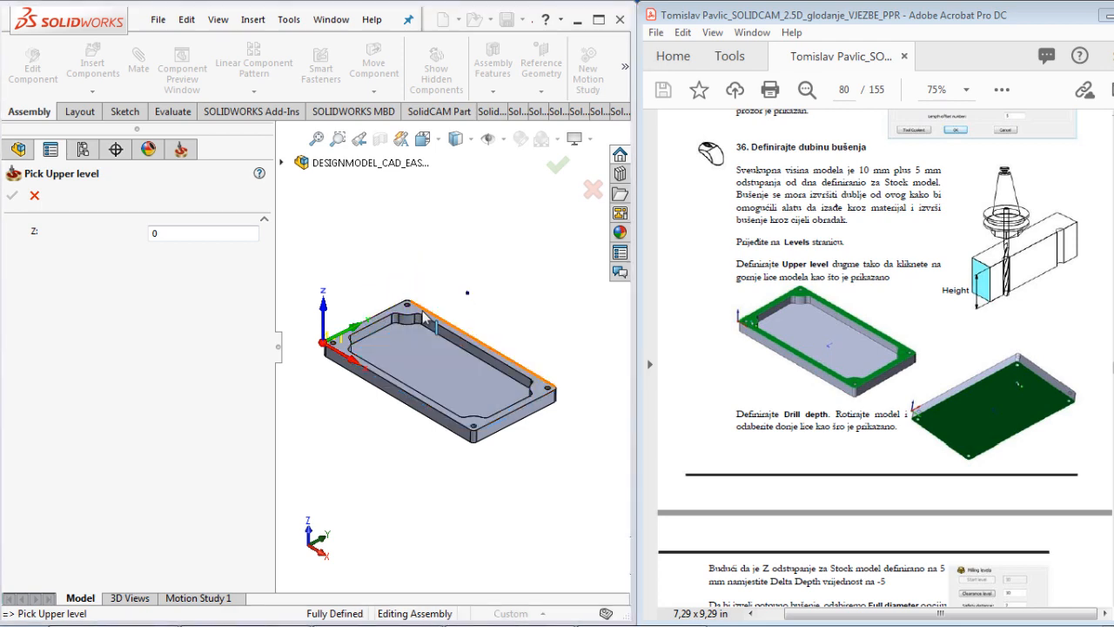
click(402, 343)
scroll(398, 348, up, 6)
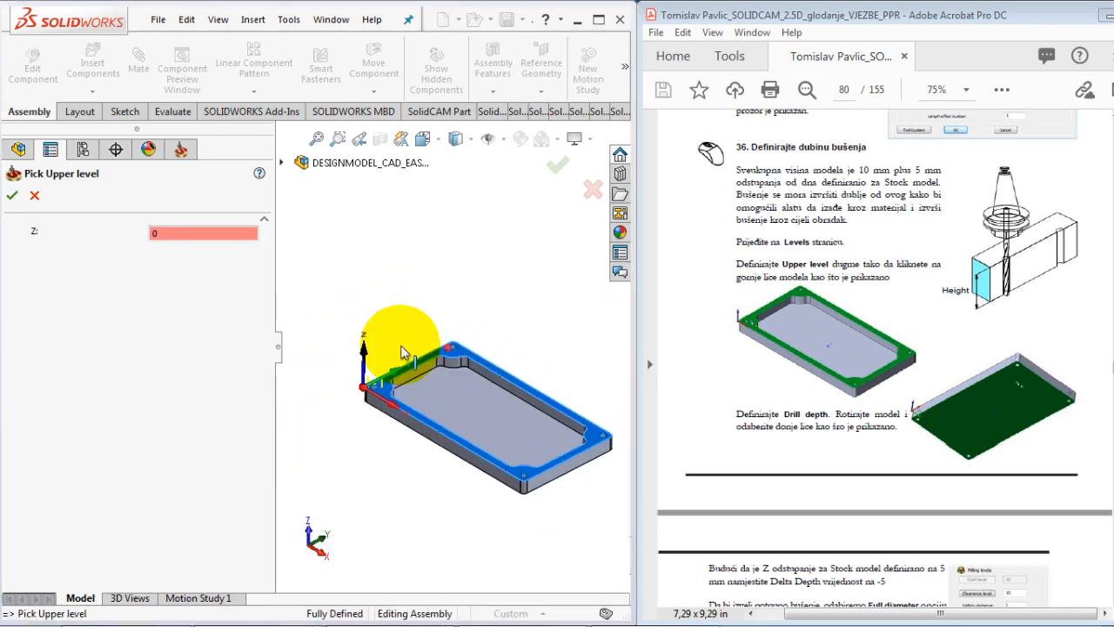
click(12, 196)
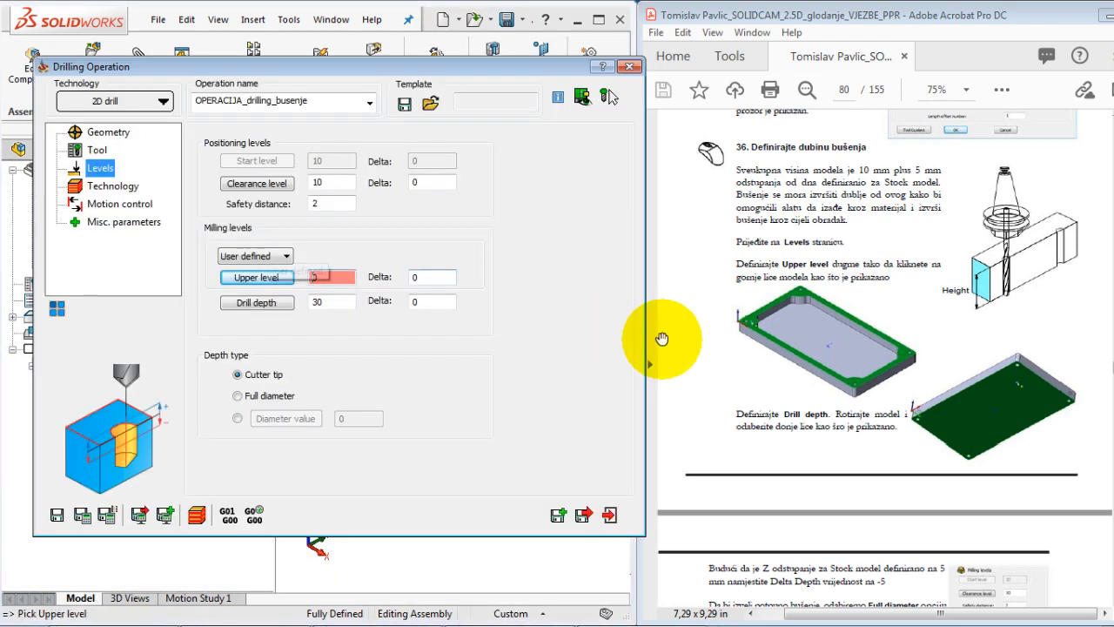
Step: Define the Drill depth by picking the tray's bottom face on the rotated model, and accept it
click(922, 411)
scroll(922, 411, down, 3)
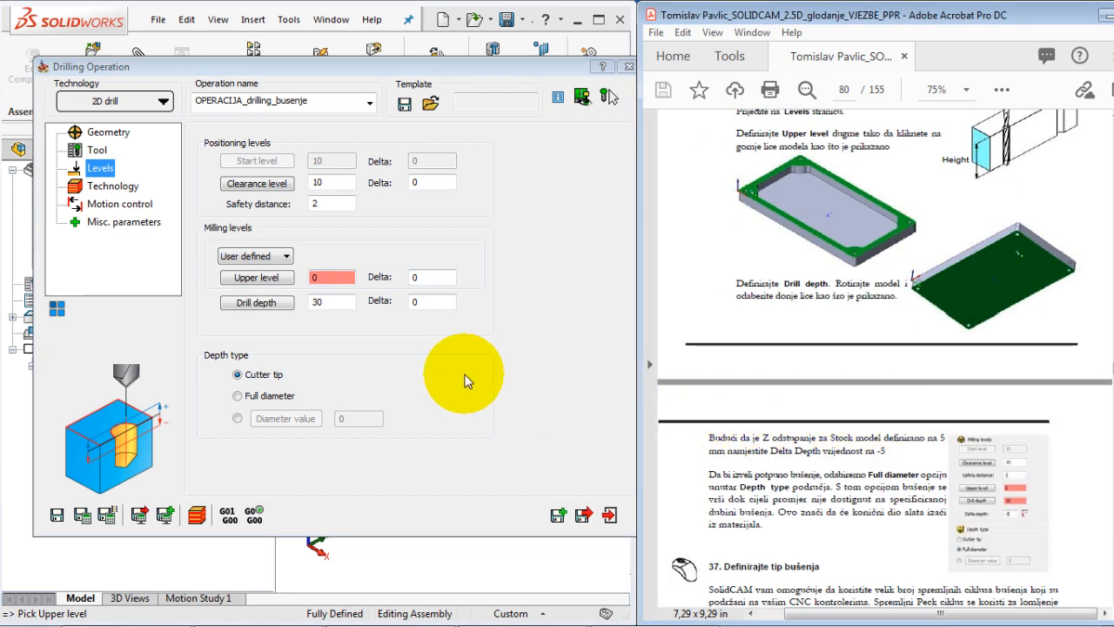
click(254, 302)
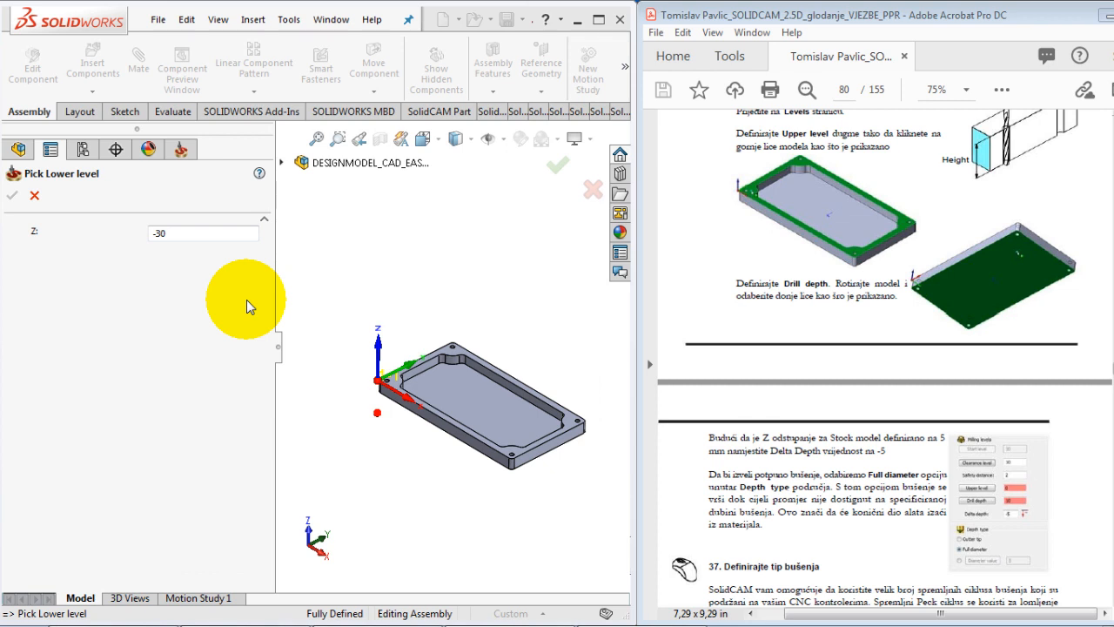
middle_drag(338, 311, 360, 253)
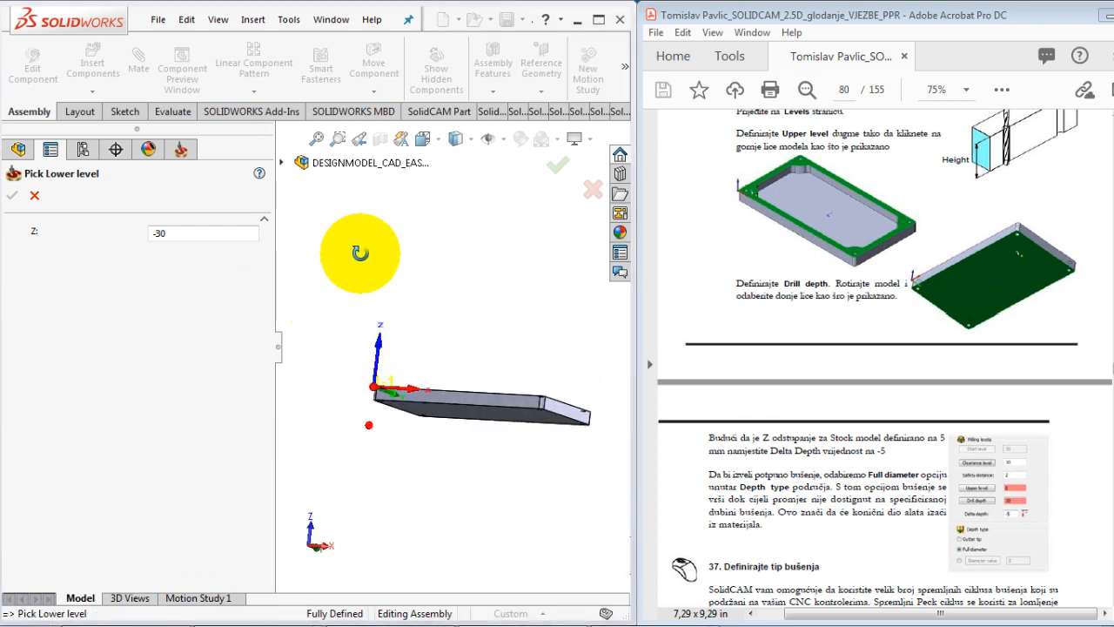
scroll(397, 374, up, 1)
middle_click(373, 478)
middle_click(397, 466)
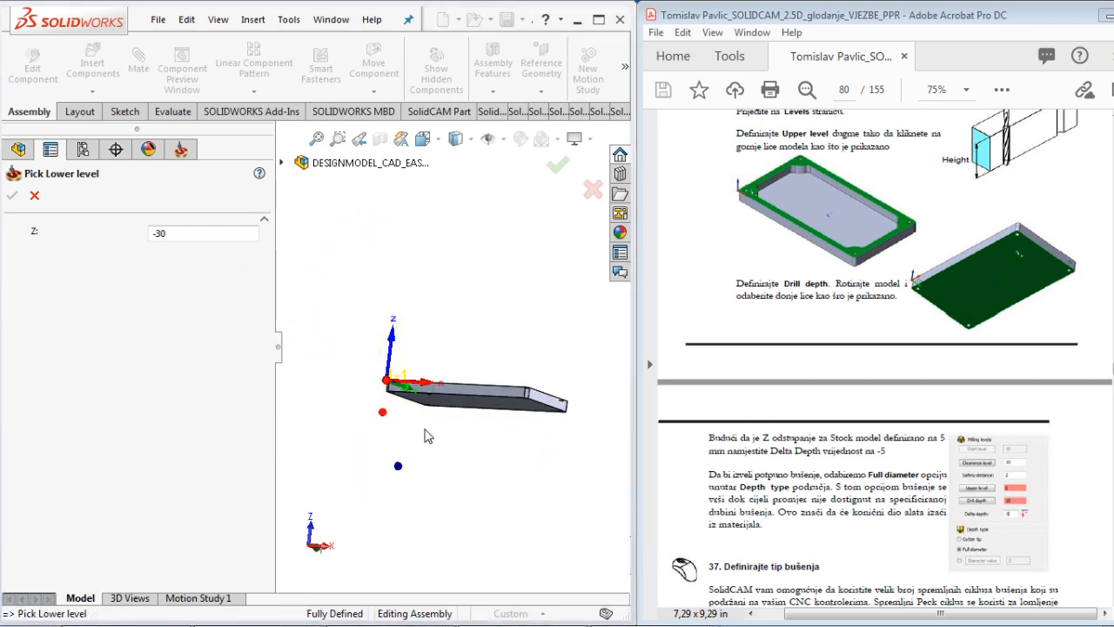
click(447, 407)
click(150, 263)
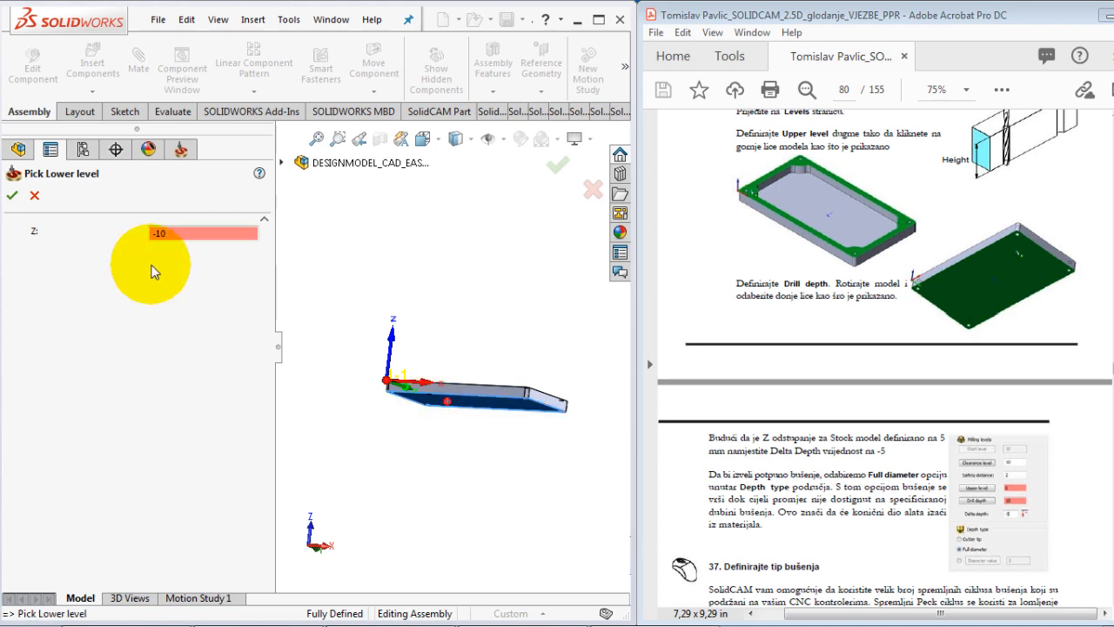
click(12, 195)
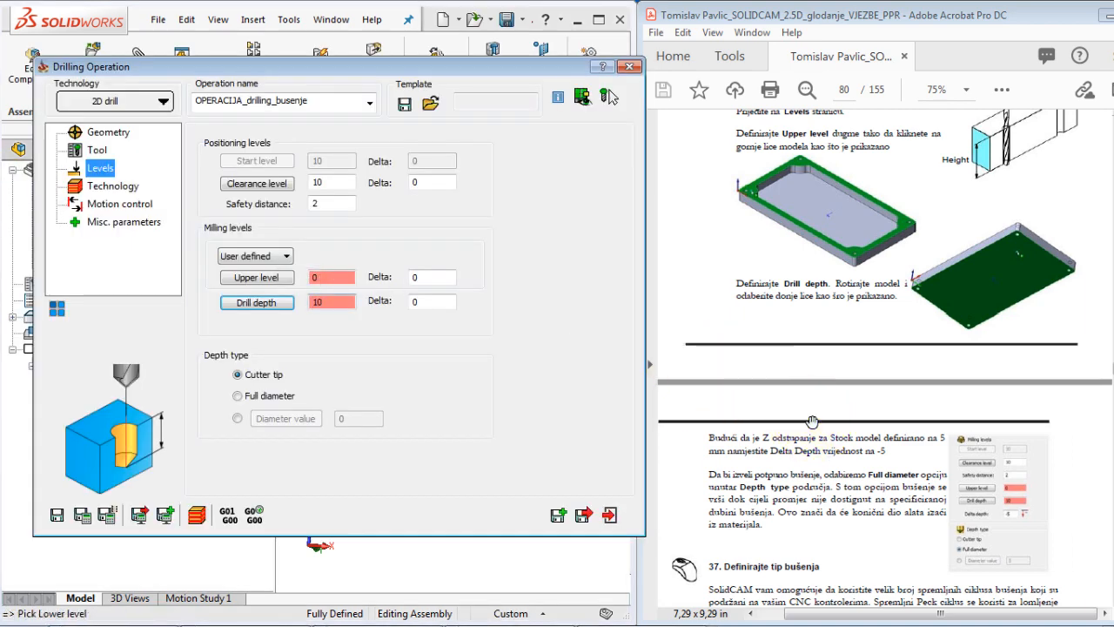
Step: Set the Delta values of both the drill depth and the upper level to 5
scroll(799, 287, down, 3)
scroll(800, 287, down, 1)
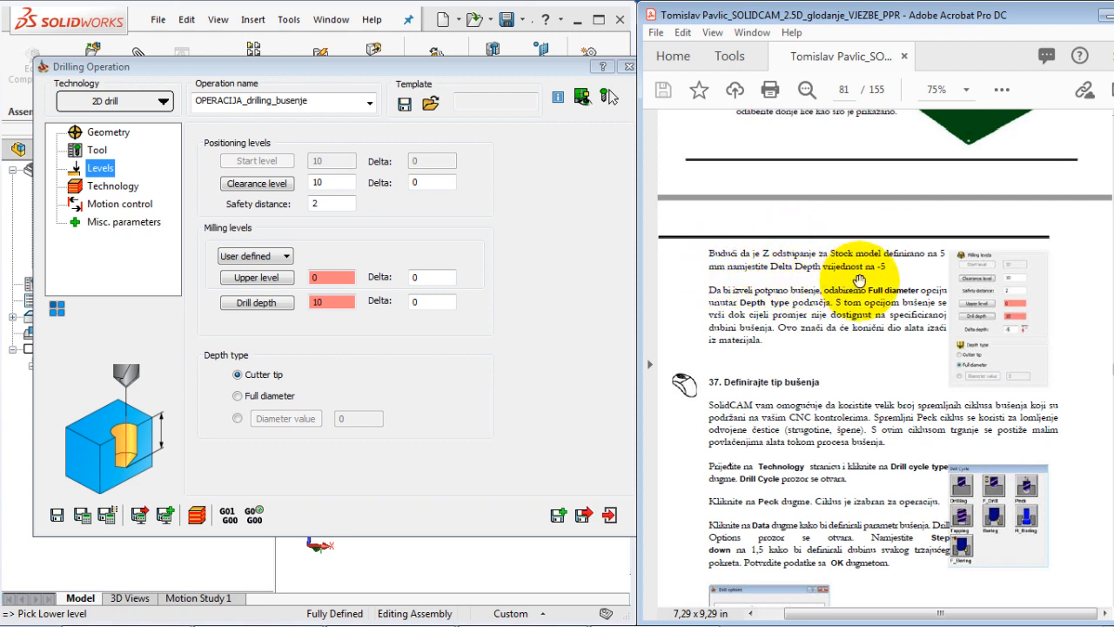
double_click(444, 302)
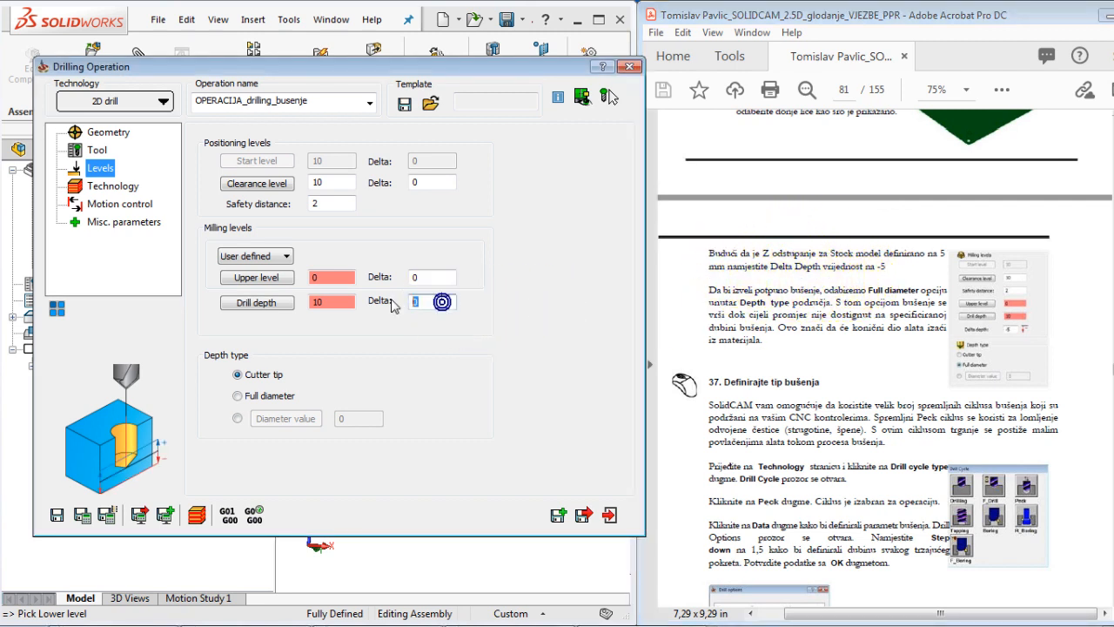
text(5)
click(427, 277)
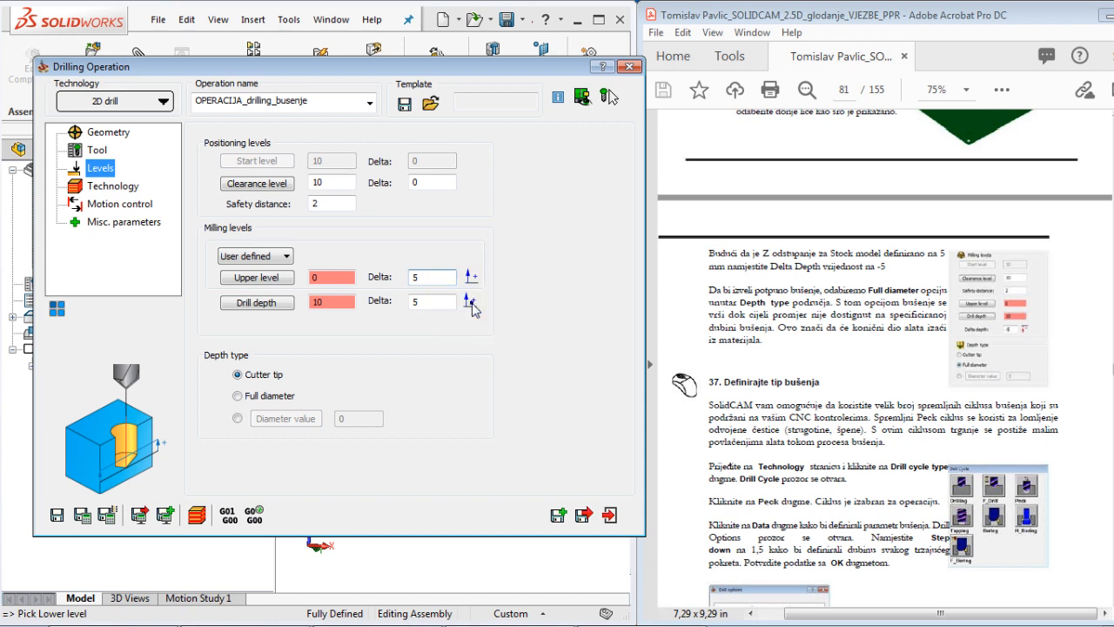
Step: Review the manual's depth and drill cycle instructions and set the operation's depth type to Full diameter
click(877, 505)
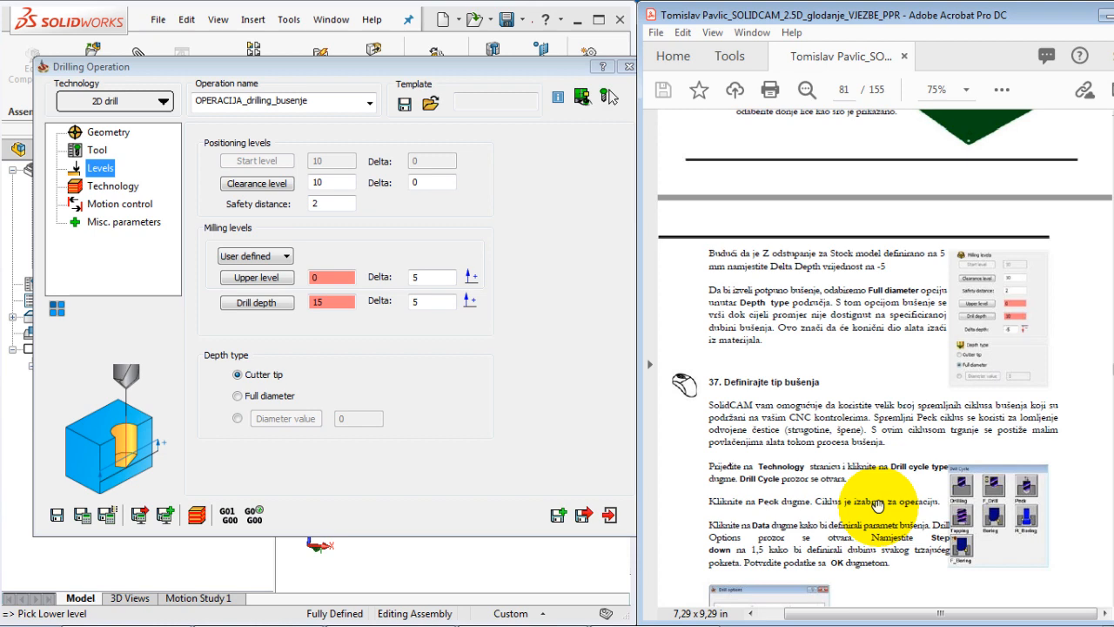
drag(857, 507, 848, 462)
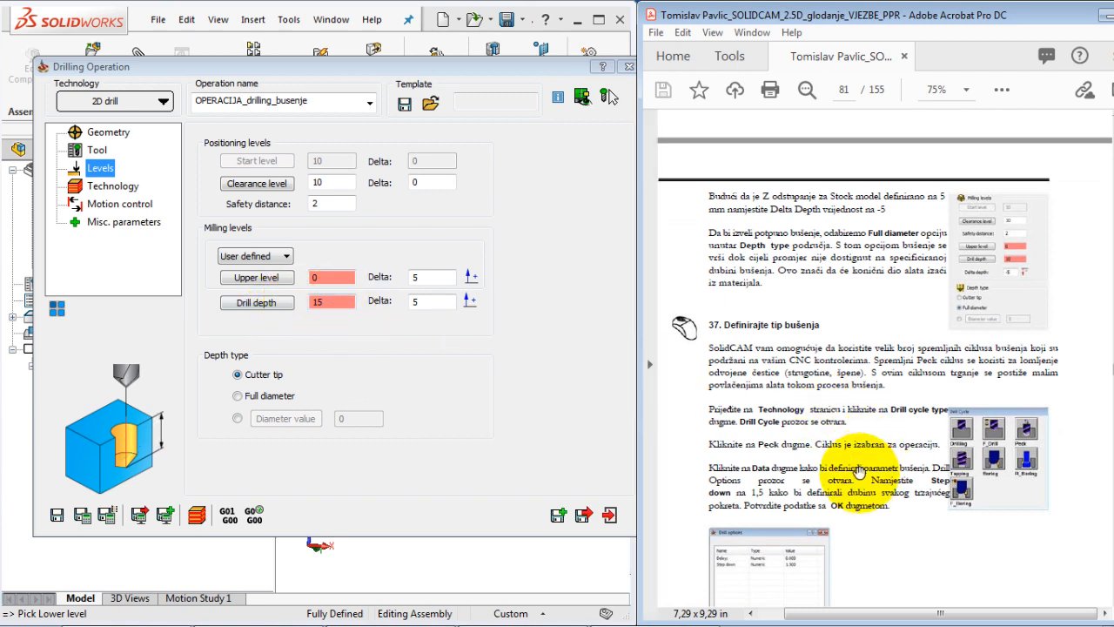
drag(859, 470, 850, 358)
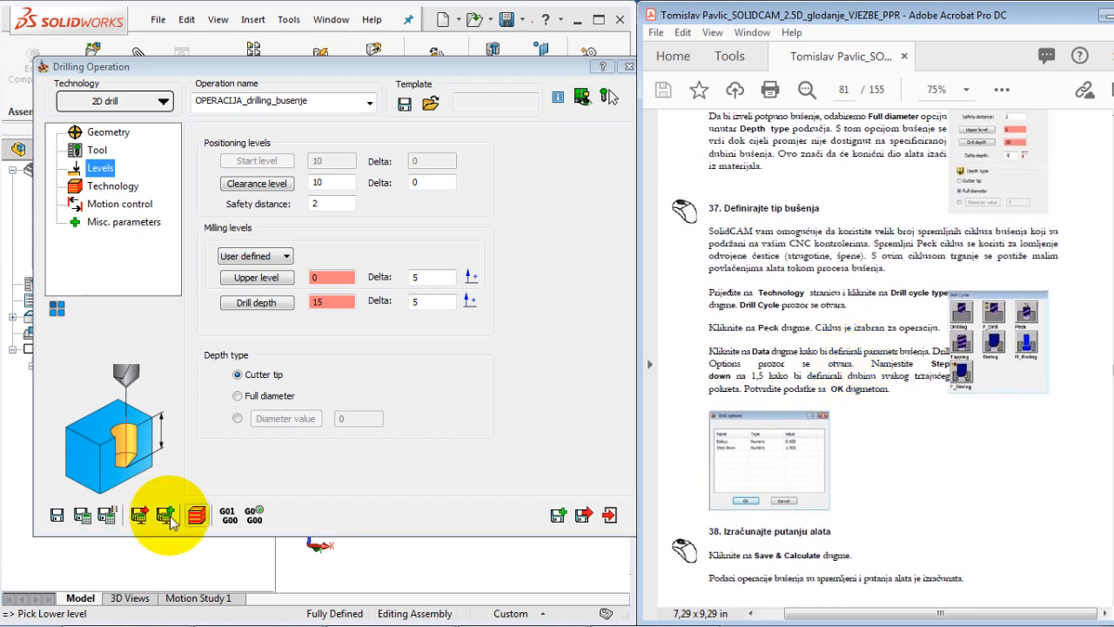
click(57, 516)
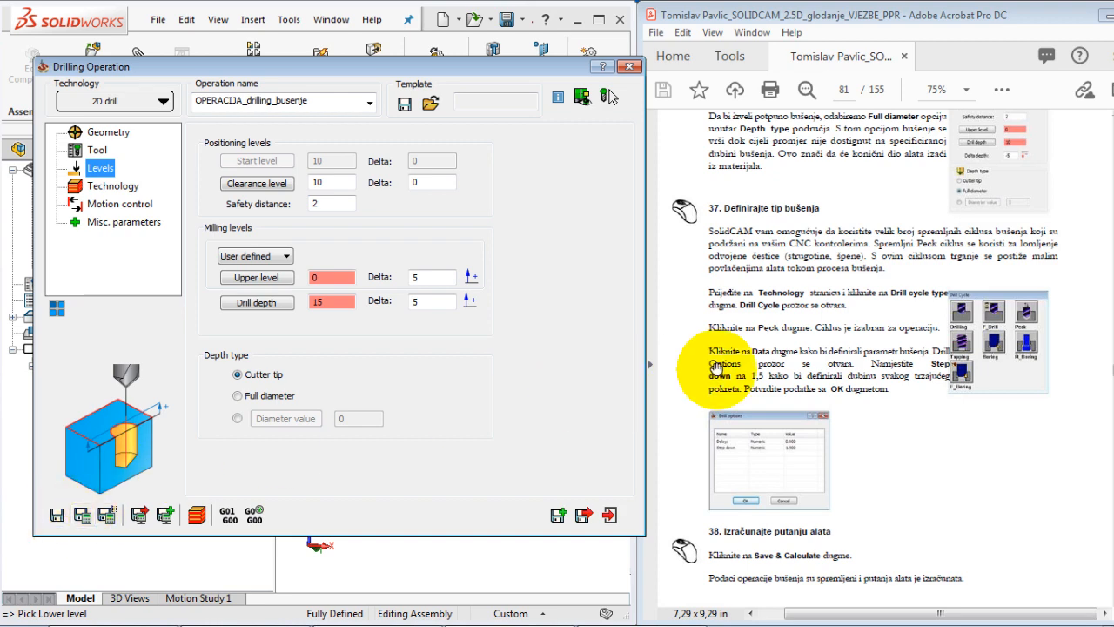
drag(792, 346, 835, 456)
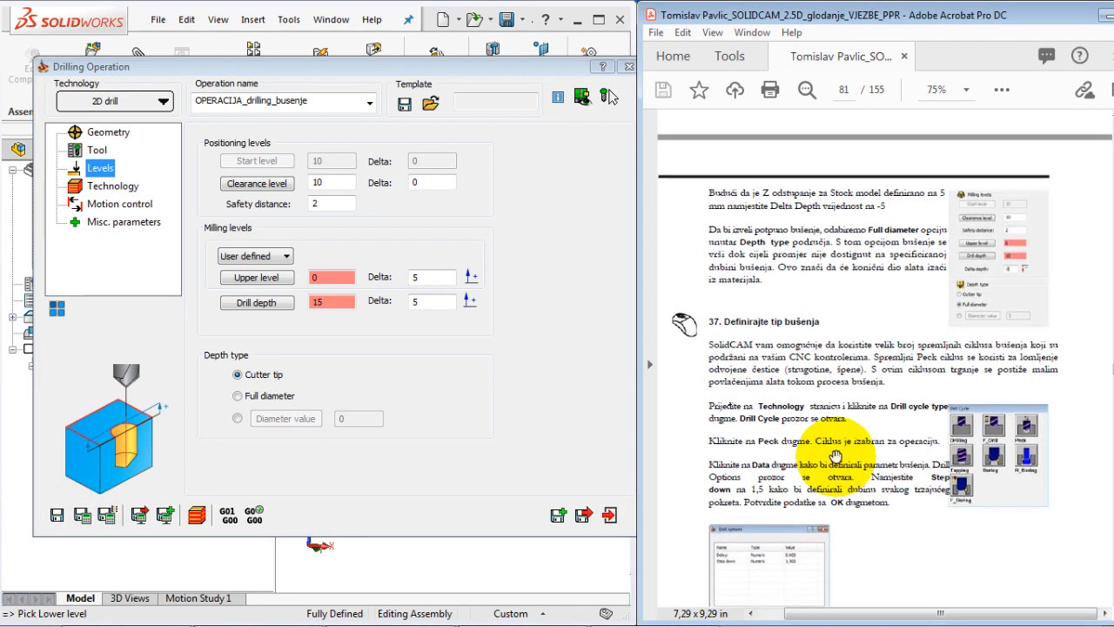
scroll(857, 349, up, 1)
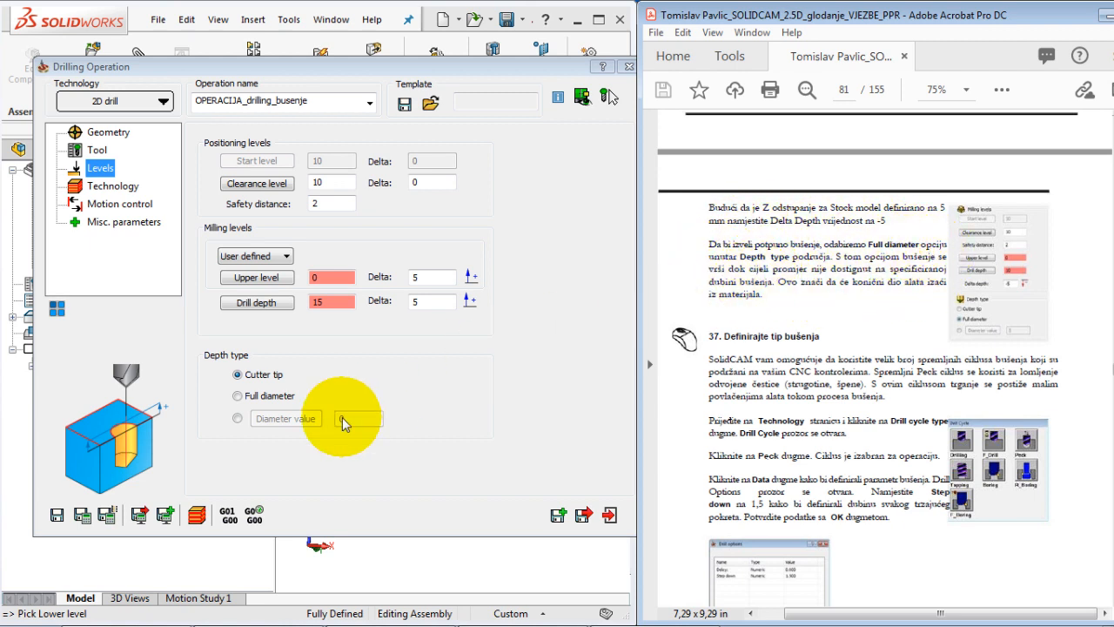
click(240, 396)
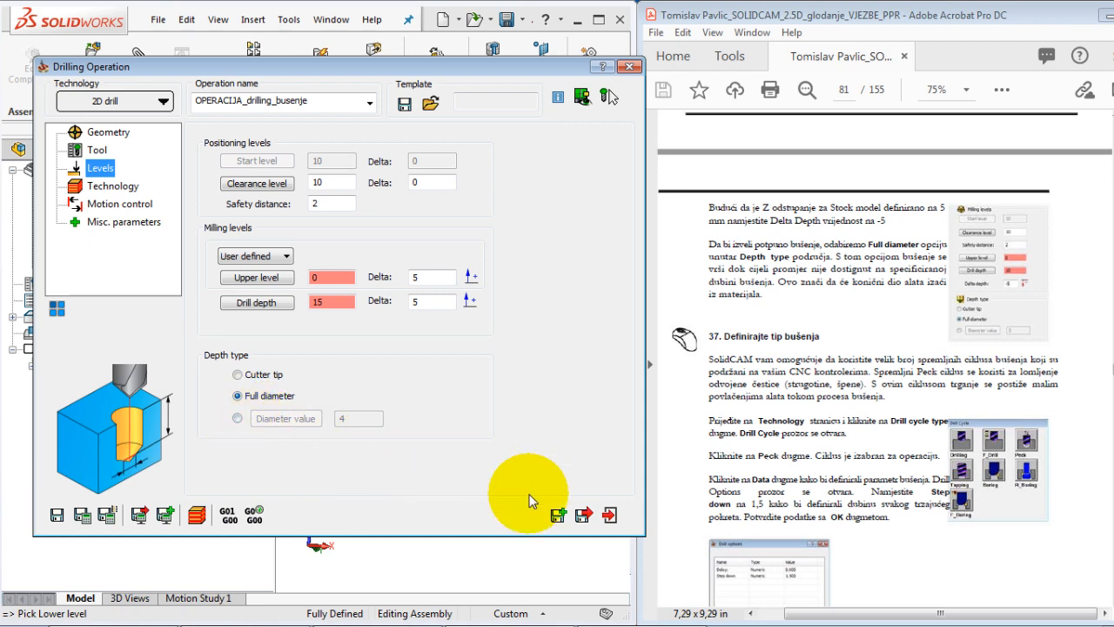
Step: Following manual section 37, change the operation's drill cycle type to Peck
click(827, 481)
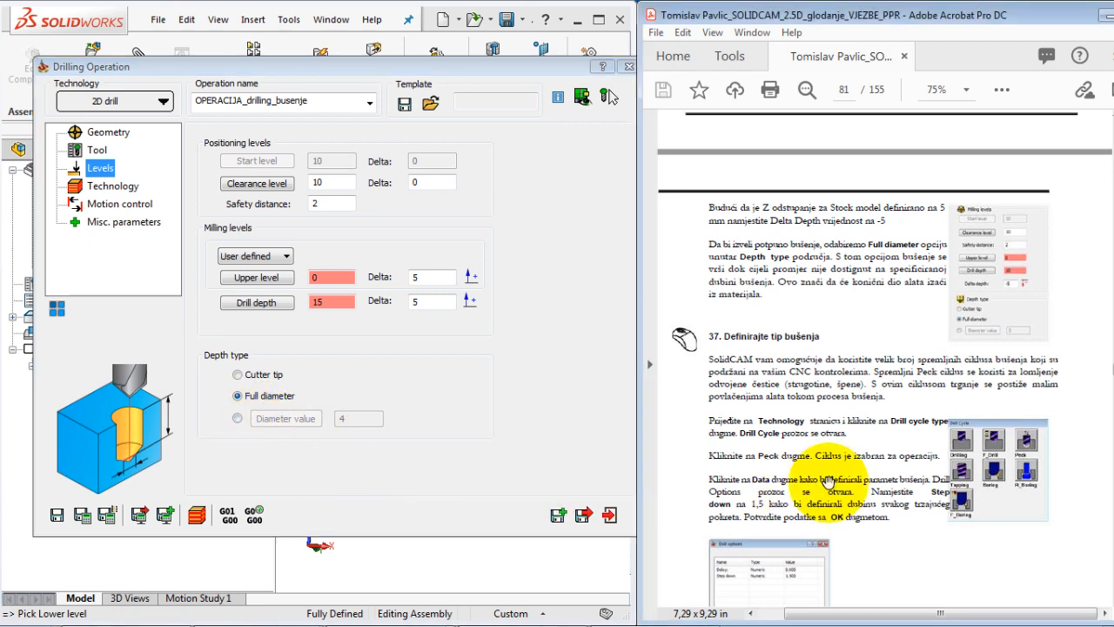
scroll(834, 474, down, 3)
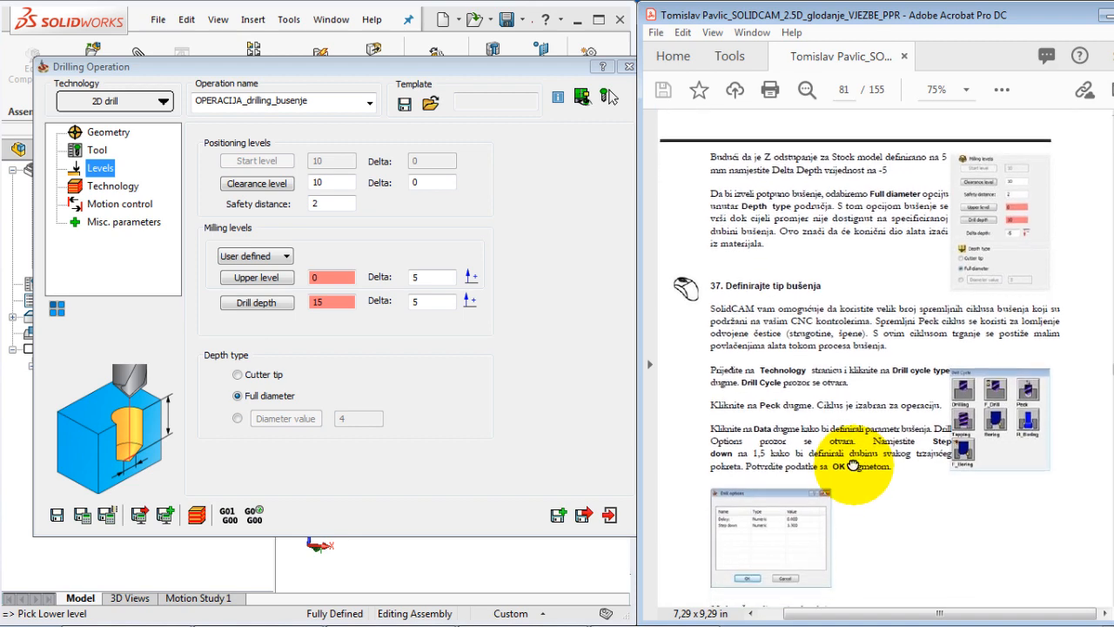
drag(841, 398, 833, 366)
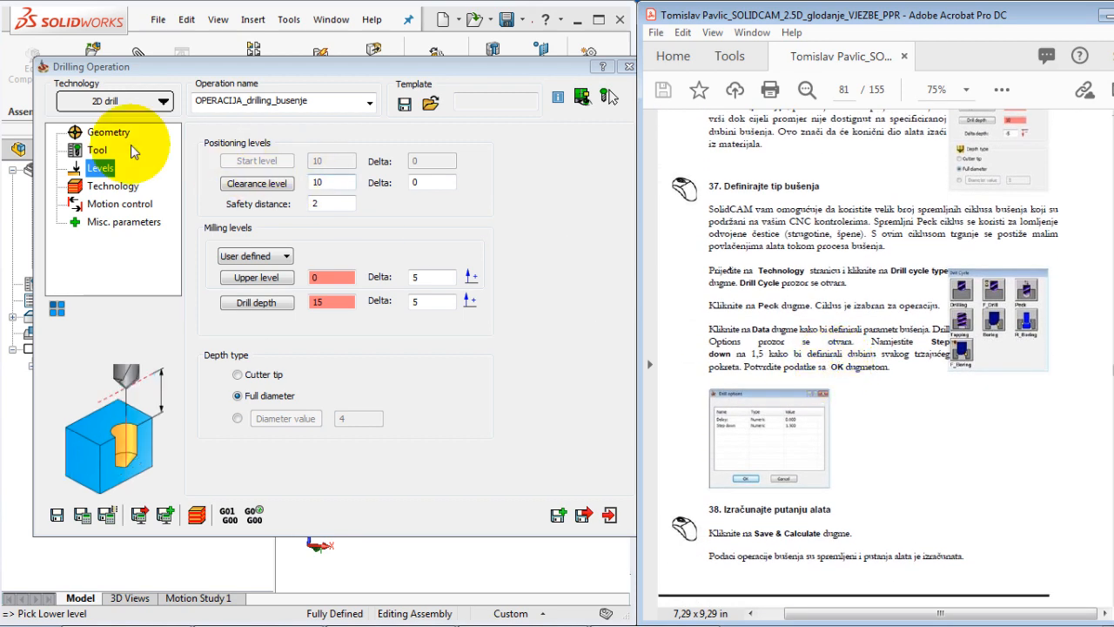
click(100, 185)
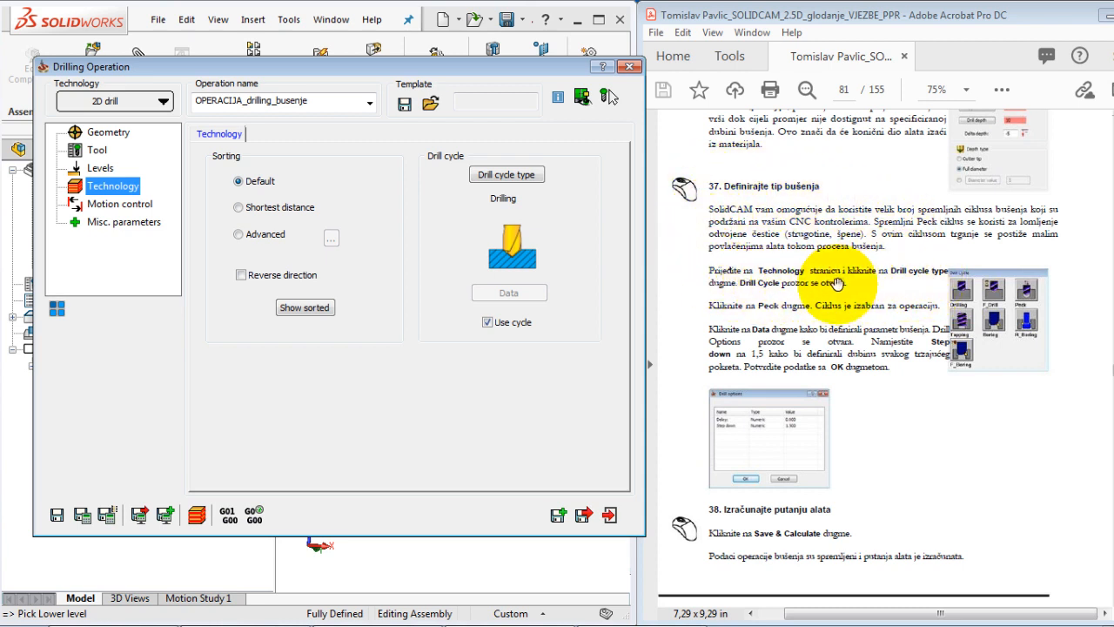
click(504, 175)
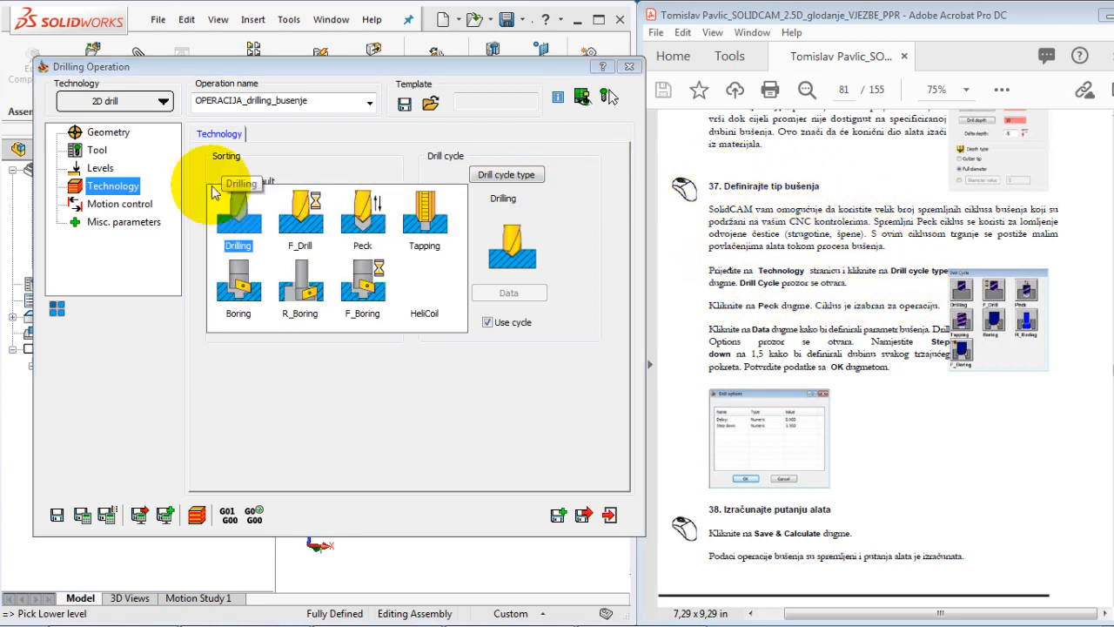
drag(824, 491, 804, 388)
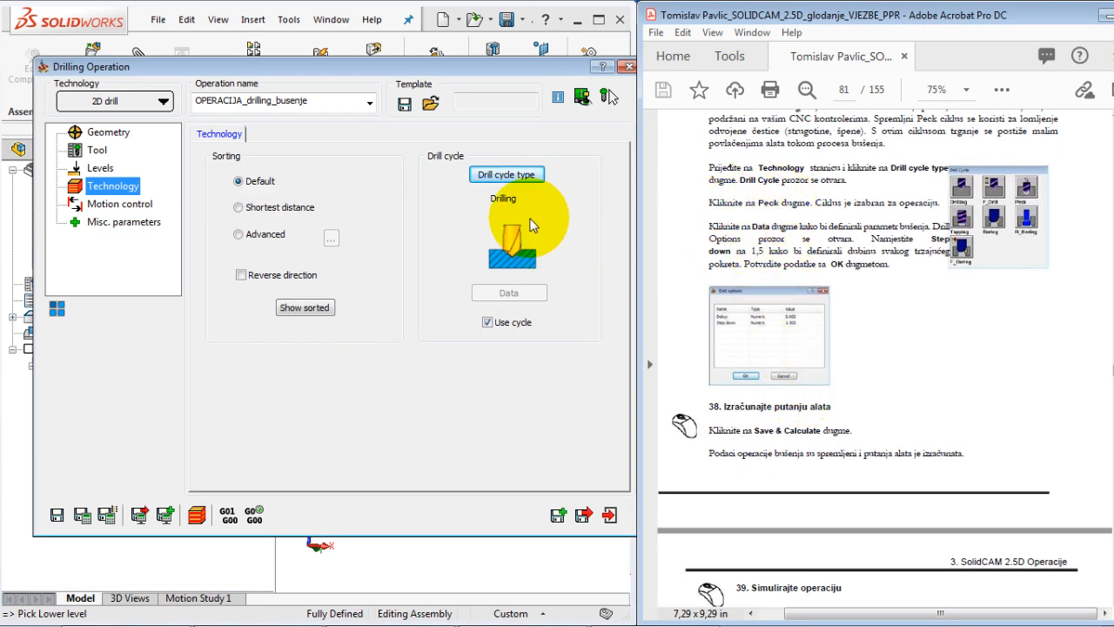
click(529, 179)
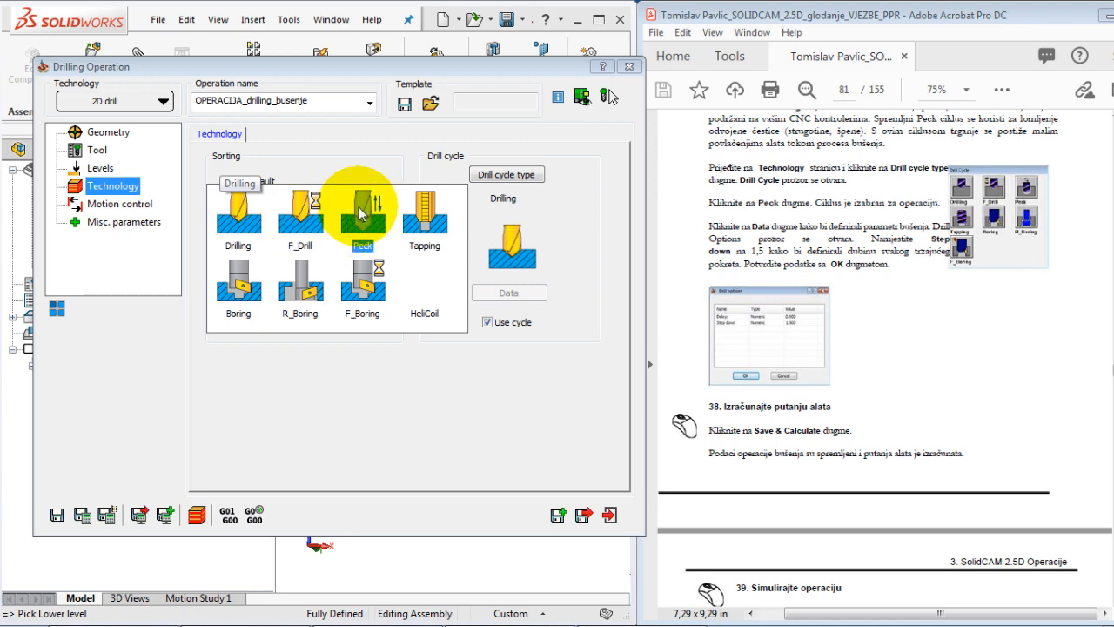
click(360, 197)
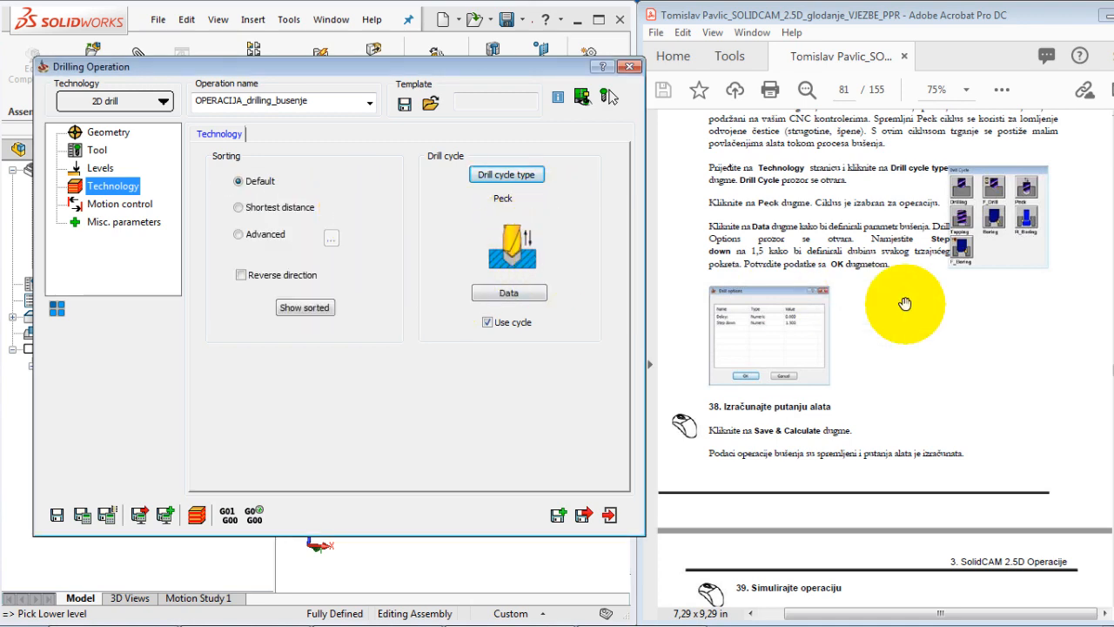
Step: Set the Peck cycle's Step down to 1.5 in its drill options and confirm
drag(940, 373, 932, 309)
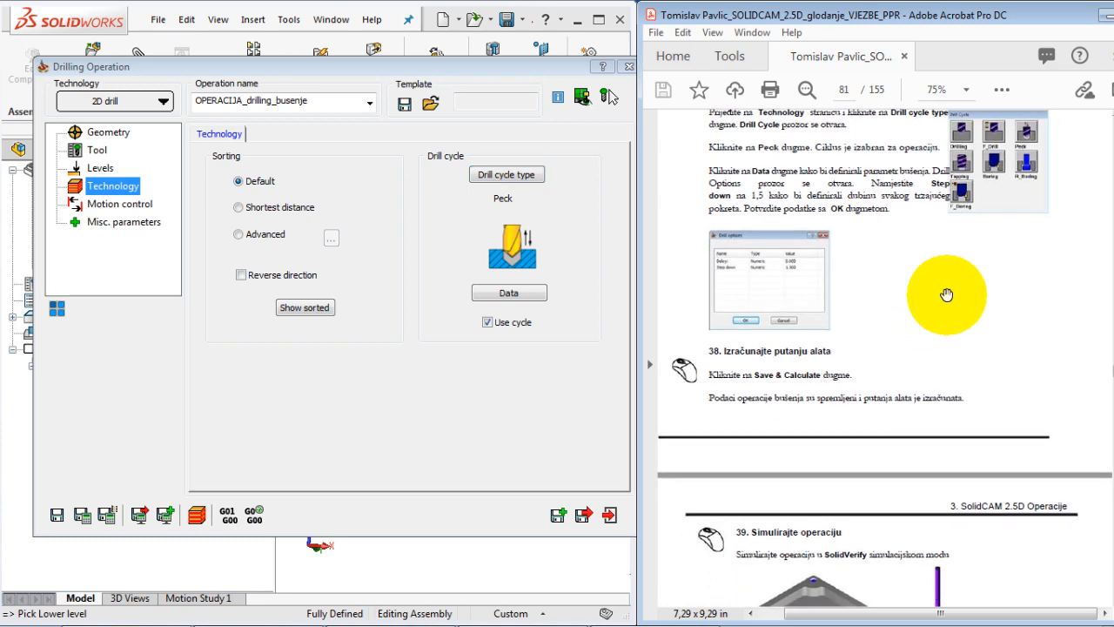
click(508, 292)
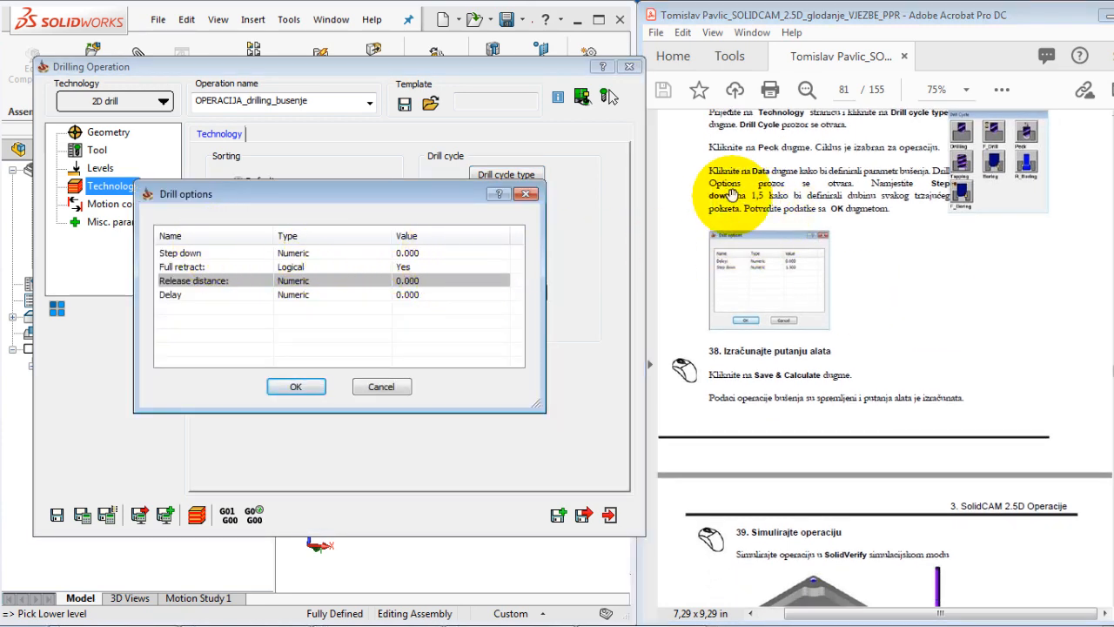
double_click(430, 252)
text(1)
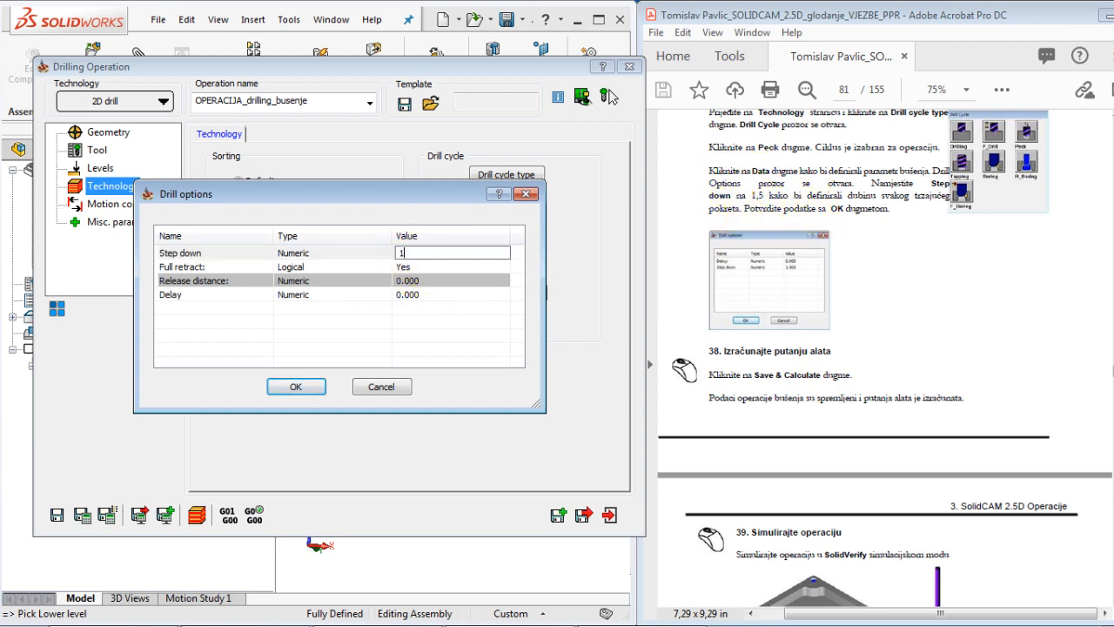
text(.5)
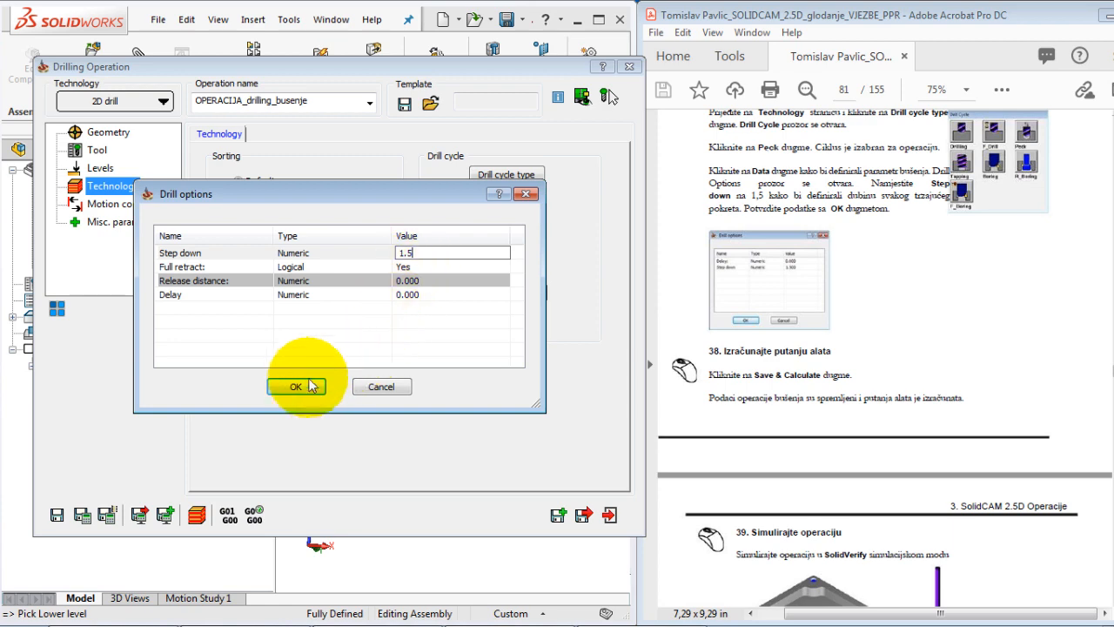
click(295, 386)
Step: Check manual sections 38 and 39, and save and calculate the drilling operation
scroll(858, 426, down, 1)
scroll(859, 426, down, 3)
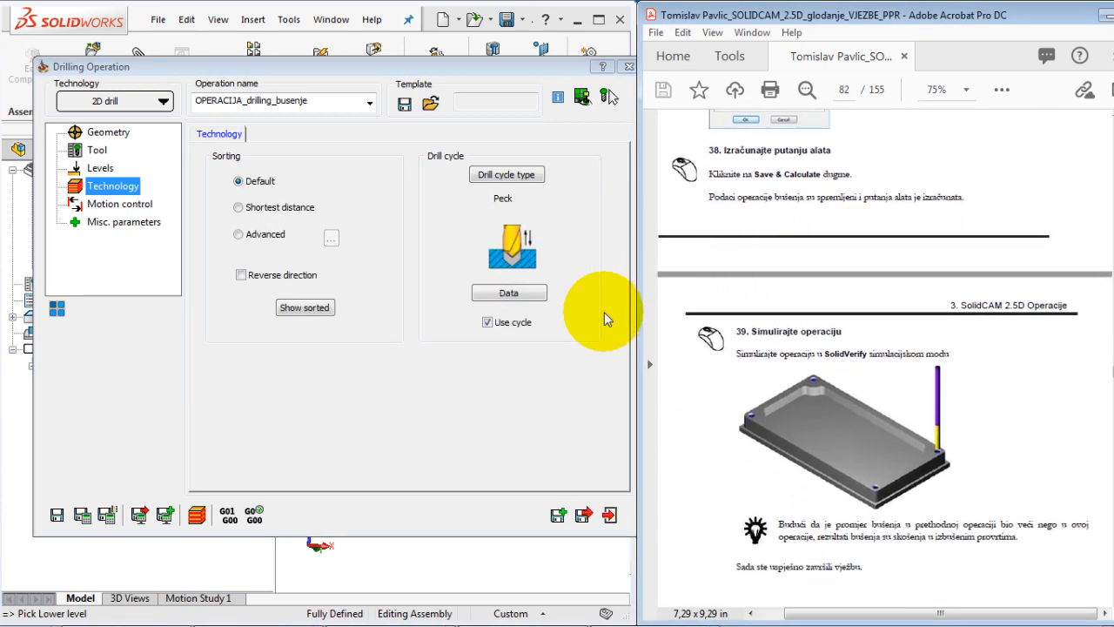
click(55, 515)
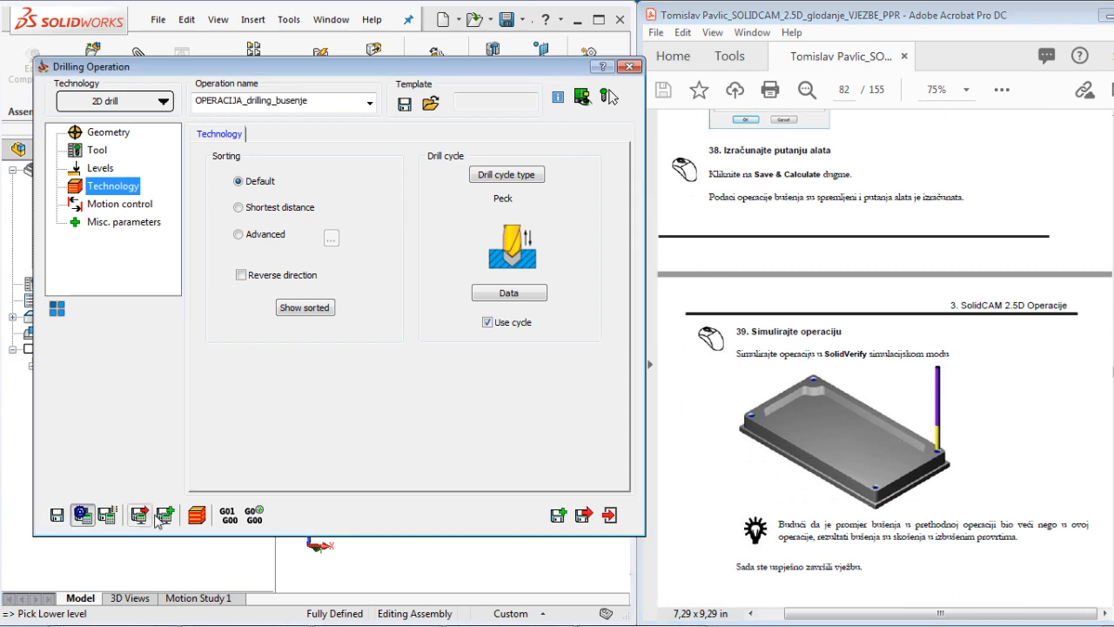
Step: Open the simulation of the calculated drilling operation and run it in SolidVerify mode
click(197, 516)
click(195, 515)
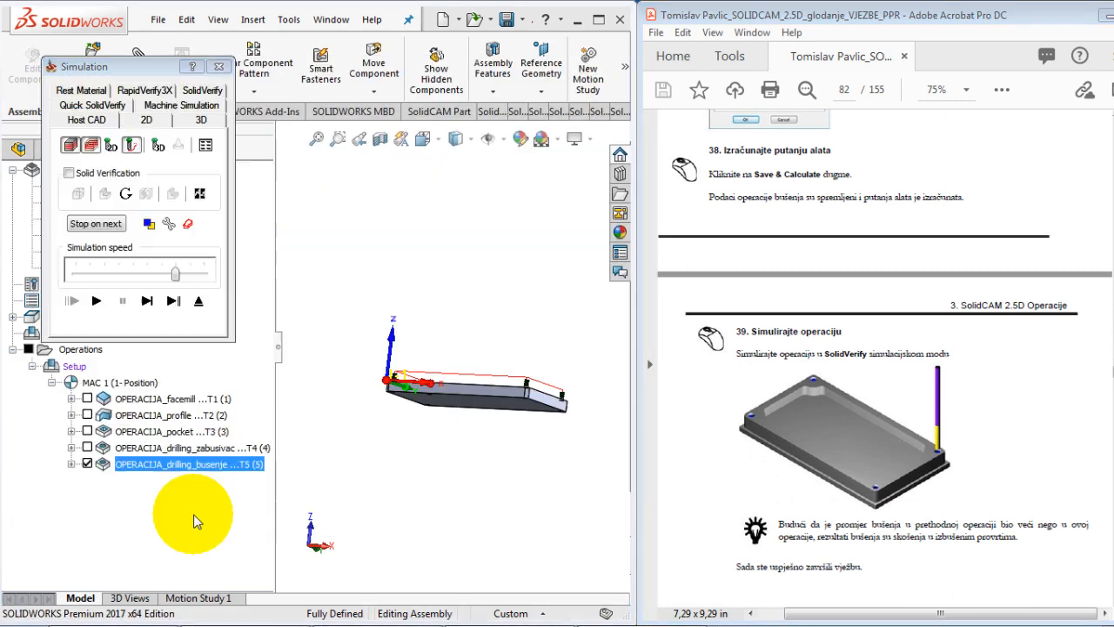
middle_drag(470, 340, 474, 393)
scroll(474, 392, up, 2)
scroll(415, 288, down, 5)
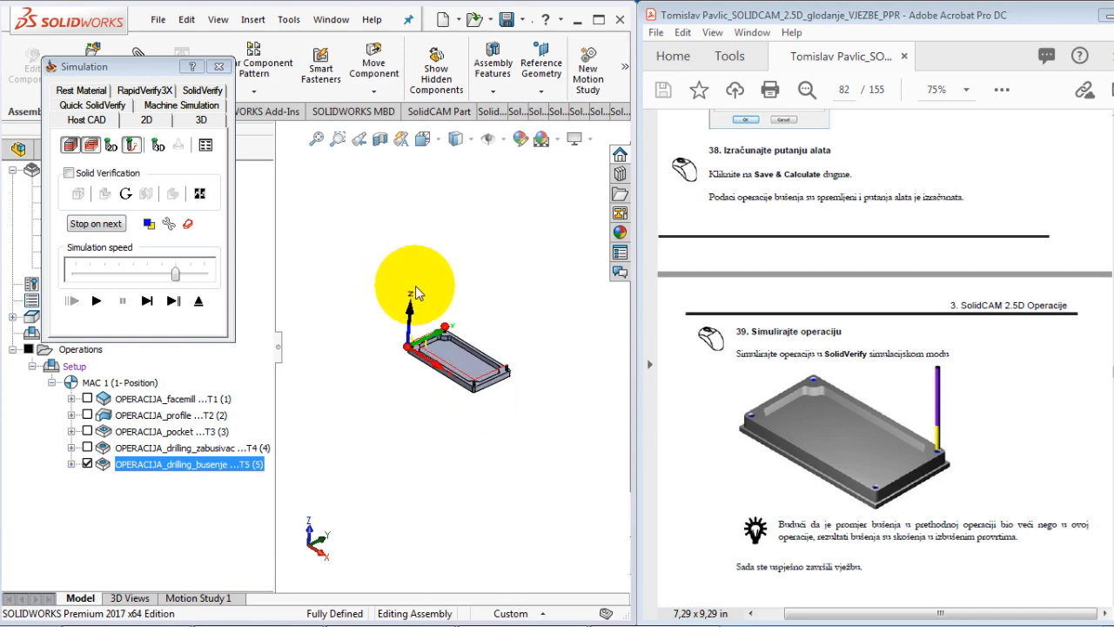
scroll(478, 396, down, 3)
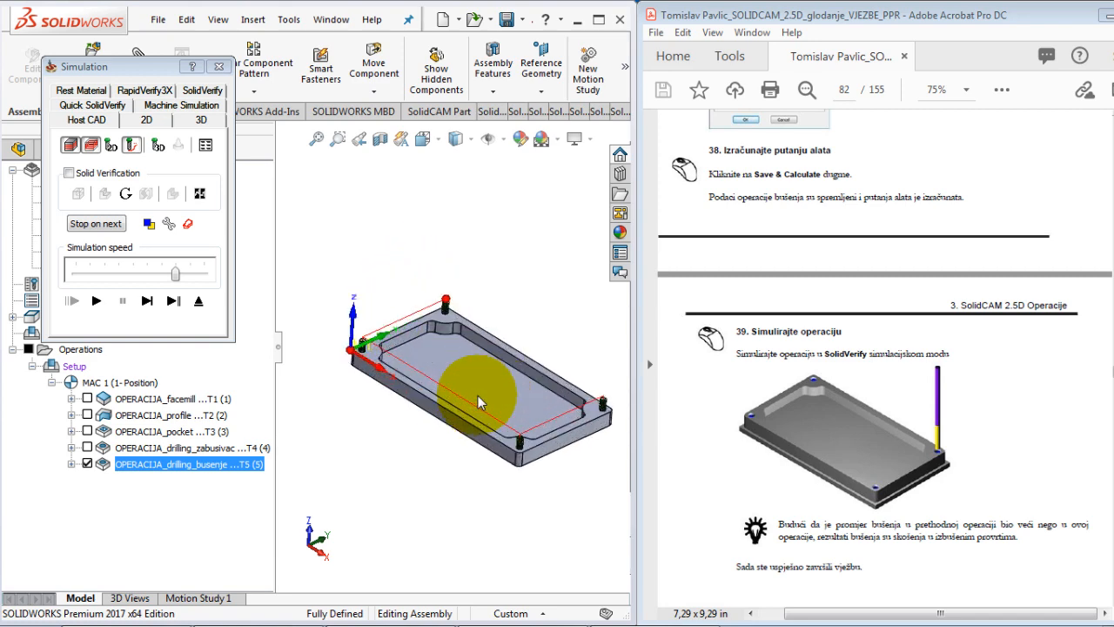
click(201, 89)
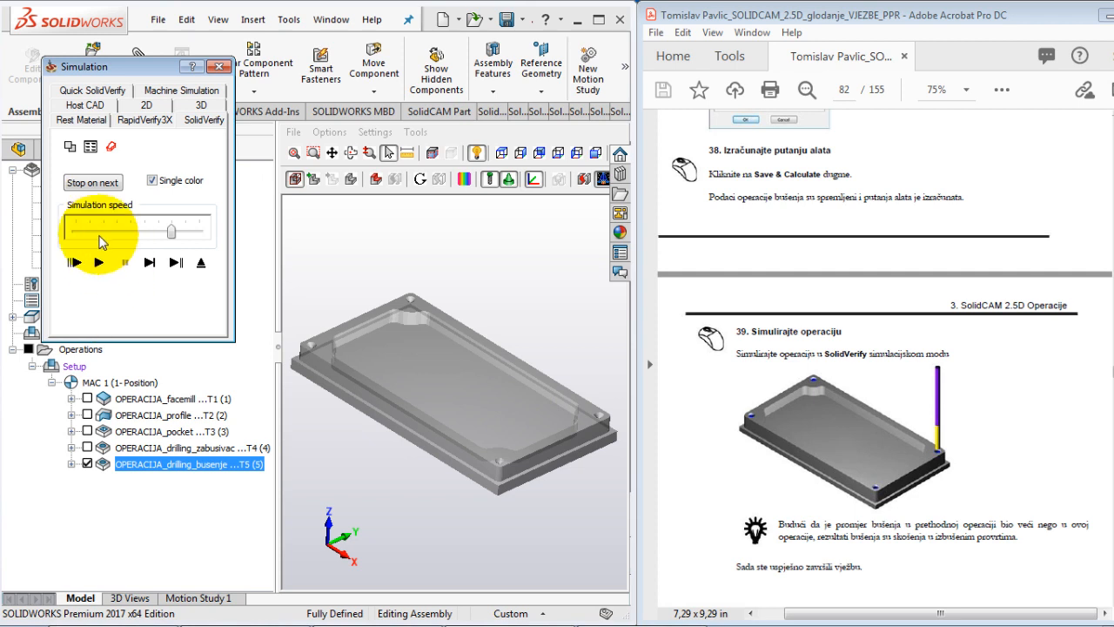
click(98, 262)
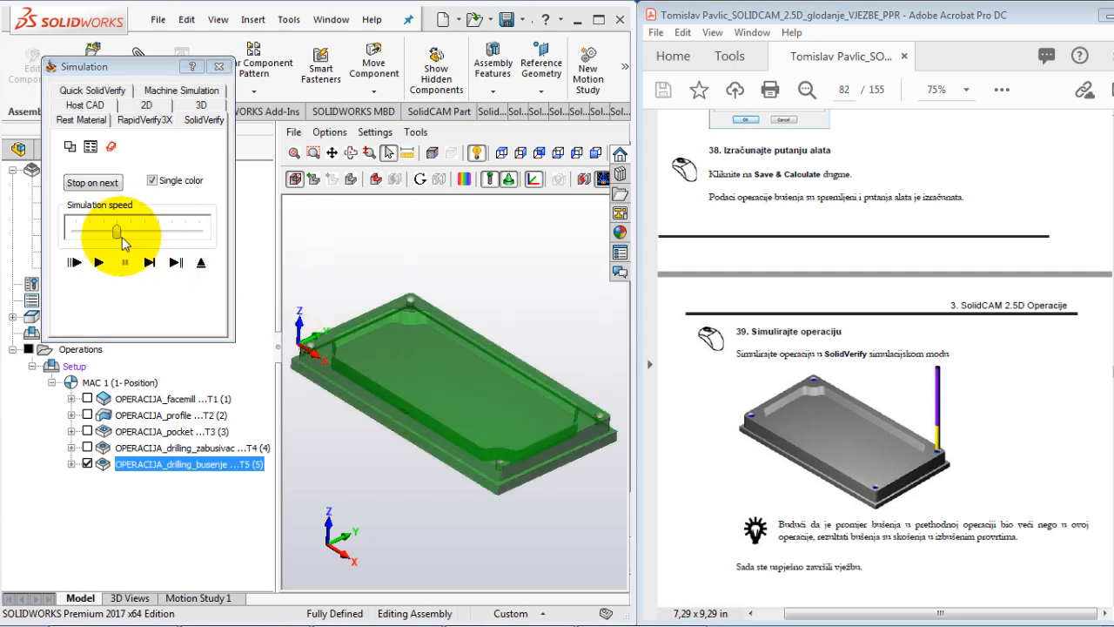
Step: Replay the SolidVerify simulation at the slowest speed, inspect the drilled corner holes up close, and exit the simulation
drag(122, 242, 73, 233)
click(99, 261)
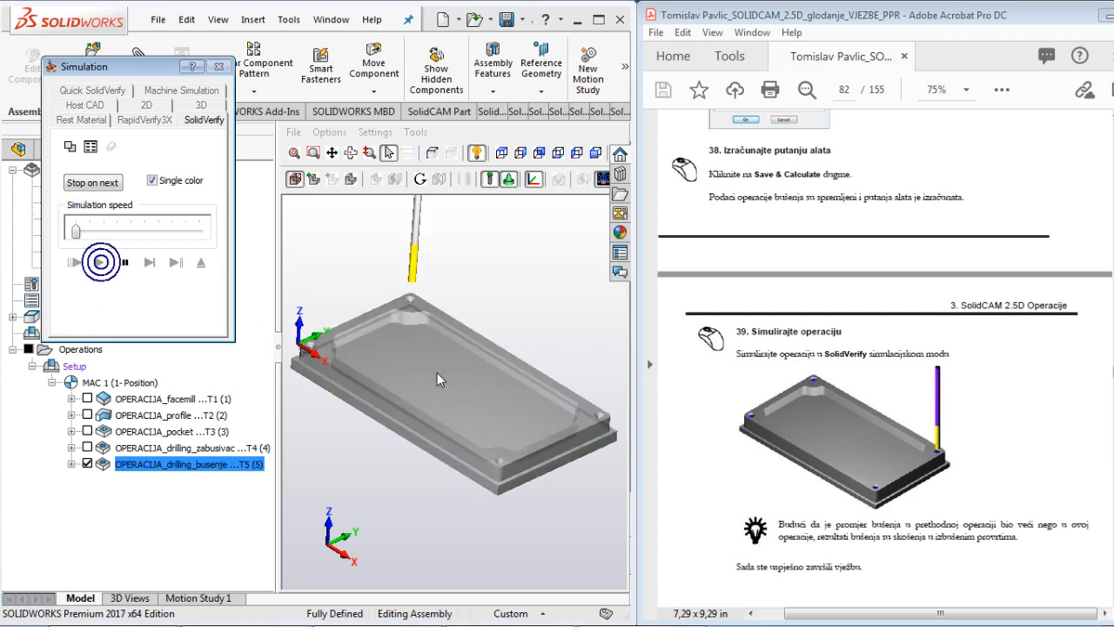
middle_drag(482, 441, 477, 422)
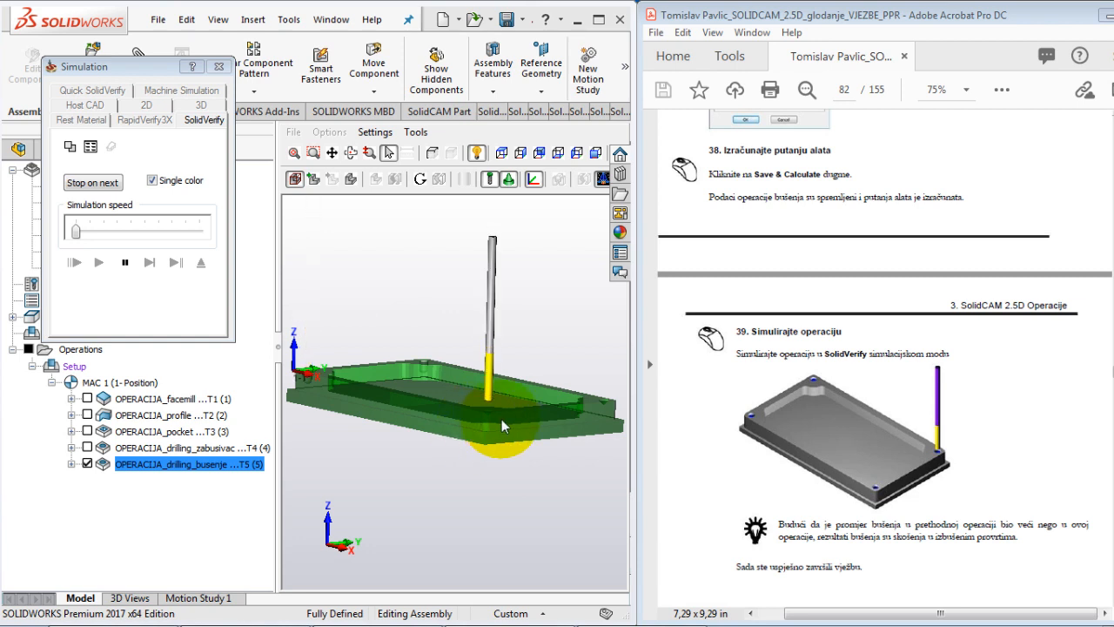
scroll(495, 419, up, 5)
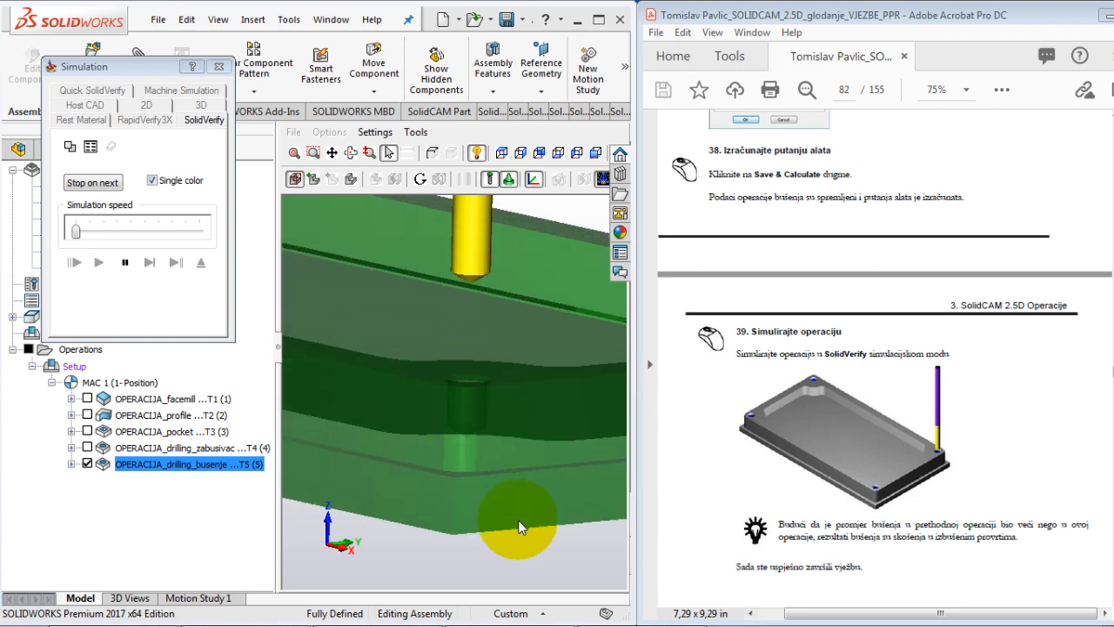
middle_drag(518, 519, 491, 465)
scroll(611, 479, down, 1)
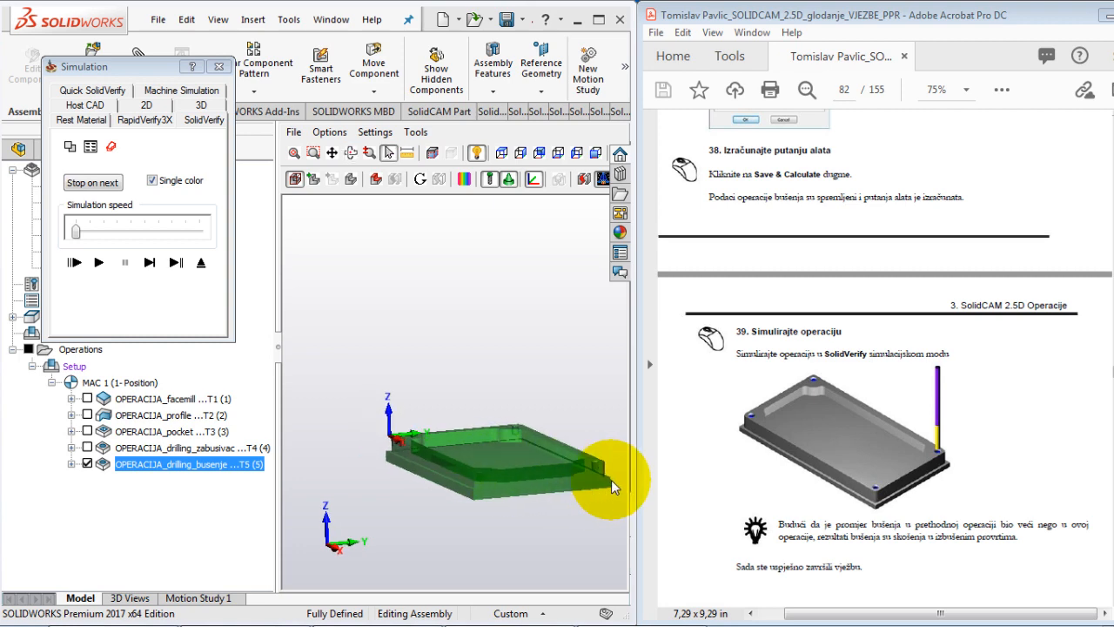
scroll(599, 476, up, 8)
scroll(591, 474, down, 5)
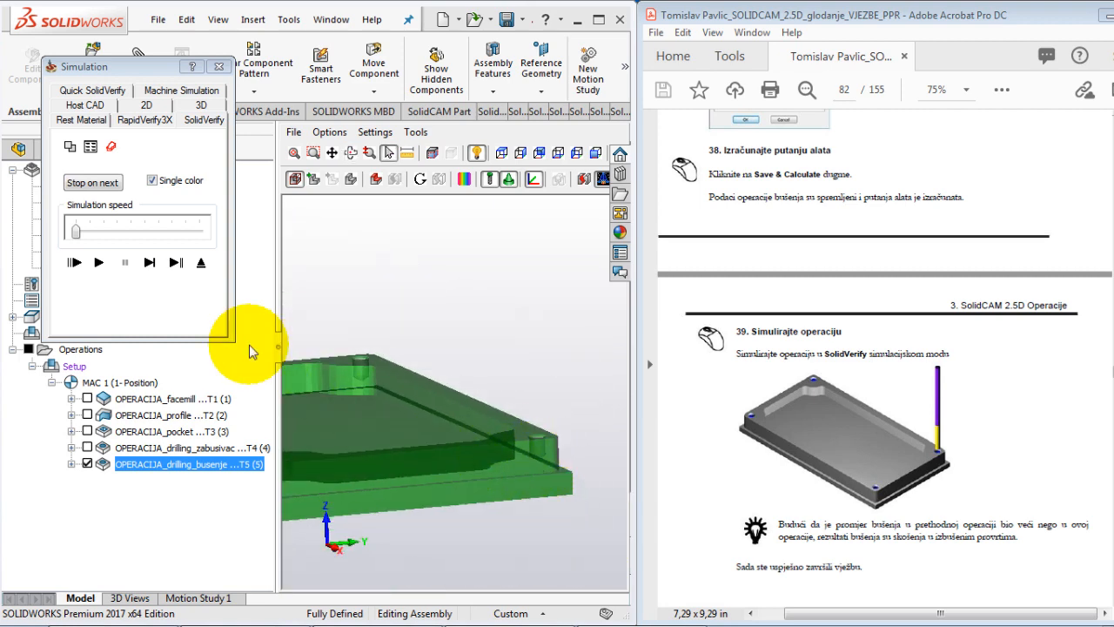
click(201, 263)
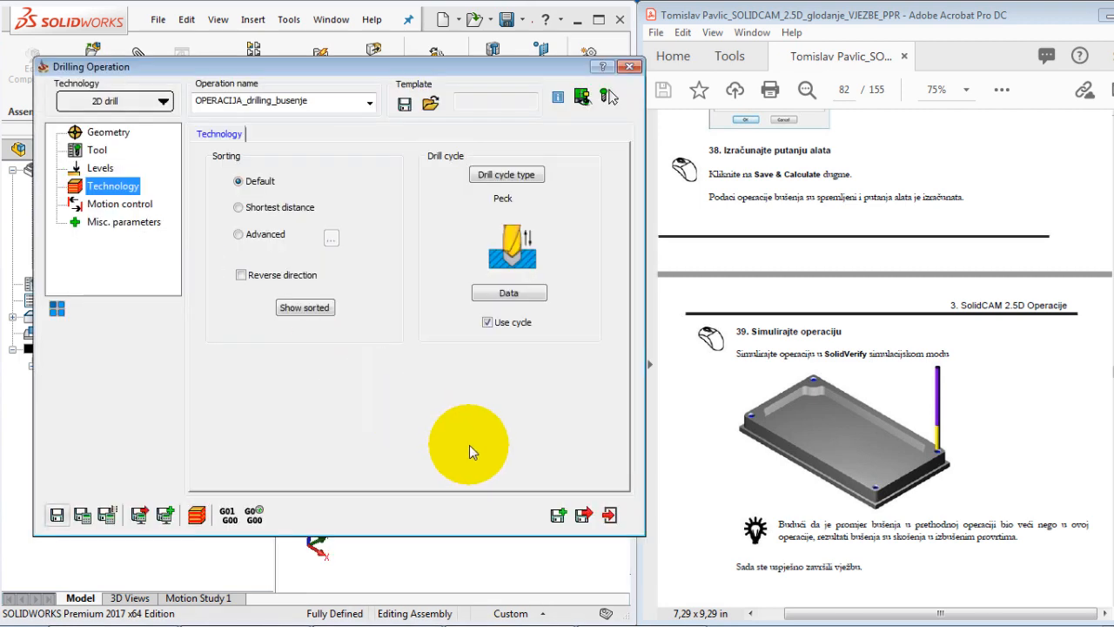
Step: Check the manual past section 39 for remaining instructions and close the drilling operation
click(931, 481)
scroll(925, 497, down, 5)
scroll(922, 503, down, 2)
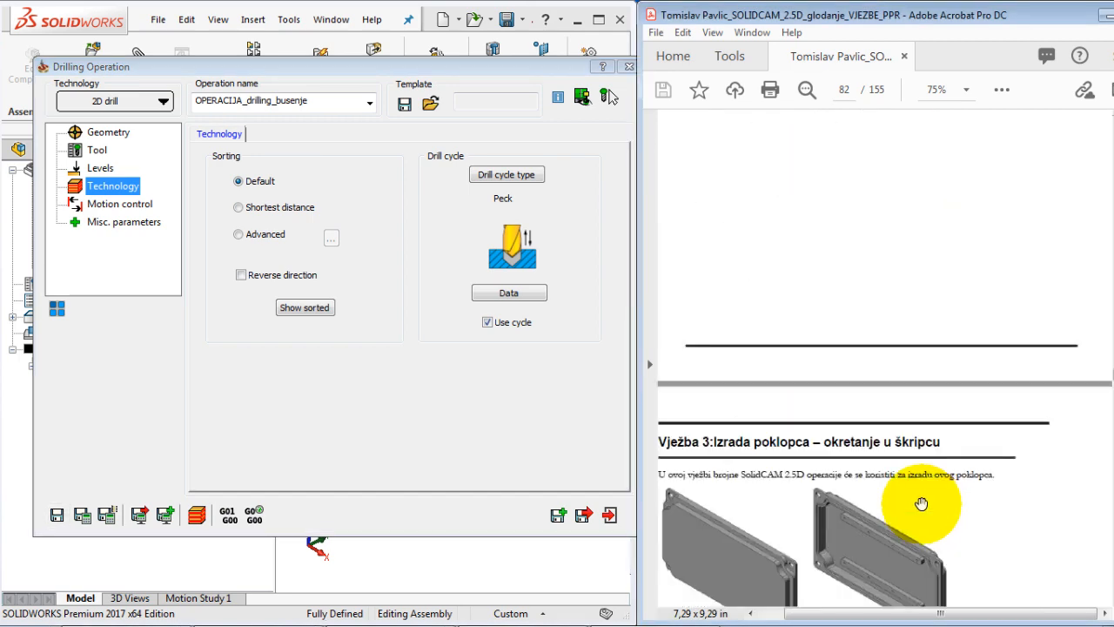
scroll(923, 505, up, 5)
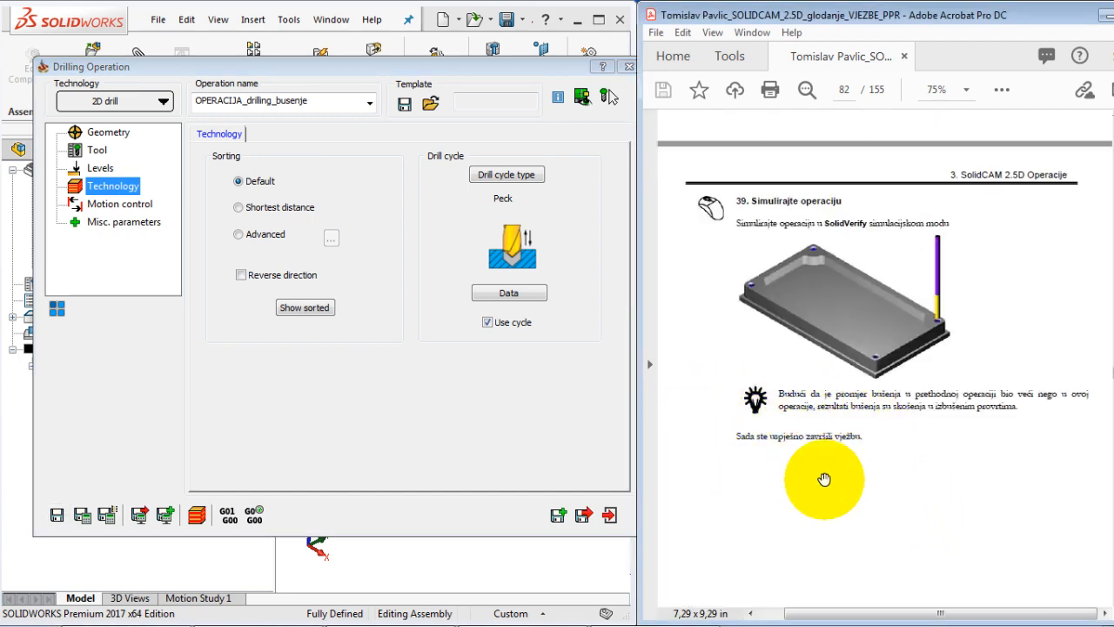
click(629, 67)
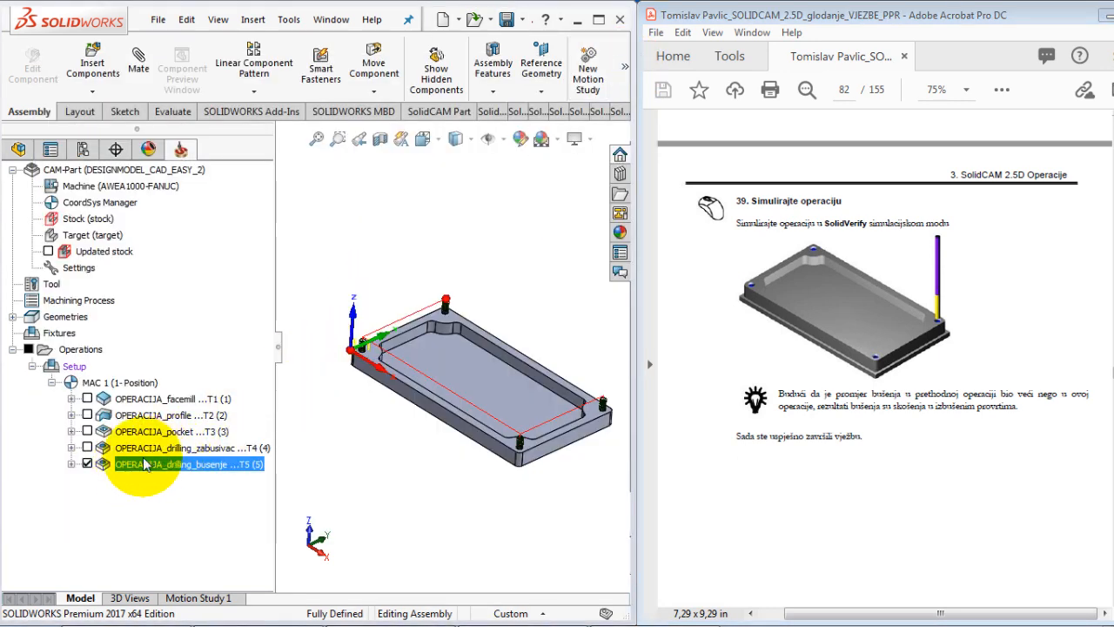
Step: Display the toolpaths of the facemill, profile, pocket and both drilling operations together on the model
click(87, 463)
click(87, 399)
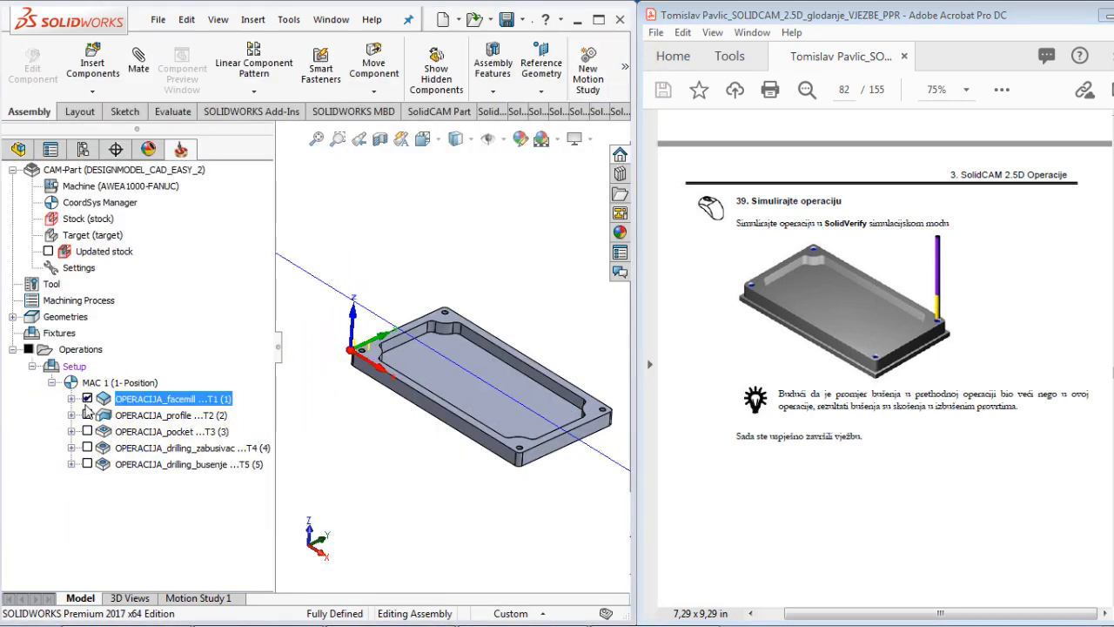
click(87, 415)
click(87, 431)
click(87, 447)
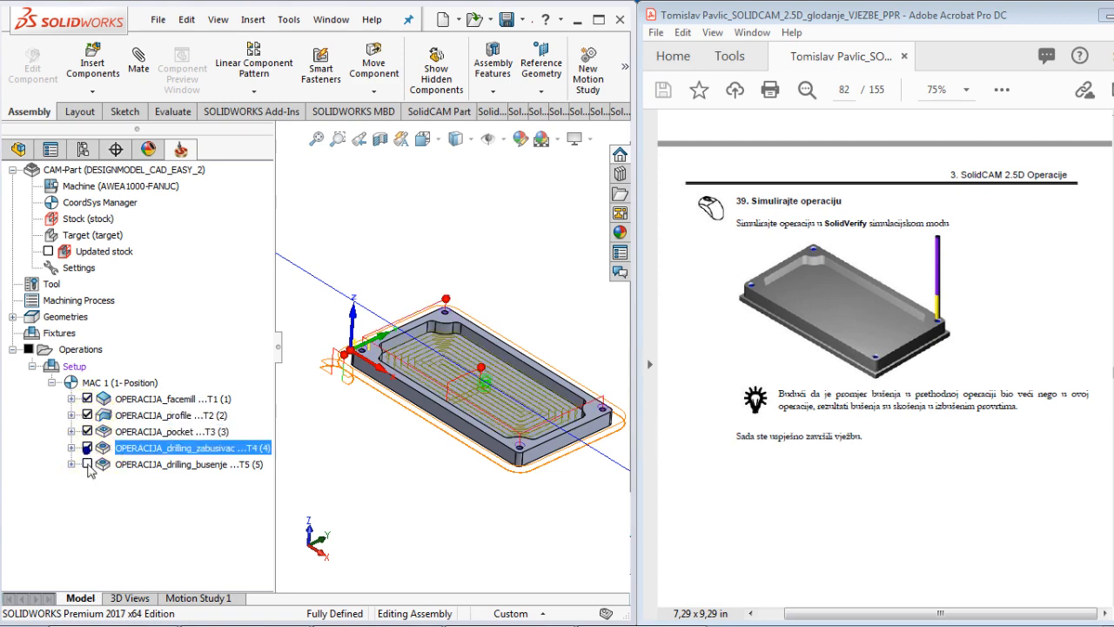
click(87, 464)
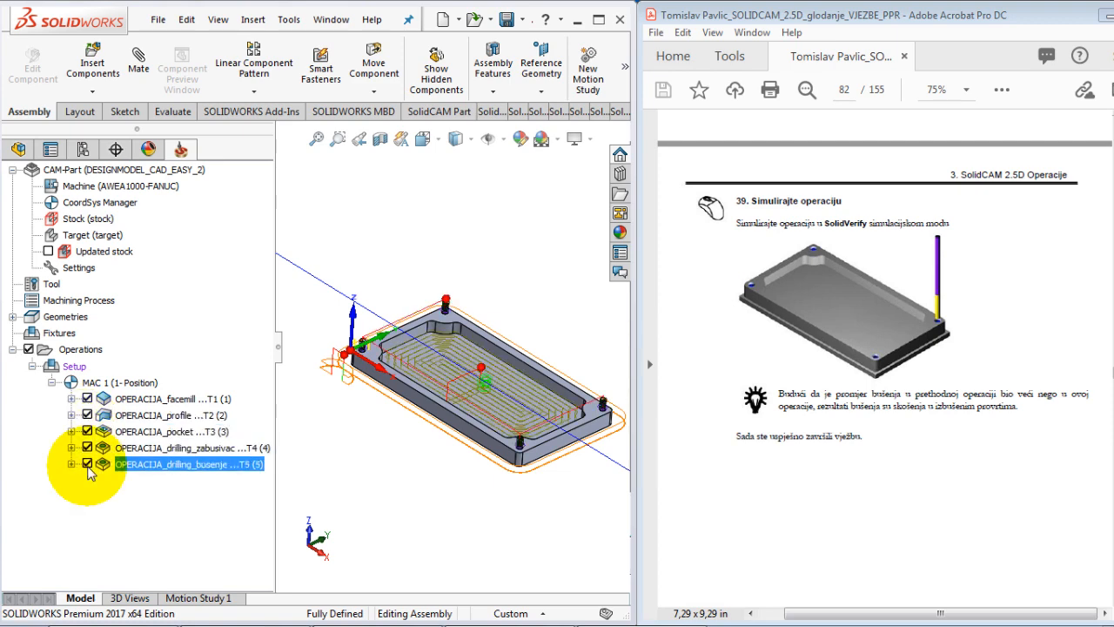
Step: Hide the toolpaths of all five operations on the model
click(87, 463)
click(87, 447)
click(87, 431)
click(87, 415)
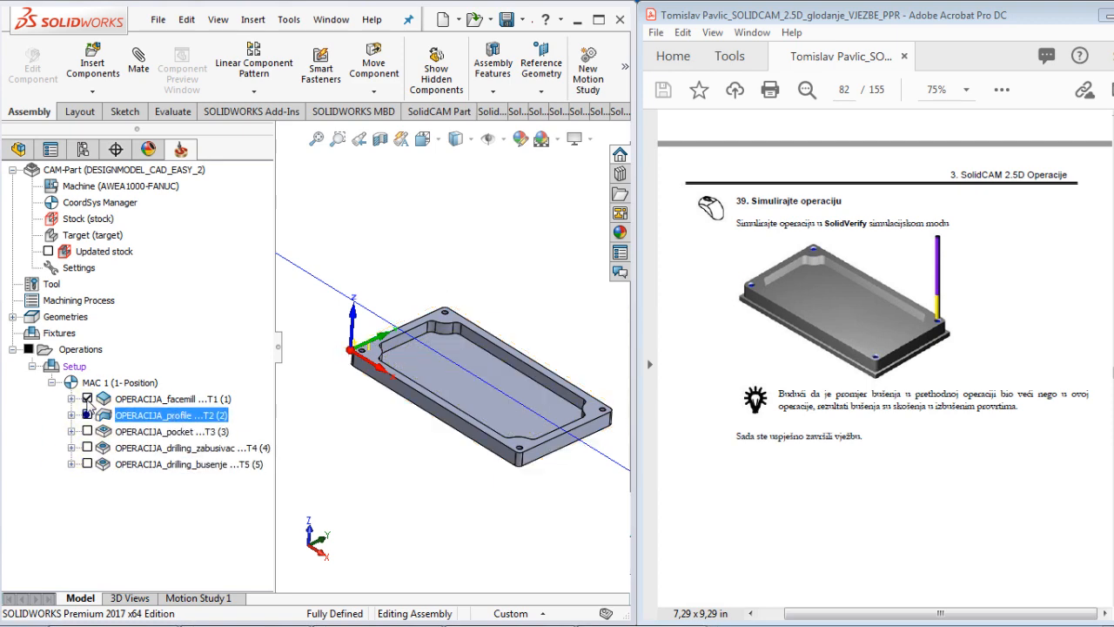
click(87, 399)
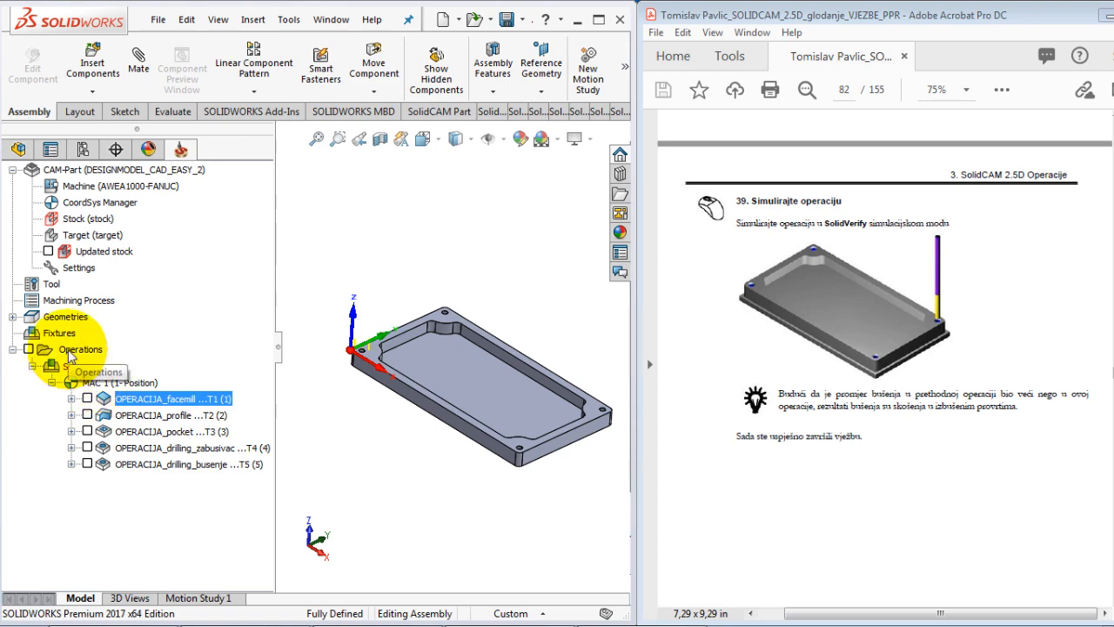
Step: Simulate all operations together in Host CAD mode, raising the simulation speed while it runs
right_click(69, 351)
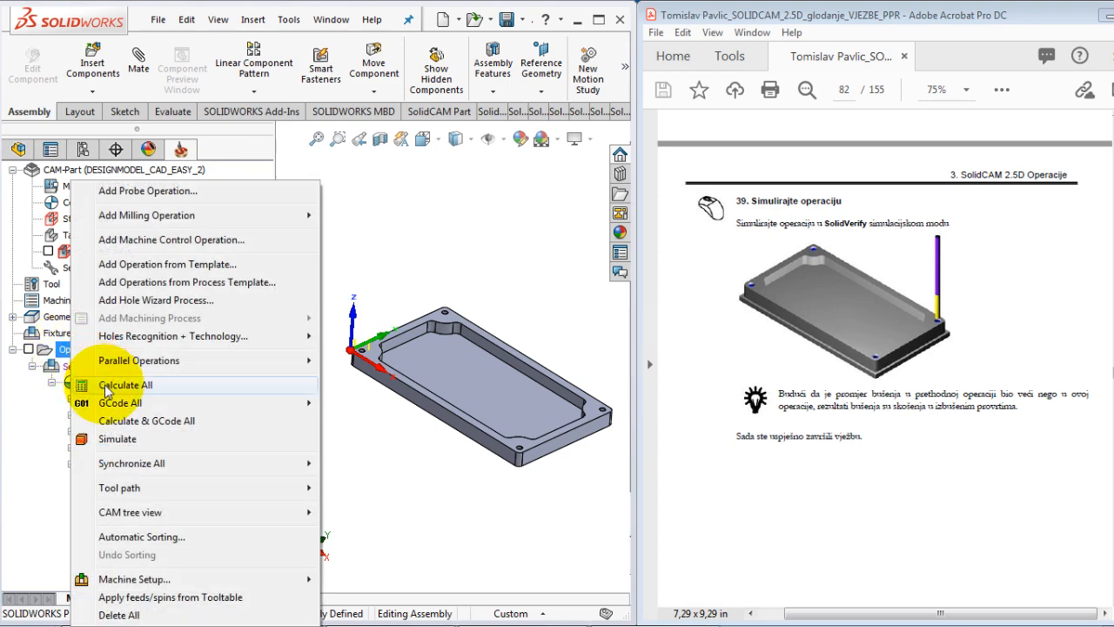
click(132, 440)
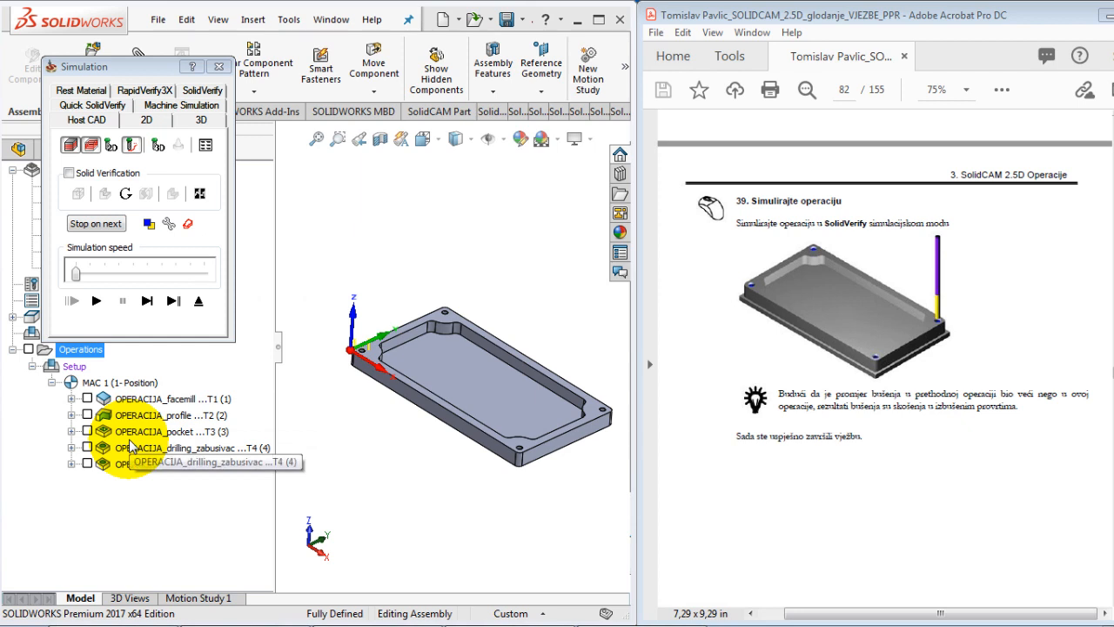
click(96, 301)
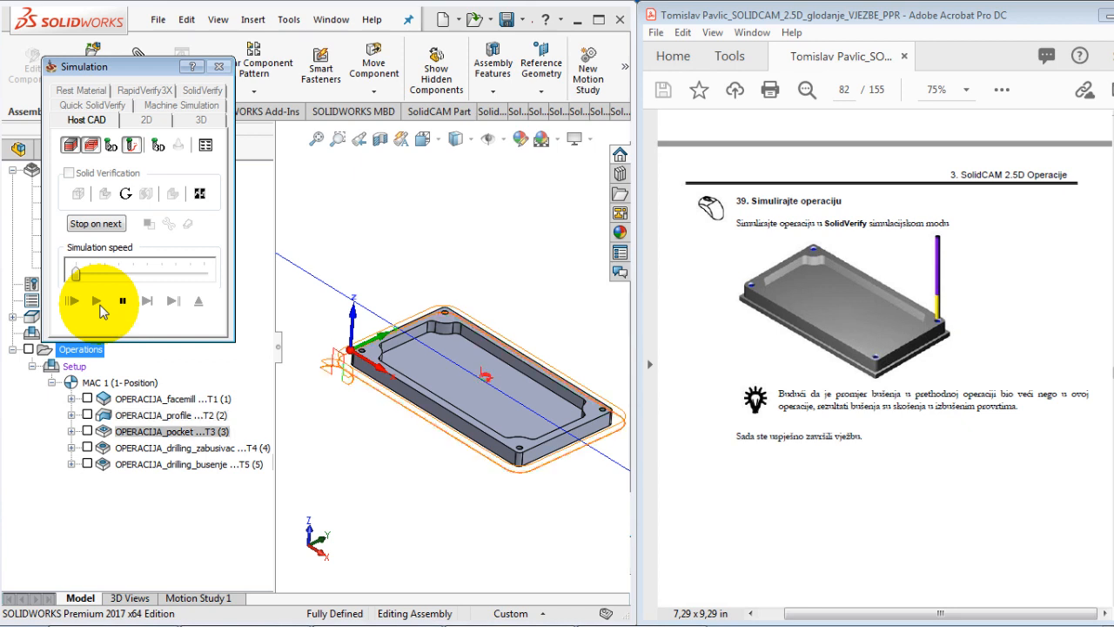
click(112, 275)
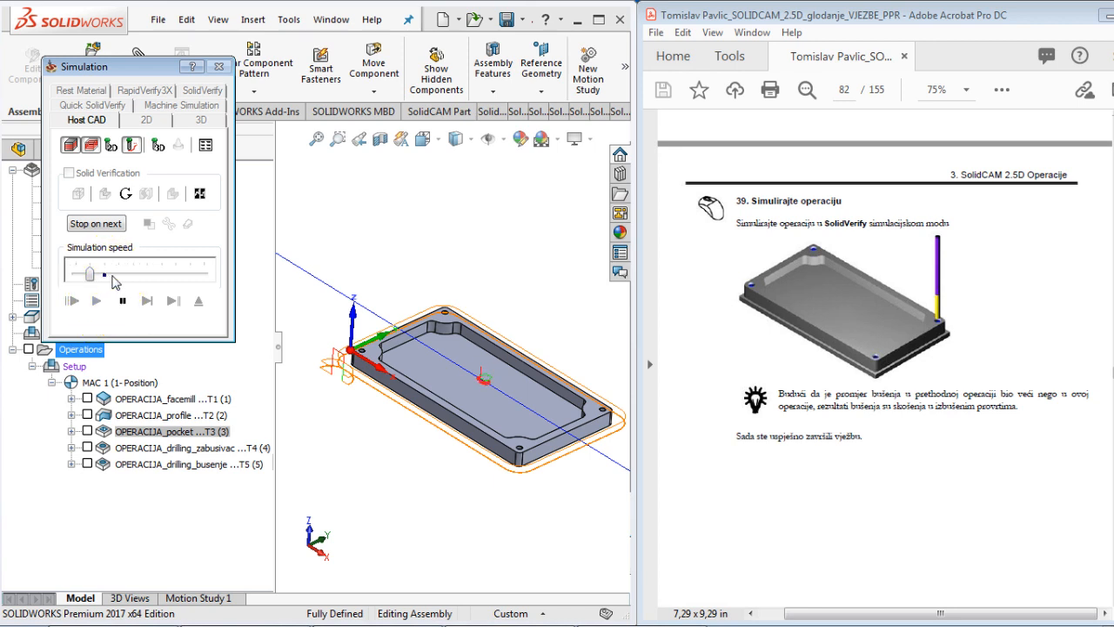
click(143, 277)
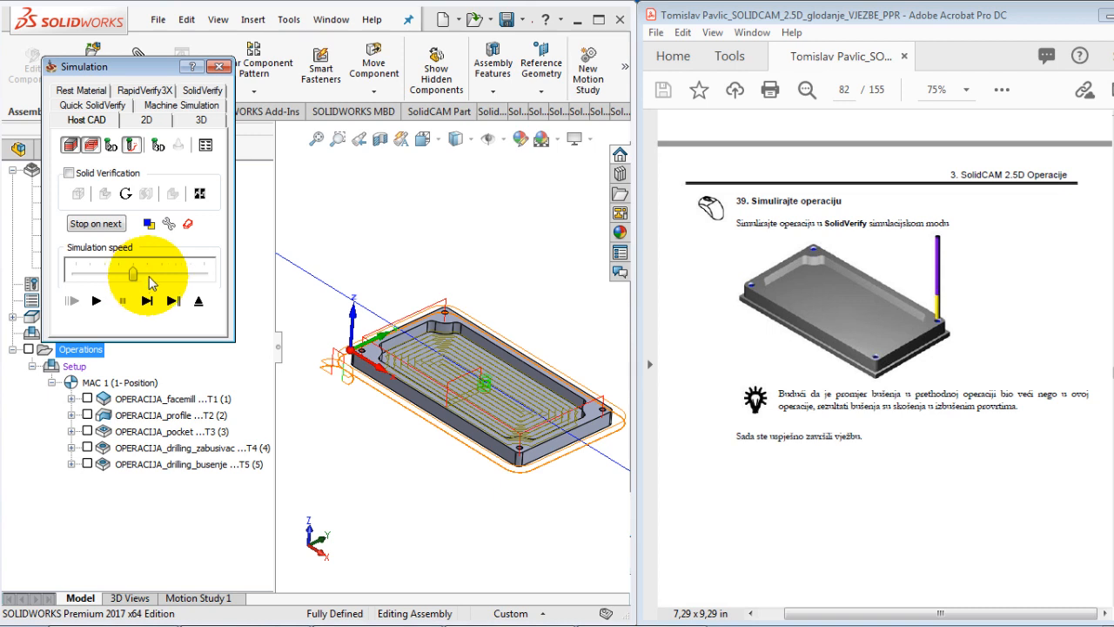
Step: Run the simulation of all operations in SolidVerify mode and close the simulation
click(202, 89)
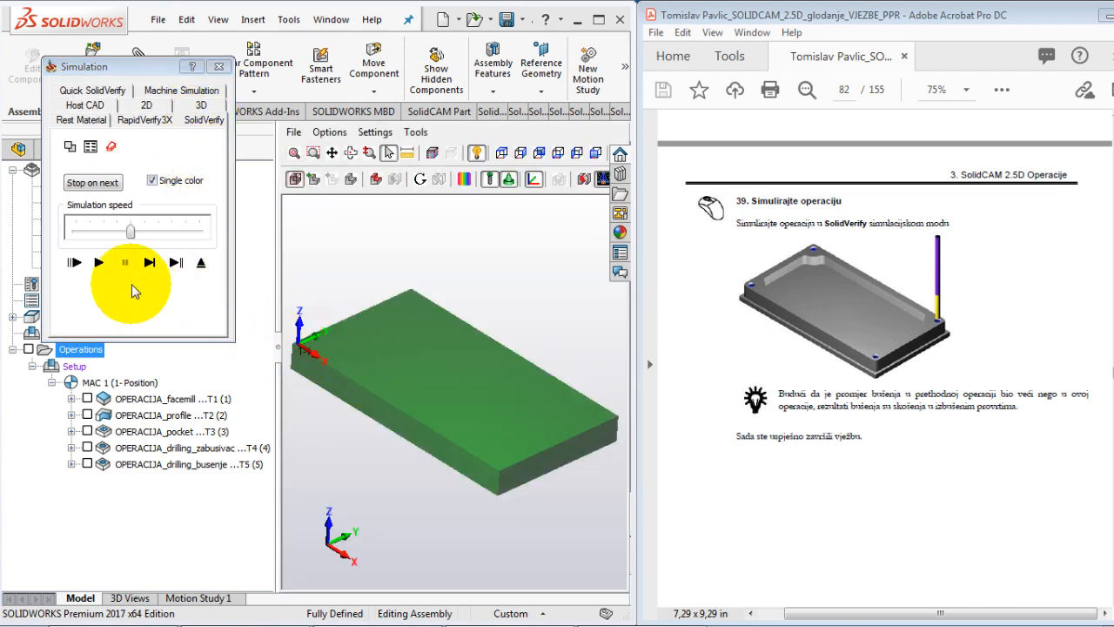
click(97, 264)
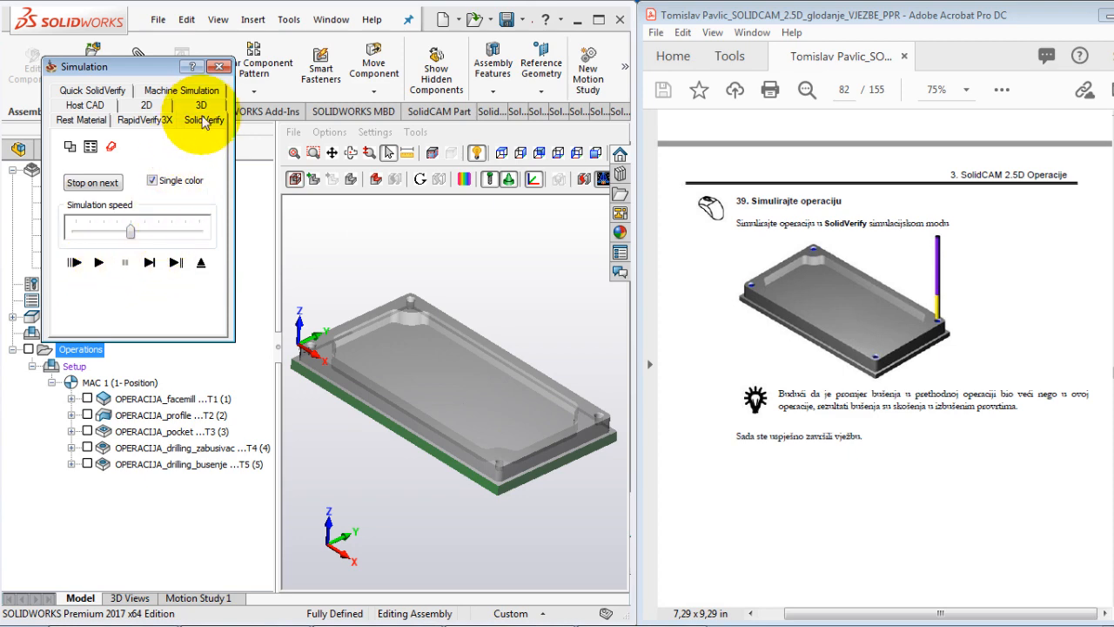
click(218, 67)
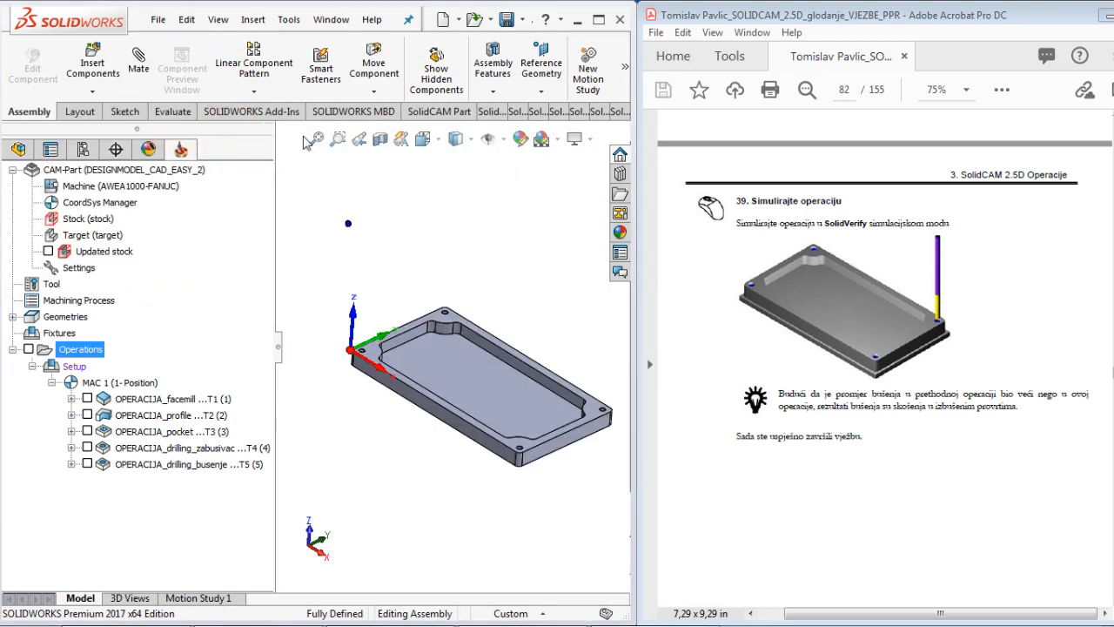
Step: Save the CAM-Part as DESIGNMODEL_CAD_EASY_2 in compressed .prz format, replacing the existing file
click(288, 19)
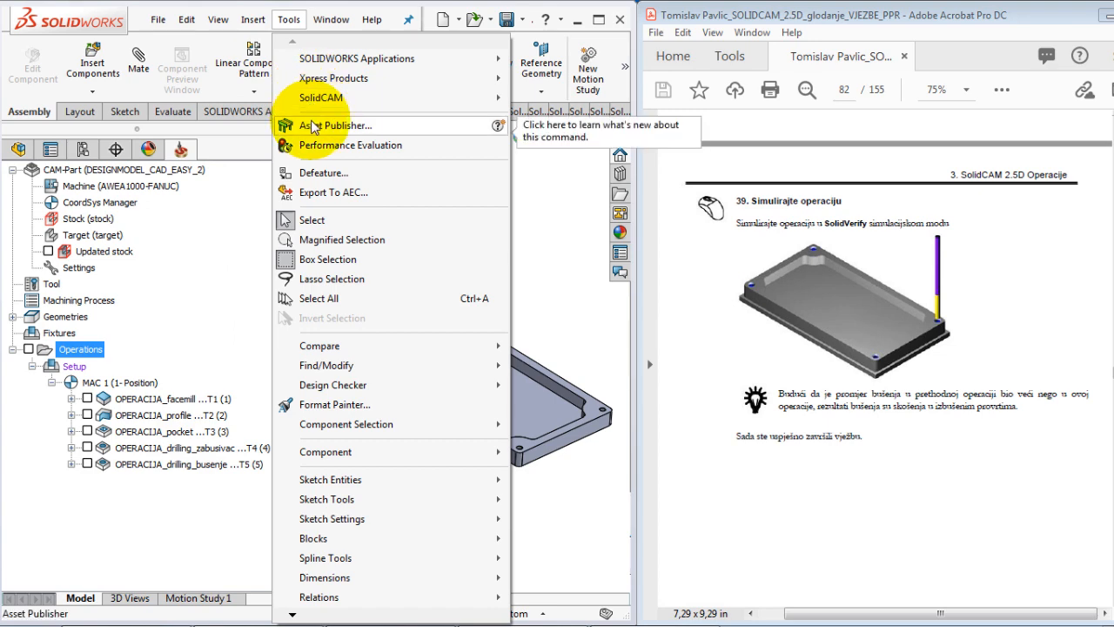
mouse_move(474, 101)
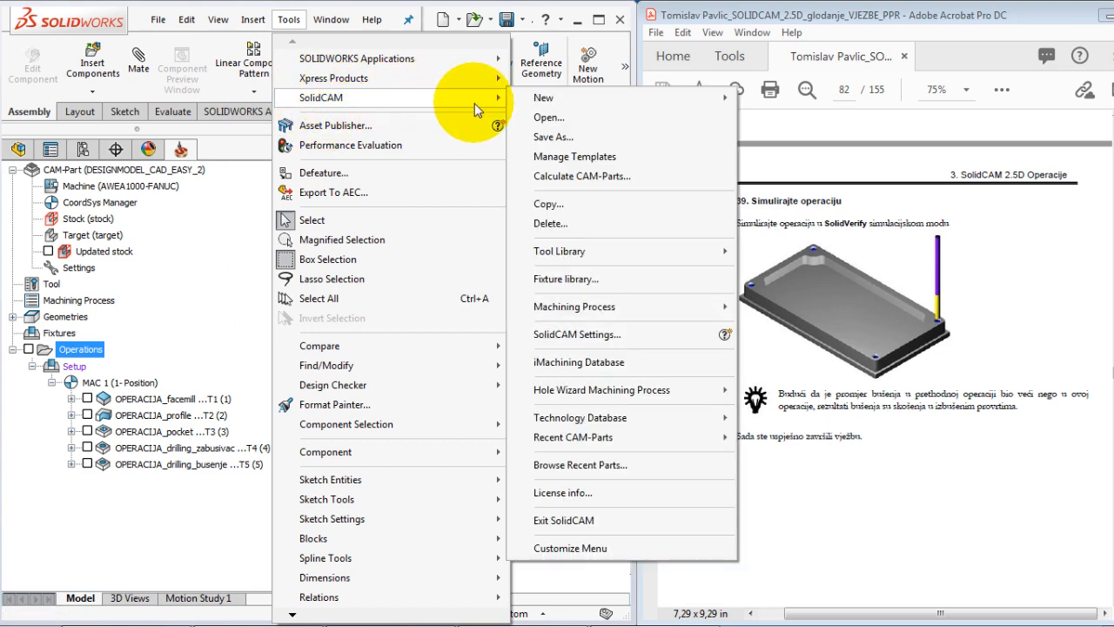
click(550, 137)
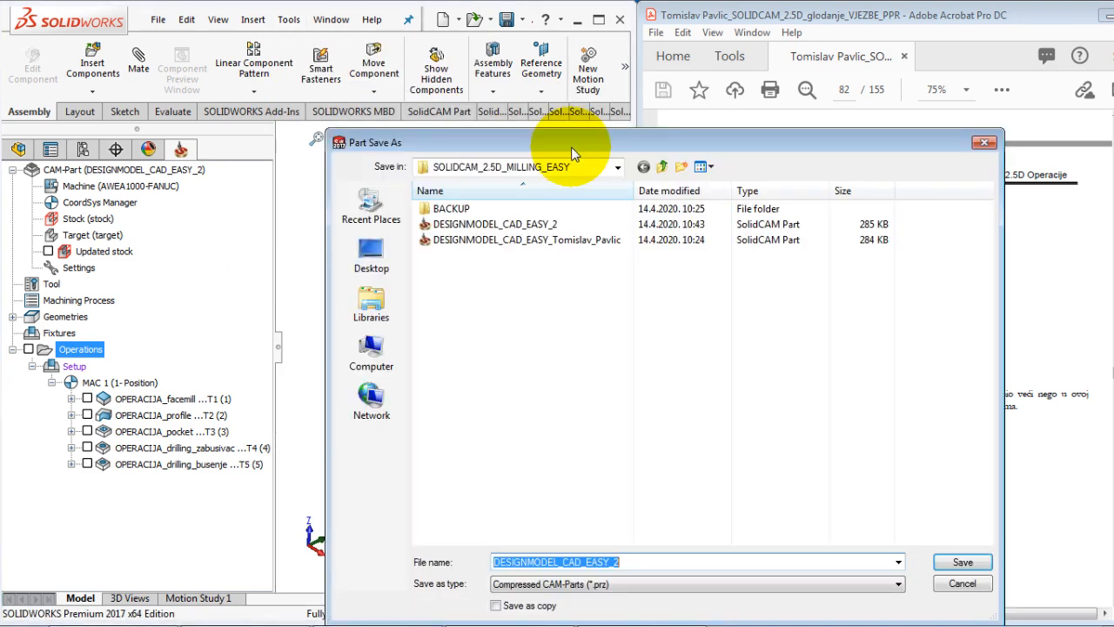
click(963, 562)
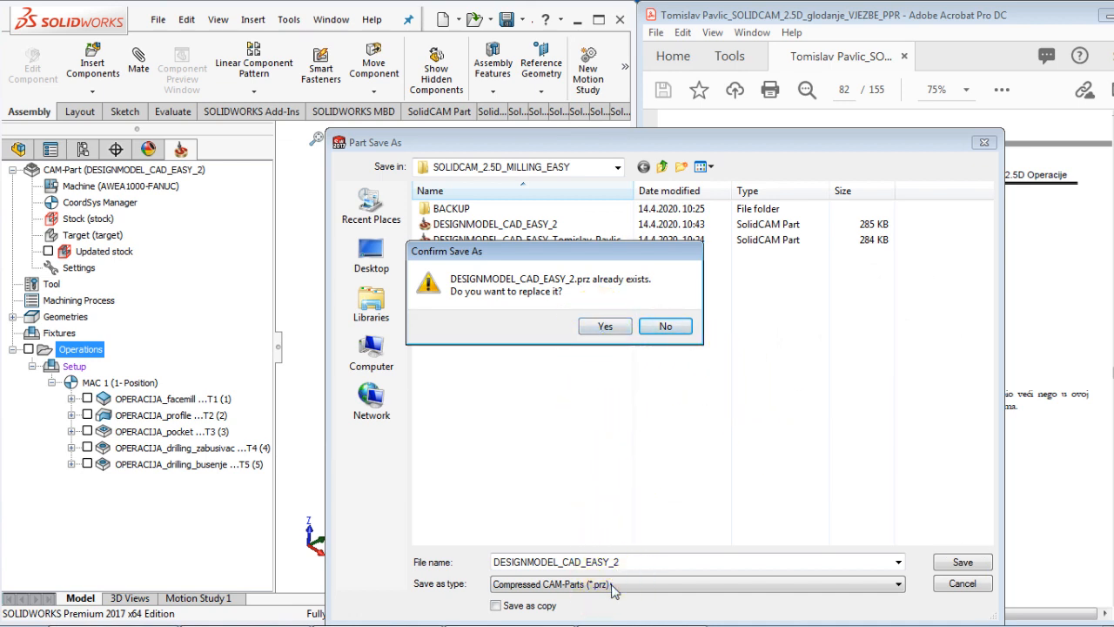
click(605, 326)
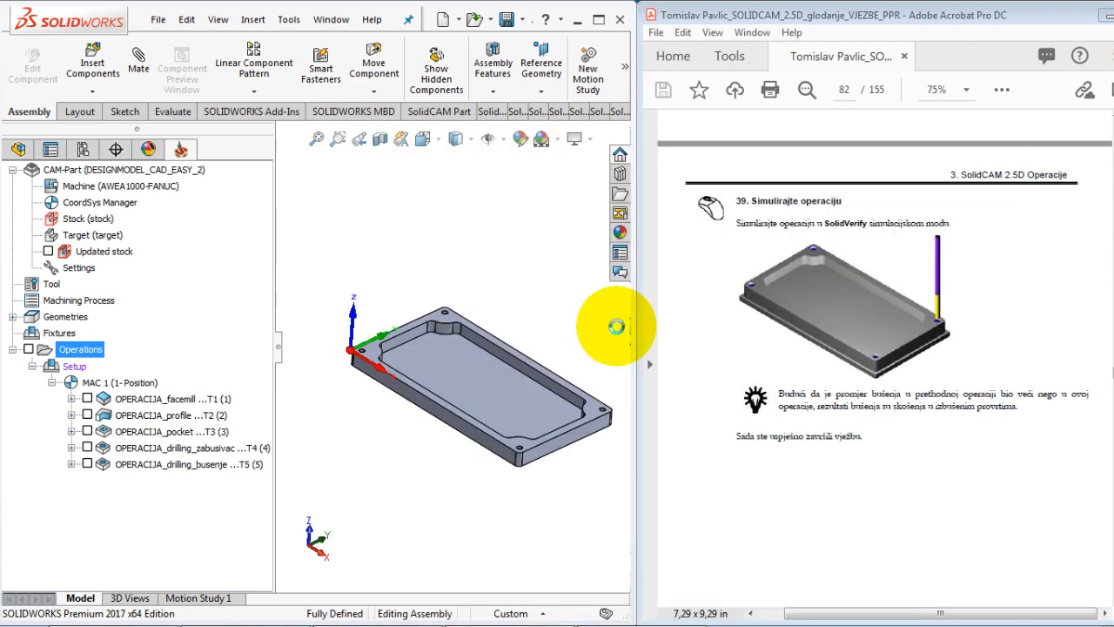